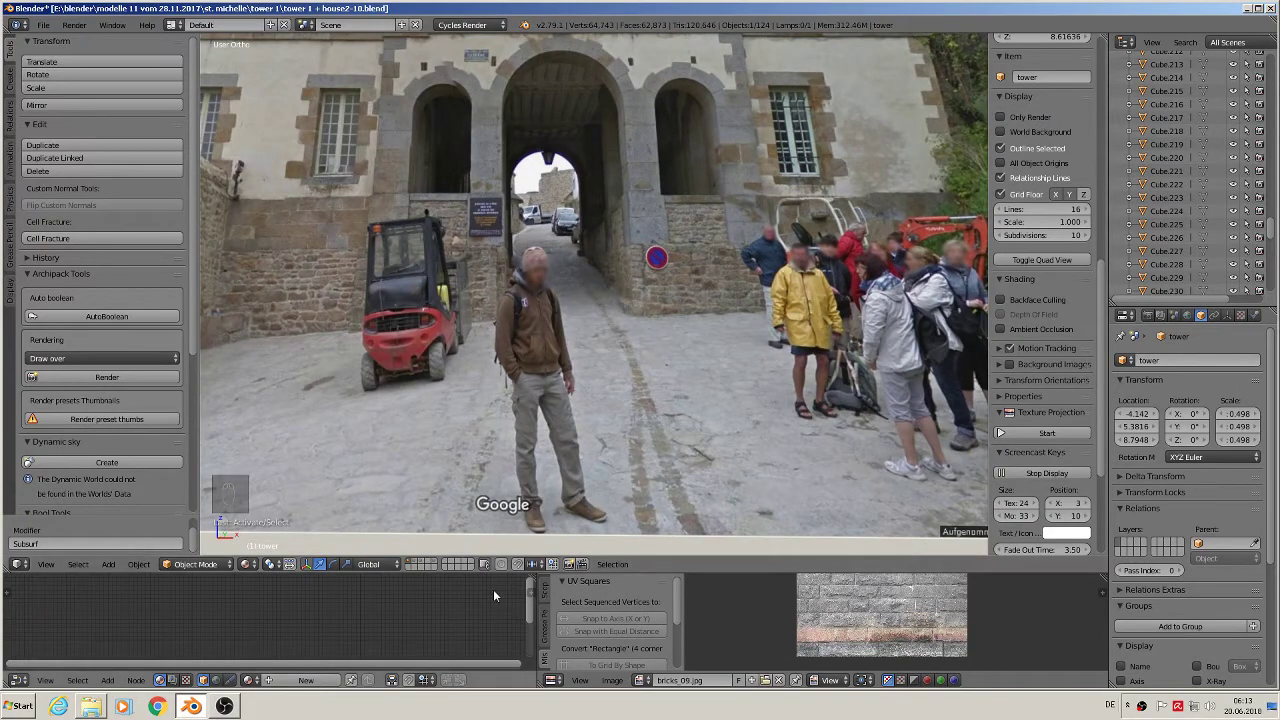
Select the house's facade wall around the three arched openings and put it into mesh editing
{"action": "scroll", "coordinate": [868, 325], "scroll_direction": "down", "scroll_amount": 10}
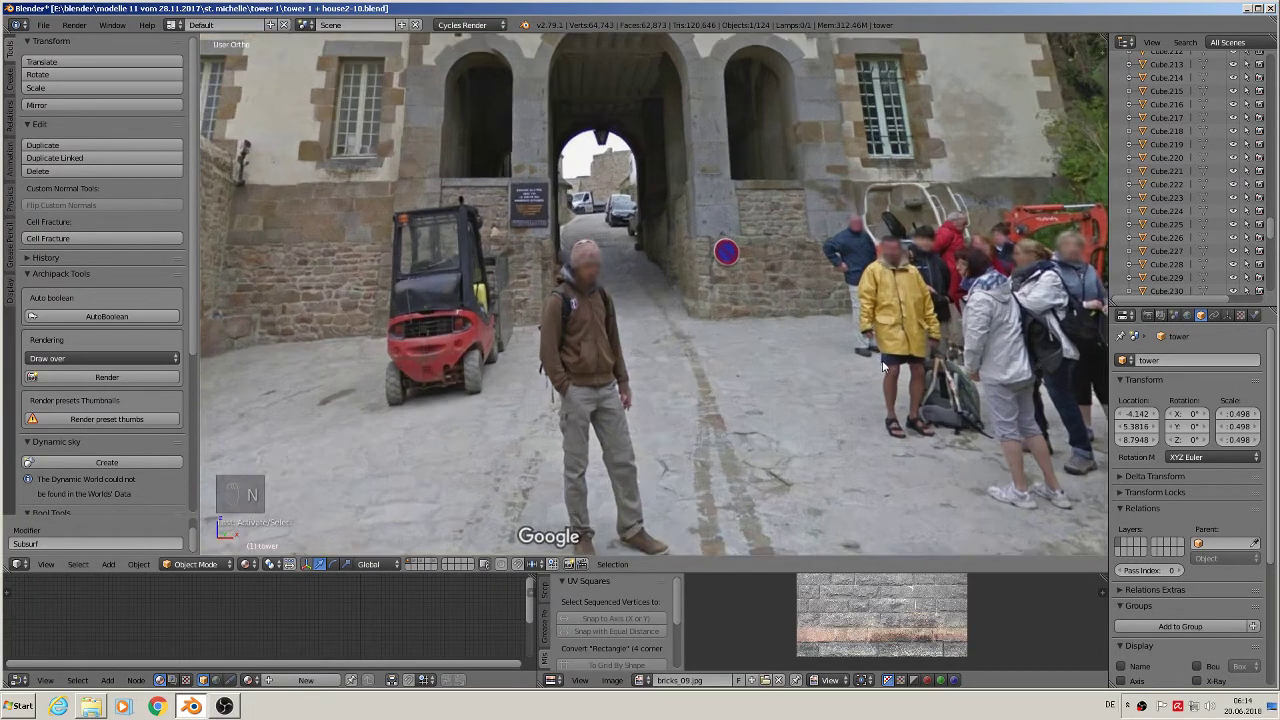
{"action": "key", "text": "n"}
{"action": "scroll", "coordinate": [447, 250], "scroll_direction": "down", "scroll_amount": 4}
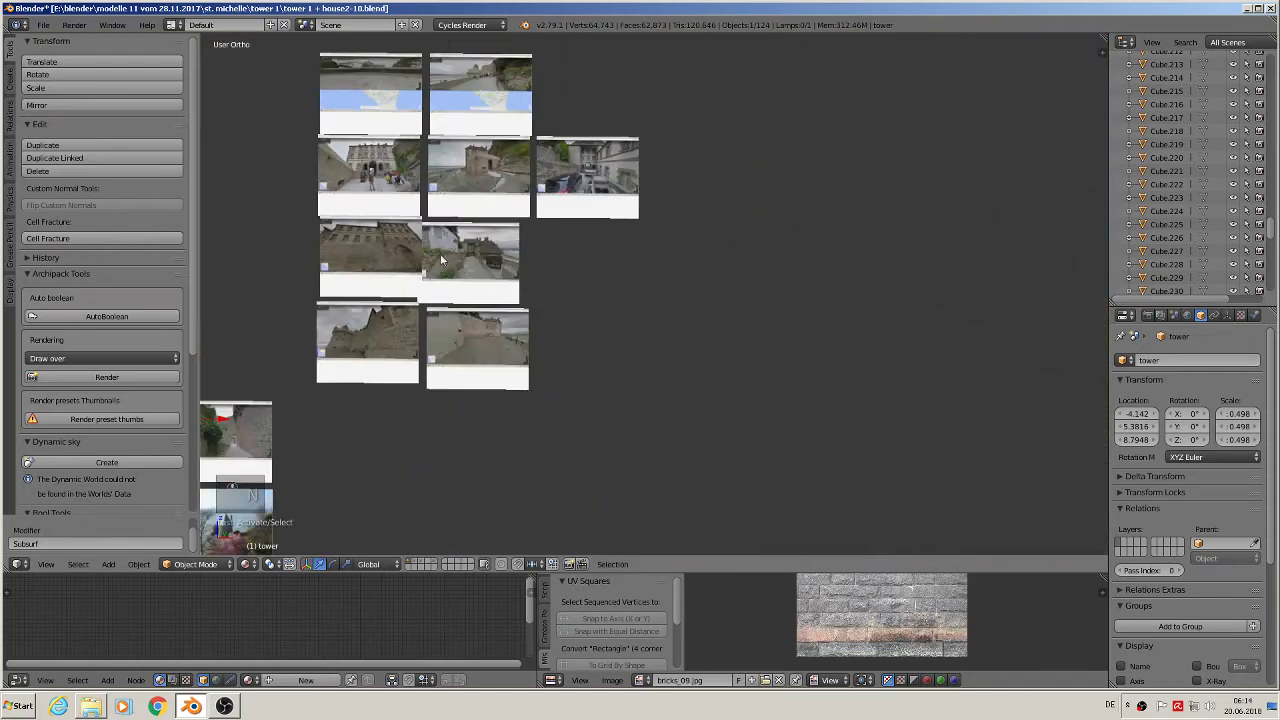
{"action": "middle_click_drag", "start_coordinate": [390, 418], "coordinate": [737, 194], "text": "shift"}
{"action": "scroll", "coordinate": [537, 199], "scroll_direction": "up", "scroll_amount": 6}
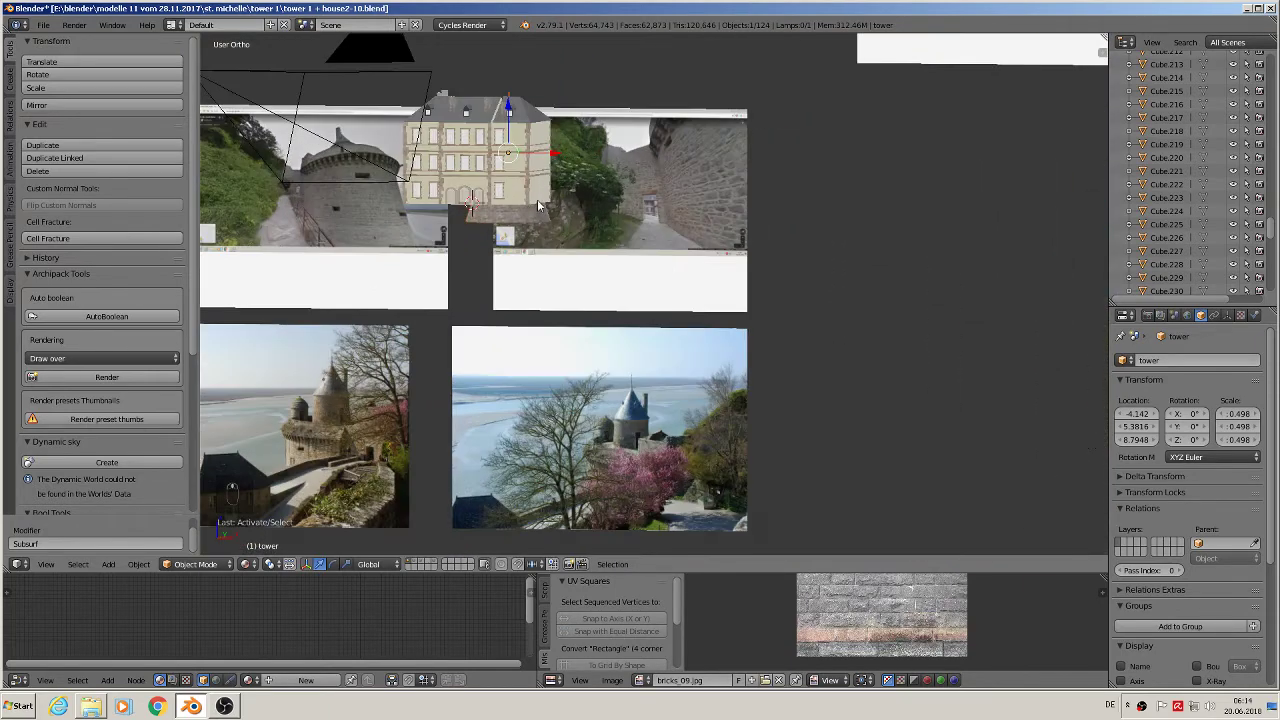
{"action": "middle_click_drag", "start_coordinate": [410, 195], "coordinate": [432, 204]}
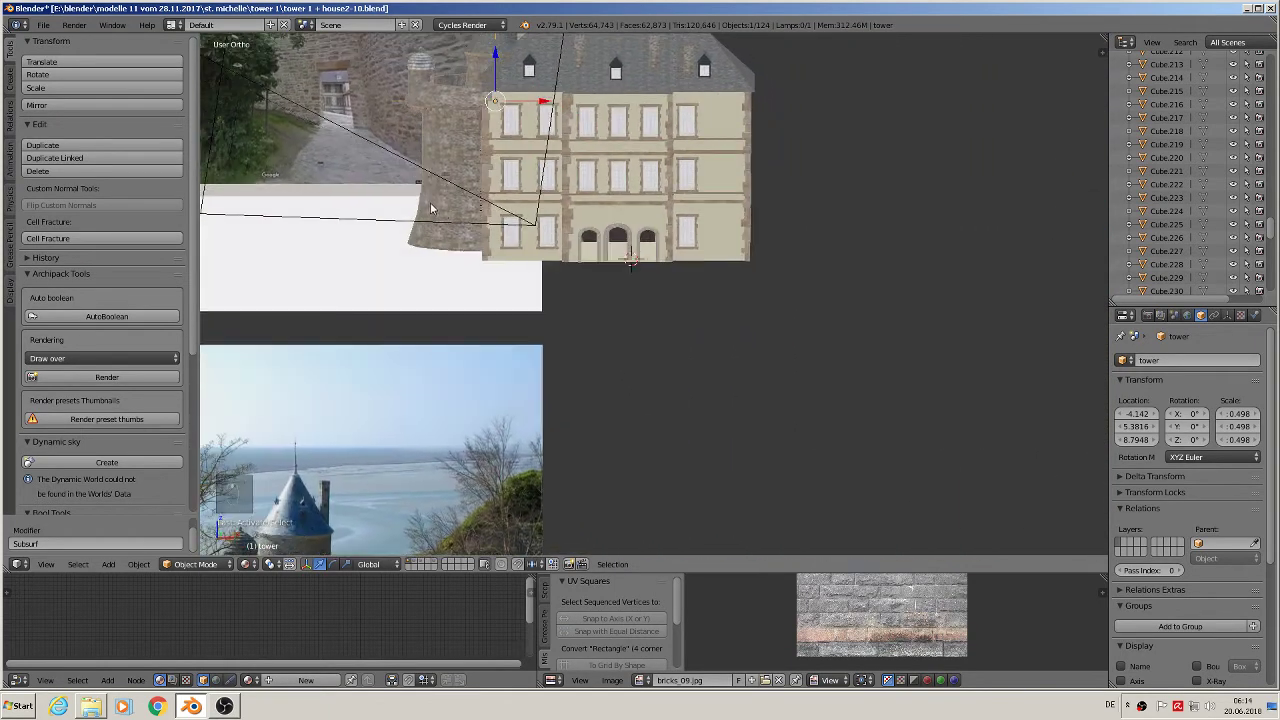
{"action": "scroll", "coordinate": [568, 239], "scroll_direction": "up", "scroll_amount": 5}
{"action": "scroll", "coordinate": [572, 240], "scroll_direction": "up", "scroll_amount": 5}
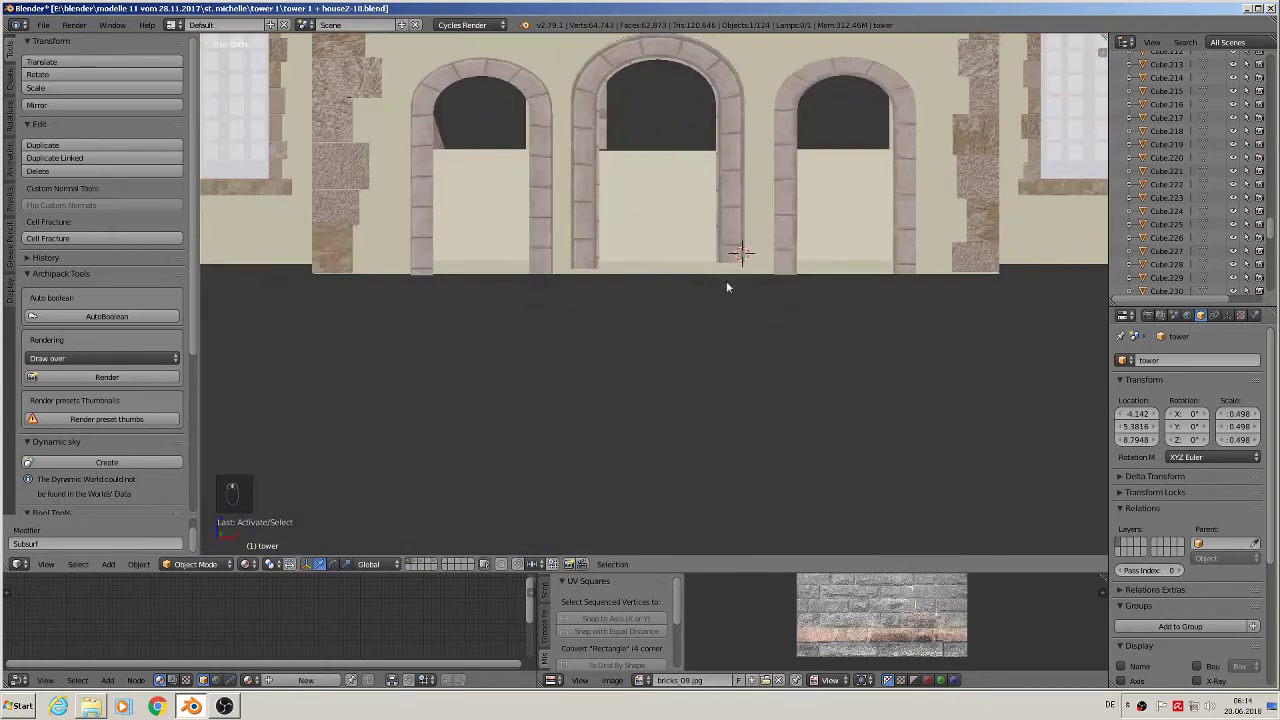
{"action": "right_click", "coordinate": [655, 258]}
{"action": "key", "text": "Tab"}
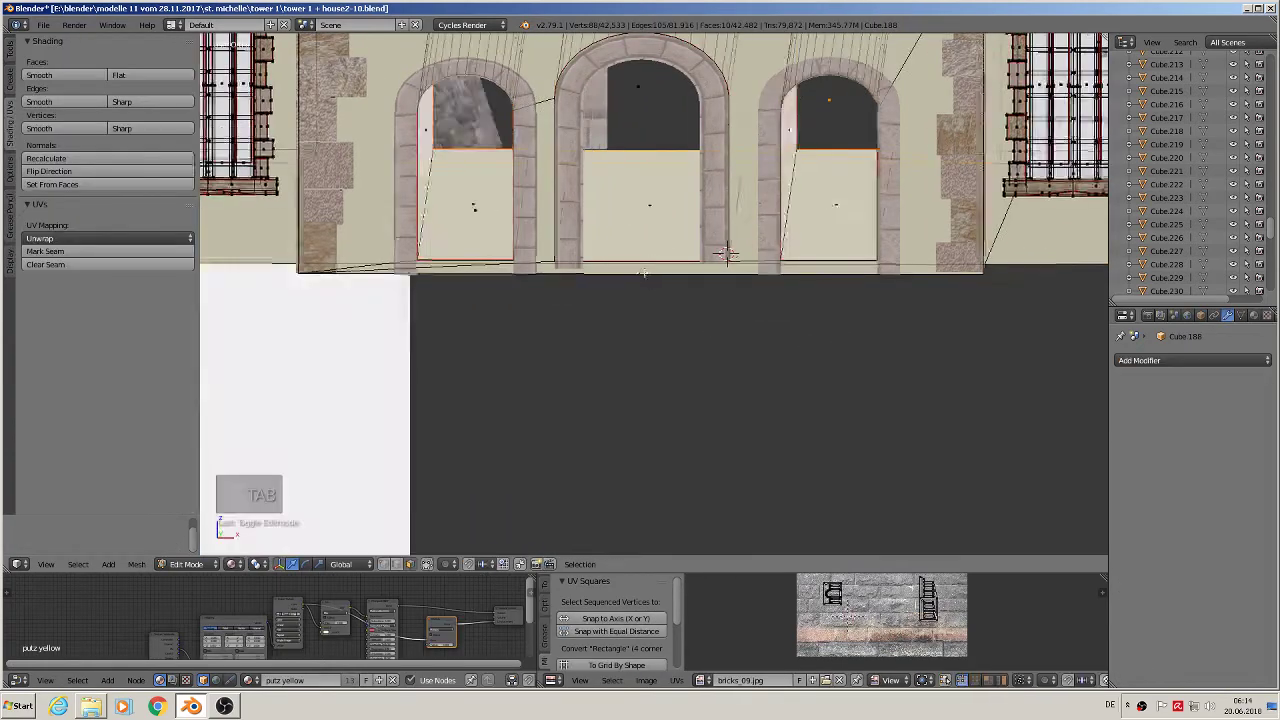
Knife-cut the wall strip beneath the central arch from its left lower corner straight down to the wall's bottom edge
{"action": "scroll", "coordinate": [650, 270], "scroll_direction": "up", "scroll_amount": 2}
{"action": "key", "text": "KP_3"}
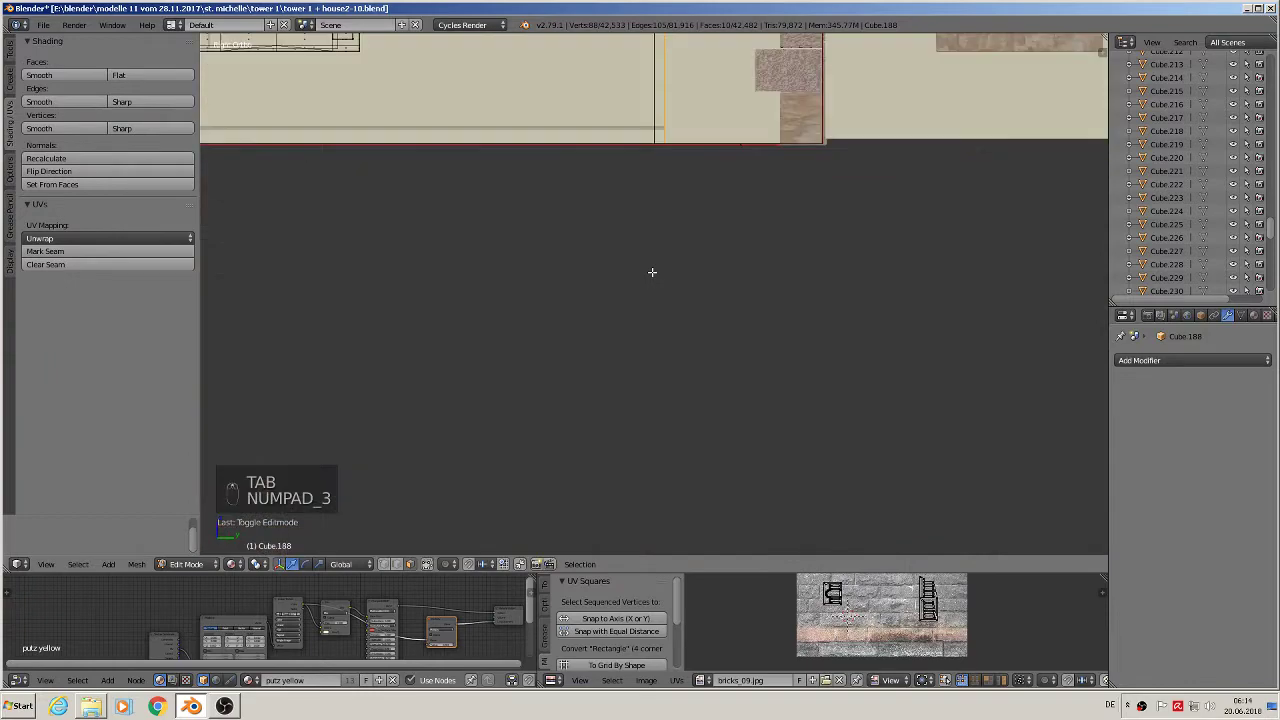
{"action": "scroll", "coordinate": [622, 205], "scroll_direction": "down", "scroll_amount": 2}
{"action": "key", "text": "KP_1"}
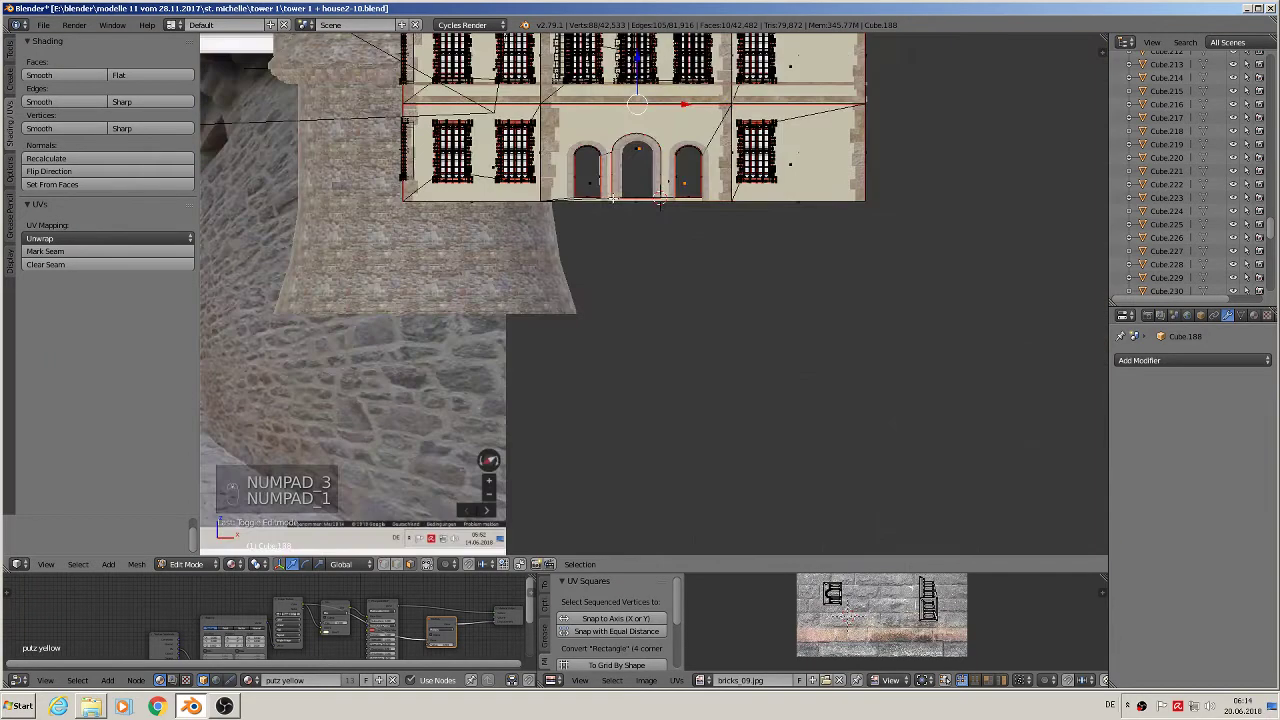
{"action": "scroll", "coordinate": [622, 177], "scroll_direction": "up", "scroll_amount": 6}
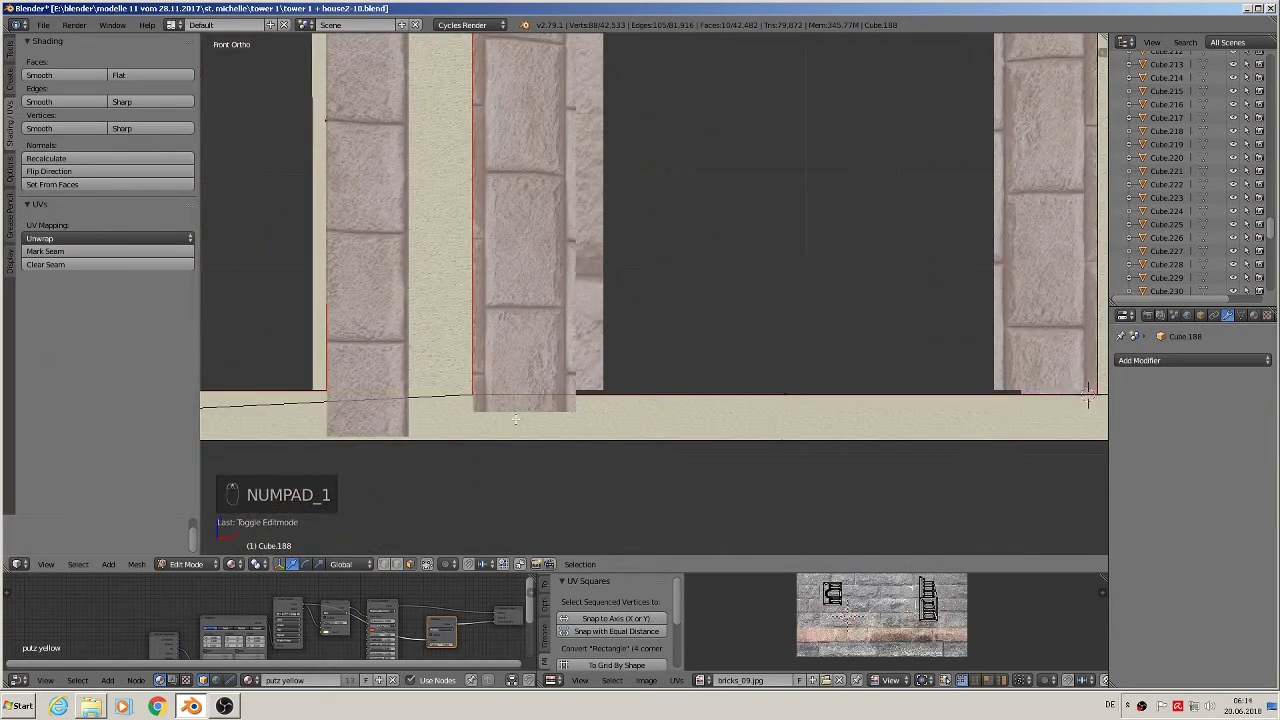
{"action": "middle_click_drag", "start_coordinate": [1100, 410], "coordinate": [836, 347], "text": "shift"}
{"action": "scroll", "coordinate": [536, 366], "scroll_direction": "down", "scroll_amount": 2}
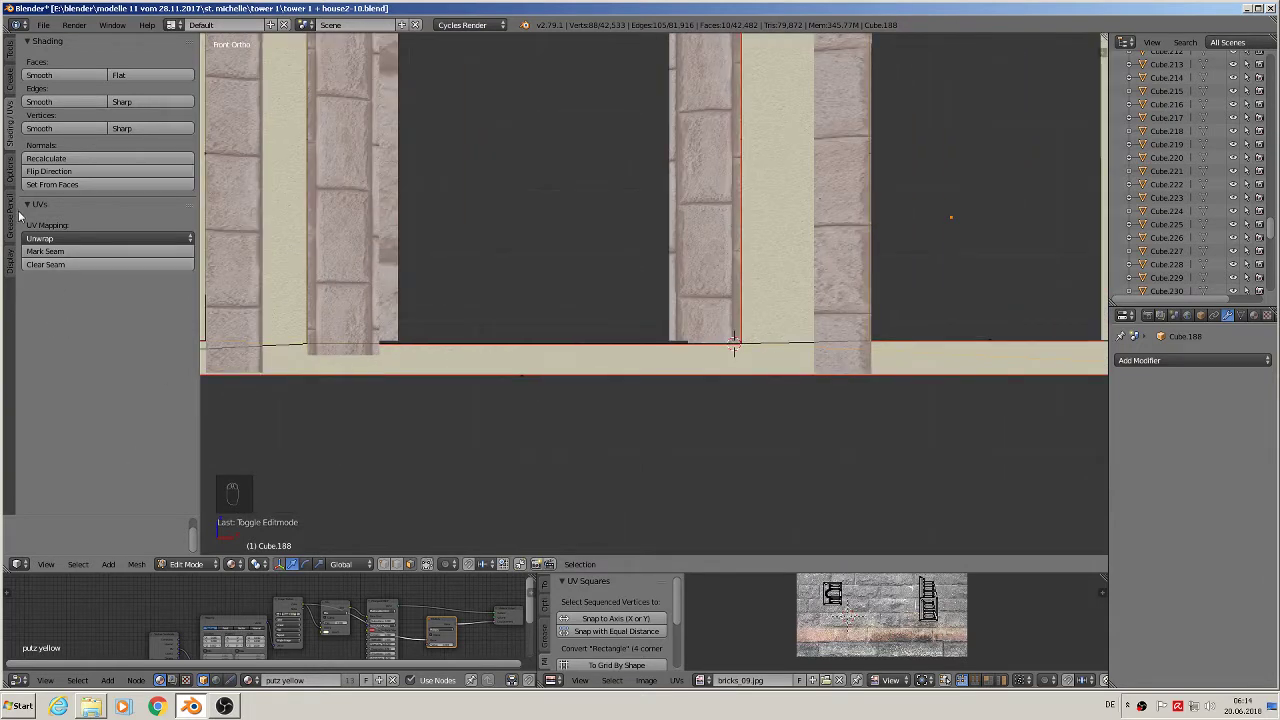
{"action": "left_click", "coordinate": [8, 50]}
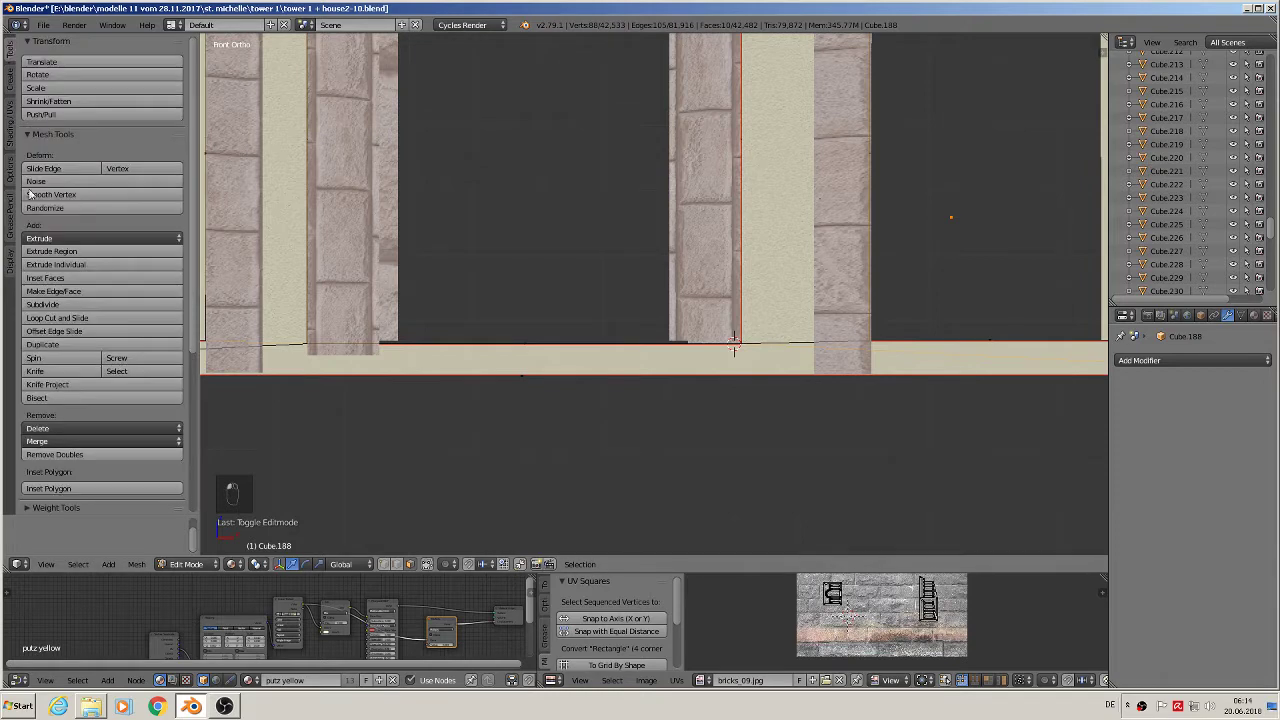
{"action": "left_click", "coordinate": [45, 372]}
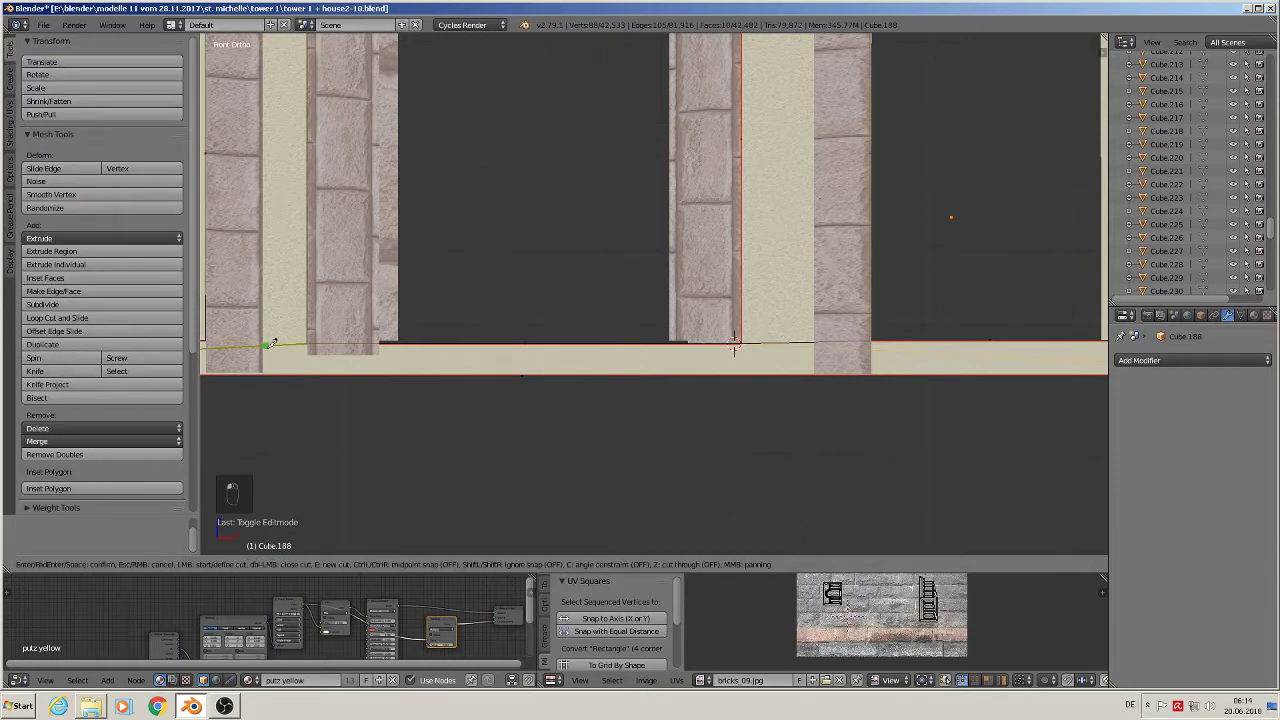
{"action": "left_click", "coordinate": [308, 343]}
{"action": "left_click", "coordinate": [308, 372]}
{"action": "key", "text": "Return"}
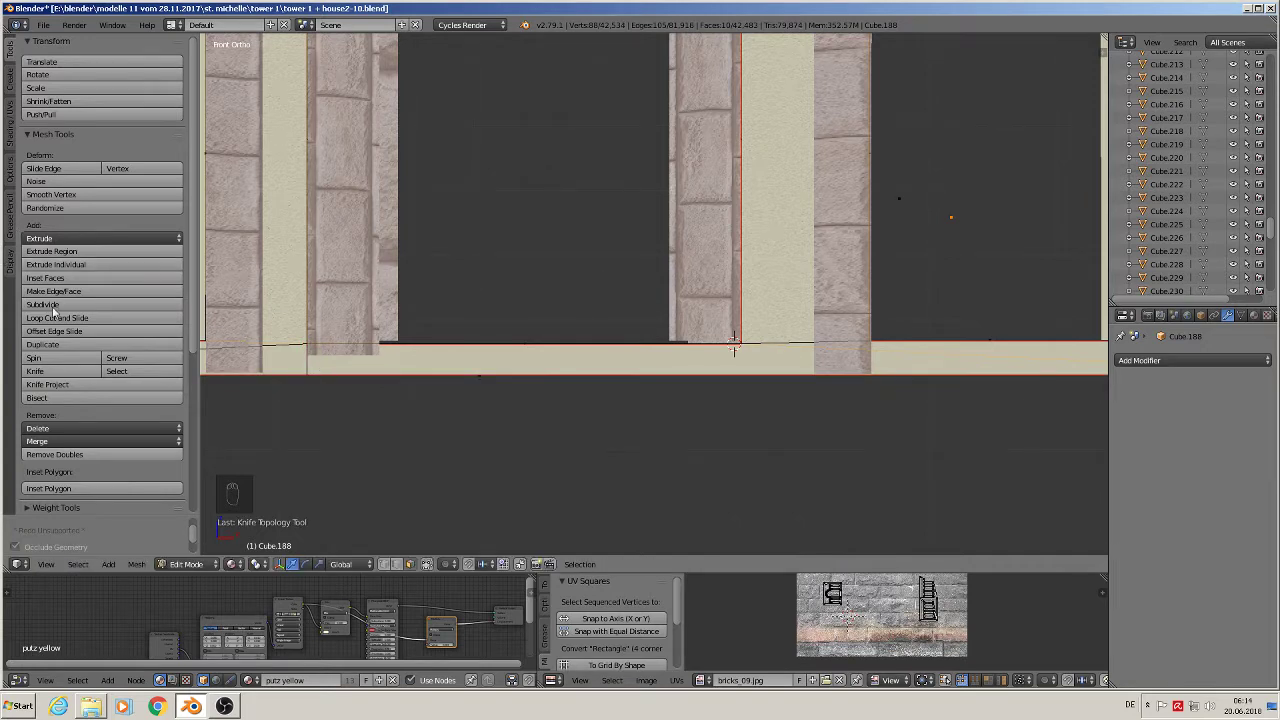
Knife-cut the strip beneath the central arch from its right lower corner down to the wall's bottom edge
{"action": "left_click", "coordinate": [34, 370]}
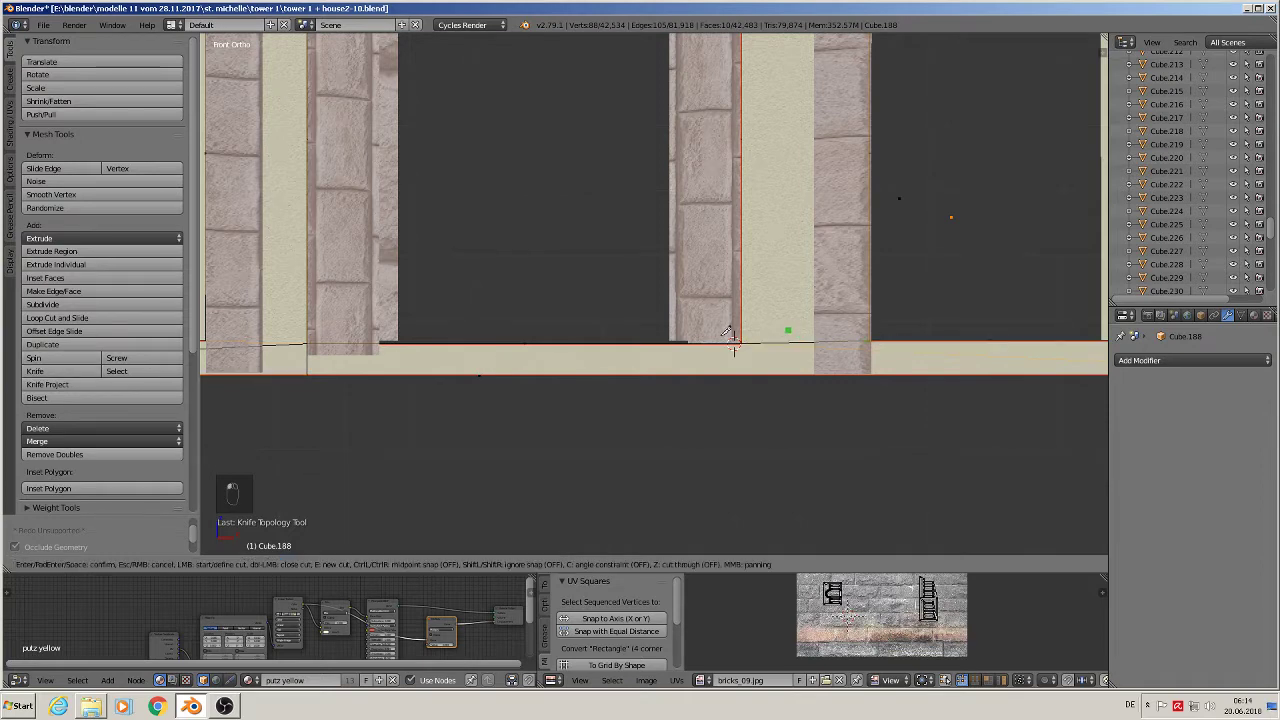
{"action": "left_click", "coordinate": [738, 346]}
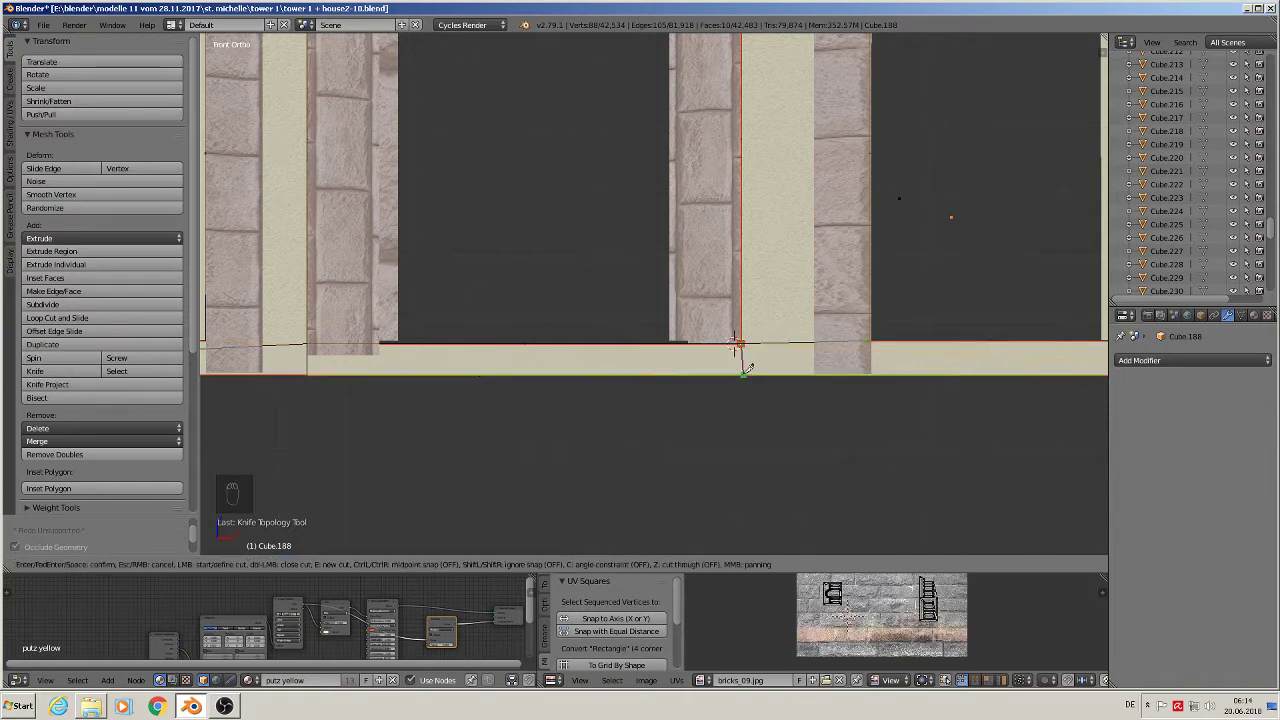
{"action": "left_click", "coordinate": [740, 374]}
{"action": "key", "text": "Return"}
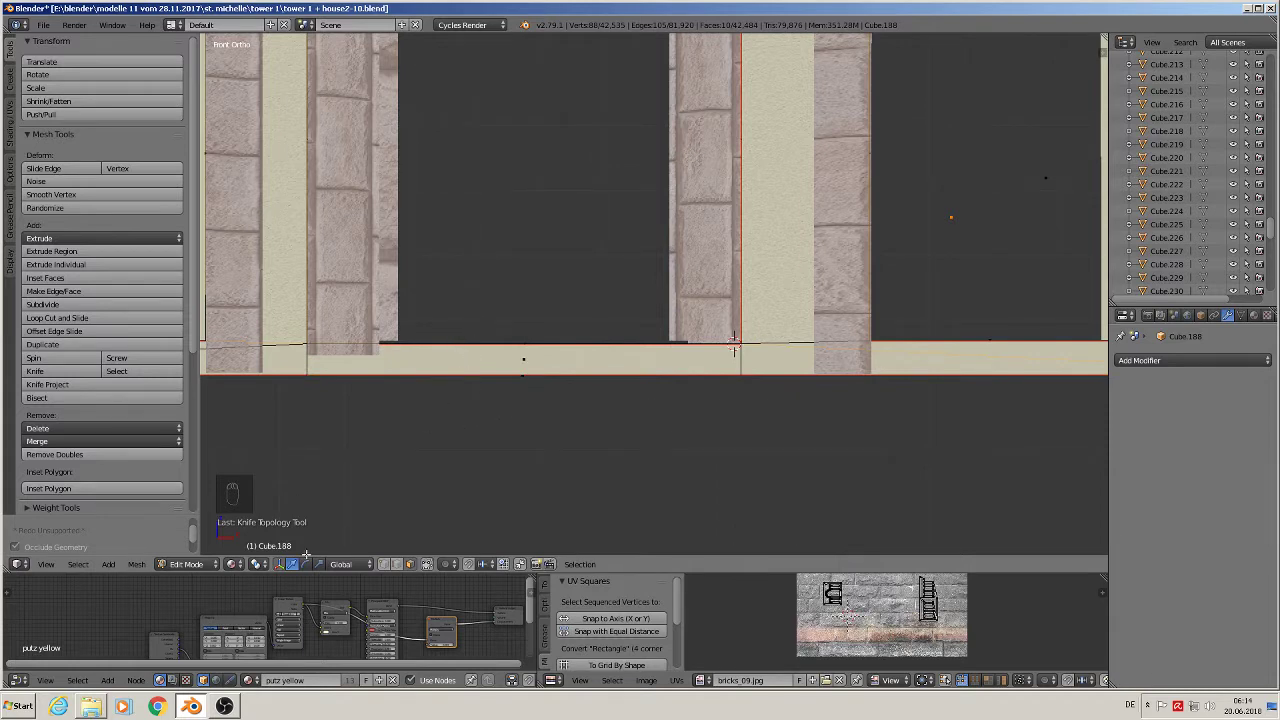
In edge selection mode, delete the front bottom edge and the next edge of the strip between the two cuts
{"action": "left_click", "coordinate": [395, 566]}
{"action": "right_click", "coordinate": [560, 375]}
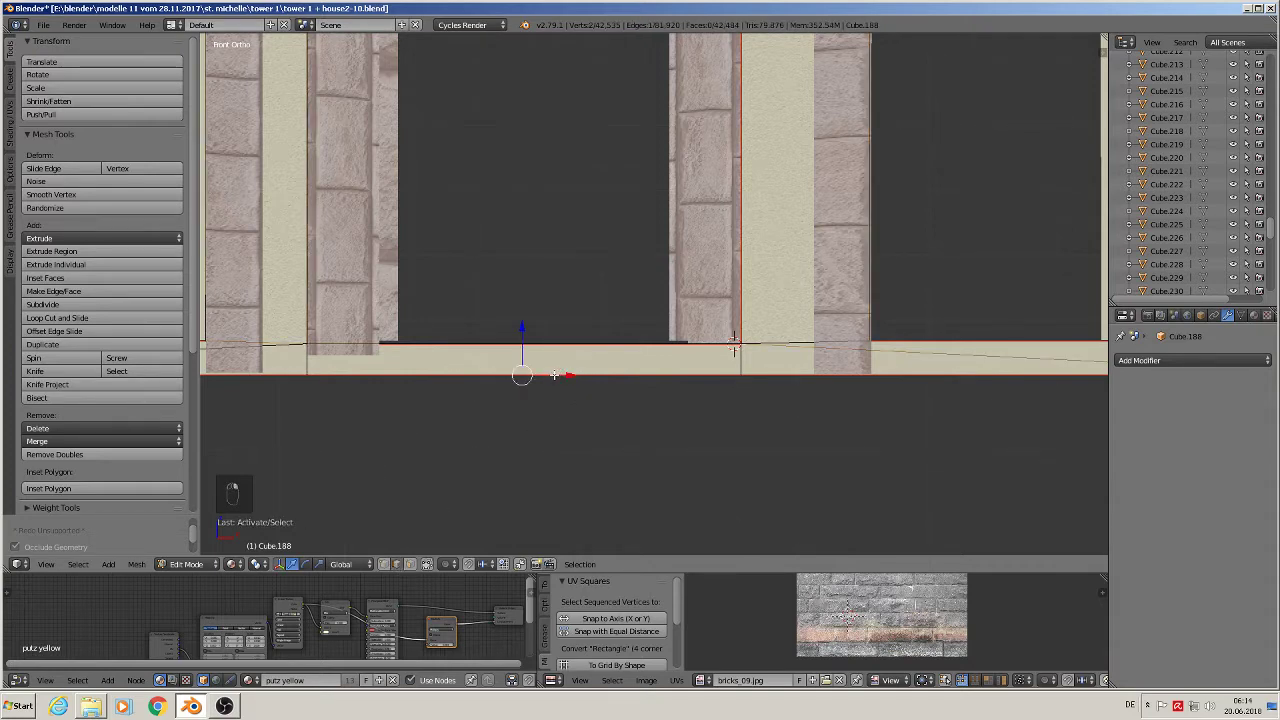
{"action": "key", "text": "x"}
{"action": "left_click", "coordinate": [544, 392]}
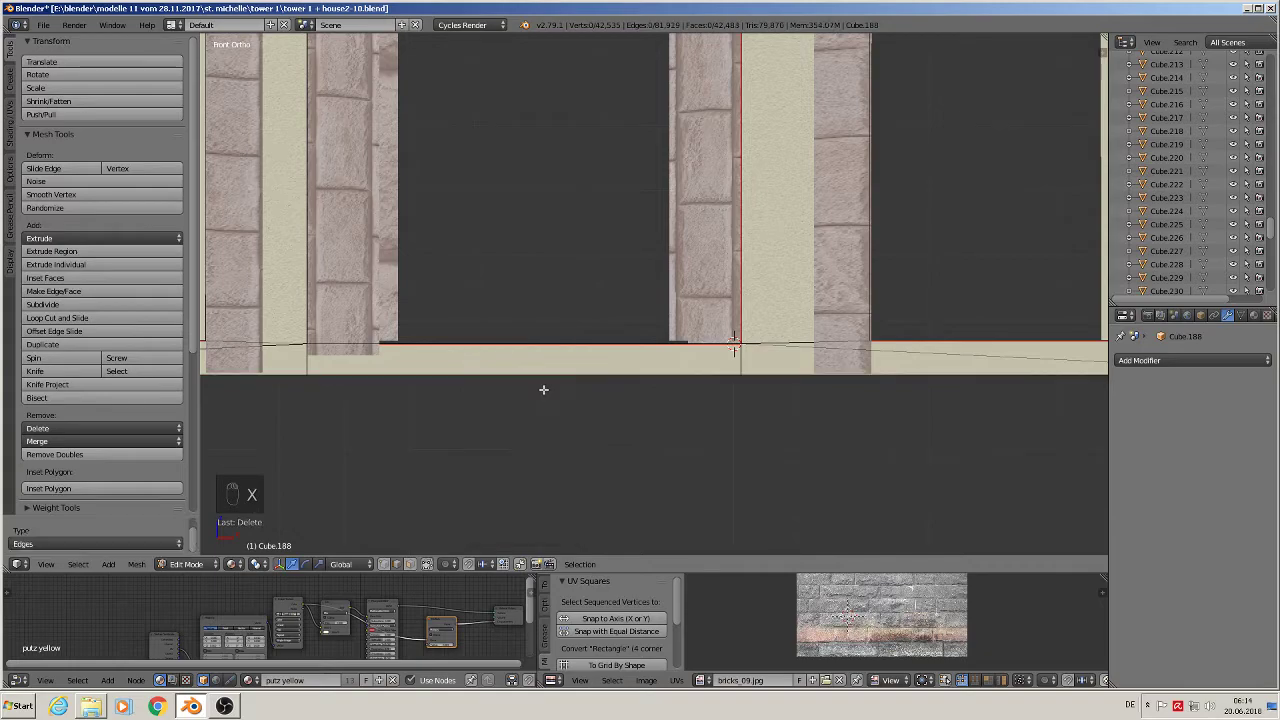
{"action": "right_click", "coordinate": [531, 352]}
{"action": "key", "text": "x"}
{"action": "left_click", "coordinate": [531, 352]}
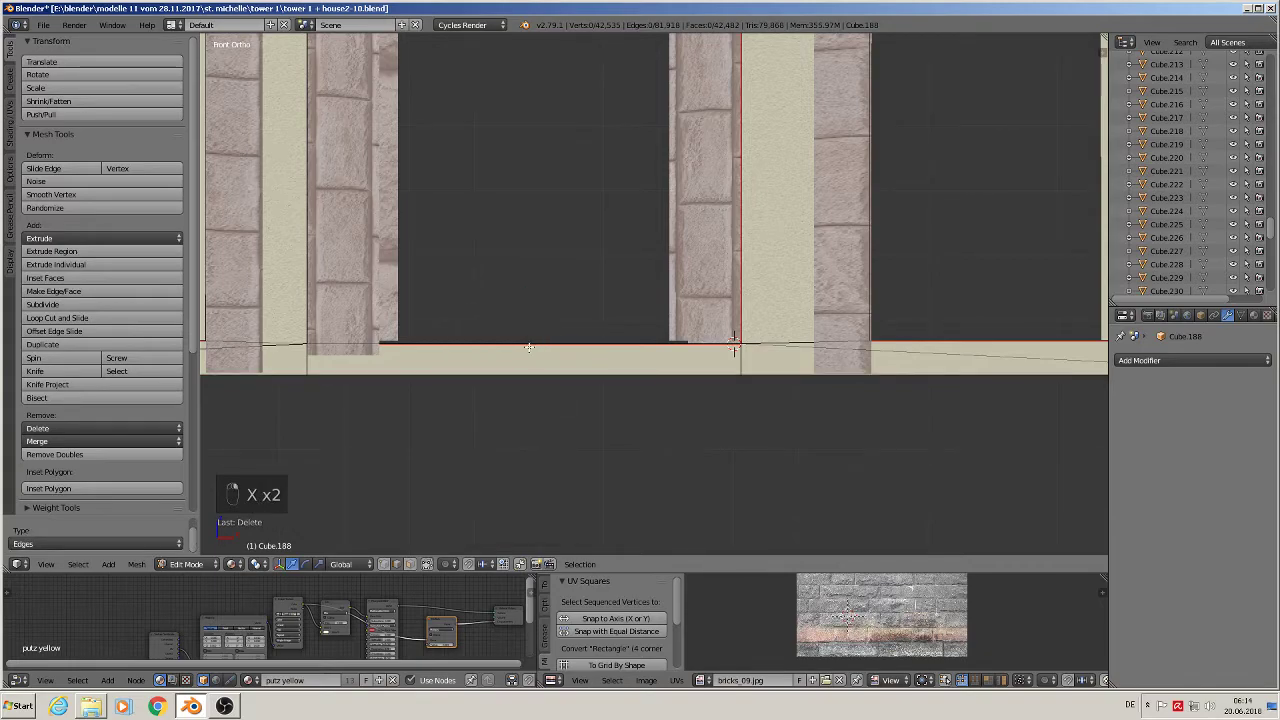
Delete the two edges still bounding the strip beneath the central arch to clear its threshold
{"action": "middle_click_drag", "start_coordinate": [531, 352], "coordinate": [521, 392]}
{"action": "scroll", "coordinate": [522, 406], "scroll_direction": "down", "scroll_amount": 3}
{"action": "scroll", "coordinate": [600, 345], "scroll_direction": "up", "scroll_amount": 3}
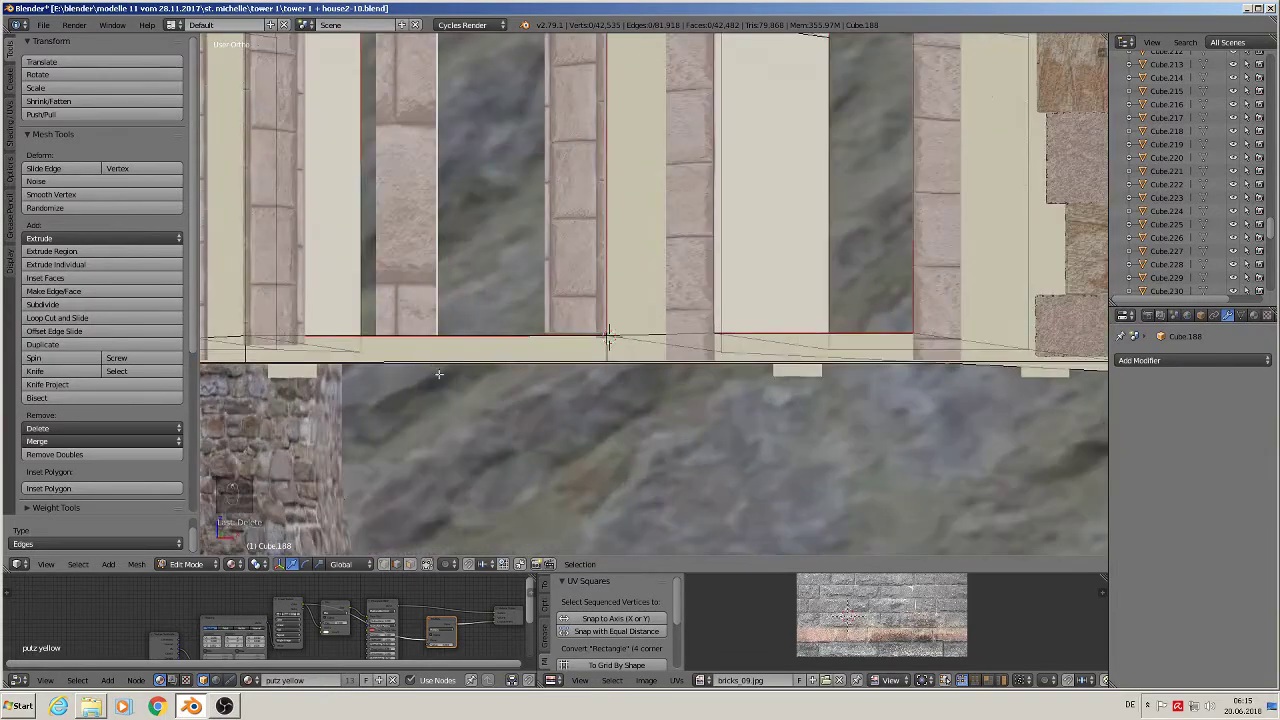
{"action": "right_click", "coordinate": [608, 337]}
{"action": "middle_click_drag", "start_coordinate": [608, 337], "coordinate": [568, 304]}
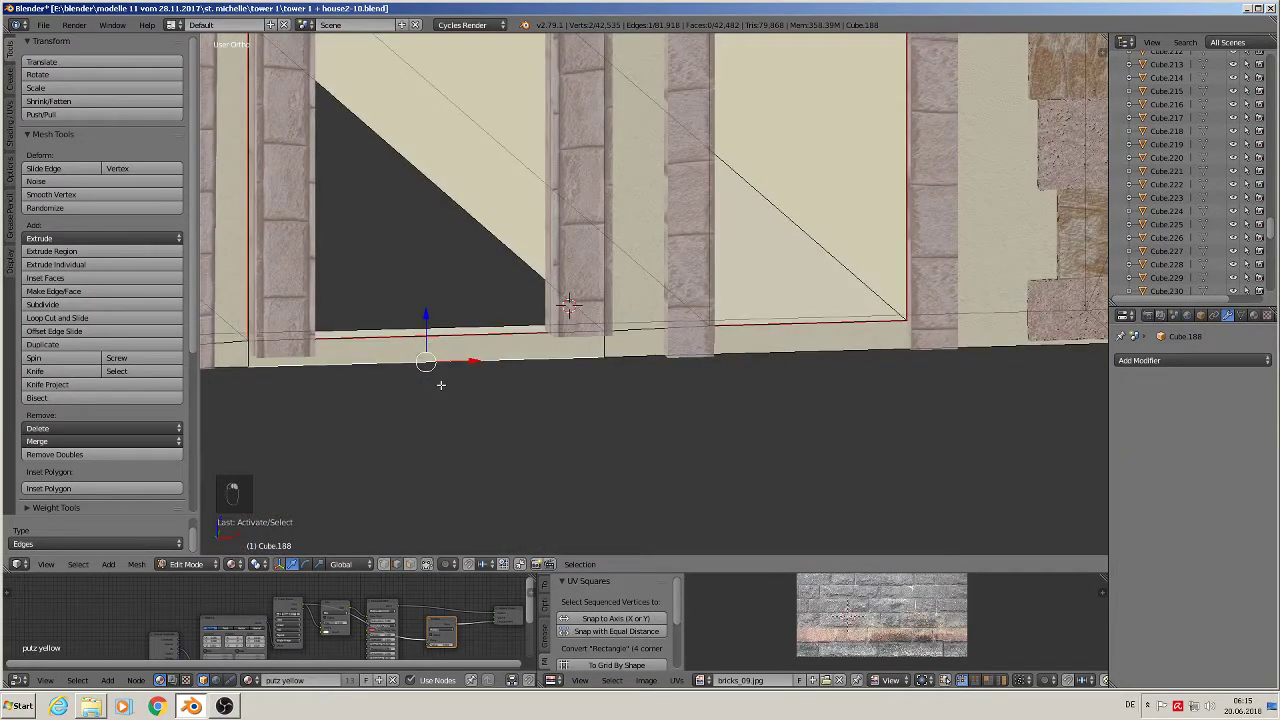
{"action": "key", "text": "x"}
{"action": "left_click", "coordinate": [441, 362]}
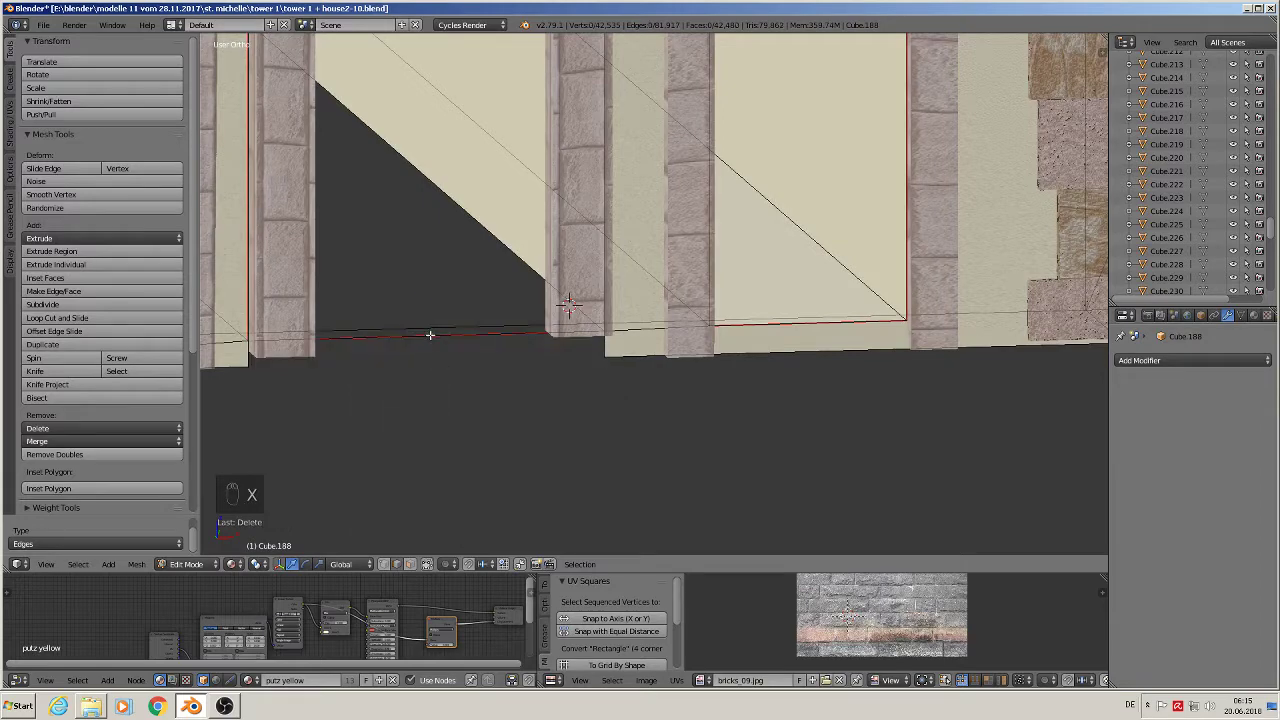
{"action": "right_click", "coordinate": [430, 335]}
{"action": "key", "text": "x"}
{"action": "left_click", "coordinate": [428, 334]}
Delete the long leftover edge running across the base of the central opening and return to Object Mode
{"action": "right_click", "coordinate": [431, 325]}
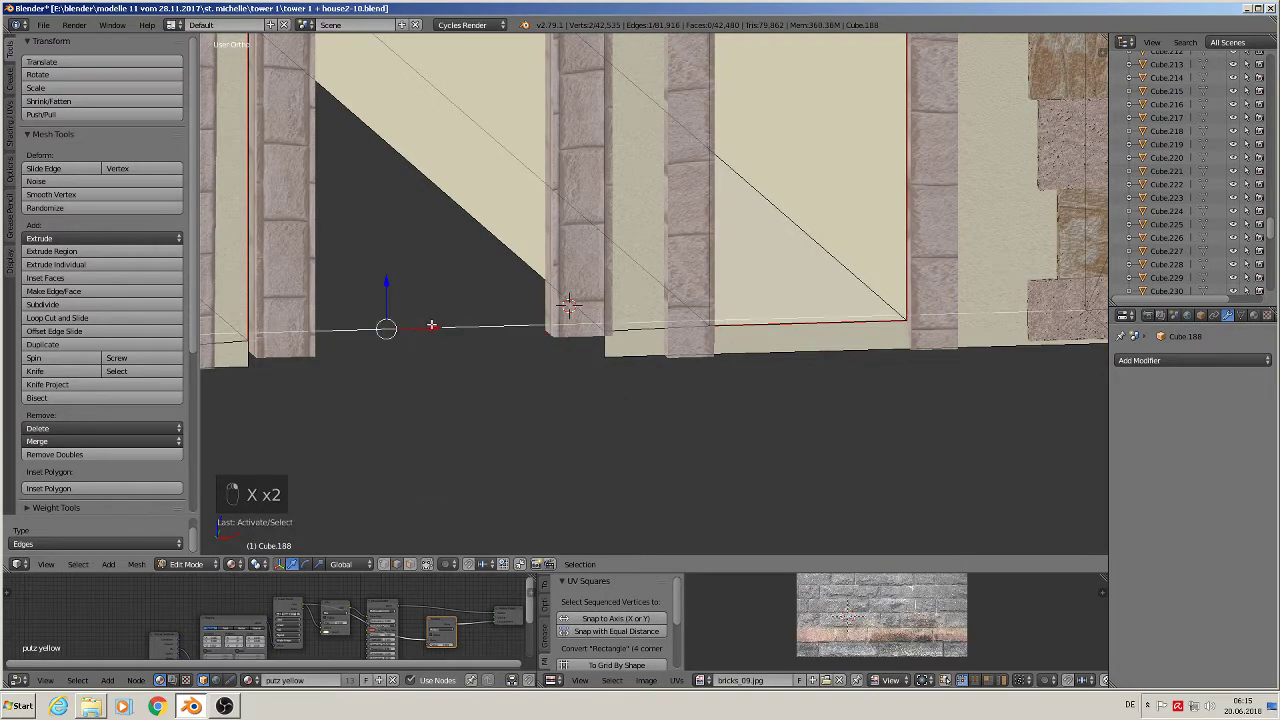
{"action": "middle_click_drag", "start_coordinate": [568, 304], "coordinate": [516, 313]}
{"action": "middle_click_drag", "start_coordinate": [431, 325], "coordinate": [374, 326]}
{"action": "key", "text": "x"}
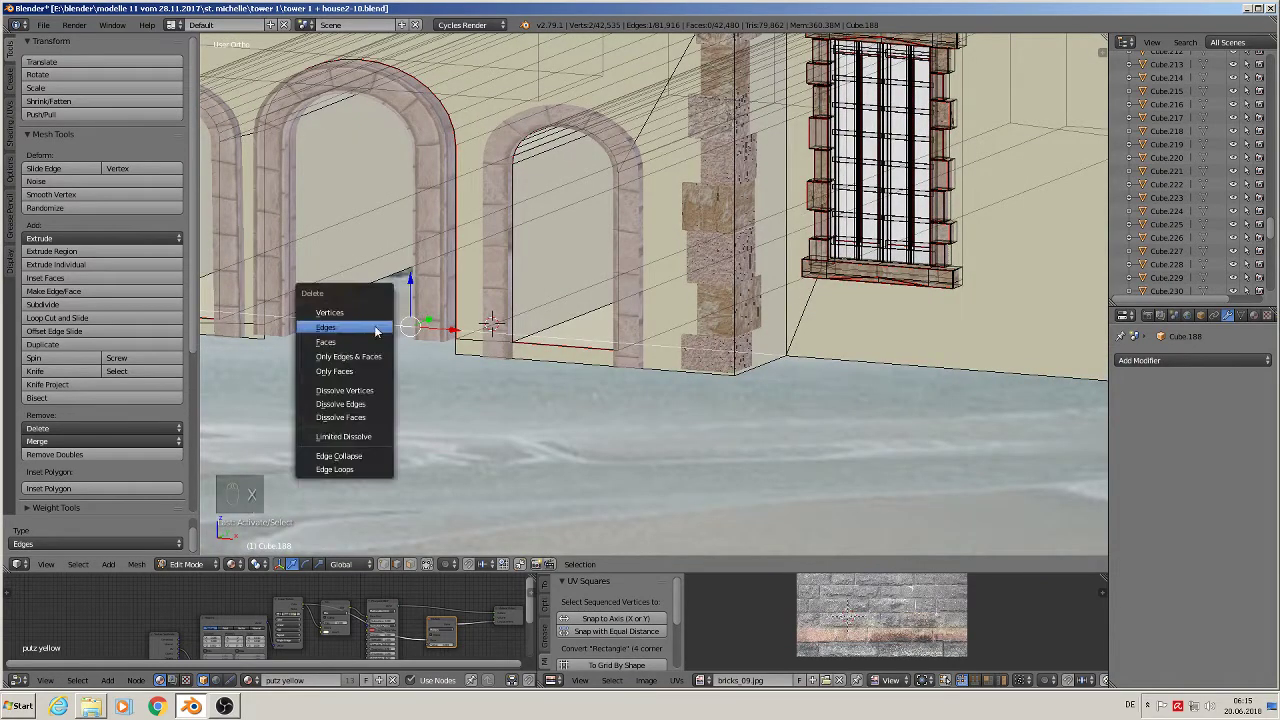
{"action": "left_click", "coordinate": [375, 327]}
{"action": "middle_click_drag", "start_coordinate": [375, 327], "coordinate": [615, 388]}
{"action": "key", "text": "Tab"}
{"action": "scroll", "coordinate": [431, 330], "scroll_direction": "down", "scroll_amount": 3}
{"action": "scroll", "coordinate": [577, 375], "scroll_direction": "down", "scroll_amount": 3}
{"action": "scroll", "coordinate": [505, 360], "scroll_direction": "up", "scroll_amount": 2}
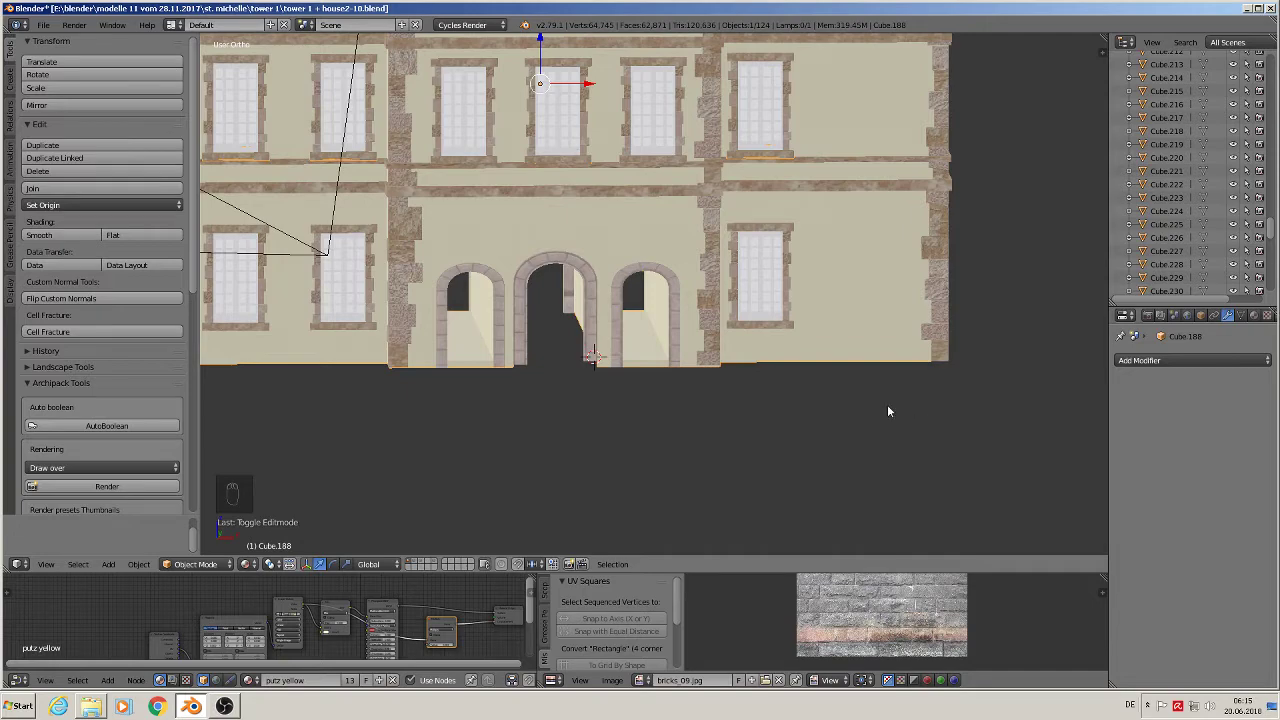
Compare the modelled entrance arches and wall base with the street-level reference photo of the gatehouse
{"action": "key", "text": "KP_1"}
{"action": "scroll", "coordinate": [609, 403], "scroll_direction": "down", "scroll_amount": 2}
{"action": "scroll", "coordinate": [600, 403], "scroll_direction": "up", "scroll_amount": 2}
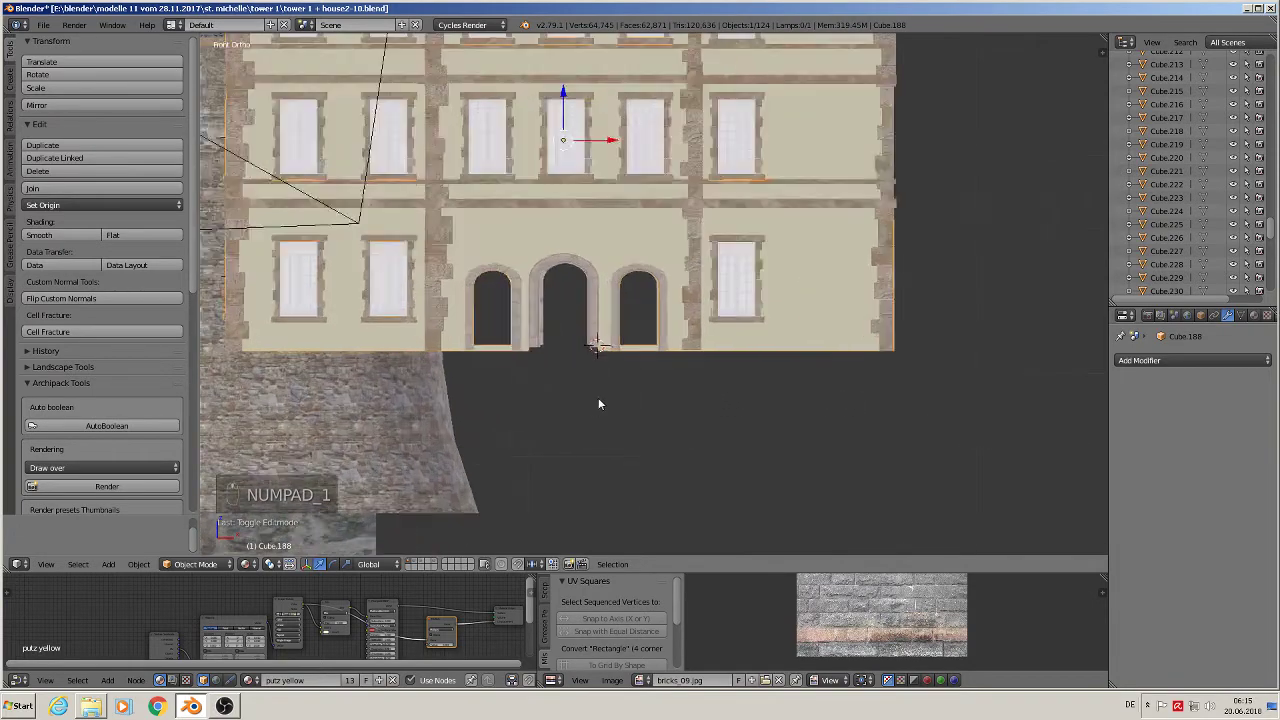
{"action": "scroll", "coordinate": [581, 405], "scroll_direction": "down", "scroll_amount": 3}
{"action": "scroll", "coordinate": [580, 400], "scroll_direction": "up", "scroll_amount": 1}
{"action": "scroll", "coordinate": [700, 350], "scroll_direction": "down", "scroll_amount": 3}
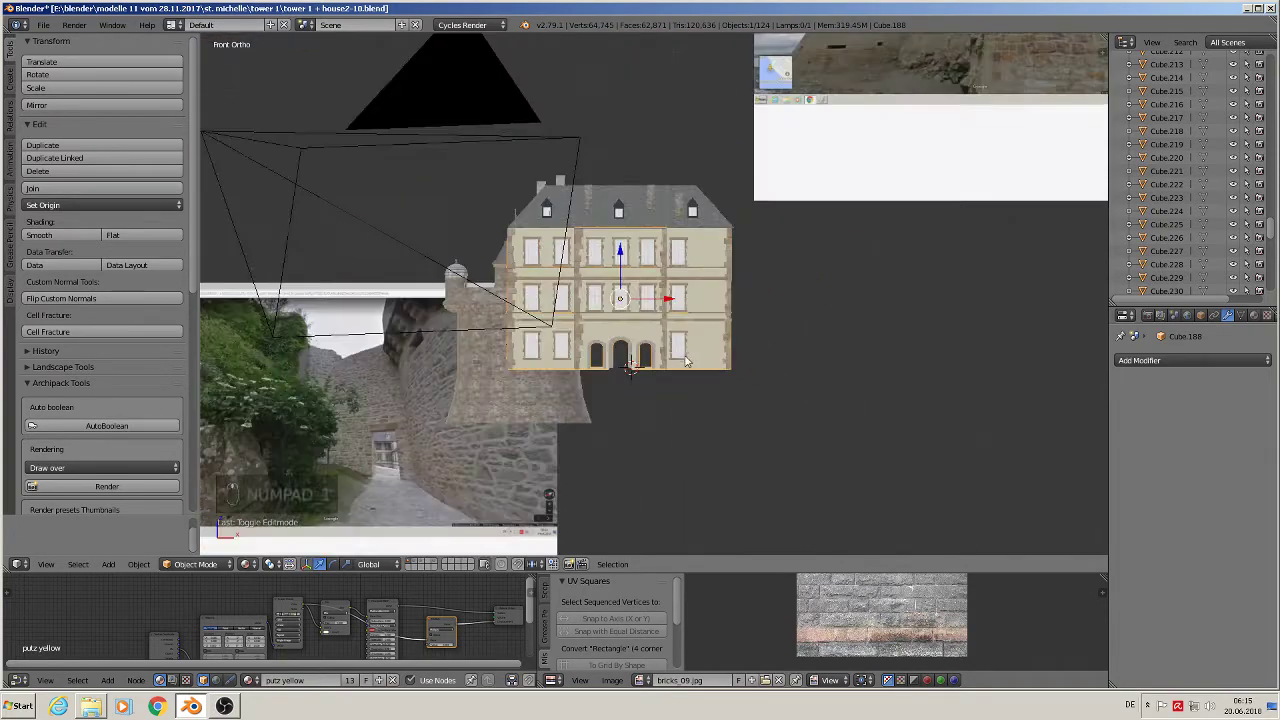
{"action": "scroll", "coordinate": [826, 300], "scroll_direction": "down", "scroll_amount": 2}
{"action": "middle_click_drag", "start_coordinate": [826, 300], "coordinate": [428, 491], "text": "shift"}
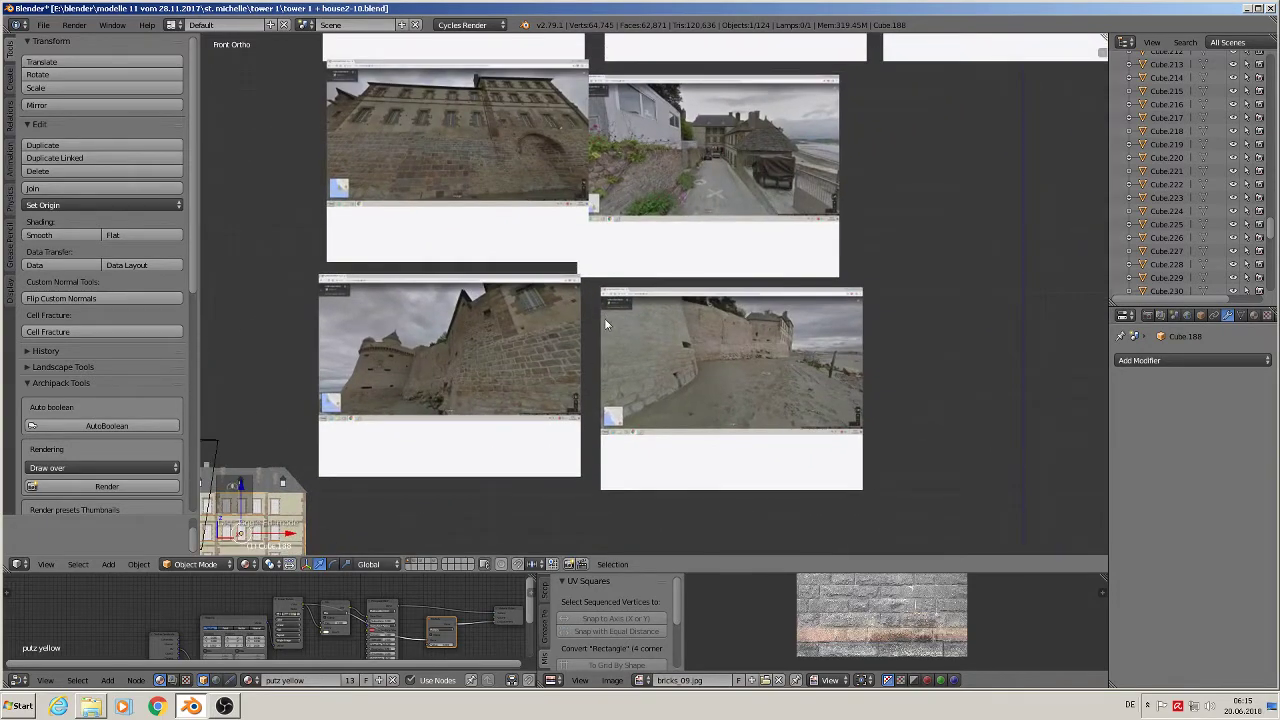
{"action": "middle_click_drag", "start_coordinate": [633, 261], "coordinate": [607, 321], "text": "shift"}
{"action": "scroll", "coordinate": [607, 321], "scroll_direction": "up", "scroll_amount": 8}
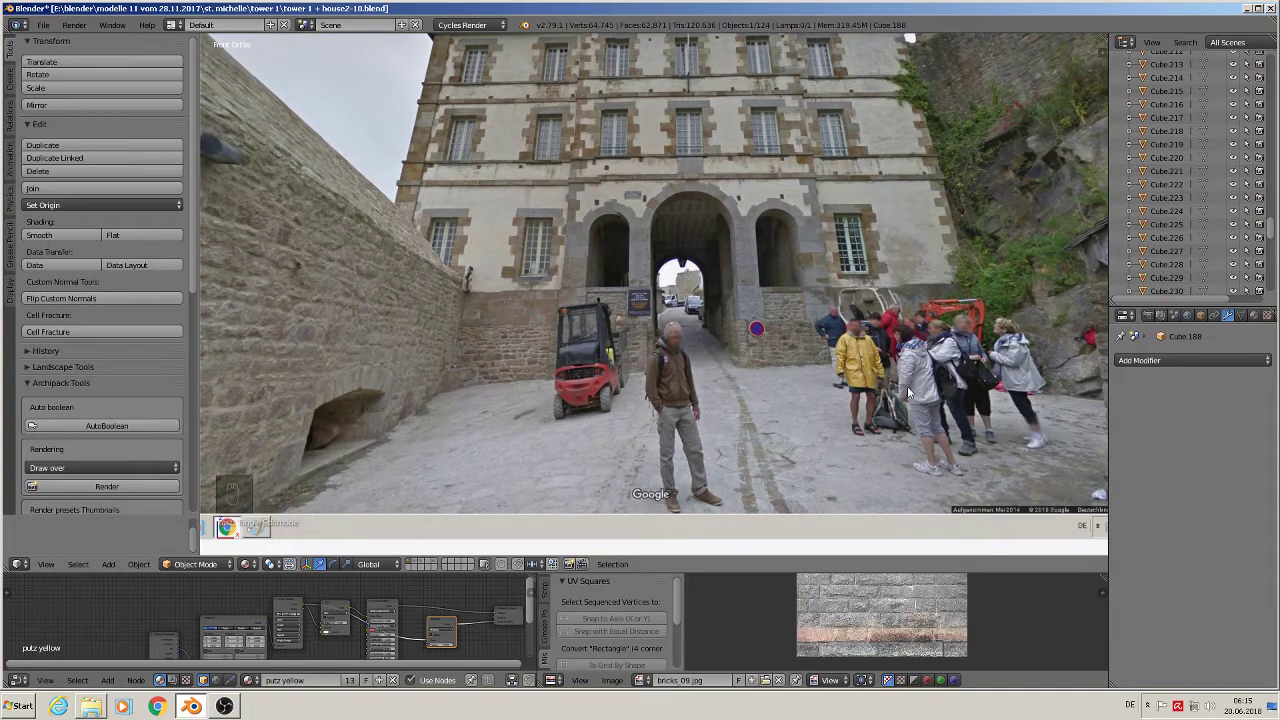
{"action": "scroll", "coordinate": [813, 452], "scroll_direction": "down", "scroll_amount": 5}
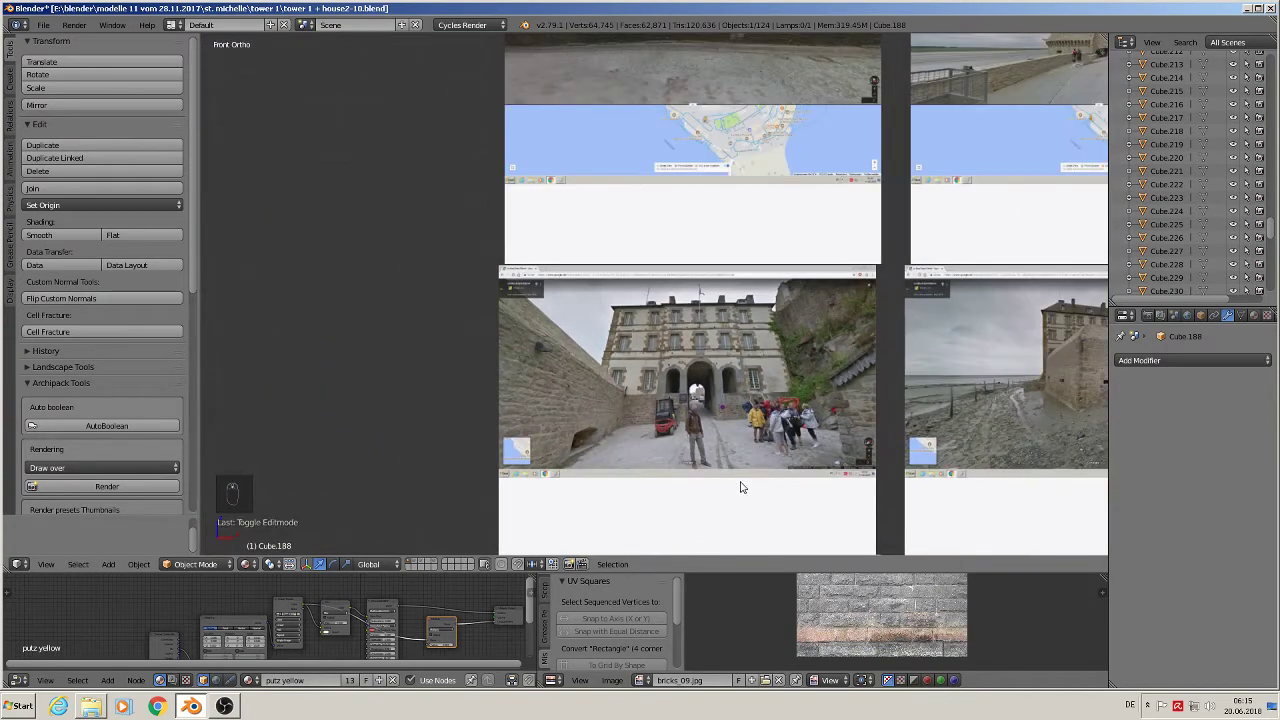
{"action": "middle_click_drag", "start_coordinate": [733, 490], "coordinate": [737, 173], "text": "shift"}
{"action": "middle_click_drag", "start_coordinate": [591, 384], "coordinate": [735, 42], "text": "shift"}
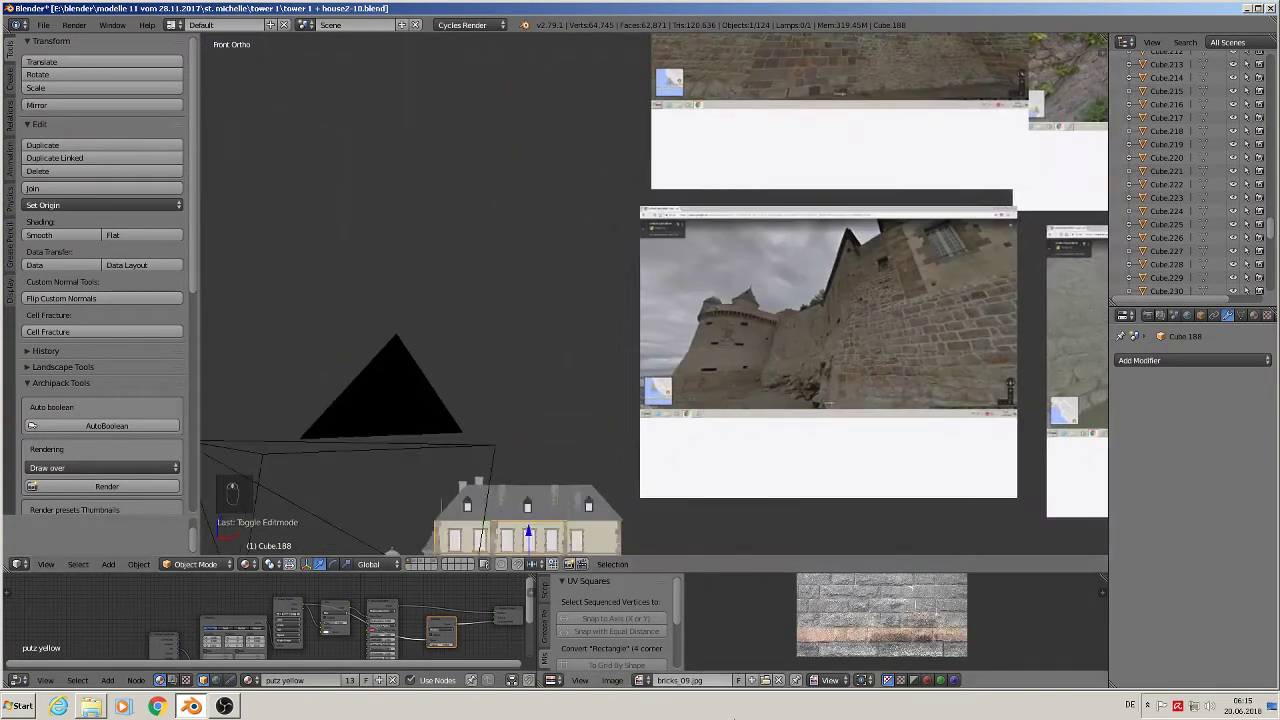
{"action": "middle_click_drag", "start_coordinate": [648, 478], "coordinate": [693, 153], "text": "shift"}
{"action": "scroll", "coordinate": [603, 248], "scroll_direction": "up", "scroll_amount": 9}
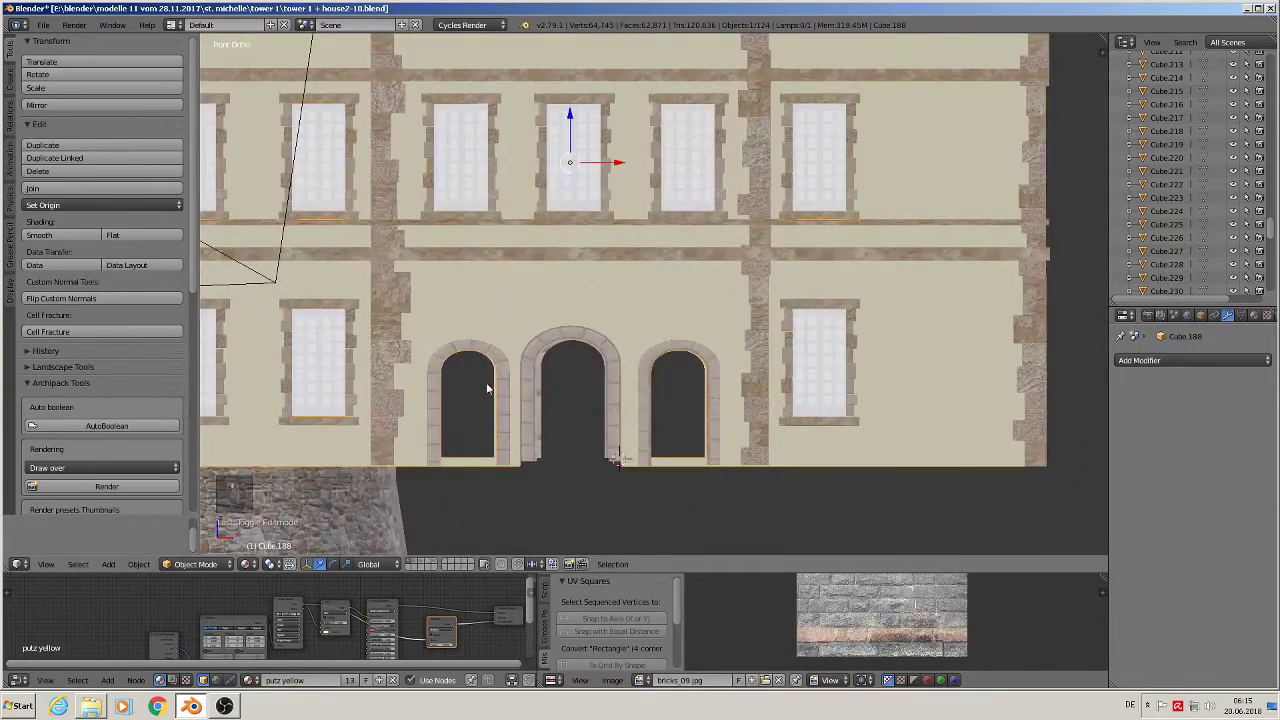
{"action": "middle_click_drag", "start_coordinate": [489, 386], "coordinate": [541, 208], "text": "shift"}
{"action": "scroll", "coordinate": [516, 309], "scroll_direction": "down", "scroll_amount": 2}
{"action": "middle_click_drag", "start_coordinate": [516, 309], "coordinate": [580, 315], "text": "shift"}
{"action": "scroll", "coordinate": [588, 313], "scroll_direction": "up", "scroll_amount": 2}
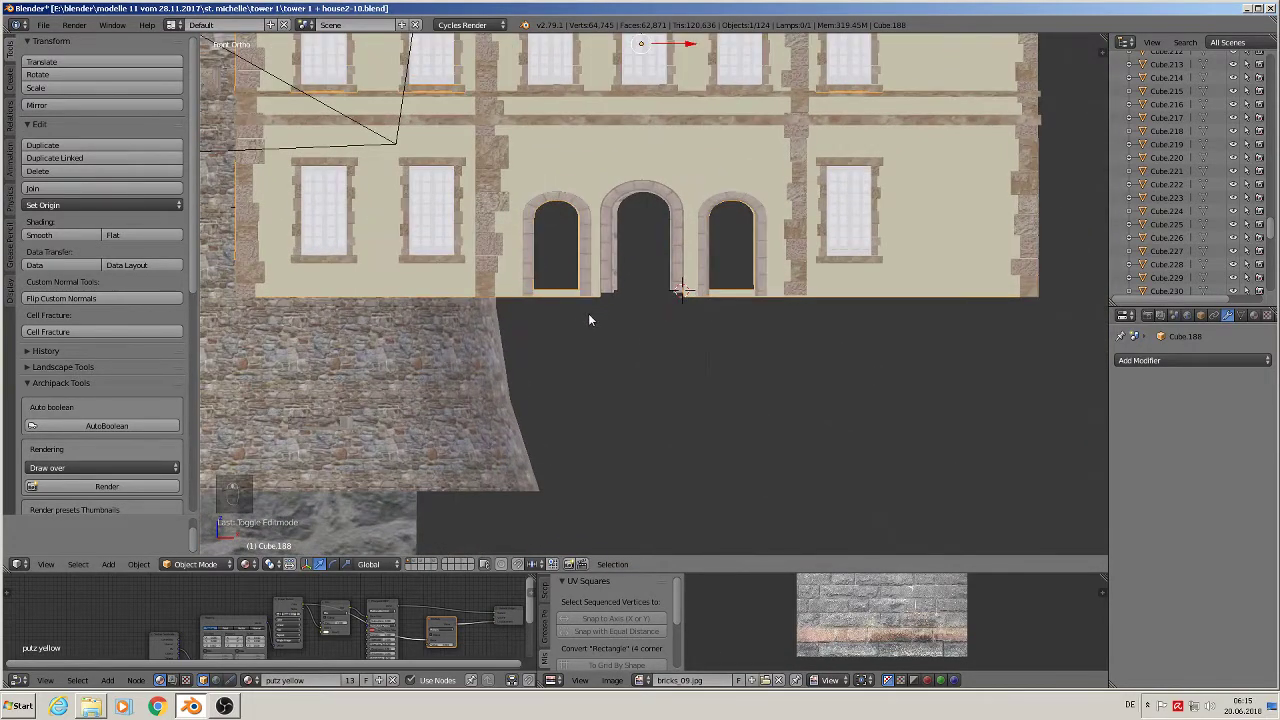
Clear the selection, add a mesh plane below the arches and rotate it 90° about the X axis to stand upright
{"action": "key", "text": "a"}
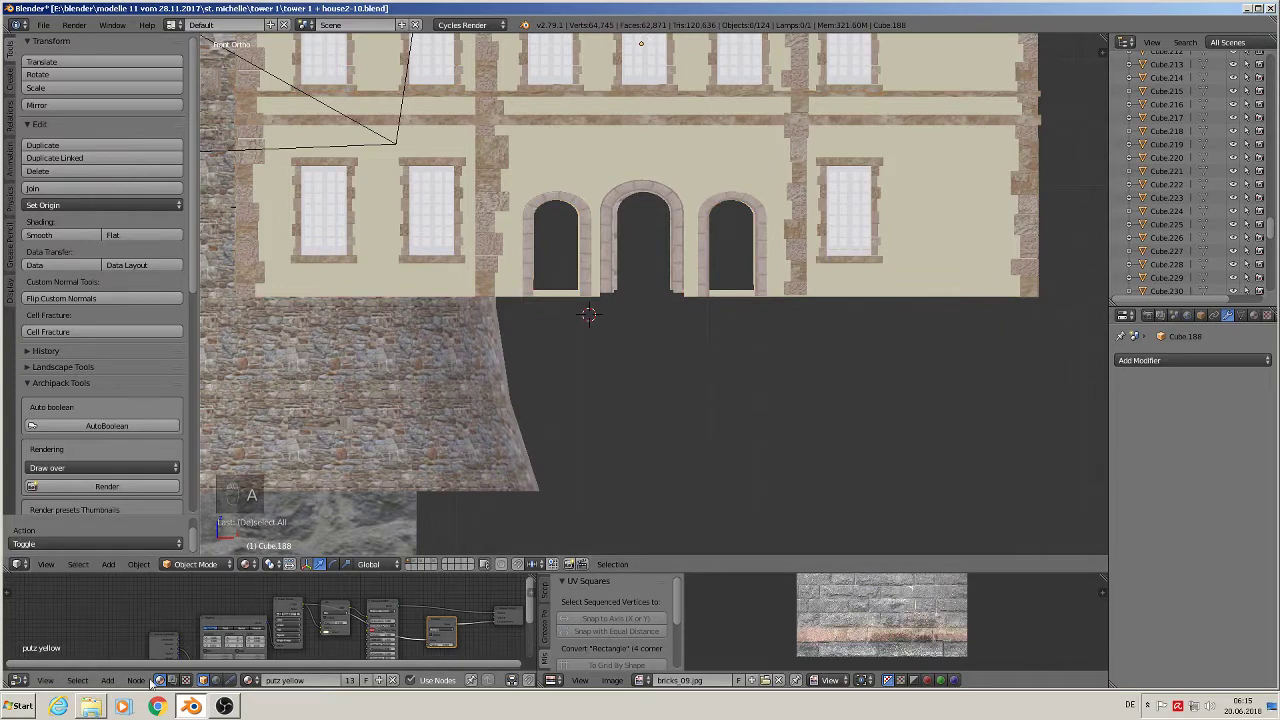
{"action": "left_click", "coordinate": [138, 564]}
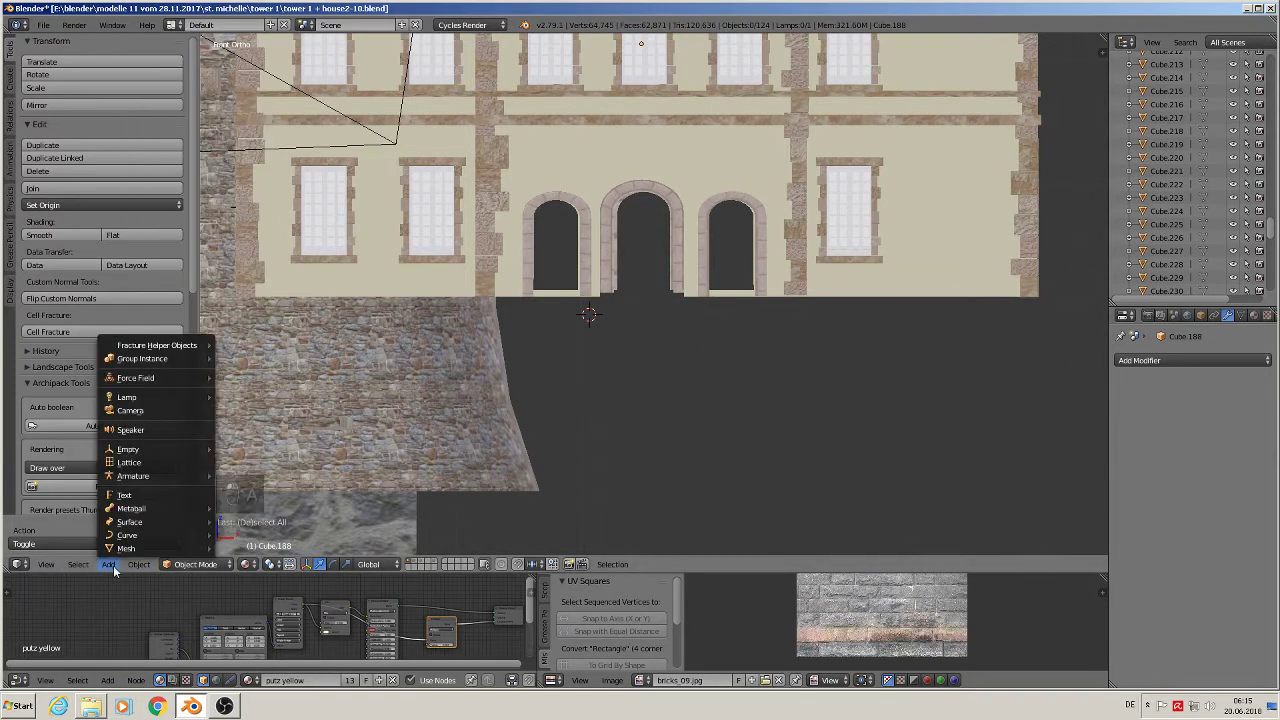
{"action": "mouse_move", "coordinate": [110, 562]}
{"action": "mouse_move", "coordinate": [140, 548]}
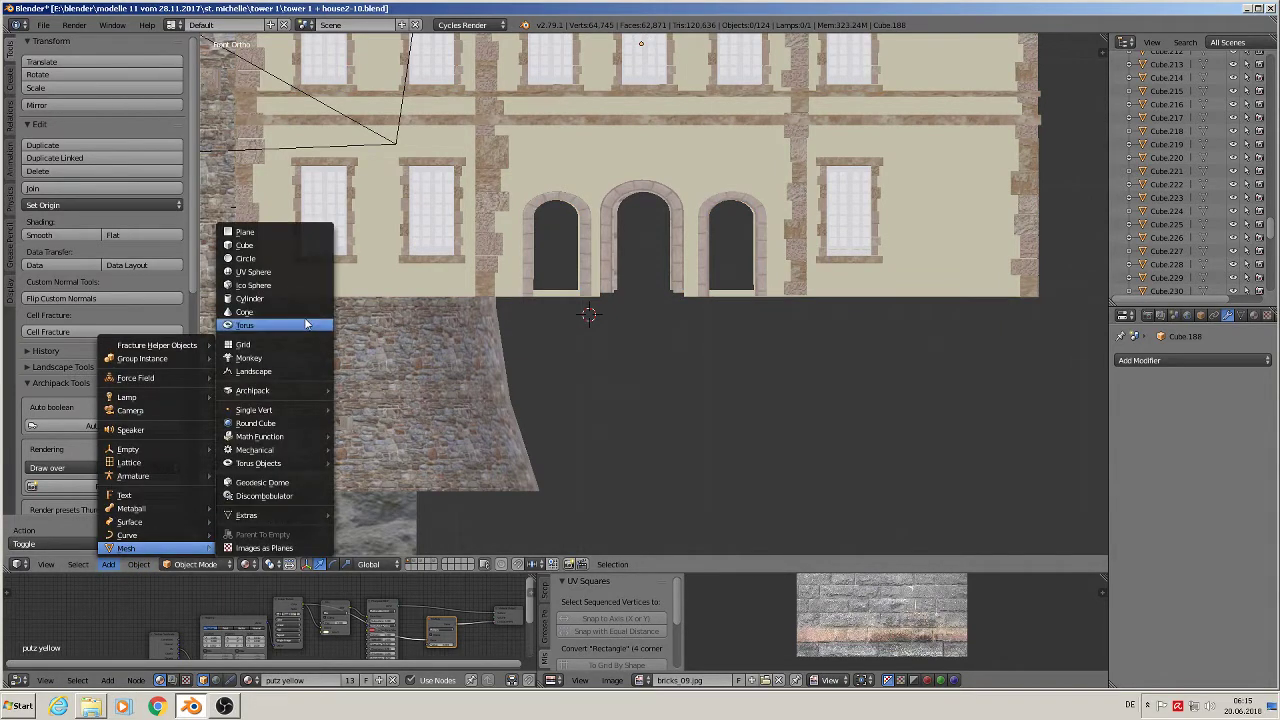
{"action": "left_click", "coordinate": [304, 234]}
{"action": "type", "text": "r"}
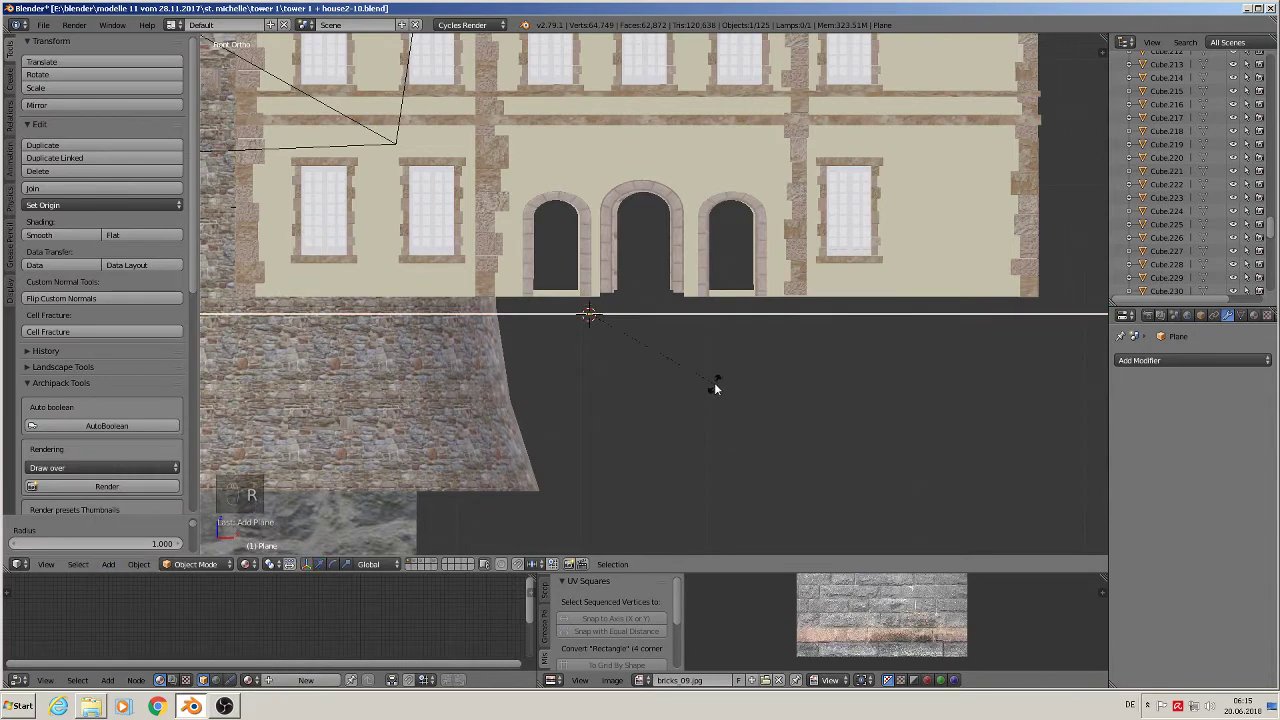
{"action": "type", "text": "x90"}
{"action": "key", "text": "Return"}
Scale the upright plane down to a small square and move it beneath the facade's left corner, flush with the wall's bottom edge
{"action": "key", "text": "s"}
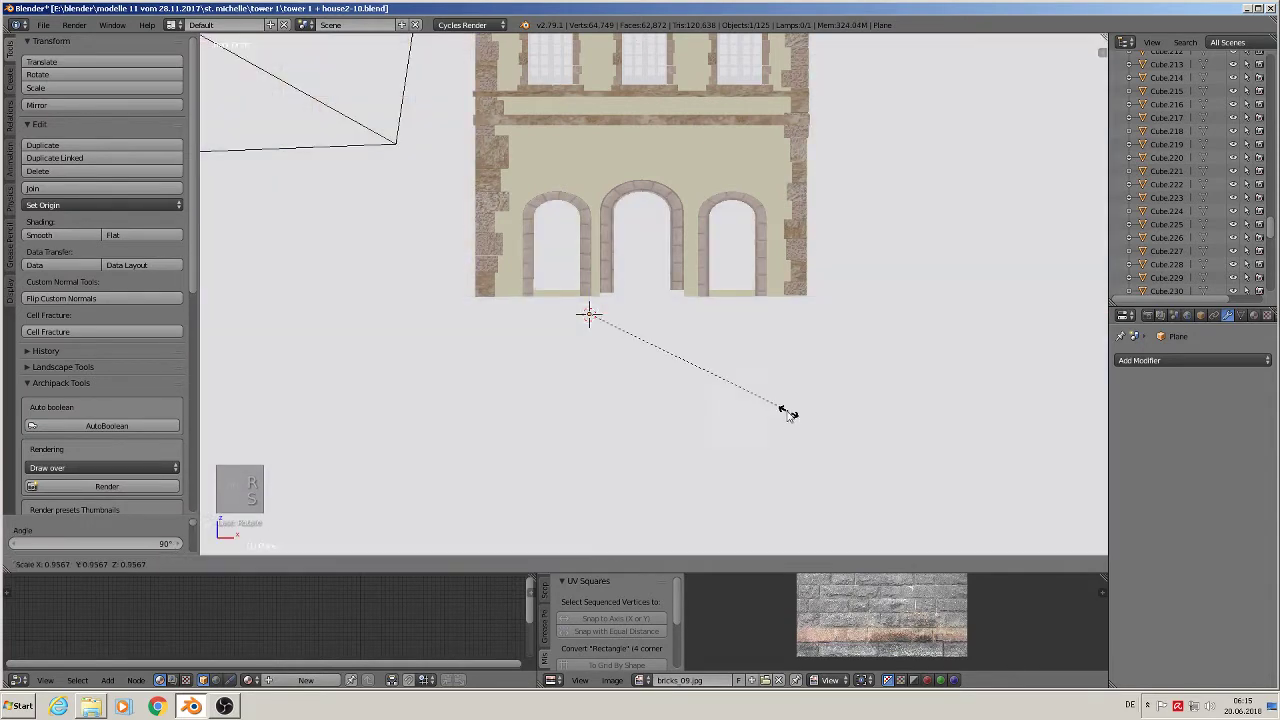
{"action": "left_click", "coordinate": [586, 322]}
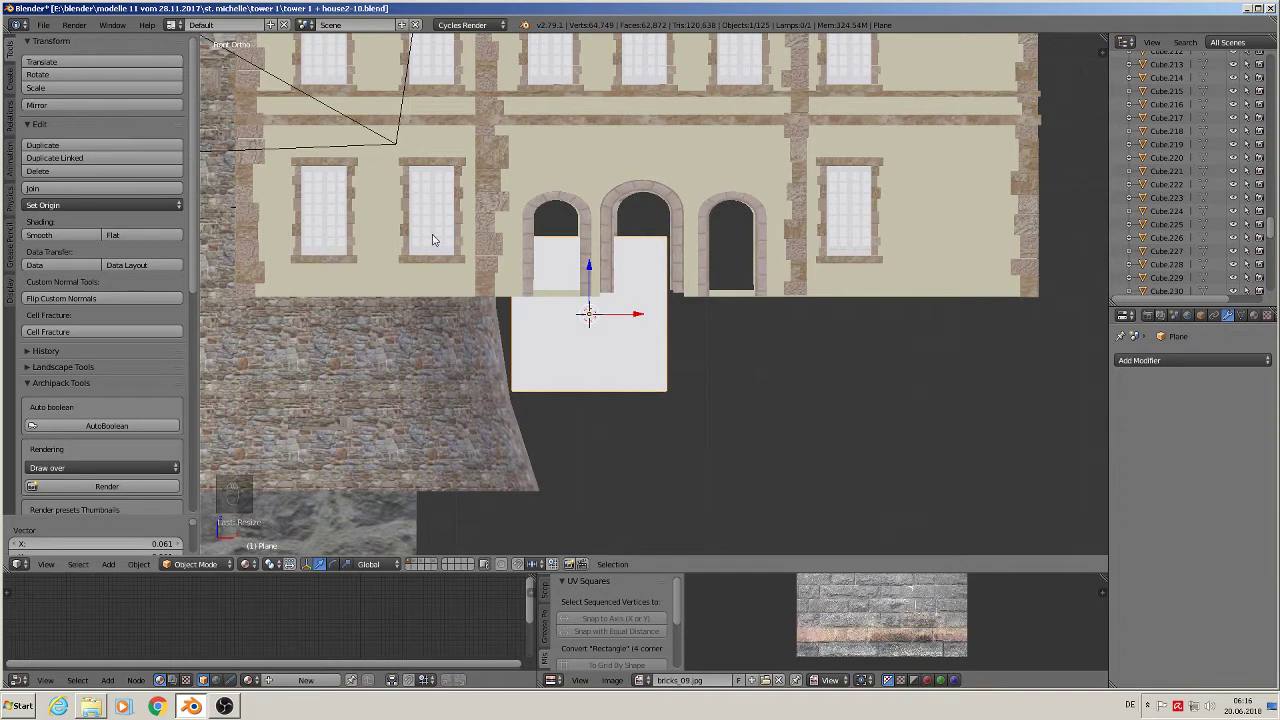
{"action": "key", "text": "s"}
{"action": "left_click", "coordinate": [697, 375]}
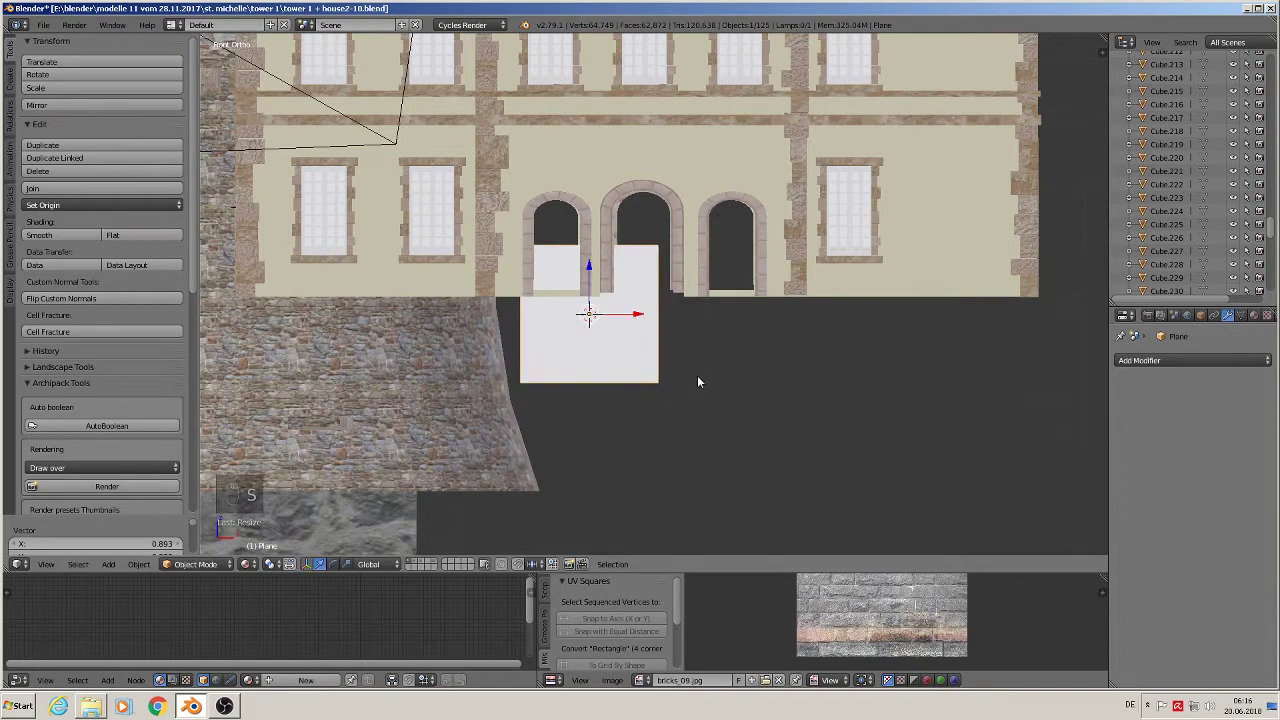
{"action": "key", "text": "g"}
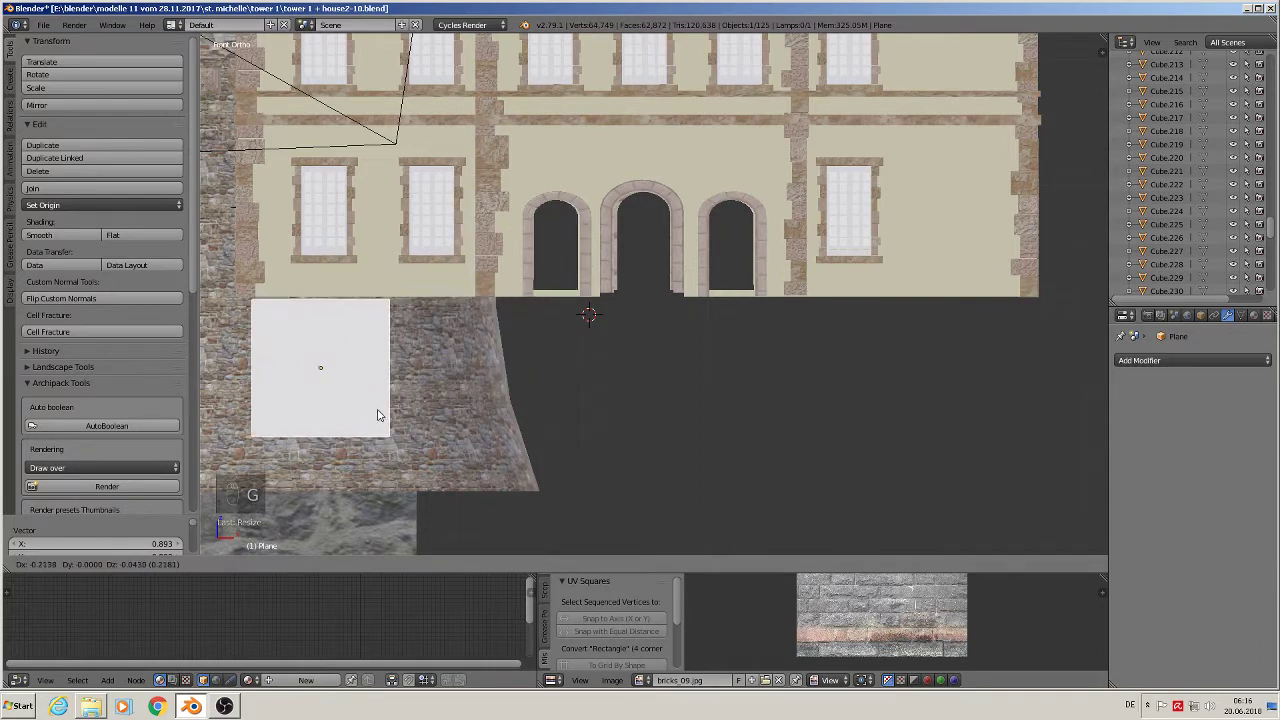
{"action": "left_click", "coordinate": [369, 413]}
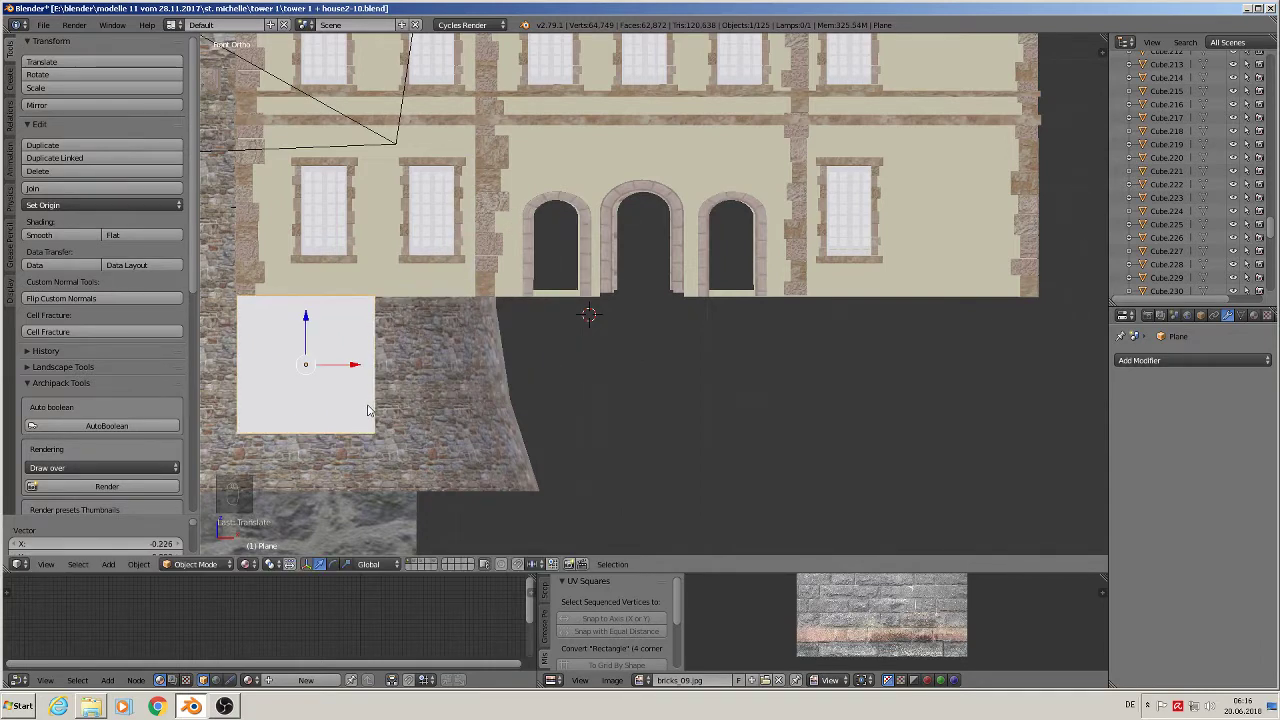
Stretch the plane's right edge along X to the left side of the central archway and return to Object Mode
{"action": "key", "text": "Tab"}
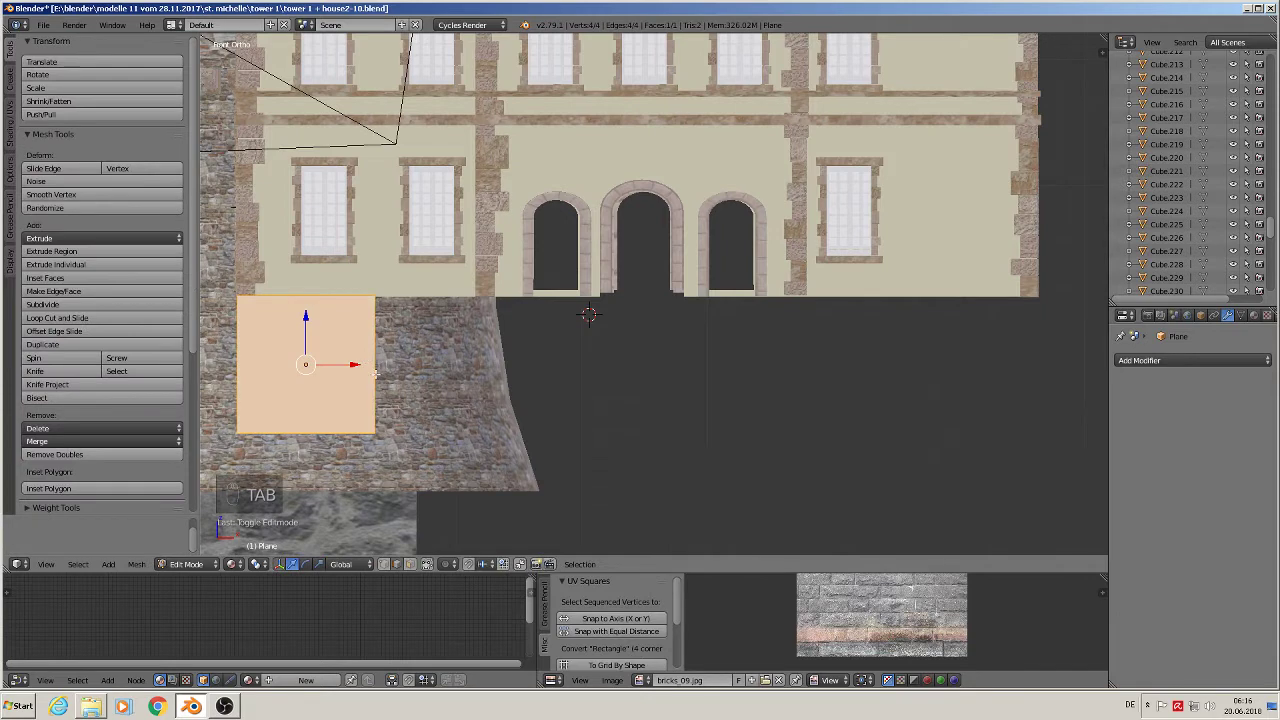
{"action": "right_click", "coordinate": [376, 374]}
{"action": "key", "text": "g"}
{"action": "key", "text": "x"}
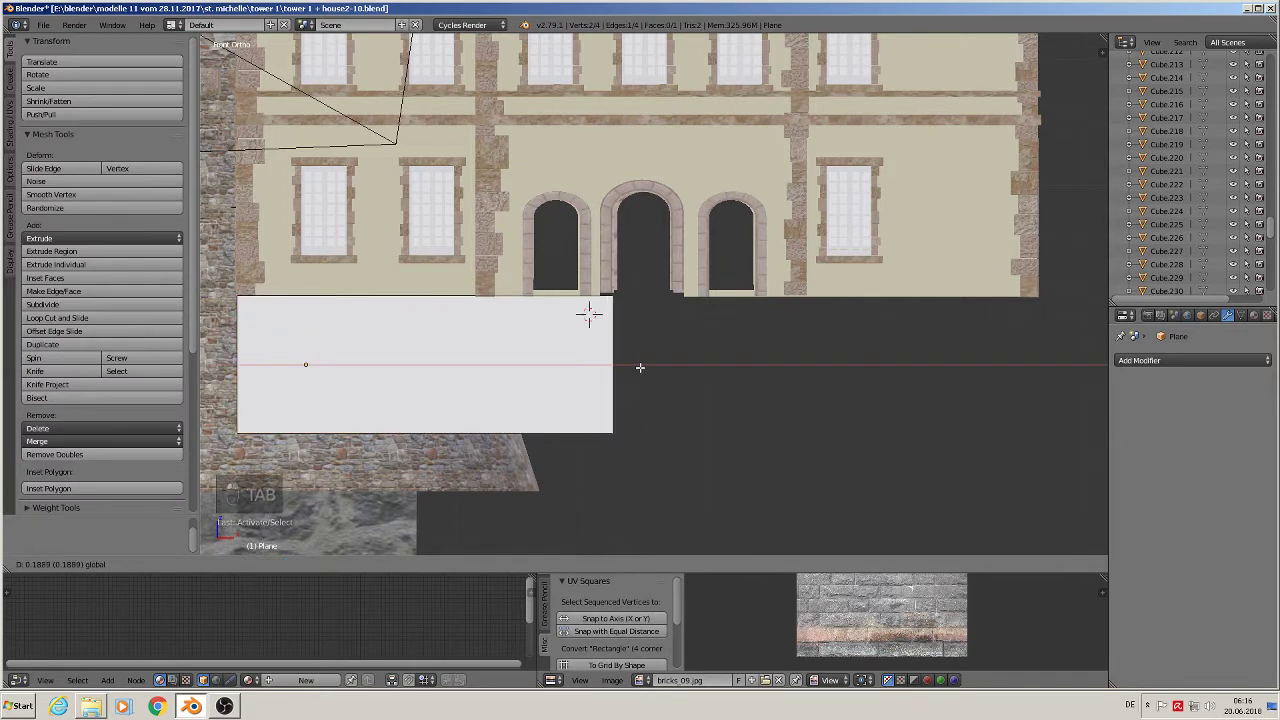
{"action": "left_click", "coordinate": [640, 367]}
{"action": "key", "text": "Tab"}
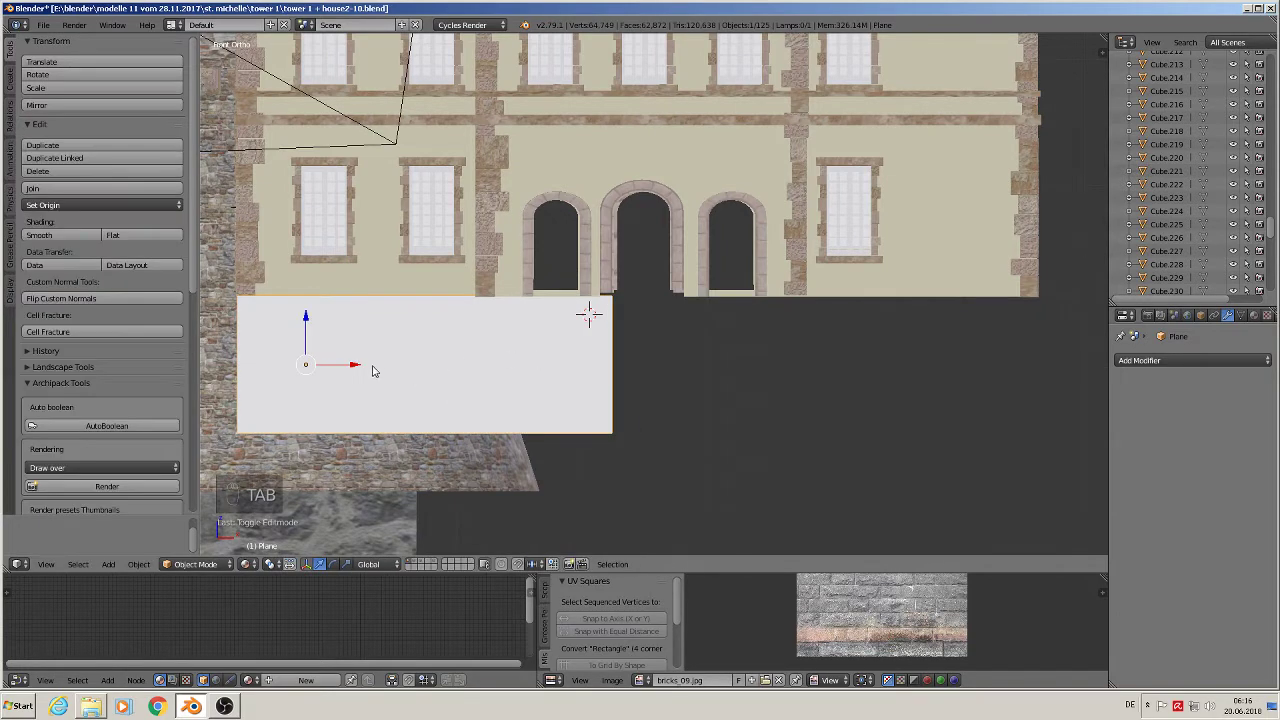
Duplicate the base plane along X to the other side of the archway and align its outer edge with the building's right corner
{"action": "key", "text": "shift+d"}
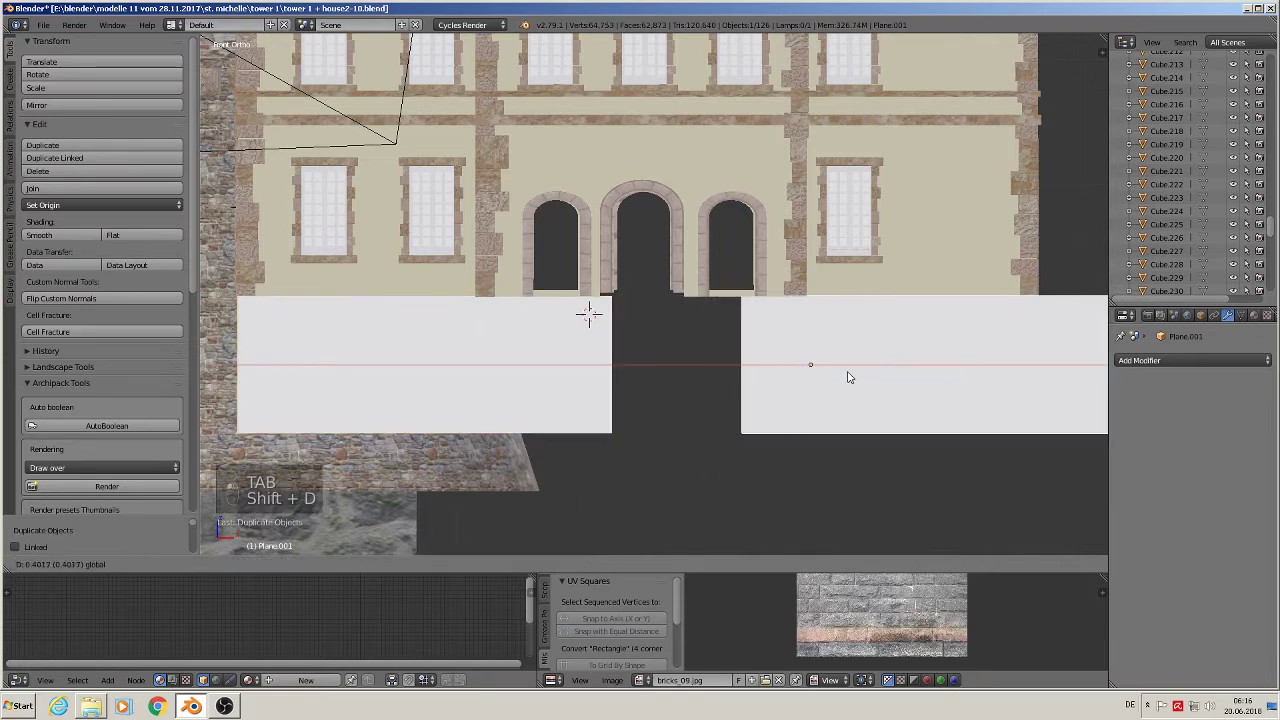
{"action": "left_click", "coordinate": [797, 371]}
{"action": "key", "text": "Tab"}
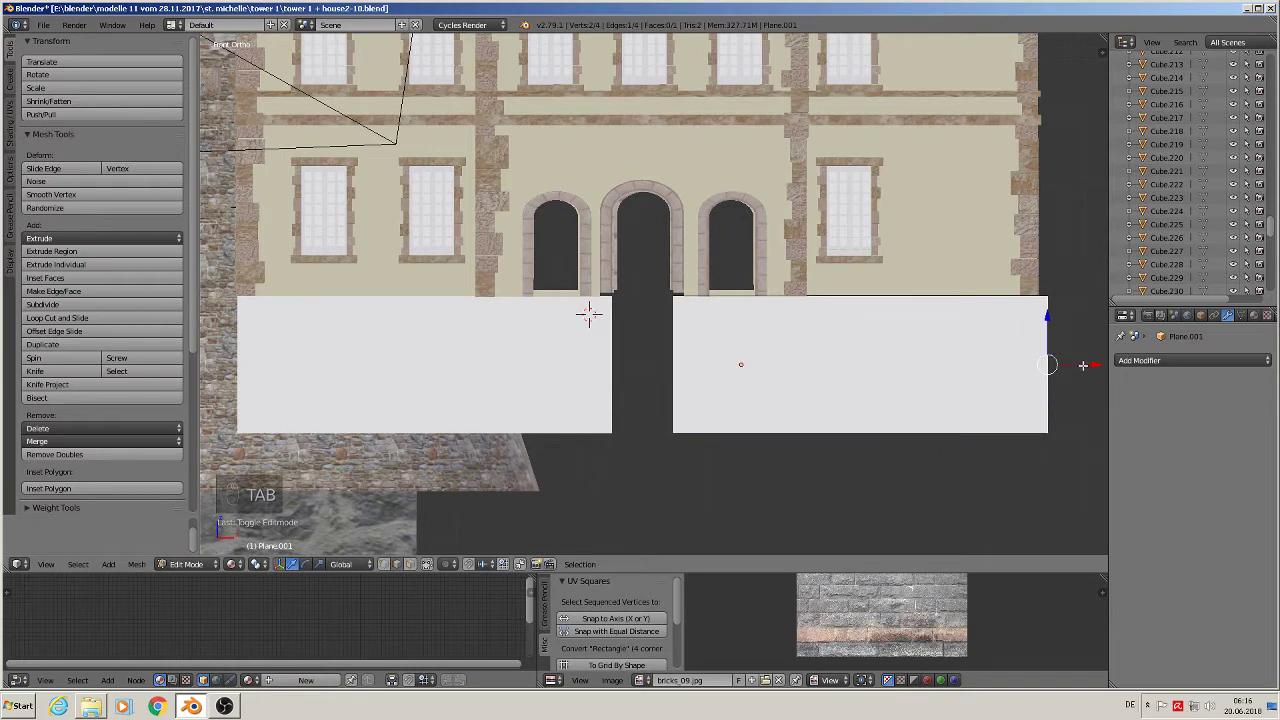
{"action": "left_click_drag", "start_coordinate": [1083, 365], "coordinate": [1074, 366]}
{"action": "key", "text": "Tab"}
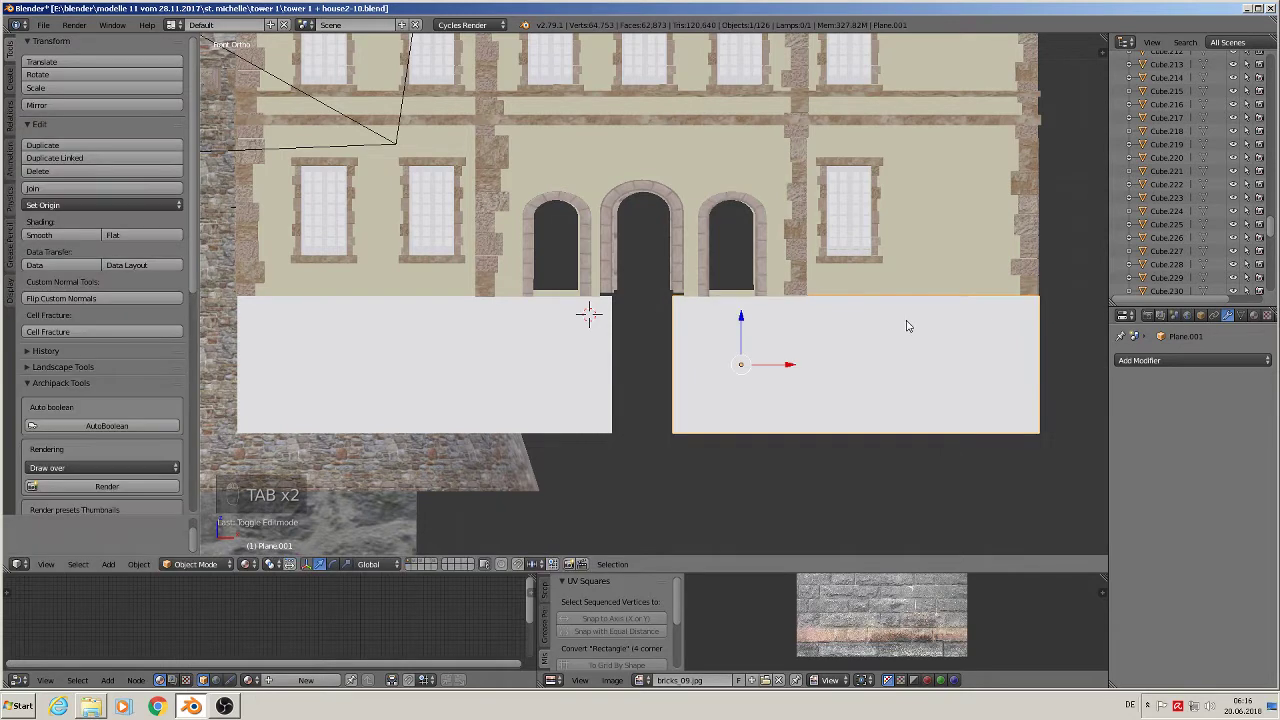
Mark all edges of the right base plane as UV seams and return to Object Mode
{"action": "middle_click_drag", "start_coordinate": [884, 338], "coordinate": [844, 406]}
{"action": "middle_click_drag", "start_coordinate": [876, 364], "coordinate": [866, 360]}
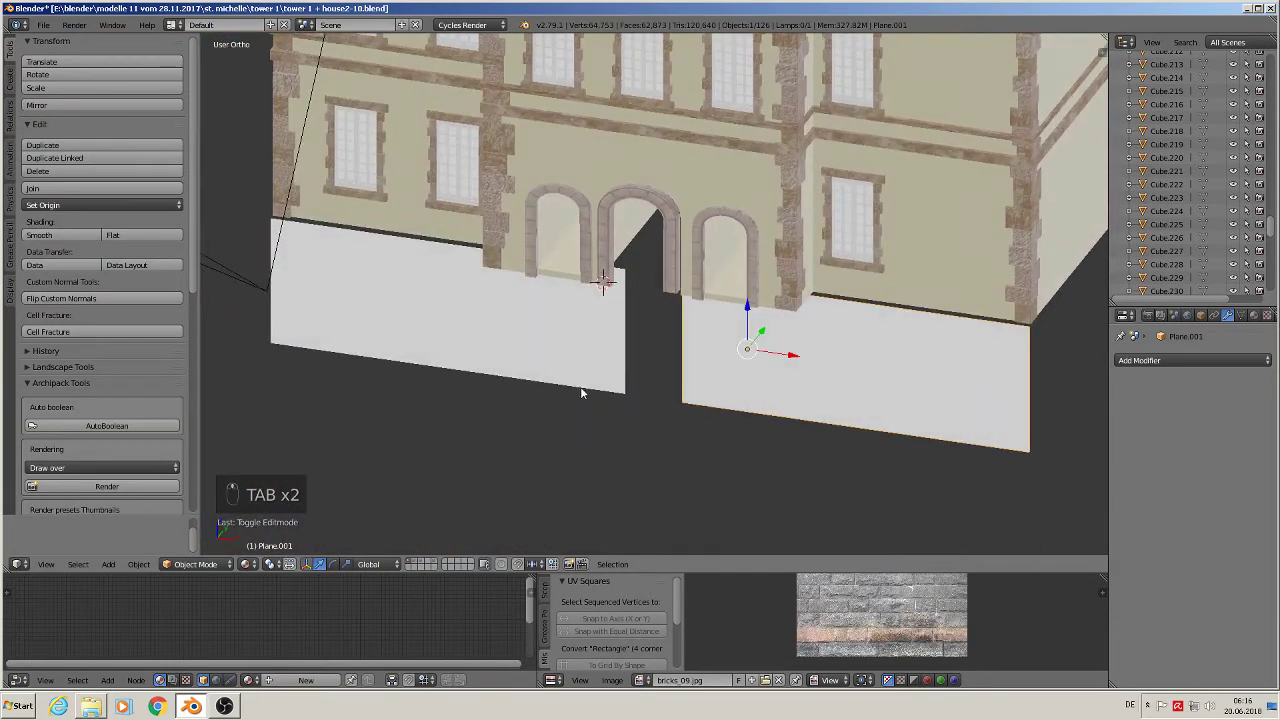
{"action": "key", "text": "Tab"}
{"action": "middle_click_drag", "start_coordinate": [771, 343], "coordinate": [822, 344]}
{"action": "key", "text": "a"}
{"action": "key", "text": "a"}
{"action": "key", "text": "a"}
{"action": "key", "text": "a"}
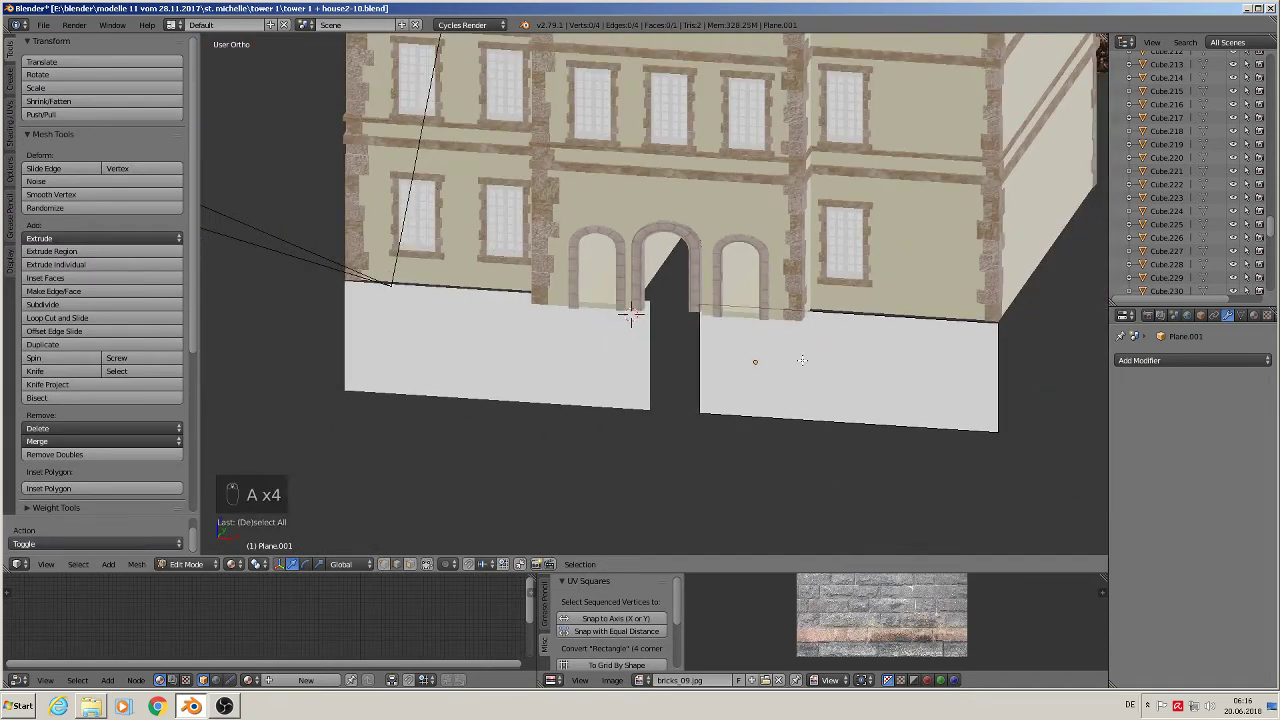
{"action": "key", "text": "a"}
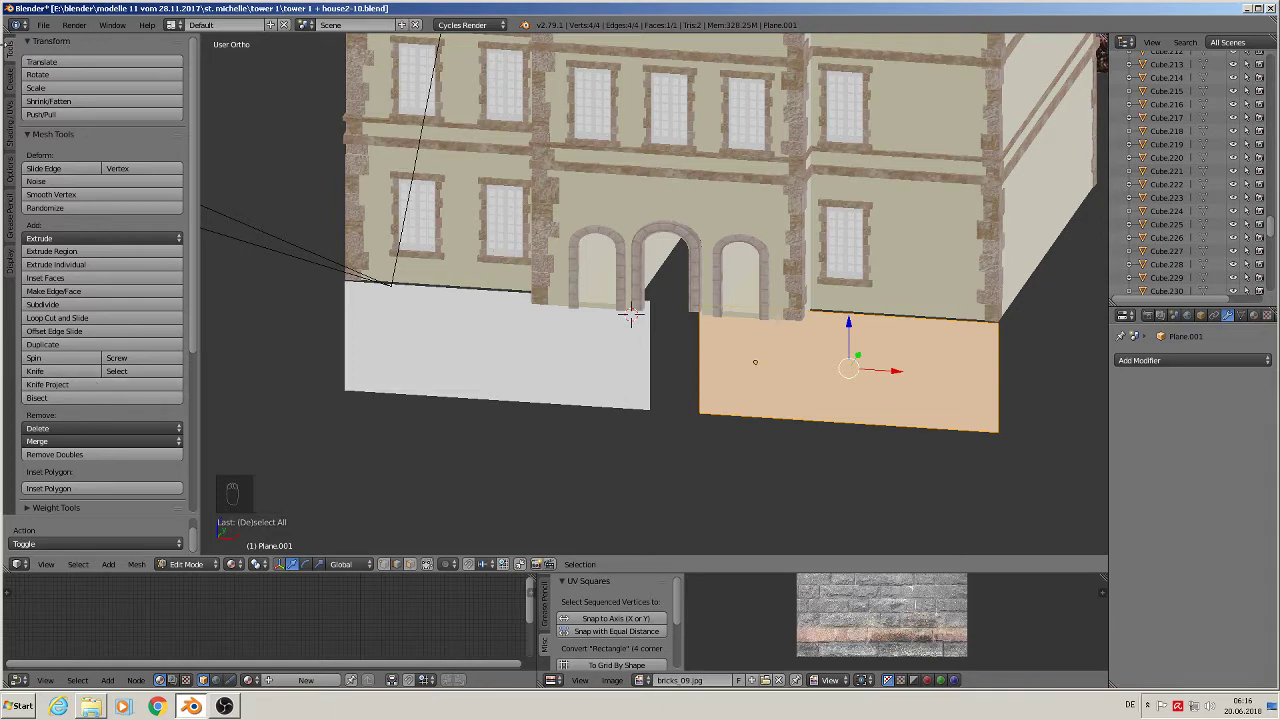
{"action": "left_click", "coordinate": [8, 133]}
{"action": "left_click", "coordinate": [60, 251]}
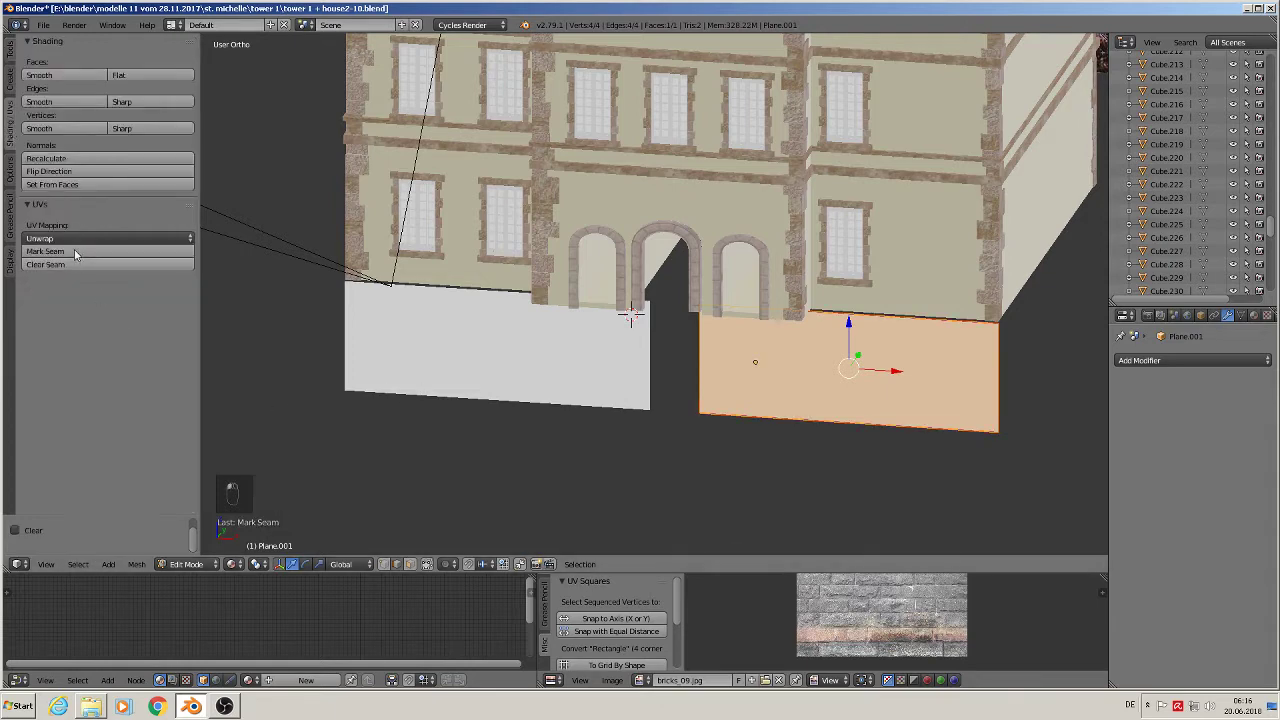
{"action": "key", "text": "Tab"}
Mark all edges of the left base plane as seams and unwrap it
{"action": "right_click", "coordinate": [480, 351]}
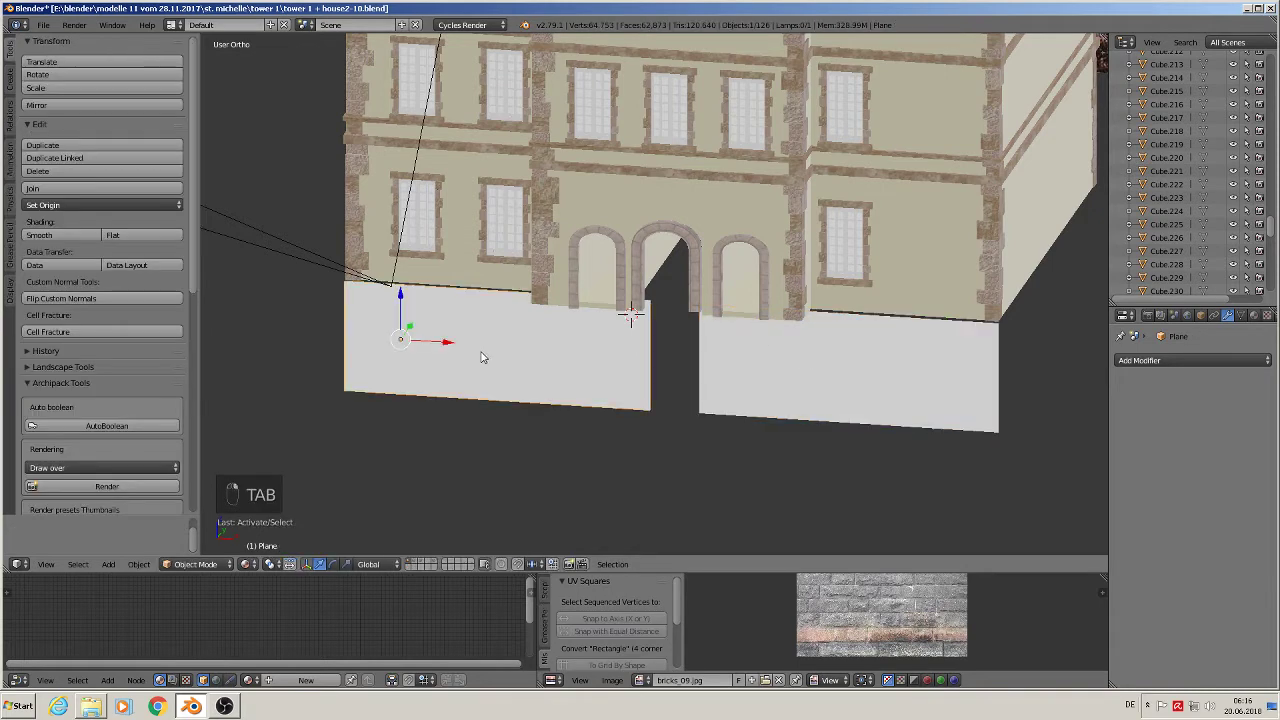
{"action": "key", "text": "Tab"}
{"action": "key", "text": "a"}
{"action": "key", "text": "a"}
{"action": "key", "text": "a"}
{"action": "key", "text": "a"}
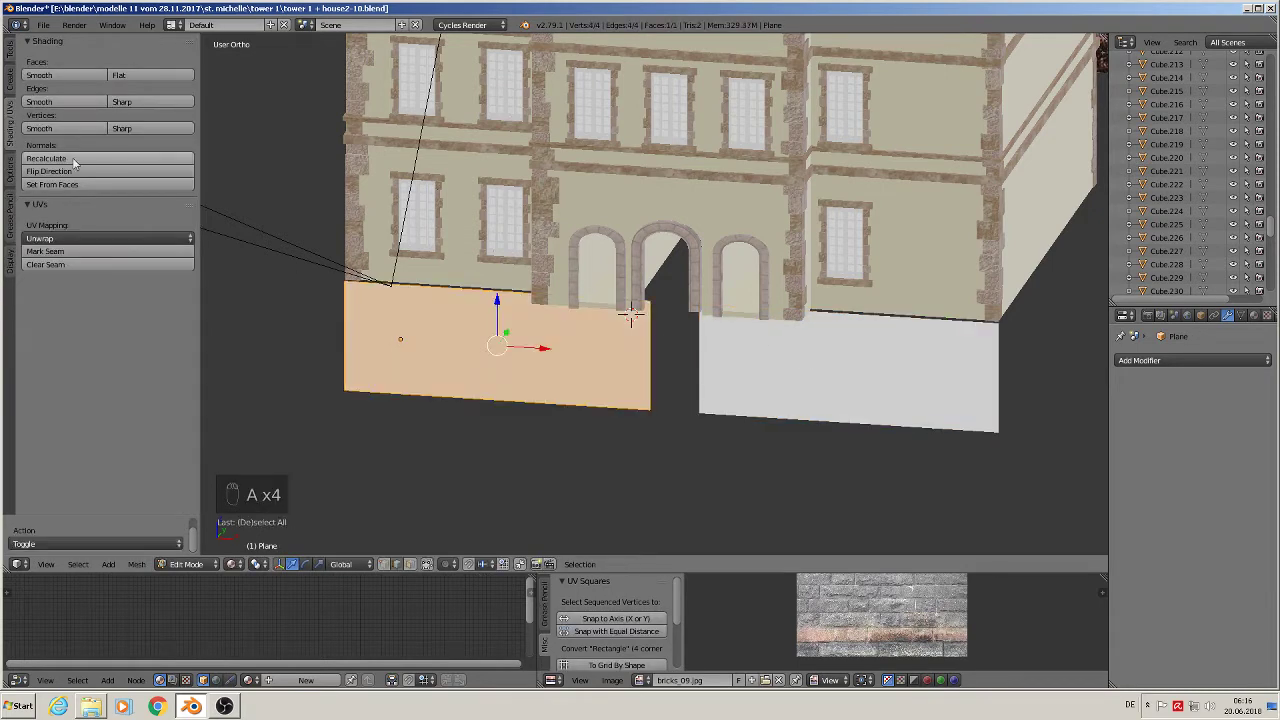
{"action": "left_click", "coordinate": [148, 252]}
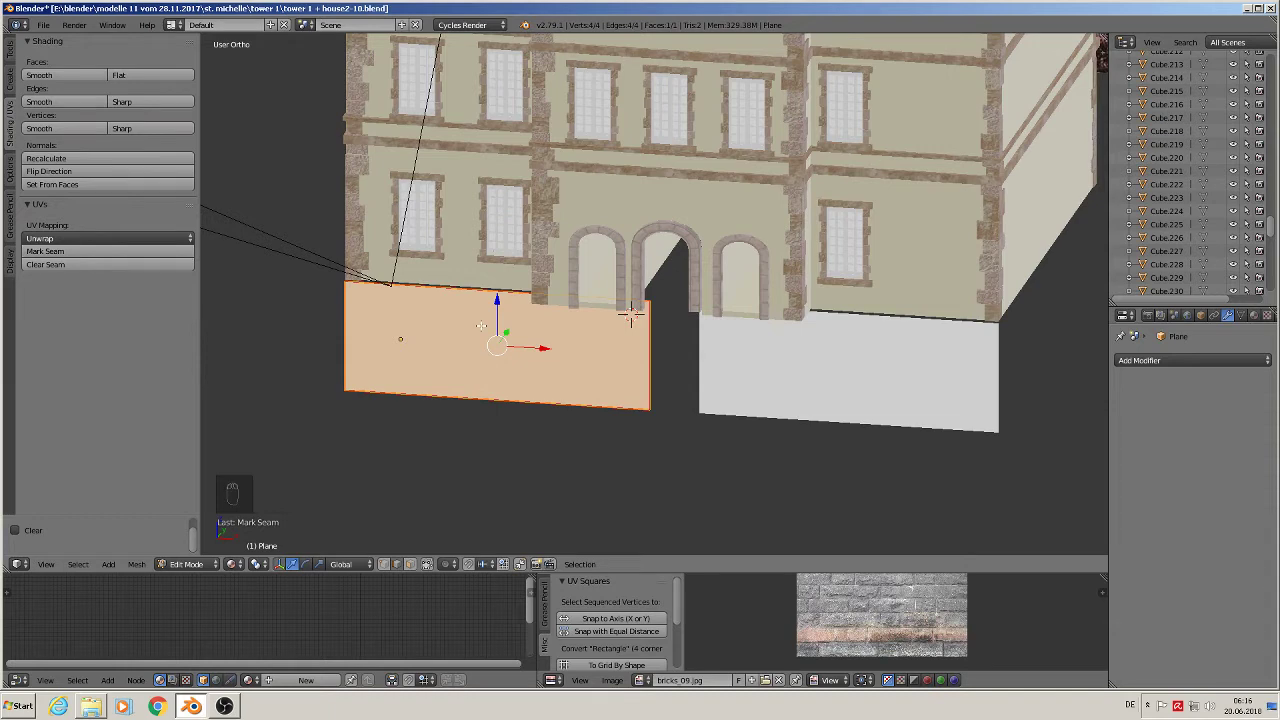
{"action": "key", "text": "u"}
{"action": "left_click", "coordinate": [479, 327]}
{"action": "key", "text": "Tab"}
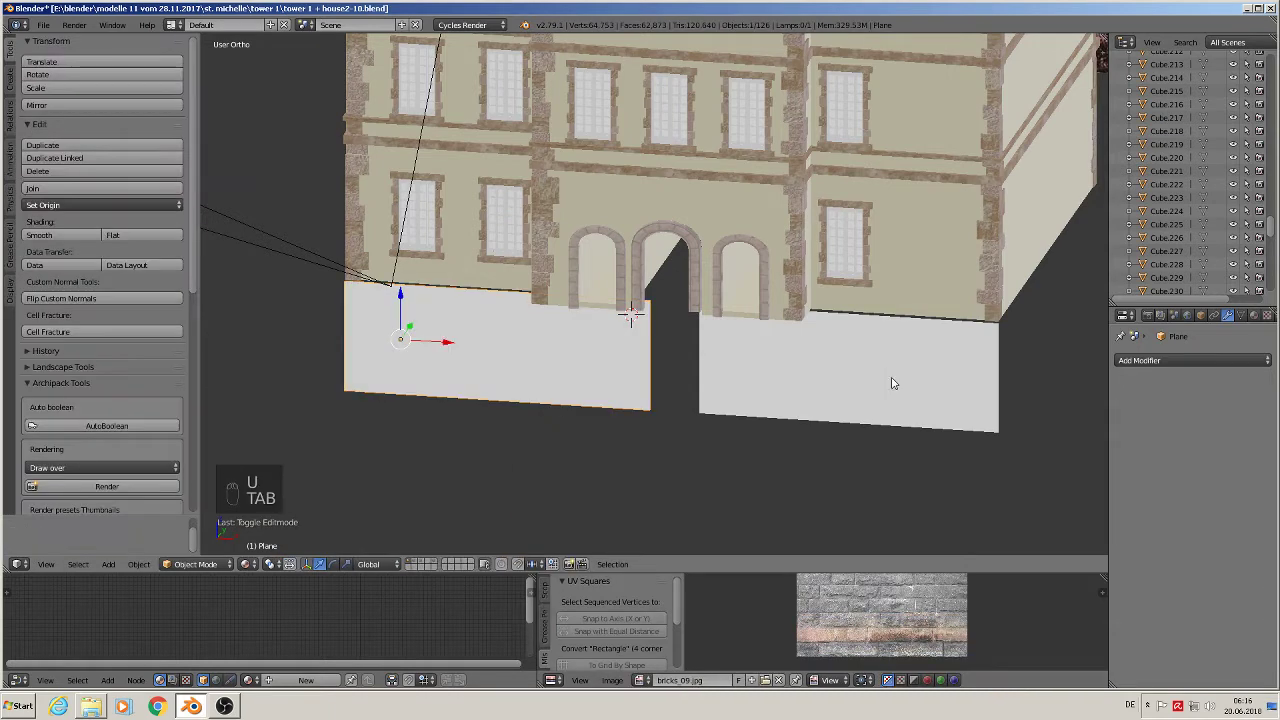
Unwrap the right base plane along its marked seams and return to Object Mode
{"action": "right_click", "coordinate": [889, 380]}
{"action": "key", "text": "Tab"}
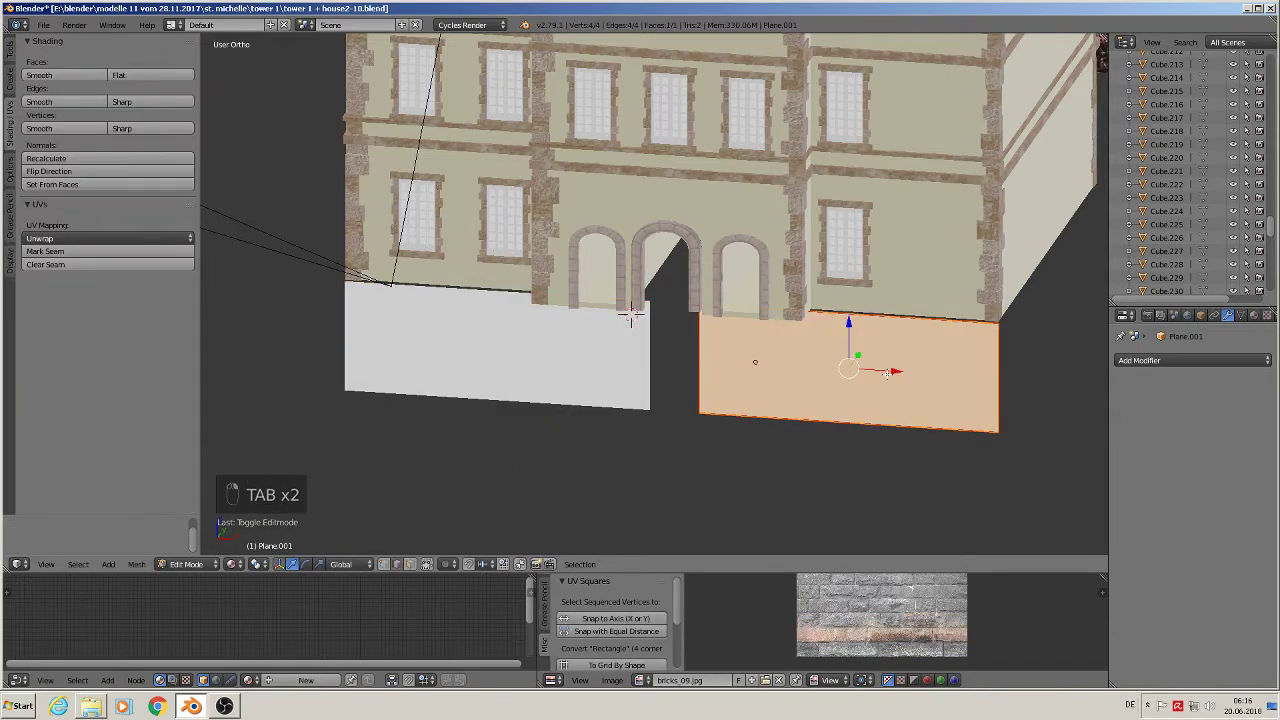
{"action": "key", "text": "u"}
{"action": "left_click", "coordinate": [815, 371]}
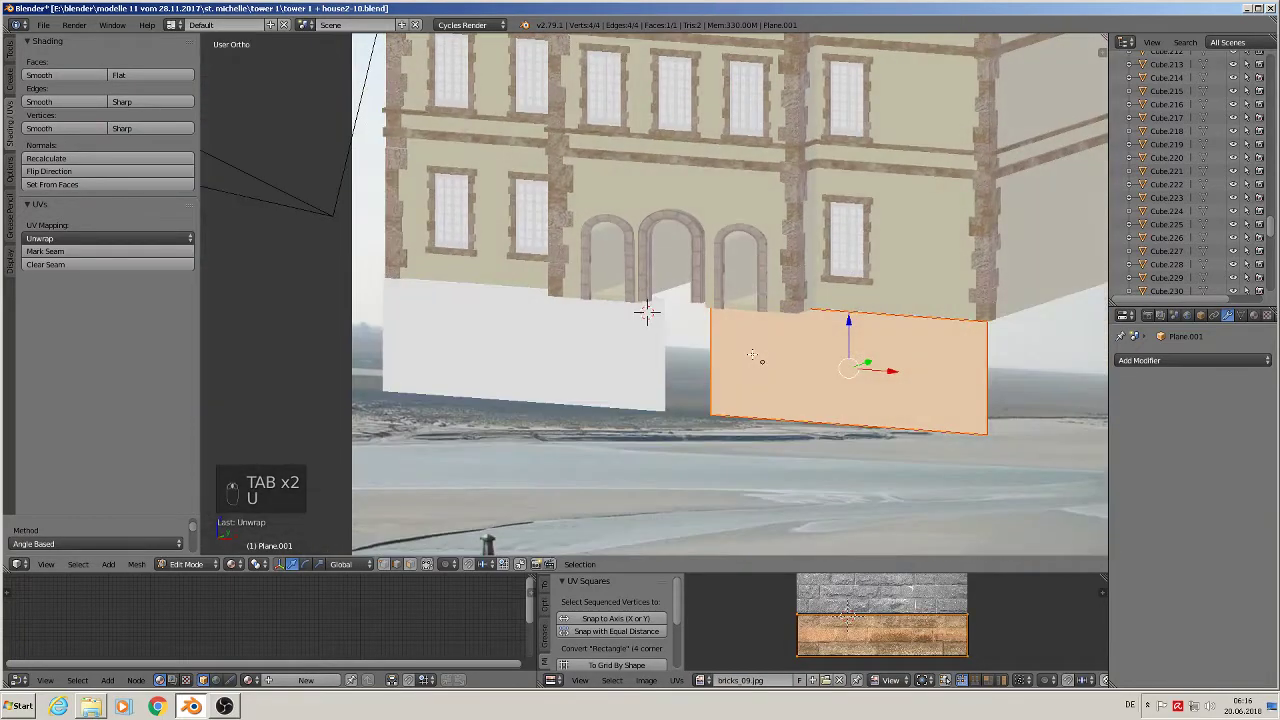
{"action": "scroll", "coordinate": [527, 481], "scroll_direction": "down", "scroll_amount": 8}
{"action": "key", "text": "Tab"}
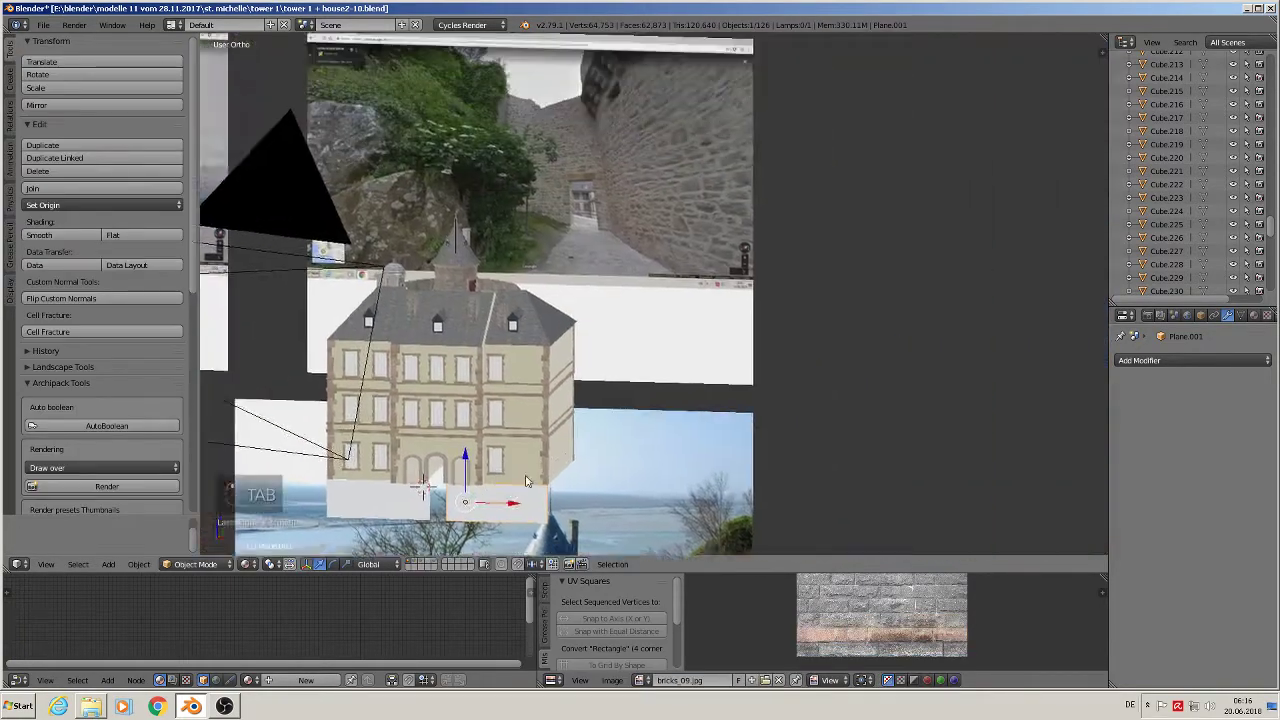
Examine the wall base and passage beneath the arches in the street-level reference photo of the gatehouse, and return to the model
{"action": "middle_click_drag", "start_coordinate": [526, 476], "coordinate": [413, 546], "text": "shift"}
{"action": "scroll", "coordinate": [474, 432], "scroll_direction": "down", "scroll_amount": 3}
{"action": "middle_click_drag", "start_coordinate": [821, 277], "coordinate": [688, 293], "text": "shift"}
{"action": "scroll", "coordinate": [581, 224], "scroll_direction": "up", "scroll_amount": 6}
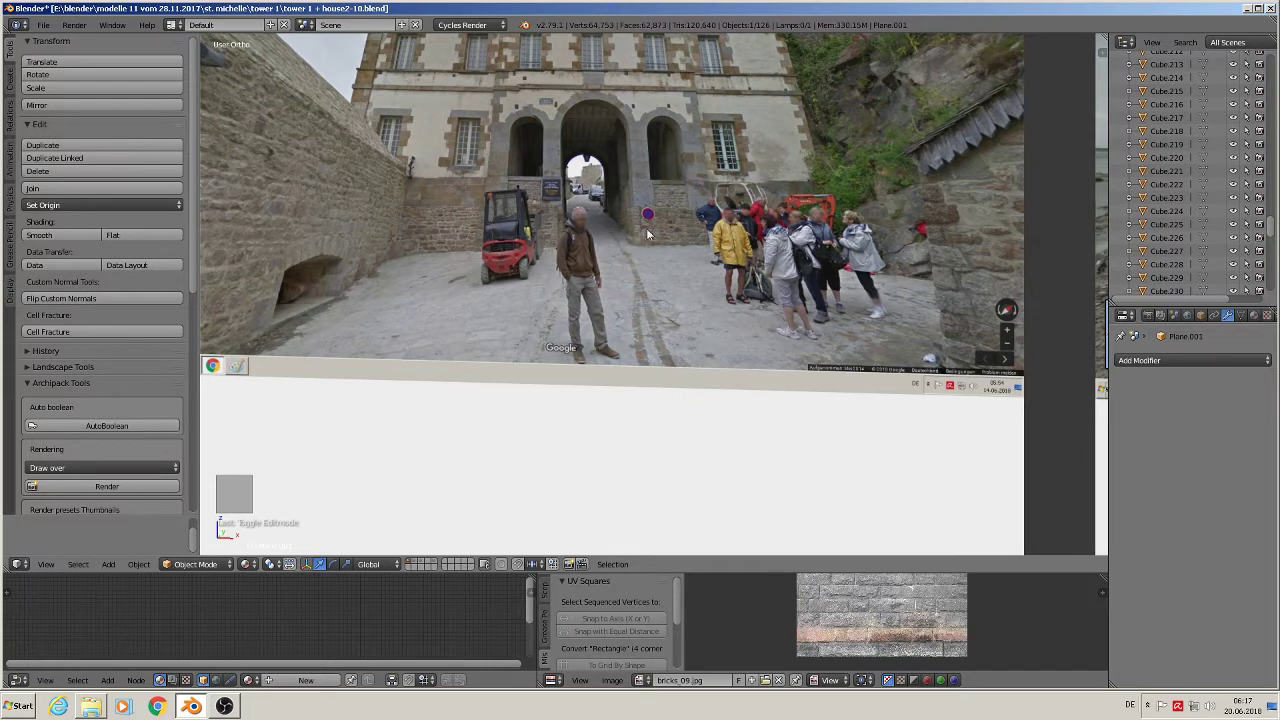
{"action": "scroll", "coordinate": [622, 283], "scroll_direction": "down", "scroll_amount": 11}
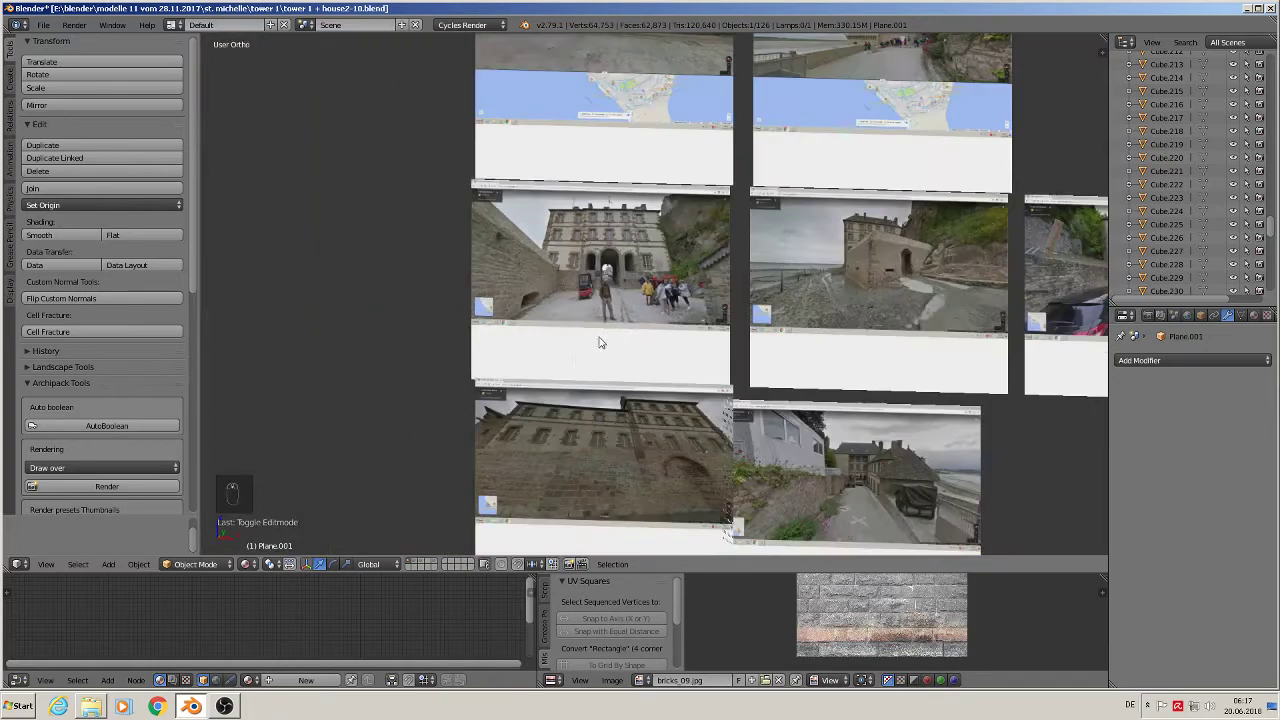
{"action": "middle_click_drag", "start_coordinate": [497, 470], "coordinate": [765, 547], "text": "shift"}
{"action": "scroll", "coordinate": [680, 340], "scroll_direction": "up", "scroll_amount": 8}
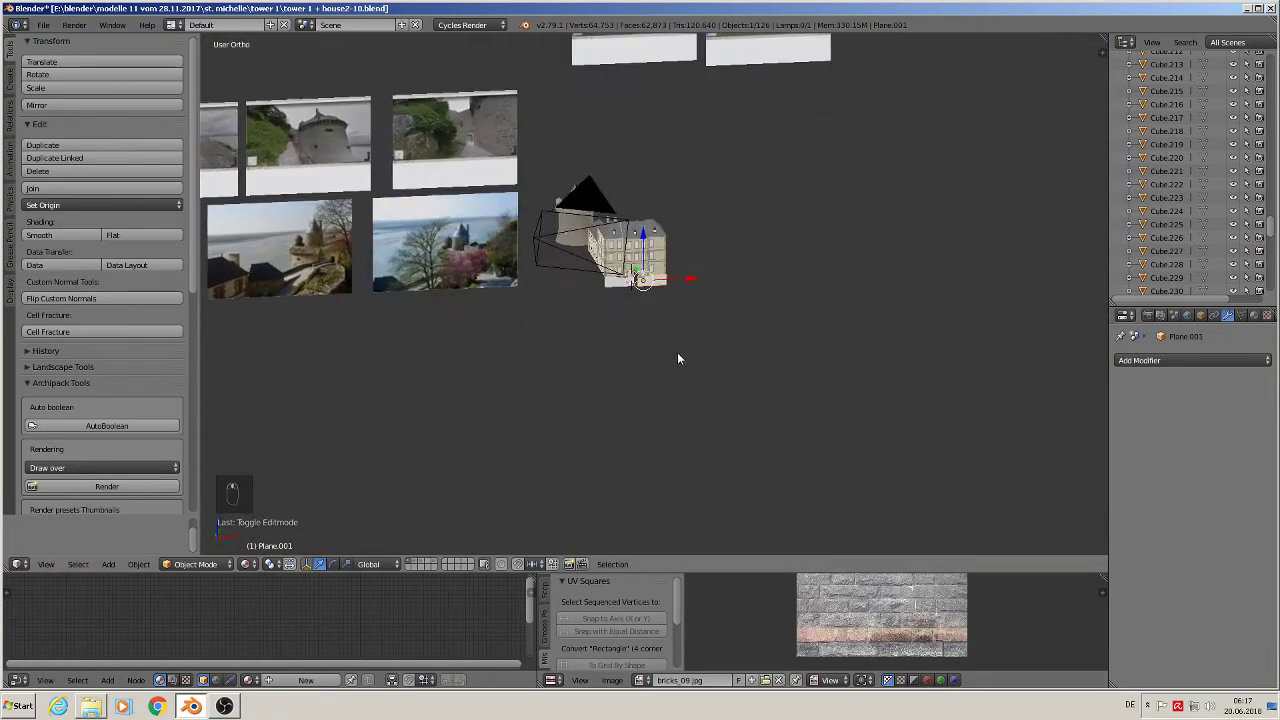
{"action": "scroll", "coordinate": [527, 136], "scroll_direction": "up", "scroll_amount": 6}
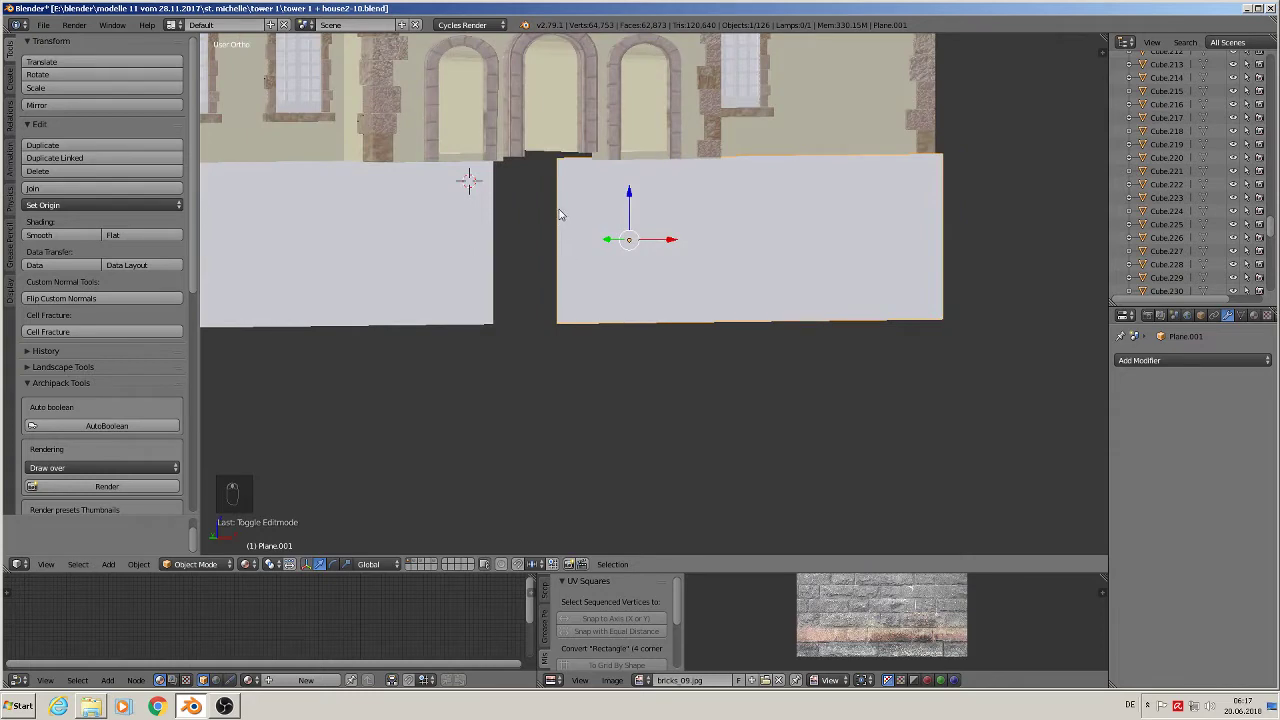
Join the left and right base planes into a single object
{"action": "key", "text": "Tab"}
{"action": "right_click", "coordinate": [558, 226]}
{"action": "middle_click_drag", "start_coordinate": [495, 296], "coordinate": [468, 294]}
{"action": "scroll", "coordinate": [524, 272], "scroll_direction": "down", "scroll_amount": 4}
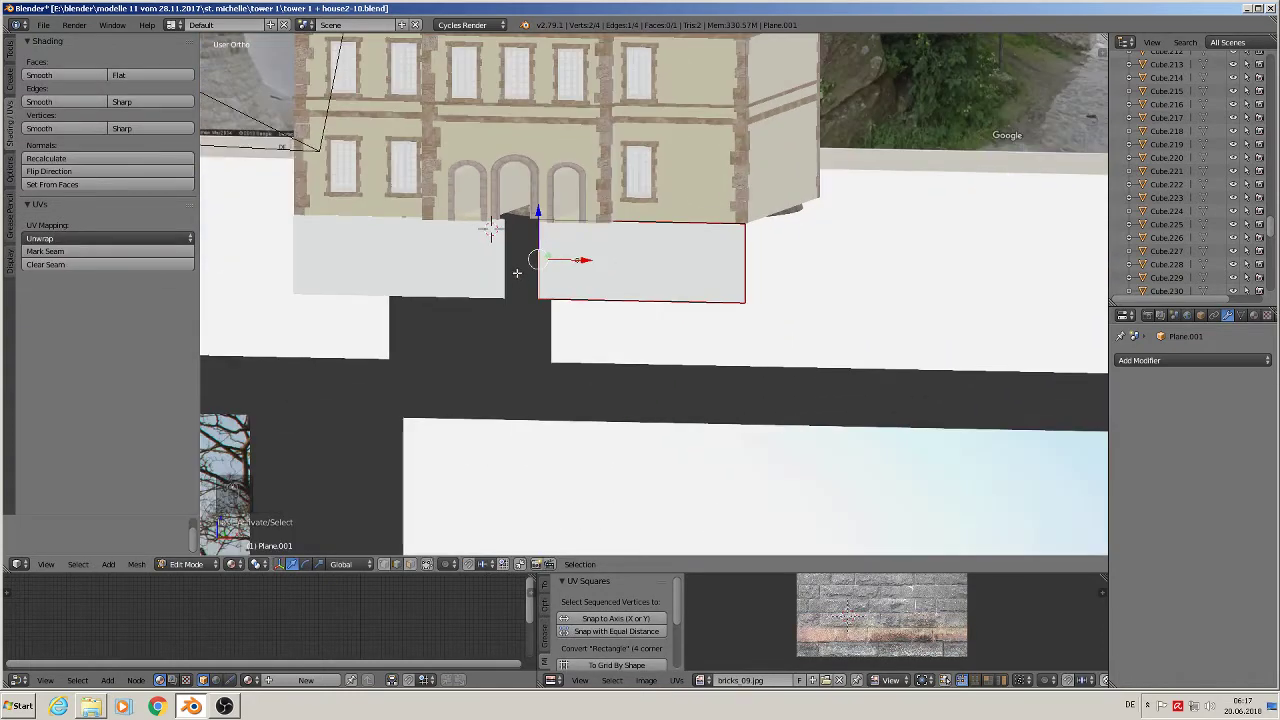
{"action": "key", "text": "Tab"}
{"action": "right_click", "coordinate": [448, 265], "text": "shift"}
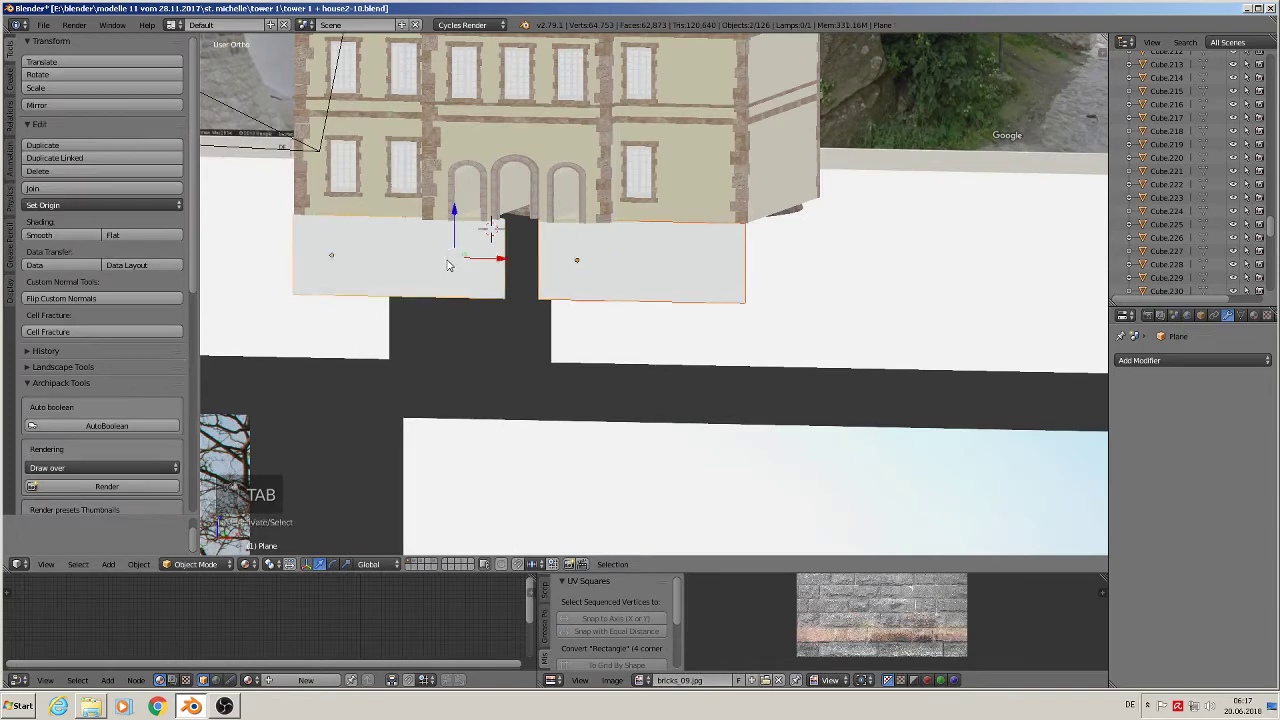
{"action": "left_click", "coordinate": [73, 189]}
Extrude the inner vertical edges of both base planes back about 0.45 units along Y to form the passage side walls
{"action": "scroll", "coordinate": [527, 278], "scroll_direction": "up", "scroll_amount": 3}
{"action": "key", "text": "Tab"}
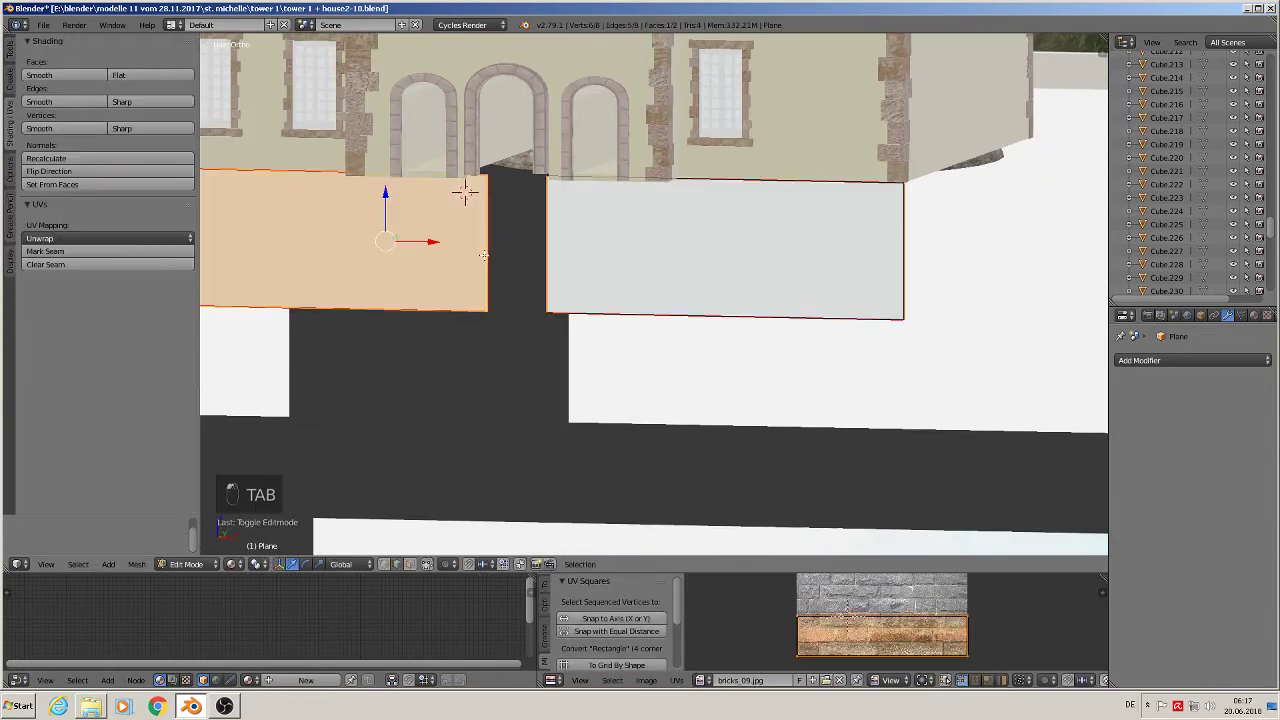
{"action": "right_click", "coordinate": [483, 253]}
{"action": "right_click", "coordinate": [548, 240], "text": "shift"}
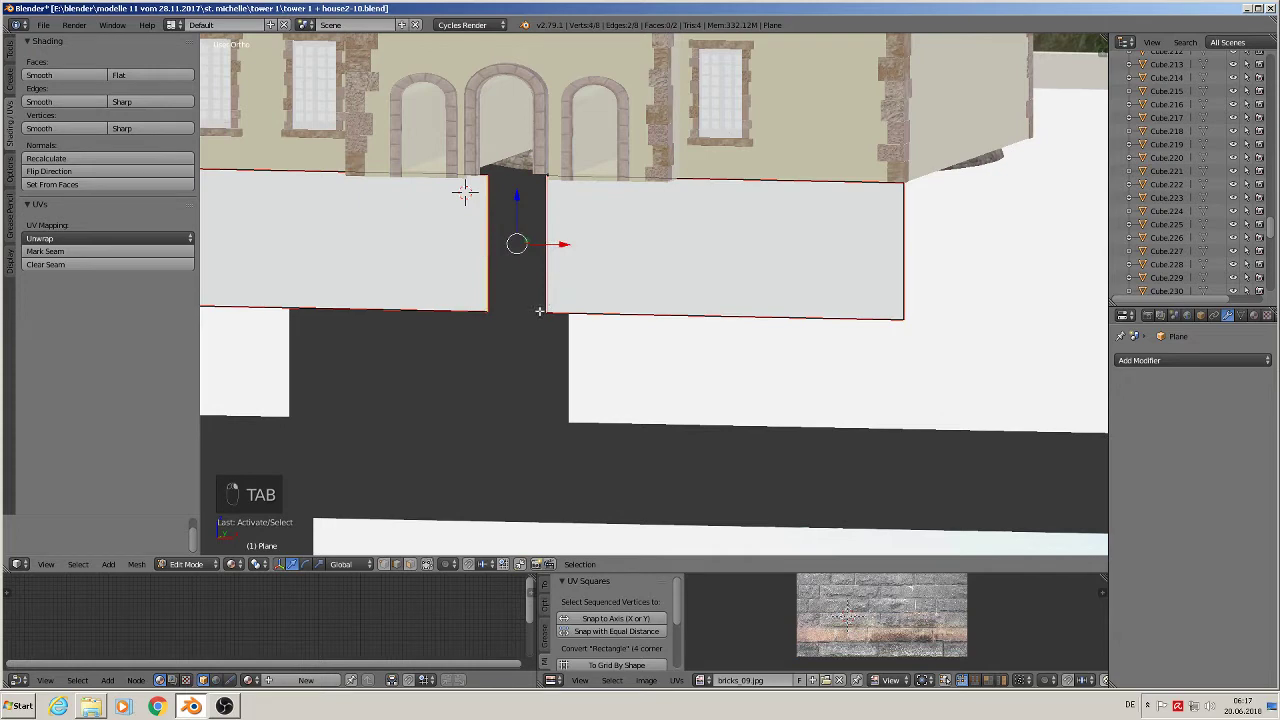
{"action": "middle_click_drag", "start_coordinate": [539, 311], "coordinate": [569, 290]}
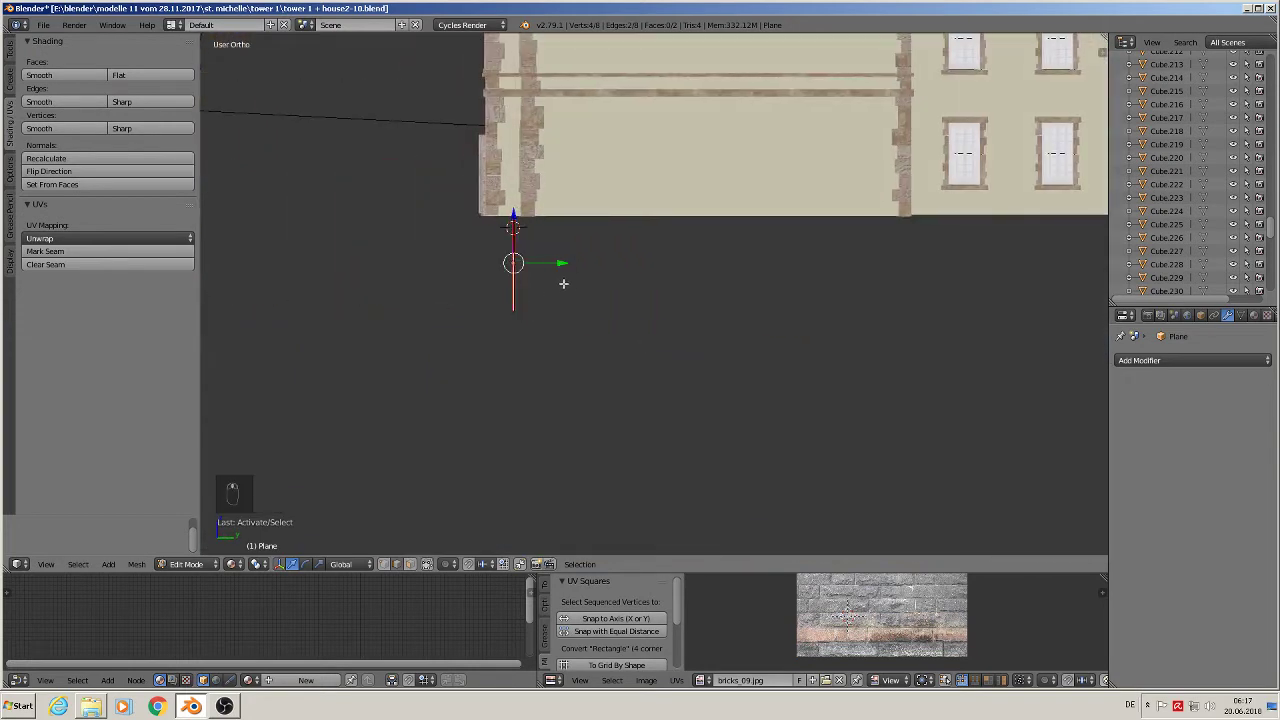
{"action": "key", "text": "e"}
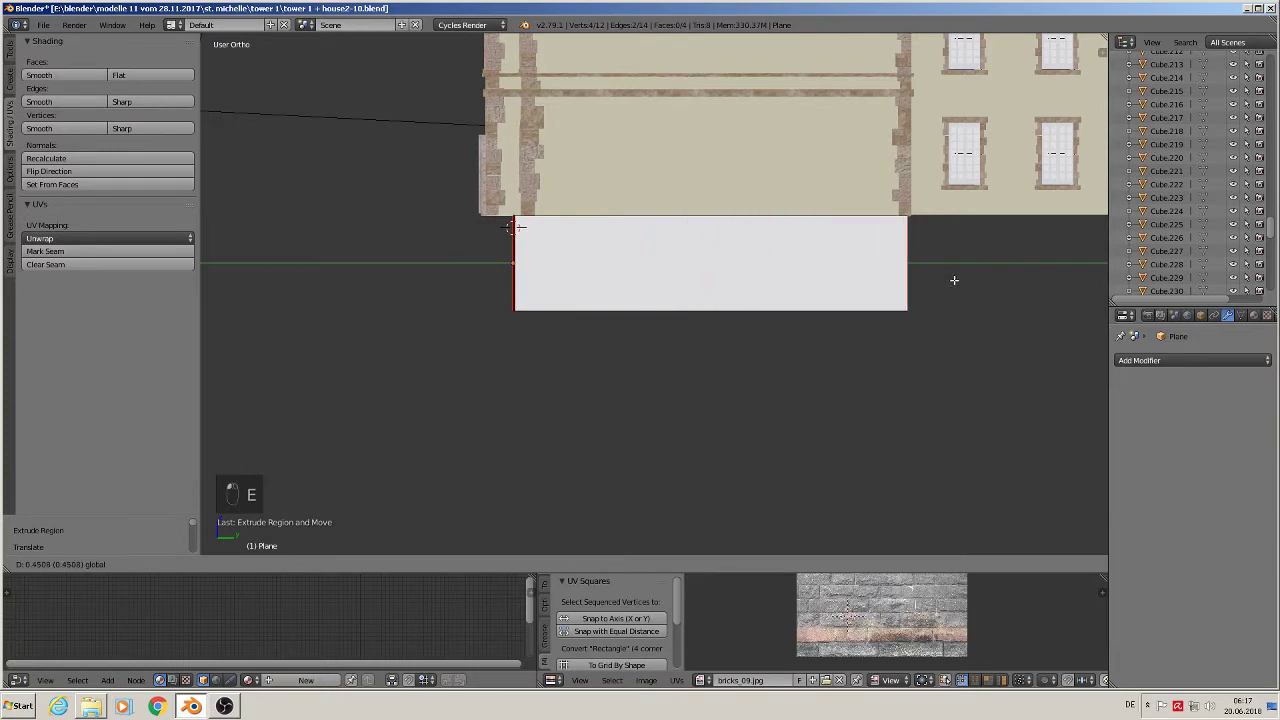
{"action": "left_click", "coordinate": [953, 280]}
Move the extruded rear edges of the passage walls slightly forward along Y
{"action": "middle_click_drag", "start_coordinate": [951, 277], "coordinate": [759, 377], "text": "shift"}
{"action": "scroll", "coordinate": [760, 266], "scroll_direction": "up", "scroll_amount": 2}
{"action": "middle_click_drag", "start_coordinate": [759, 376], "coordinate": [708, 378]}
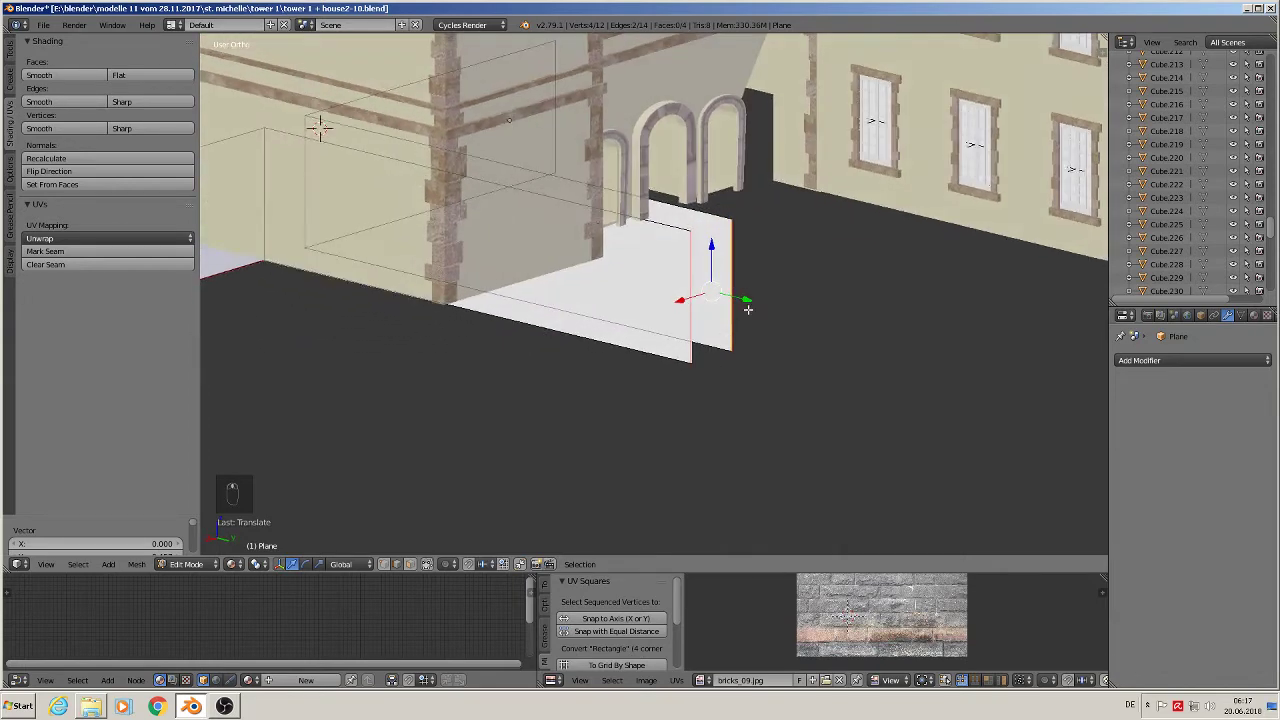
{"action": "key", "text": "shift+s"}
{"action": "left_click", "coordinate": [744, 312]}
{"action": "left_click_drag", "start_coordinate": [743, 300], "coordinate": [696, 282]}
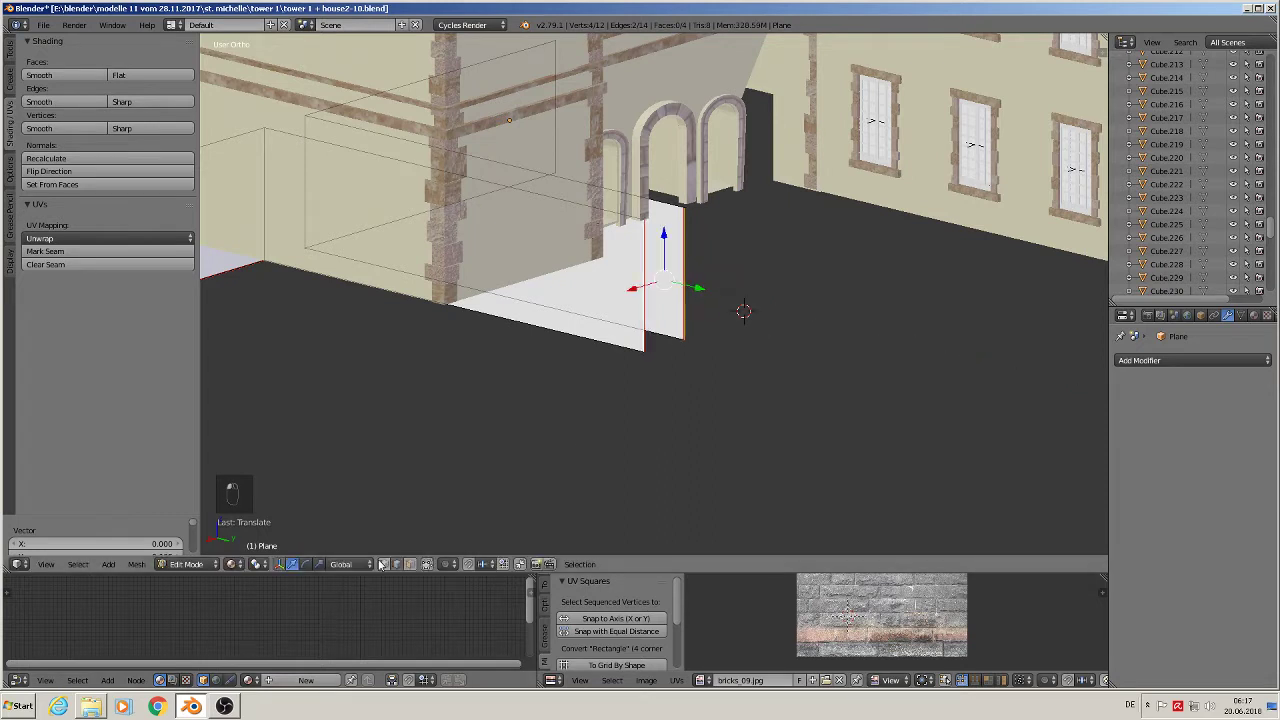
Raise the two lower rear vertices of the passage walls along Z almost to the upper ones, so the walls slope upward
{"action": "left_click", "coordinate": [382, 564]}
{"action": "right_click", "coordinate": [644, 340]}
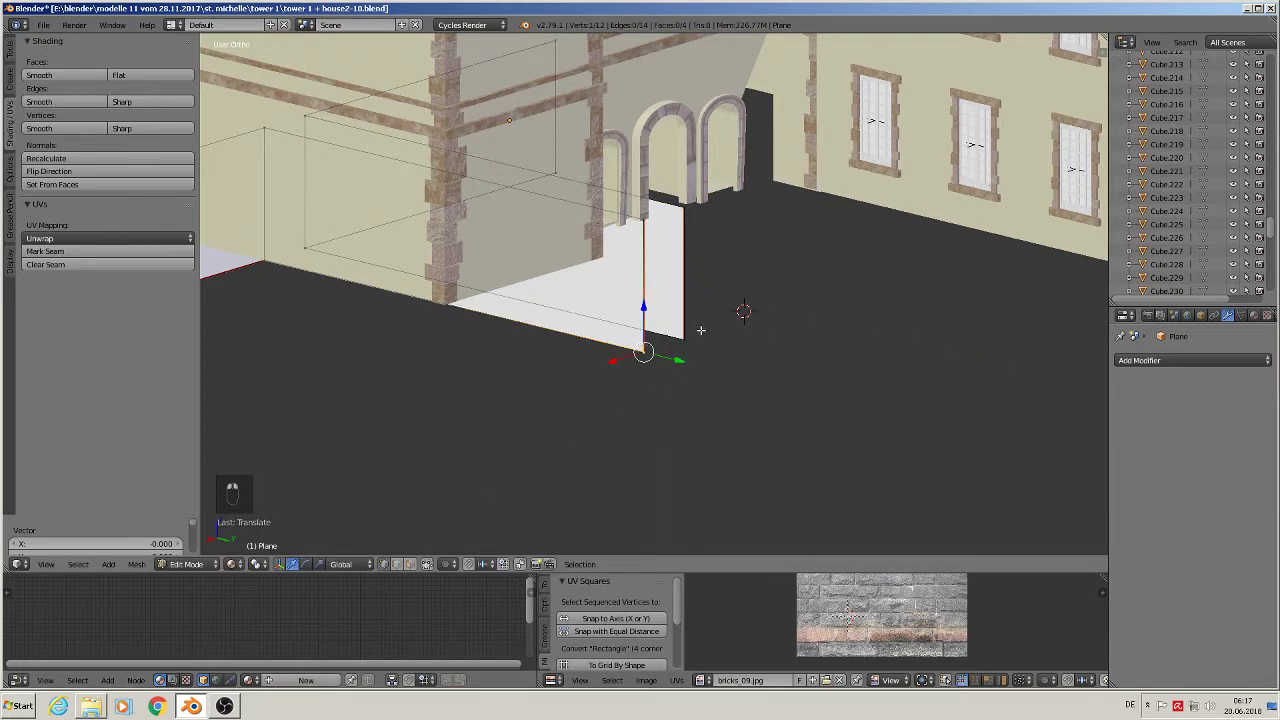
{"action": "right_click", "coordinate": [688, 334], "text": "shift"}
{"action": "key", "text": "g"}
{"action": "key", "text": "z"}
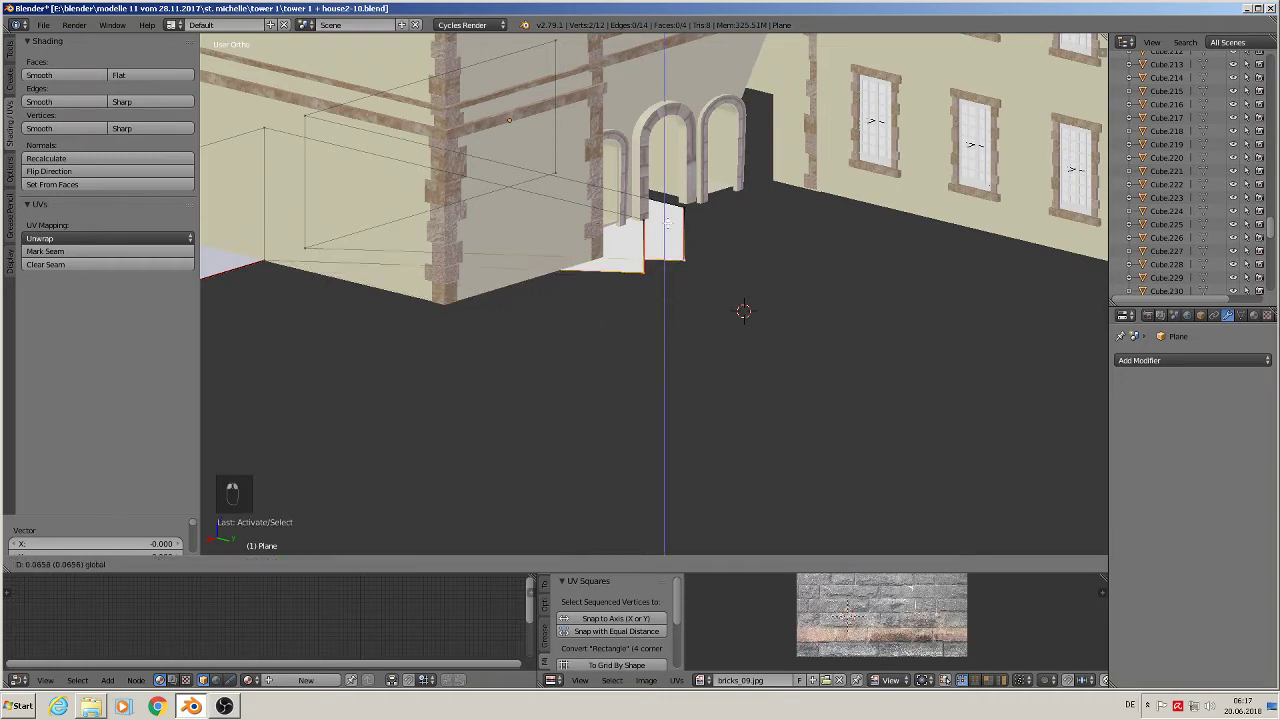
{"action": "left_click_drag", "start_coordinate": [668, 223], "coordinate": [668, 182]}
{"action": "middle_click_drag", "start_coordinate": [394, 323], "coordinate": [618, 303]}
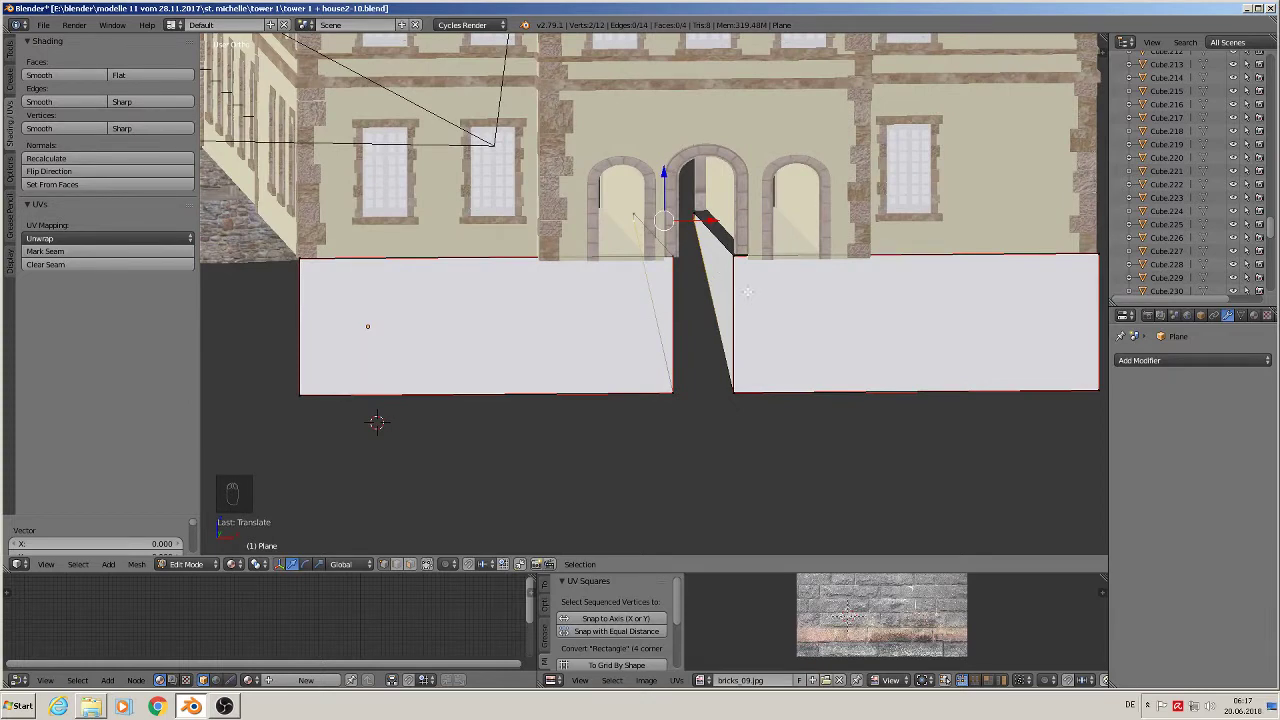
Extrude the short rear edge of the left passage wall outward about 0.30 units along X to the building's outer corner
{"action": "right_click", "coordinate": [635, 214], "text": "shift"}
{"action": "right_click", "coordinate": [310, 255], "text": "shift"}
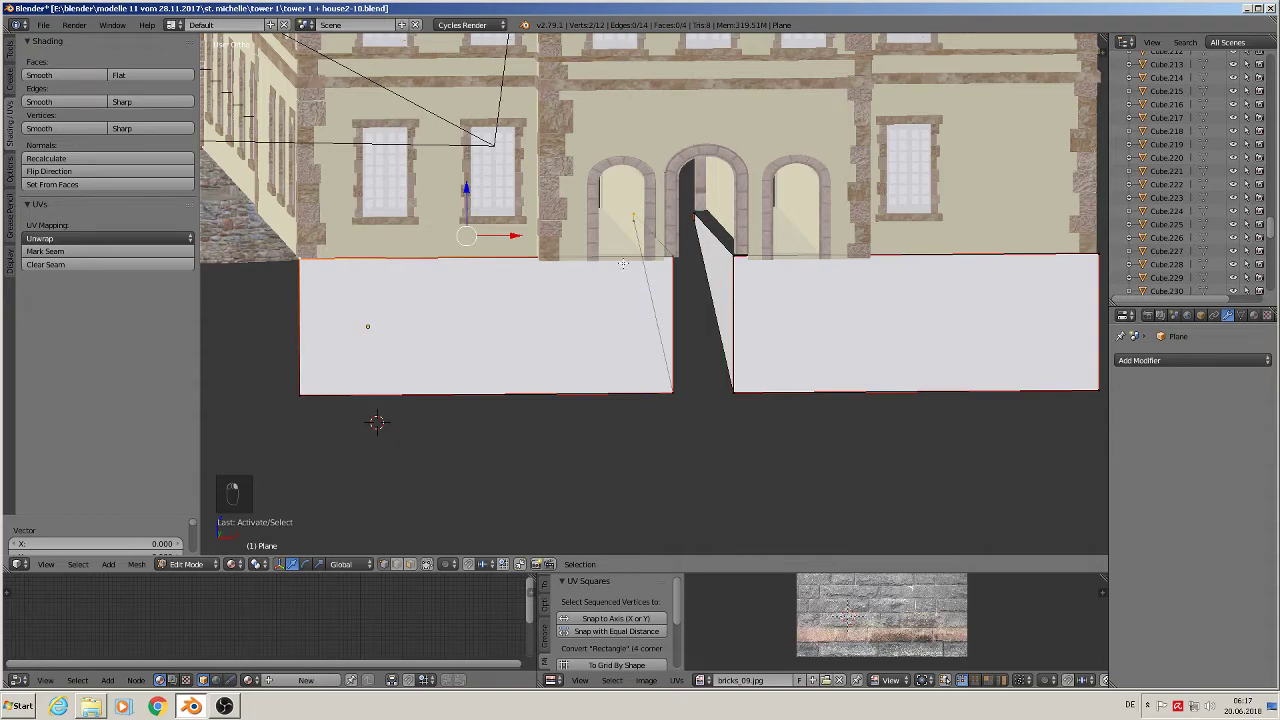
{"action": "right_click", "coordinate": [669, 252], "text": "shift"}
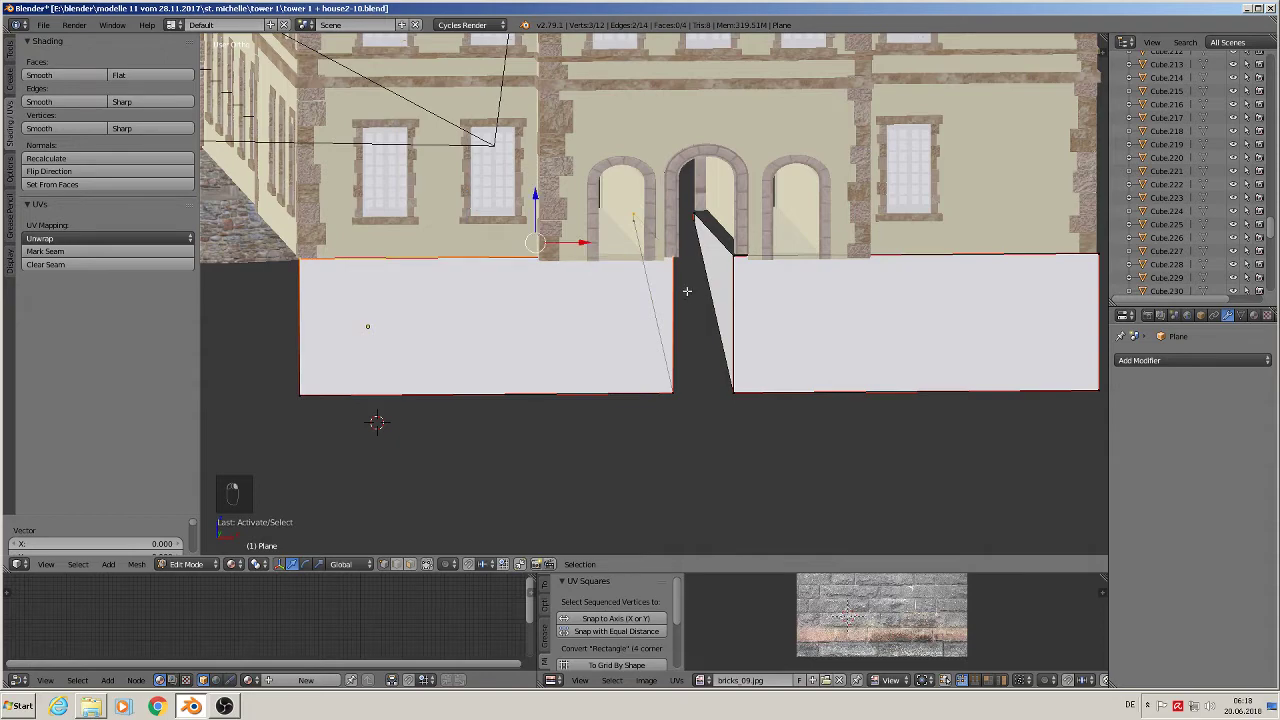
{"action": "middle_click_drag", "start_coordinate": [687, 291], "coordinate": [424, 289]}
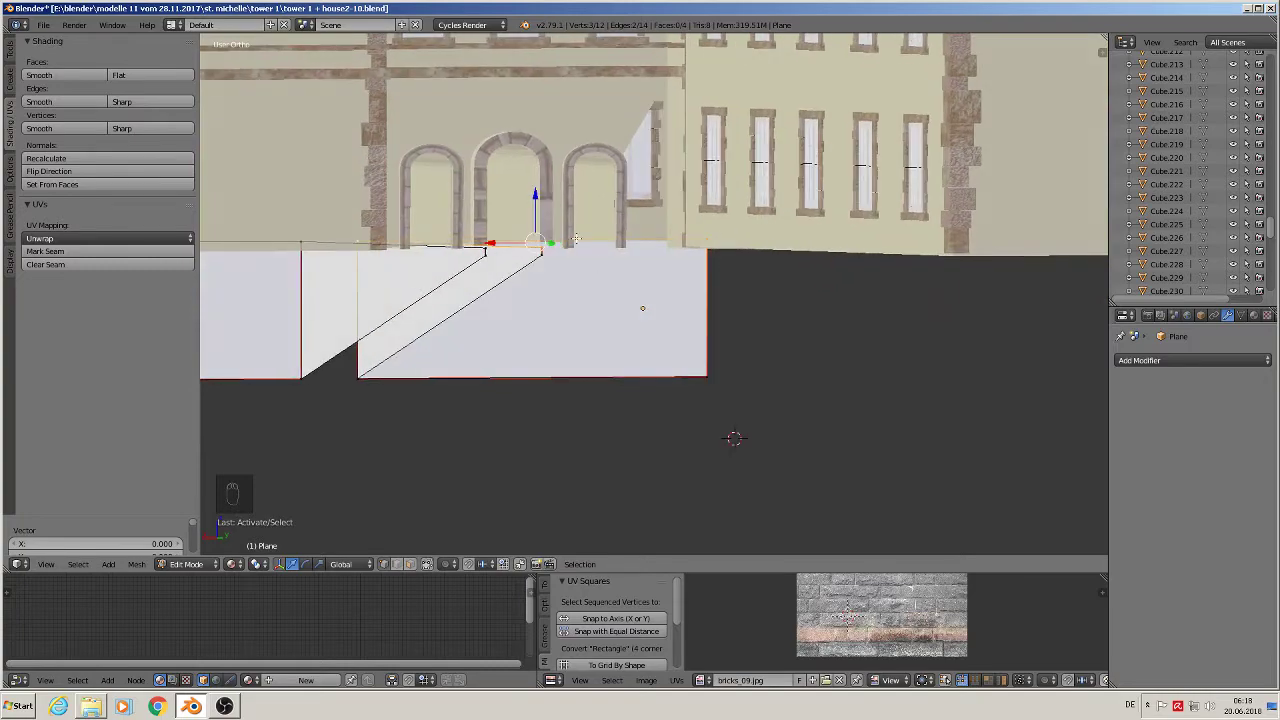
{"action": "right_click", "coordinate": [538, 249]}
{"action": "right_click", "coordinate": [543, 259], "text": "shift"}
{"action": "middle_click_drag", "start_coordinate": [537, 304], "coordinate": [493, 310]}
{"action": "key", "text": "e"}
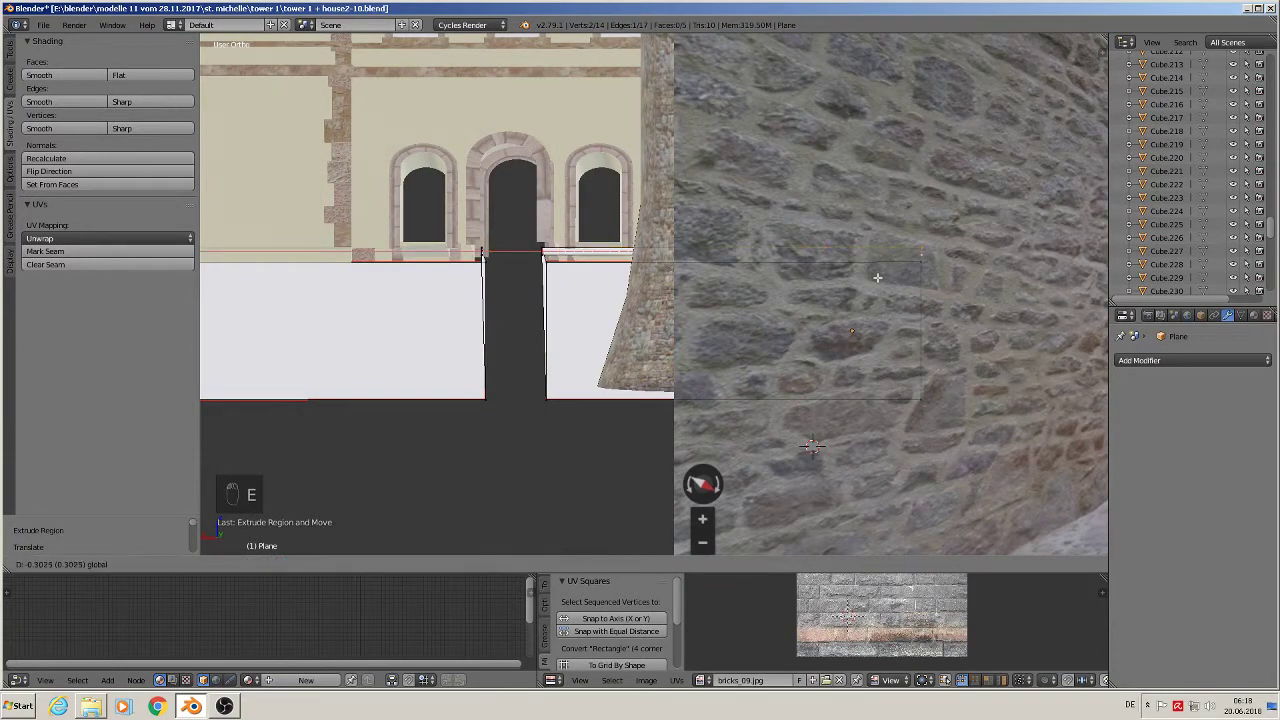
{"action": "left_click", "coordinate": [877, 278]}
Extrude the short rear edge of the right passage wall about 0.29 units along X to the opposite outer corner
{"action": "middle_click_drag", "start_coordinate": [514, 273], "coordinate": [683, 281], "text": "shift"}
{"action": "right_click", "coordinate": [654, 258]}
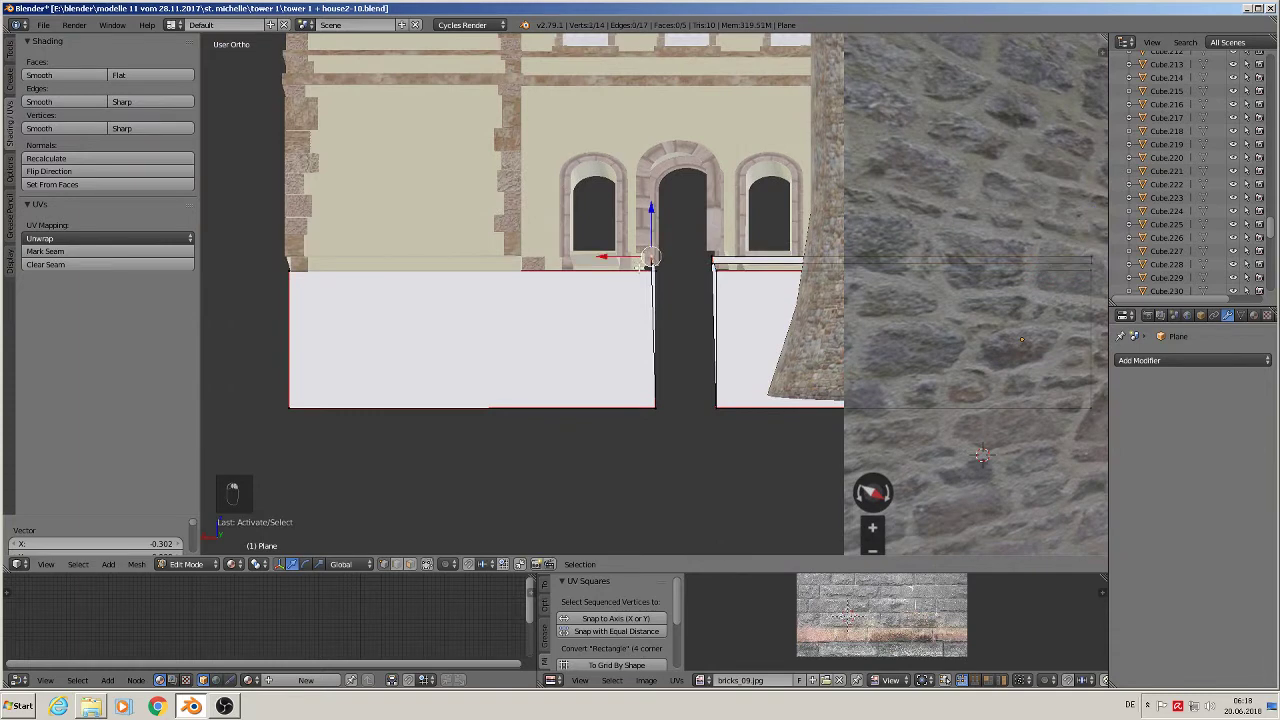
{"action": "right_click", "coordinate": [646, 265]}
{"action": "right_click", "coordinate": [652, 259], "text": "shift"}
{"action": "key", "text": "e"}
{"action": "left_click_drag", "start_coordinate": [597, 261], "coordinate": [231, 258]}
{"action": "middle_click_drag", "start_coordinate": [295, 315], "coordinate": [818, 320]}
Fill the outer side of the right base block with a face between its front edge and rear strip
{"action": "right_click", "coordinate": [497, 278]}
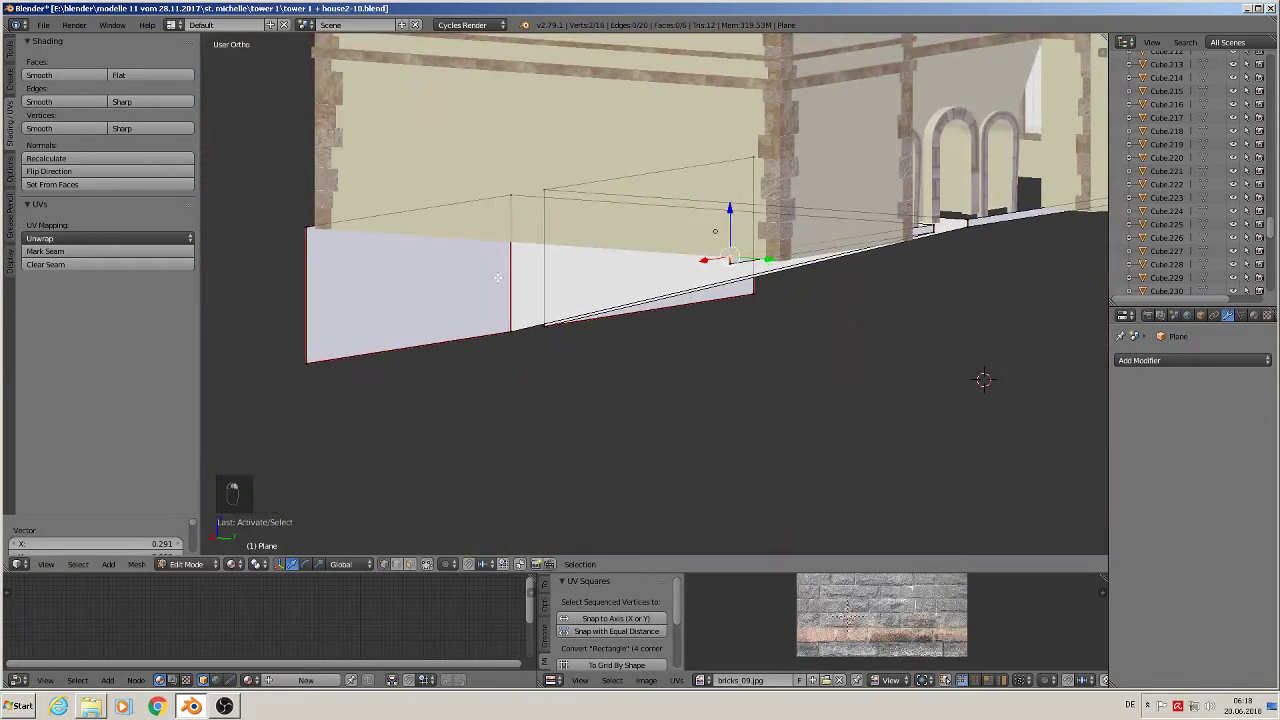
{"action": "right_click", "coordinate": [308, 230], "text": "shift"}
{"action": "right_click", "coordinate": [313, 366], "text": "shift"}
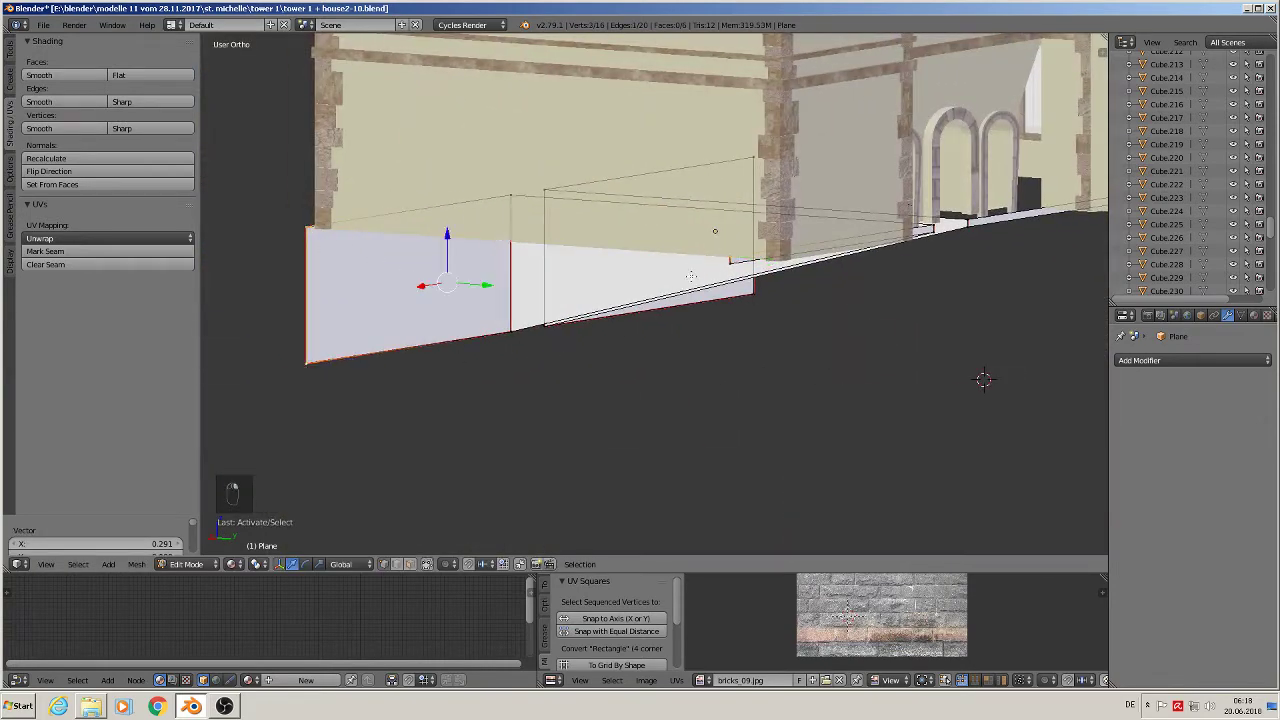
{"action": "right_click", "coordinate": [733, 260], "text": "shift"}
{"action": "key", "text": "f"}
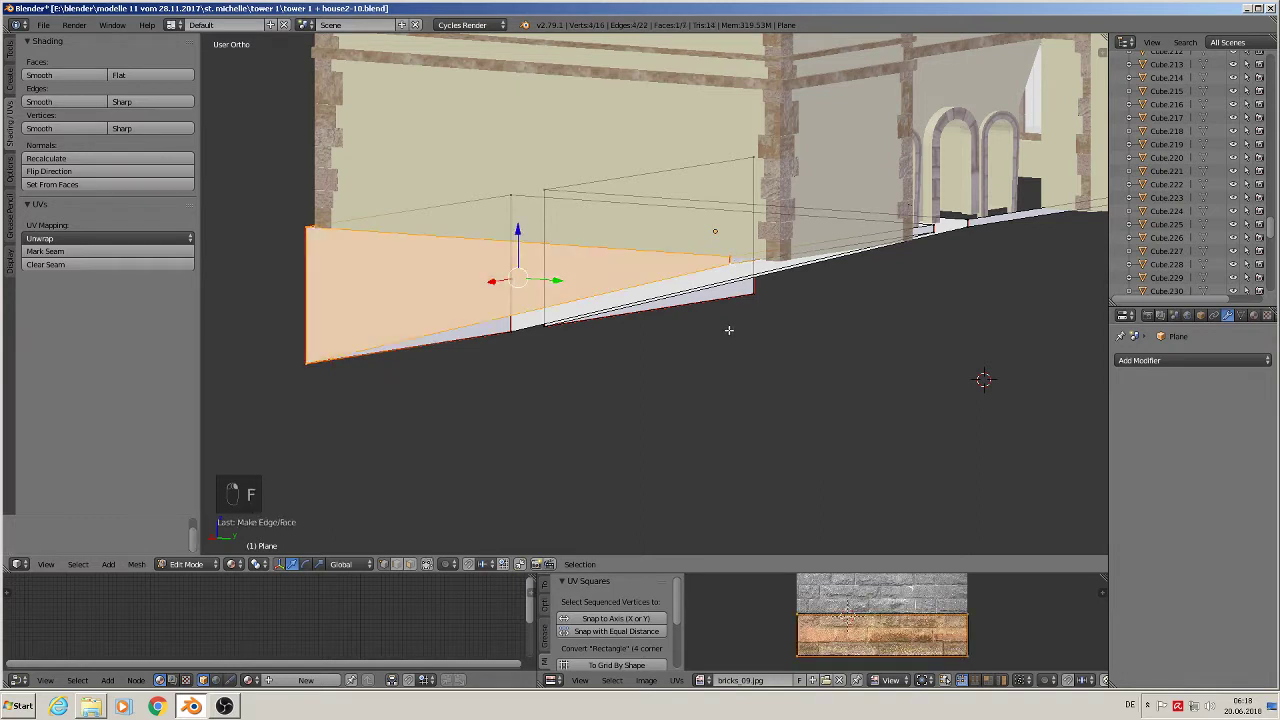
Fill the outer side of the left base block with a face between its front edge and rear strip
{"action": "middle_click_drag", "start_coordinate": [729, 330], "coordinate": [704, 315]}
{"action": "right_click", "coordinate": [956, 250]}
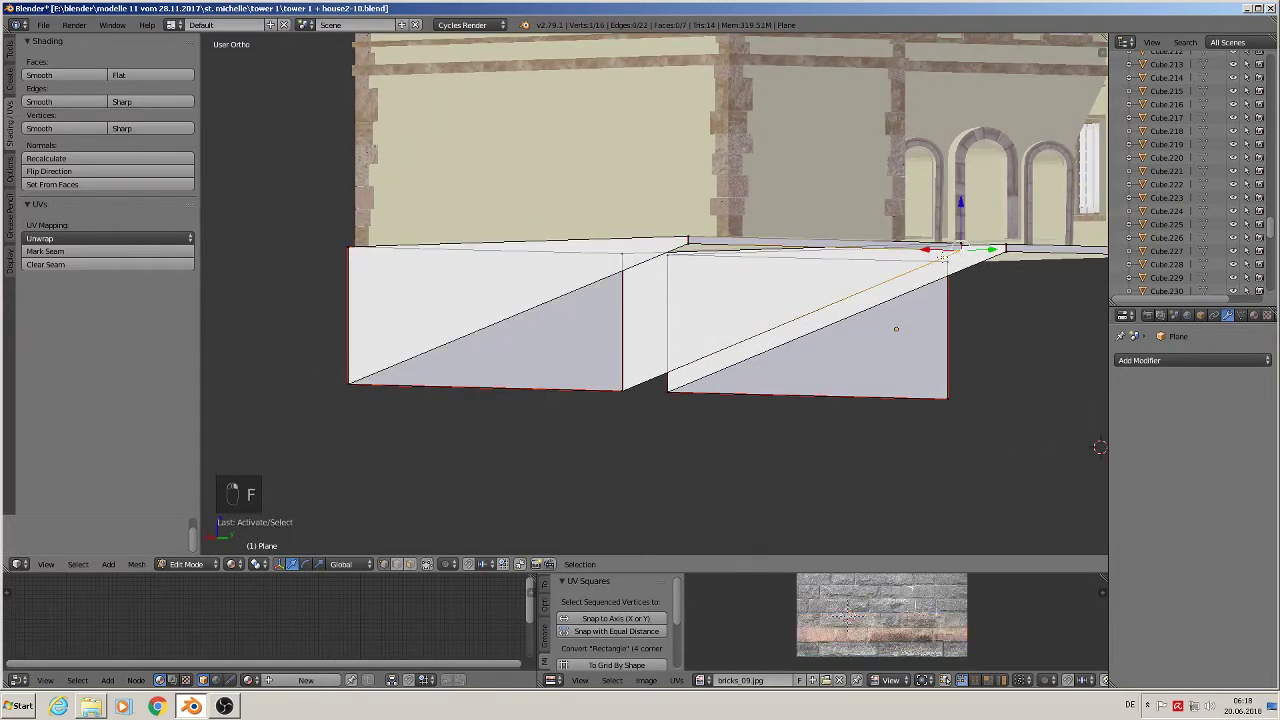
{"action": "middle_click_drag", "start_coordinate": [742, 335], "coordinate": [668, 339]}
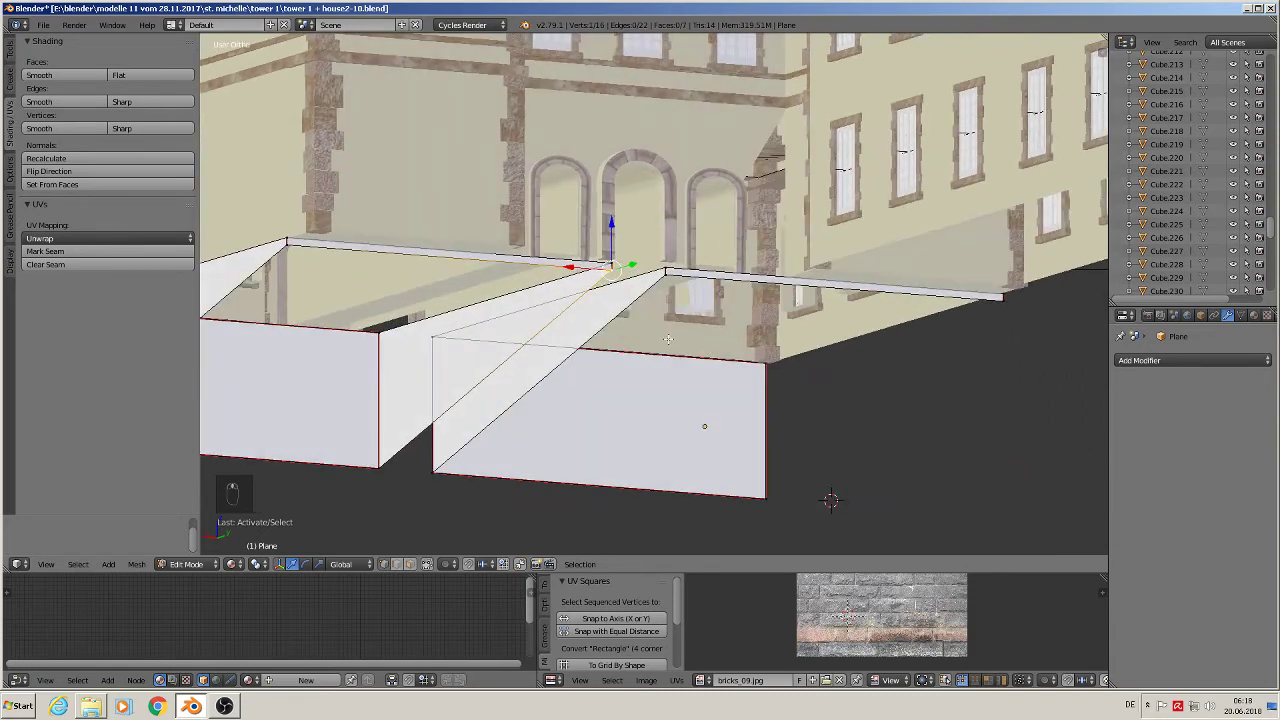
{"action": "right_click", "coordinate": [780, 365]}
{"action": "right_click", "coordinate": [770, 508], "text": "shift"}
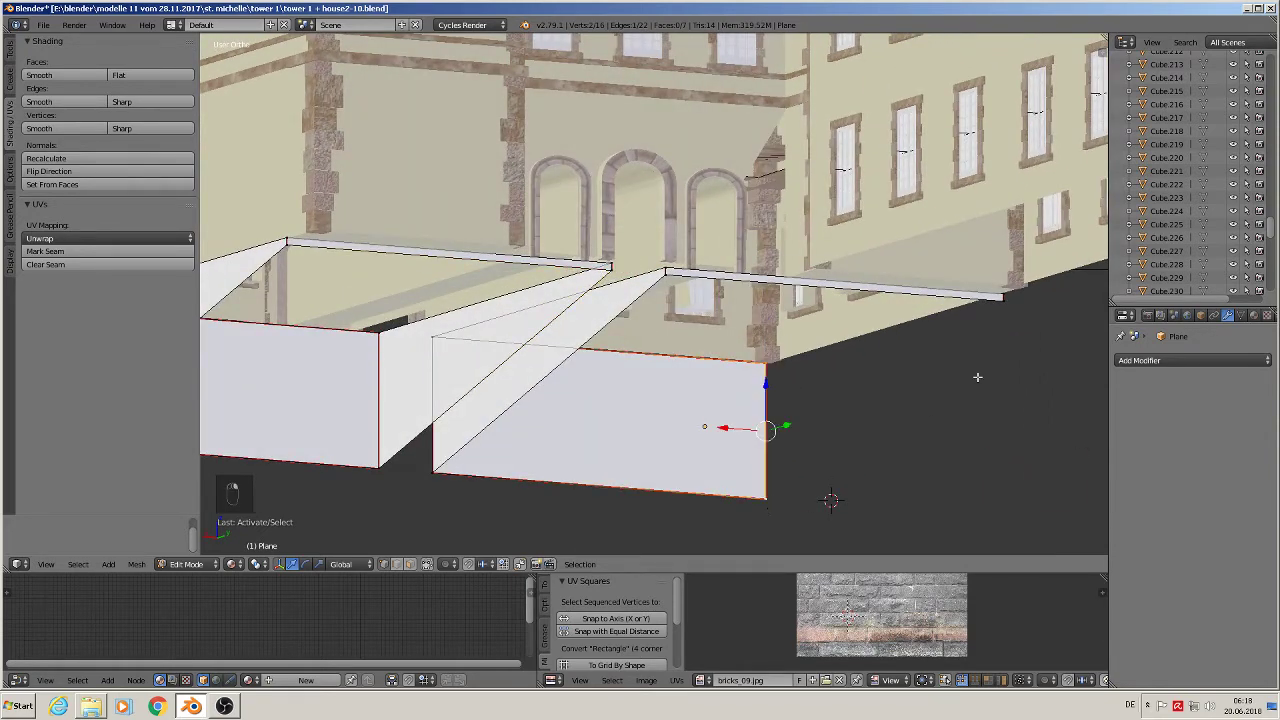
{"action": "right_click", "coordinate": [1007, 290], "text": "shift"}
{"action": "key", "text": "f"}
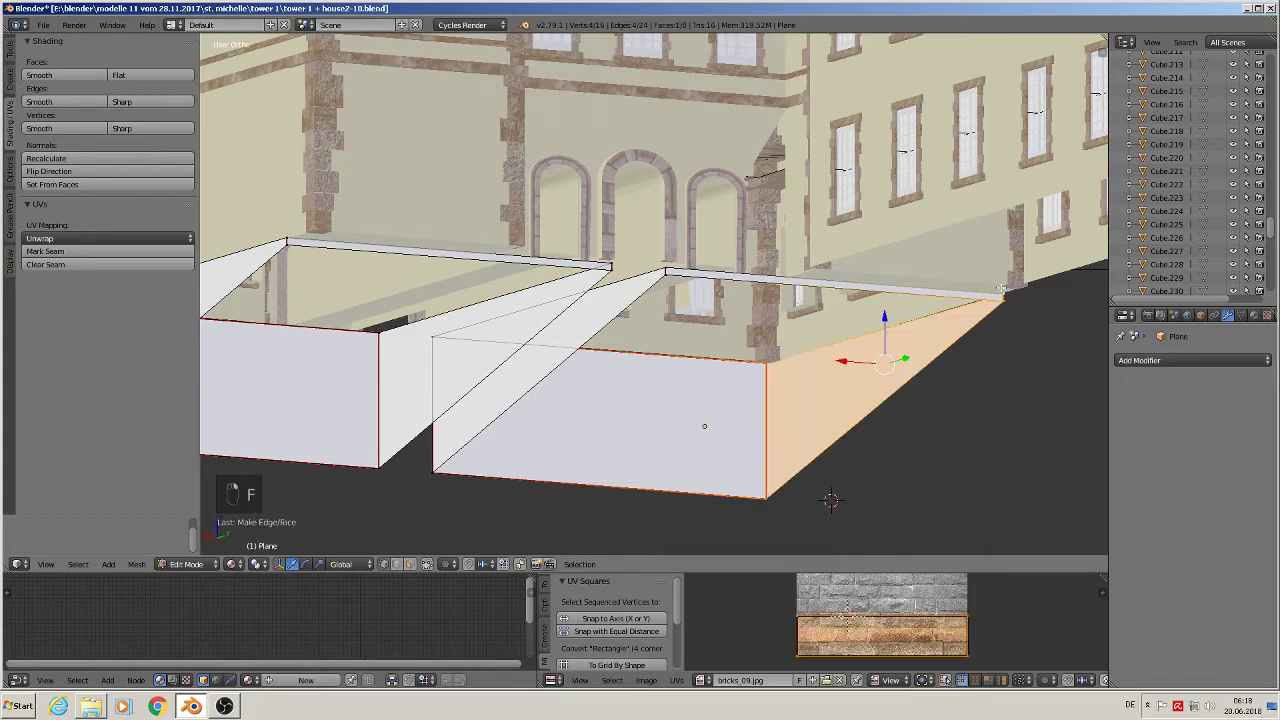
Close the open tops of both base blocks by filling their upper edge loops with faces, and return to Object Mode
{"action": "key", "text": "Tab"}
{"action": "middle_click_drag", "start_coordinate": [692, 346], "coordinate": [698, 395]}
{"action": "scroll", "coordinate": [692, 375], "scroll_direction": "down", "scroll_amount": 5}
{"action": "scroll", "coordinate": [692, 374], "scroll_direction": "up", "scroll_amount": 6}
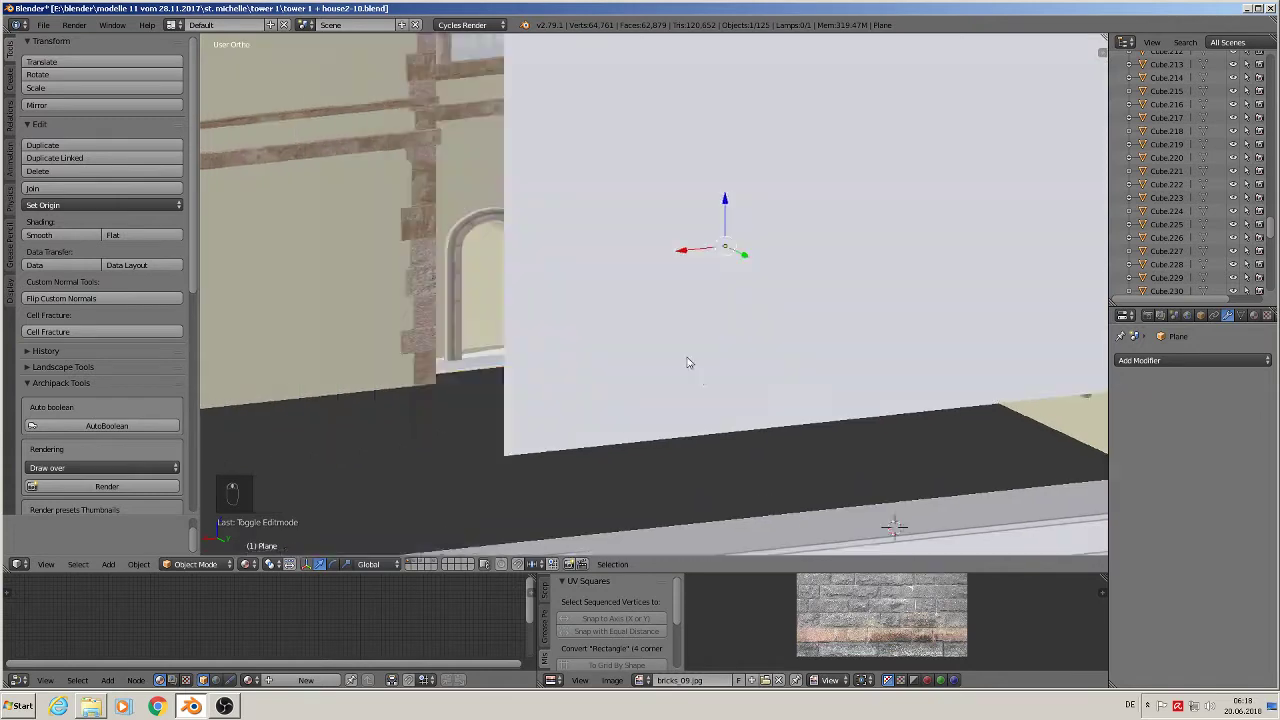
{"action": "scroll", "coordinate": [687, 362], "scroll_direction": "down", "scroll_amount": 6}
{"action": "right_click", "coordinate": [720, 304]}
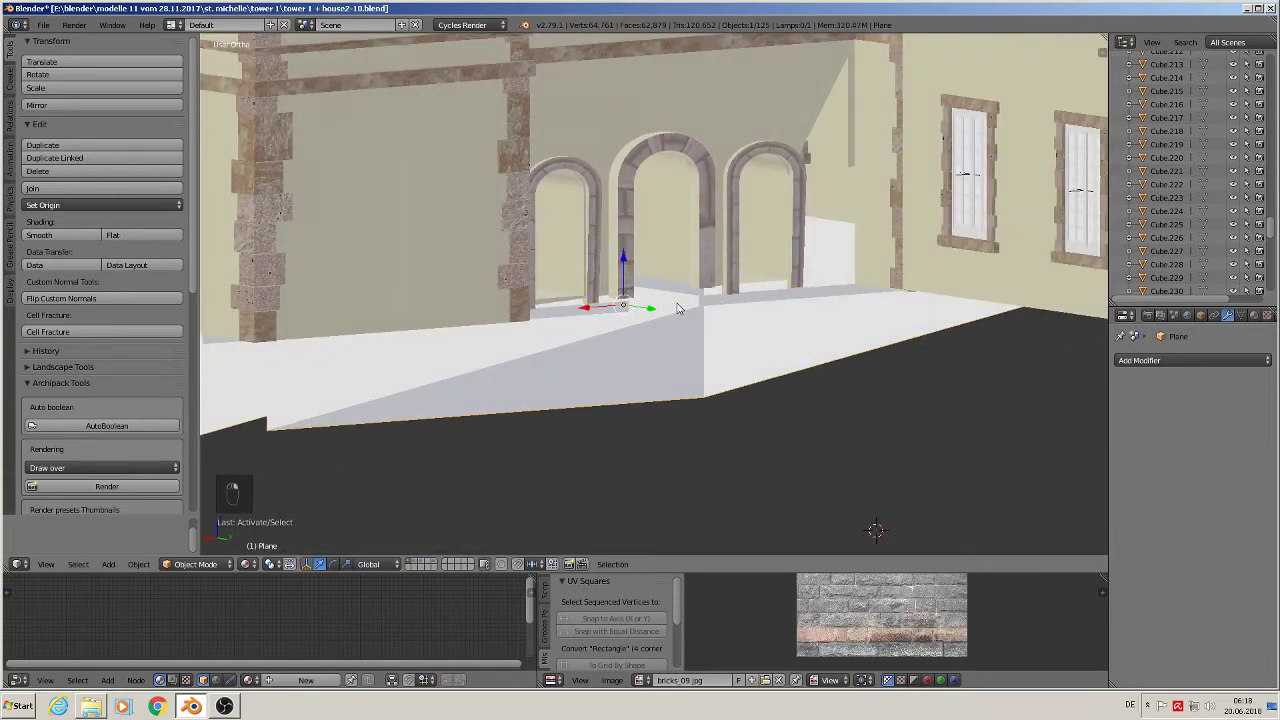
{"action": "key", "text": "Tab"}
{"action": "right_click", "coordinate": [685, 296], "text": "alt"}
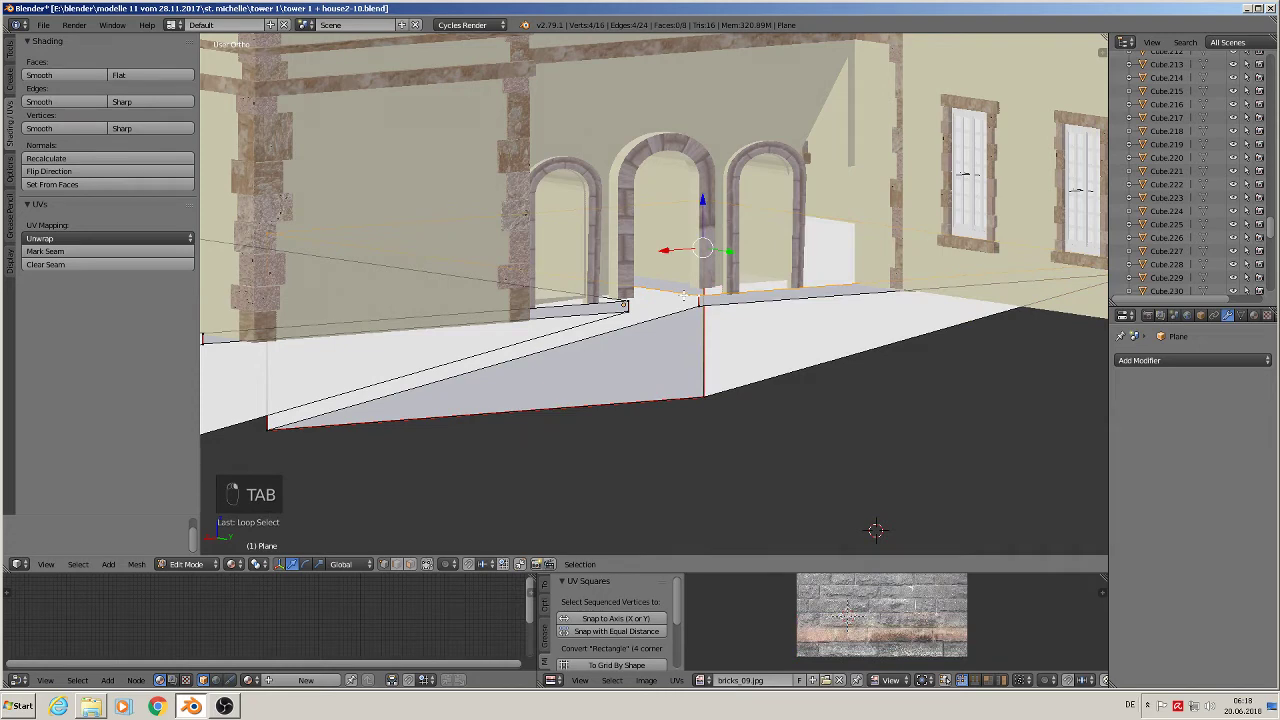
{"action": "key", "text": "f"}
{"action": "middle_click_drag", "start_coordinate": [610, 406], "coordinate": [790, 370], "text": "shift"}
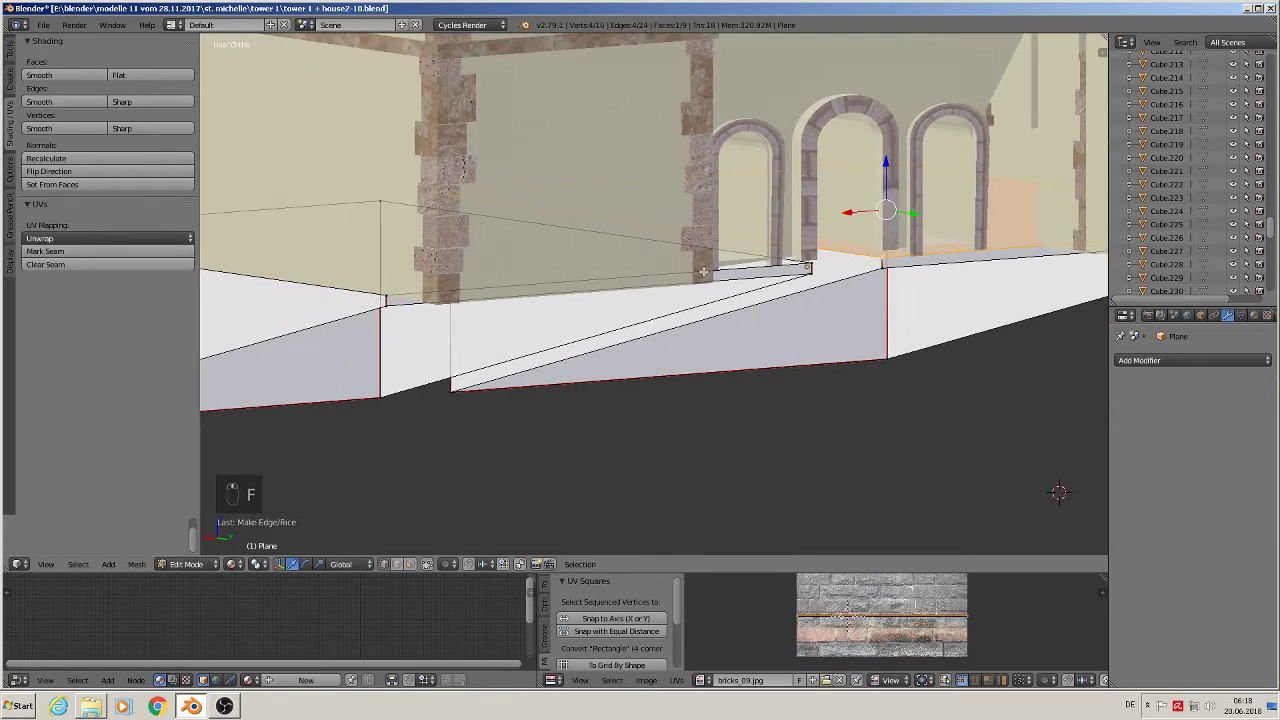
{"action": "right_click", "coordinate": [757, 266], "text": "alt"}
{"action": "key", "text": "f"}
{"action": "key", "text": "Tab"}
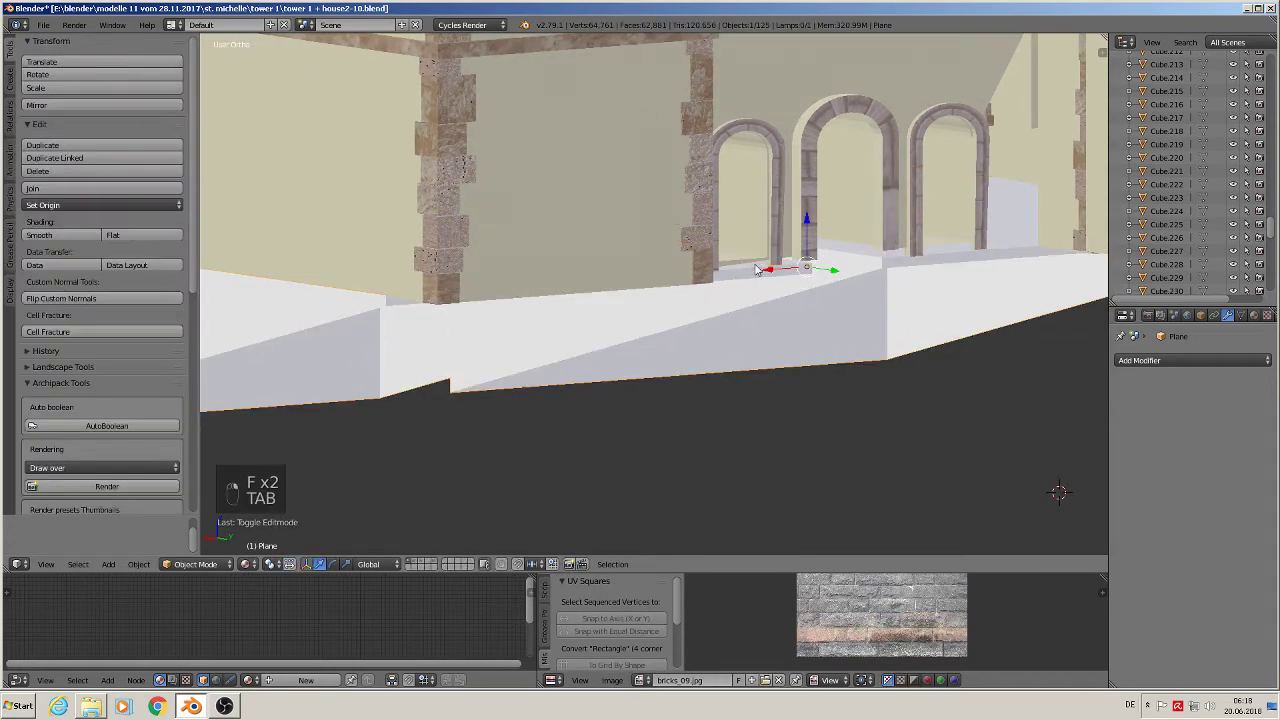
Select the entire base mesh and mark all its edges as seams
{"action": "middle_click_drag", "start_coordinate": [813, 309], "coordinate": [1051, 309]}
{"action": "scroll", "coordinate": [807, 326], "scroll_direction": "up", "scroll_amount": 1}
{"action": "scroll", "coordinate": [1000, 321], "scroll_direction": "down", "scroll_amount": 2}
{"action": "scroll", "coordinate": [935, 323], "scroll_direction": "down", "scroll_amount": 2}
{"action": "mouse_move", "coordinate": [925, 325]}
{"action": "middle_mouse_down"}
{"action": "mouse_move", "coordinate": [909, 318]}
{"action": "mouse_move", "coordinate": [923, 317]}
{"action": "middle_mouse_up"}
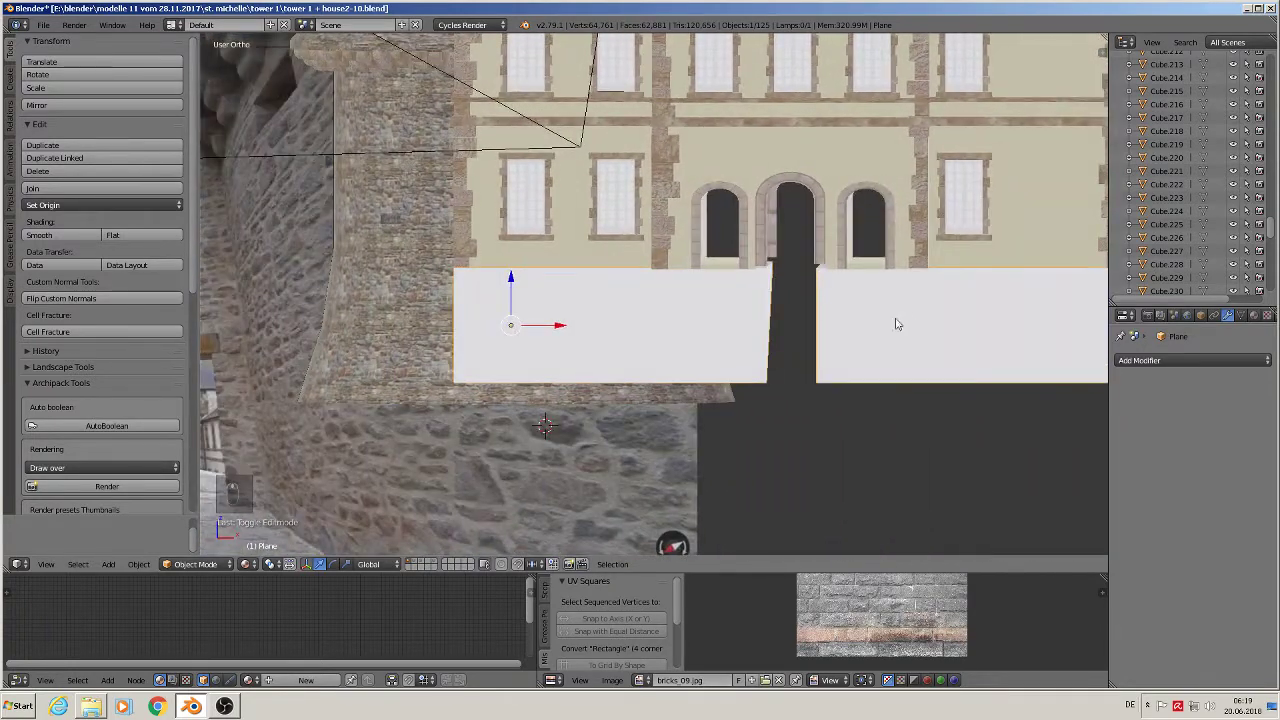
{"action": "key", "text": "Tab"}
{"action": "key", "text": "a"}
{"action": "key", "text": "a"}
{"action": "key", "text": "a"}
{"action": "key", "text": "a"}
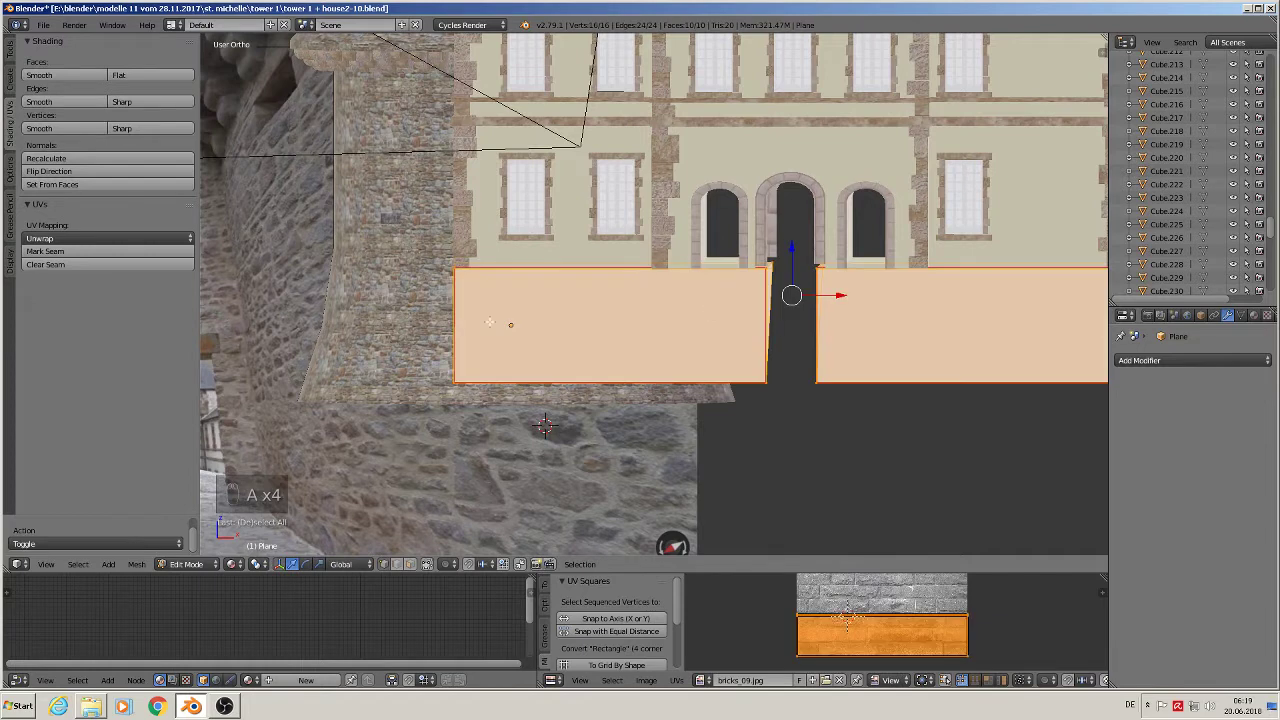
{"action": "left_click", "coordinate": [106, 252]}
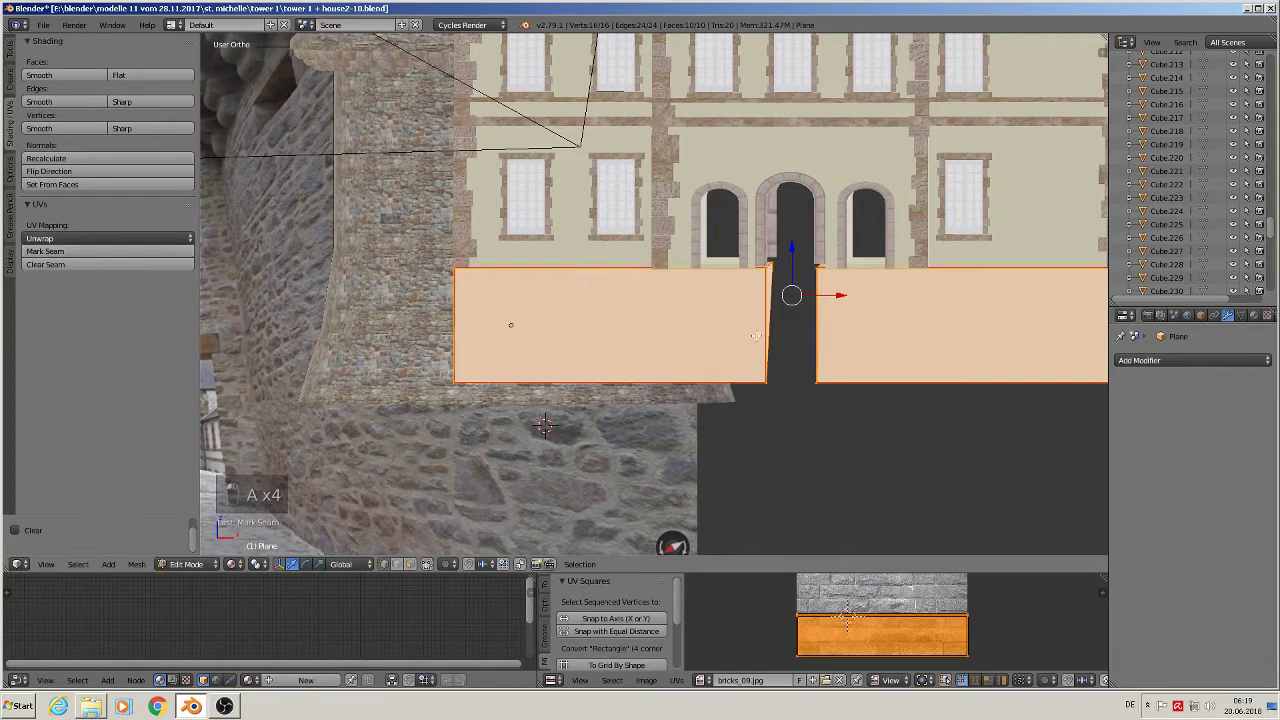
Return to Object Mode and apply the base object's rotation and scale
{"action": "key", "text": "Tab"}
{"action": "left_click", "coordinate": [138, 564]}
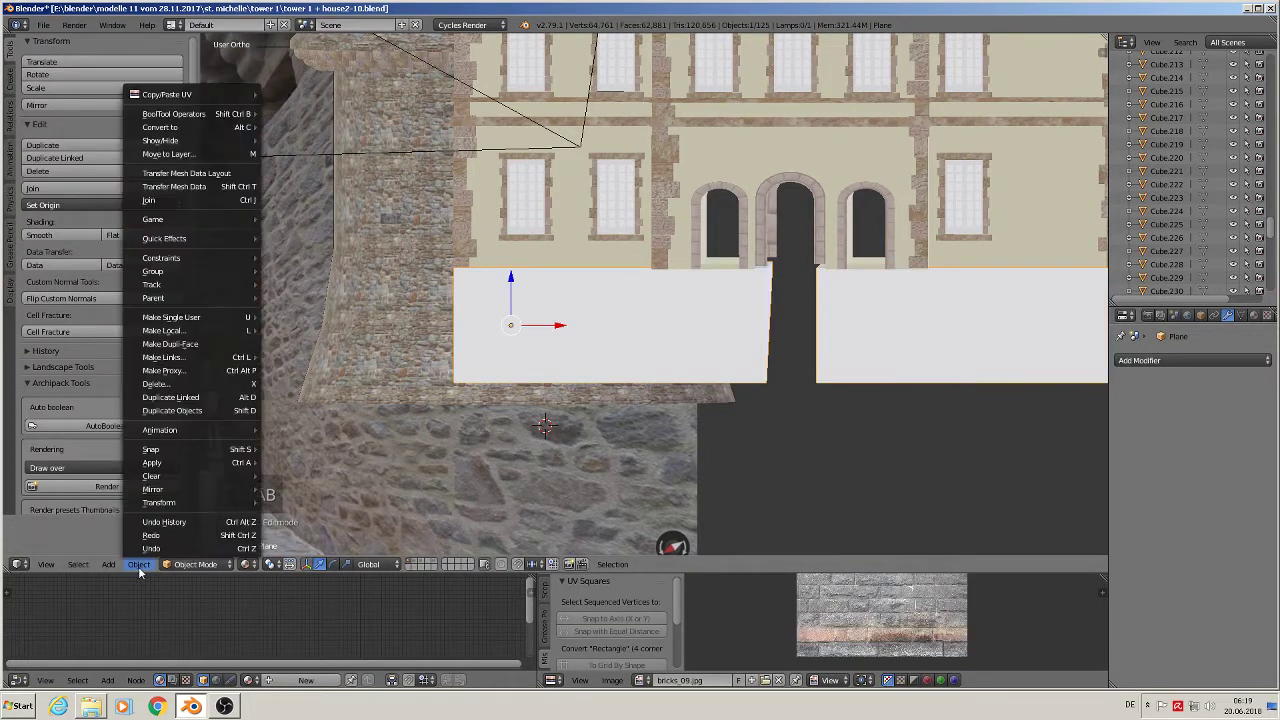
{"action": "mouse_move", "coordinate": [173, 462]}
{"action": "left_click", "coordinate": [345, 502]}
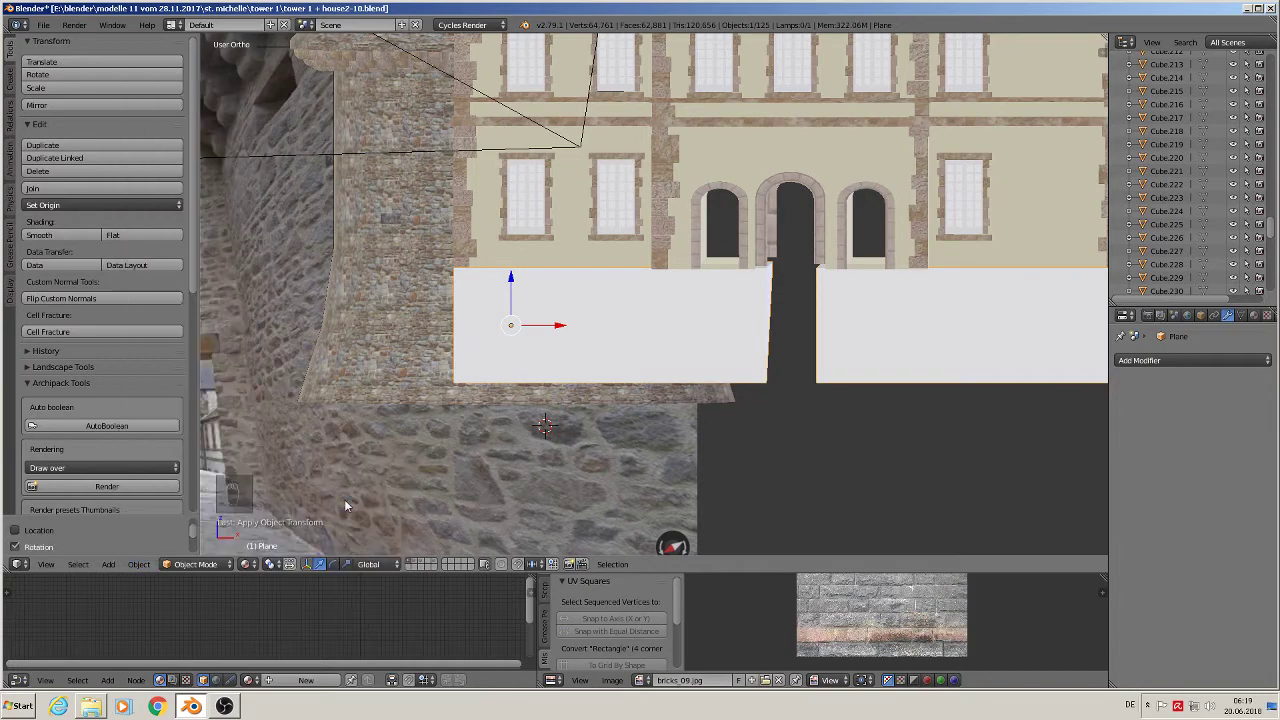
Unwrap all faces of the base mesh along the marked seams and return to Object Mode
{"action": "middle_click_drag", "start_coordinate": [787, 411], "coordinate": [767, 413]}
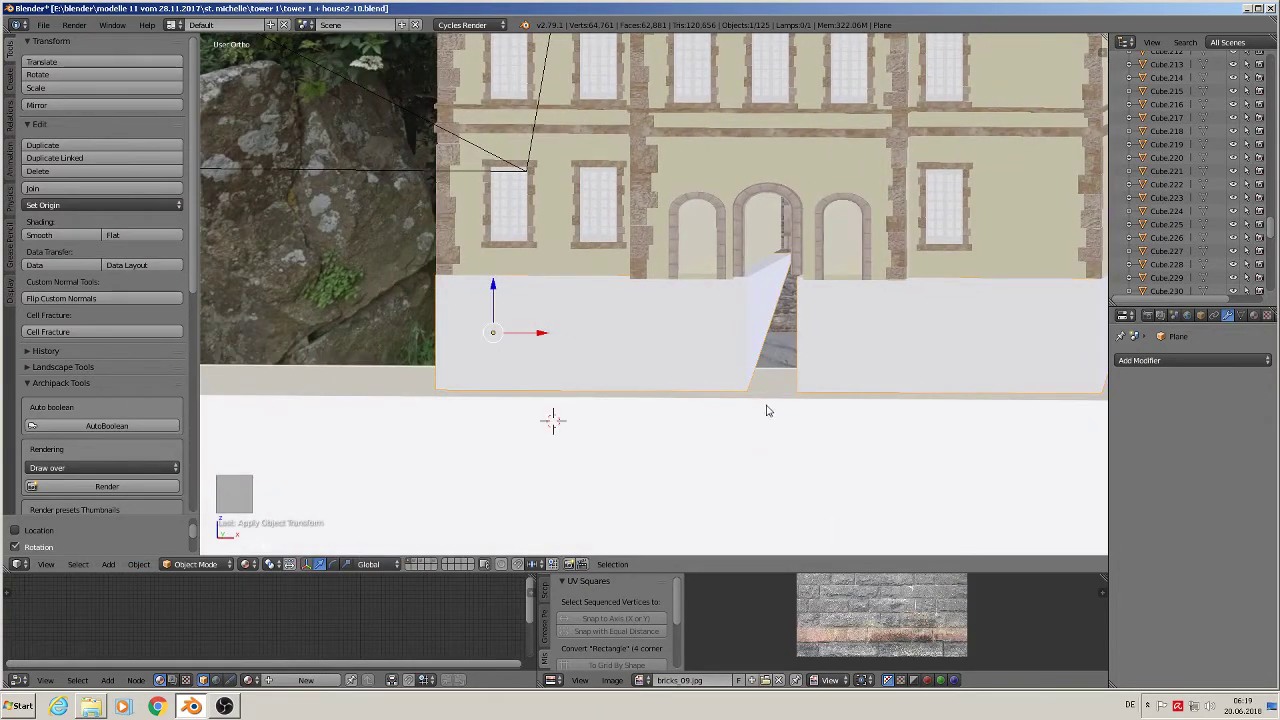
{"action": "key", "text": "Tab"}
{"action": "key", "text": "u"}
{"action": "left_click", "coordinate": [768, 351]}
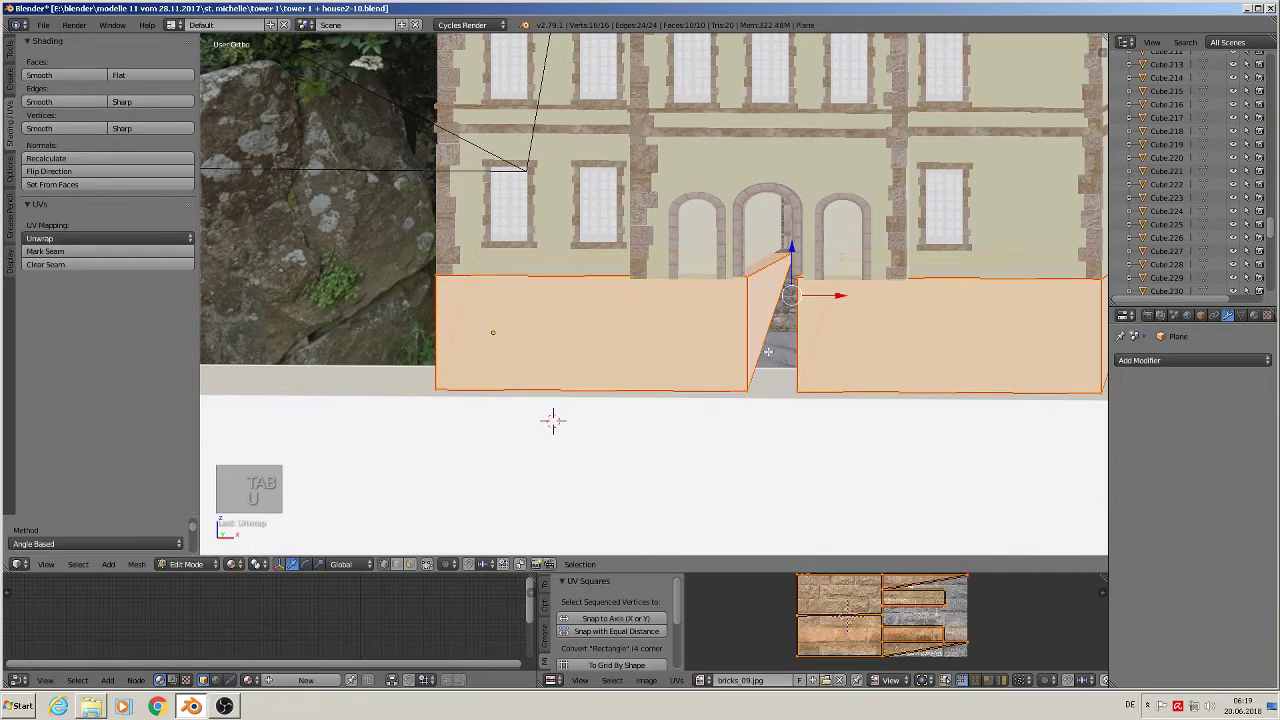
{"action": "key", "text": "Tab"}
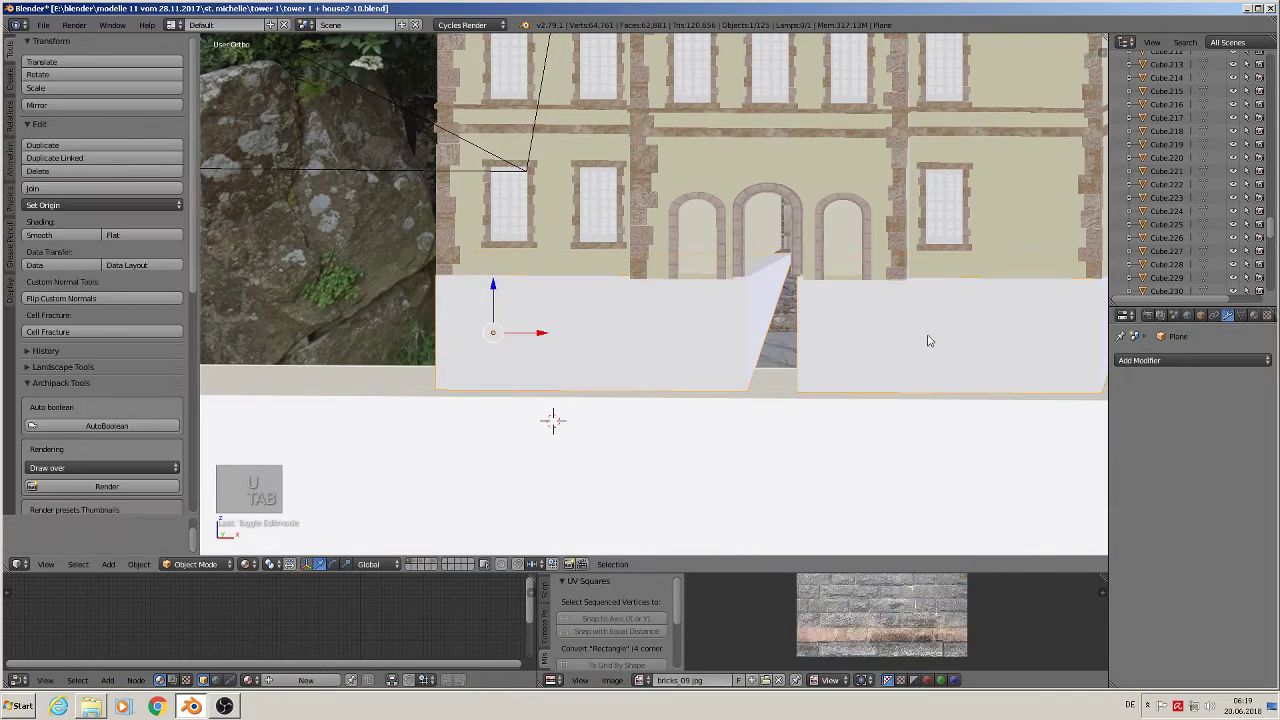
{"action": "scroll", "coordinate": [622, 389], "scroll_direction": "down", "scroll_amount": 1}
{"action": "scroll", "coordinate": [622, 389], "scroll_direction": "down", "scroll_amount": 2}
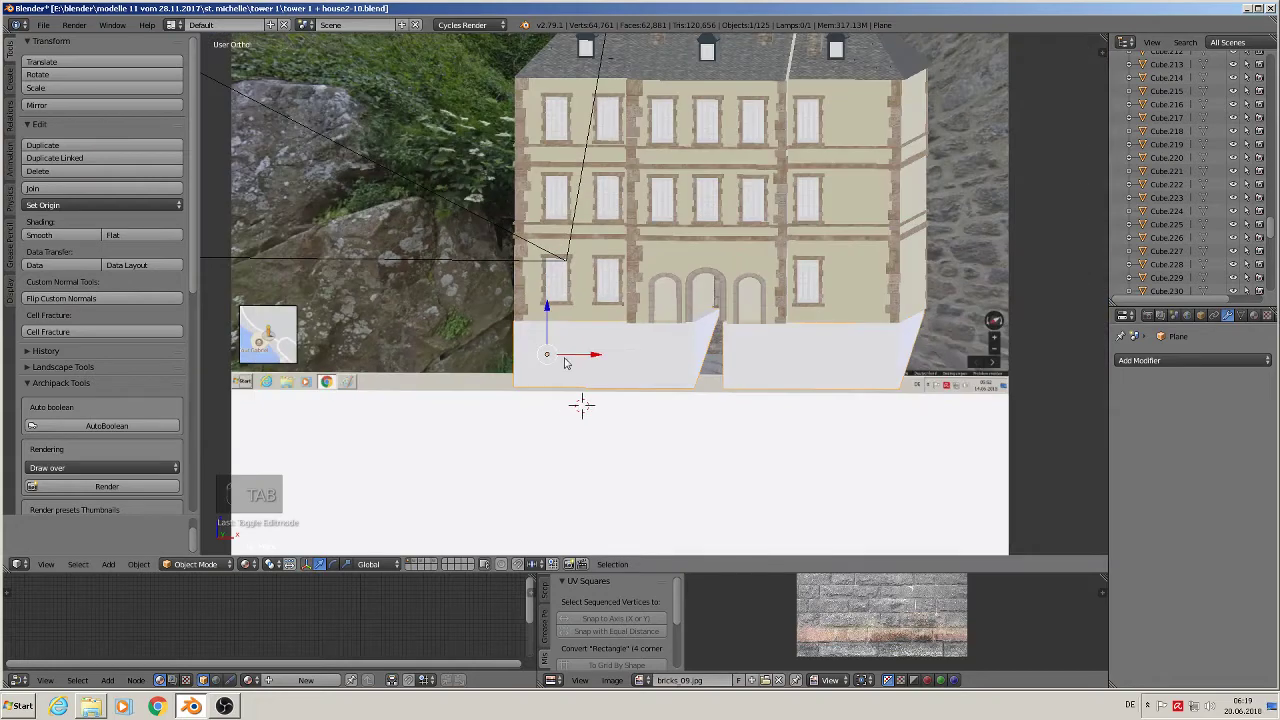
Select the brick chimney on the main roof and display its material settings
{"action": "middle_click_drag", "start_coordinate": [566, 361], "coordinate": [716, 388]}
{"action": "middle_click_drag", "start_coordinate": [514, 289], "coordinate": [843, 315], "text": "shift"}
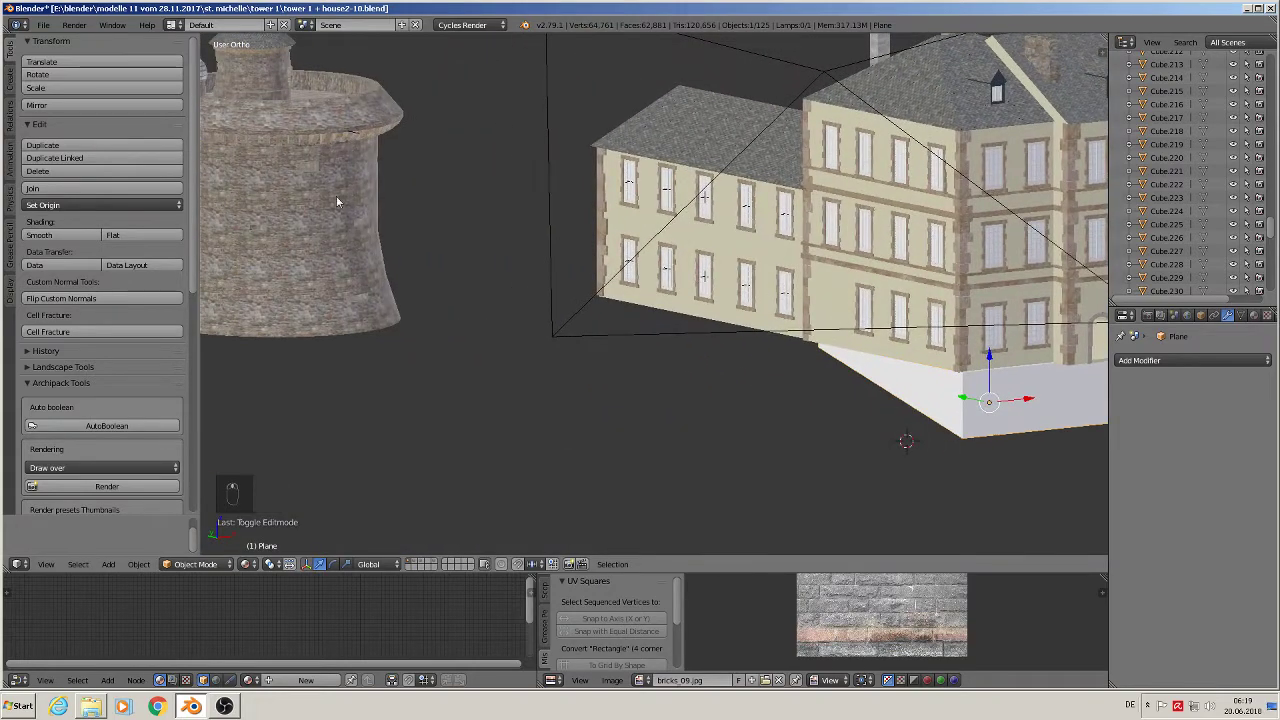
{"action": "right_click", "coordinate": [337, 202]}
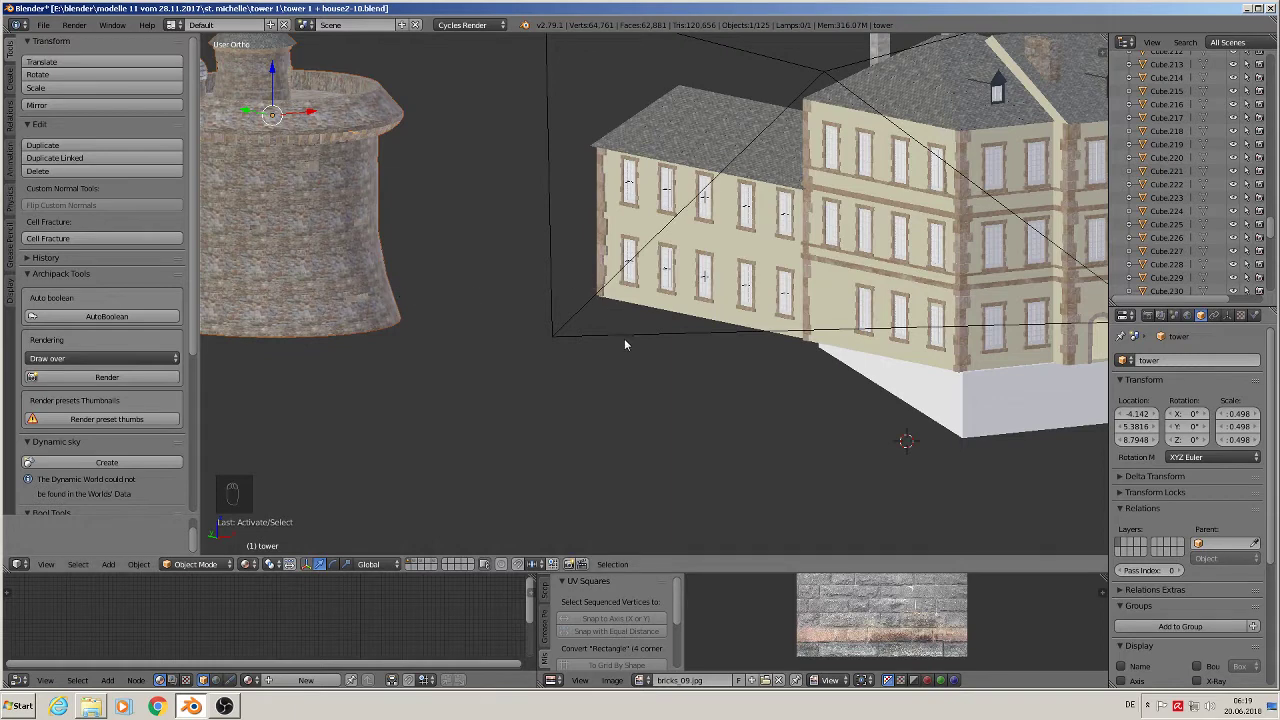
{"action": "scroll", "coordinate": [624, 344], "scroll_direction": "down", "scroll_amount": 2}
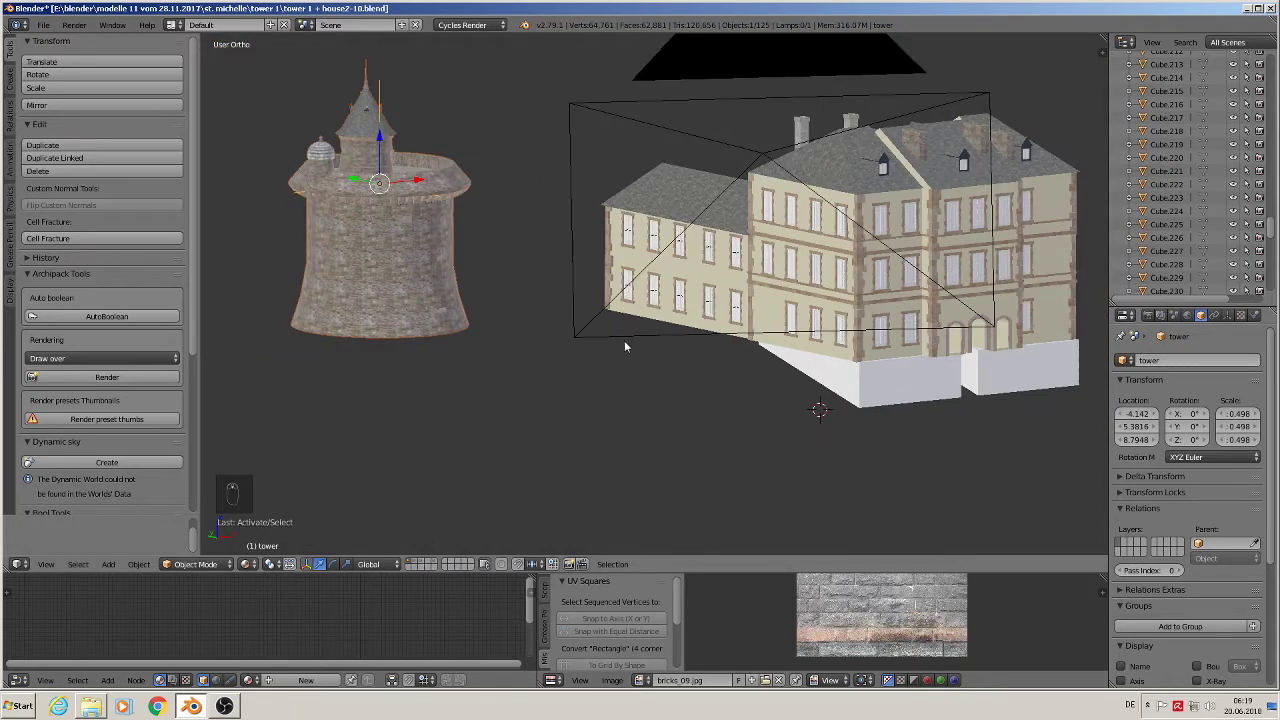
{"action": "right_click", "coordinate": [930, 146]}
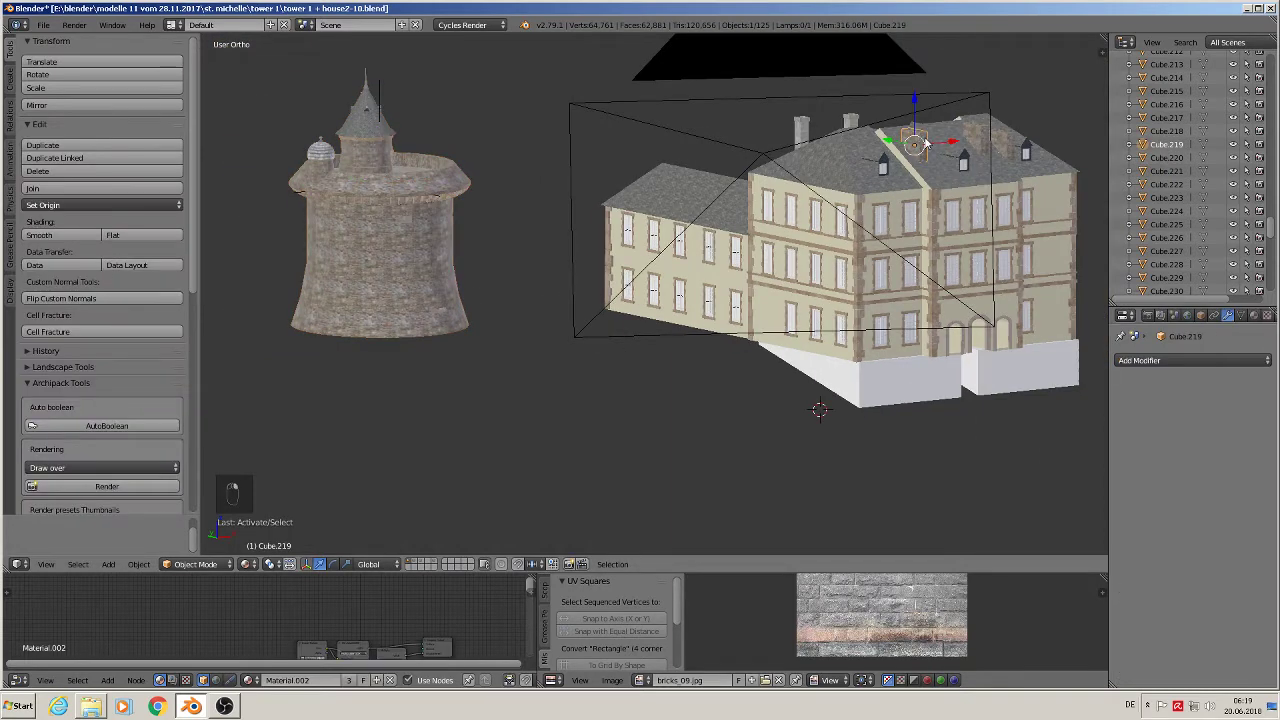
{"action": "left_click", "coordinate": [1255, 315]}
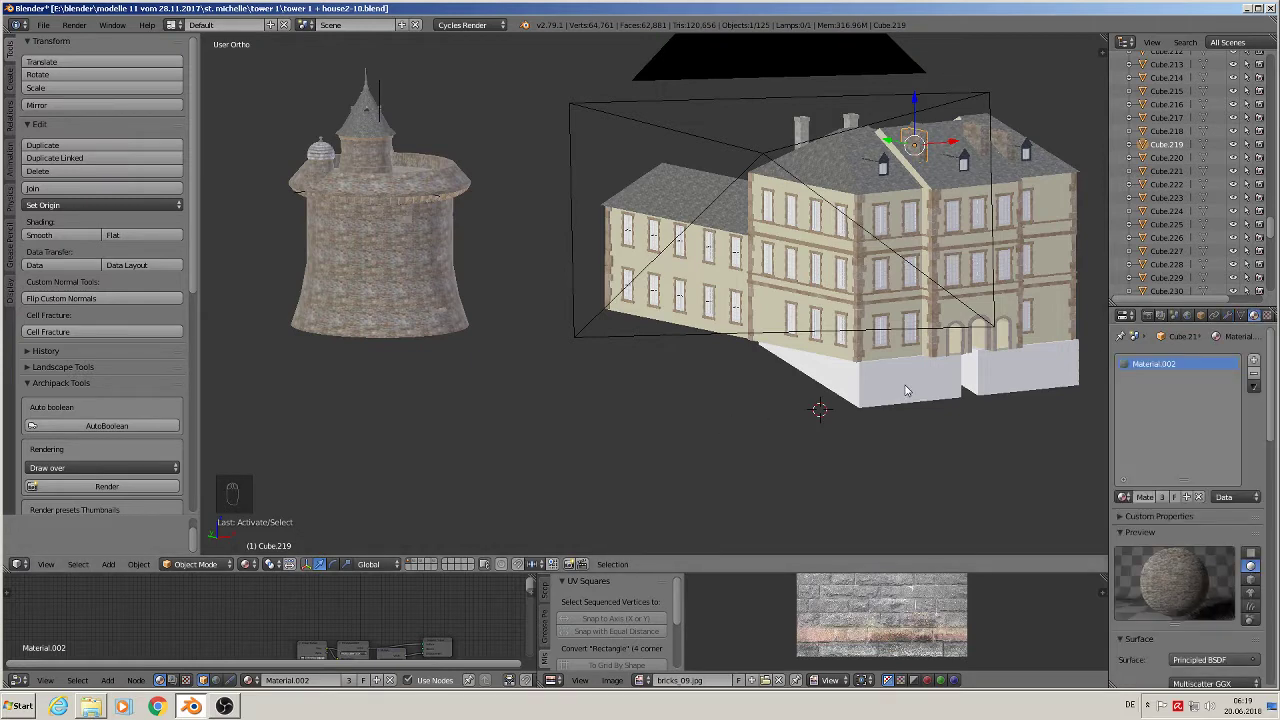
Enlarge the node editor and copy all shader nodes of the chimney's Material.002
{"action": "scroll", "coordinate": [468, 623], "scroll_direction": "up", "scroll_amount": 4}
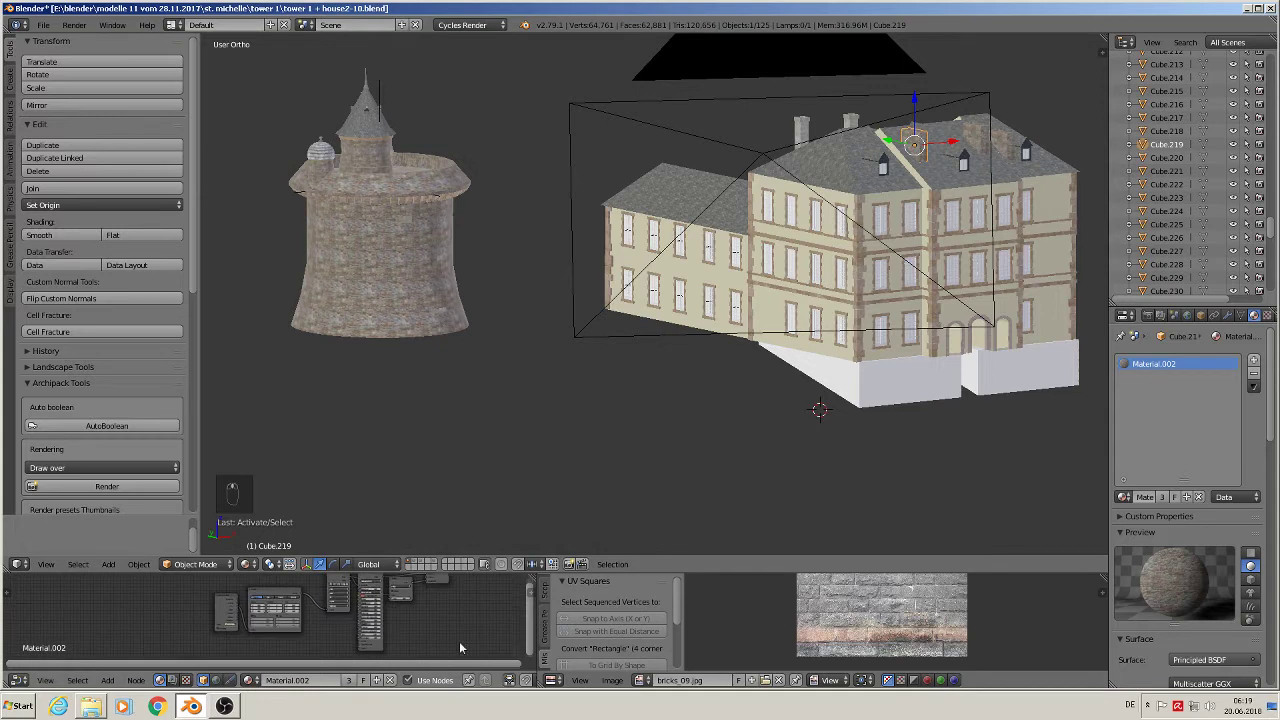
{"action": "scroll", "coordinate": [462, 646], "scroll_direction": "down", "scroll_amount": 3}
{"action": "left_click_drag", "start_coordinate": [478, 573], "coordinate": [477, 389]}
{"action": "scroll", "coordinate": [420, 545], "scroll_direction": "up", "scroll_amount": 3}
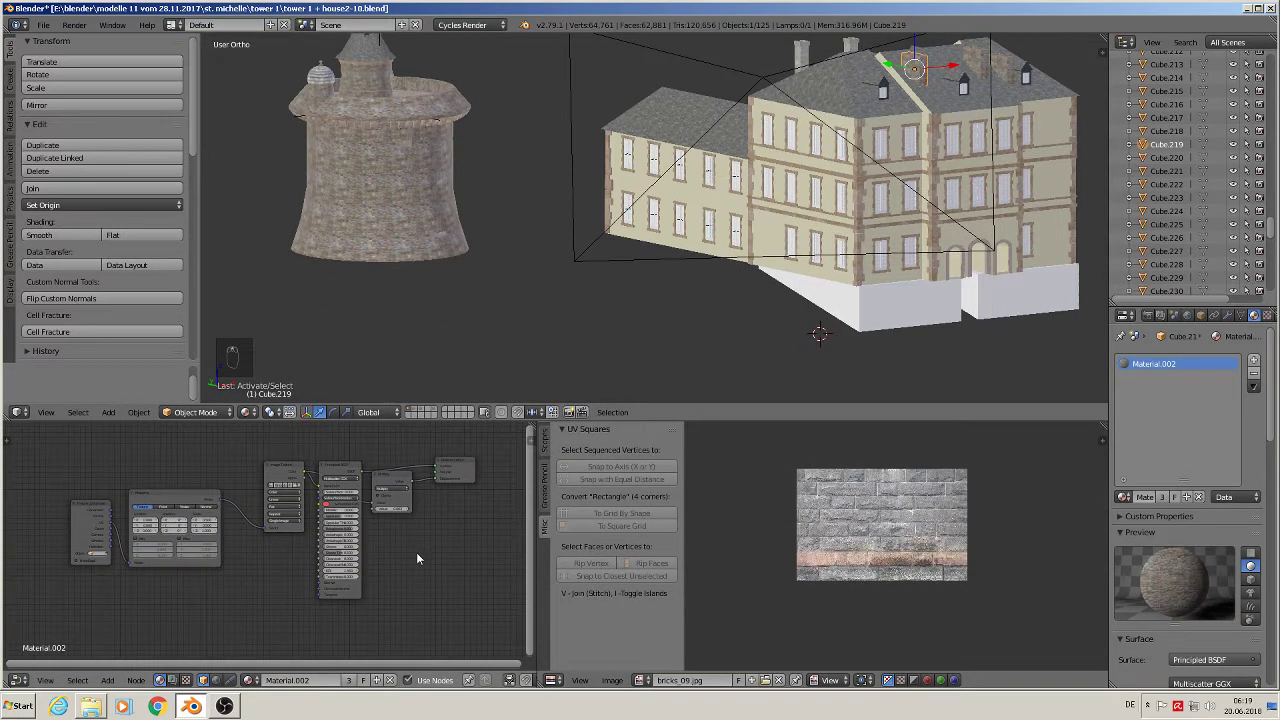
{"action": "key", "text": "a"}
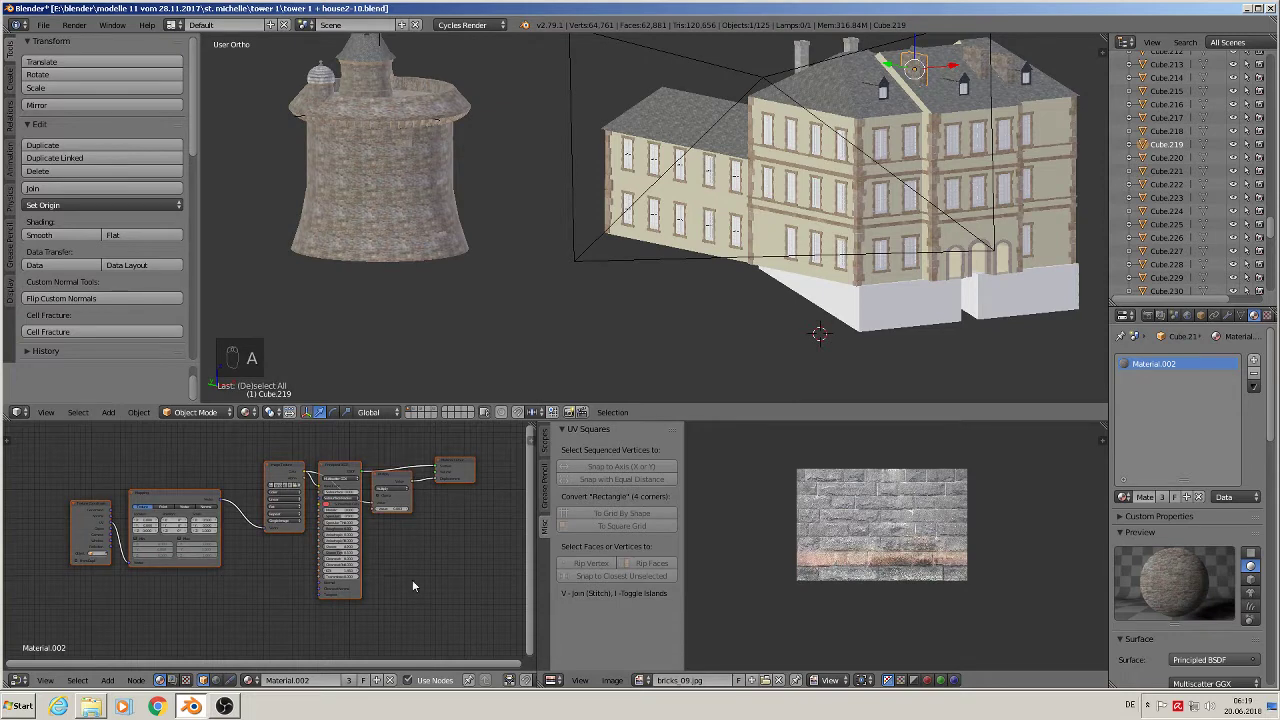
{"action": "key", "text": "ctrl+c"}
Create a new material on the white base mesh and name it "bottom house aschräg wall"
{"action": "right_click", "coordinate": [925, 308]}
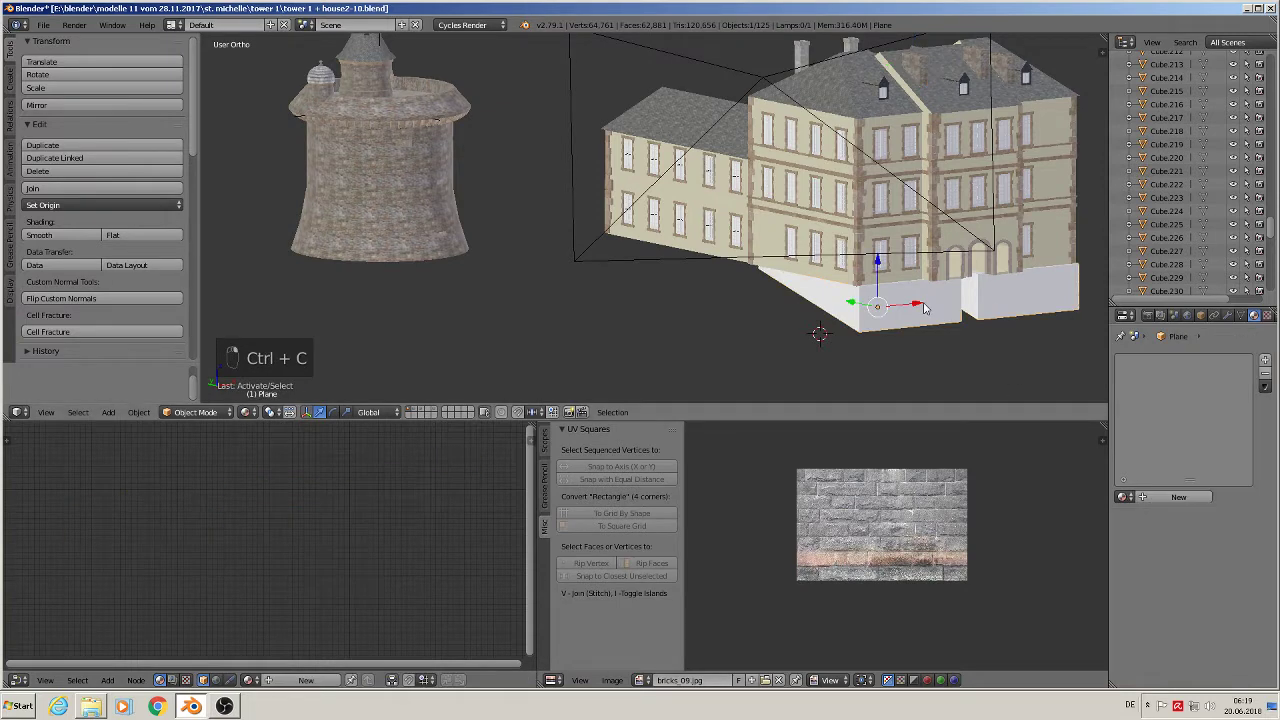
{"action": "left_click", "coordinate": [1182, 497]}
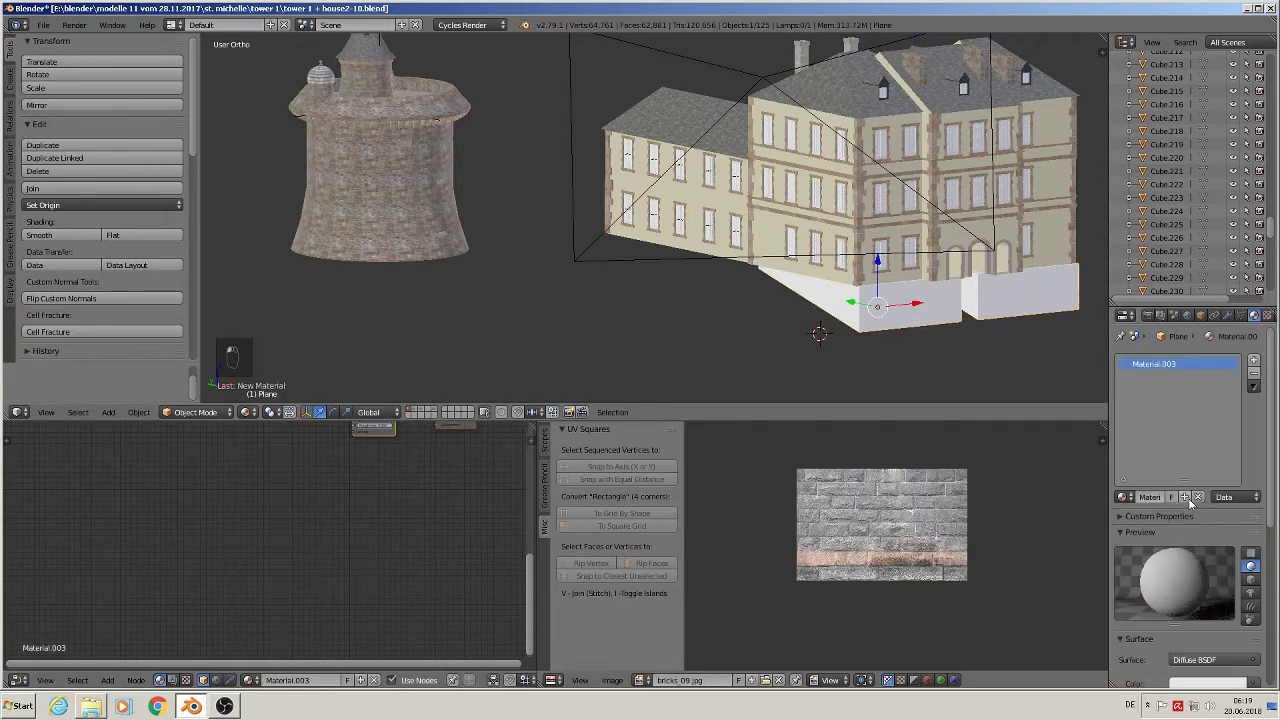
{"action": "double_click", "coordinate": [1156, 498]}
{"action": "type", "text": "bottom house aschräg wa"}
{"action": "type", "text": "ll"}
{"action": "key", "text": "Return"}
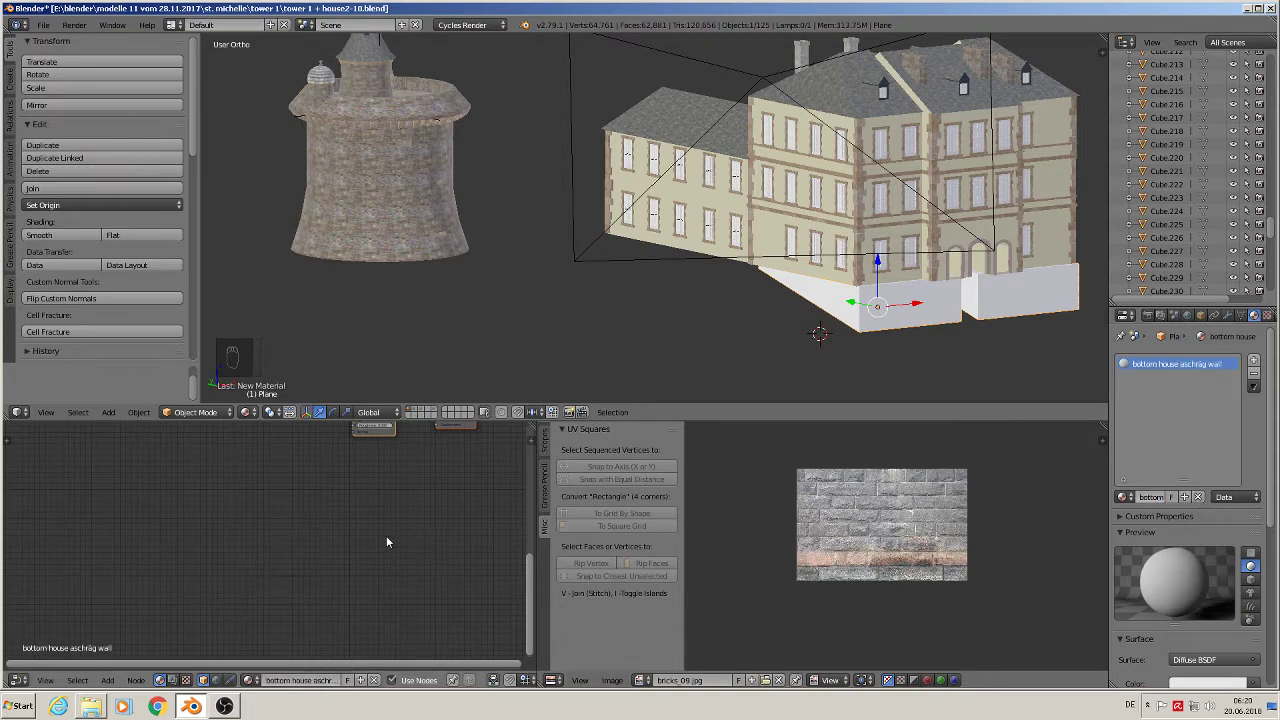
Replace the base material's default nodes with the copied chimney stone nodes
{"action": "middle_click_drag", "start_coordinate": [386, 535], "coordinate": [352, 624]}
{"action": "key", "text": "a"}
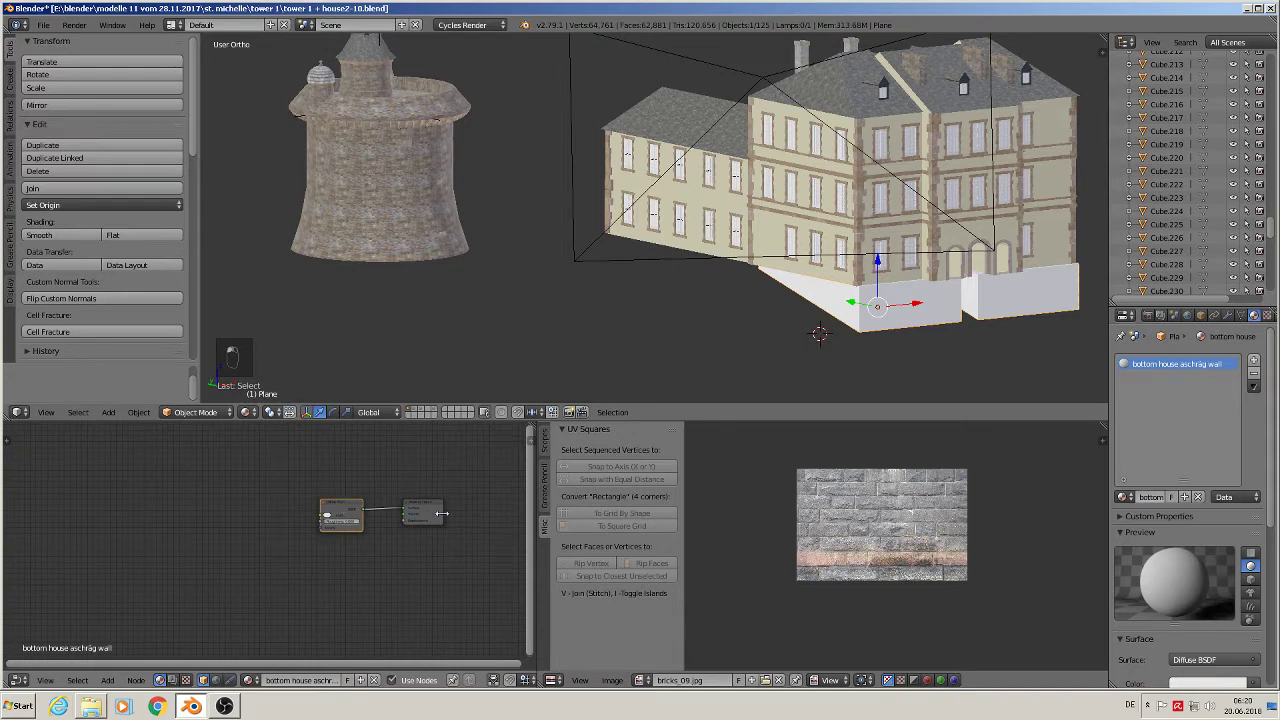
{"action": "key", "text": "a"}
{"action": "key", "text": "x"}
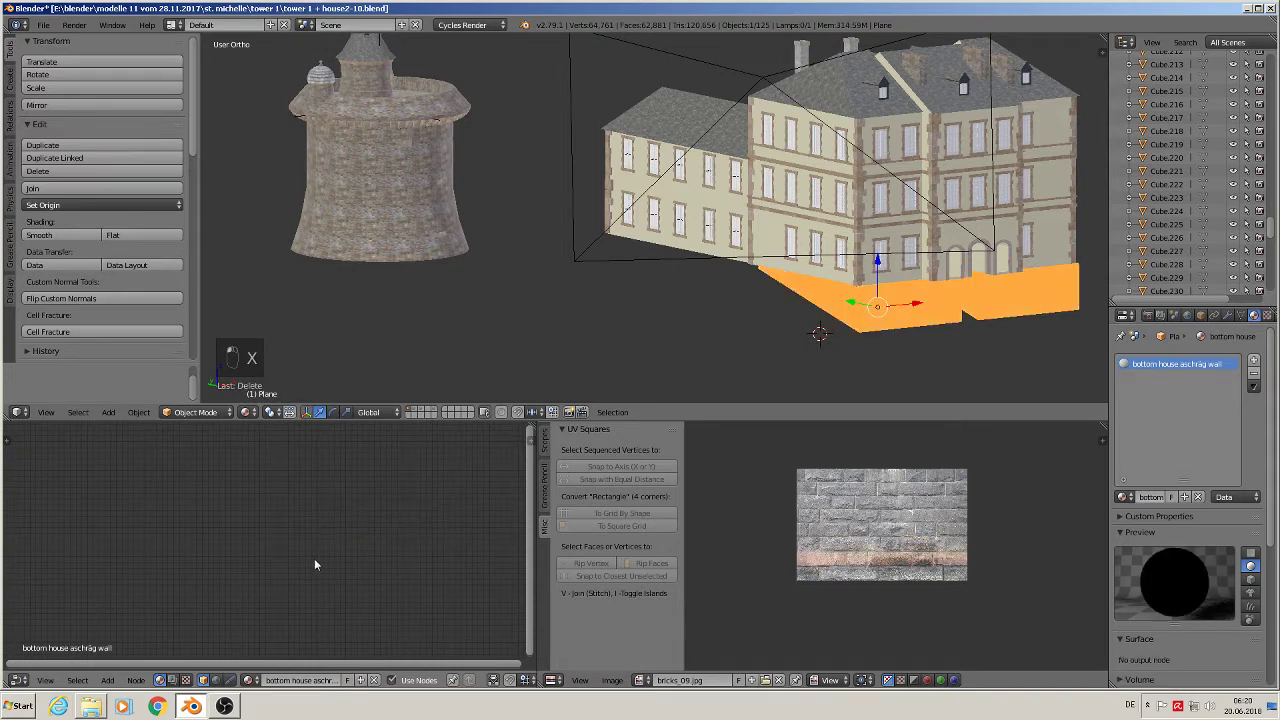
{"action": "key", "text": "ctrl+v"}
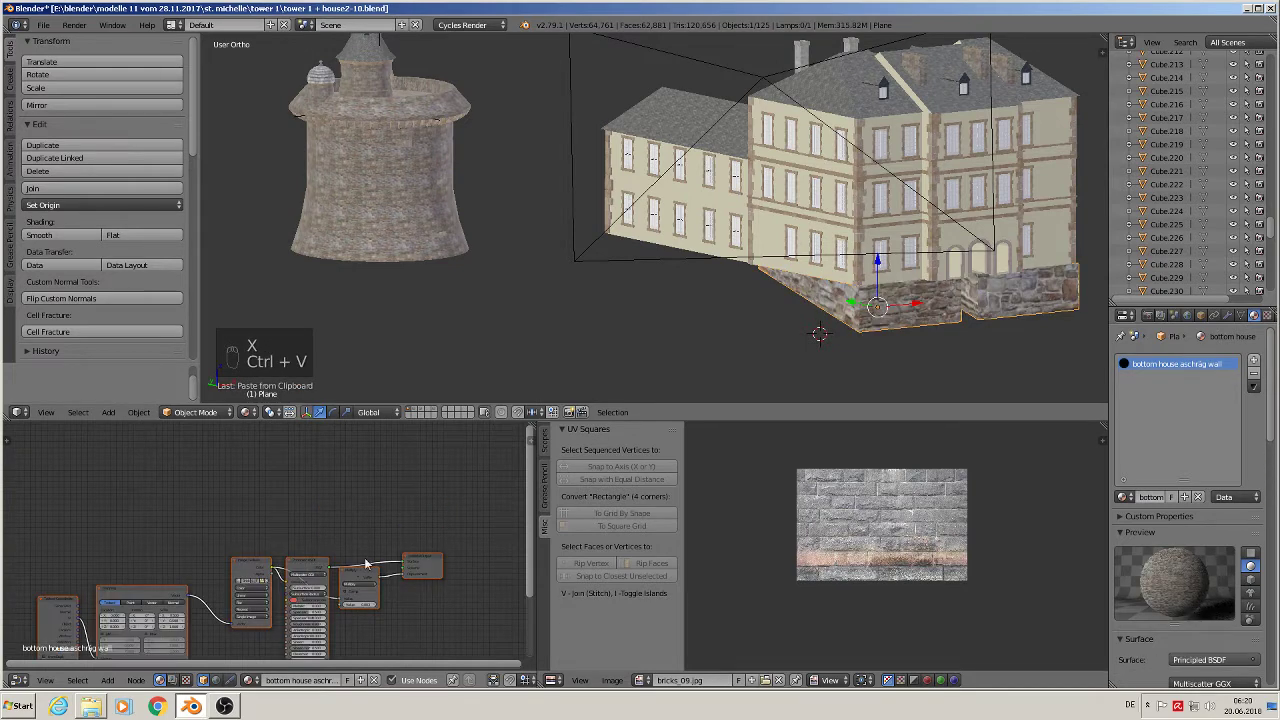
Set the Mapping node's X and Y scale to 0.100 to make the stones on the base smaller
{"action": "scroll", "coordinate": [960, 316], "scroll_direction": "up", "scroll_amount": 4}
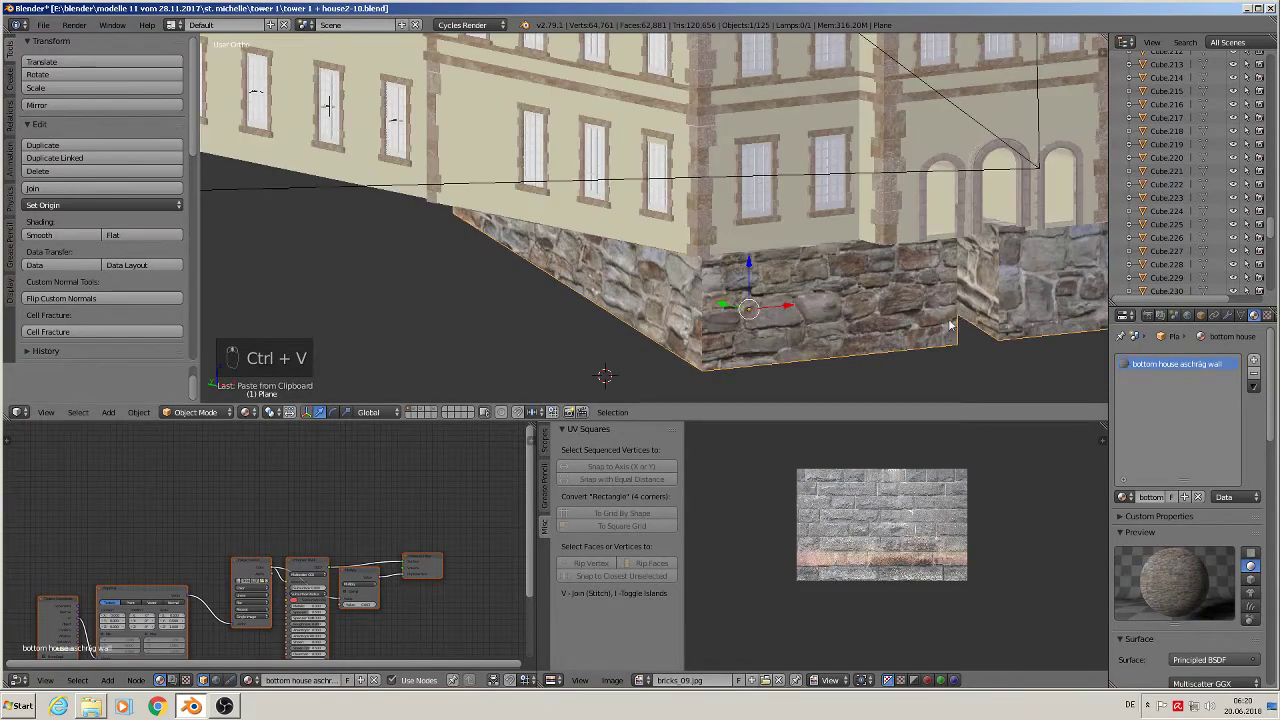
{"action": "middle_click_drag", "start_coordinate": [912, 322], "coordinate": [640, 301], "text": "shift"}
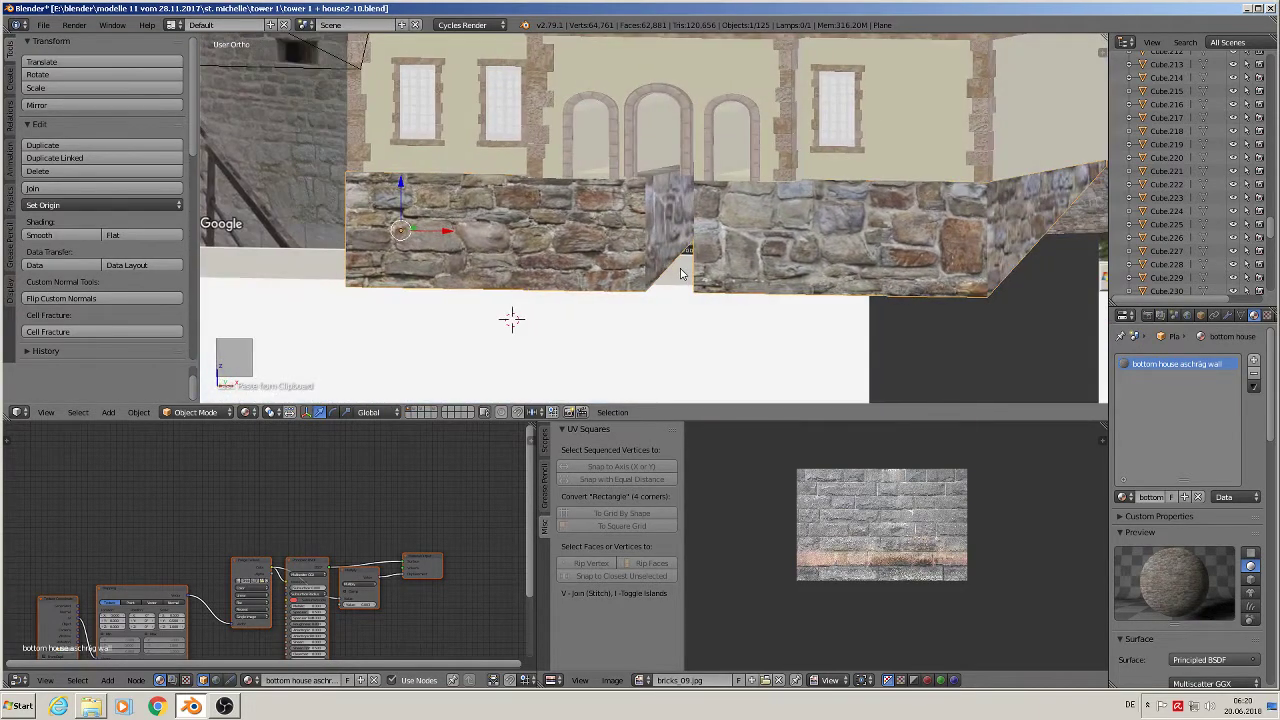
{"action": "middle_click_drag", "start_coordinate": [250, 600], "coordinate": [386, 478]}
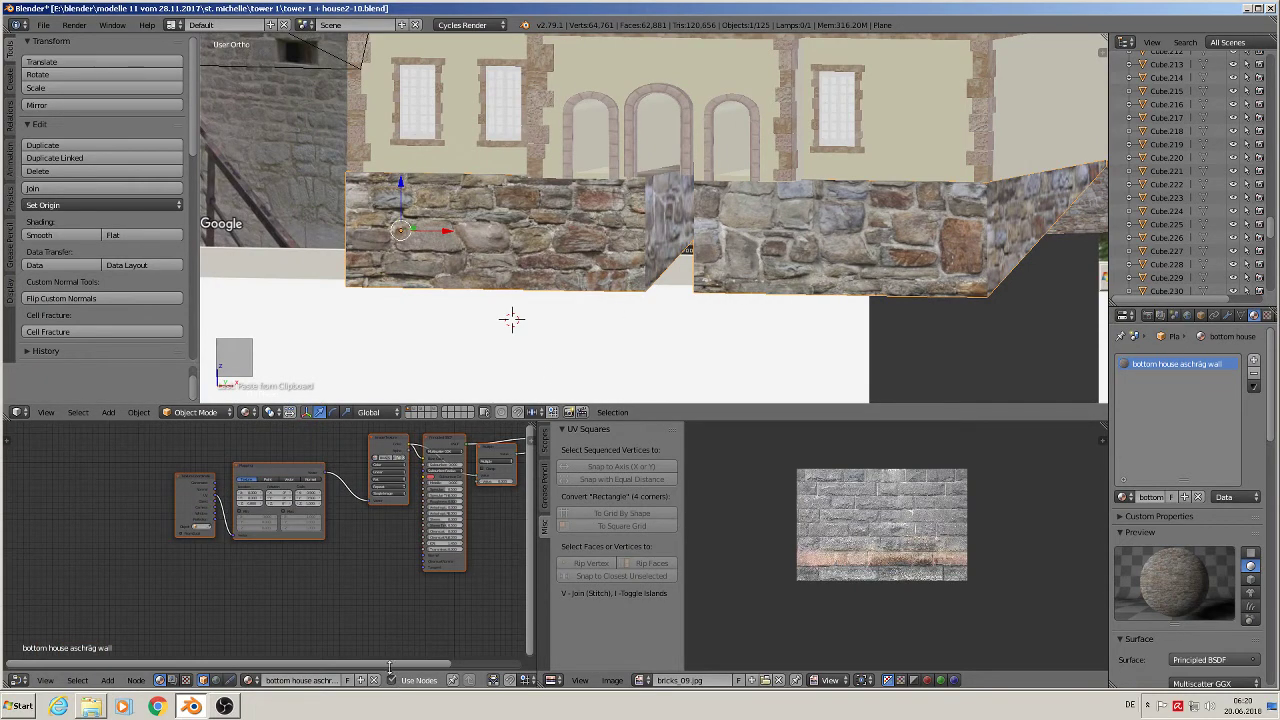
{"action": "scroll", "coordinate": [290, 472], "scroll_direction": "up", "scroll_amount": 4}
{"action": "scroll", "coordinate": [290, 472], "scroll_direction": "up", "scroll_amount": 8}
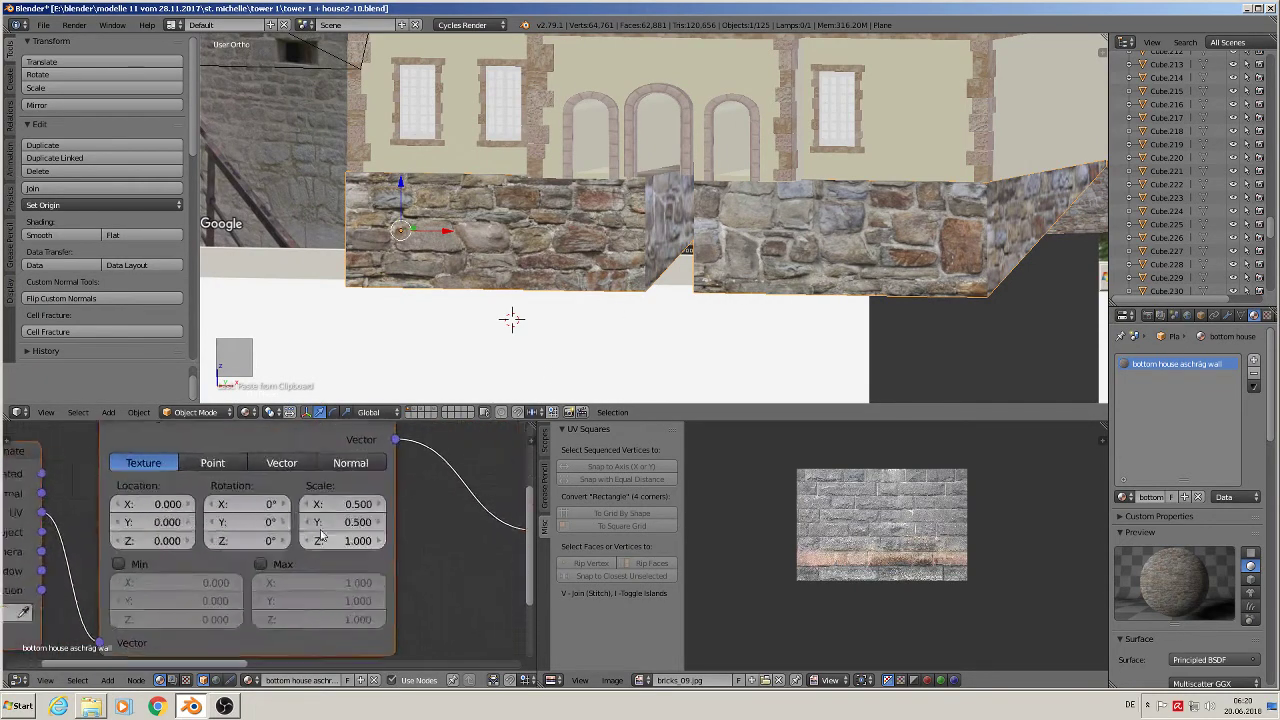
{"action": "left_click", "coordinate": [308, 503]}
{"action": "left_click", "coordinate": [308, 503]}
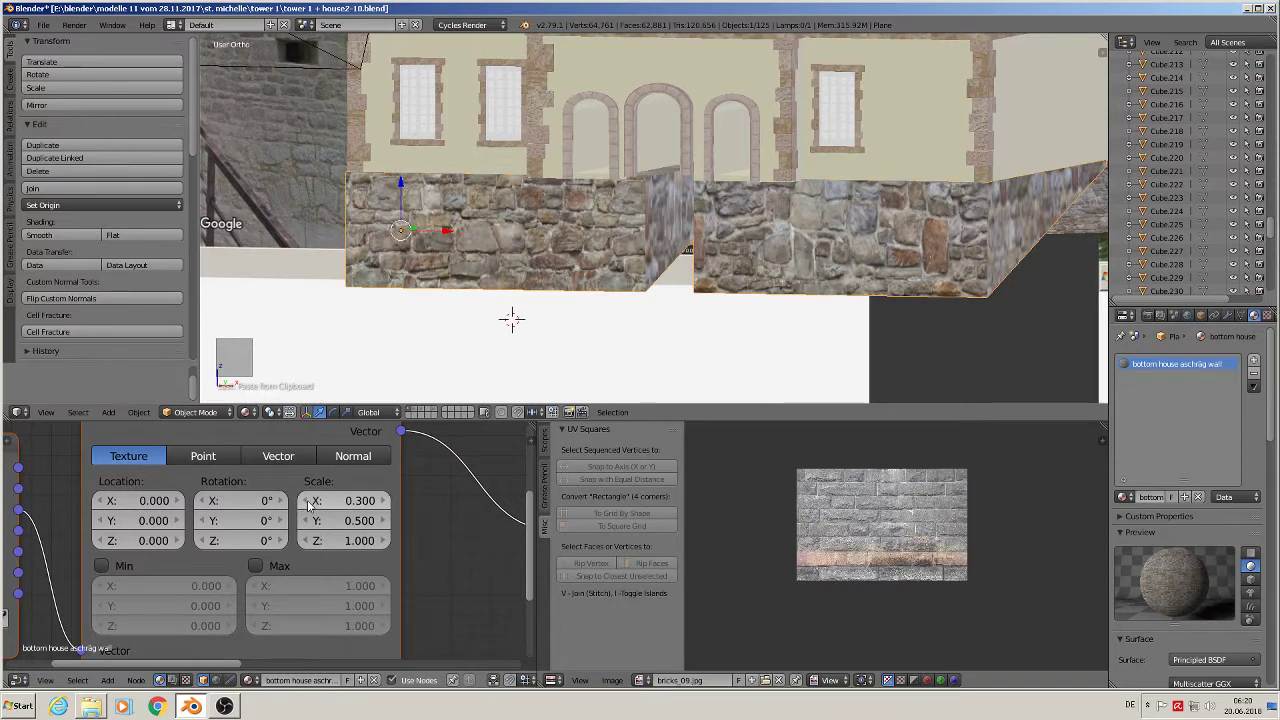
{"action": "left_click", "coordinate": [308, 522]}
{"action": "left_click", "coordinate": [308, 522]}
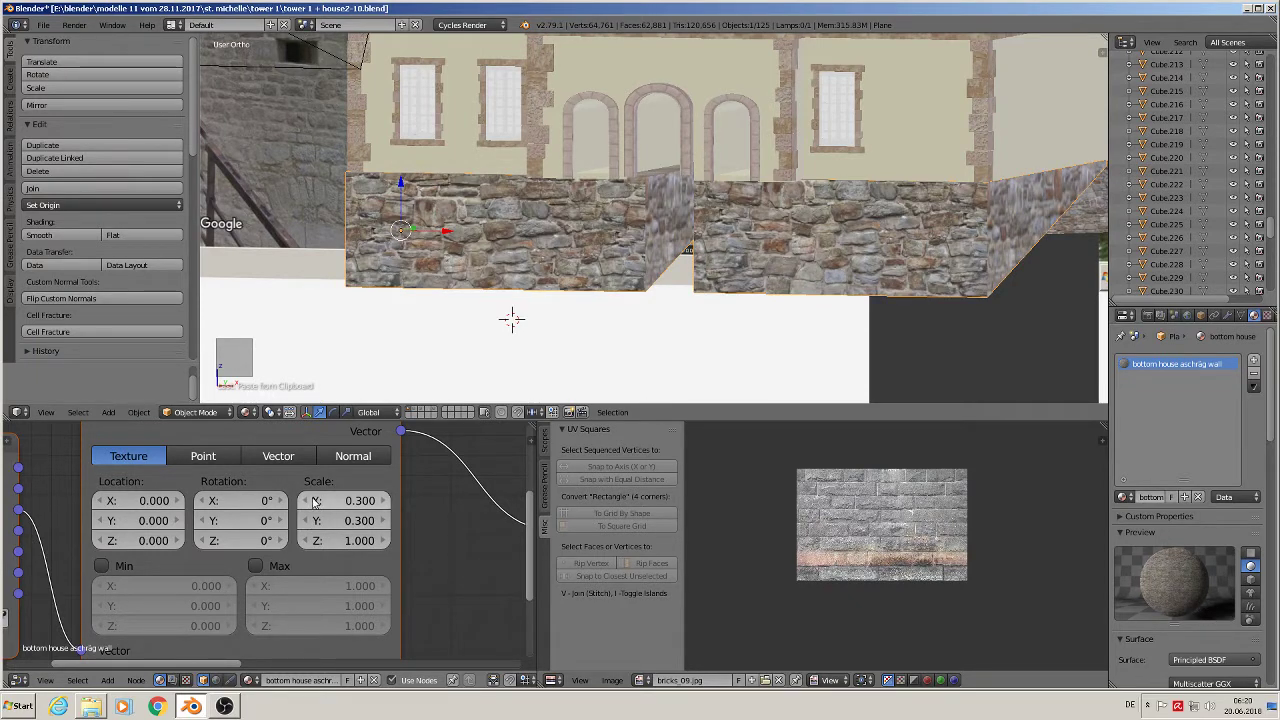
{"action": "left_click", "coordinate": [308, 503]}
{"action": "left_click", "coordinate": [311, 521]}
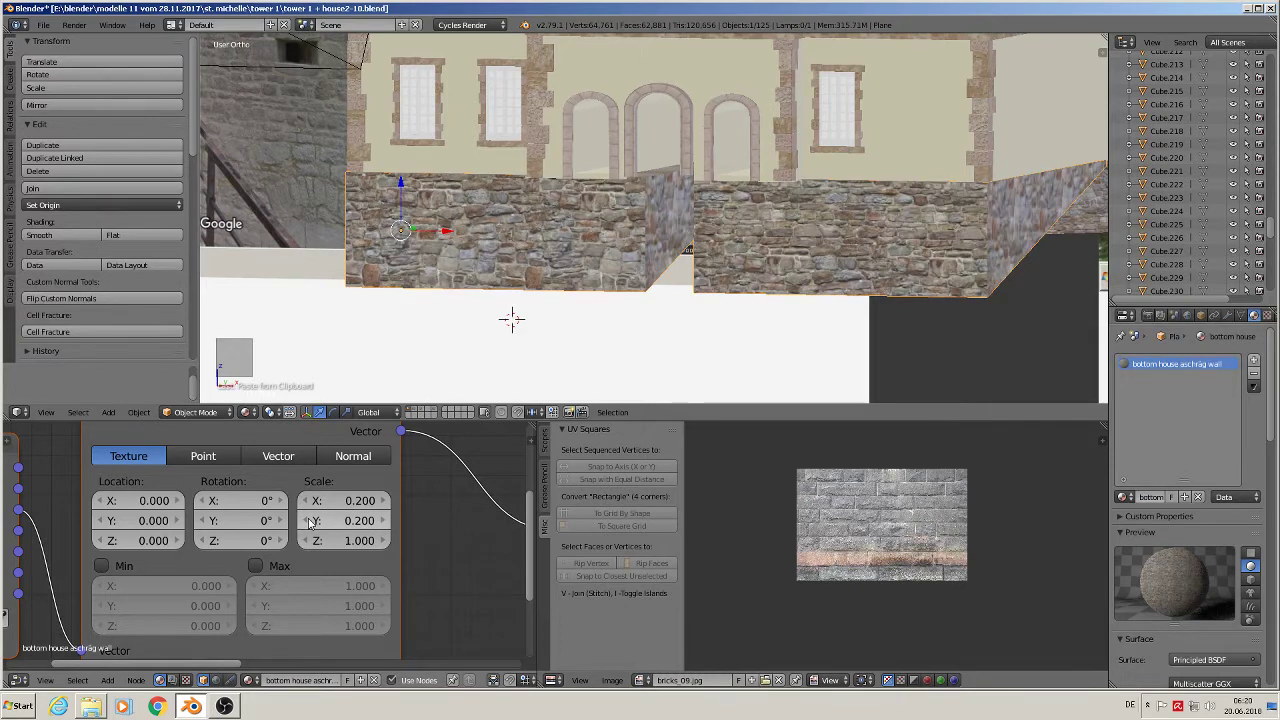
{"action": "left_click", "coordinate": [311, 521]}
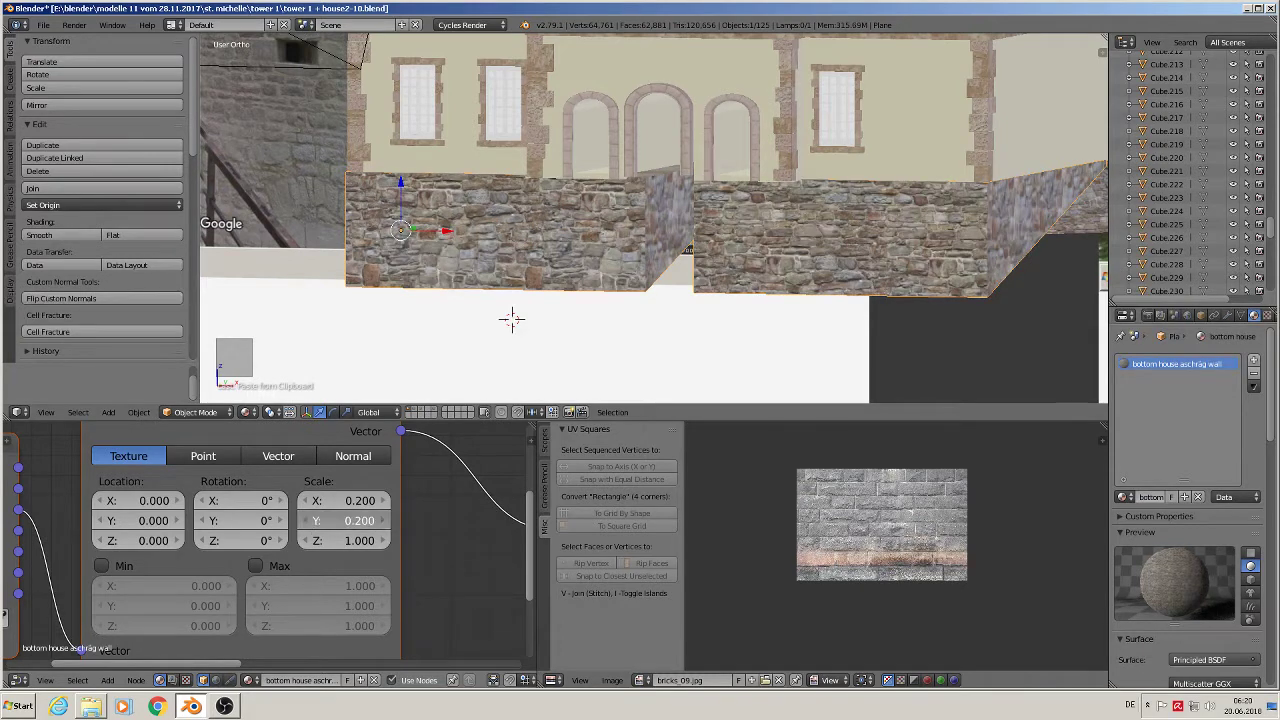
{"action": "left_click", "coordinate": [311, 501]}
Deselect everything and compare the textured base and open passage with the street-level reference photo of the arched gate
{"action": "middle_click_drag", "start_coordinate": [620, 288], "coordinate": [646, 305]}
{"action": "key", "text": "Tab"}
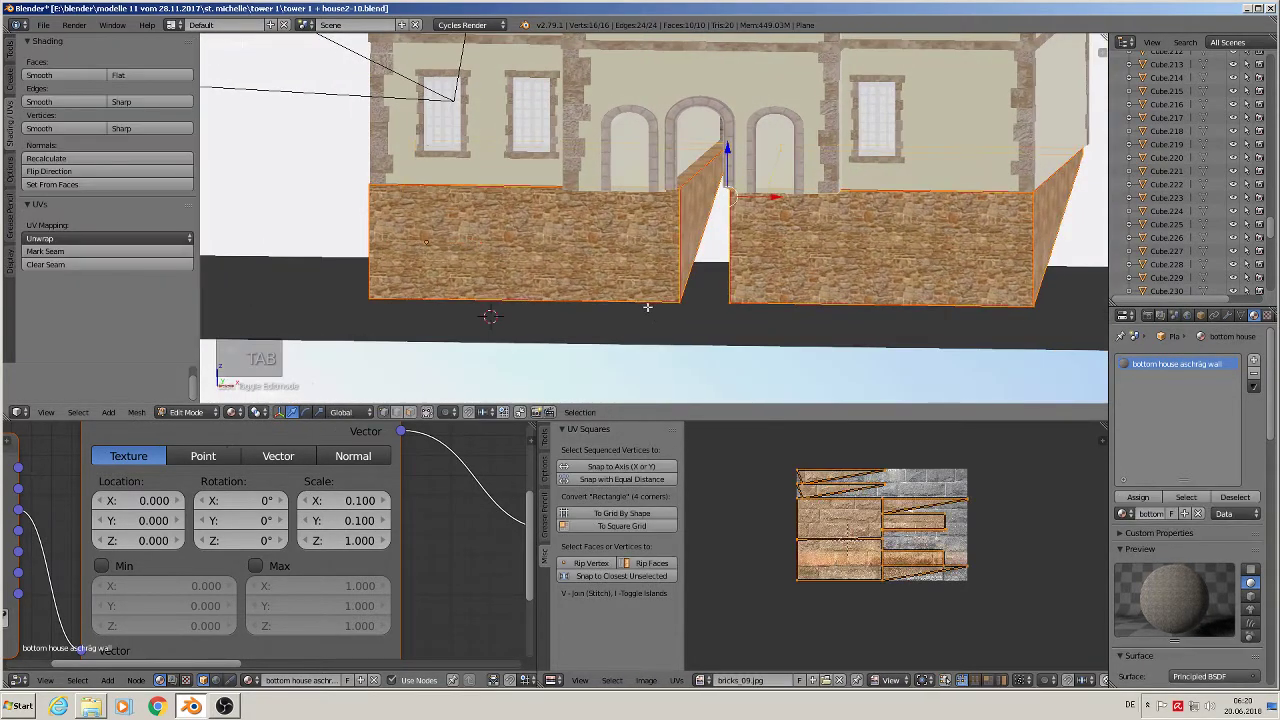
{"action": "key", "text": "Tab"}
{"action": "key", "text": "a"}
{"action": "key", "text": "a"}
{"action": "key", "text": "a"}
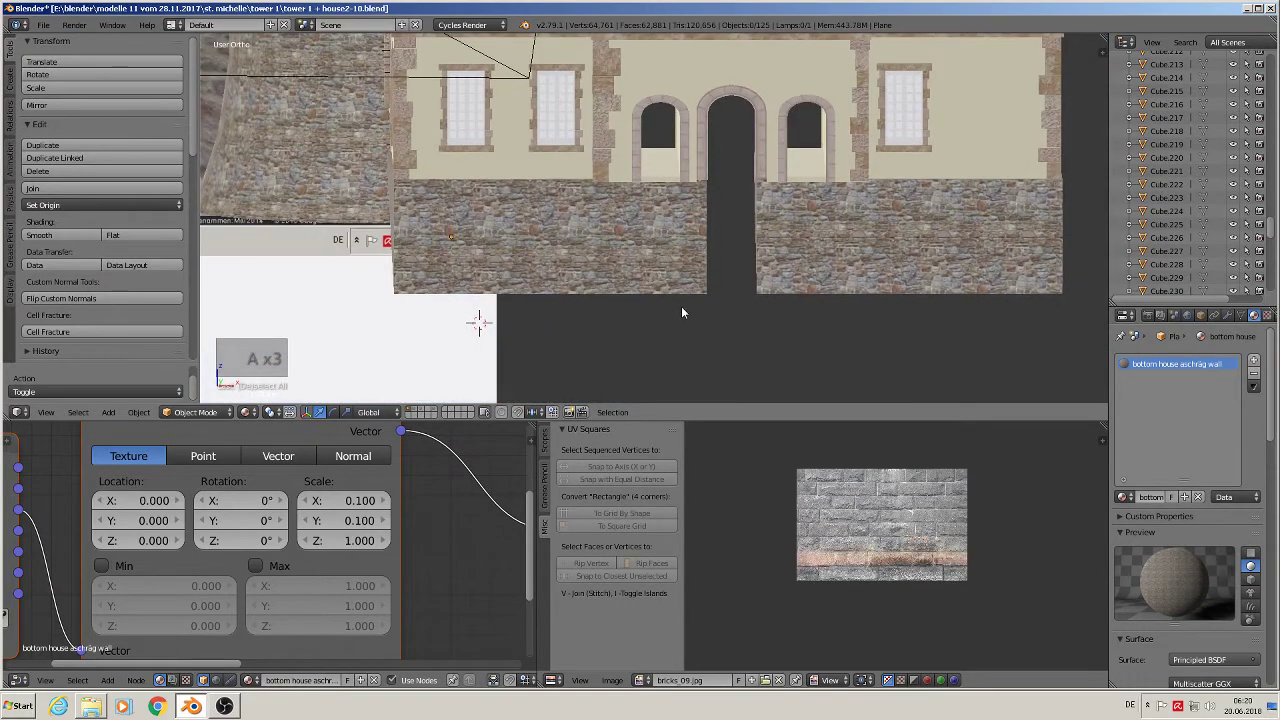
{"action": "scroll", "coordinate": [681, 312], "scroll_direction": "down", "scroll_amount": 3}
{"action": "scroll", "coordinate": [682, 311], "scroll_direction": "down", "scroll_amount": 3}
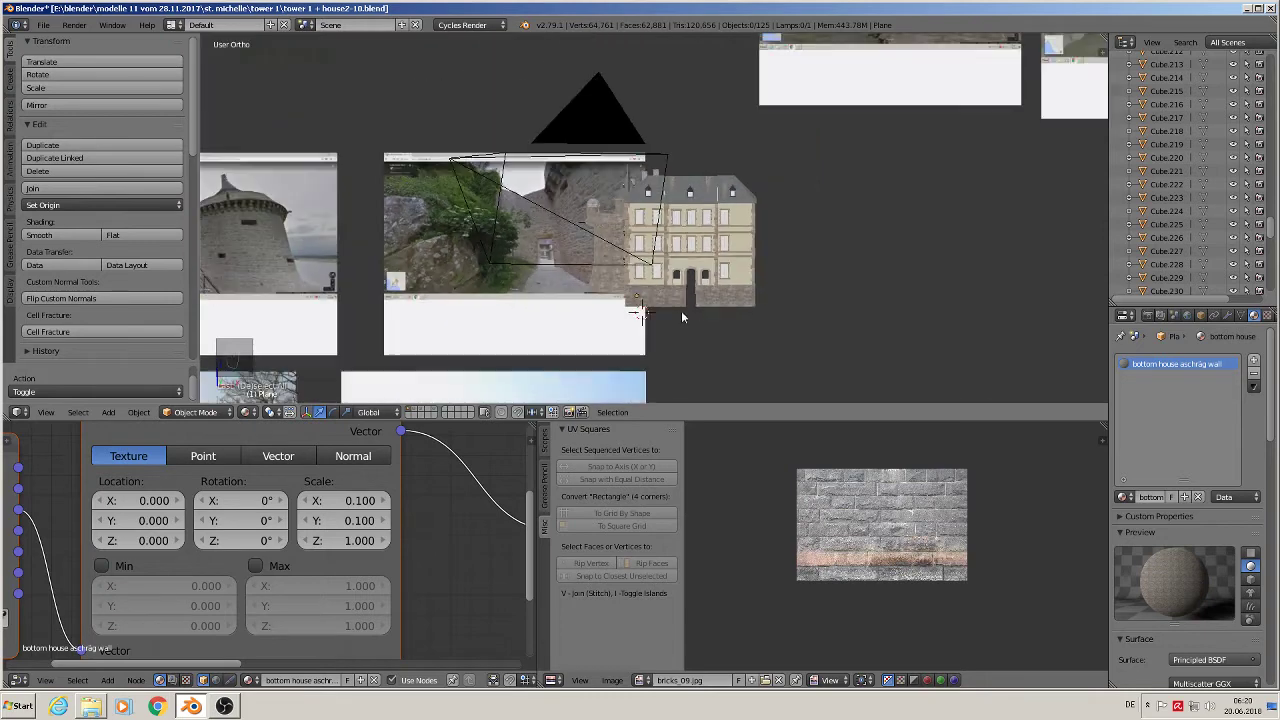
{"action": "middle_click_drag", "start_coordinate": [814, 266], "coordinate": [474, 132], "text": "shift"}
{"action": "scroll", "coordinate": [570, 190], "scroll_direction": "up", "scroll_amount": 4}
{"action": "scroll", "coordinate": [573, 182], "scroll_direction": "up", "scroll_amount": 2}
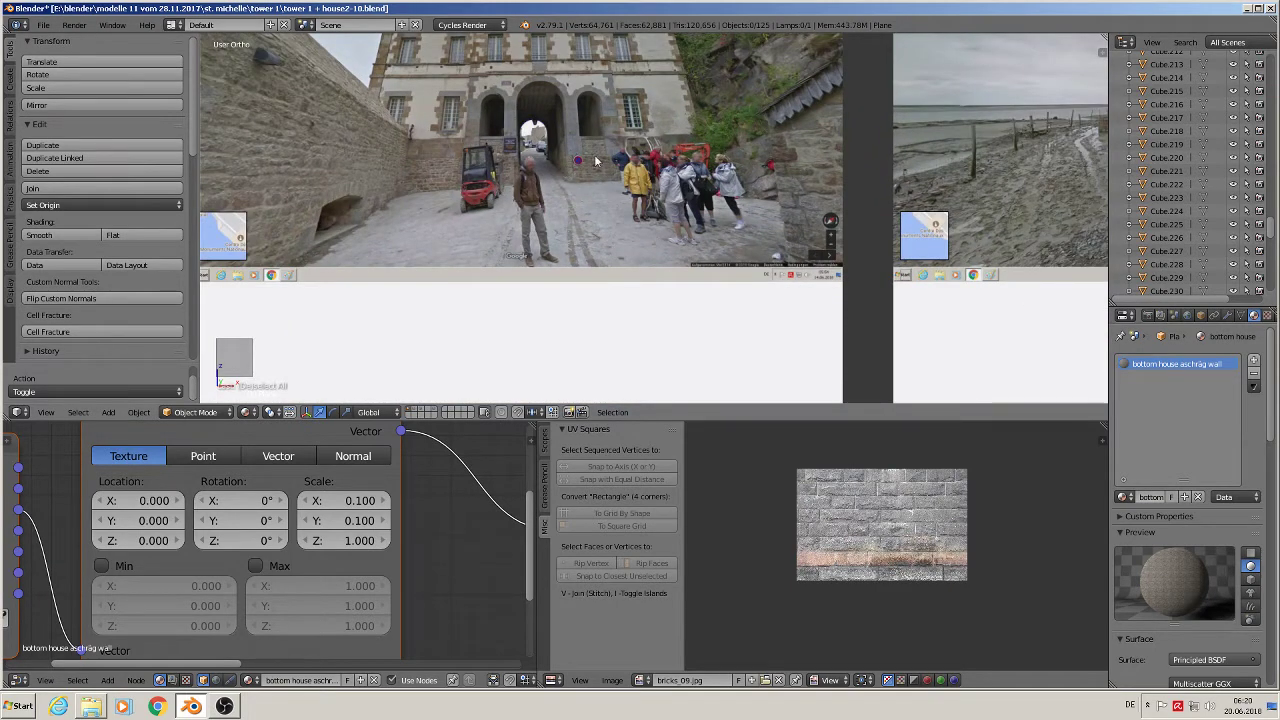
{"action": "scroll", "coordinate": [540, 203], "scroll_direction": "down", "scroll_amount": 5}
{"action": "middle_click_drag", "start_coordinate": [428, 331], "coordinate": [674, 101], "text": "shift"}
{"action": "scroll", "coordinate": [600, 368], "scroll_direction": "up", "scroll_amount": 6}
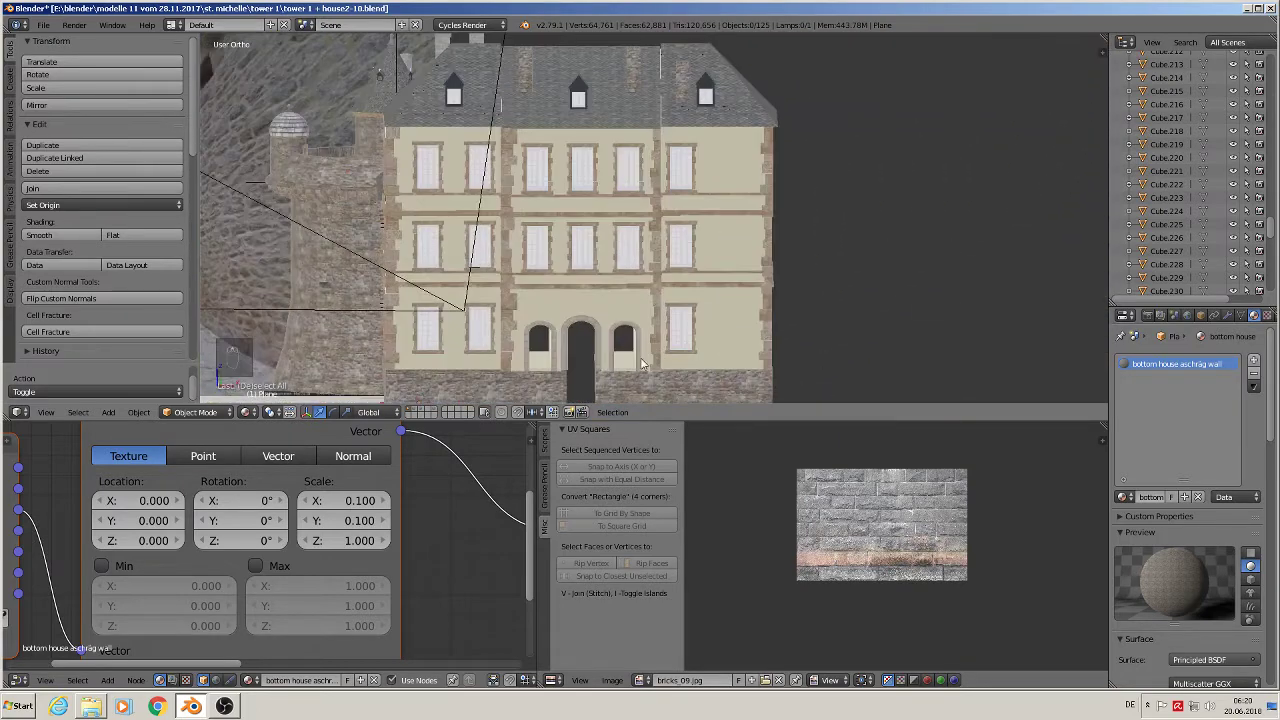
Fill a sloping floor face between the two base blocks' facing passage edges beneath the central arch
{"action": "middle_click_drag", "start_coordinate": [642, 370], "coordinate": [768, 130], "text": "shift"}
{"action": "scroll", "coordinate": [769, 129], "scroll_direction": "up", "scroll_amount": 3}
{"action": "middle_click_drag", "start_coordinate": [712, 218], "coordinate": [608, 167]}
{"action": "scroll", "coordinate": [674, 208], "scroll_direction": "up", "scroll_amount": 1}
{"action": "scroll", "coordinate": [660, 184], "scroll_direction": "up", "scroll_amount": 1}
{"action": "key", "text": "Tab"}
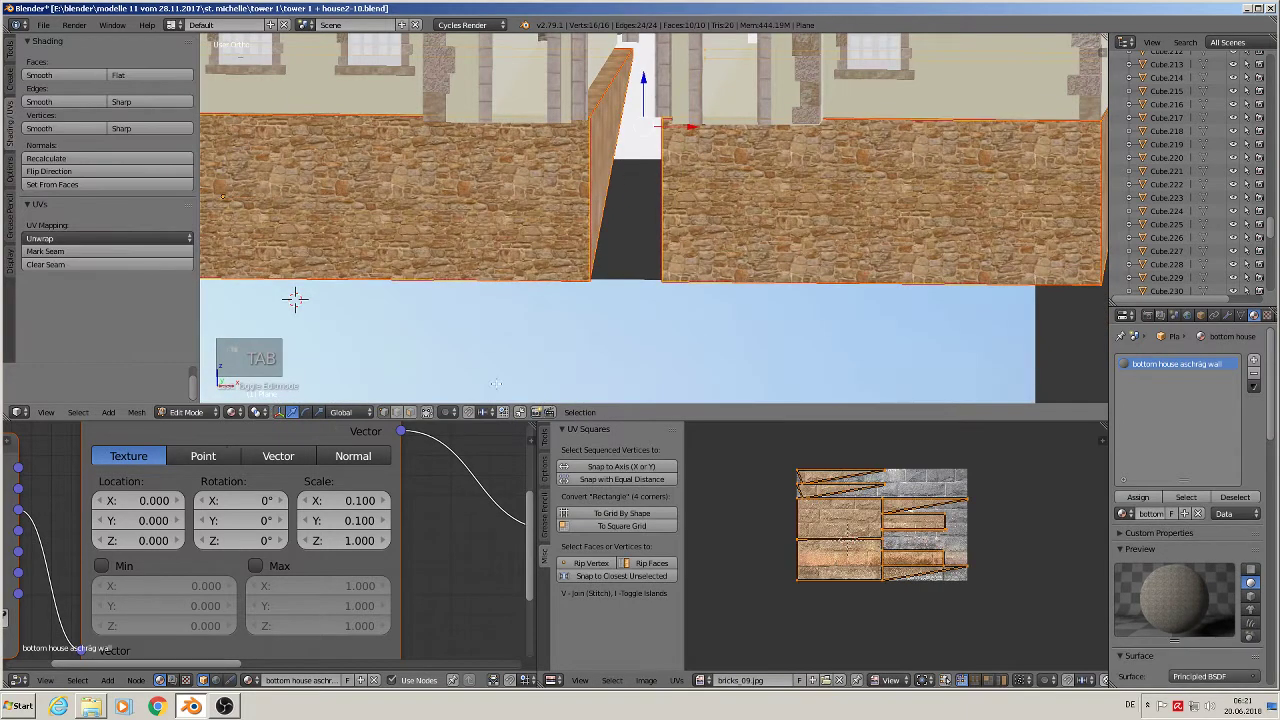
{"action": "right_click", "coordinate": [607, 192]}
{"action": "middle_click_drag", "start_coordinate": [659, 226], "coordinate": [660, 200]}
{"action": "right_click", "coordinate": [691, 189], "text": "shift"}
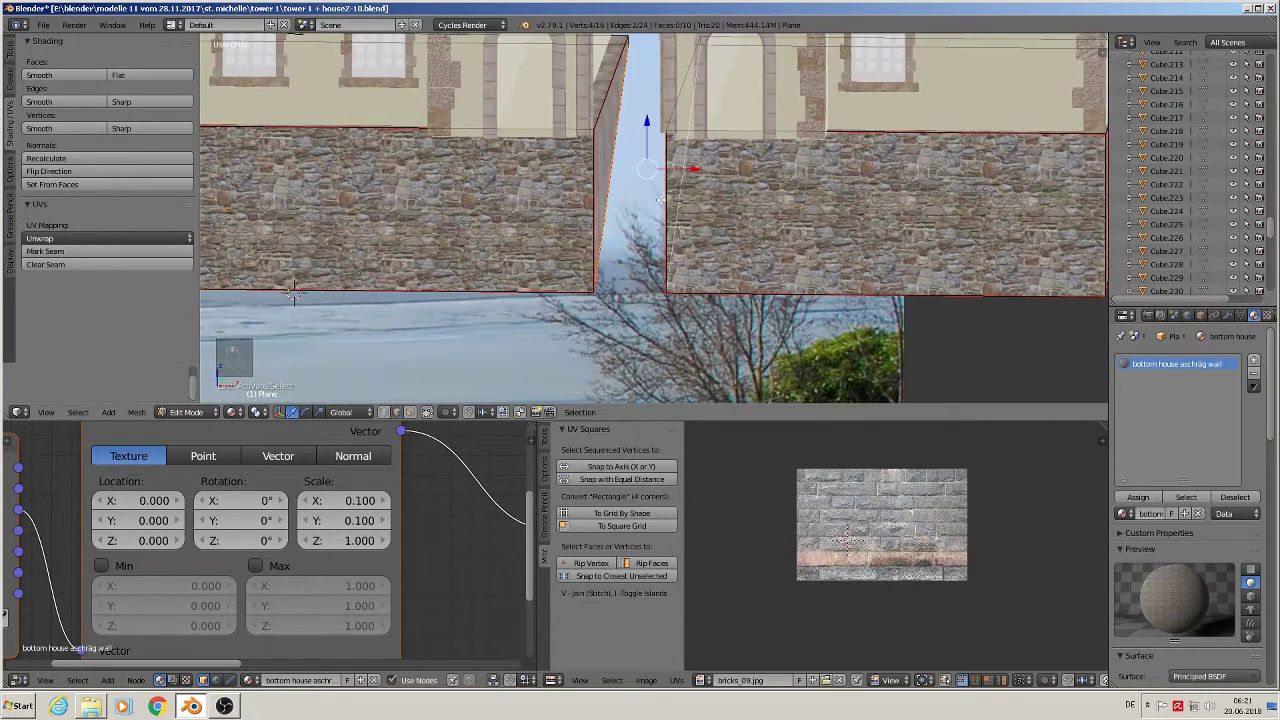
{"action": "key", "text": "f"}
Add a second material named "way thrpough bouse bottem", assign it to the passage floor face, and return to Object Mode
{"action": "scroll", "coordinate": [661, 200], "scroll_direction": "down", "scroll_amount": 3}
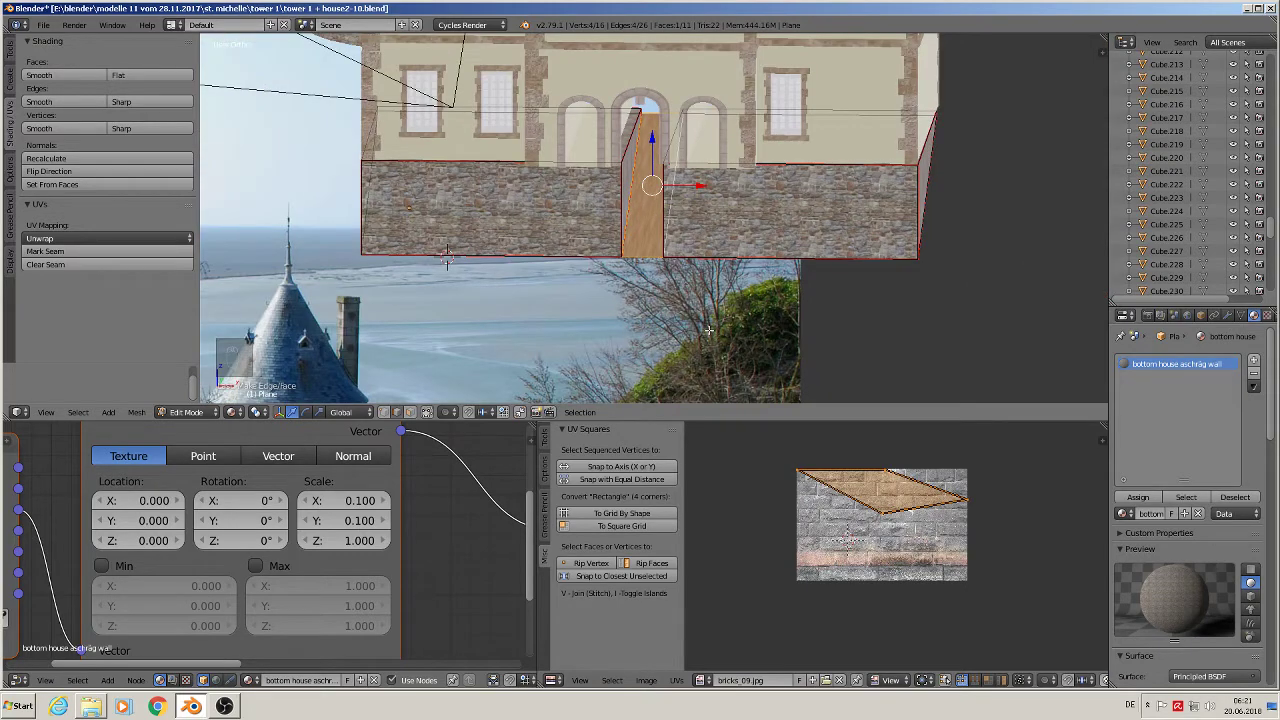
{"action": "left_click", "coordinate": [1254, 365]}
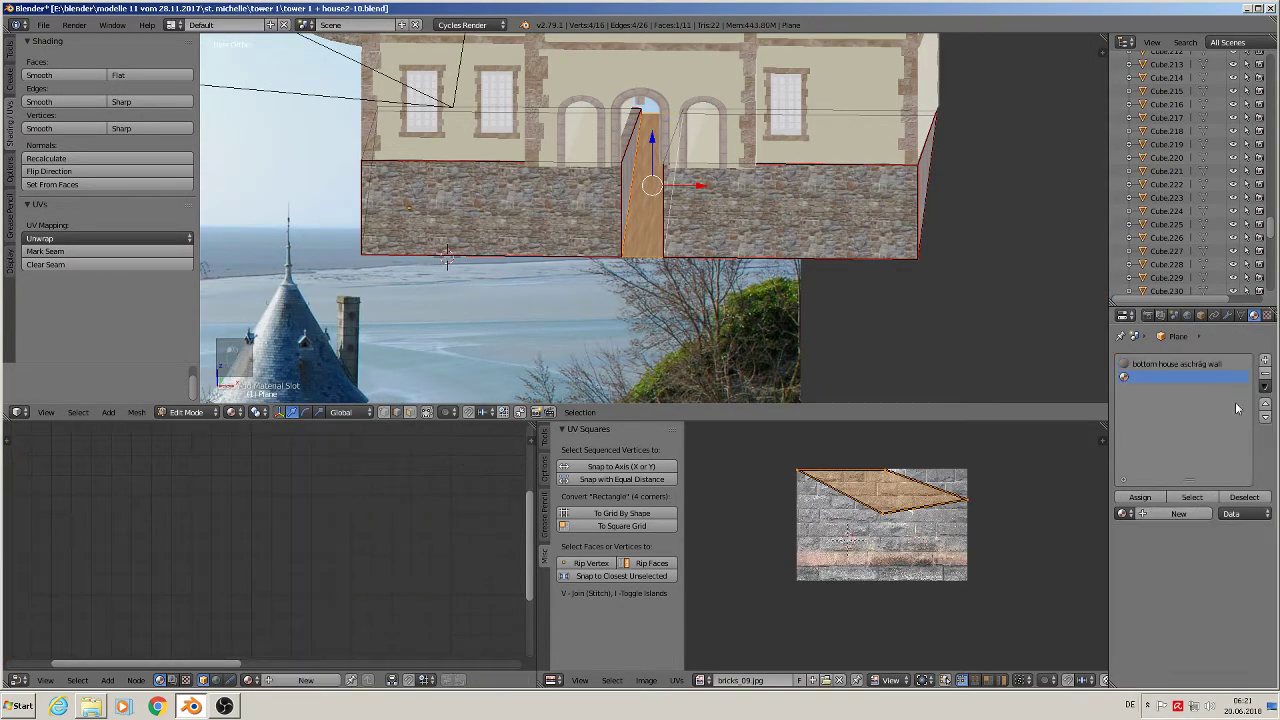
{"action": "left_click", "coordinate": [1150, 514]}
{"action": "left_click", "coordinate": [1150, 514]}
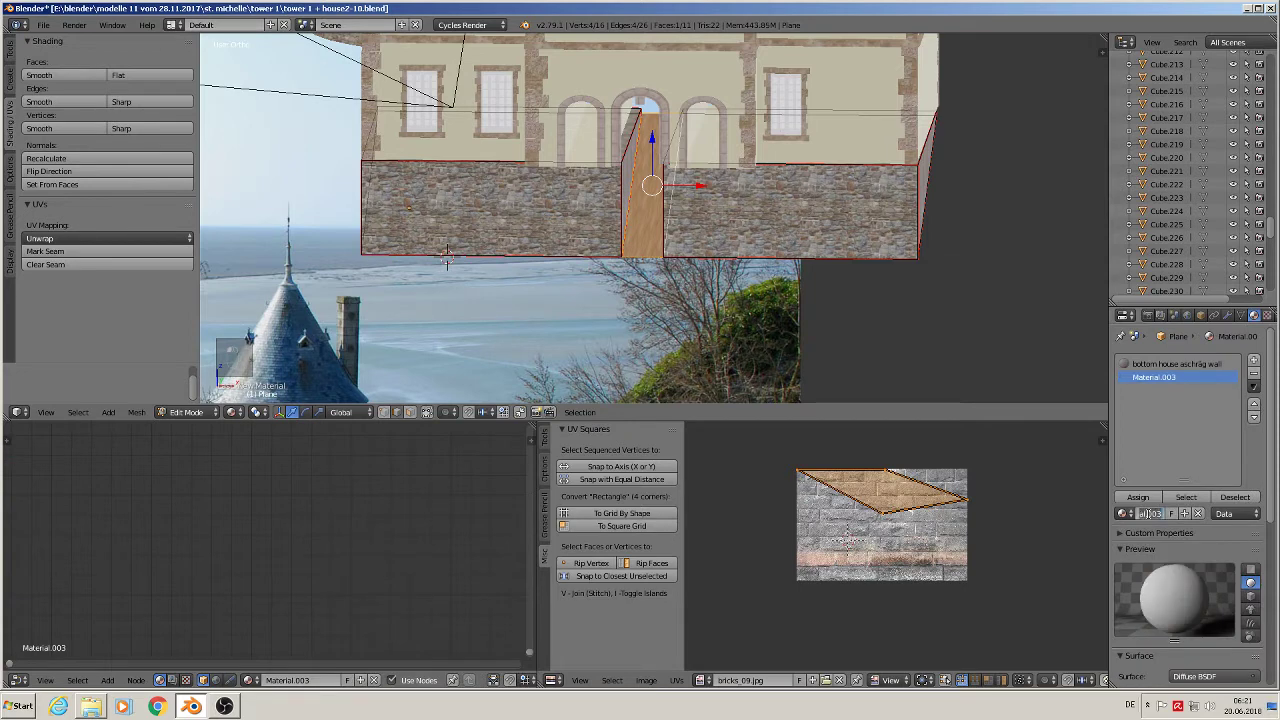
{"action": "type", "text": "way to do"}
{"action": "type", "text": "tt"}
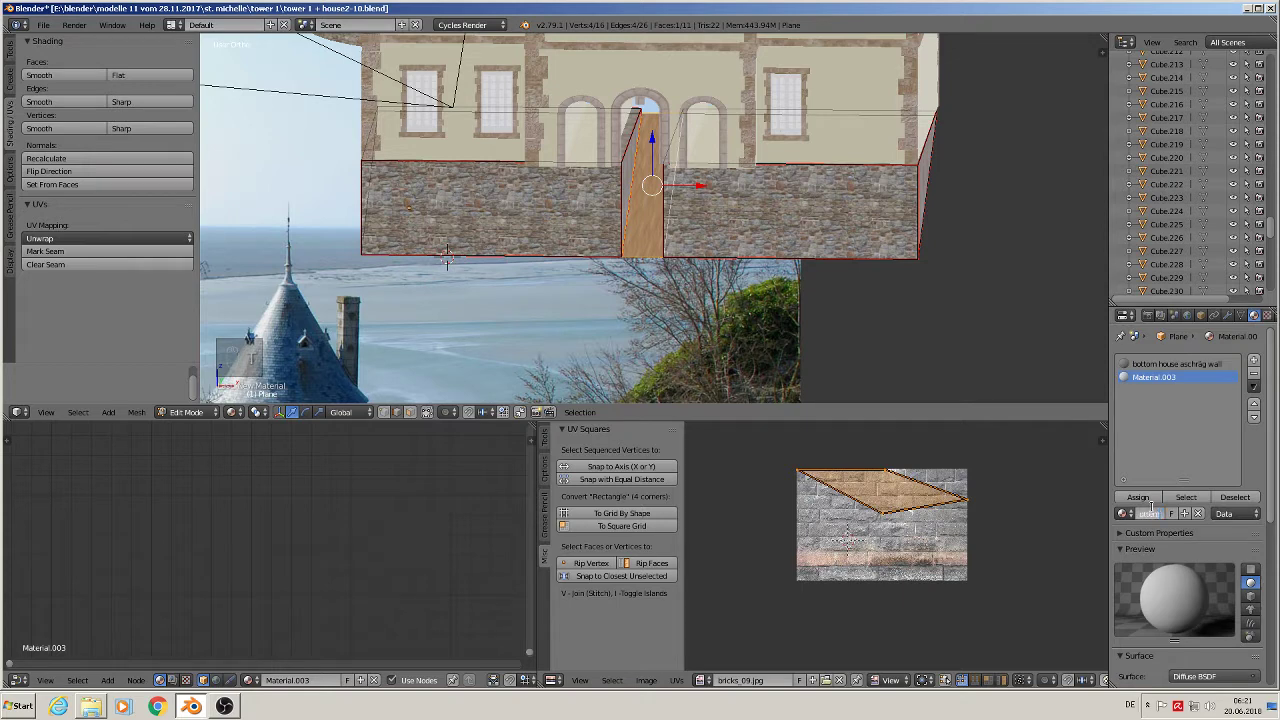
{"action": "key", "text": "Return"}
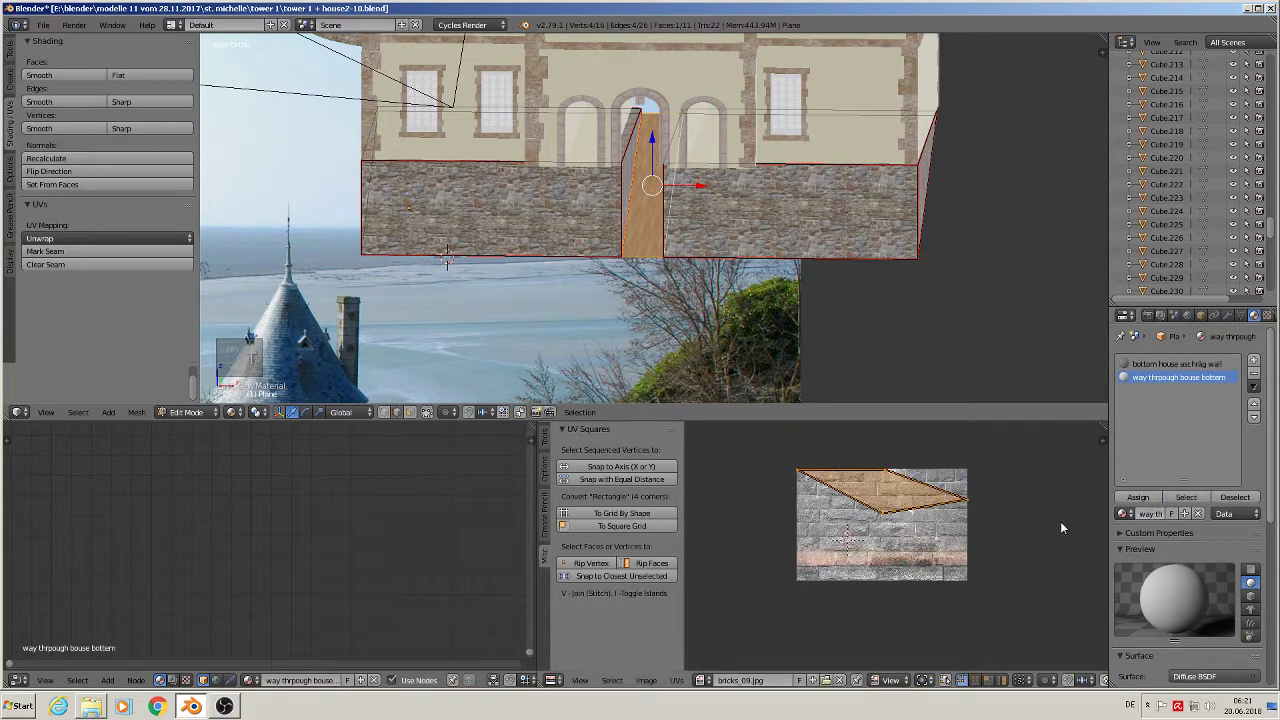
{"action": "left_click", "coordinate": [1138, 497]}
{"action": "key", "text": "Tab"}
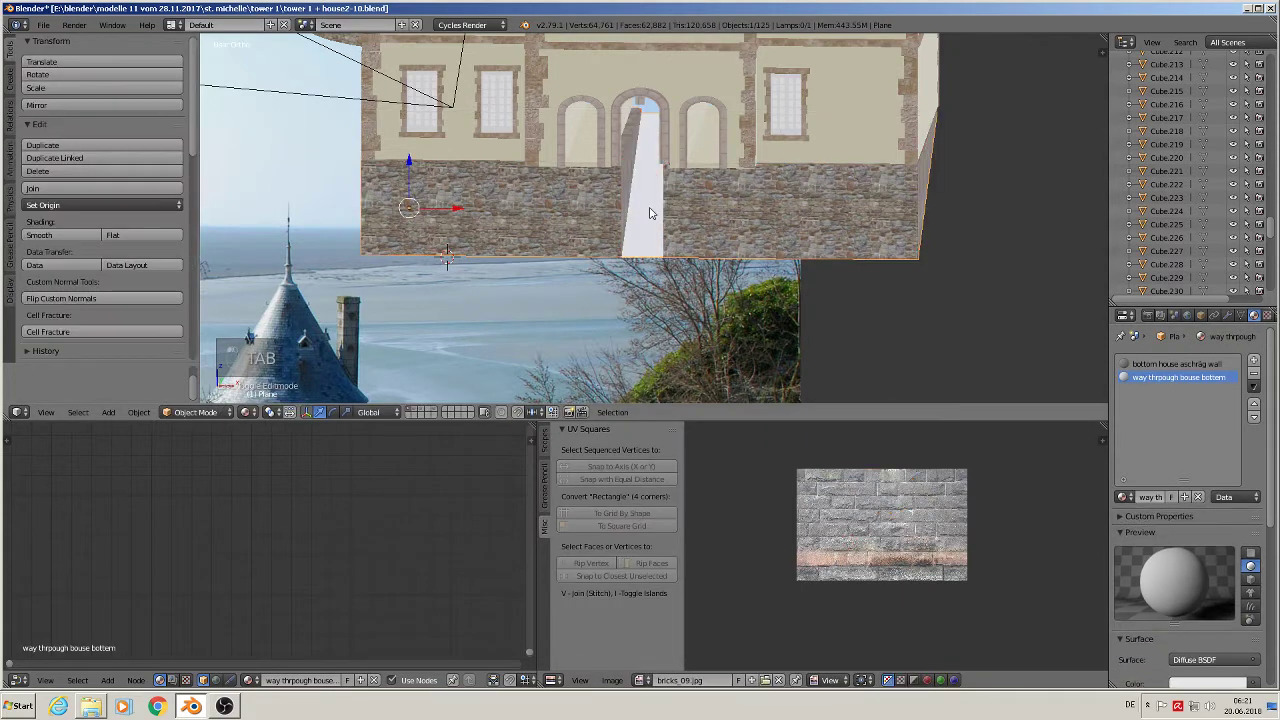
Deselect all objects and save the gatehouse scene file
{"action": "middle_click_drag", "start_coordinate": [650, 210], "coordinate": [652, 198]}
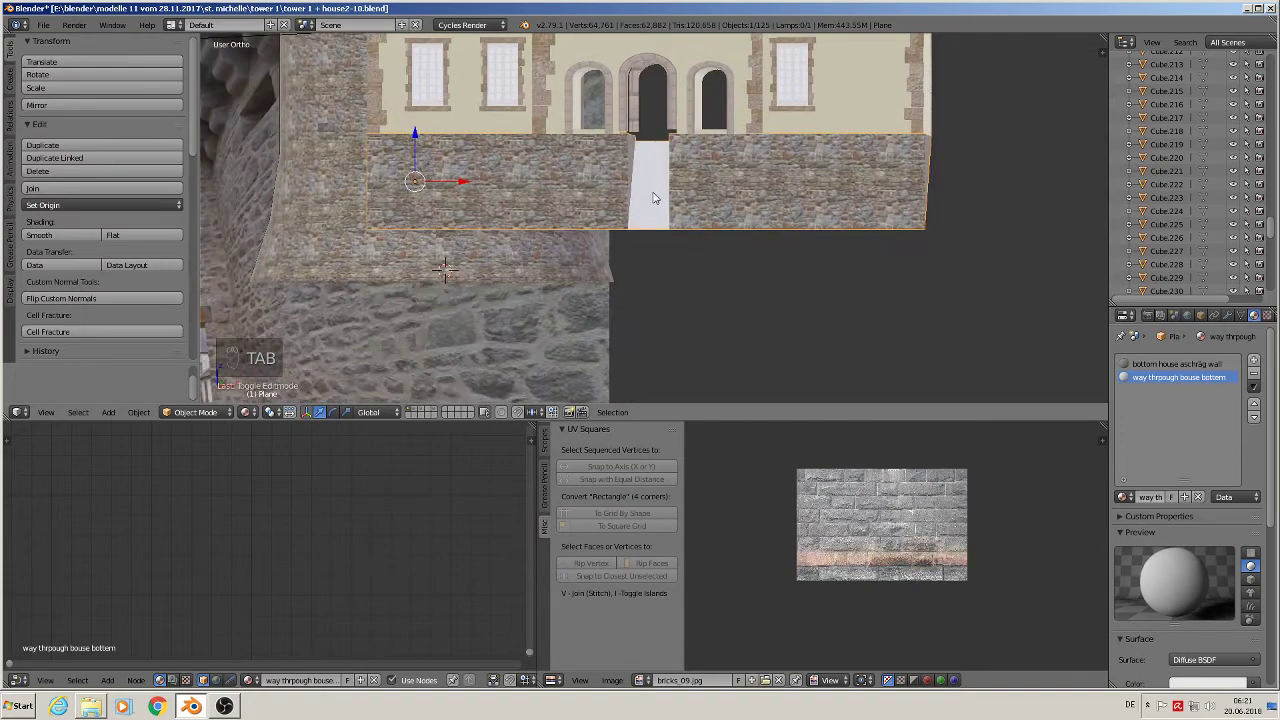
{"action": "scroll", "coordinate": [652, 198], "scroll_direction": "down", "scroll_amount": 6}
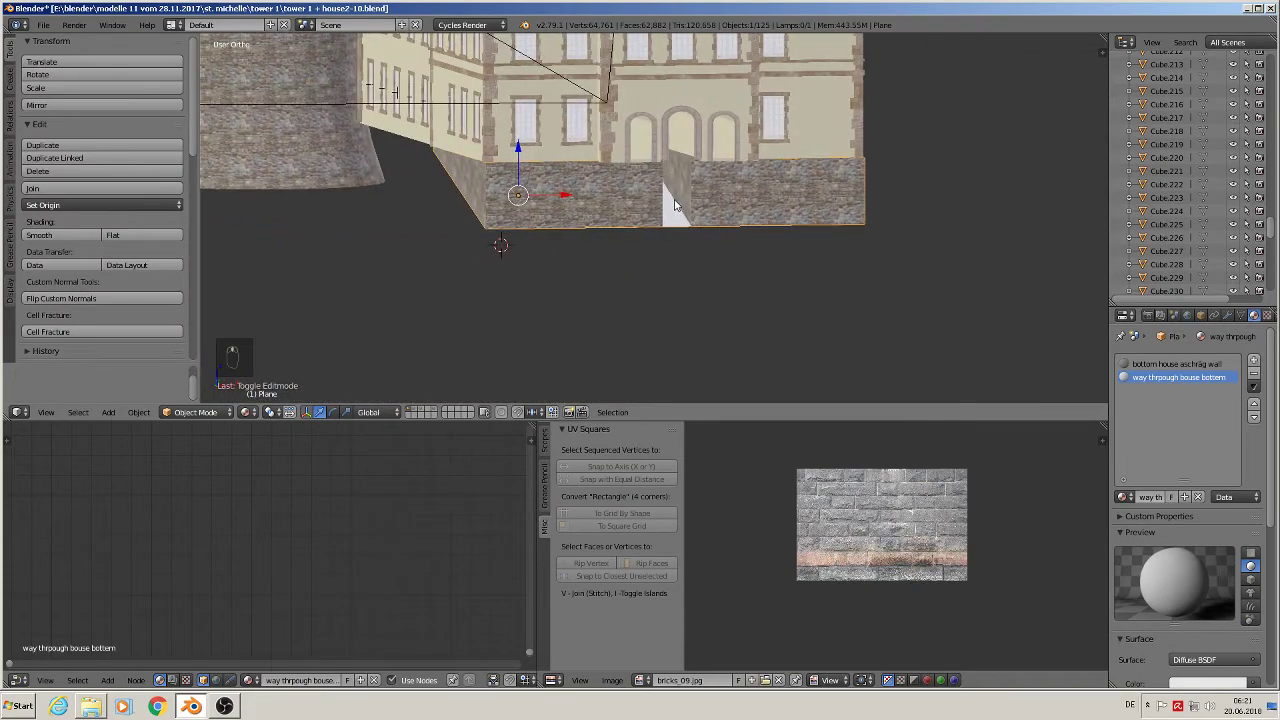
{"action": "key", "text": "Tab"}
{"action": "key", "text": "Tab"}
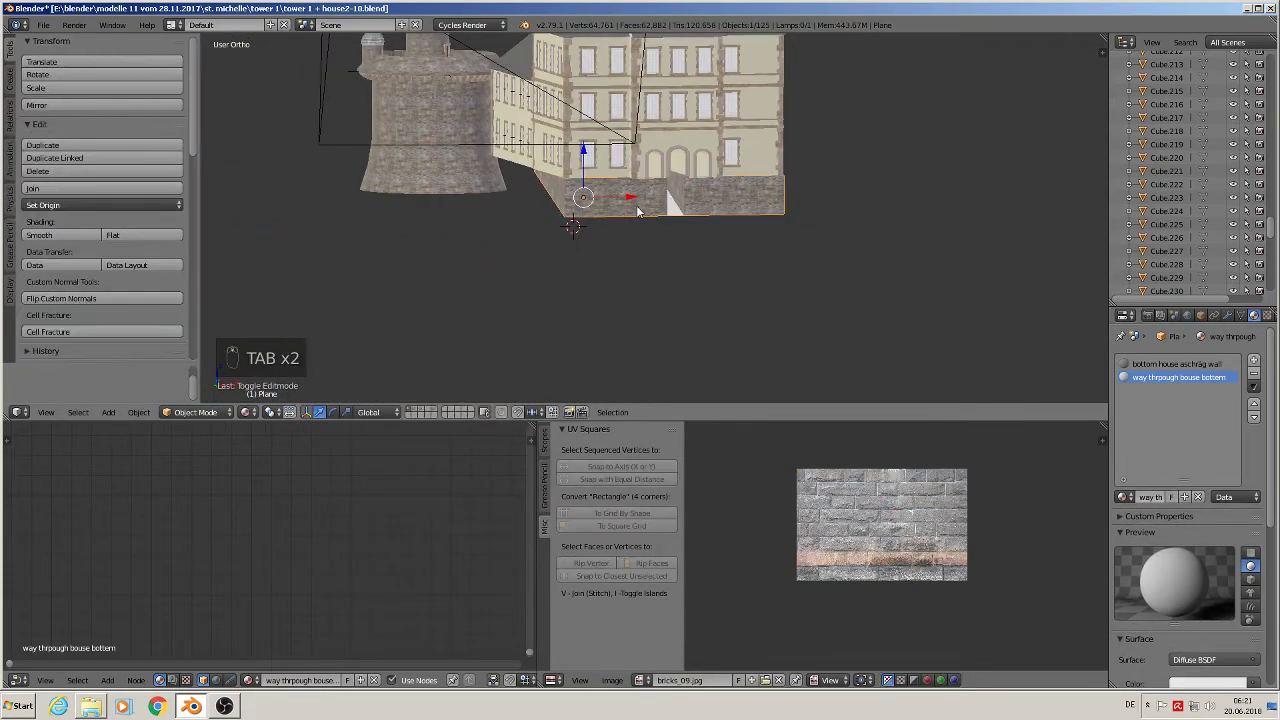
{"action": "key", "text": "a"}
{"action": "key", "text": "a"}
{"action": "key", "text": "a"}
{"action": "left_click", "coordinate": [43, 24]}
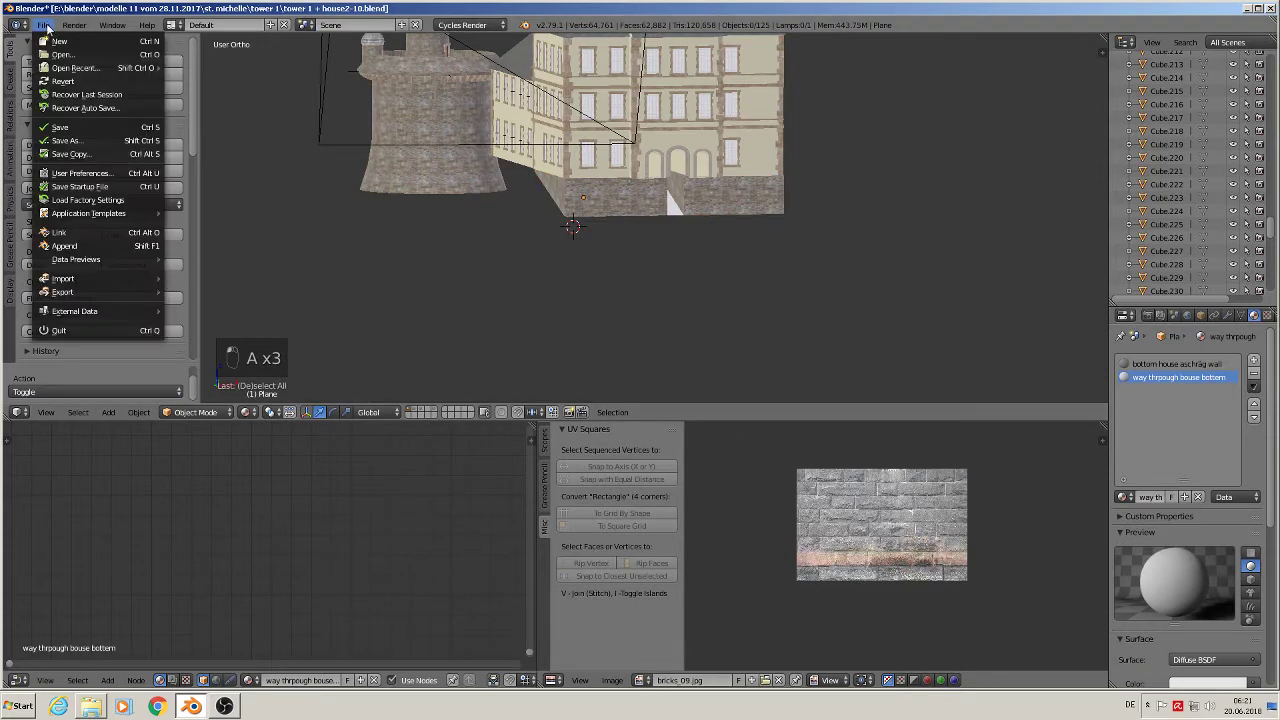
{"action": "left_click", "coordinate": [75, 125]}
Examine the street-level reference photos around the gatehouse for the low walled structure standing in front of it
{"action": "scroll", "coordinate": [873, 266], "scroll_direction": "down", "scroll_amount": 4}
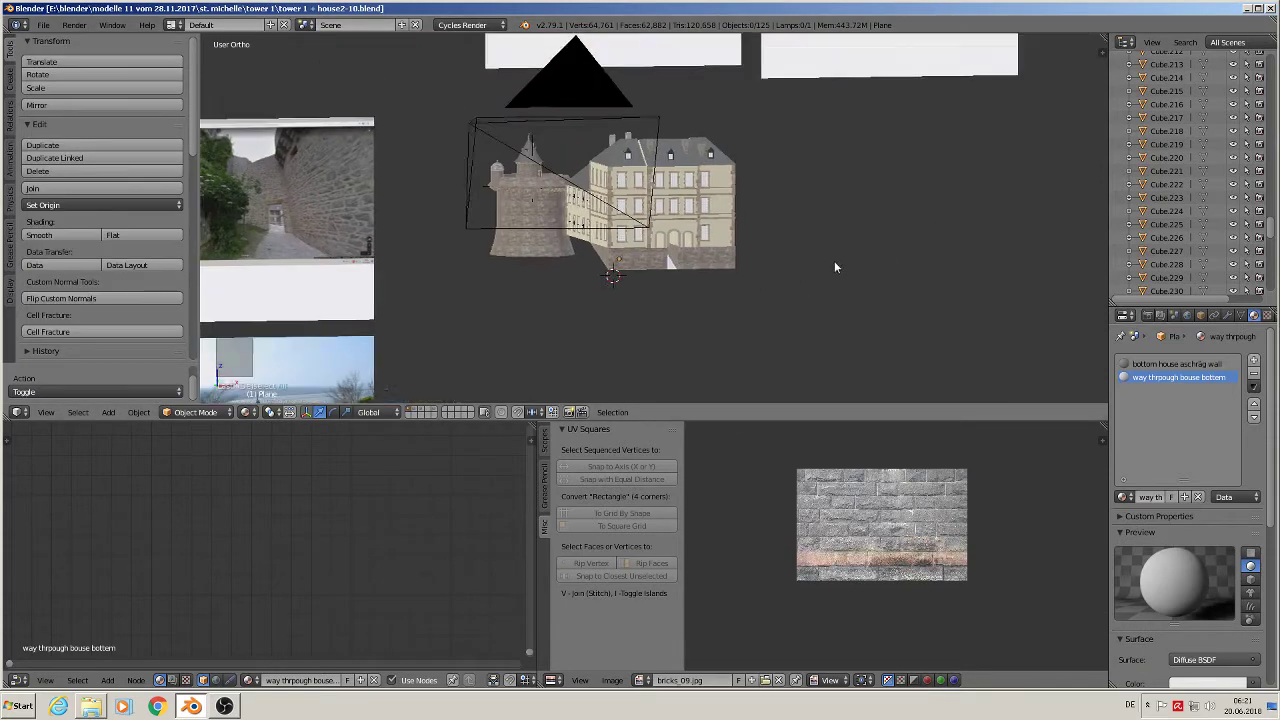
{"action": "scroll", "coordinate": [547, 296], "scroll_direction": "up", "scroll_amount": 5}
{"action": "middle_click_drag", "start_coordinate": [590, 213], "coordinate": [843, 395], "text": "shift"}
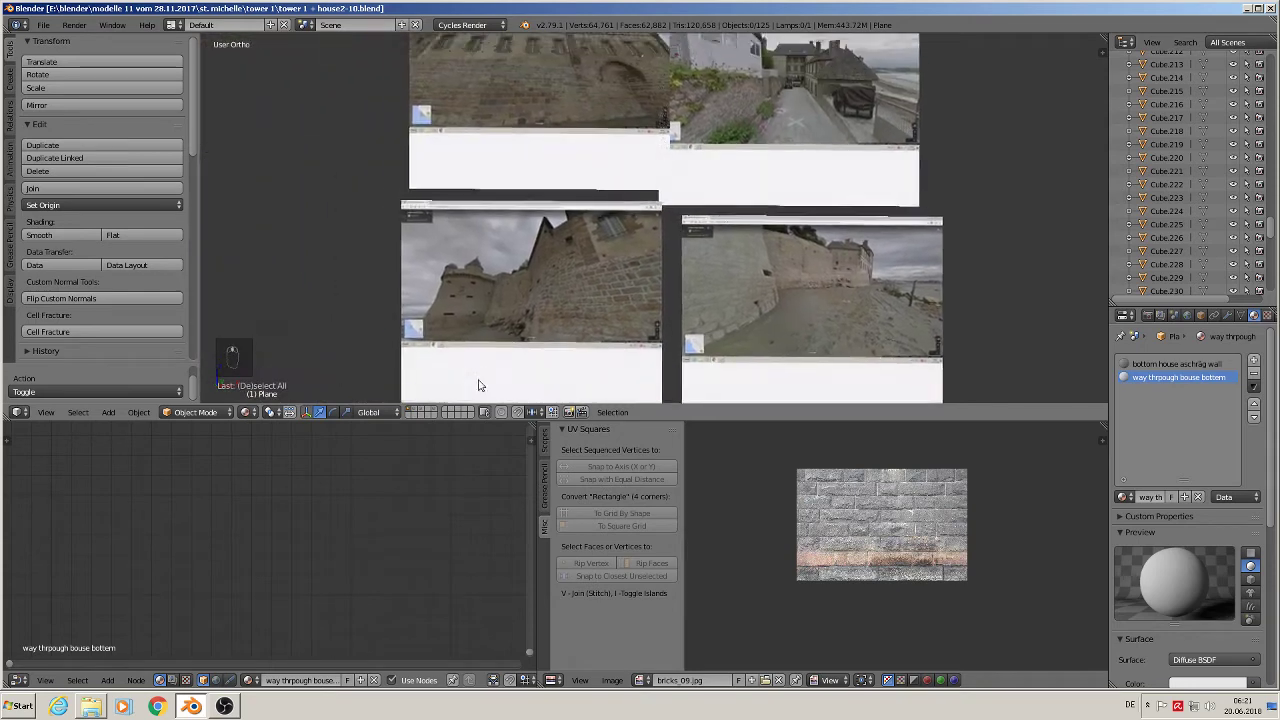
{"action": "scroll", "coordinate": [540, 325], "scroll_direction": "down", "scroll_amount": 3}
{"action": "scroll", "coordinate": [571, 227], "scroll_direction": "down", "scroll_amount": 1}
{"action": "middle_click_drag", "start_coordinate": [700, 113], "coordinate": [720, 143], "text": "shift"}
{"action": "scroll", "coordinate": [679, 214], "scroll_direction": "up", "scroll_amount": 8}
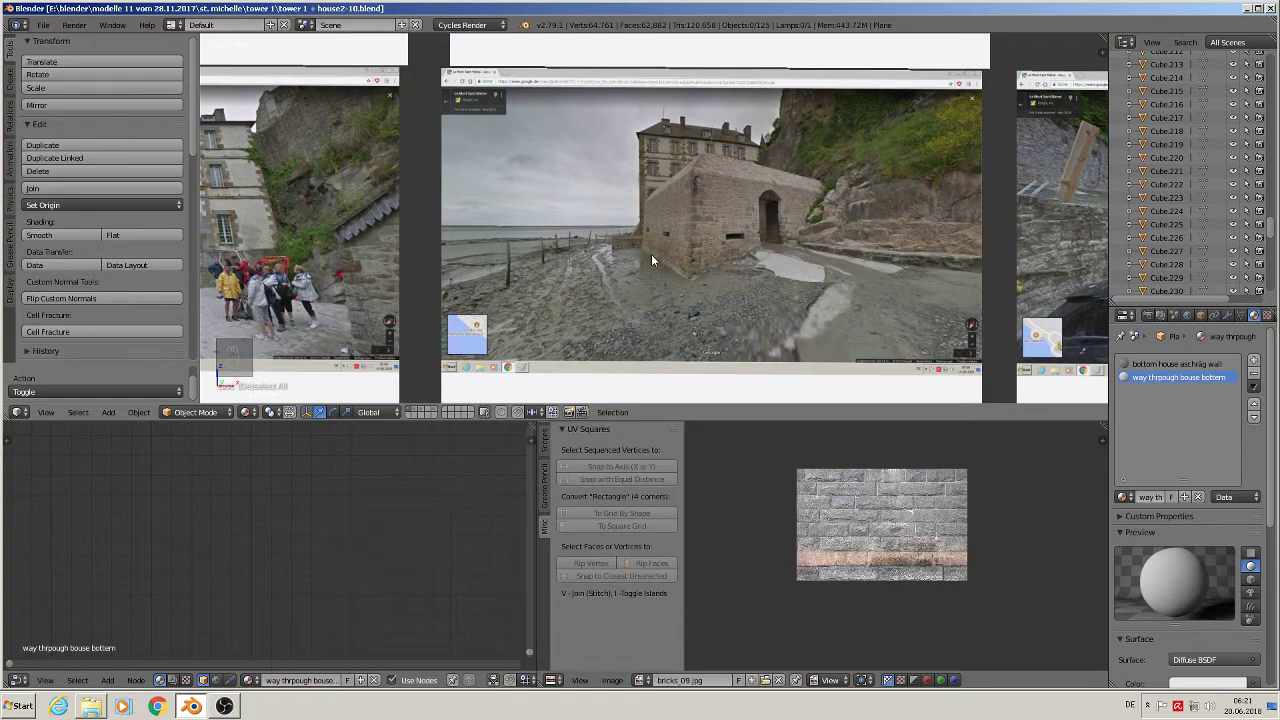
{"action": "scroll", "coordinate": [651, 254], "scroll_direction": "down", "scroll_amount": 6}
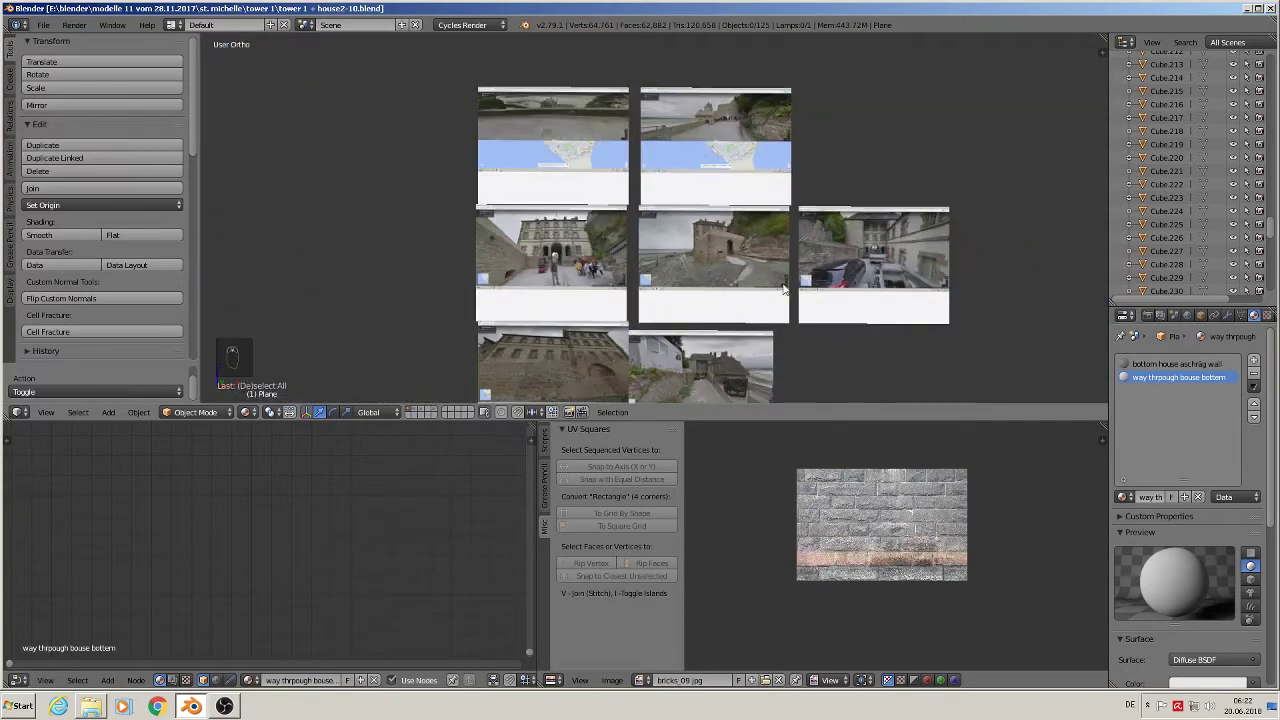
{"action": "middle_click_drag", "start_coordinate": [749, 321], "coordinate": [827, 320], "text": "shift"}
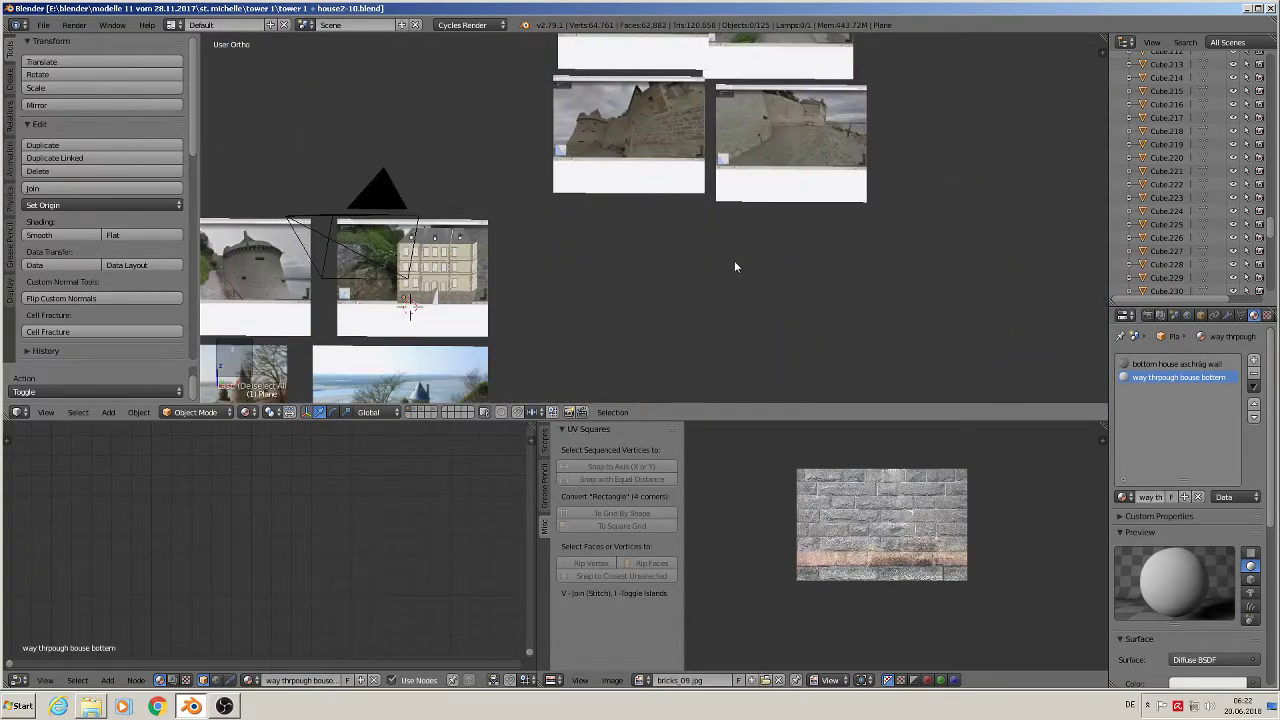
{"action": "middle_click_drag", "start_coordinate": [734, 266], "coordinate": [867, 386]}
{"action": "middle_click_drag", "start_coordinate": [803, 204], "coordinate": [483, 264]}
Add a cube at the front corner of the gatehouse's stone base and scale it down to about 0.093
{"action": "scroll", "coordinate": [483, 258], "scroll_direction": "up", "scroll_amount": 10}
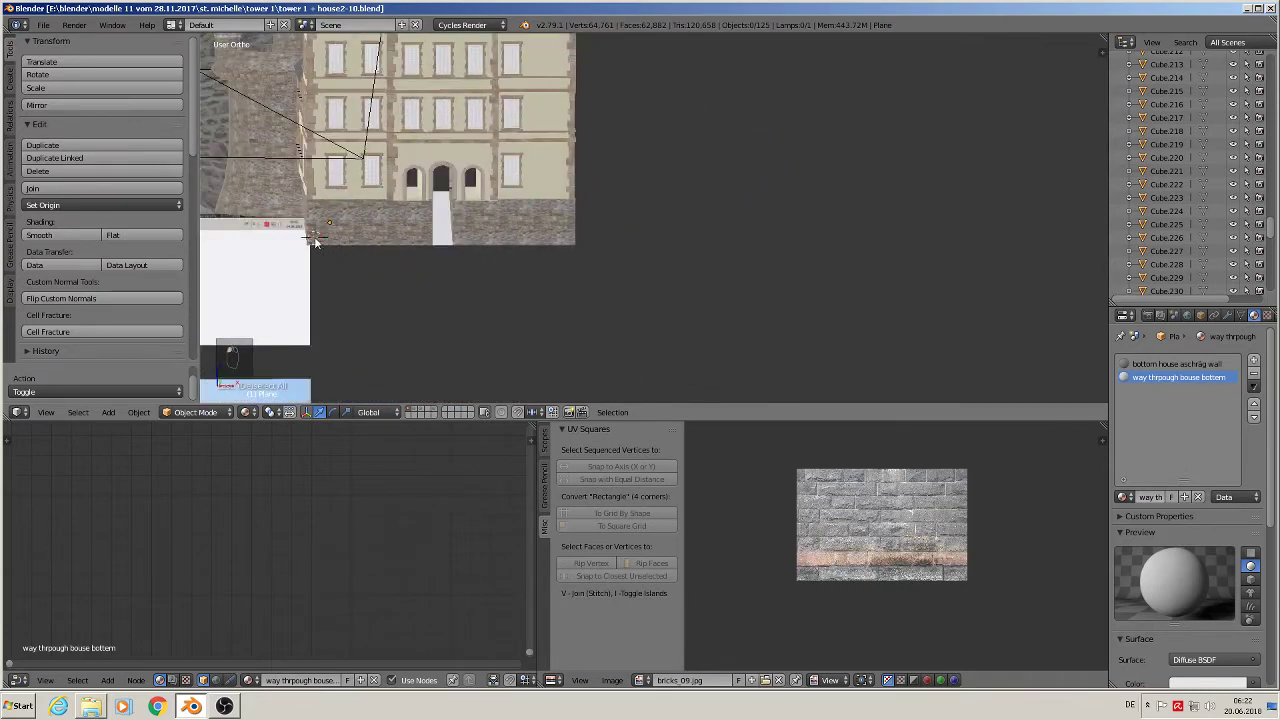
{"action": "left_click", "coordinate": [313, 236]}
{"action": "left_click", "coordinate": [108, 412]}
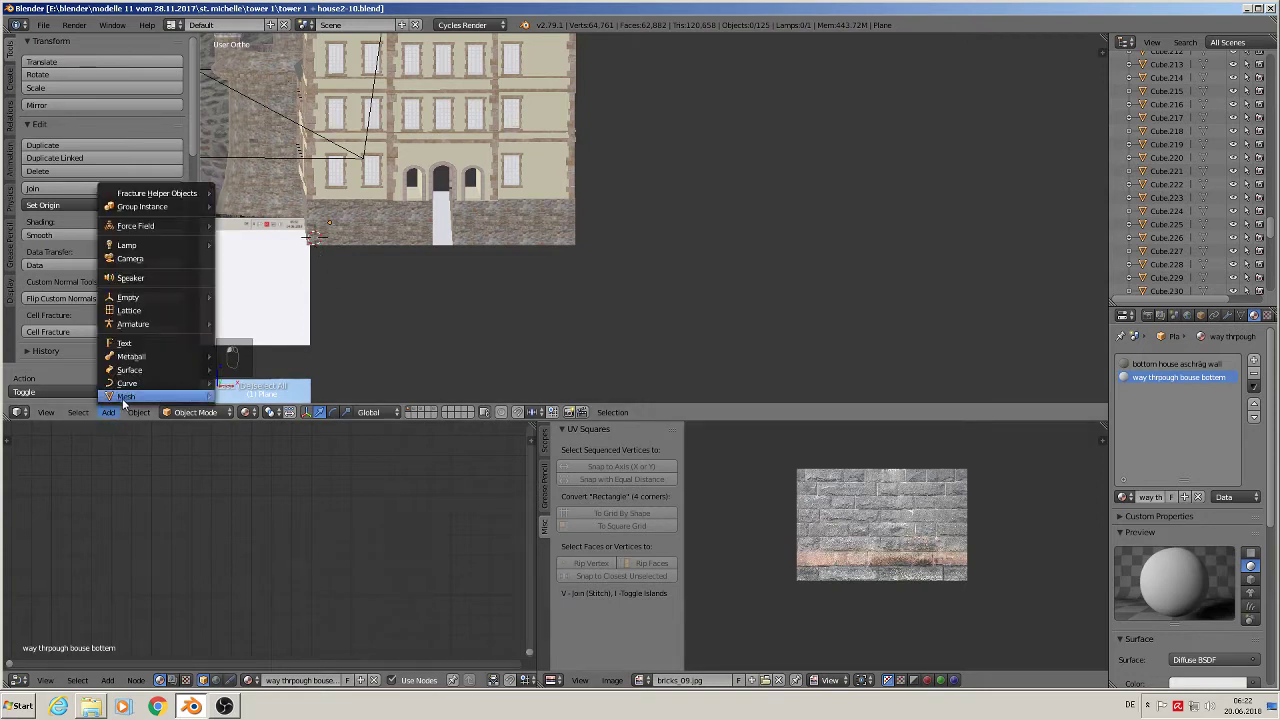
{"action": "mouse_move", "coordinate": [126, 400]}
{"action": "left_click", "coordinate": [275, 92]}
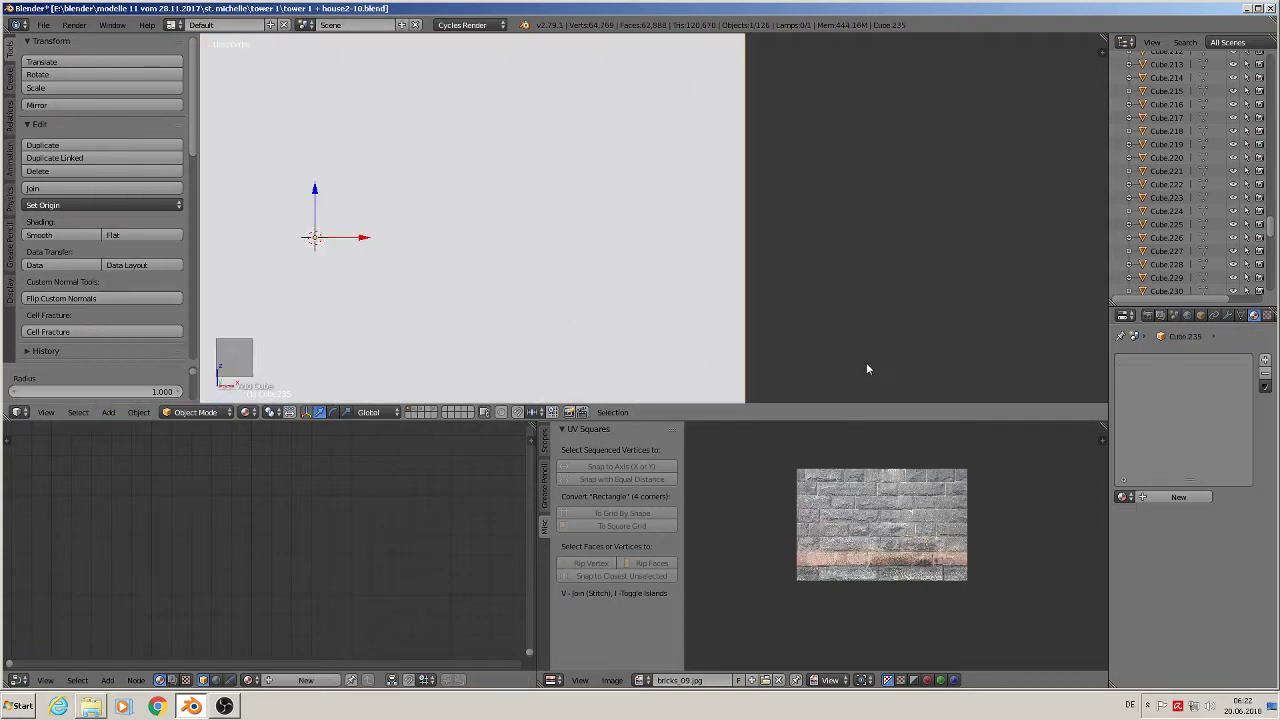
{"action": "key", "text": "s"}
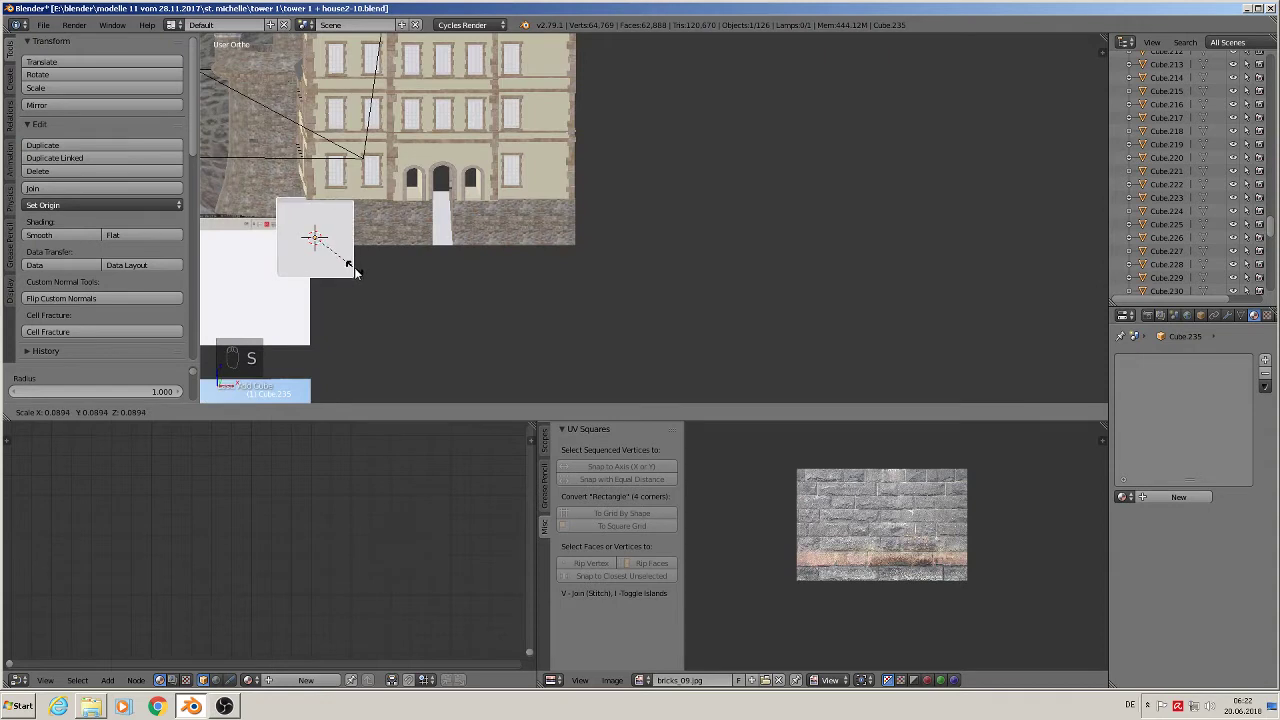
{"action": "left_click", "coordinate": [357, 274]}
Narrow the cube along X to about 0.228 to form a thin wall block
{"action": "key", "text": "s"}
{"action": "key", "text": "x"}
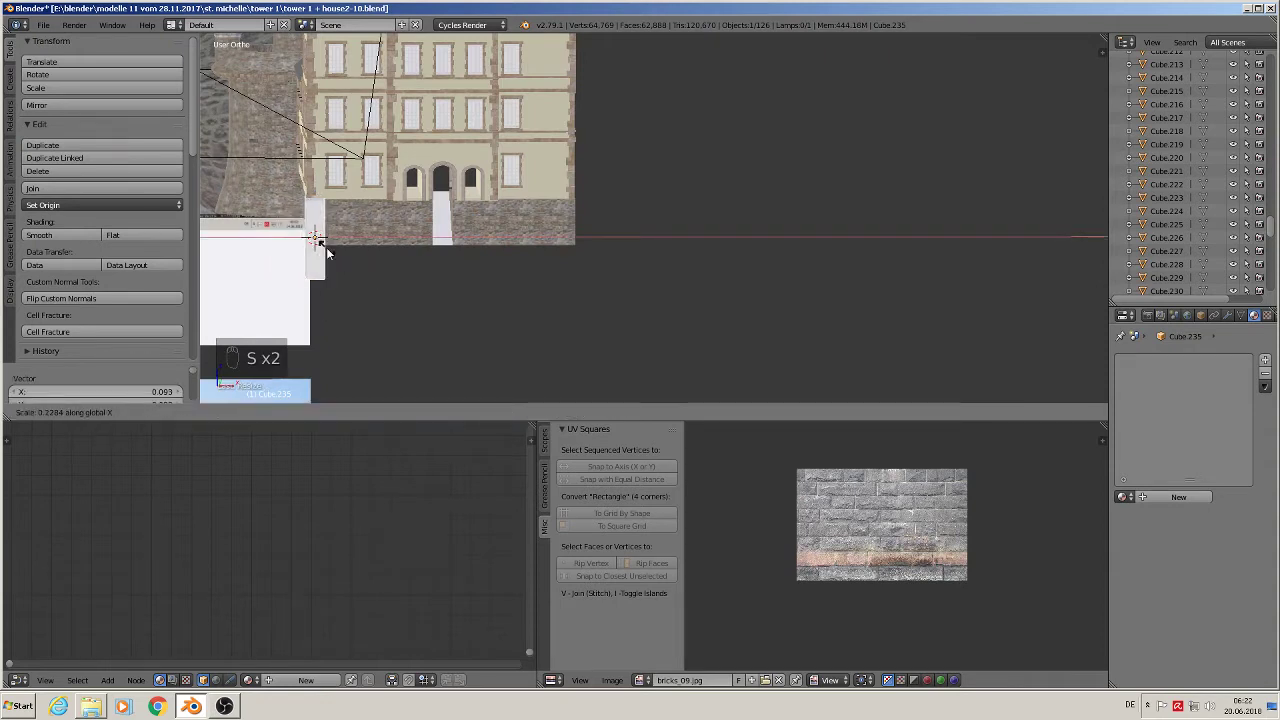
{"action": "left_click", "coordinate": [330, 252]}
{"action": "middle_click_drag", "start_coordinate": [344, 254], "coordinate": [279, 175]}
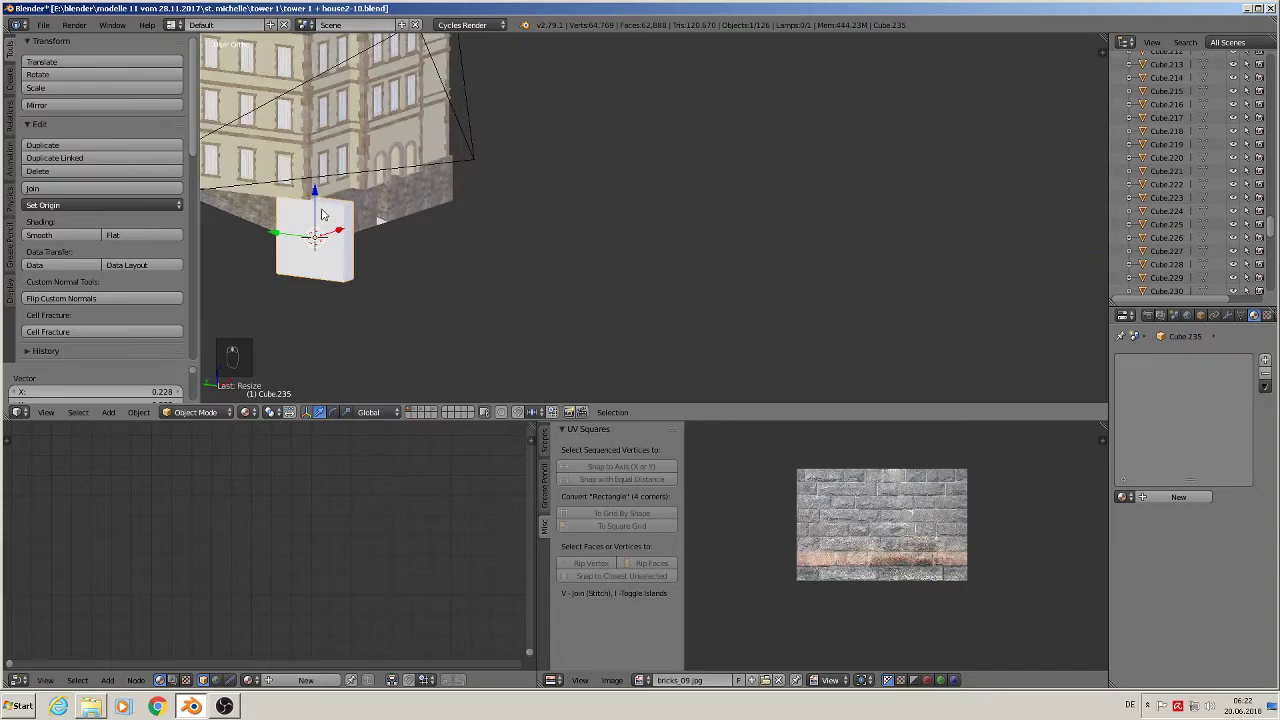
Raise the wall block along Z beside the stone base and scale its height to about 0.81
{"action": "key", "text": "g"}
{"action": "key", "text": "z"}
{"action": "left_click_drag", "start_coordinate": [315, 174], "coordinate": [315, 176]}
{"action": "middle_click_drag", "start_coordinate": [254, 302], "coordinate": [1053, 286]}
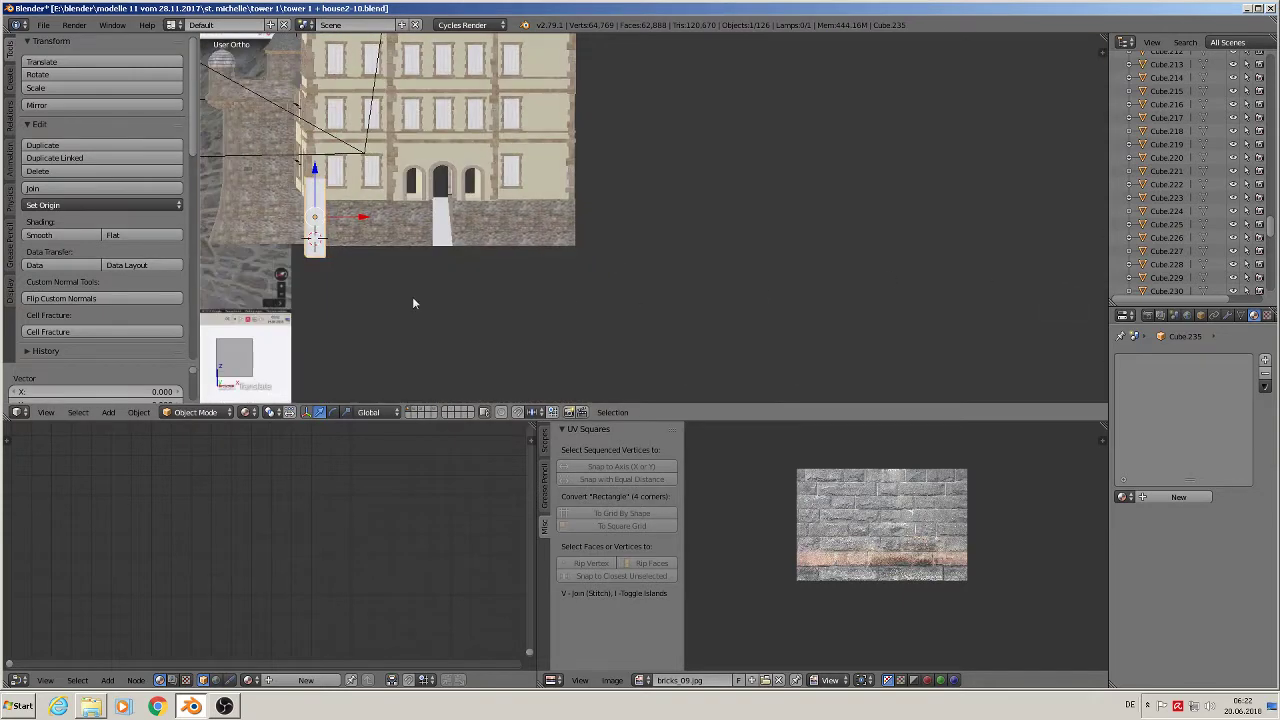
{"action": "scroll", "coordinate": [321, 268], "scroll_direction": "up", "scroll_amount": 2}
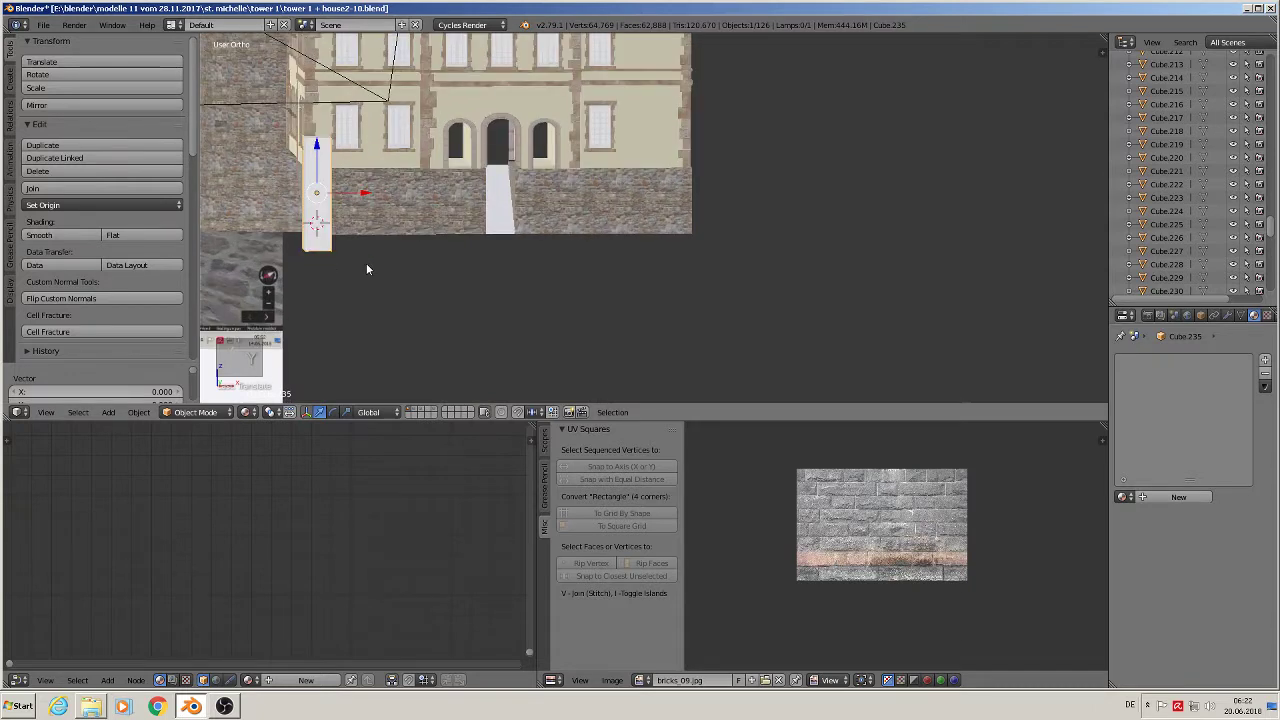
{"action": "key", "text": "s"}
{"action": "key", "text": "z"}
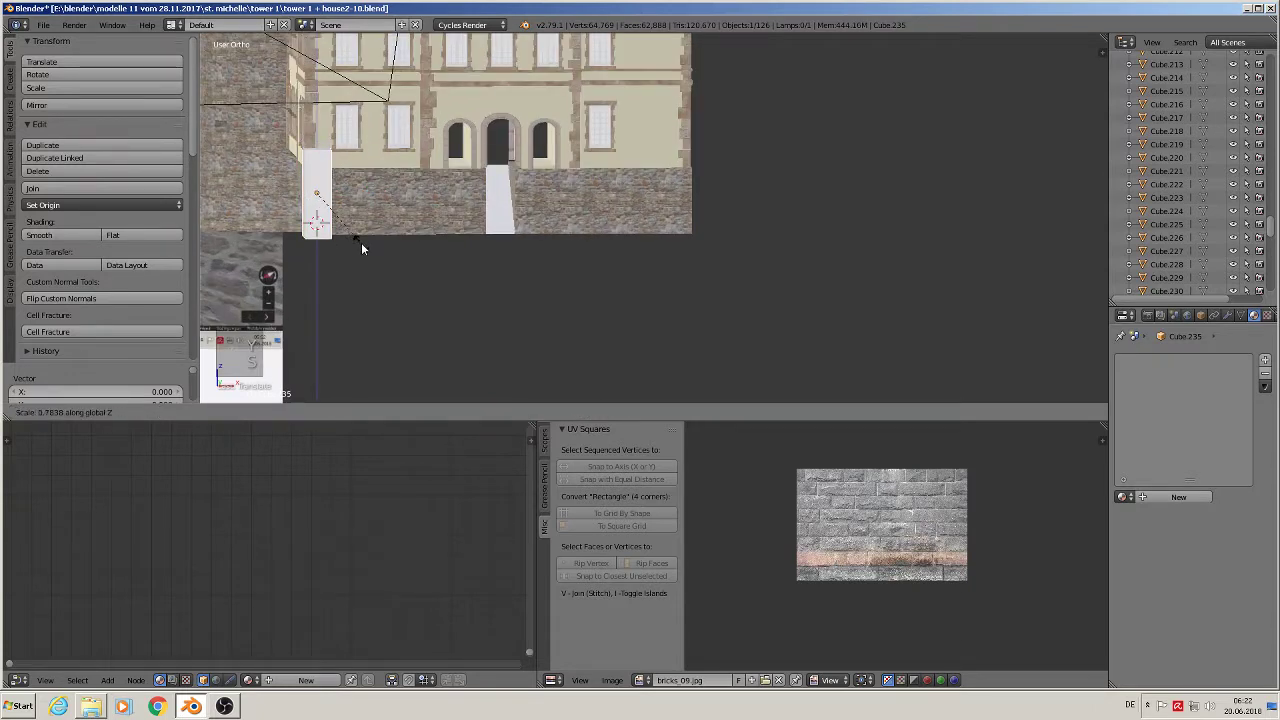
{"action": "left_click", "coordinate": [364, 245]}
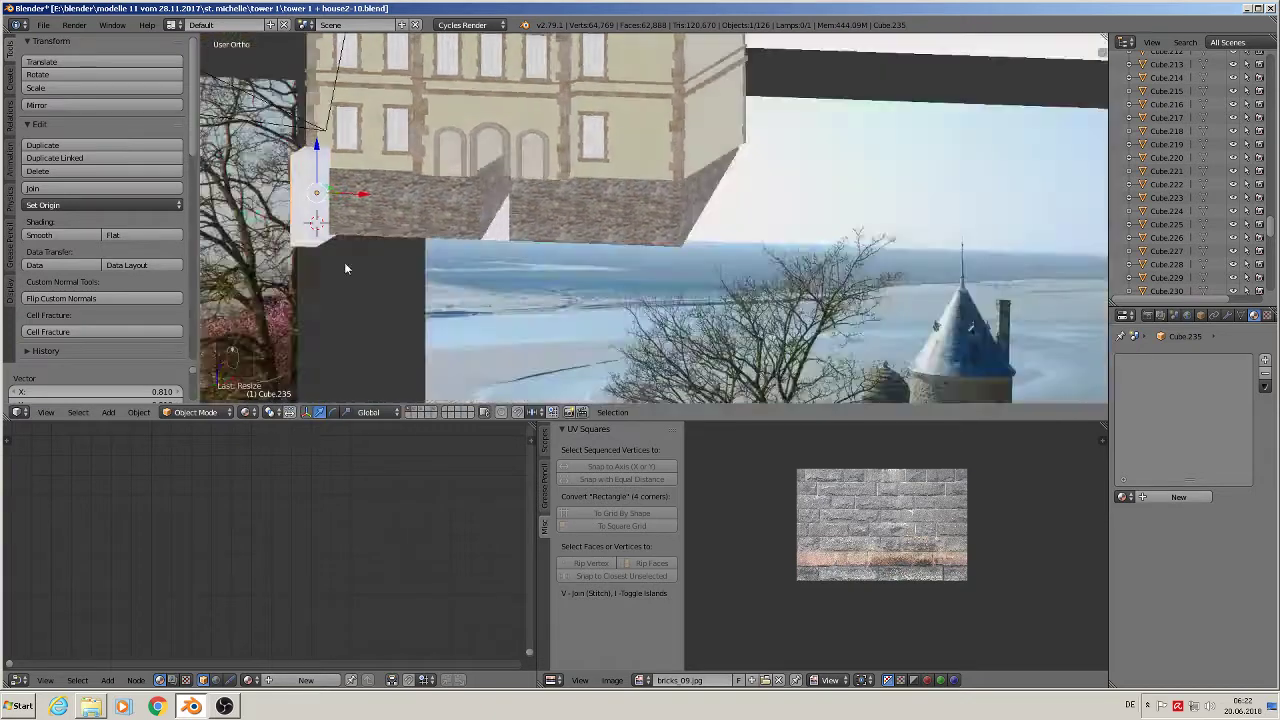
Shift the wall block about 0.09 along Y so it projects forward from the gatehouse's corner
{"action": "middle_click_drag", "start_coordinate": [344, 268], "coordinate": [409, 260]}
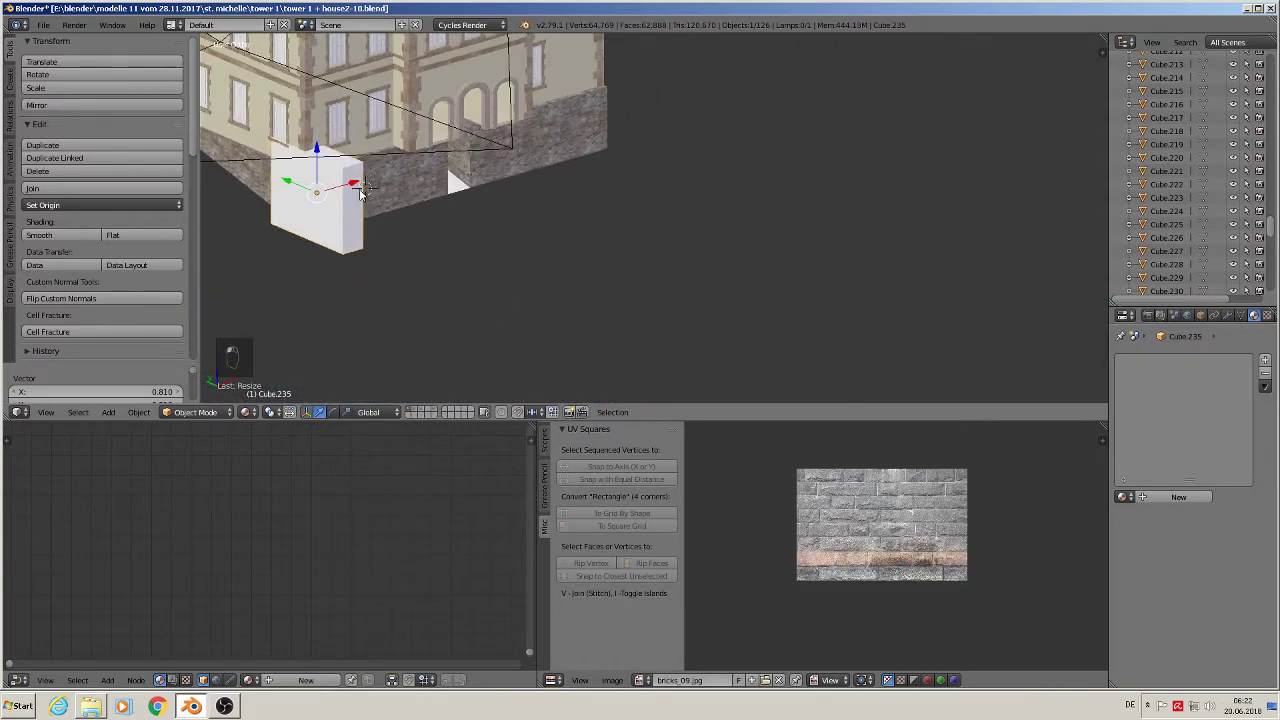
{"action": "key", "text": "g"}
{"action": "key", "text": "x"}
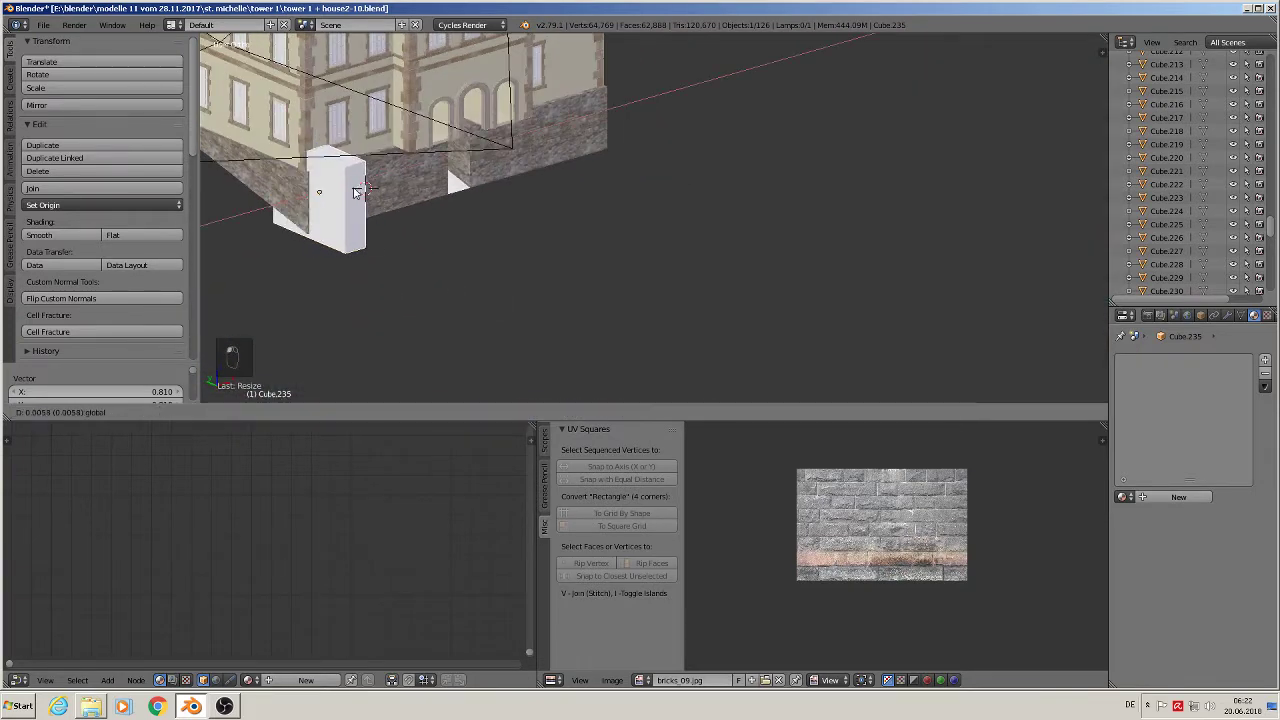
{"action": "left_click", "coordinate": [352, 192]}
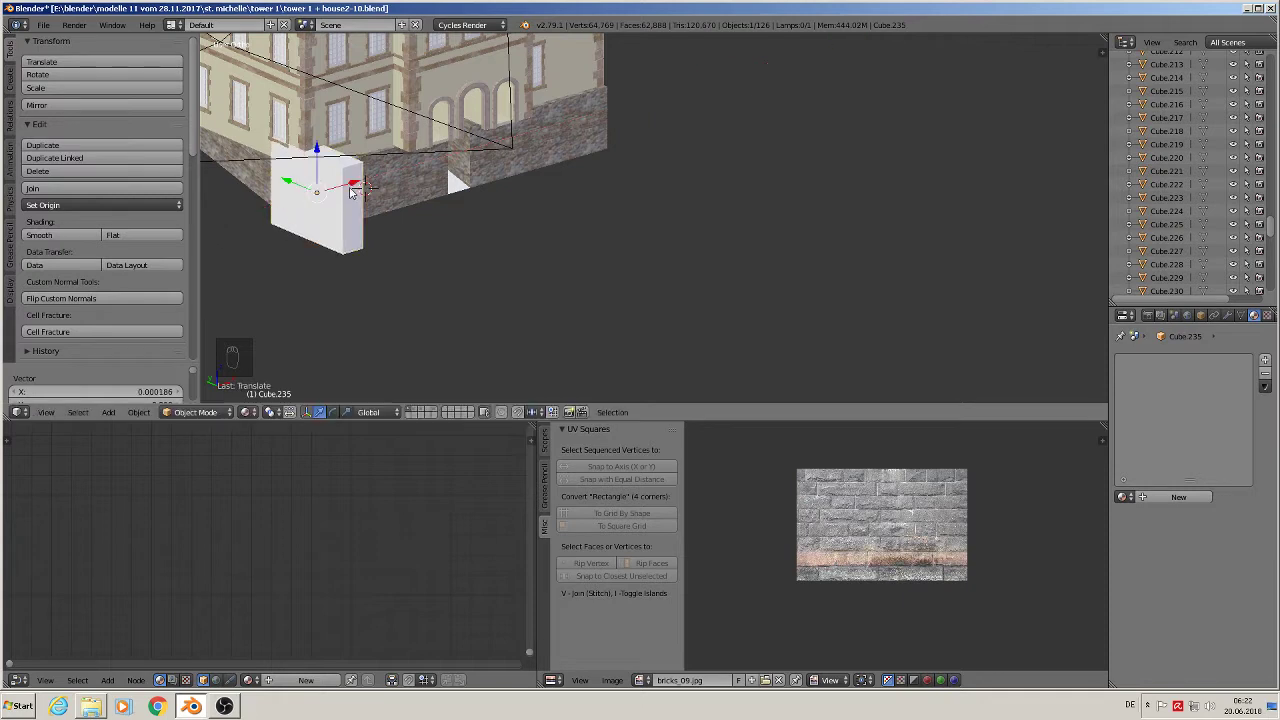
{"action": "key", "text": "g"}
{"action": "key", "text": "z"}
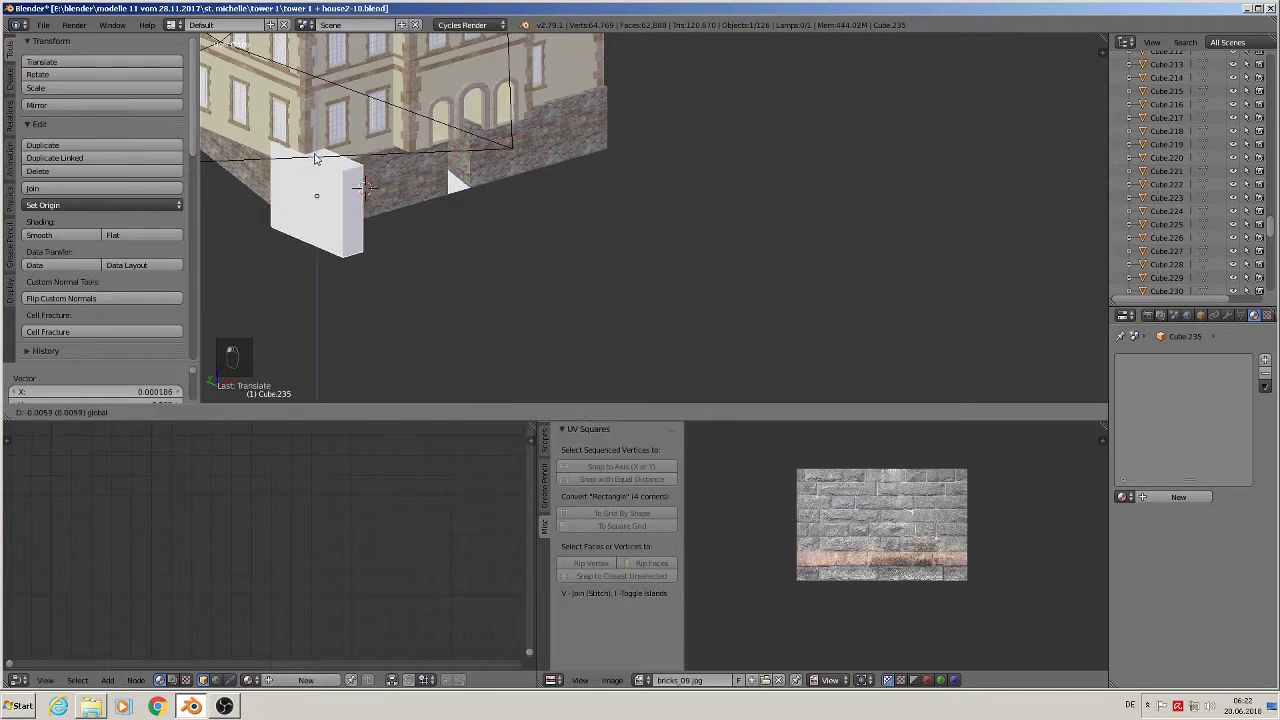
{"action": "left_click_drag", "start_coordinate": [315, 154], "coordinate": [315, 155]}
{"action": "middle_click_drag", "start_coordinate": [378, 222], "coordinate": [449, 216]}
{"action": "left_click_drag", "start_coordinate": [288, 193], "coordinate": [338, 209]}
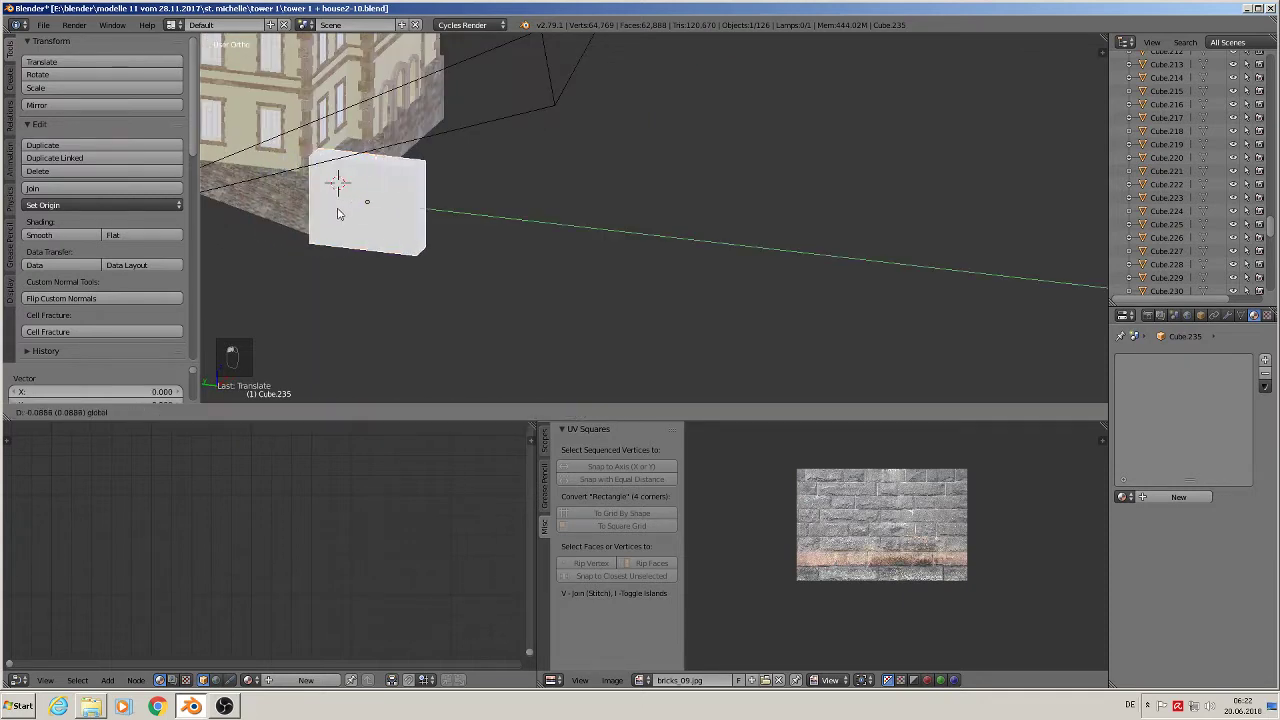
{"action": "left_click", "coordinate": [335, 212]}
{"action": "middle_click_drag", "start_coordinate": [335, 212], "coordinate": [572, 182]}
Lengthen the wall by moving its outer end face about 0.41 along negative Y in Edit Mode
{"action": "key", "text": "Tab"}
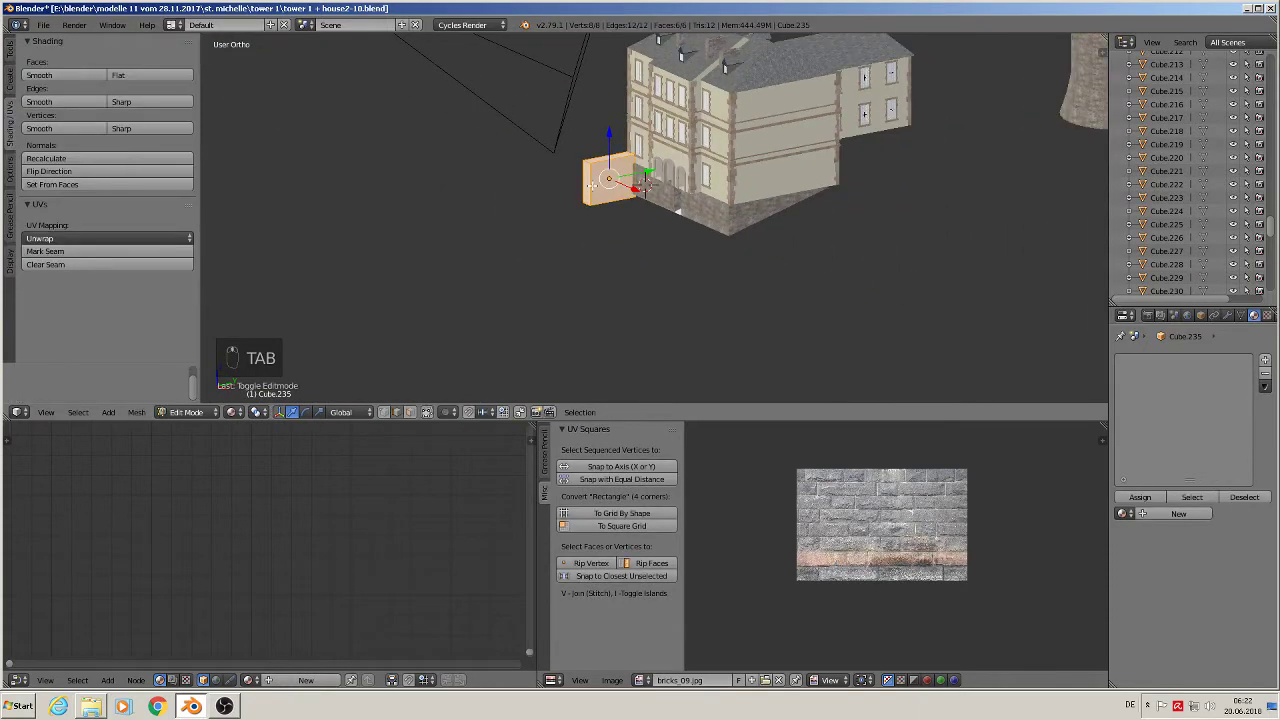
{"action": "scroll", "coordinate": [640, 180], "scroll_direction": "up", "scroll_amount": 2}
{"action": "right_click", "coordinate": [679, 186]}
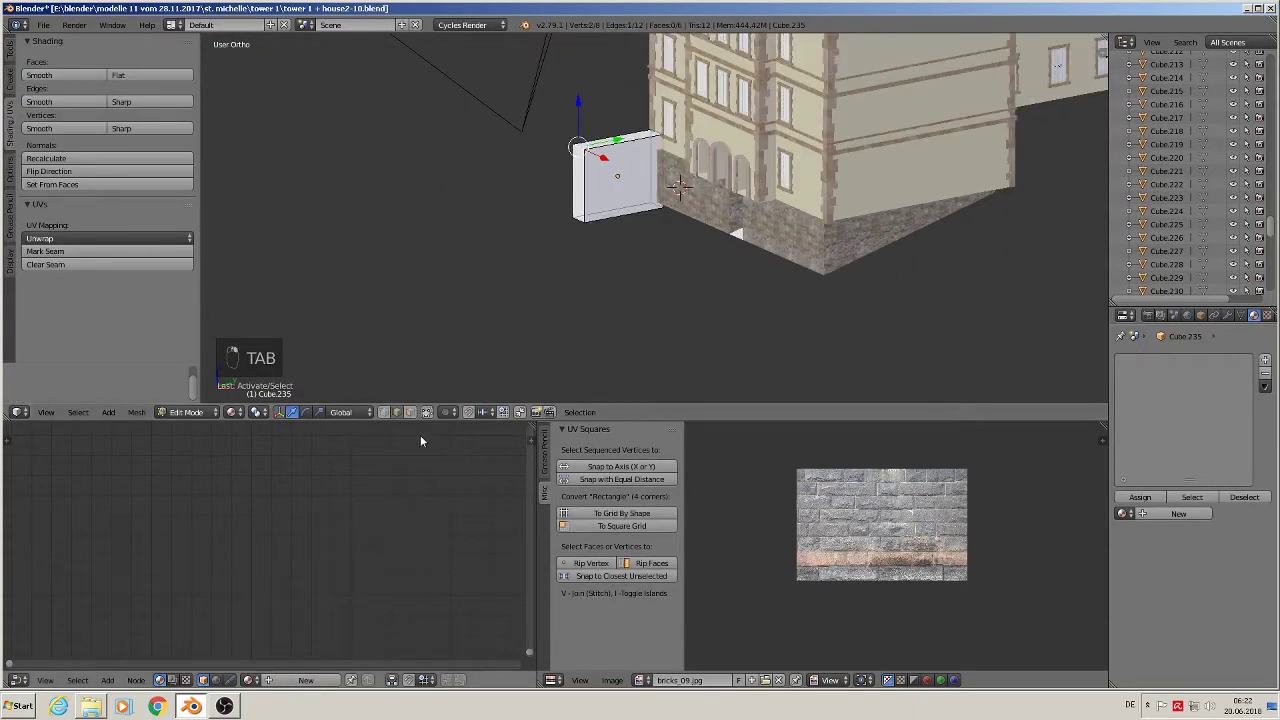
{"action": "left_click", "coordinate": [410, 412]}
{"action": "right_click", "coordinate": [588, 190]}
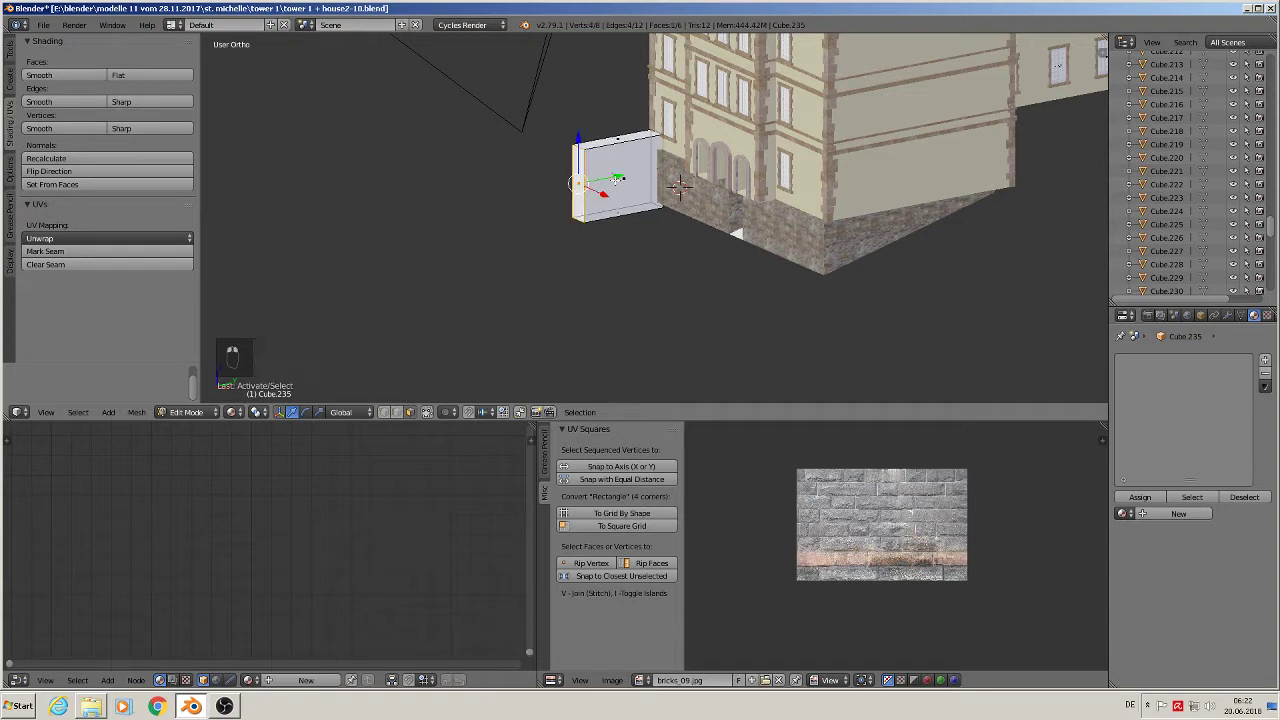
{"action": "key", "text": "g"}
{"action": "key", "text": "y"}
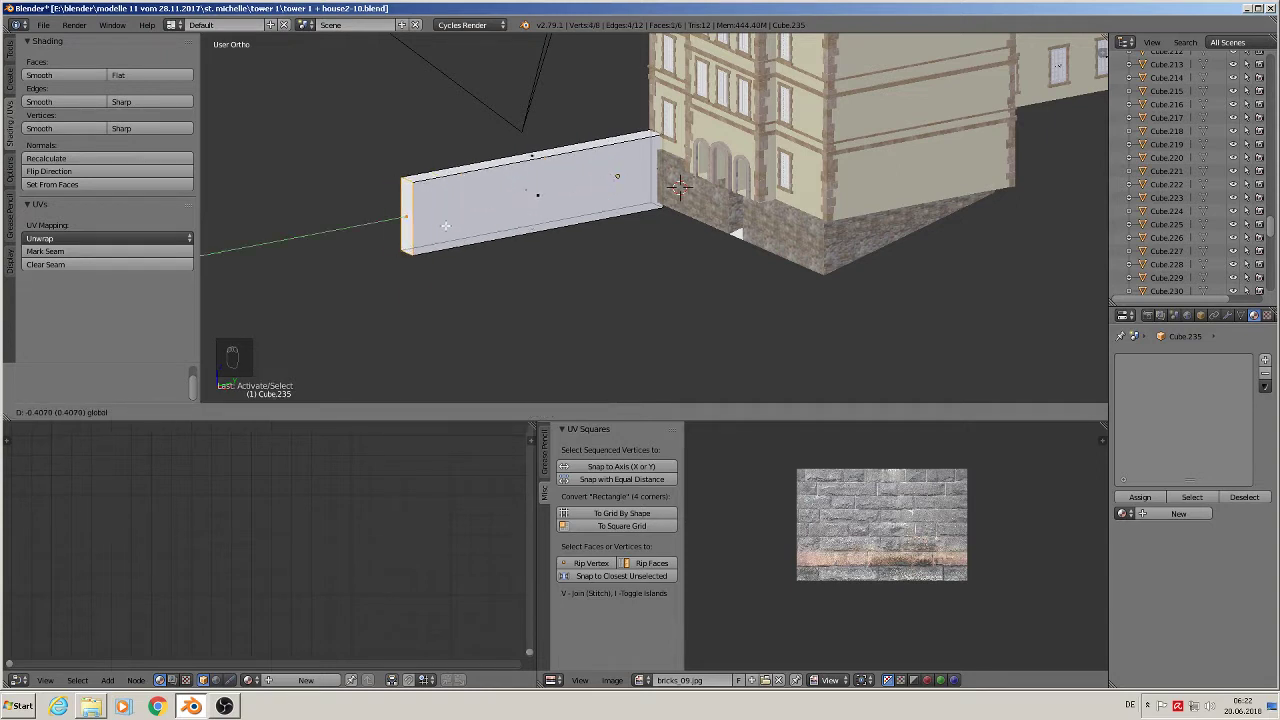
{"action": "left_click", "coordinate": [679, 186]}
Add a vertical loop cut across the long wall, slid close to its outer end
{"action": "middle_click_drag", "start_coordinate": [679, 186], "coordinate": [699, 201]}
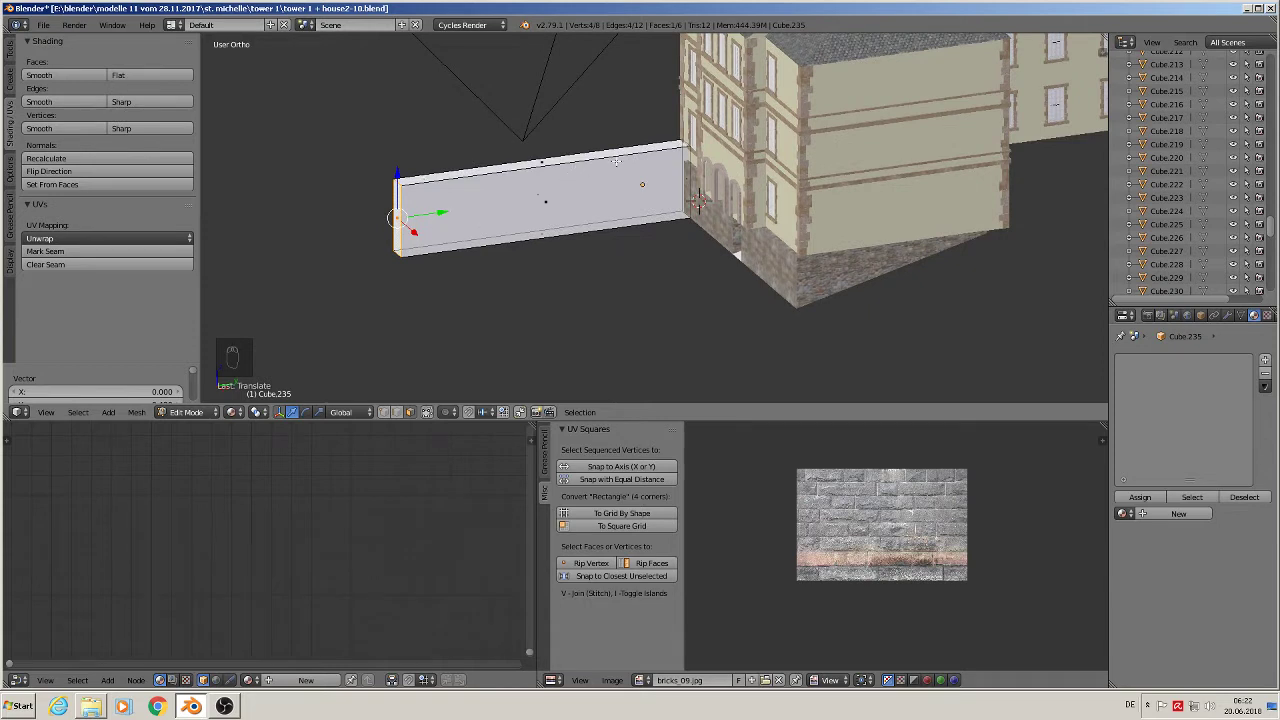
{"action": "key", "text": "ctrl+r"}
{"action": "left_click", "coordinate": [558, 162]}
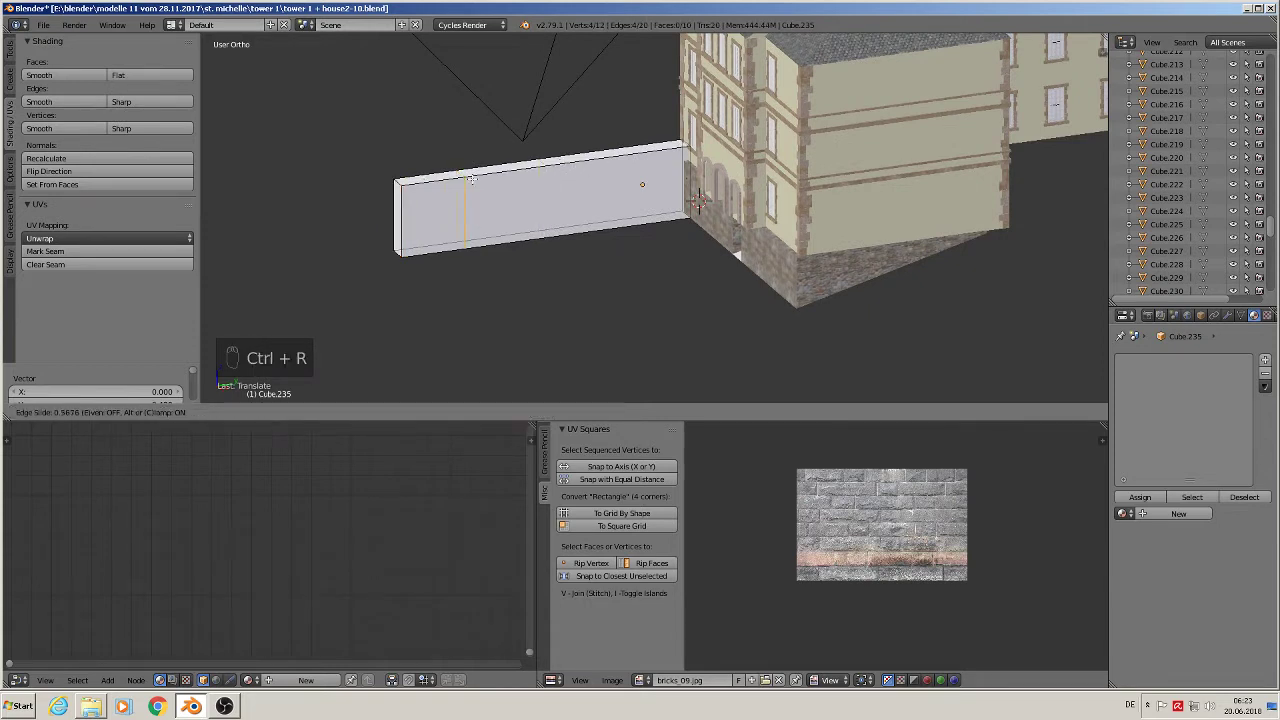
{"action": "left_click", "coordinate": [428, 183]}
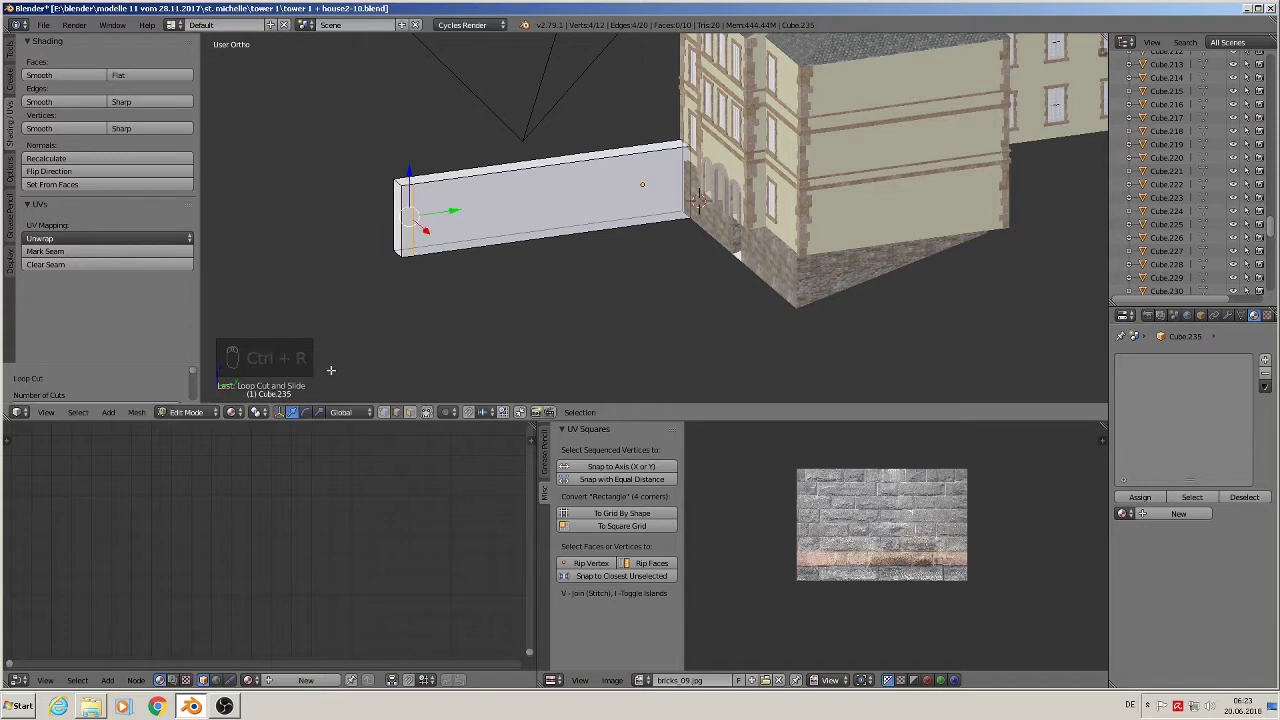
Extrude the inward-facing side of the wall's short end section about 0.604 along X to form a cross wall
{"action": "left_click", "coordinate": [409, 412]}
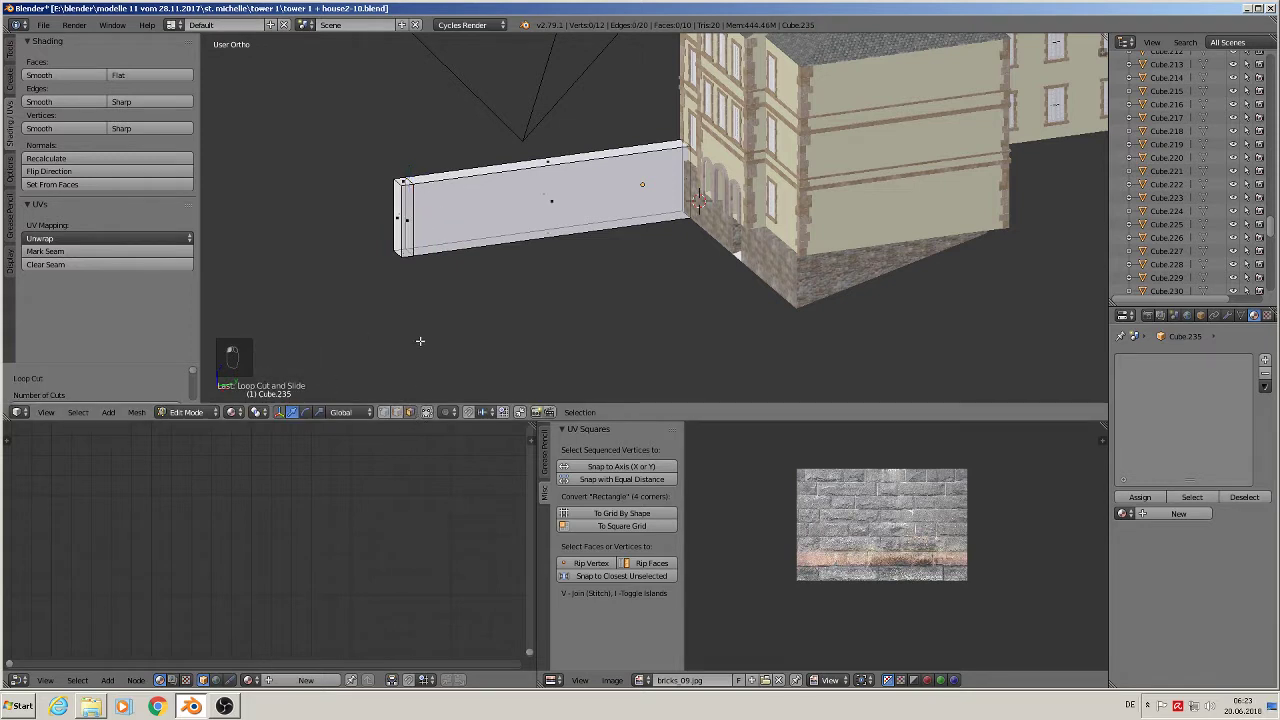
{"action": "right_click", "coordinate": [409, 217]}
{"action": "middle_click_drag", "start_coordinate": [500, 291], "coordinate": [646, 294]}
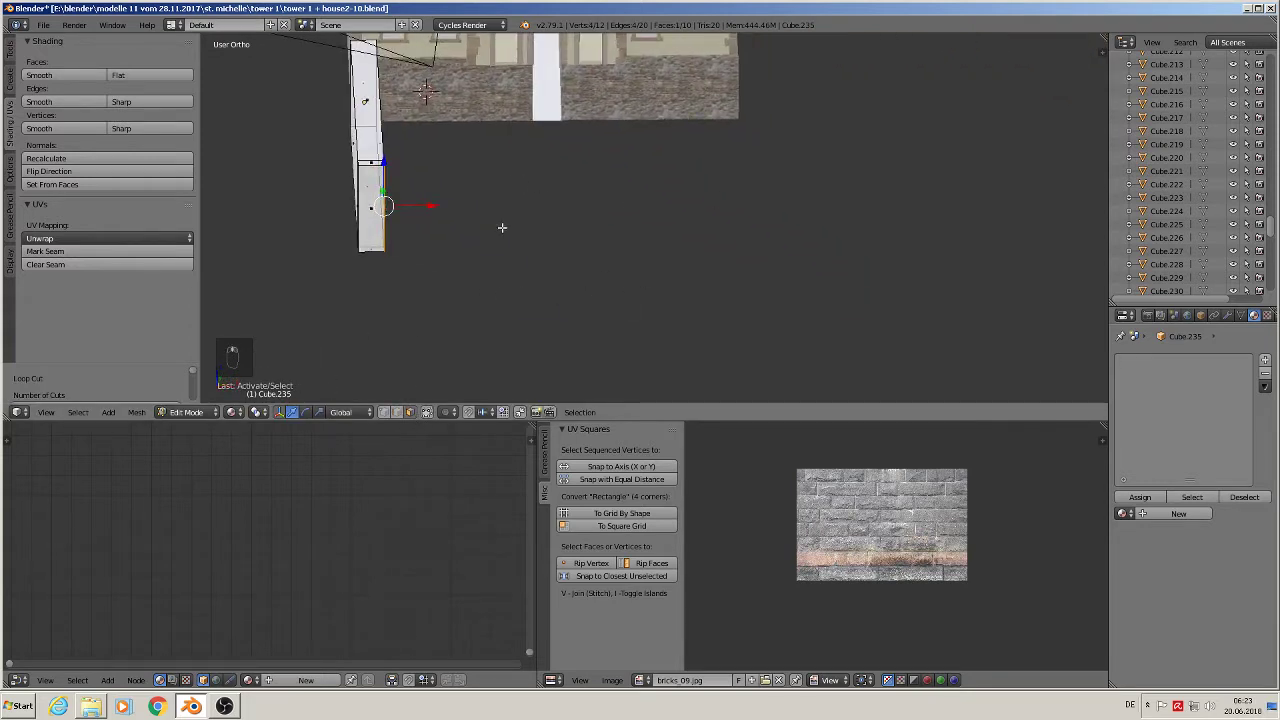
{"action": "key", "text": "e"}
{"action": "left_click_drag", "start_coordinate": [436, 207], "coordinate": [803, 230]}
Select the outer side faces of the cross wall and corner section and move them slightly along negative Y to thicken the cross wall
{"action": "scroll", "coordinate": [714, 268], "scroll_direction": "down", "scroll_amount": 2}
{"action": "middle_click_drag", "start_coordinate": [697, 264], "coordinate": [712, 243]}
{"action": "middle_click_drag", "start_coordinate": [437, 192], "coordinate": [685, 218]}
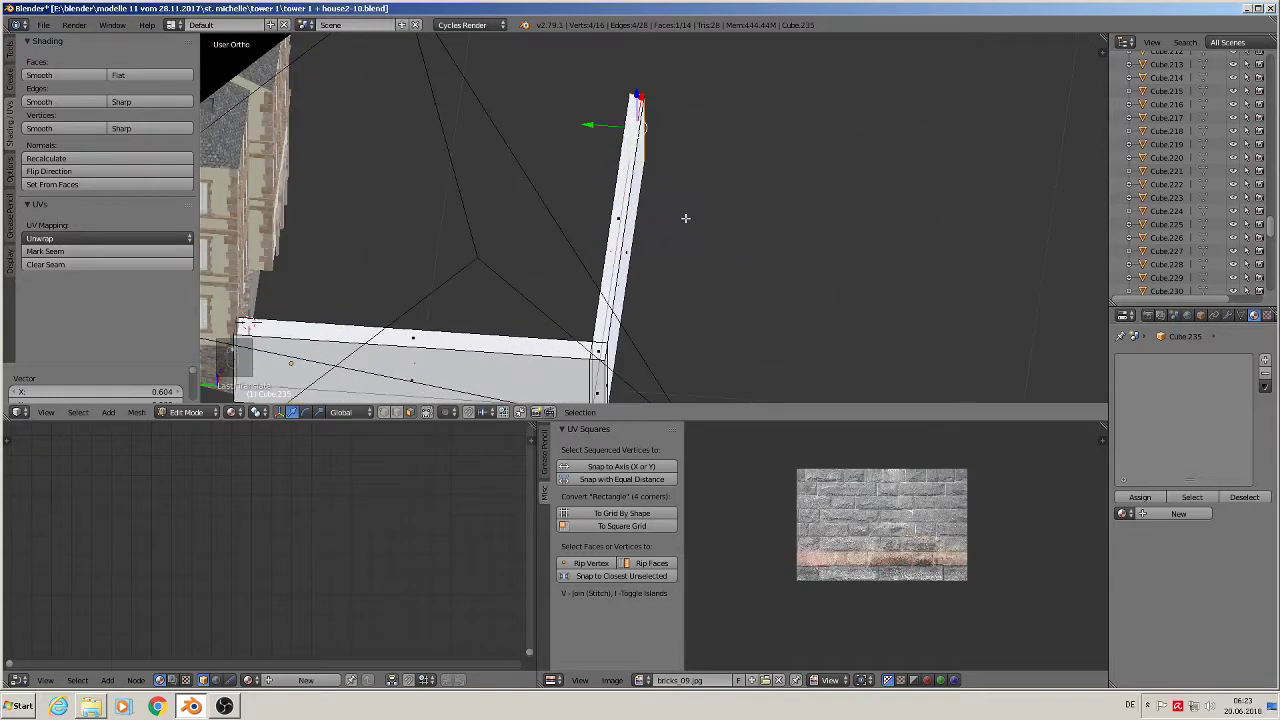
{"action": "right_click", "coordinate": [630, 225]}
{"action": "middle_click_drag", "start_coordinate": [666, 320], "coordinate": [592, 282]}
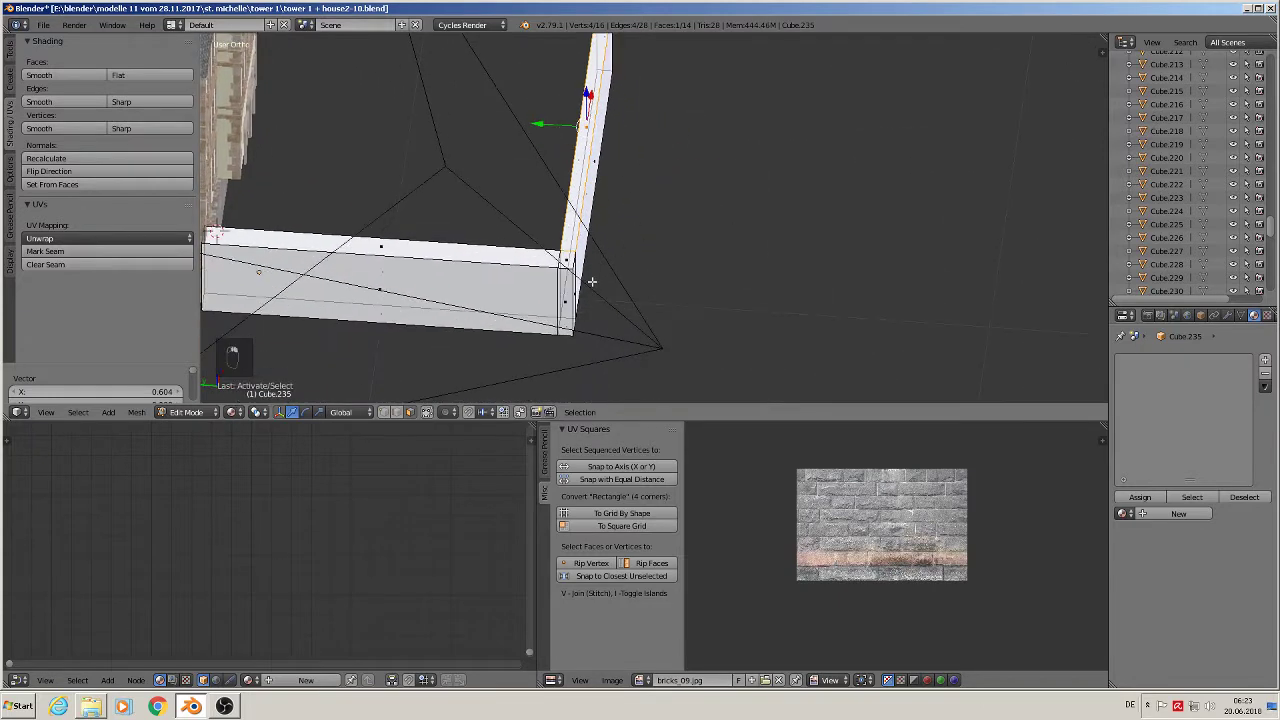
{"action": "right_click", "coordinate": [600, 158]}
{"action": "right_click", "coordinate": [574, 296], "text": "shift"}
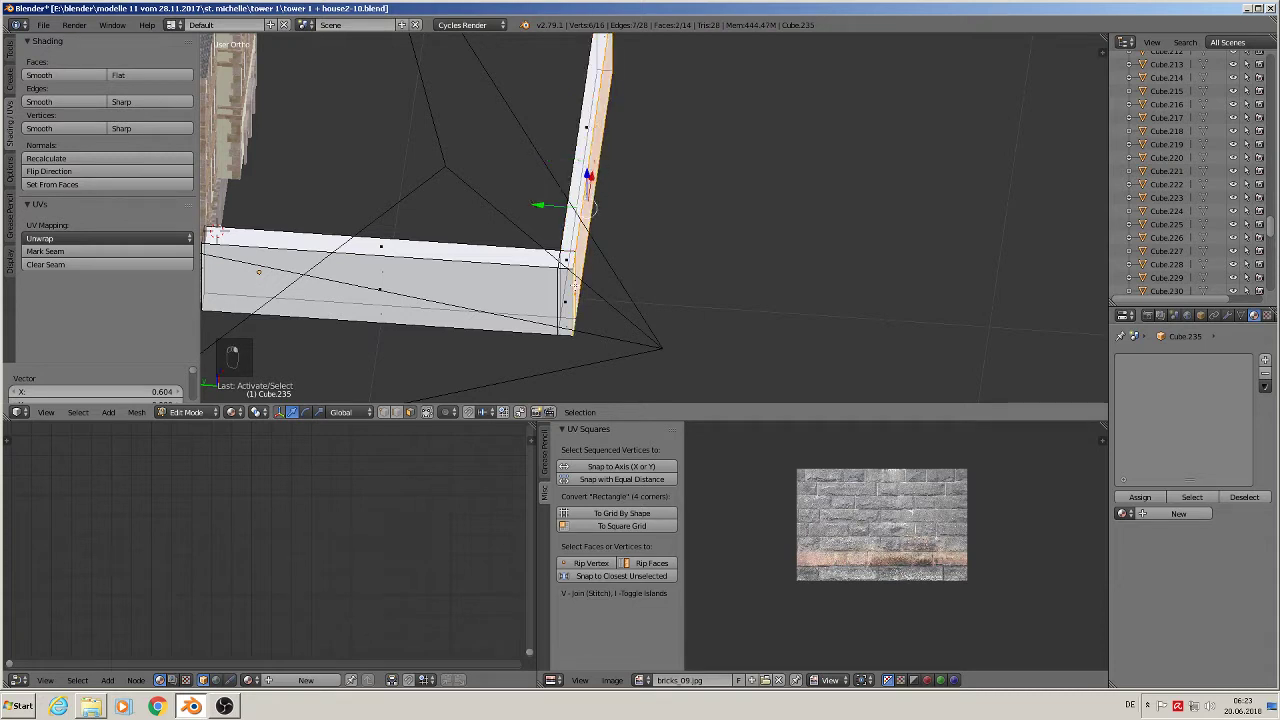
{"action": "left_click_drag", "start_coordinate": [560, 207], "coordinate": [569, 210]}
{"action": "middle_click_drag", "start_coordinate": [680, 257], "coordinate": [560, 205]}
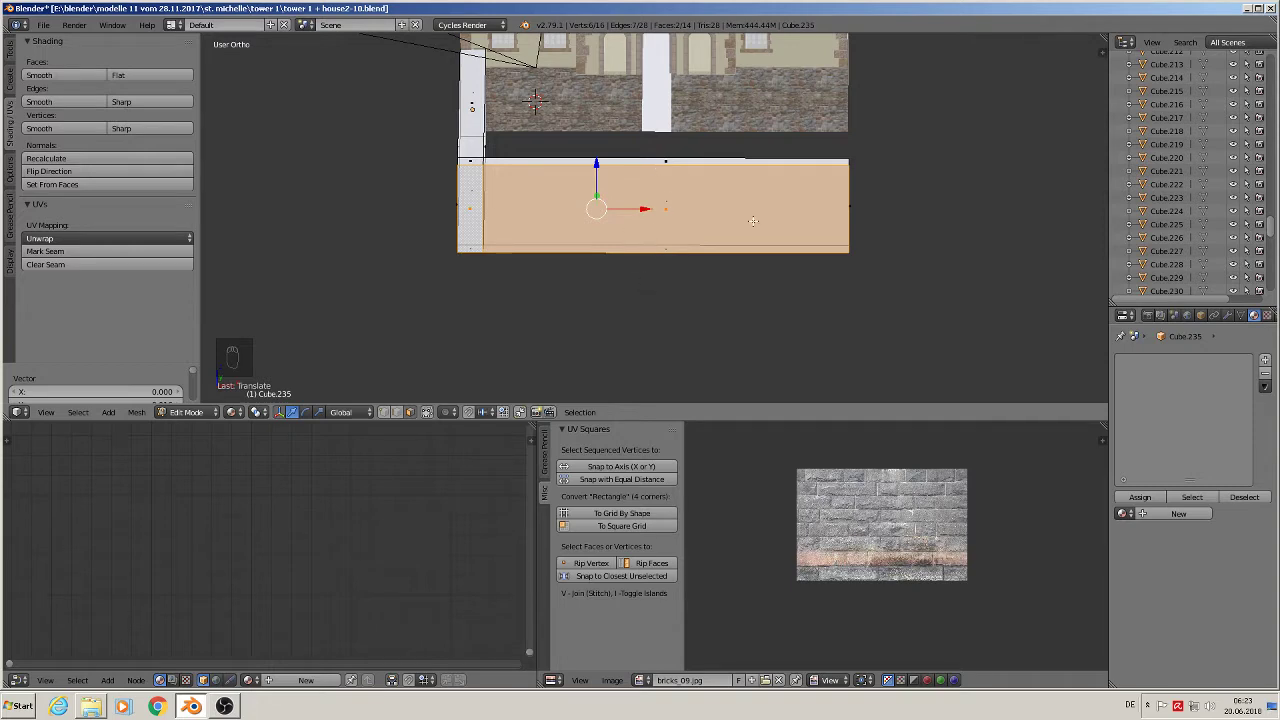
Add a centred loop cut running lengthwise along the middle of the cross wall
{"action": "key", "text": "a"}
{"action": "middle_click_drag", "start_coordinate": [686, 270], "coordinate": [600, 232]}
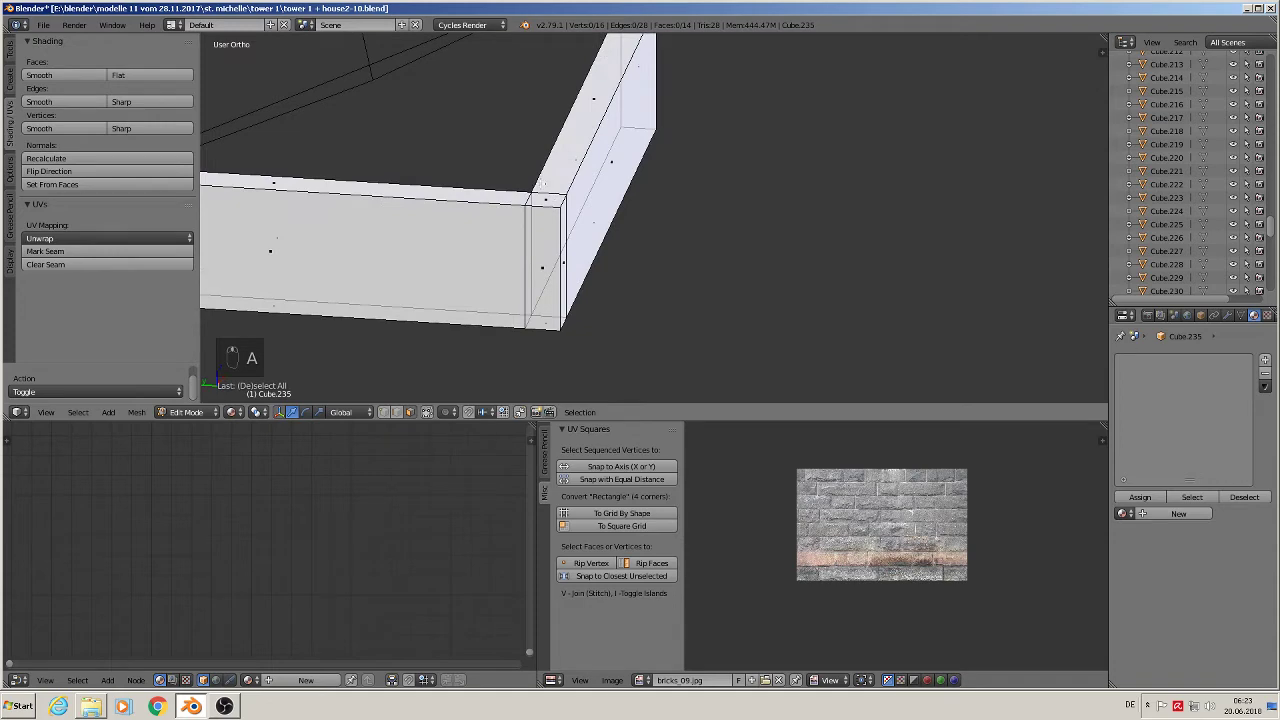
{"action": "key", "text": "ctrl+r"}
{"action": "left_click", "coordinate": [548, 205]}
{"action": "right_click", "coordinate": [548, 205]}
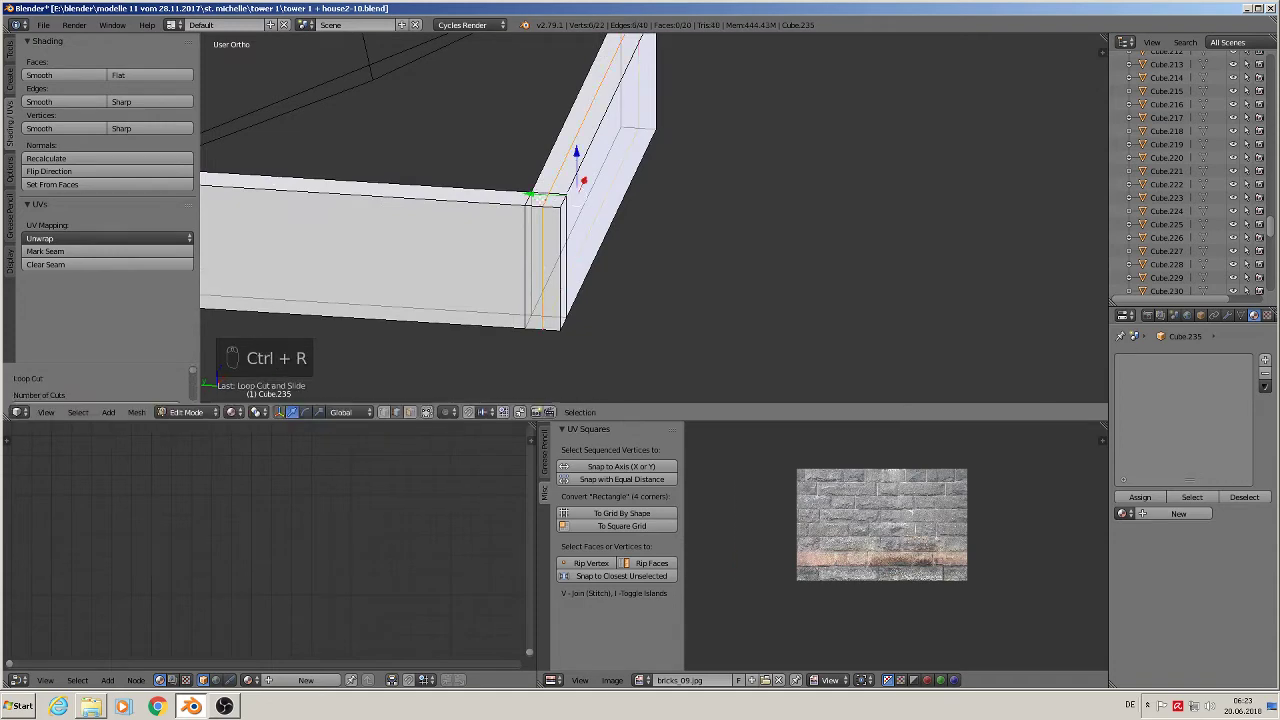
Add a second loop cut running lengthwise along the middle of the long side wall
{"action": "middle_click_drag", "start_coordinate": [571, 215], "coordinate": [462, 214]}
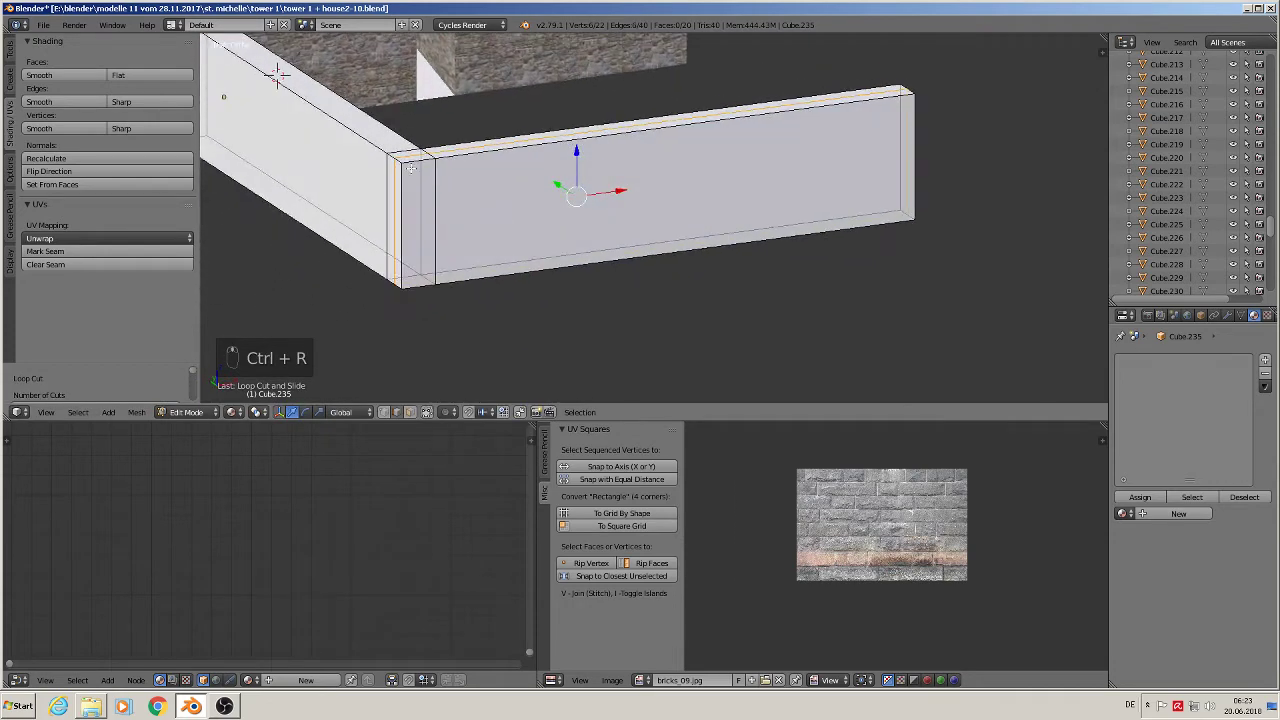
{"action": "key", "text": "ctrl+r"}
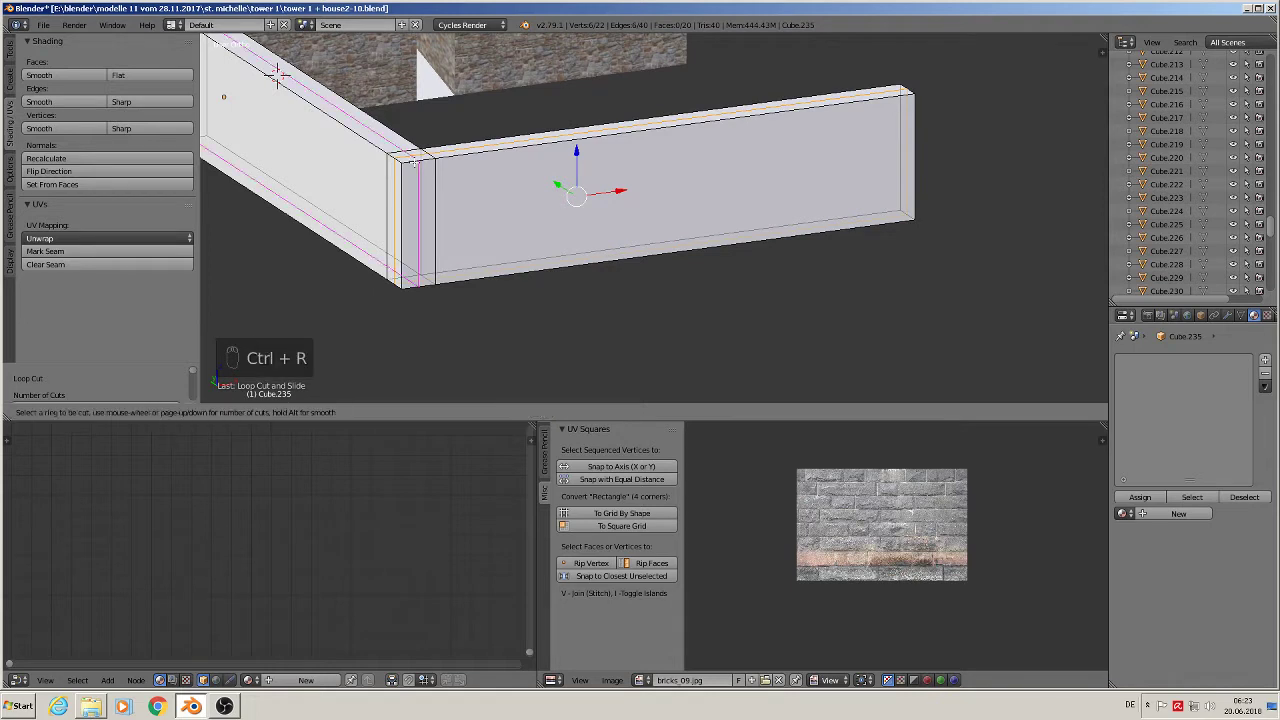
{"action": "left_click", "coordinate": [413, 163]}
{"action": "middle_click_drag", "start_coordinate": [436, 177], "coordinate": [674, 308], "text": "shift"}
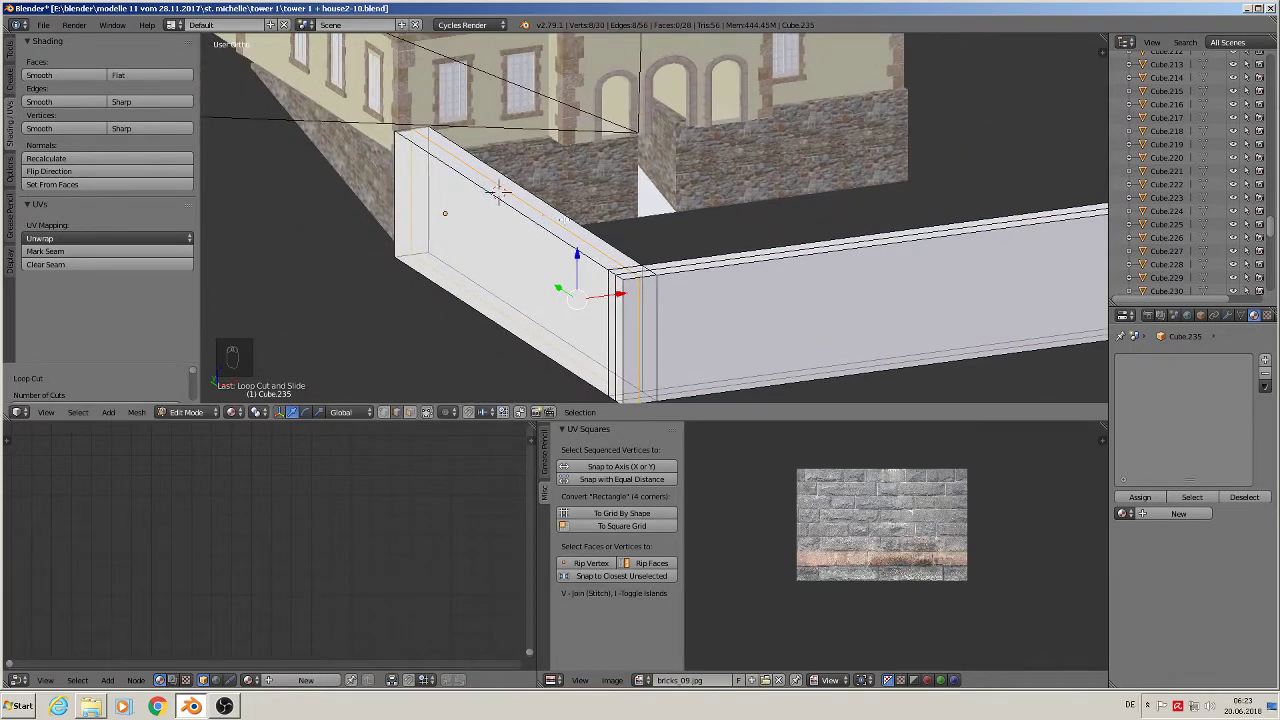
Raise the middle top edges of both walls about 0.027 along Z to form a pointed coping
{"action": "right_click", "coordinate": [573, 232]}
{"action": "scroll", "coordinate": [642, 291], "scroll_direction": "up", "scroll_amount": 2}
{"action": "right_click", "coordinate": [620, 259], "text": "shift"}
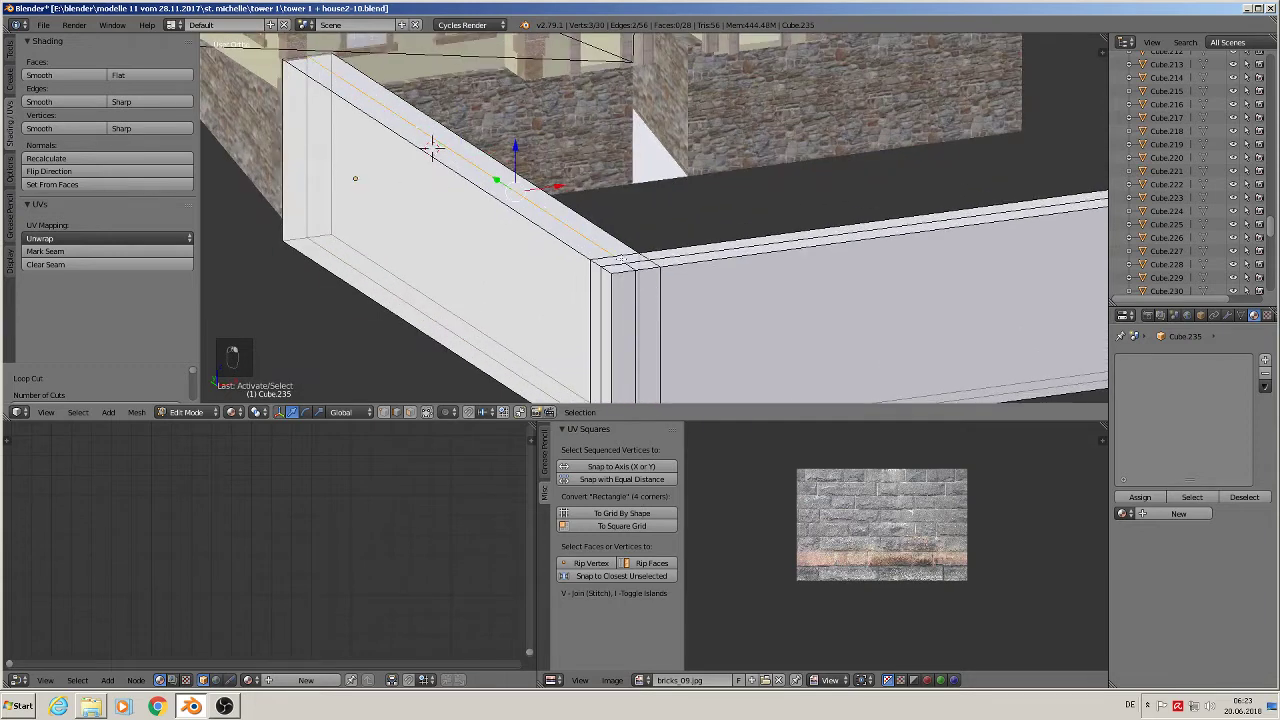
{"action": "left_click", "coordinate": [630, 262], "text": "shift"}
{"action": "left_click", "coordinate": [685, 252], "text": "shift"}
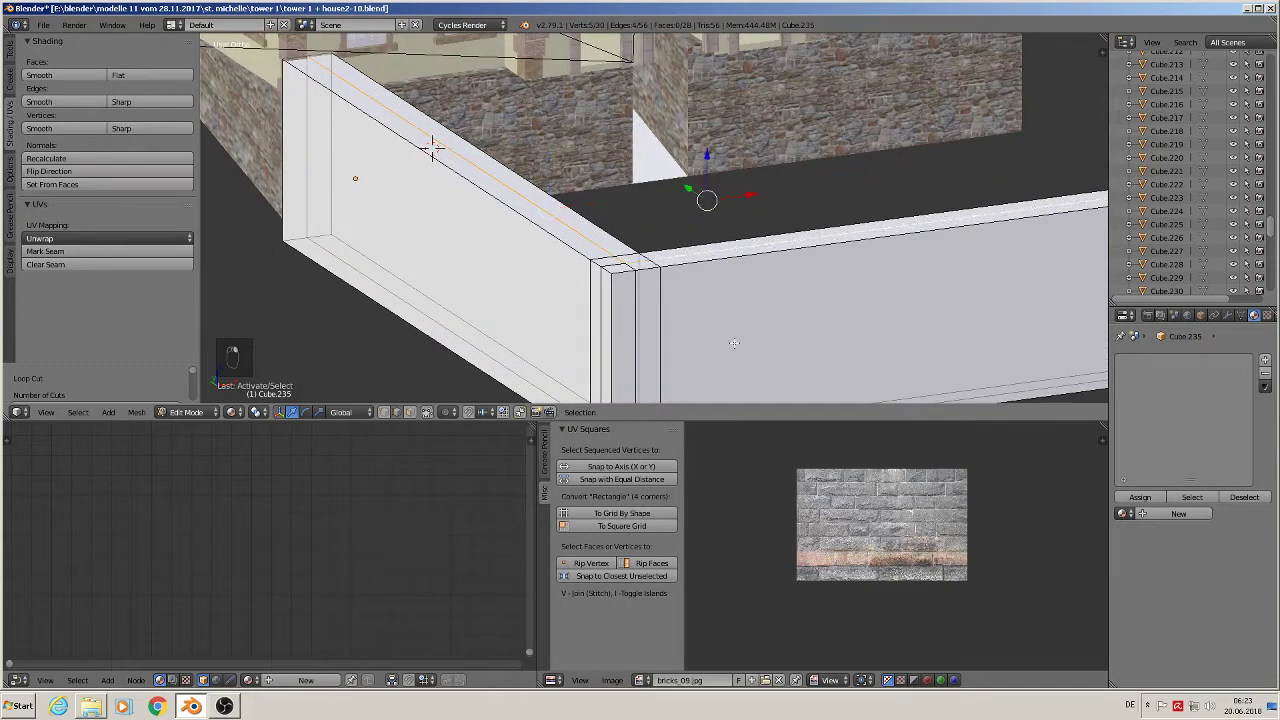
{"action": "scroll", "coordinate": [685, 252], "scroll_direction": "down", "scroll_amount": 2}
{"action": "key", "text": "g"}
{"action": "key", "text": "z"}
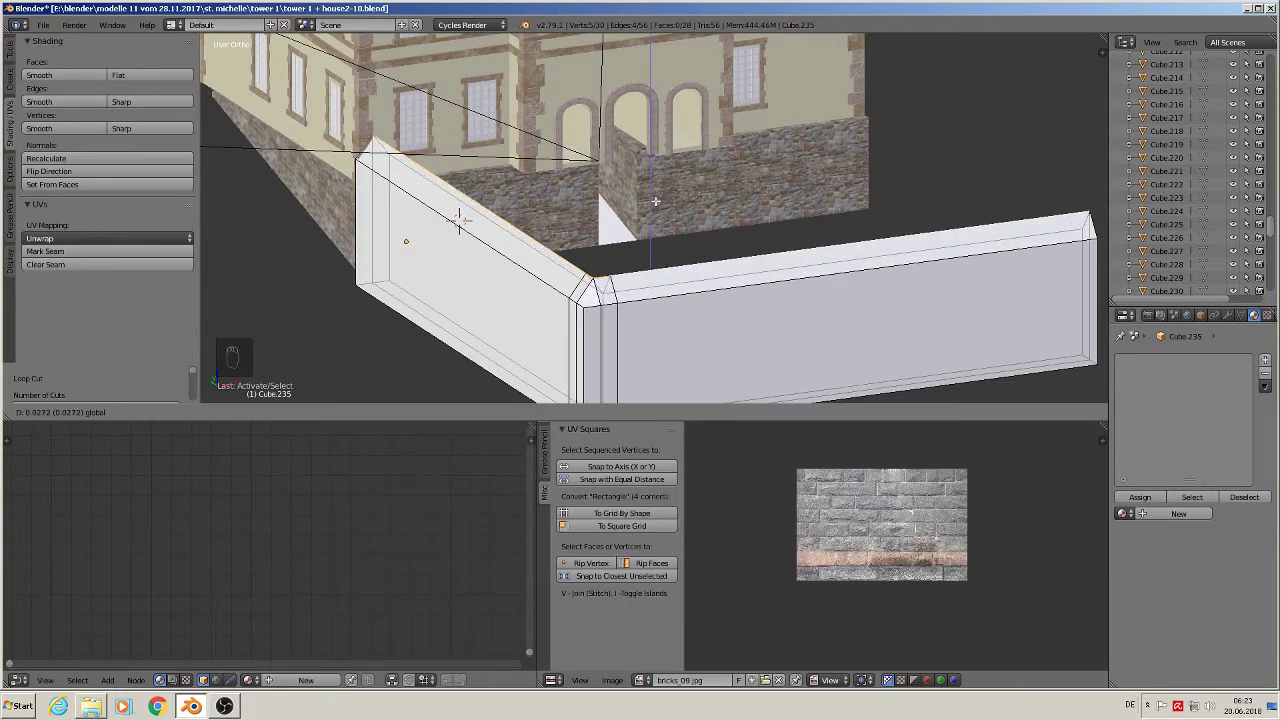
{"action": "left_click", "coordinate": [655, 201]}
Mark seams along the ridge edges and the outer upper edges of both walls
{"action": "middle_click_drag", "start_coordinate": [798, 302], "coordinate": [753, 229], "text": "shift"}
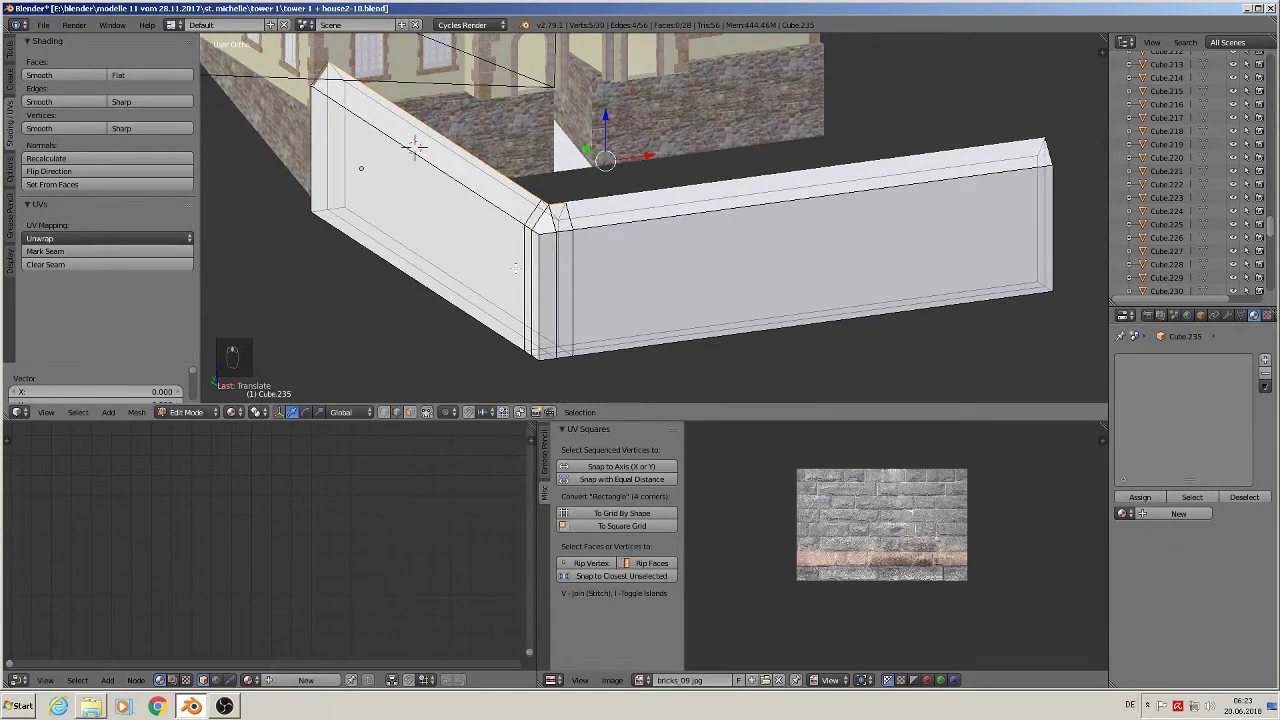
{"action": "left_click", "coordinate": [45, 251]}
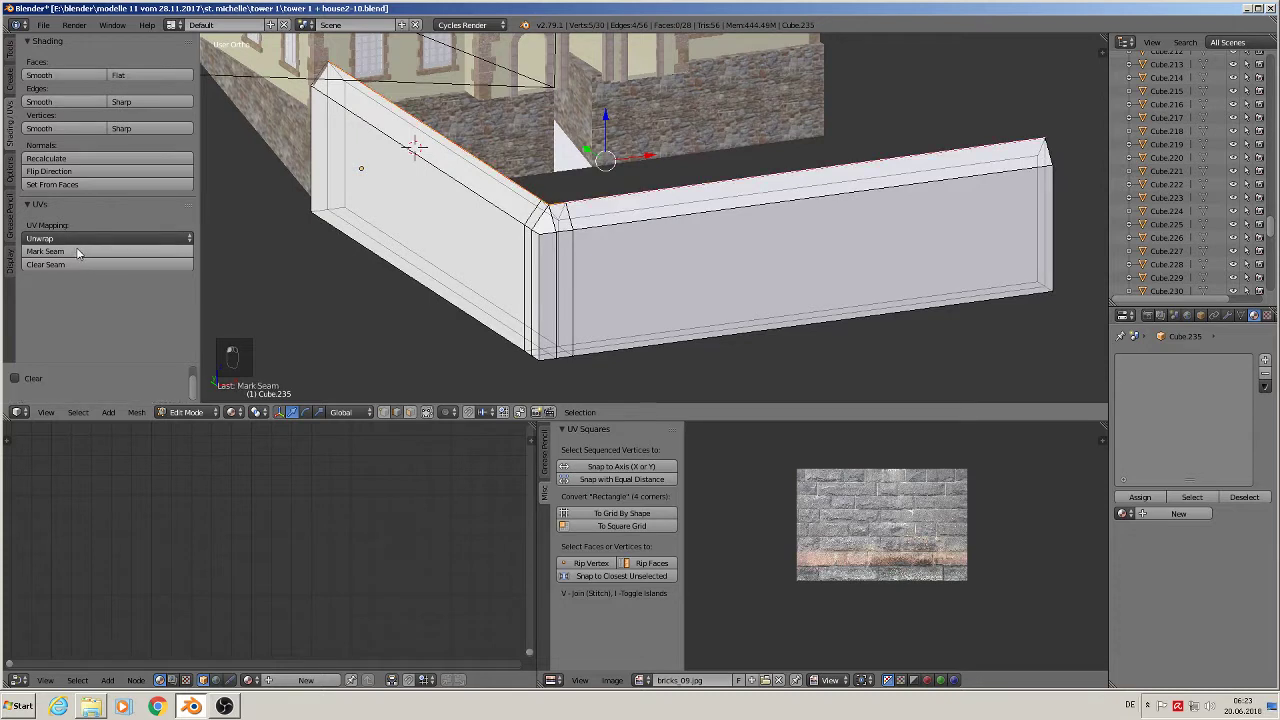
{"action": "right_click", "coordinate": [510, 213], "text": "alt"}
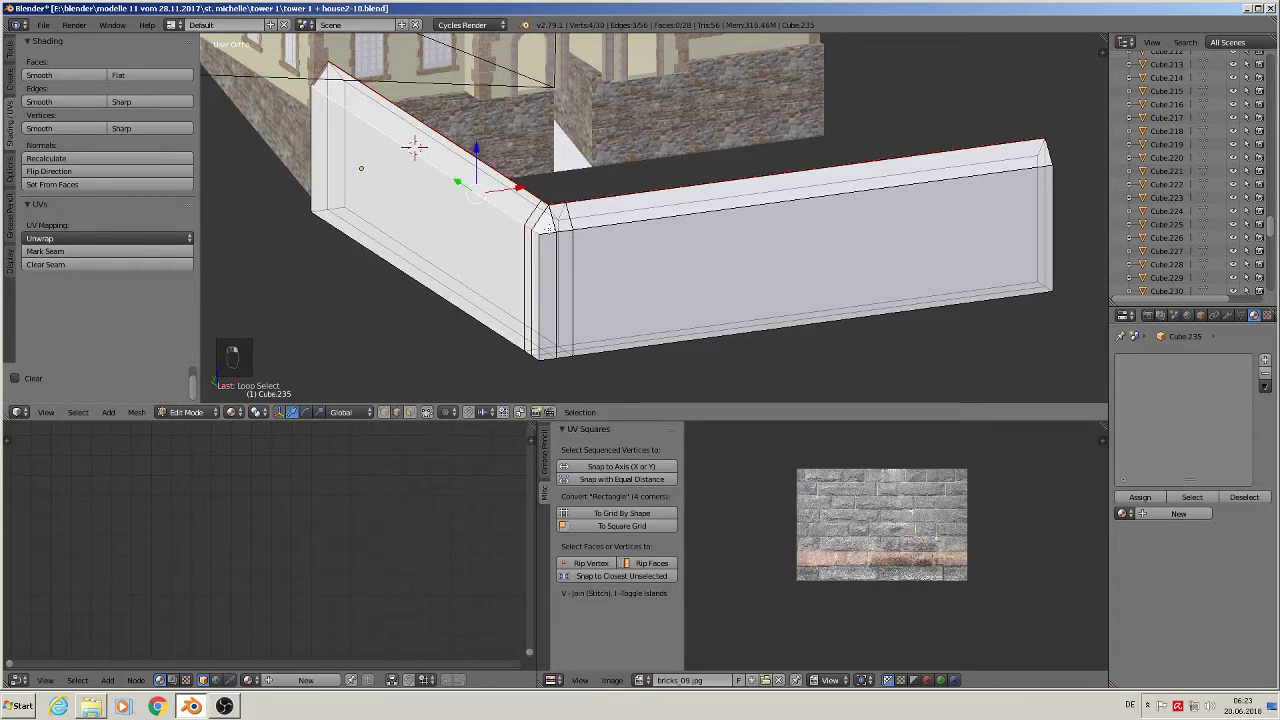
{"action": "right_click", "coordinate": [553, 232], "text": "alt+shift"}
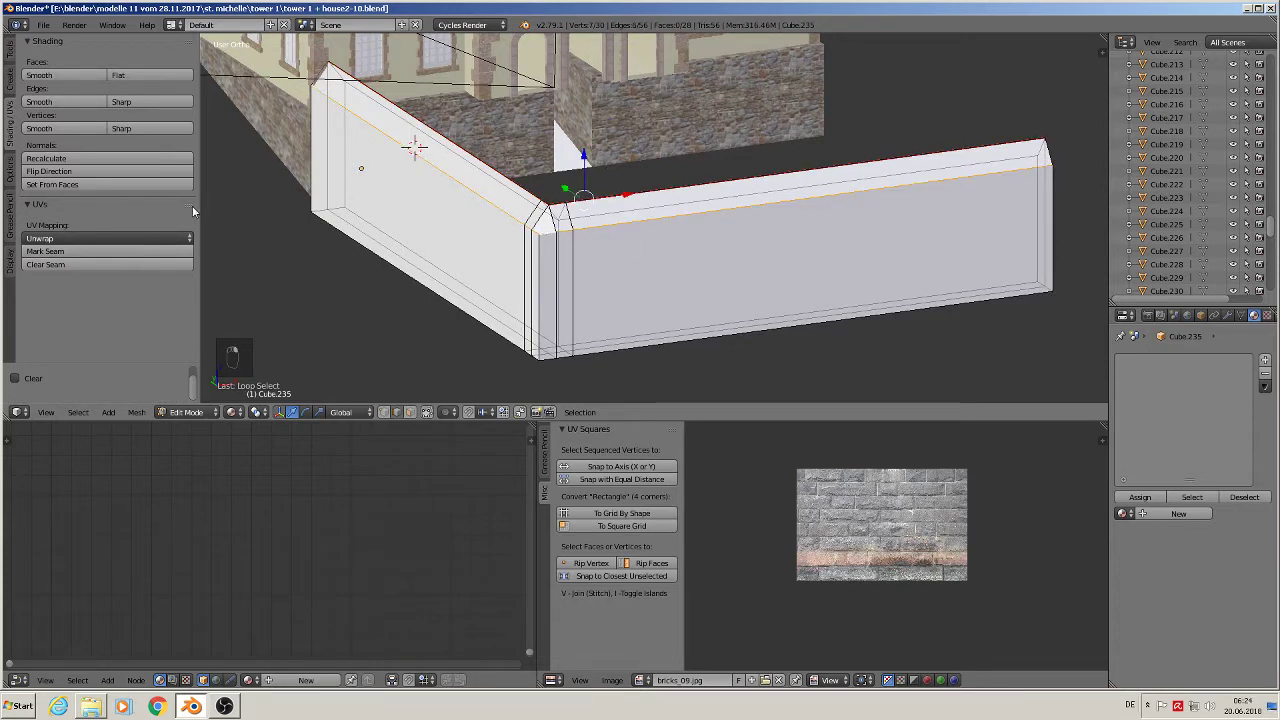
{"action": "left_click", "coordinate": [54, 251]}
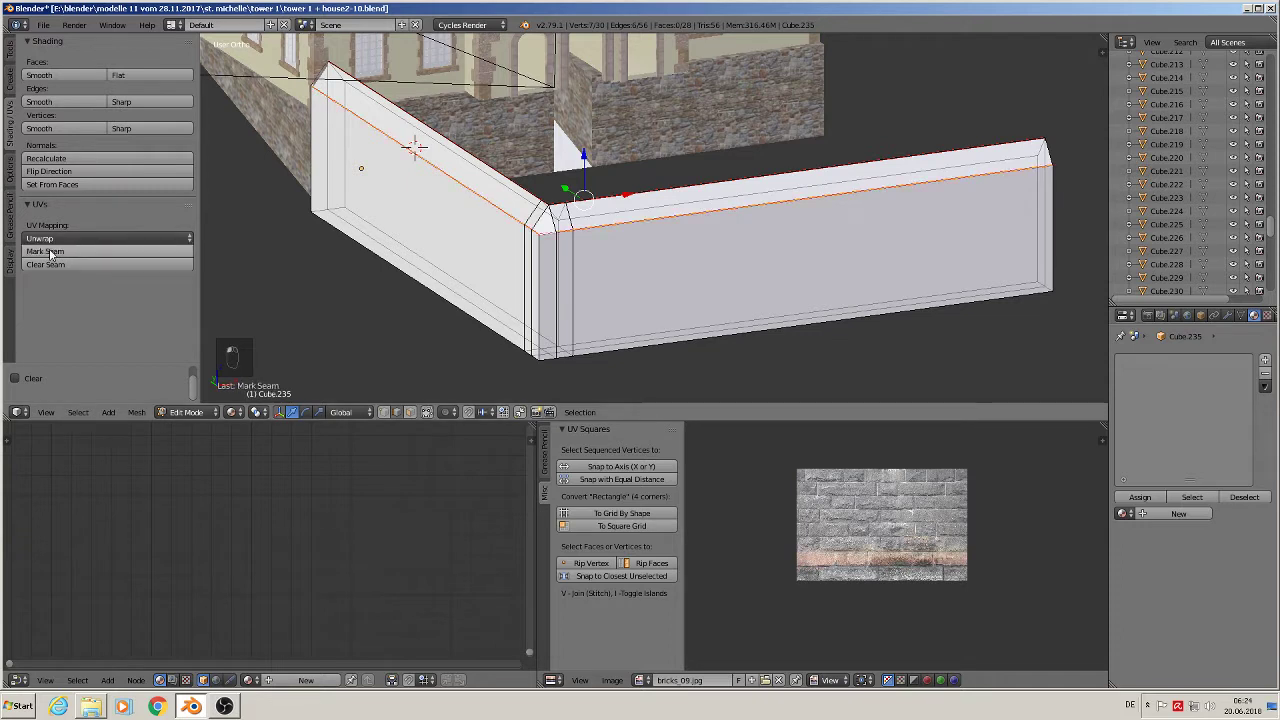
Mark seams along the outer bottom edges of both walls
{"action": "right_click", "coordinate": [432, 287], "text": "alt"}
{"action": "right_click", "coordinate": [621, 356], "text": "alt+shift"}
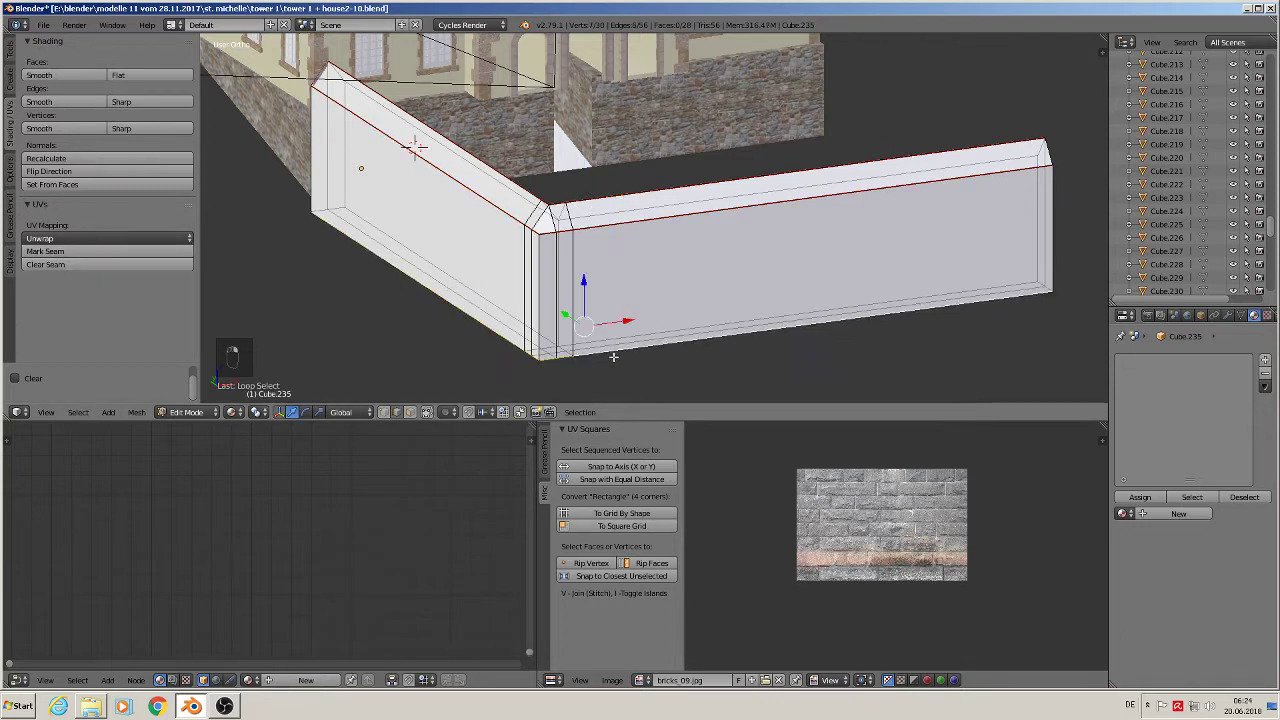
{"action": "left_click", "coordinate": [73, 254]}
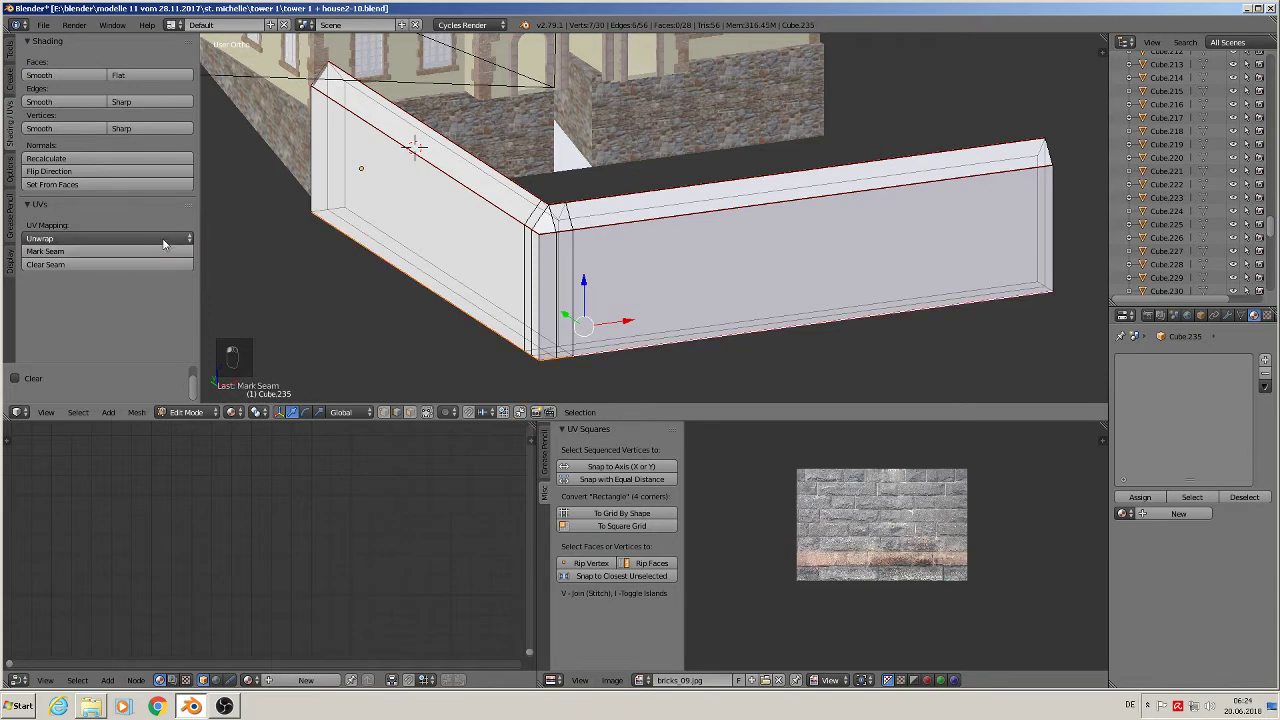
Mark seams on the vertical side edges and sloping gable edges at the long wall's gatehouse end
{"action": "scroll", "coordinate": [310, 170], "scroll_direction": "up", "scroll_amount": 1}
{"action": "right_click", "coordinate": [306, 142]}
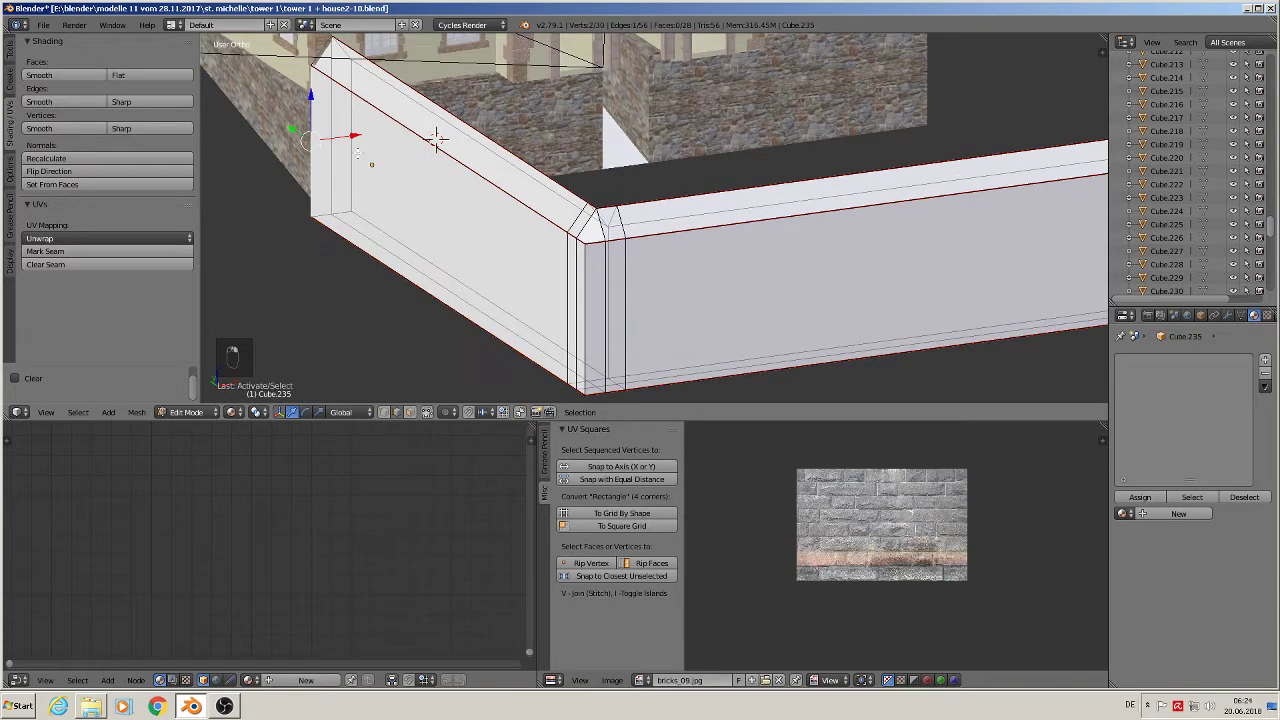
{"action": "right_click", "coordinate": [359, 151], "text": "shift"}
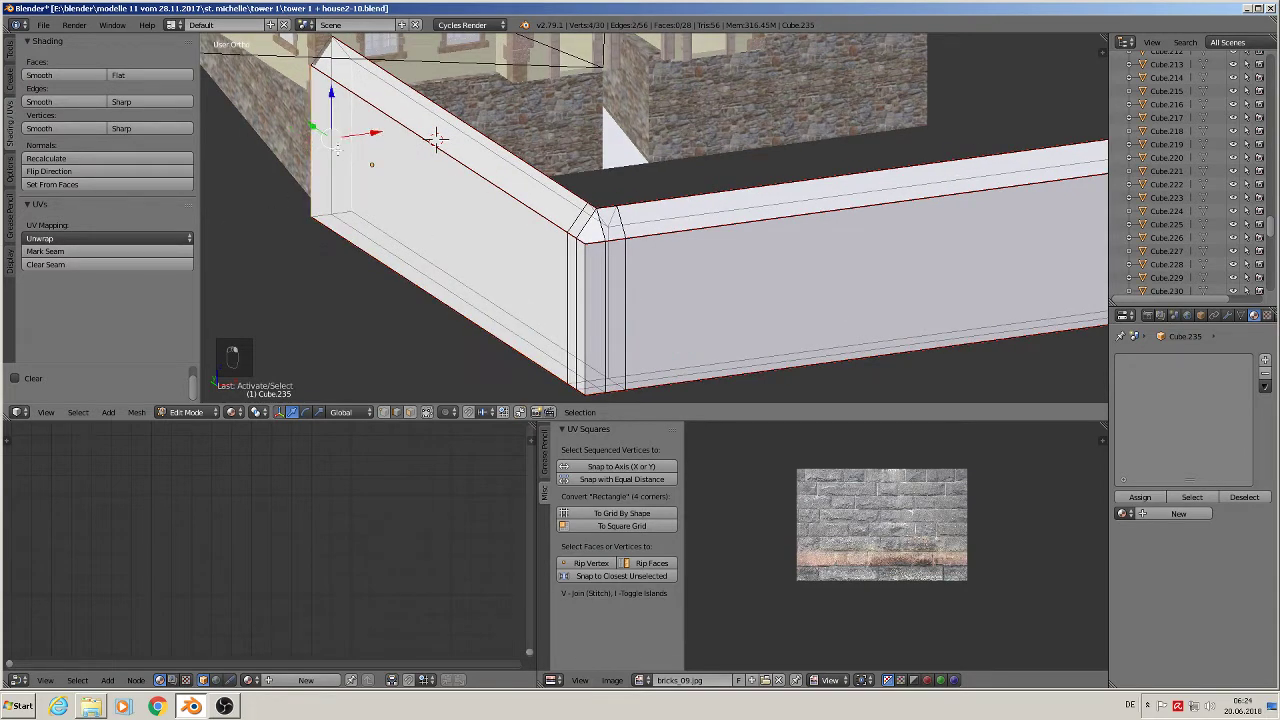
{"action": "middle_click_drag", "start_coordinate": [338, 150], "coordinate": [388, 240], "text": "shift"}
{"action": "left_click", "coordinate": [84, 256]}
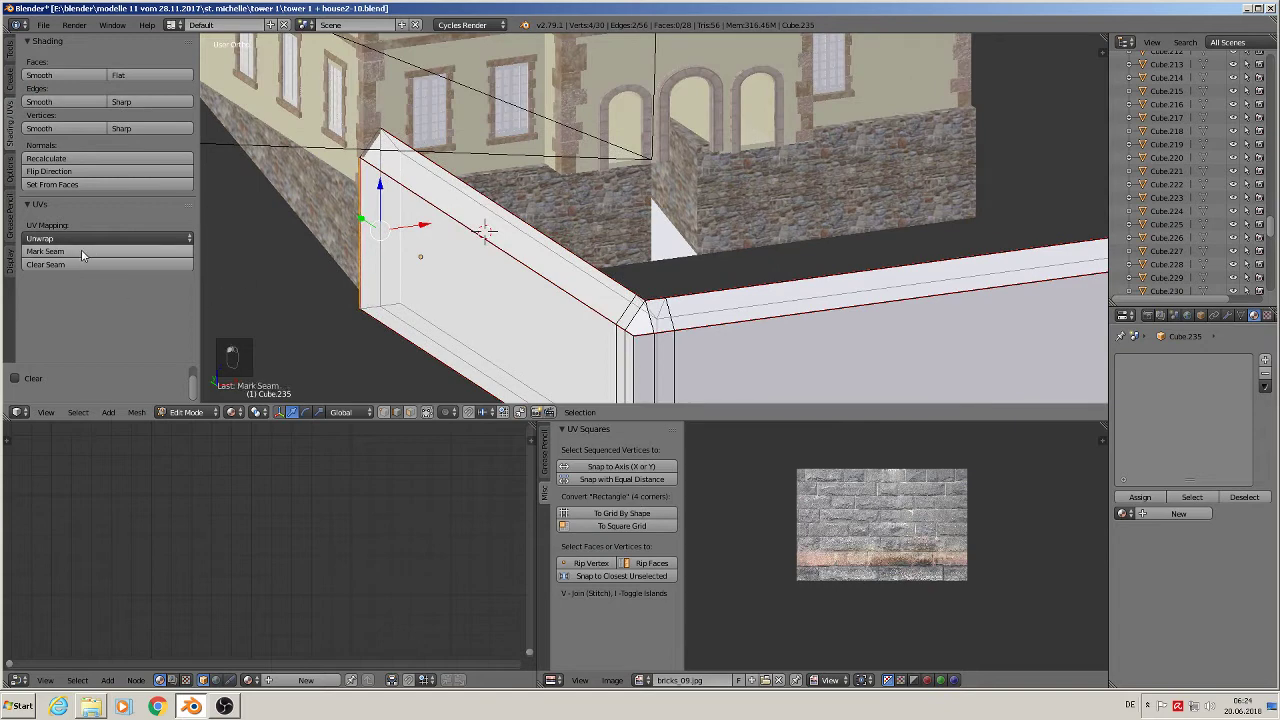
{"action": "right_click", "coordinate": [366, 140], "text": "alt"}
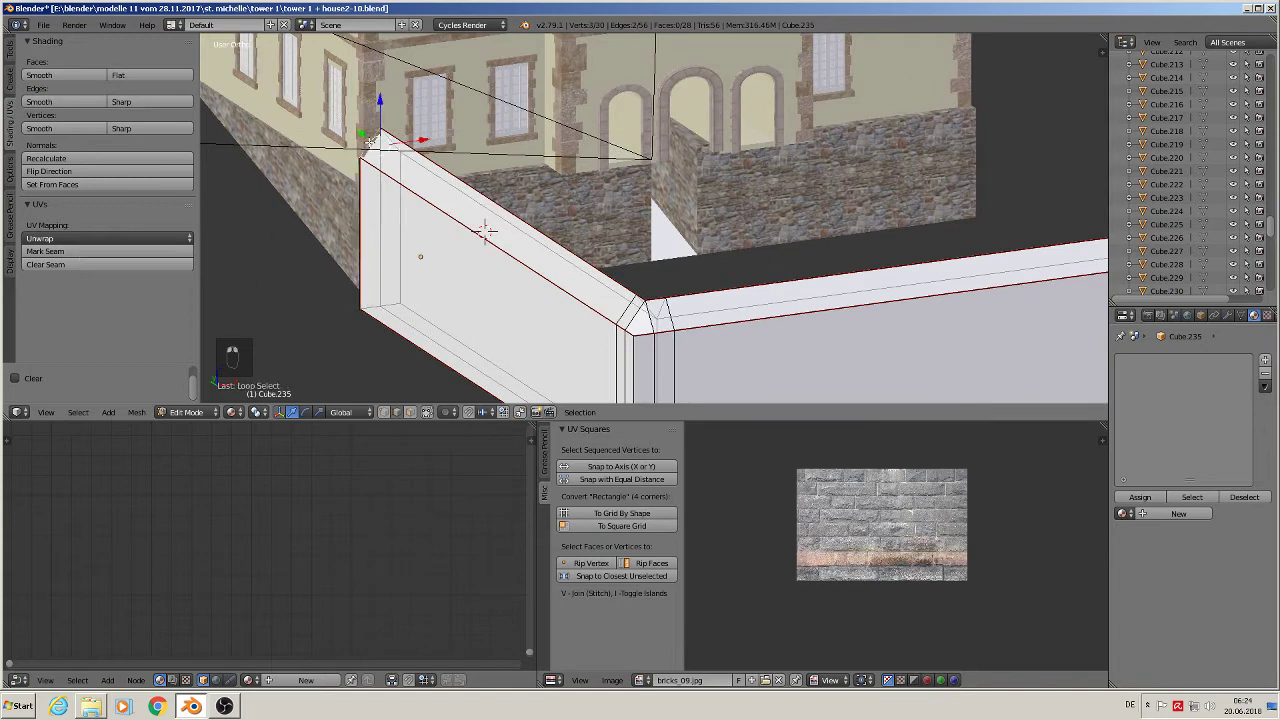
{"action": "left_click", "coordinate": [100, 251]}
Delete the middle edges on the undersides of both walls to remove the hidden bottom faces
{"action": "middle_click_drag", "start_coordinate": [499, 324], "coordinate": [389, 249], "text": "shift"}
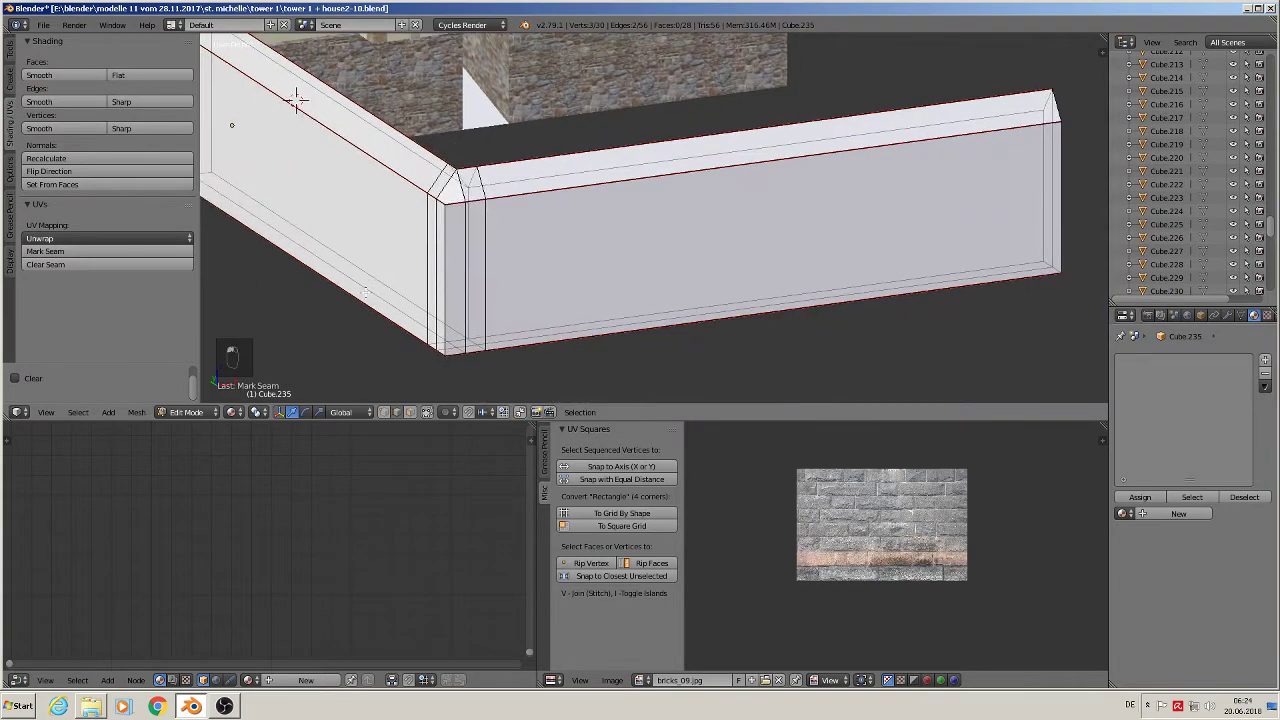
{"action": "right_click", "coordinate": [368, 293]}
{"action": "key", "text": "x"}
{"action": "left_click", "coordinate": [371, 295]}
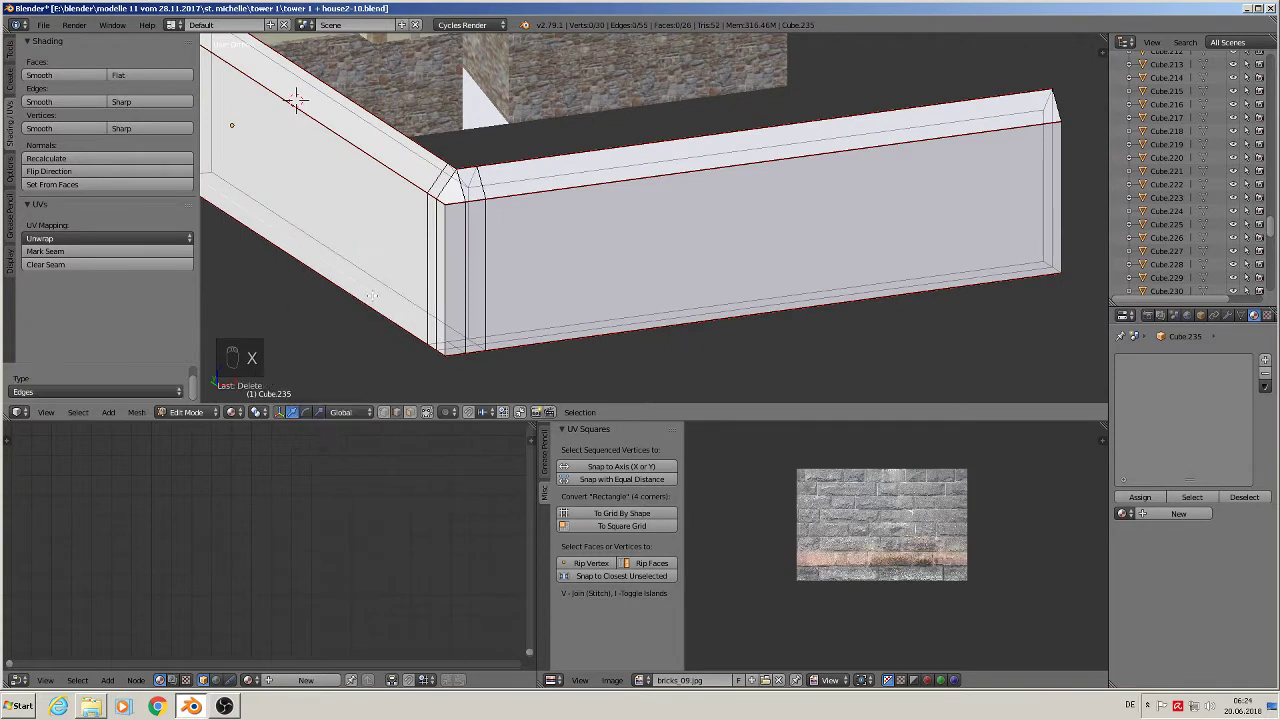
{"action": "right_click", "coordinate": [561, 327]}
{"action": "key", "text": "x"}
{"action": "left_click", "coordinate": [563, 334]}
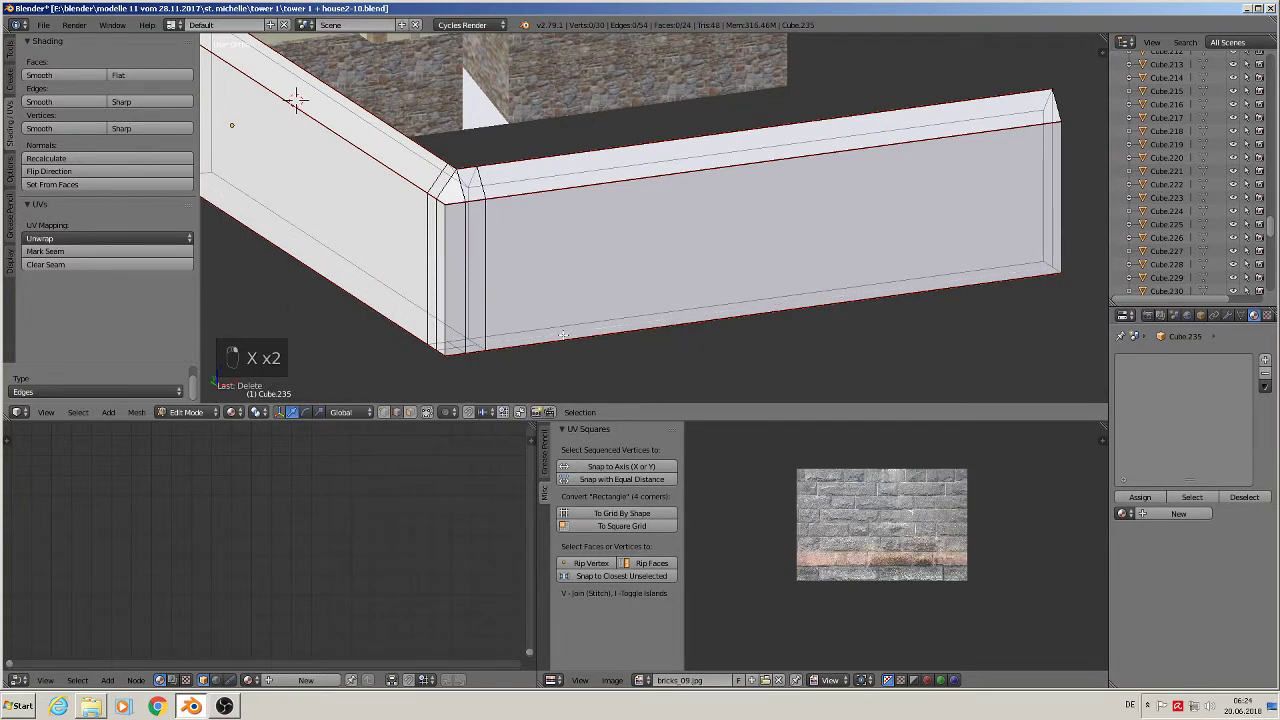
Mark seams on the gable slopes and vertical side edges around the cross wall's free end
{"action": "middle_click_drag", "start_coordinate": [991, 315], "coordinate": [553, 224]}
{"action": "right_click", "coordinate": [567, 224]}
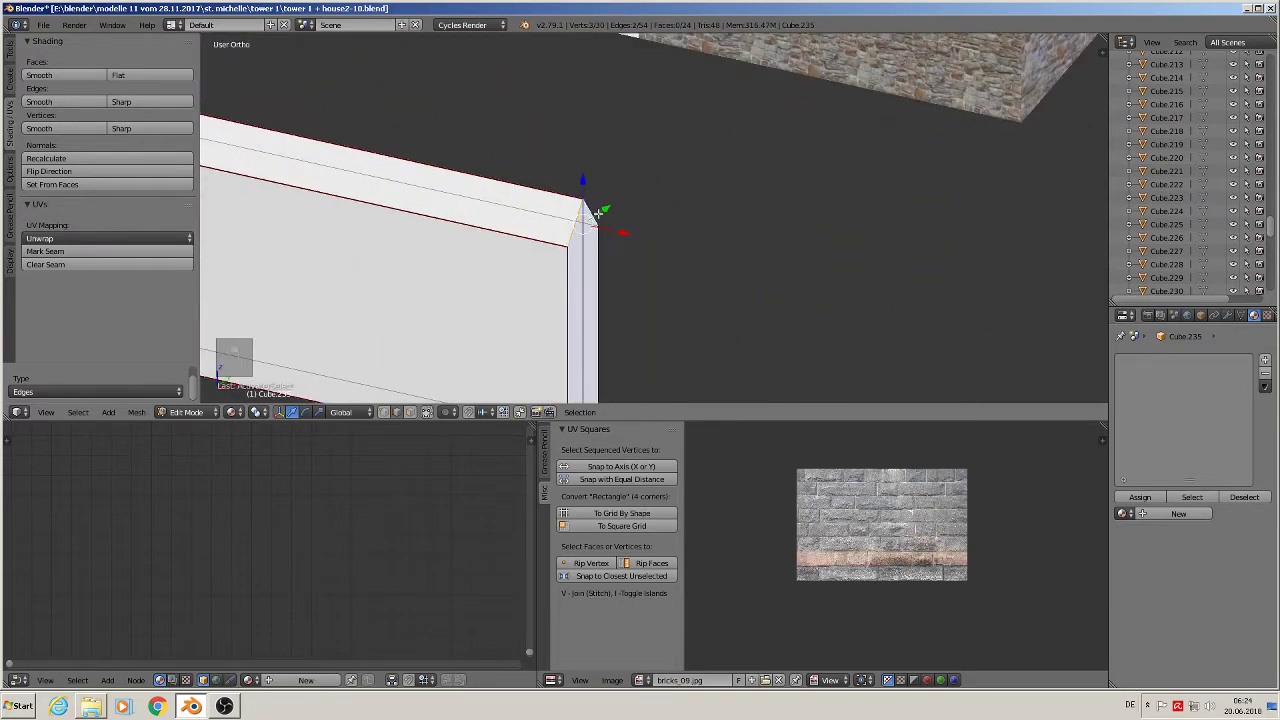
{"action": "middle_click_drag", "start_coordinate": [650, 316], "coordinate": [643, 129], "text": "shift"}
{"action": "right_click", "coordinate": [564, 193], "text": "shift"}
{"action": "right_click", "coordinate": [571, 265], "text": "shift"}
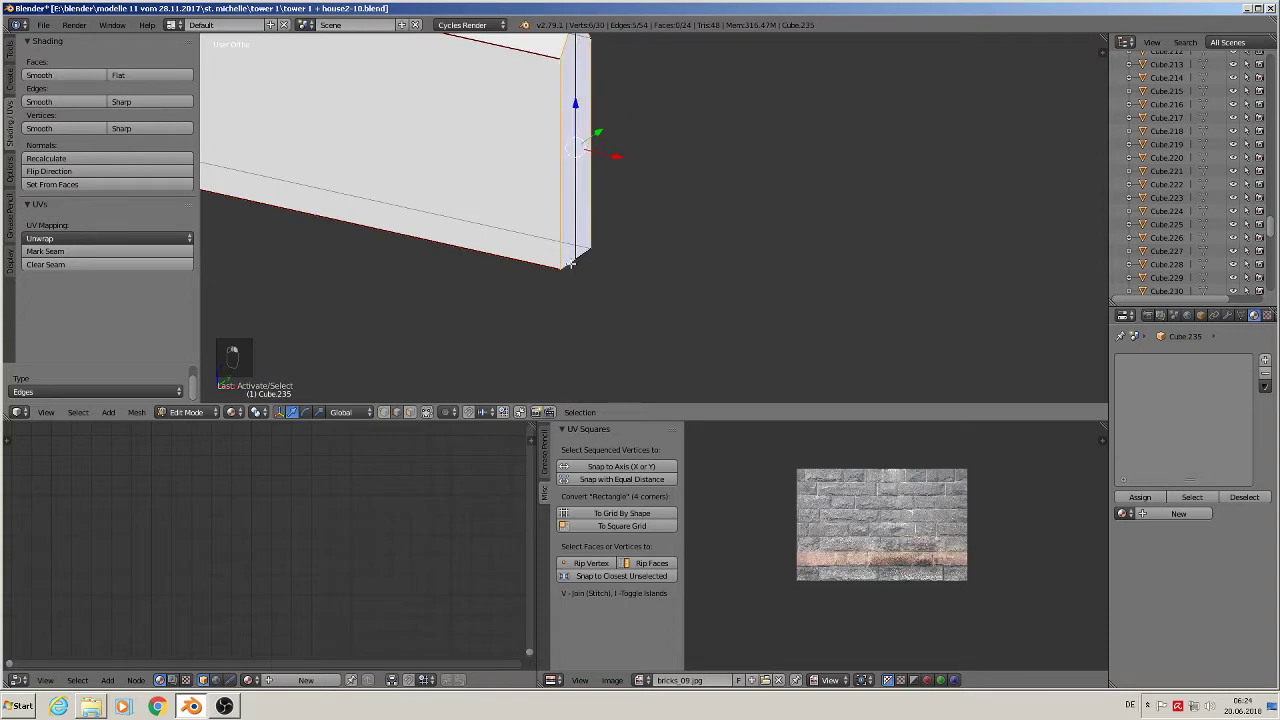
{"action": "right_click", "coordinate": [596, 257], "text": "shift"}
{"action": "right_click", "coordinate": [586, 256], "text": "shift"}
{"action": "left_click", "coordinate": [137, 251]}
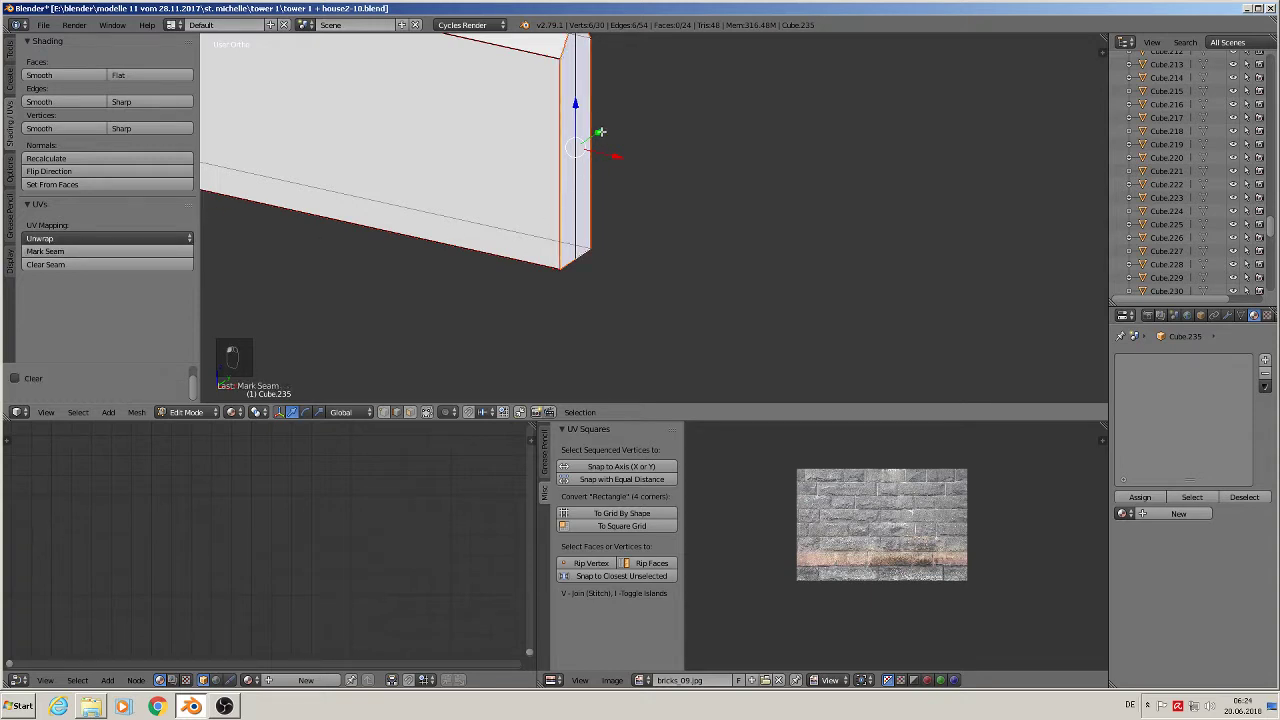
Split off the vertical centre edge on the cross wall's free end and delete both overlapping edges
{"action": "right_click", "coordinate": [582, 118]}
{"action": "key", "text": "y"}
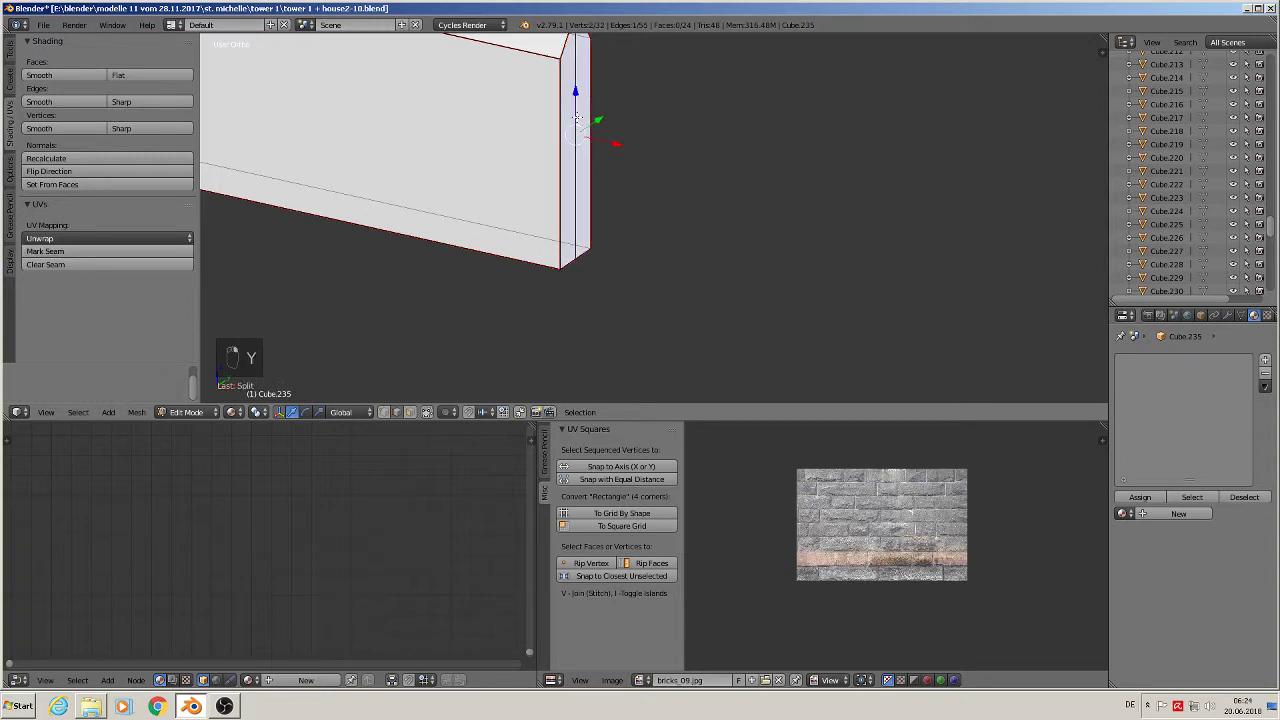
{"action": "right_click", "coordinate": [577, 118]}
{"action": "key", "text": "x"}
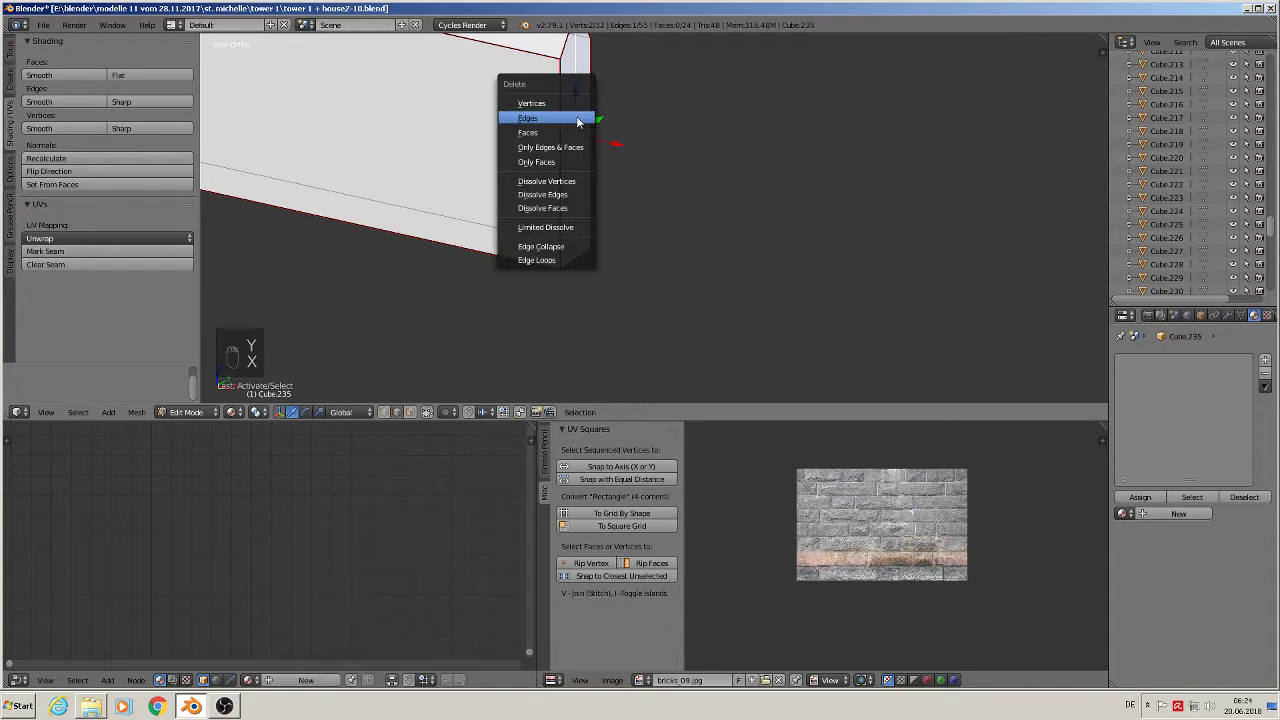
{"action": "left_click", "coordinate": [576, 116]}
{"action": "right_click", "coordinate": [582, 140]}
{"action": "key", "text": "x"}
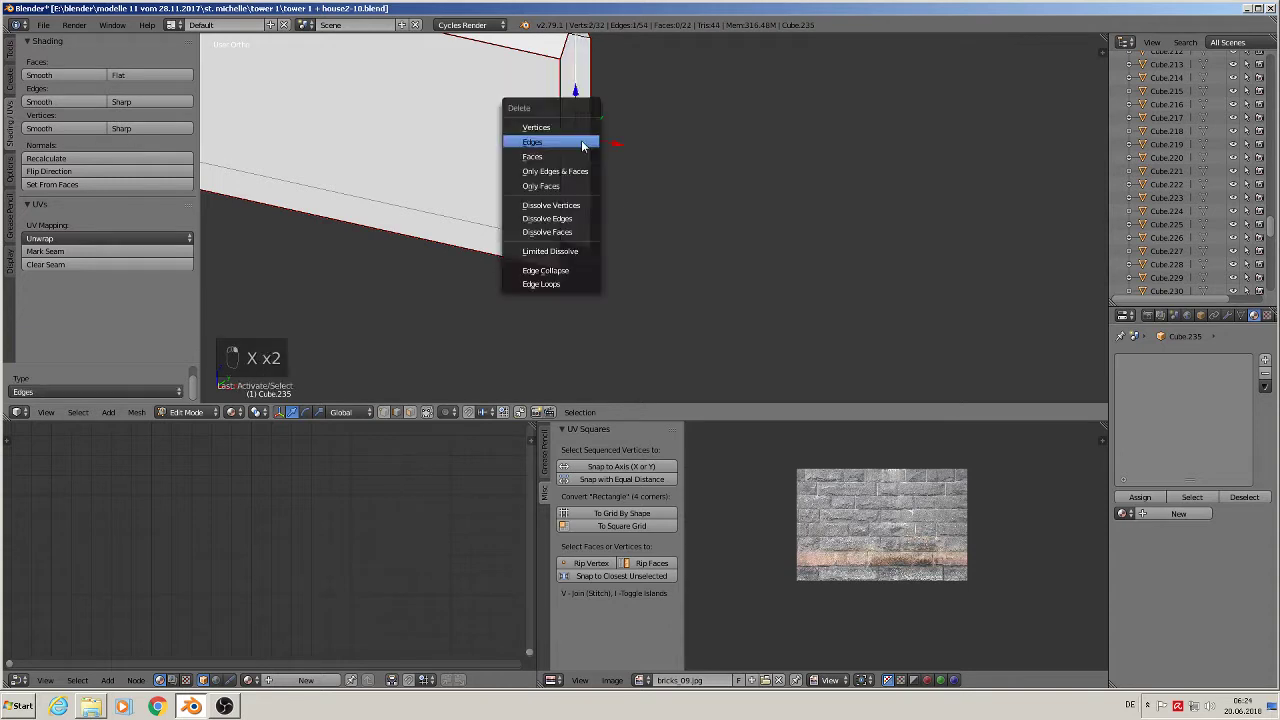
{"action": "left_click", "coordinate": [584, 141]}
Mark seams on both walls' courtyard-side bottom edges and lower coping edges, plus the vertical inner corner edge
{"action": "scroll", "coordinate": [650, 125], "scroll_direction": "down", "scroll_amount": 3}
{"action": "middle_click_drag", "start_coordinate": [654, 118], "coordinate": [632, 344]}
{"action": "right_click", "coordinate": [695, 291]}
{"action": "right_click", "coordinate": [482, 309], "text": "shift"}
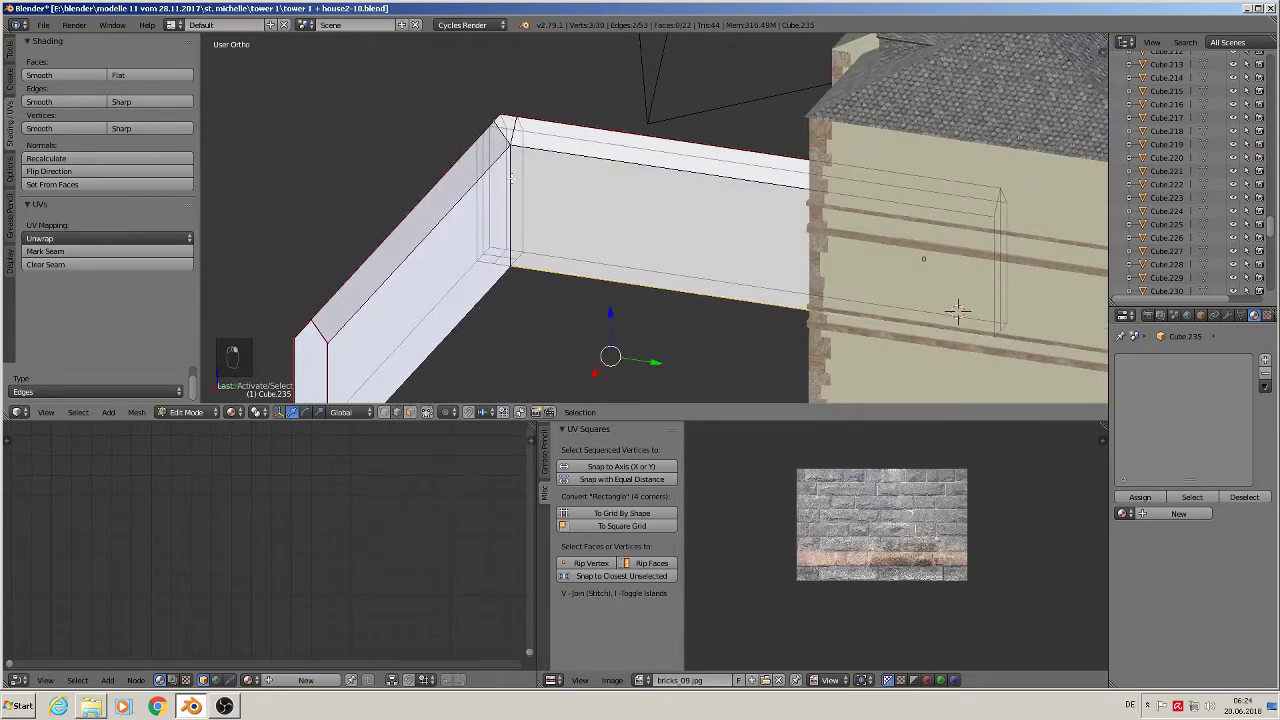
{"action": "right_click", "coordinate": [512, 176], "text": "shift"}
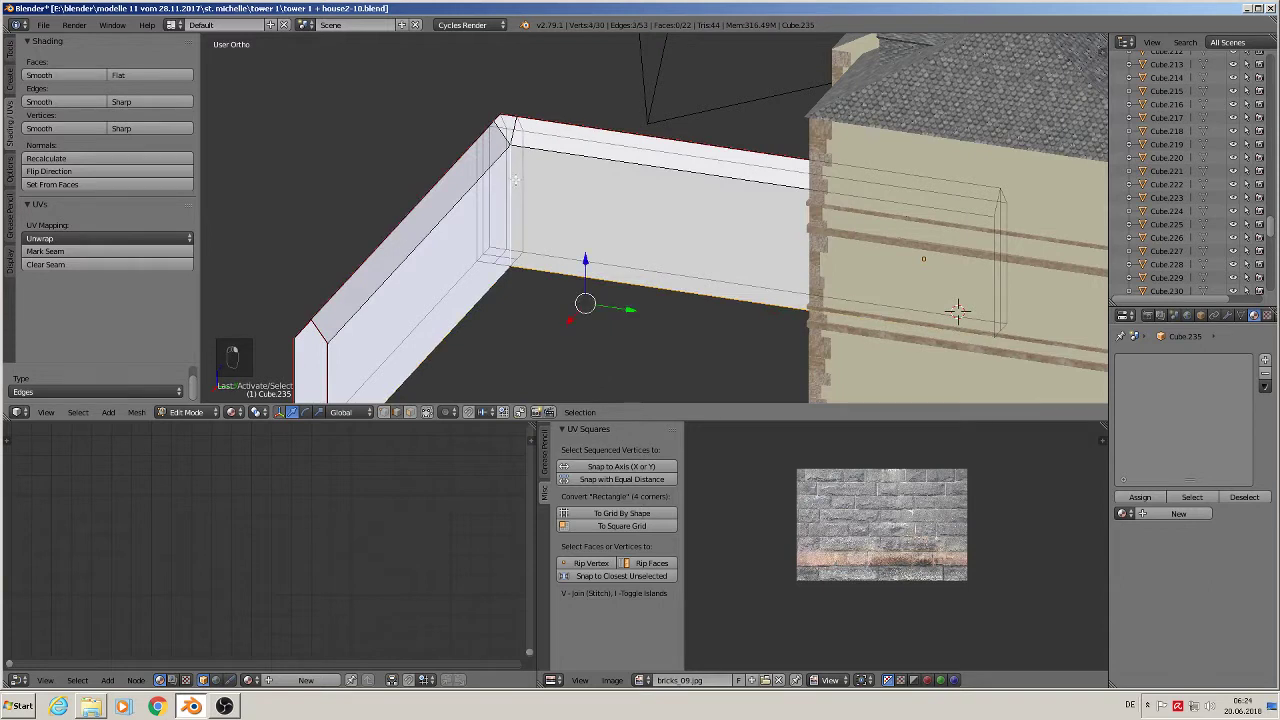
{"action": "right_click", "coordinate": [406, 253], "text": "shift"}
{"action": "right_click", "coordinate": [566, 148], "text": "shift"}
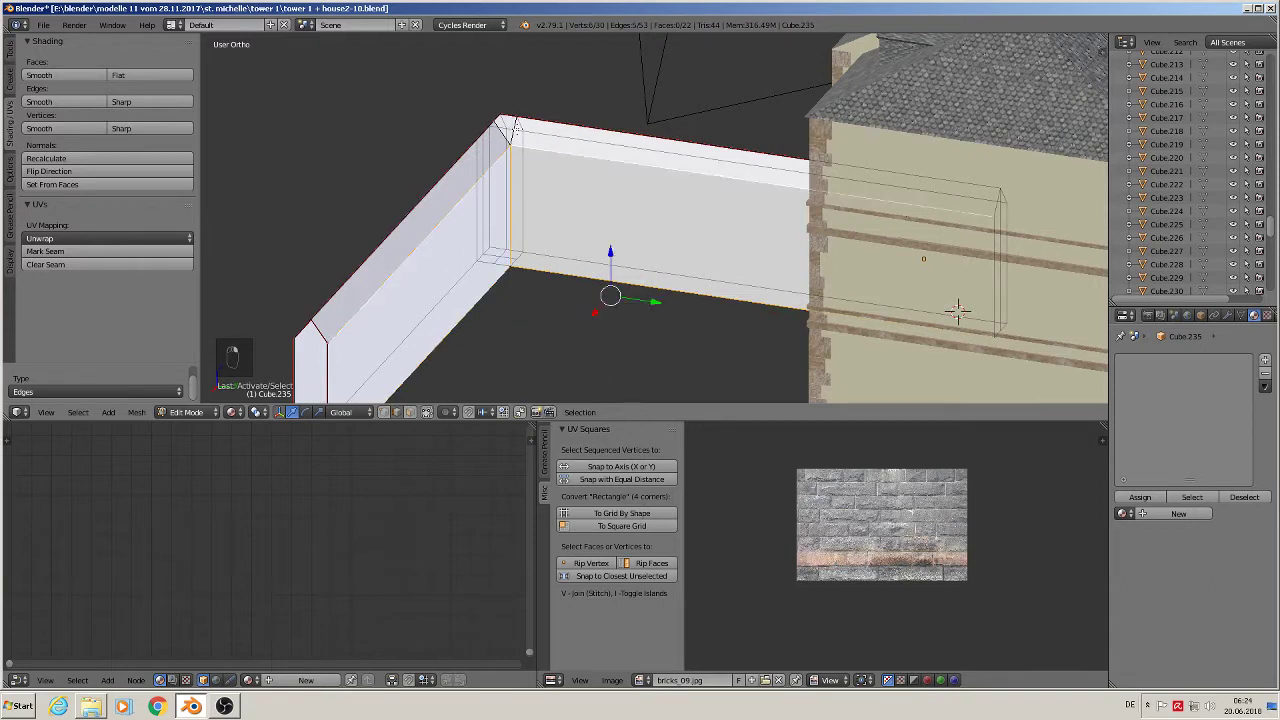
{"action": "left_click", "coordinate": [78, 251]}
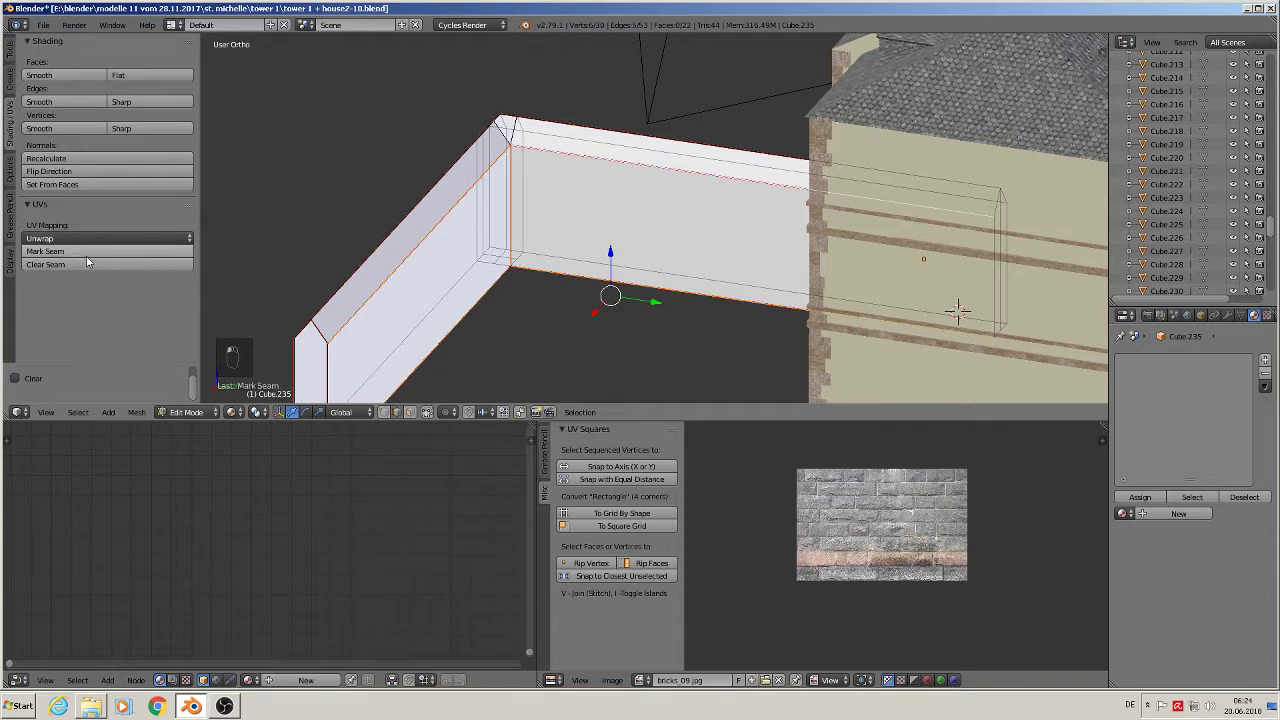
Mark seams on the courtyard-side vertical edge, adjoining gable slope and bottom edges at the long wall's gatehouse end
{"action": "middle_click_drag", "start_coordinate": [520, 257], "coordinate": [581, 254]}
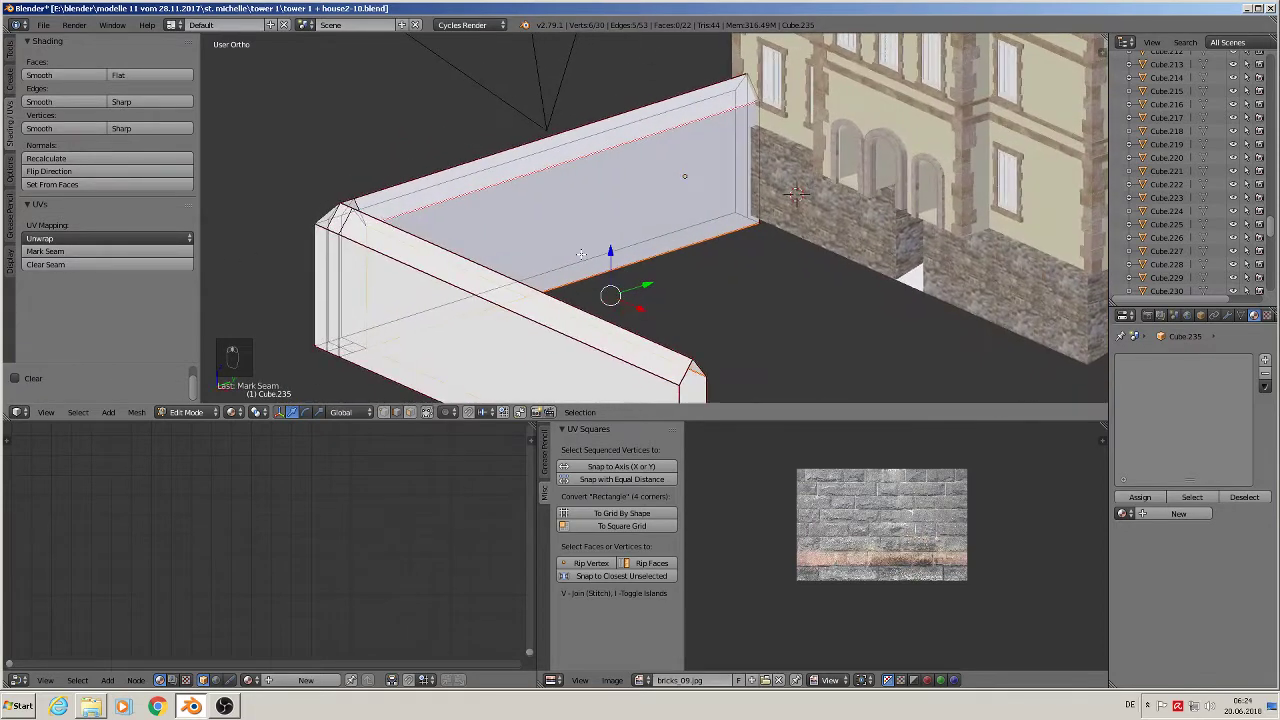
{"action": "right_click", "coordinate": [758, 152]}
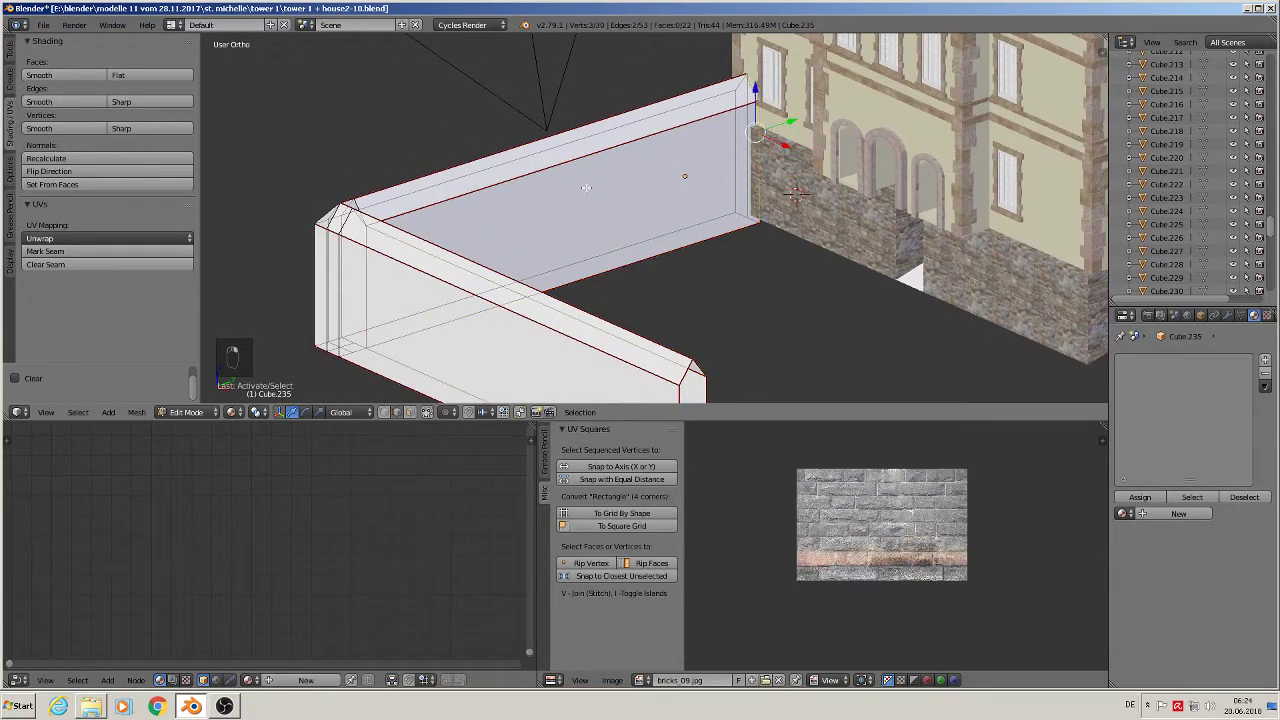
{"action": "left_click", "coordinate": [117, 250]}
{"action": "right_click", "coordinate": [741, 212]}
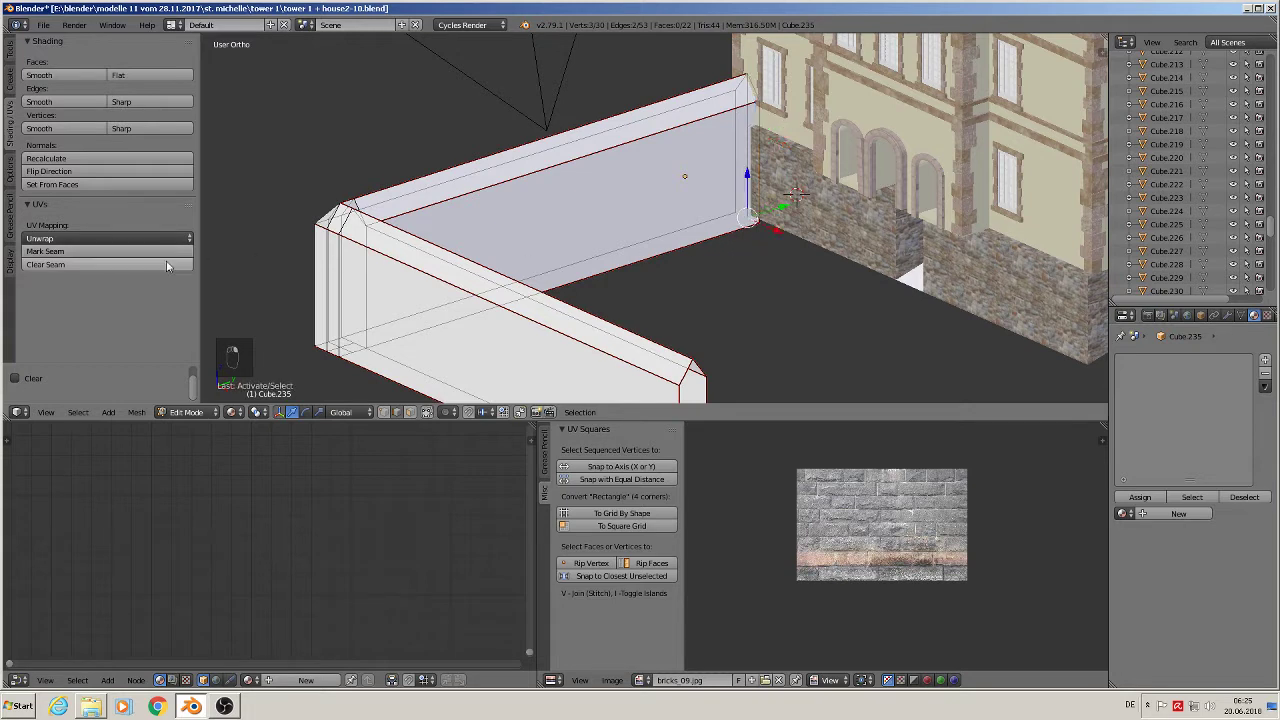
{"action": "left_click", "coordinate": [95, 252]}
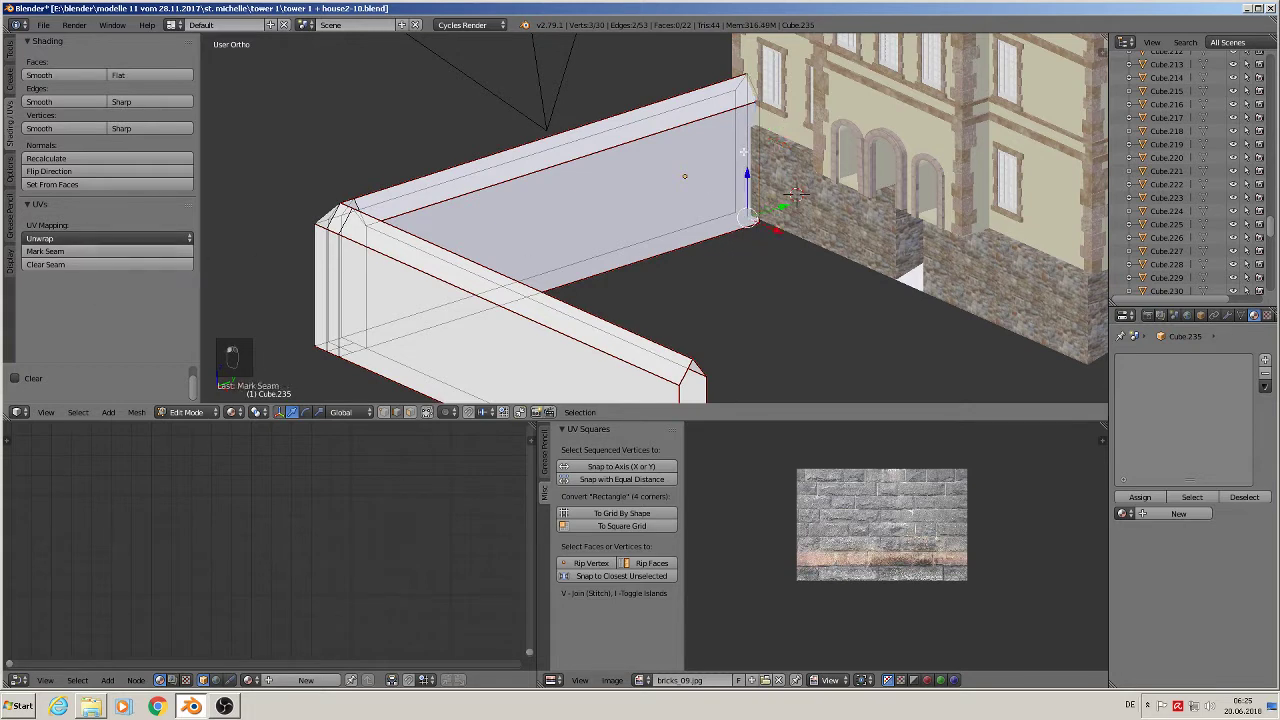
Delete the vertical centre edge at the long wall's gatehouse end to remove the hidden end faces
{"action": "right_click", "coordinate": [744, 152]}
{"action": "key", "text": "x"}
{"action": "left_click", "coordinate": [750, 152]}
Mark a seam on the vertical outer corner edge where the two walls meet
{"action": "key", "text": "KP_0"}
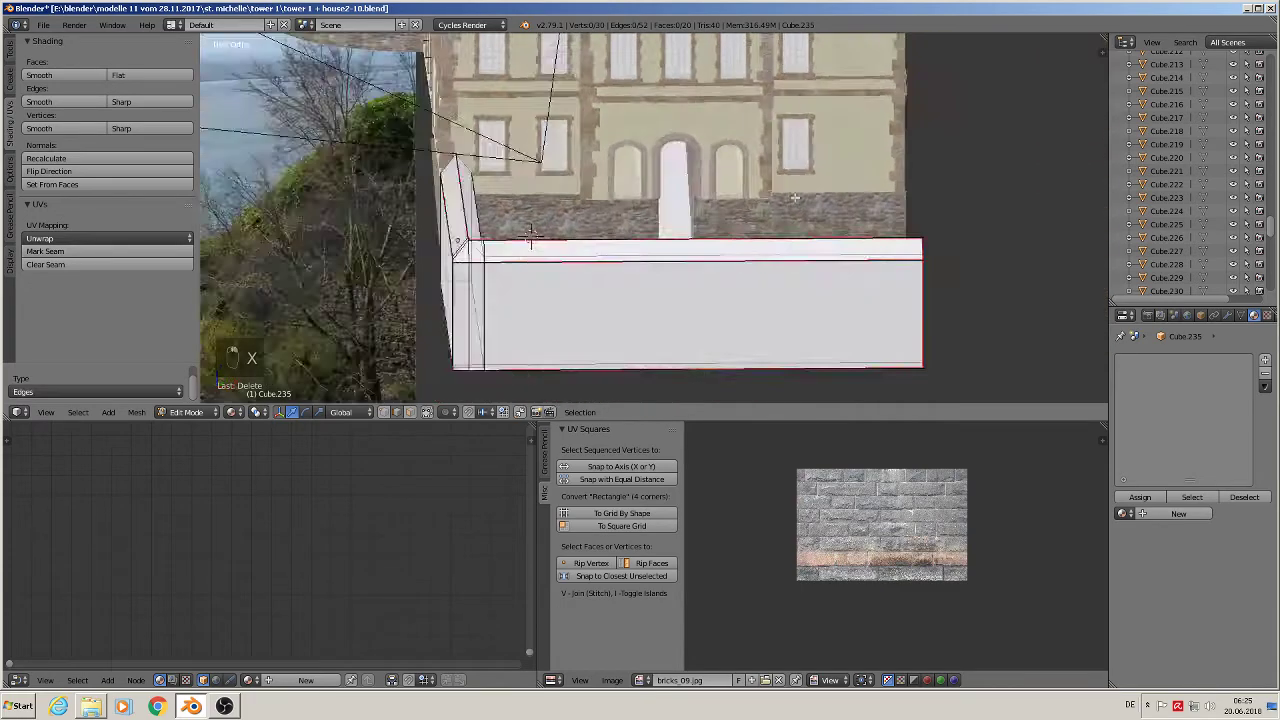
{"action": "middle_click_drag", "start_coordinate": [532, 237], "coordinate": [378, 265]}
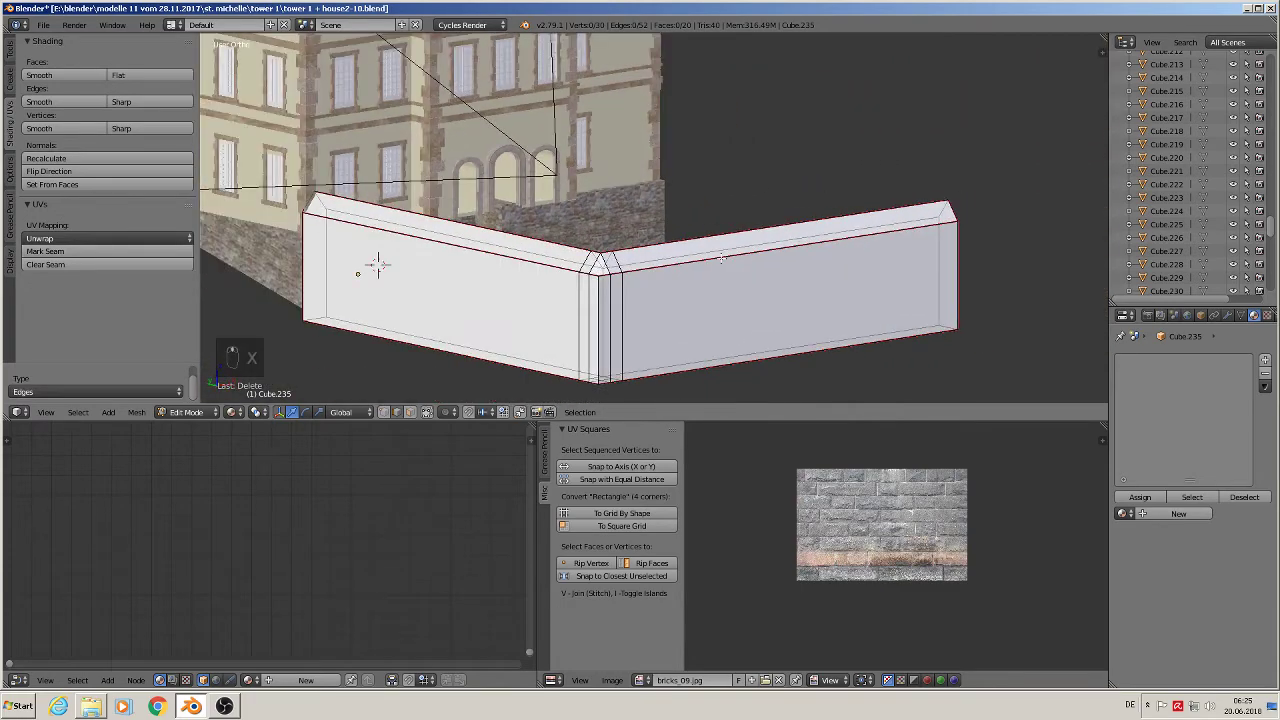
{"action": "middle_click_drag", "start_coordinate": [596, 290], "coordinate": [612, 318]}
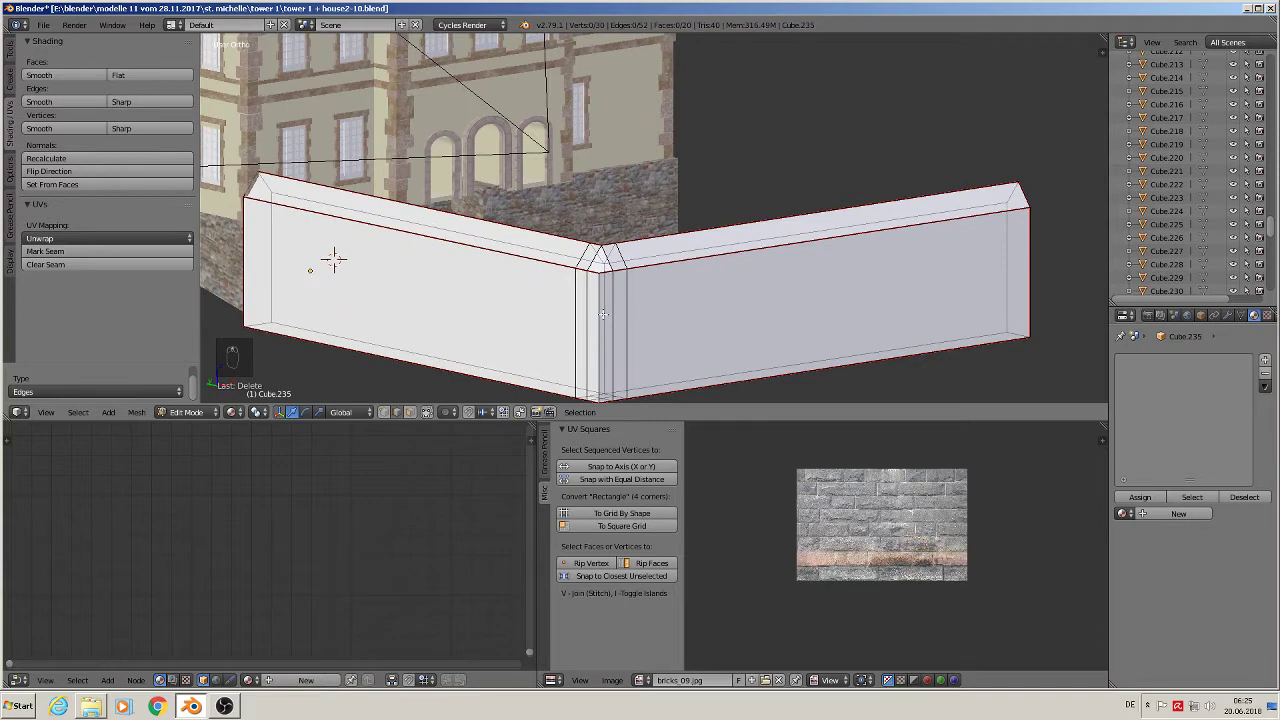
{"action": "right_click", "coordinate": [600, 313]}
{"action": "key", "text": "a"}
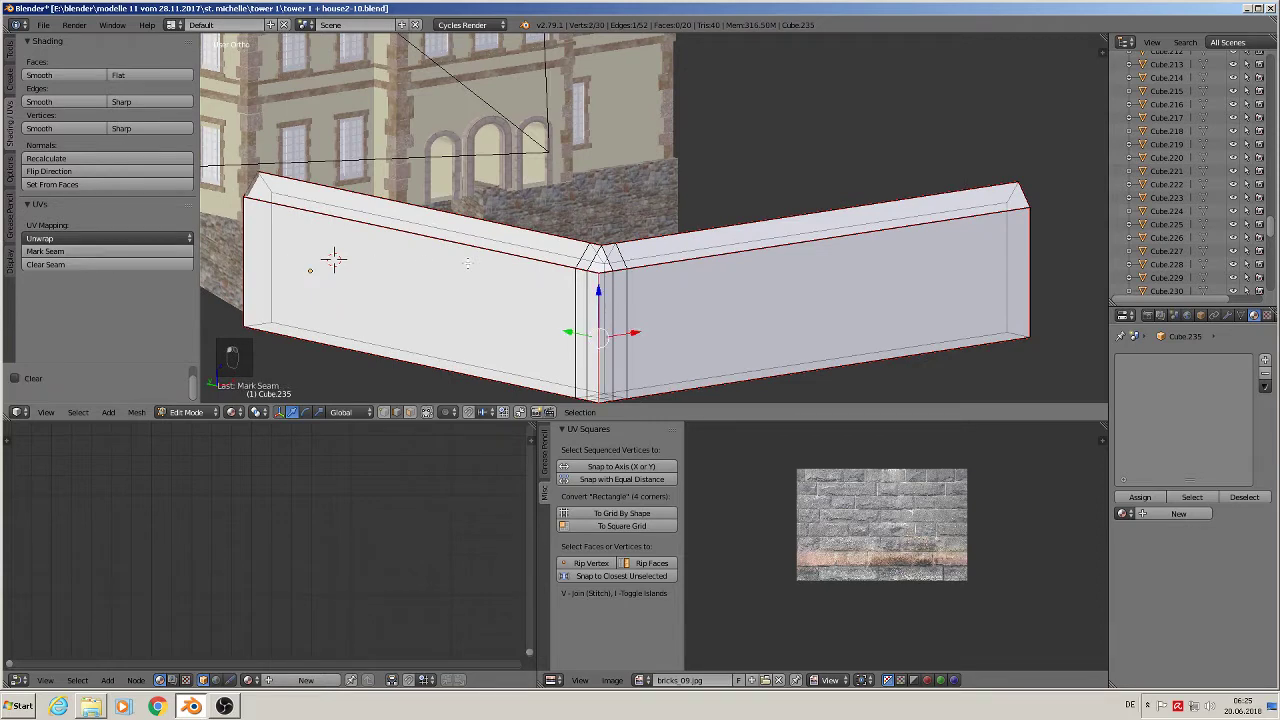
{"action": "key", "text": "a"}
Apply rotation and scale to the forecourt wall object
{"action": "key", "text": "Tab"}
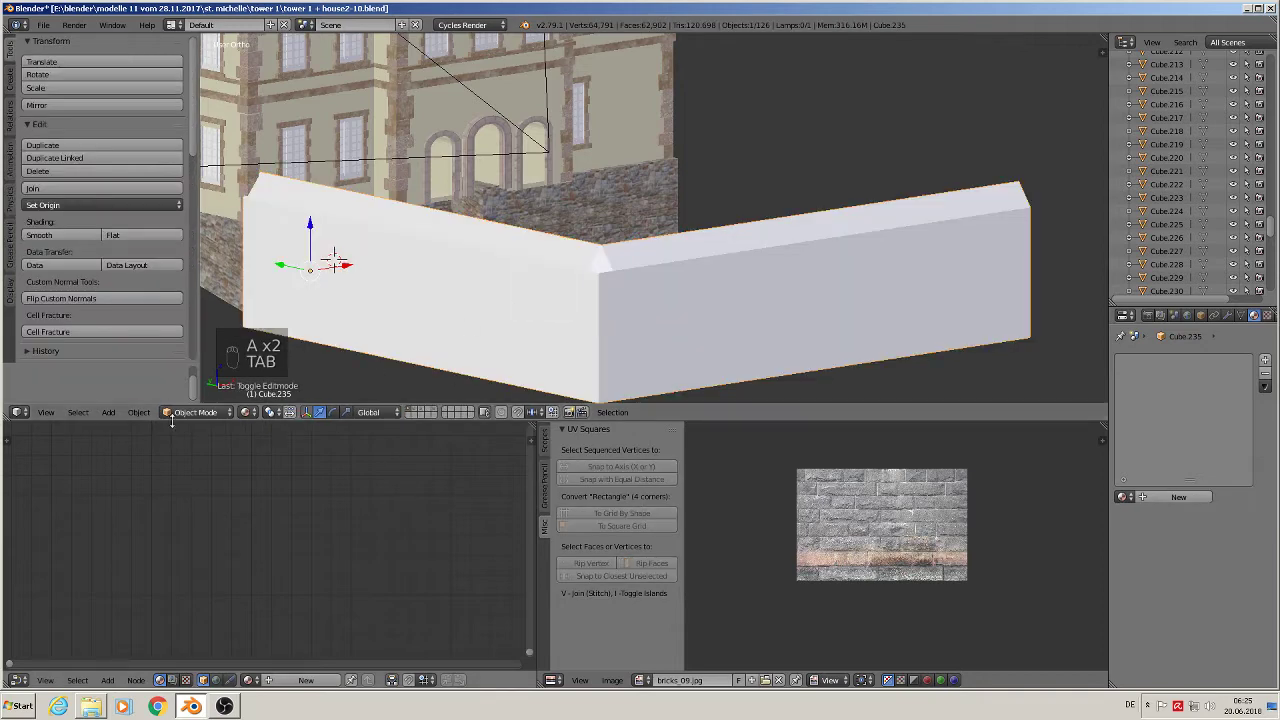
{"action": "left_click", "coordinate": [139, 412]}
{"action": "mouse_move", "coordinate": [230, 310]}
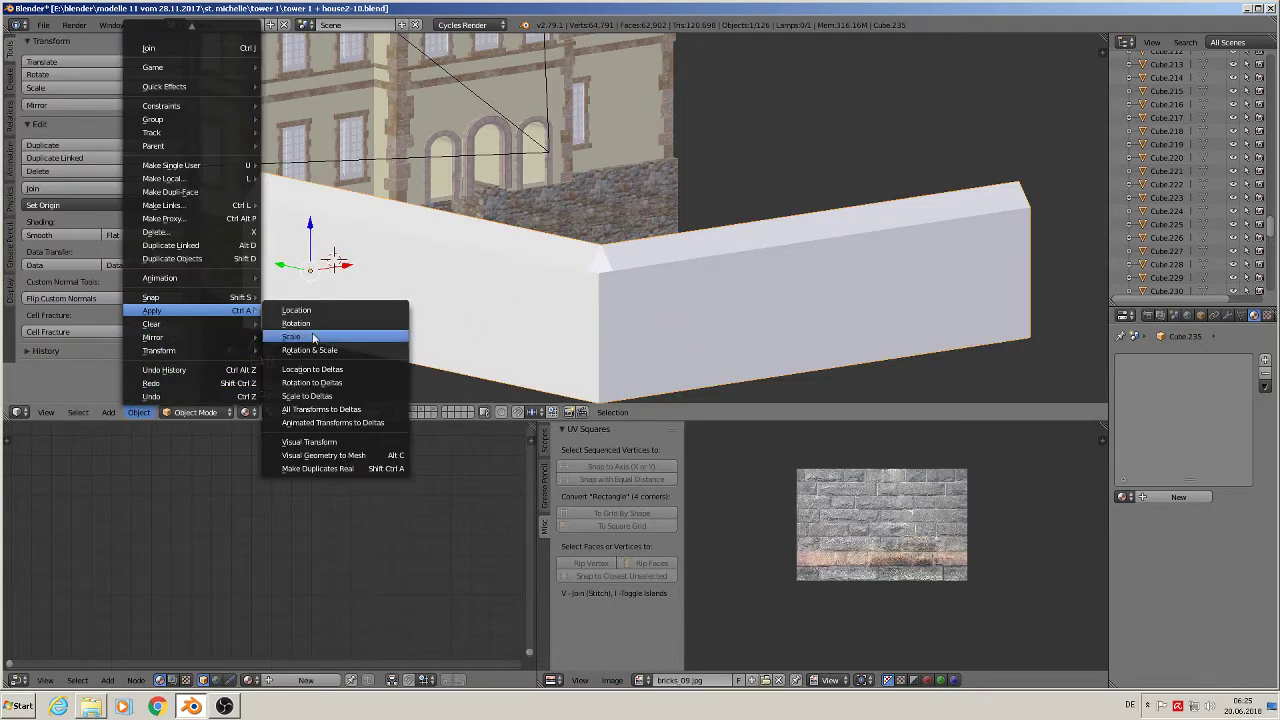
{"action": "left_click", "coordinate": [333, 351]}
{"action": "key", "text": "Tab"}
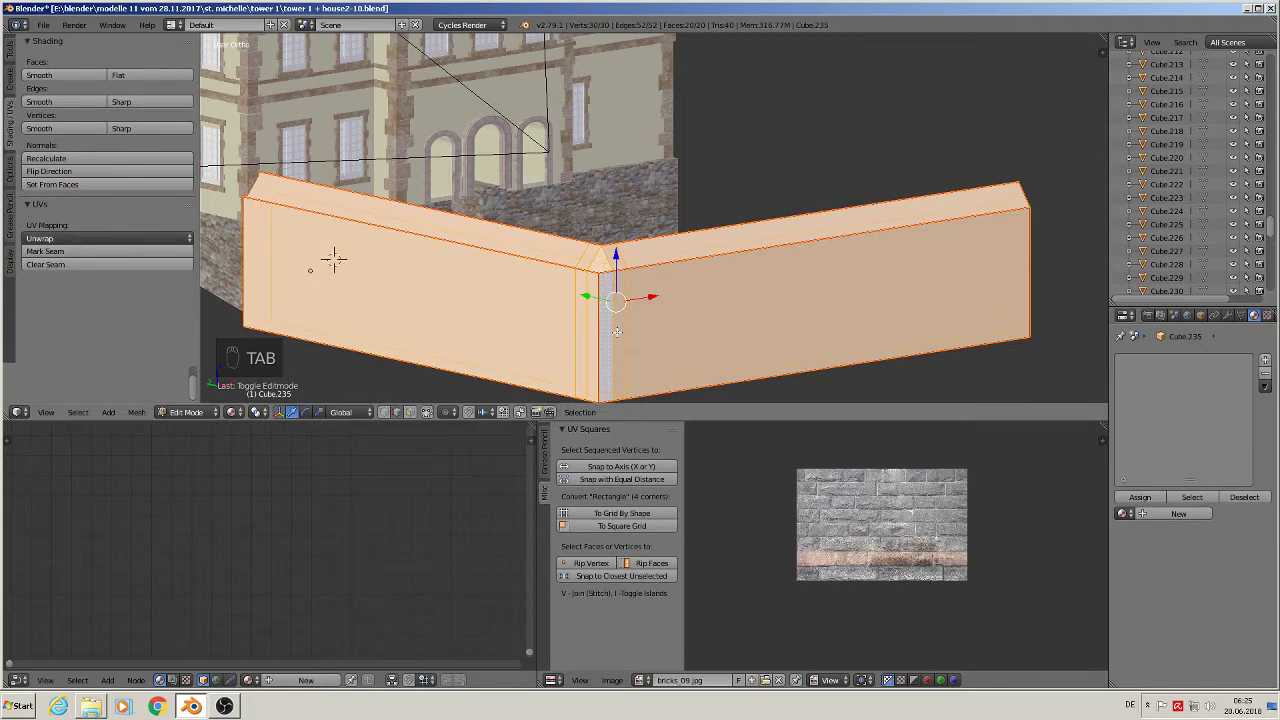
{"action": "key", "text": "Tab"}
Cut a new edge with the Knife across the coping's corner face, joining the ridge corner to the outer wall corner
{"action": "scroll", "coordinate": [617, 337], "scroll_direction": "up", "scroll_amount": 8}
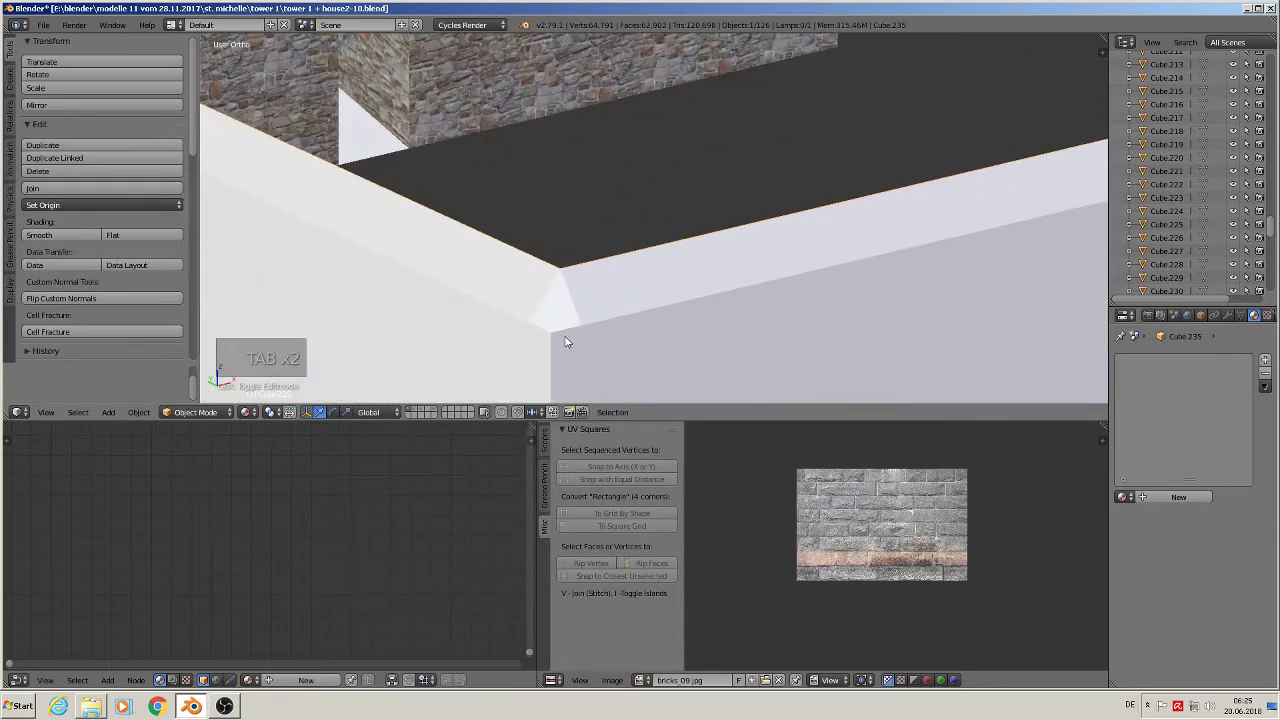
{"action": "middle_click_drag", "start_coordinate": [543, 325], "coordinate": [517, 313]}
{"action": "middle_click_drag", "start_coordinate": [440, 256], "coordinate": [895, 304], "text": "shift"}
{"action": "middle_click_drag", "start_coordinate": [804, 265], "coordinate": [720, 215]}
{"action": "key", "text": "Tab"}
{"action": "key", "text": "a"}
{"action": "key", "text": "a"}
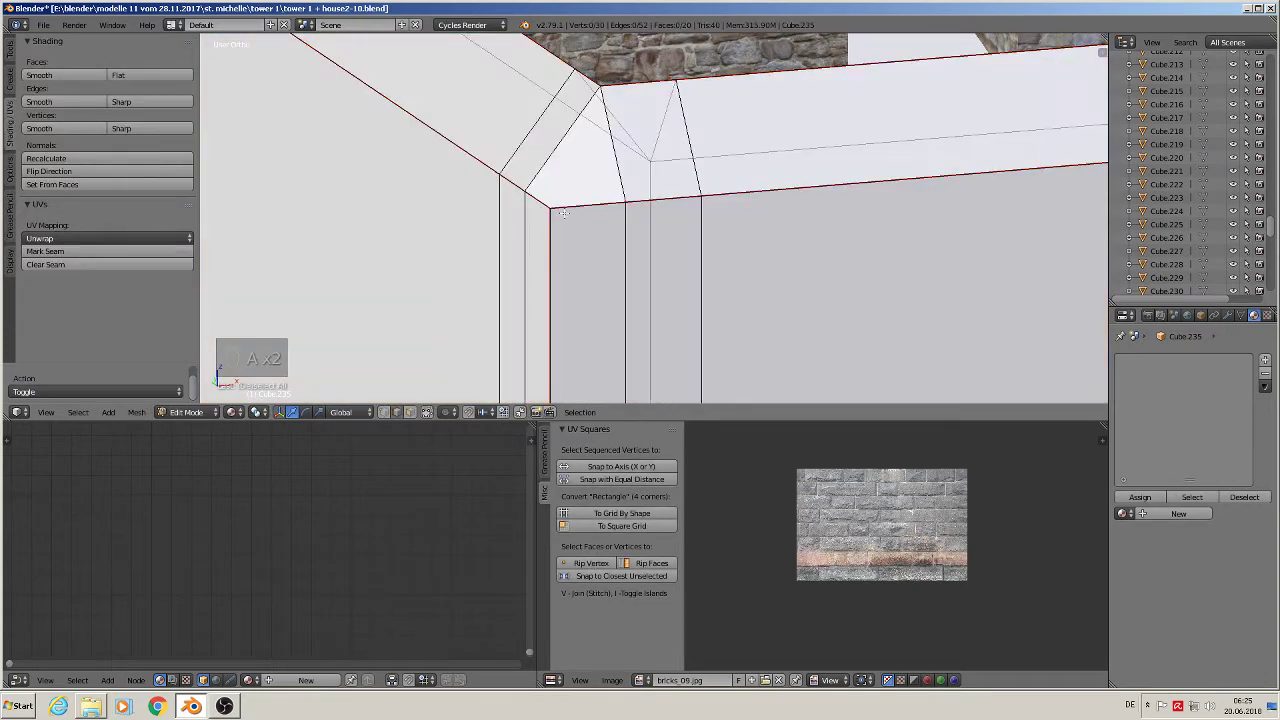
{"action": "left_click", "coordinate": [11, 50]}
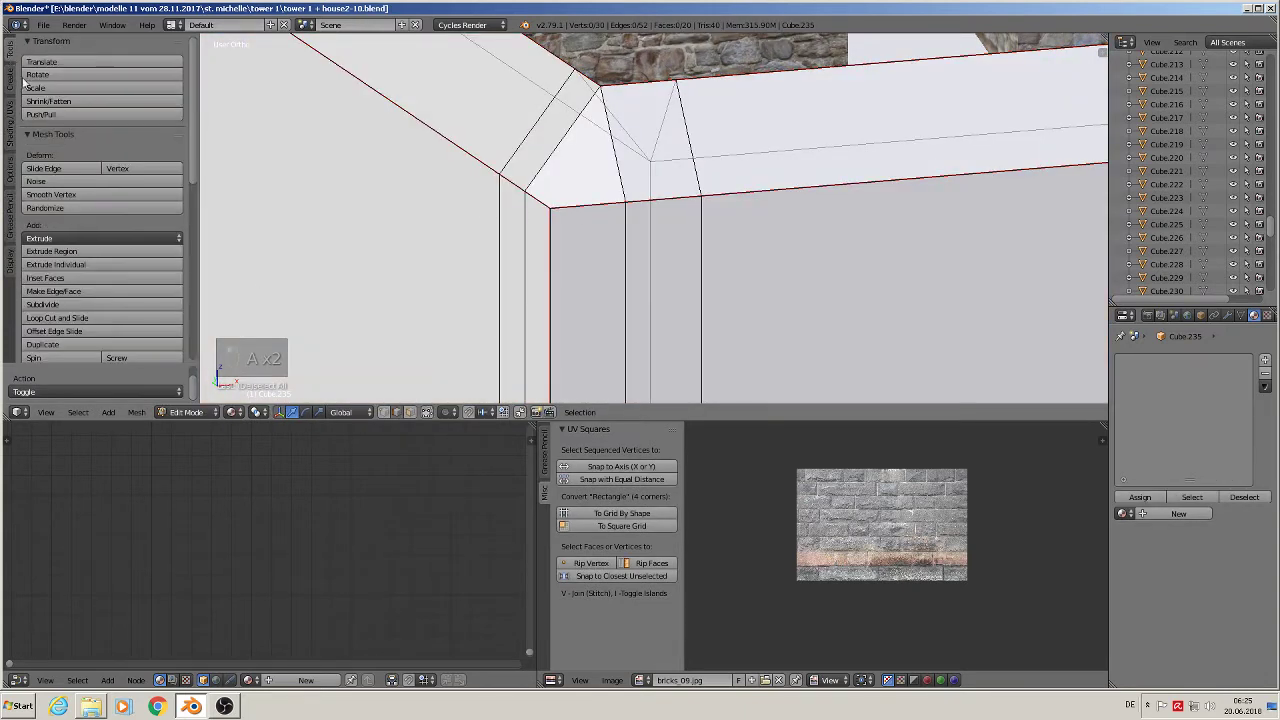
{"action": "scroll", "coordinate": [53, 330], "scroll_direction": "down", "scroll_amount": 2}
{"action": "left_click", "coordinate": [66, 290]}
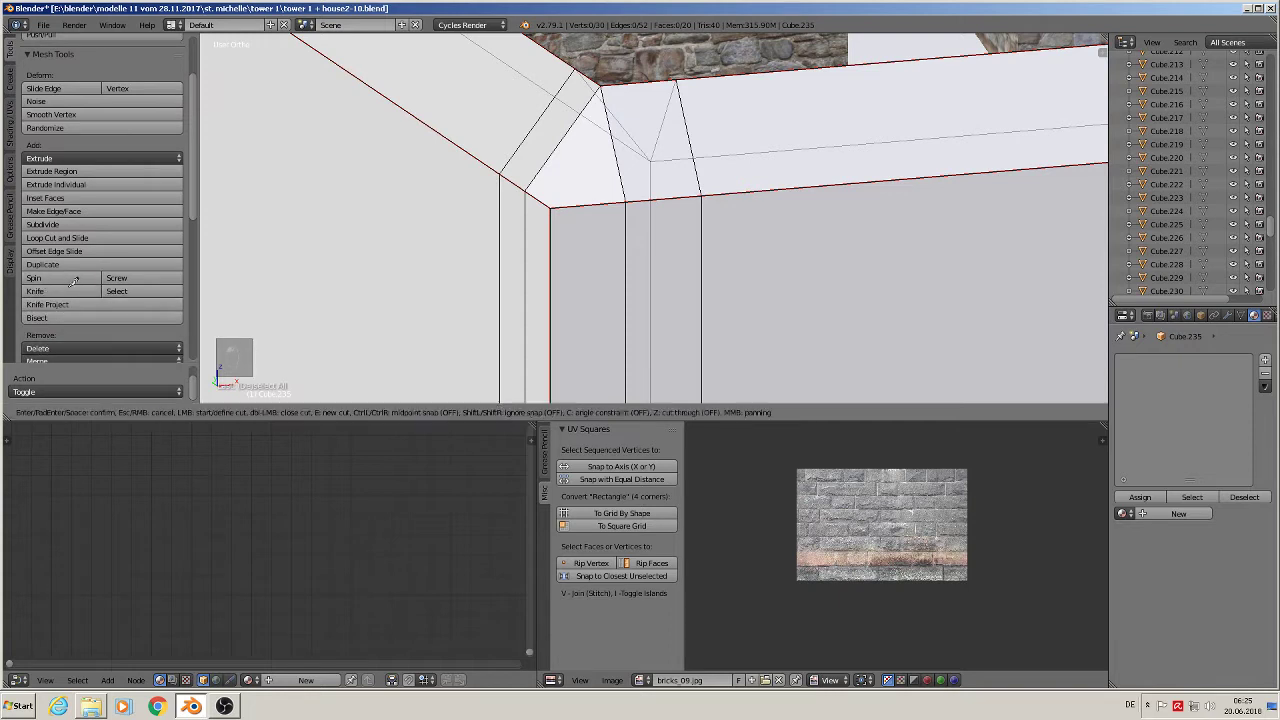
{"action": "left_click", "coordinate": [600, 85]}
{"action": "key", "text": "Return"}
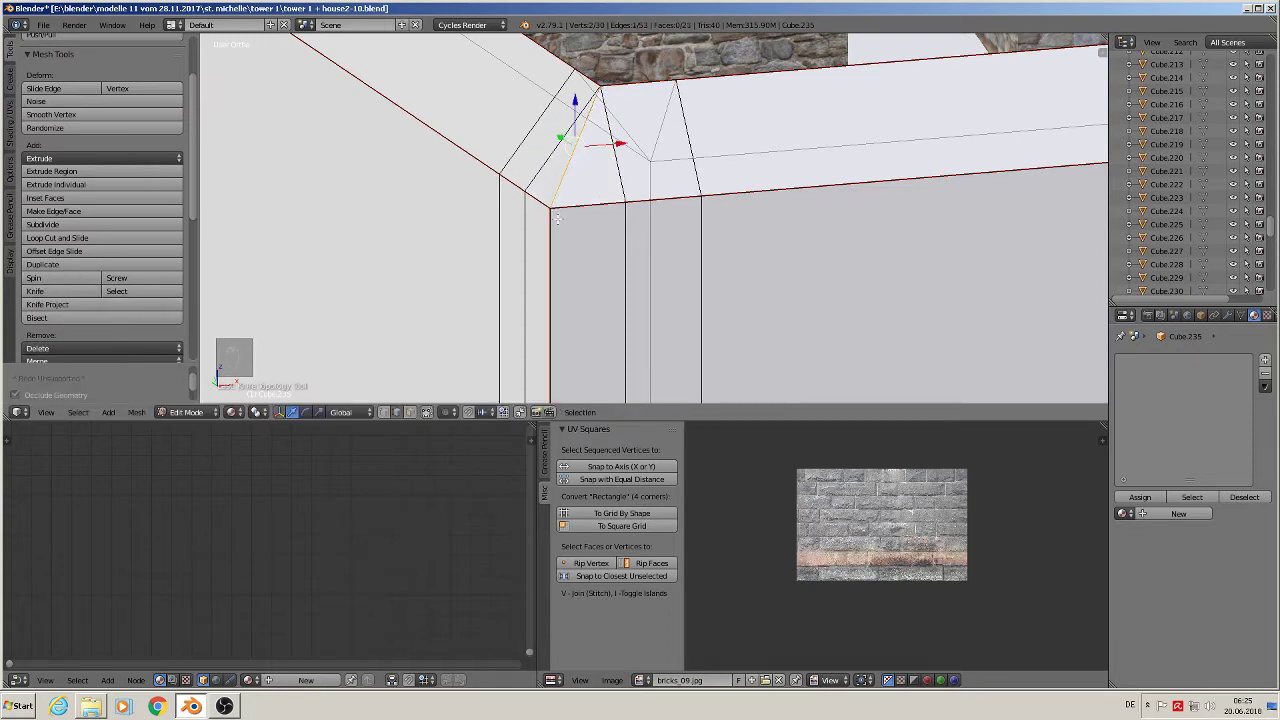
Mark the newly cut edge on the coping's outer corner as a seam
{"action": "middle_click_drag", "start_coordinate": [550, 208], "coordinate": [584, 210]}
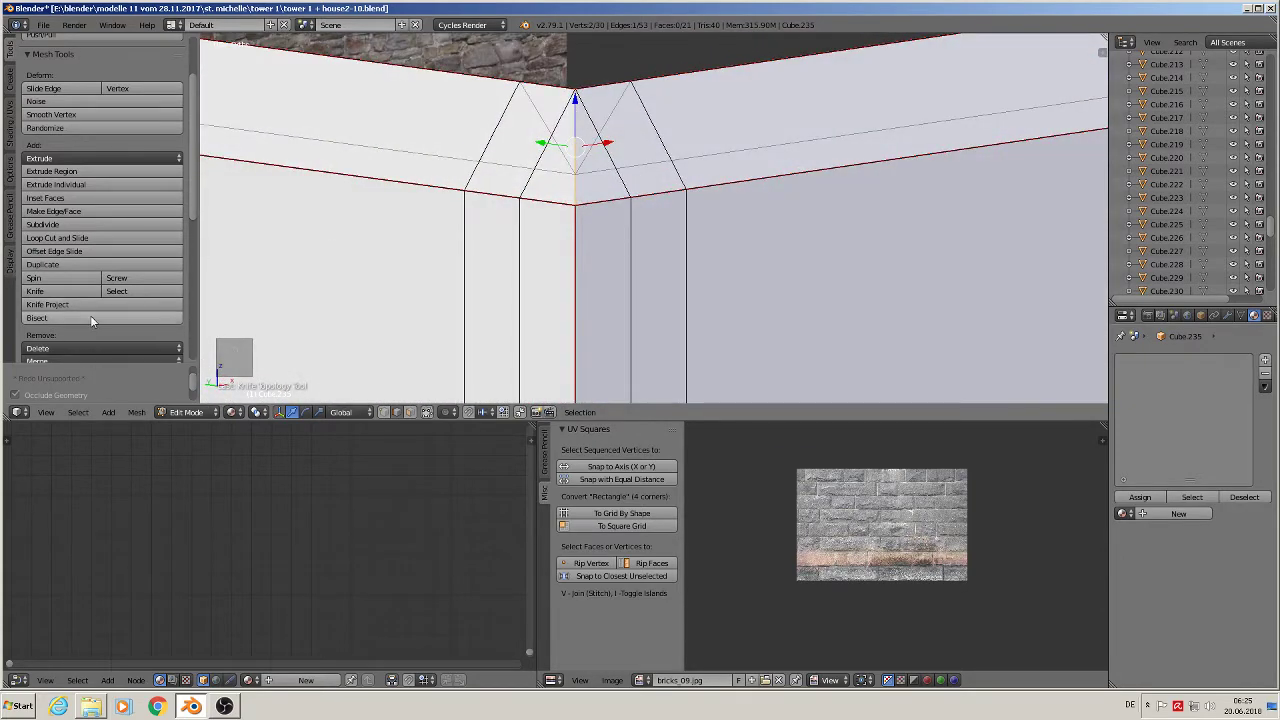
{"action": "scroll", "coordinate": [90, 315], "scroll_direction": "down", "scroll_amount": 3}
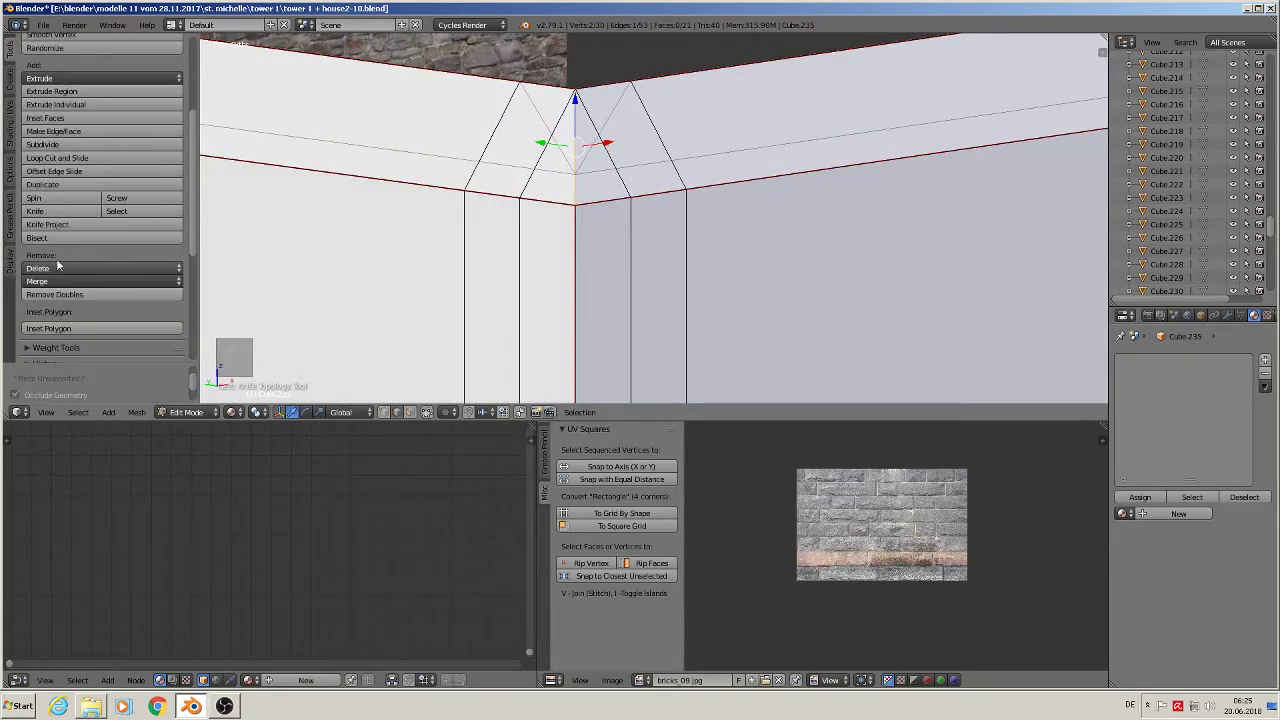
{"action": "left_click", "coordinate": [12, 133]}
{"action": "key", "text": "a"}
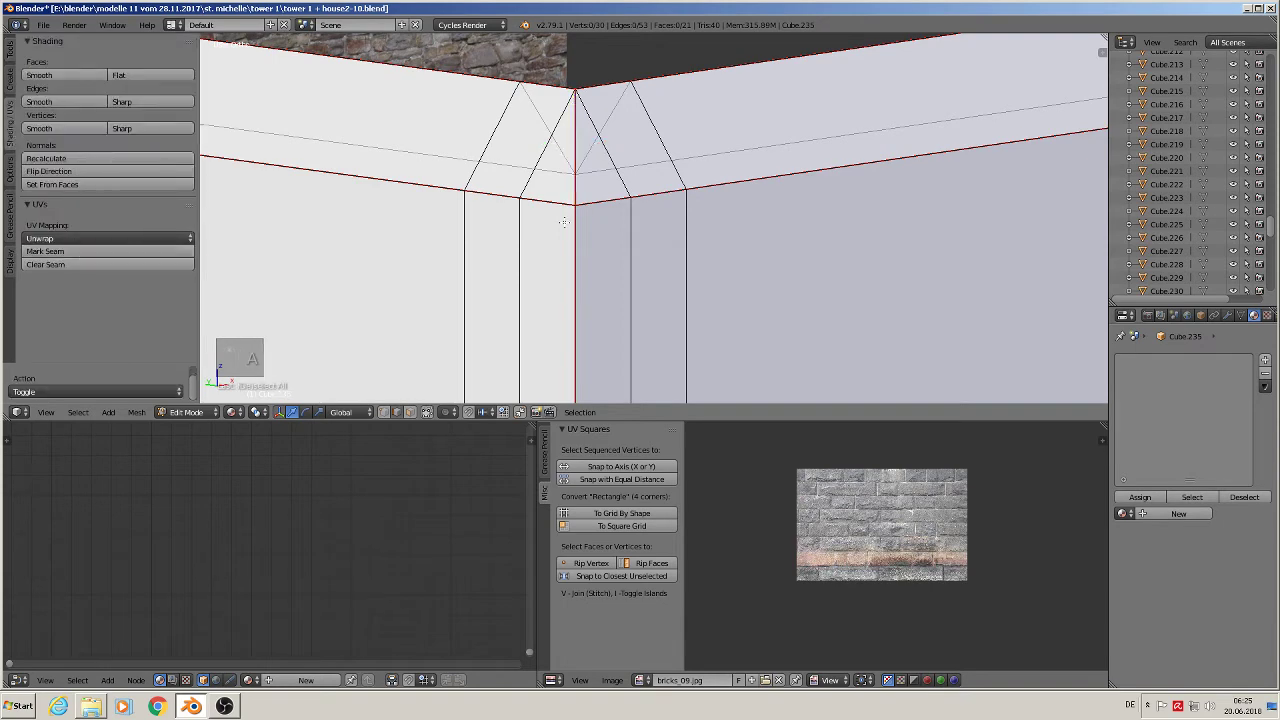
Apply rotation and scale to the forecourt walls again and set their origin to the geometry
{"action": "scroll", "coordinate": [563, 222], "scroll_direction": "down", "scroll_amount": 5}
{"action": "key", "text": "Tab"}
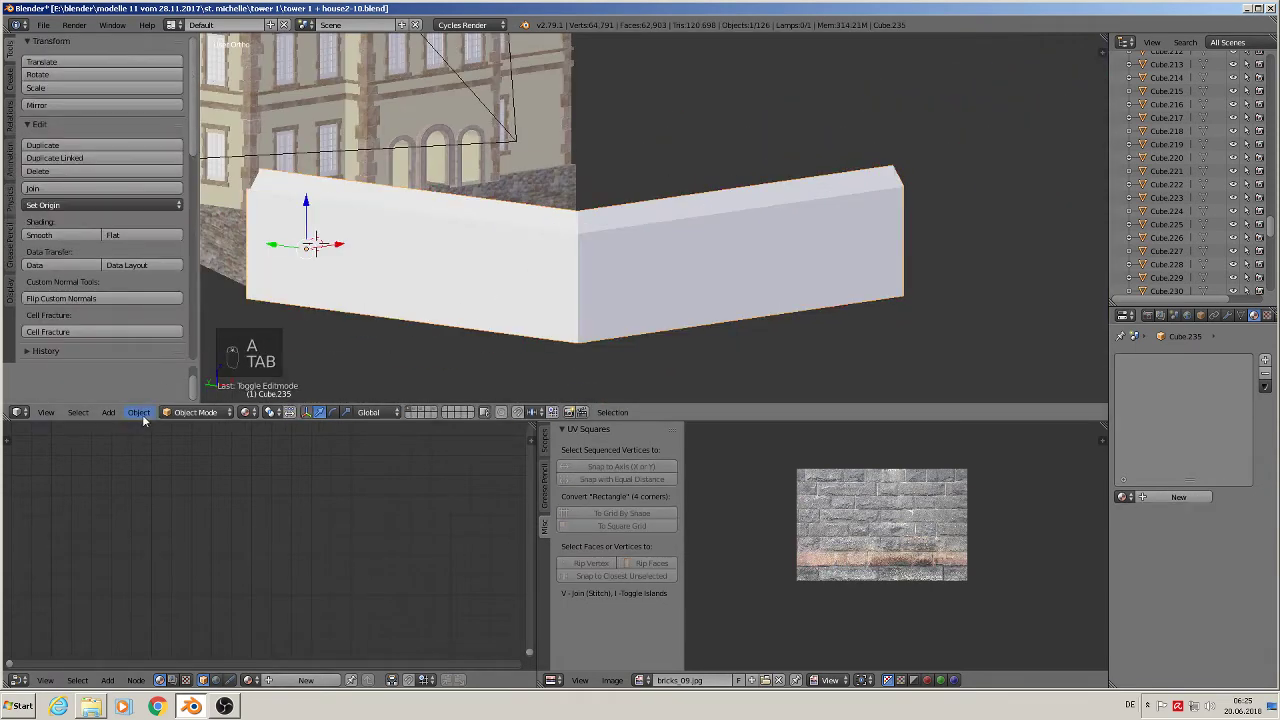
{"action": "left_click", "coordinate": [139, 412]}
{"action": "mouse_move", "coordinate": [190, 311]}
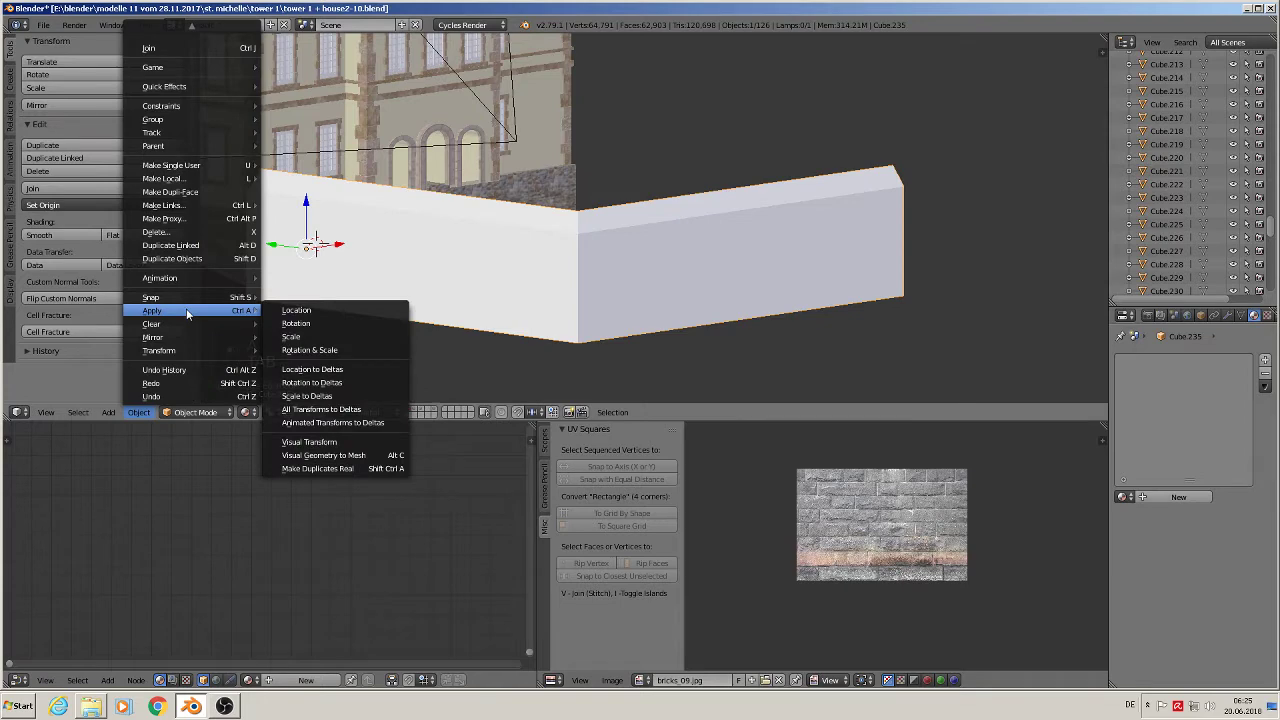
{"action": "left_click", "coordinate": [349, 352]}
{"action": "left_click", "coordinate": [40, 205]}
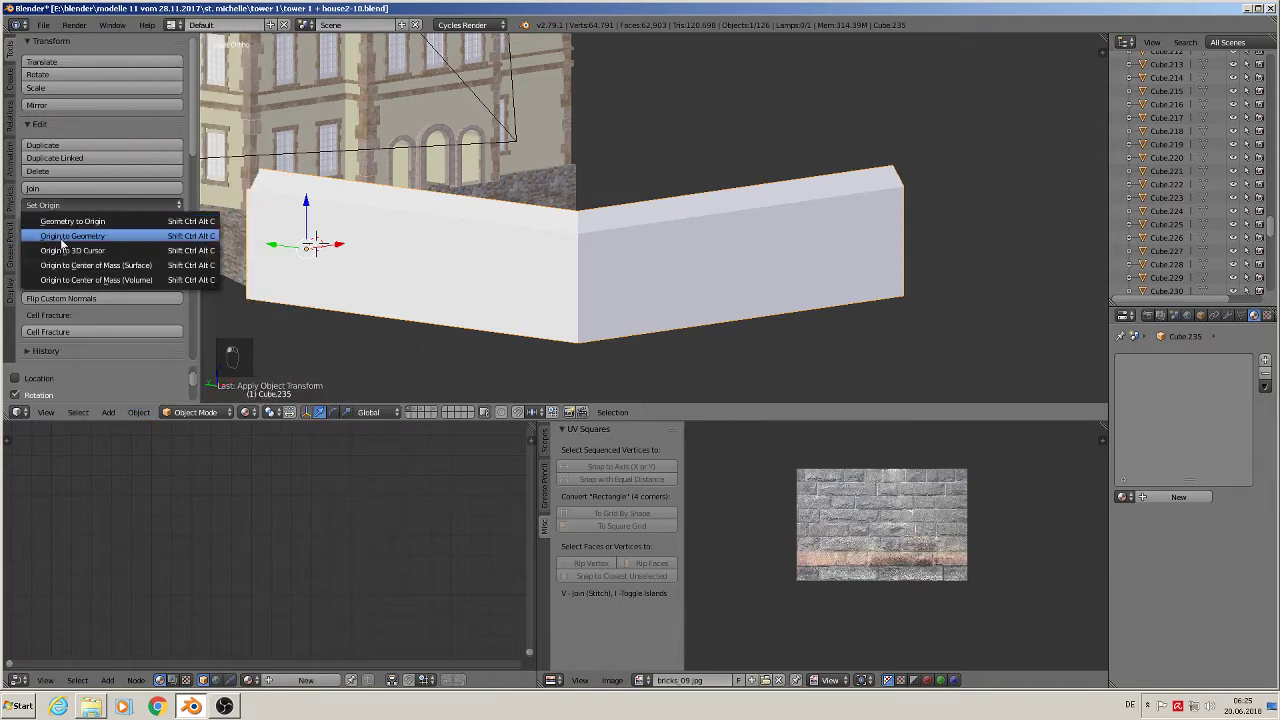
{"action": "left_click", "coordinate": [62, 236]}
Unwrap all faces of the forecourt walls along the marked seams
{"action": "scroll", "coordinate": [525, 298], "scroll_direction": "down", "scroll_amount": 2}
{"action": "key", "text": "Tab"}
{"action": "key", "text": "a"}
{"action": "key", "text": "a"}
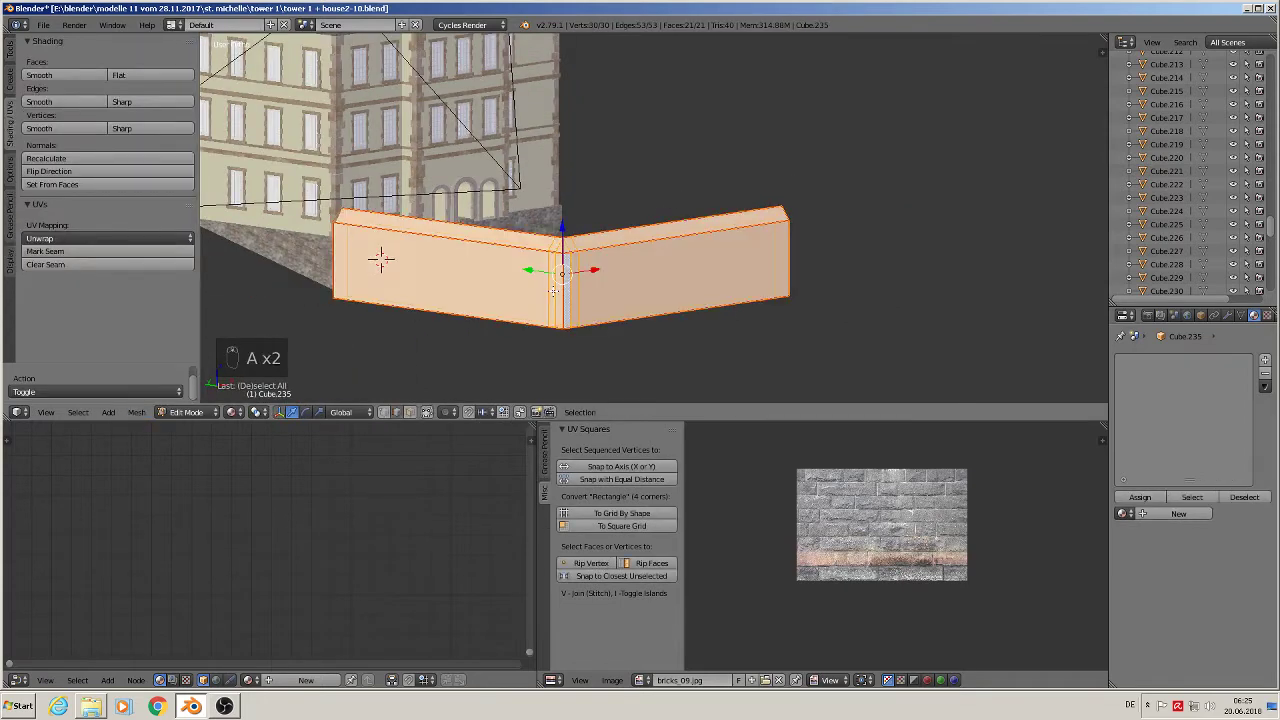
{"action": "key", "text": "u"}
{"action": "left_click", "coordinate": [555, 289]}
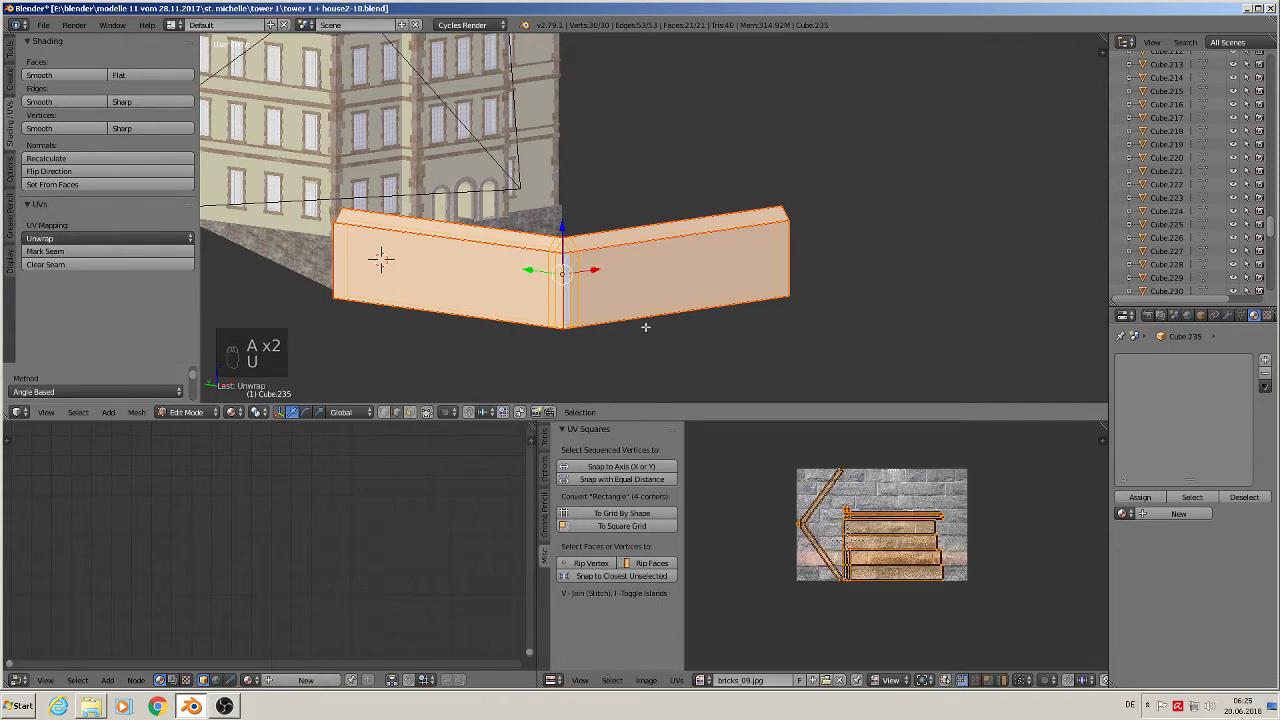
Add a new material to the forecourt walls and name it "outer wall 1"
{"action": "key", "text": "Tab"}
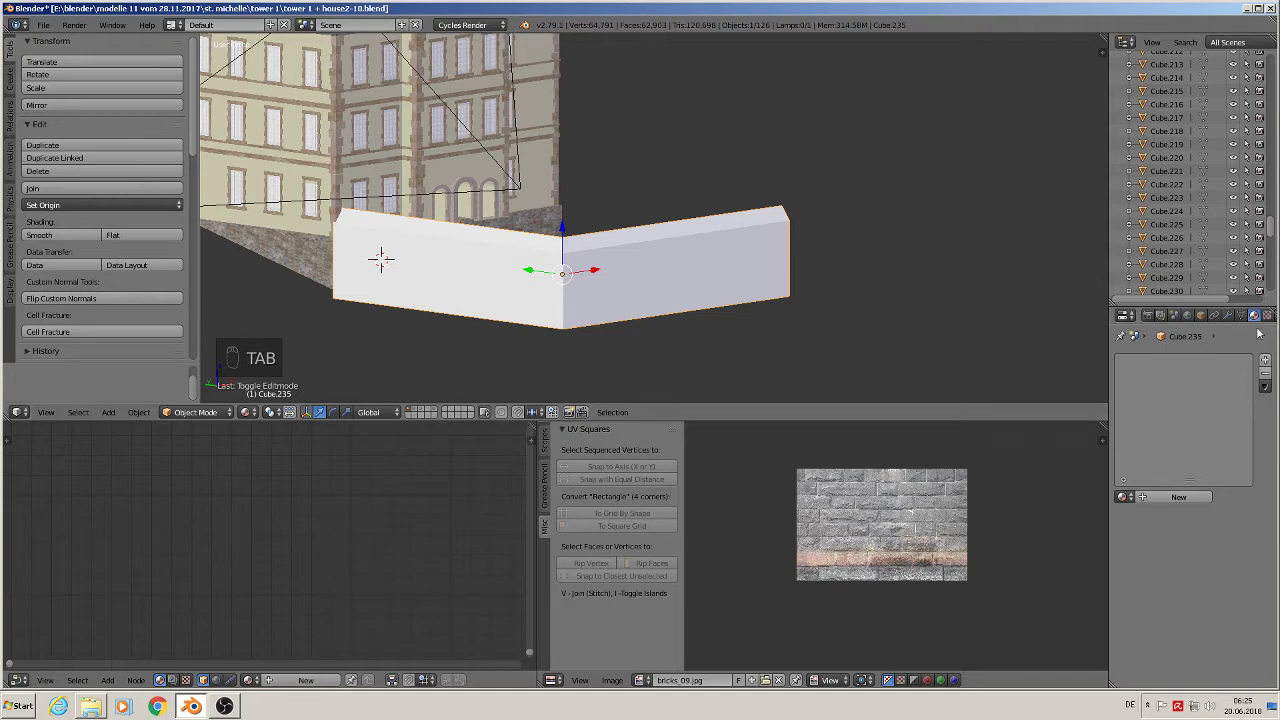
{"action": "left_click", "coordinate": [1191, 497]}
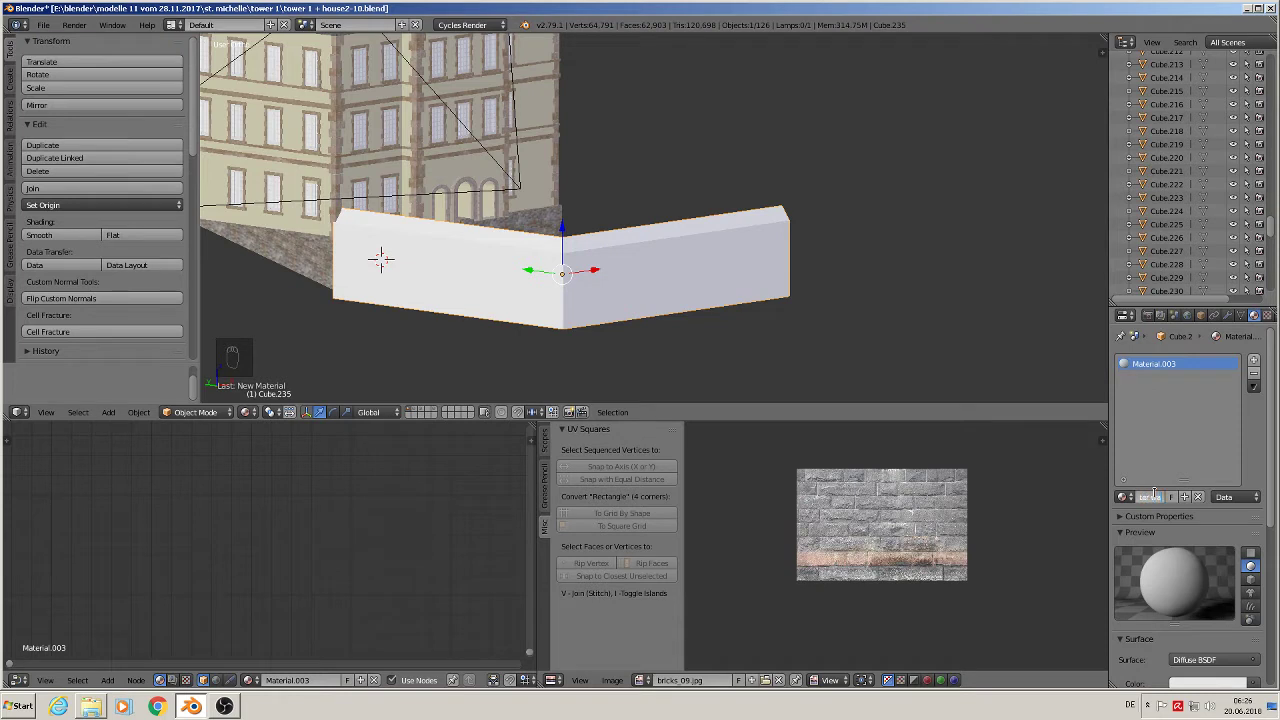
{"action": "key", "text": "Return"}
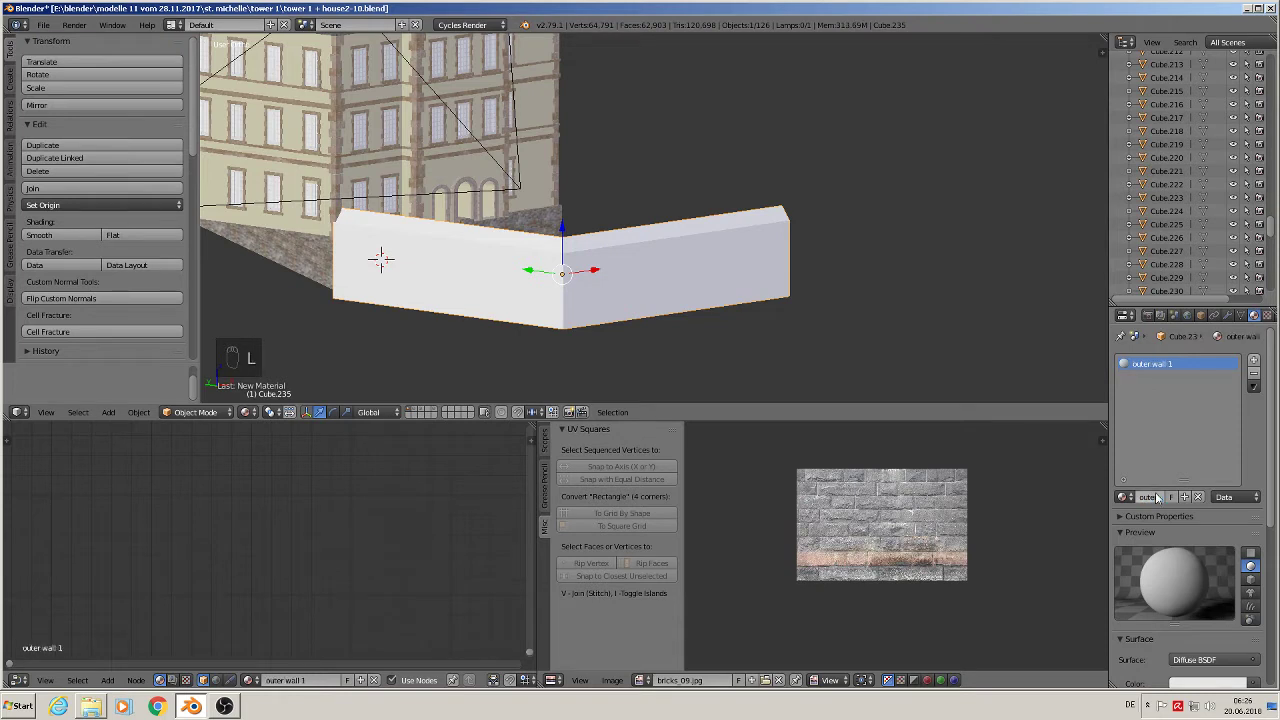
Copy all shader nodes from the gatehouse base's "bottom house aschräg wall" material and reselect the forecourt walls
{"action": "right_click", "coordinate": [543, 222]}
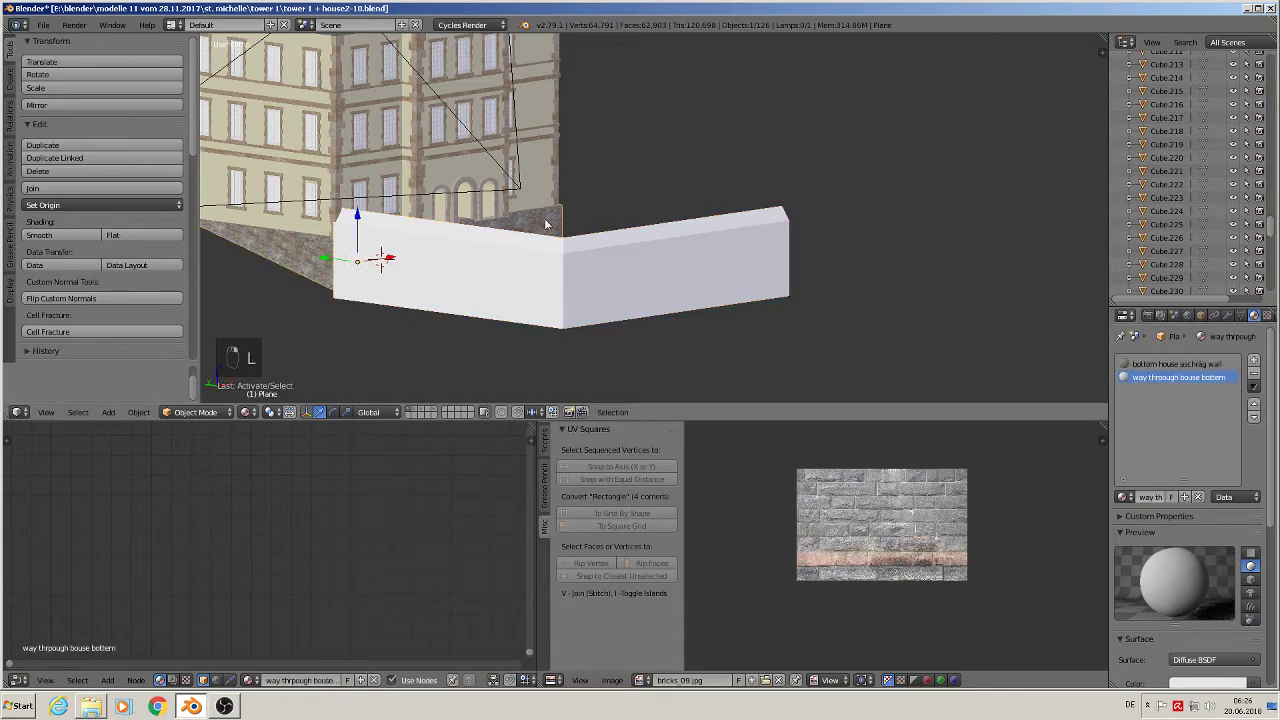
{"action": "left_click", "coordinate": [1180, 364]}
{"action": "scroll", "coordinate": [418, 588], "scroll_direction": "down", "scroll_amount": 5}
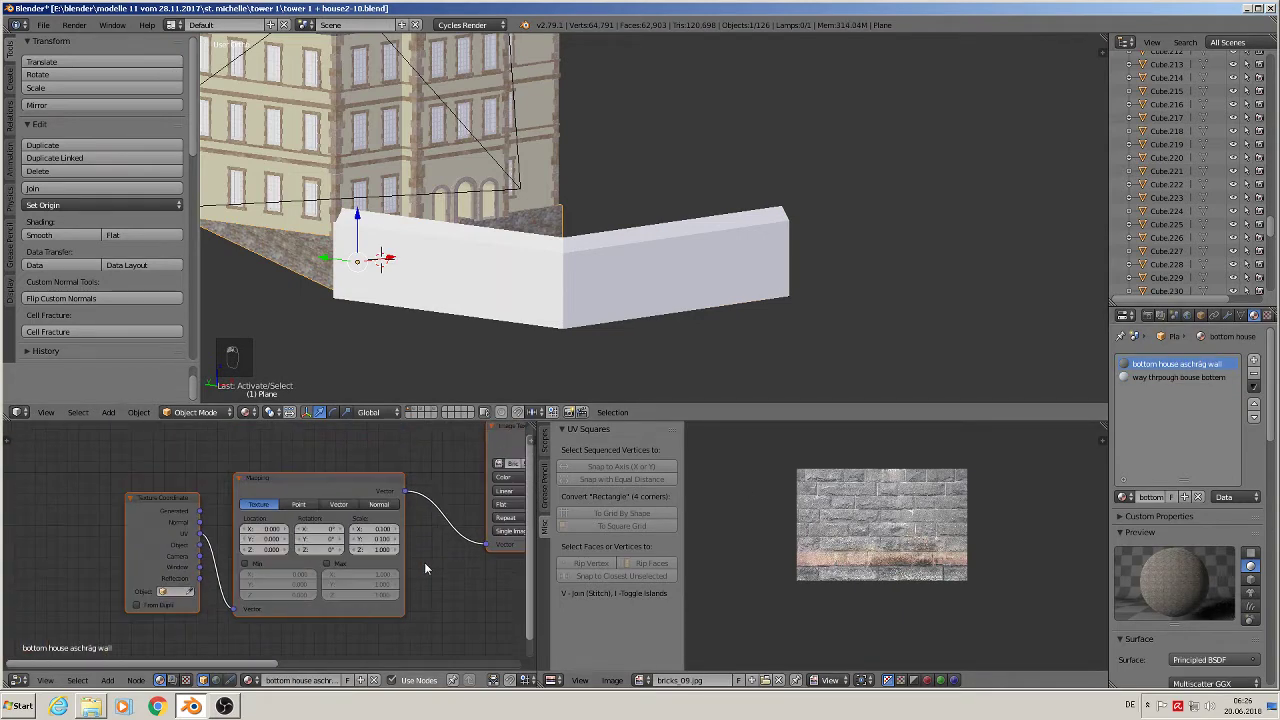
{"action": "scroll", "coordinate": [394, 582], "scroll_direction": "down", "scroll_amount": 3}
{"action": "middle_click_drag", "start_coordinate": [394, 582], "coordinate": [267, 579]}
{"action": "key", "text": "ctrl+c"}
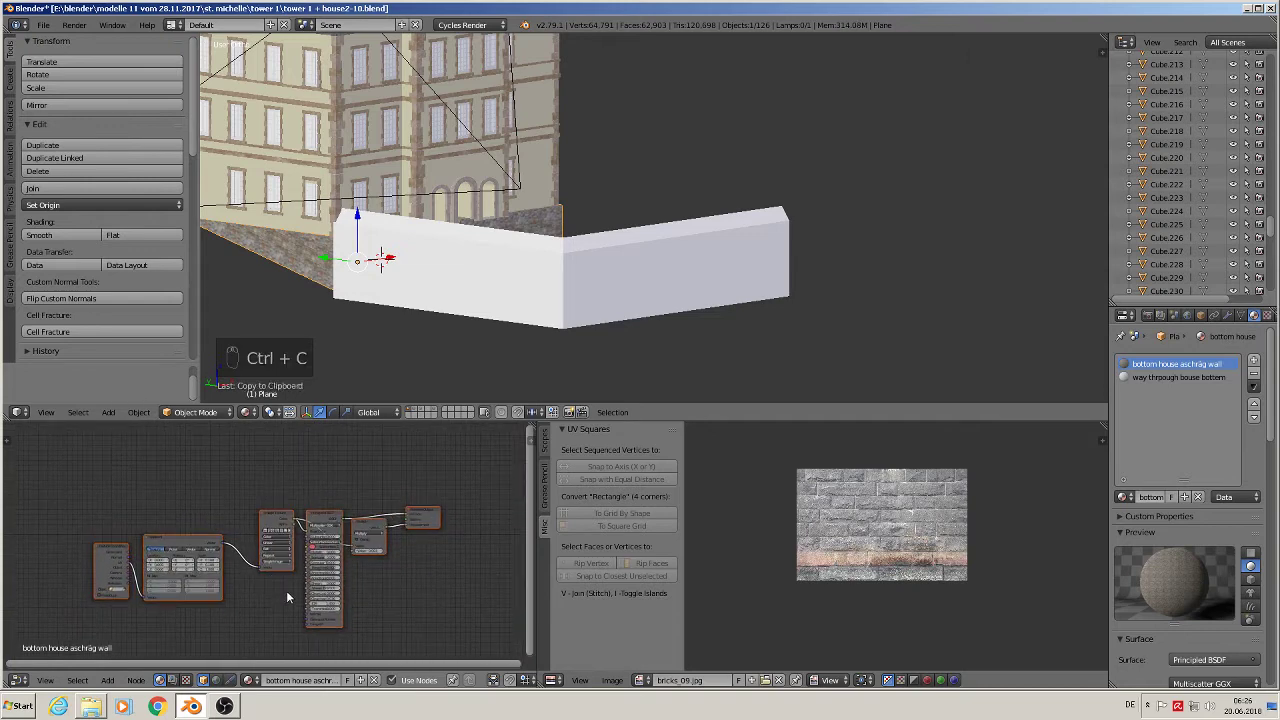
{"action": "right_click", "coordinate": [682, 298]}
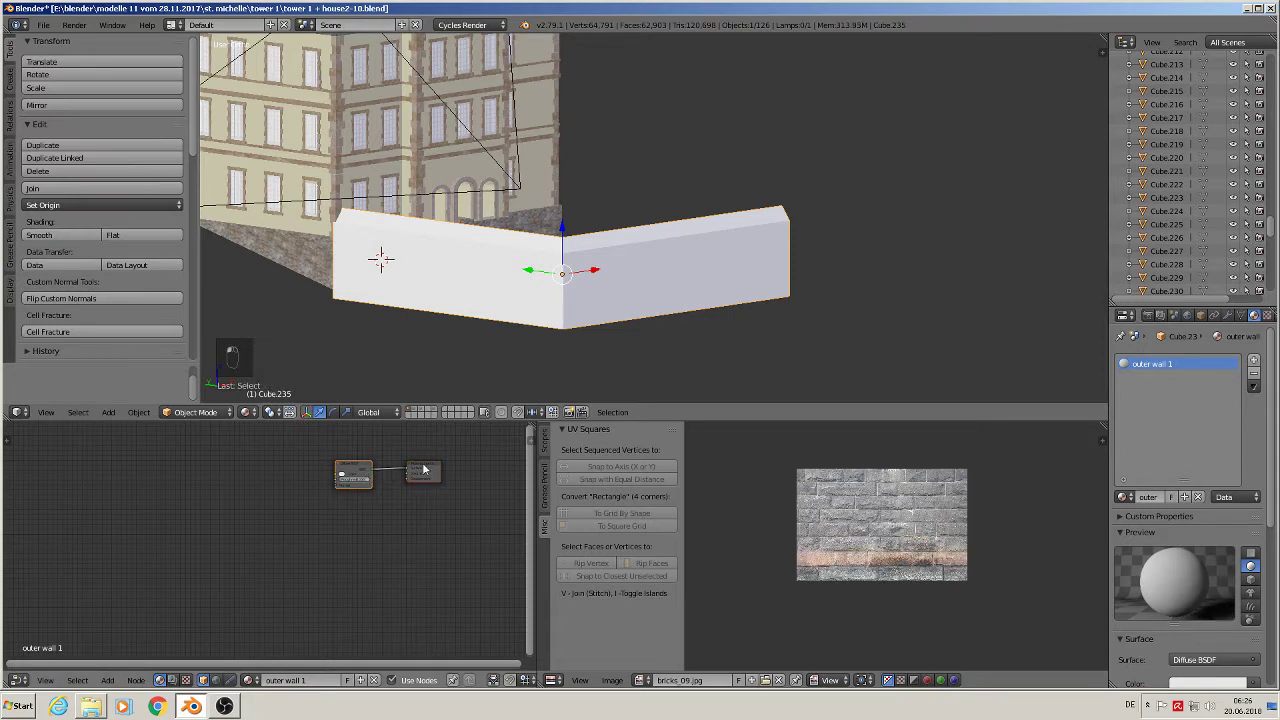
Replace the default nodes of the "outer wall 1" material with the copied stone shader nodes and deselect the forecourt walls
{"action": "key", "text": "x"}
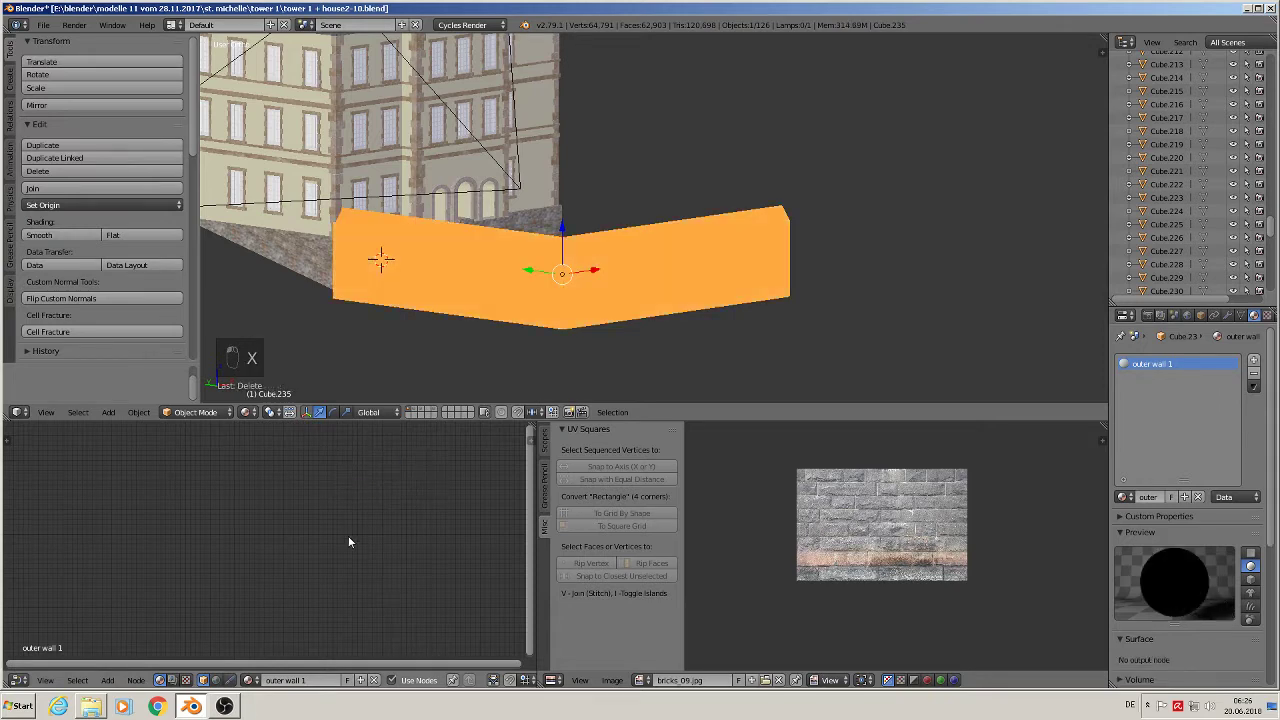
{"action": "key", "text": "ctrl+v"}
{"action": "scroll", "coordinate": [359, 550], "scroll_direction": "up", "scroll_amount": 1}
{"action": "scroll", "coordinate": [620, 274], "scroll_direction": "up", "scroll_amount": 5}
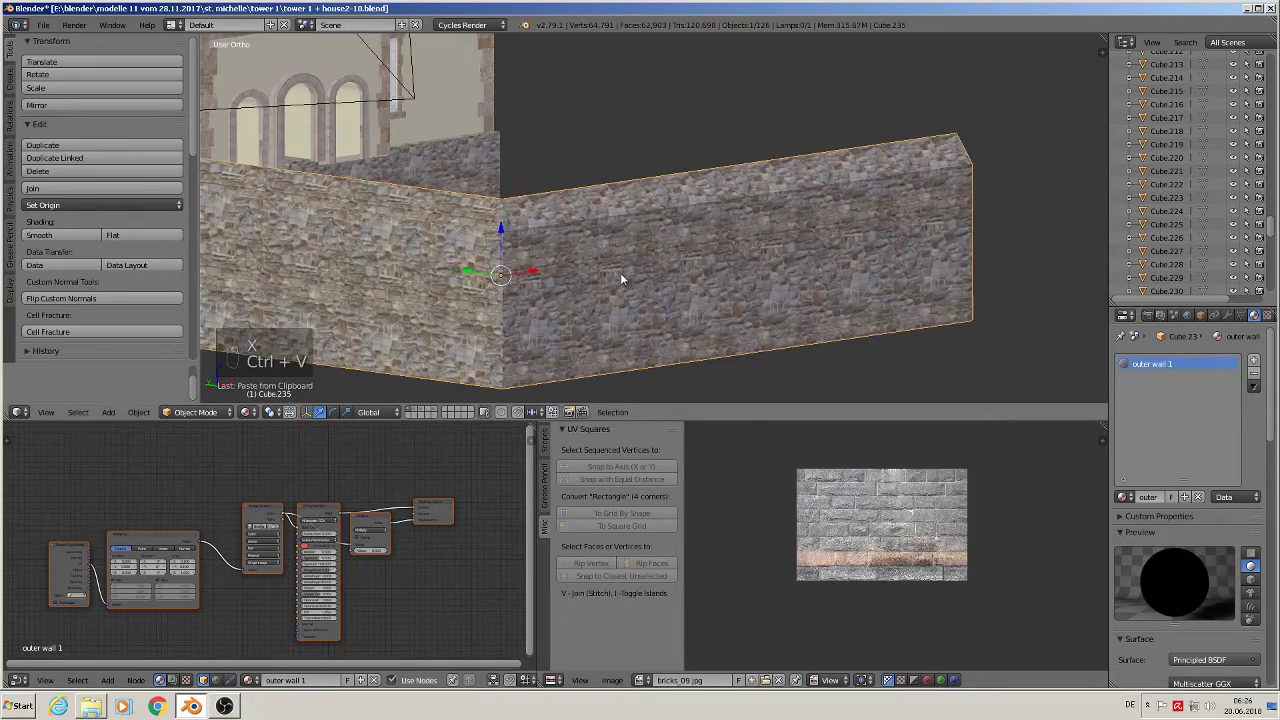
{"action": "key", "text": "Tab"}
{"action": "key", "text": "Tab"}
{"action": "key", "text": "a"}
{"action": "key", "text": "a"}
{"action": "key", "text": "a"}
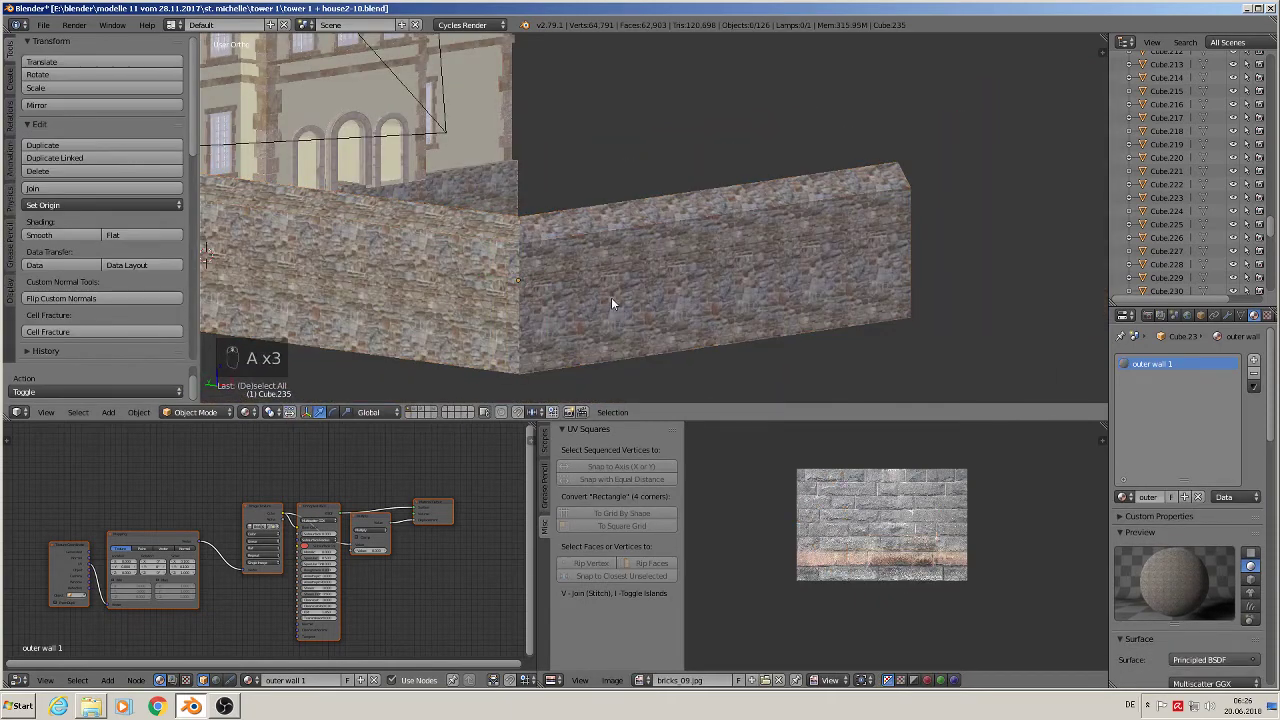
Bevel the top ridge edges of both forecourt walls with 3 segments and an offset of about 0.011
{"action": "middle_click_drag", "start_coordinate": [611, 297], "coordinate": [529, 300]}
{"action": "scroll", "coordinate": [450, 236], "scroll_direction": "up", "scroll_amount": 8}
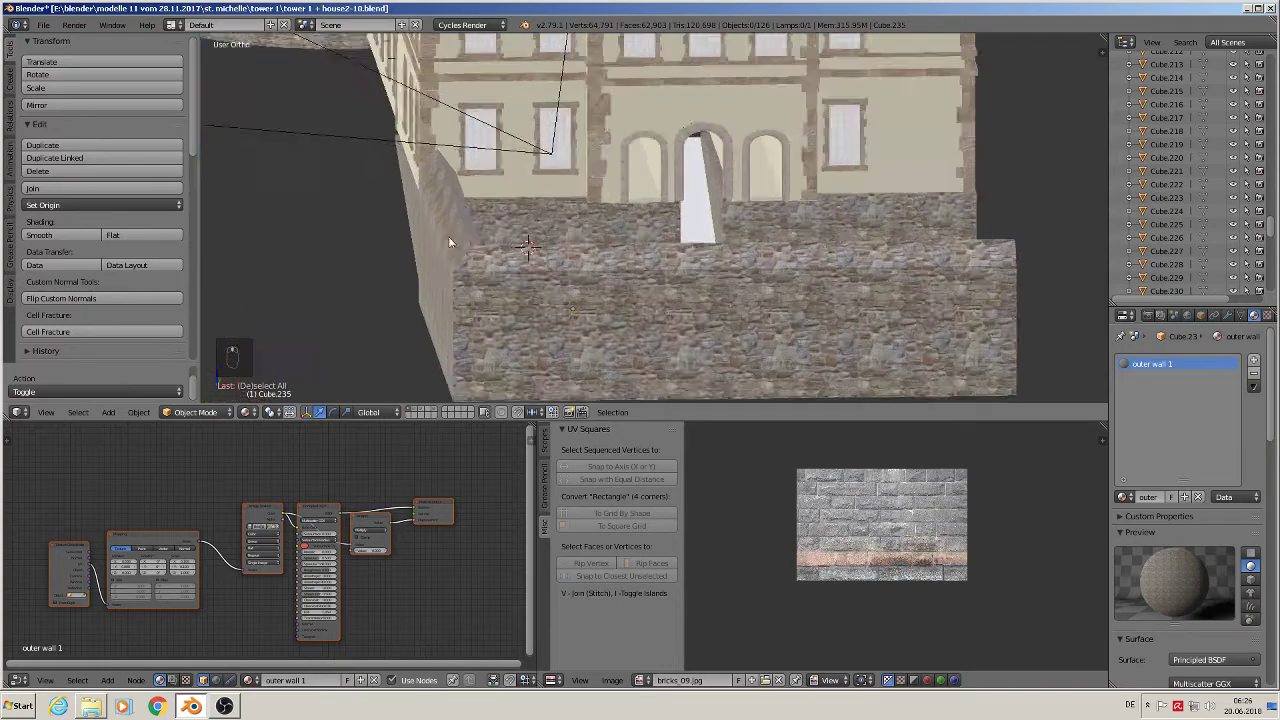
{"action": "middle_click_drag", "start_coordinate": [456, 236], "coordinate": [502, 228]}
{"action": "scroll", "coordinate": [482, 244], "scroll_direction": "down", "scroll_amount": 4}
{"action": "key", "text": "Tab"}
{"action": "left_click", "coordinate": [502, 228], "text": "alt"}
{"action": "right_click", "coordinate": [638, 244], "text": "alt+shift"}
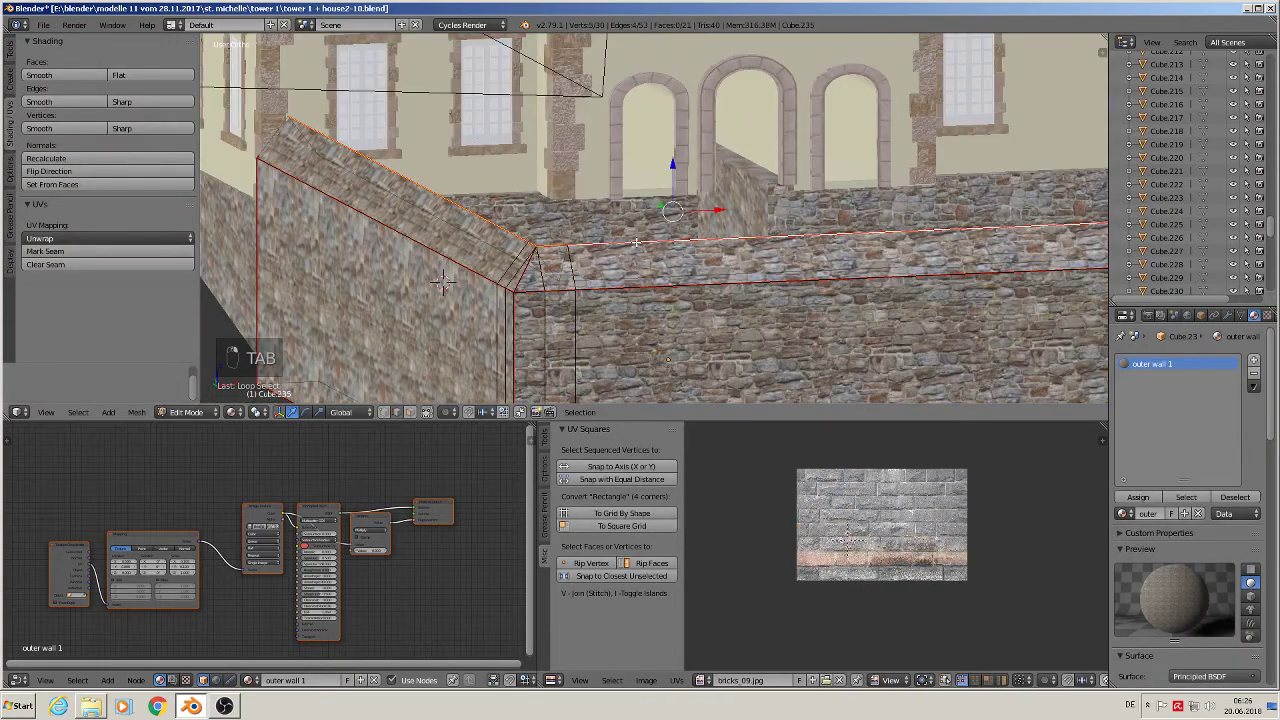
{"action": "middle_click_drag", "start_coordinate": [638, 244], "coordinate": [560, 313], "text": "shift"}
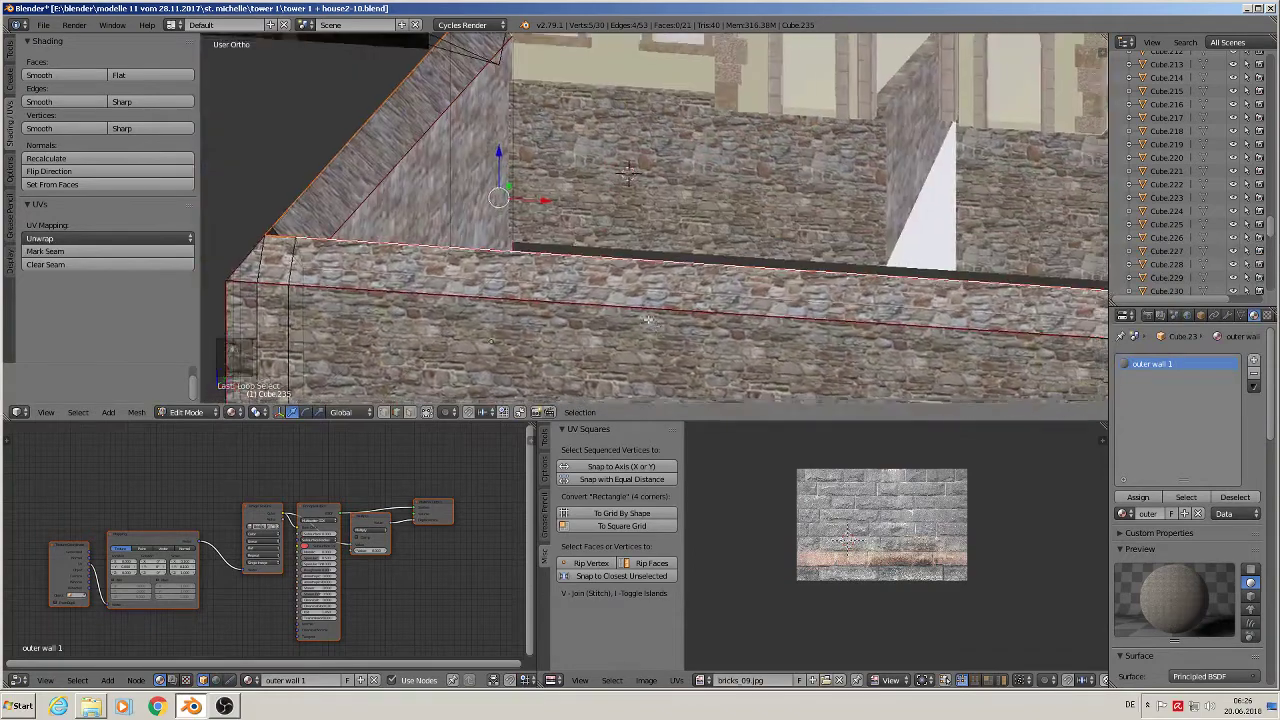
{"action": "middle_click_drag", "start_coordinate": [654, 333], "coordinate": [623, 242], "text": "shift"}
{"action": "scroll", "coordinate": [522, 200], "scroll_direction": "down", "scroll_amount": 2}
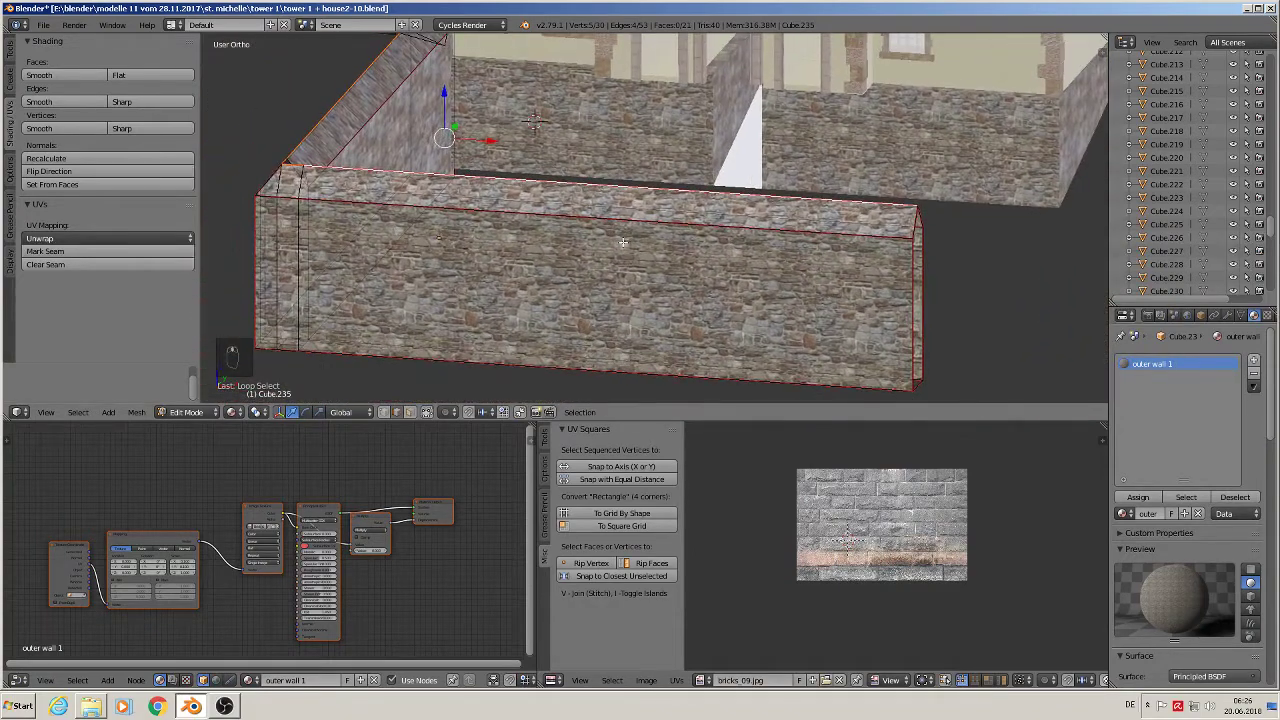
{"action": "key", "text": "ctrl+b"}
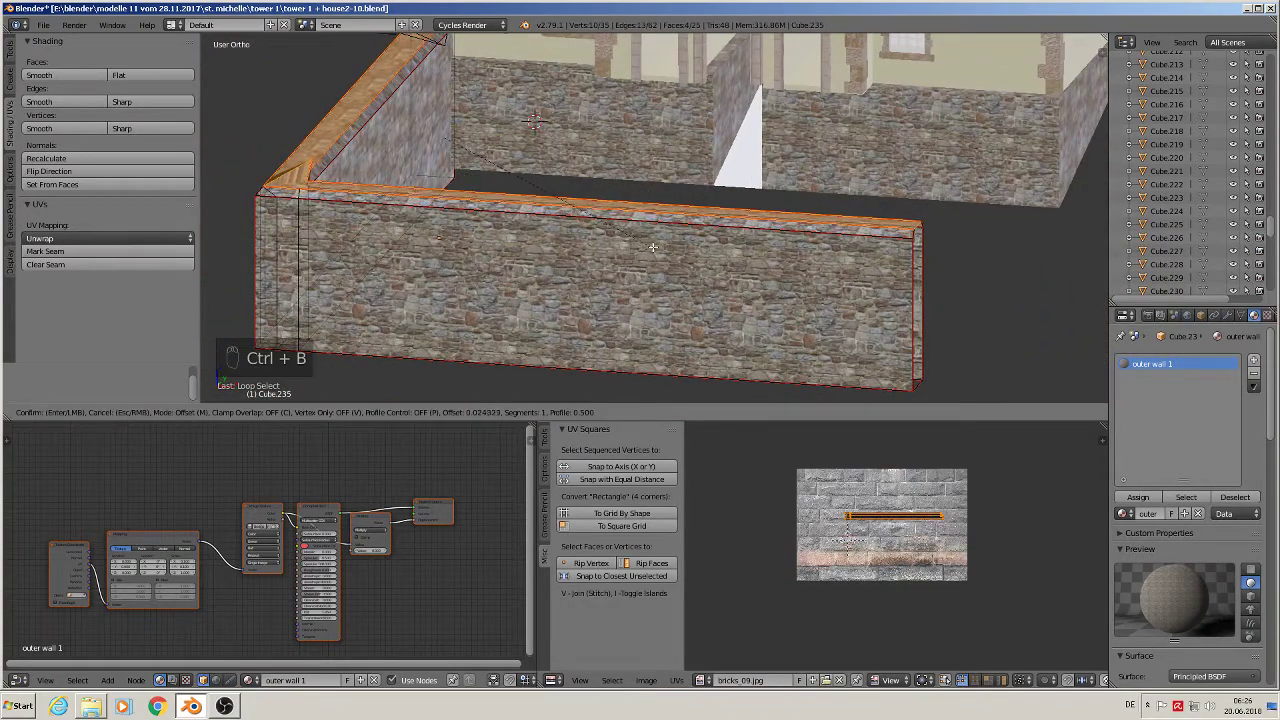
{"action": "scroll", "coordinate": [659, 214], "scroll_direction": "up", "scroll_amount": 1}
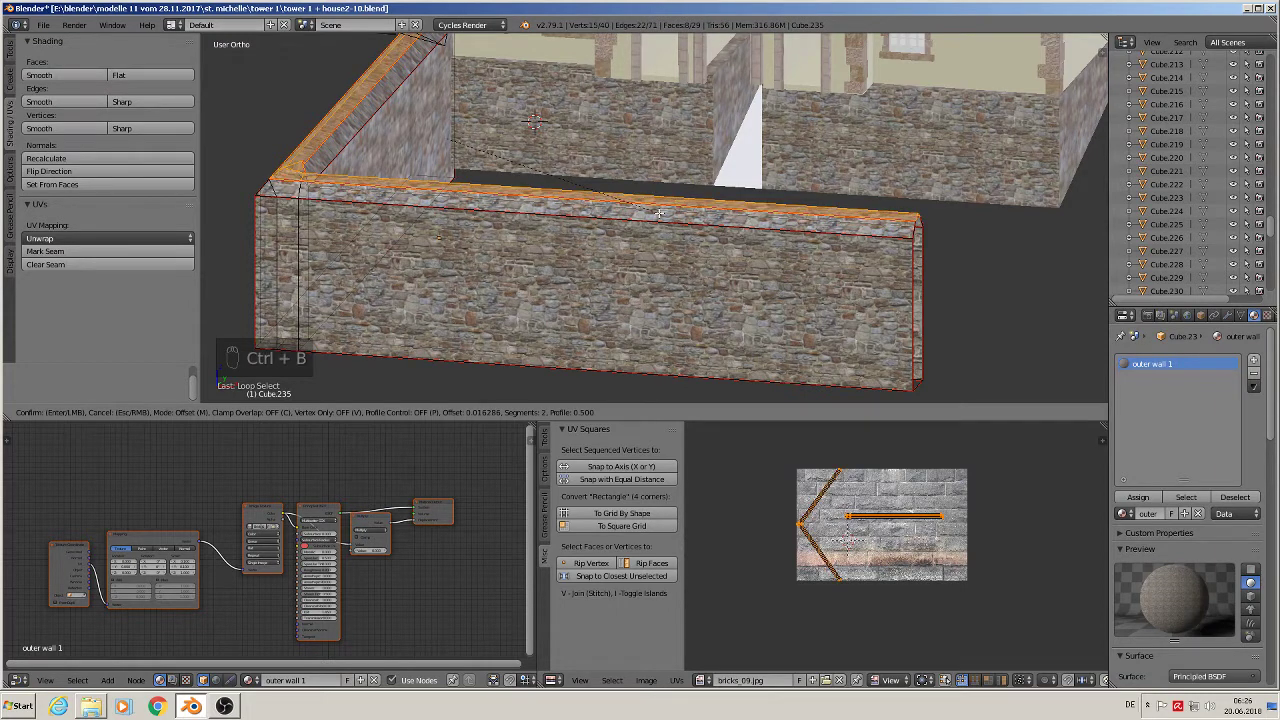
{"action": "scroll", "coordinate": [659, 214], "scroll_direction": "up", "scroll_amount": 1}
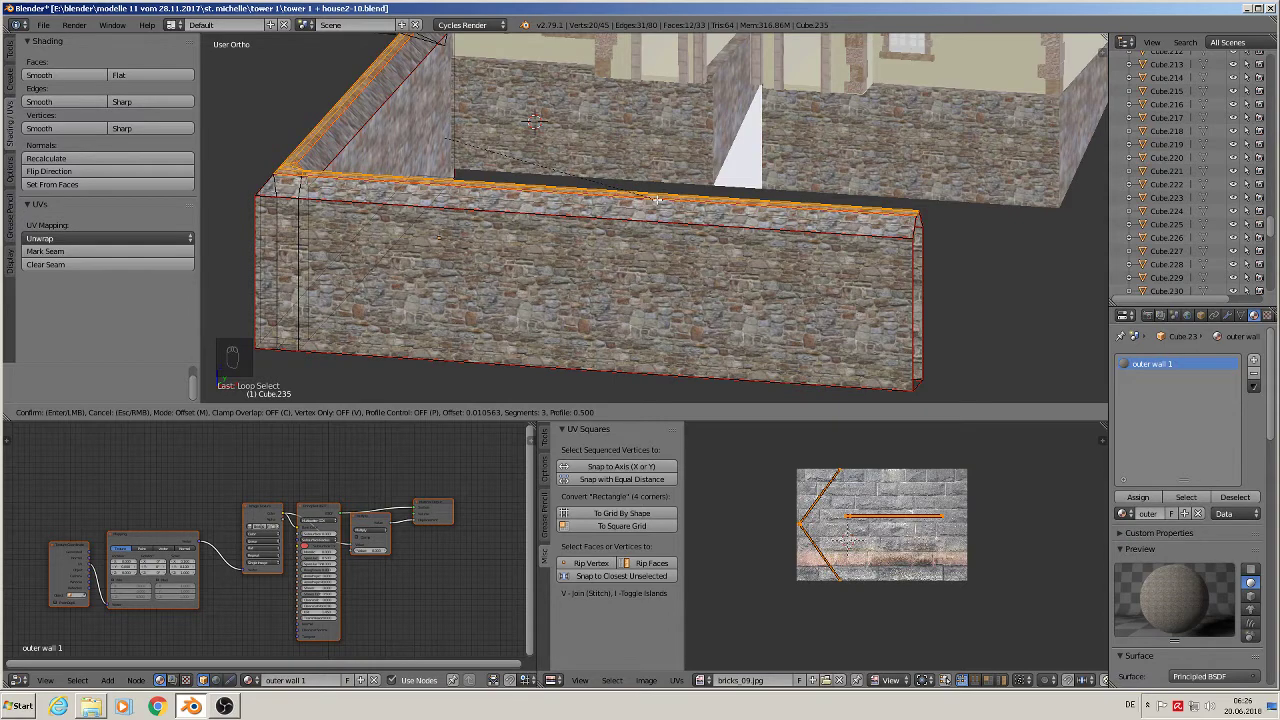
{"action": "left_click", "coordinate": [657, 200]}
Bevel the outer vertical corner edge where the two forecourt walls meet with 2 segments and an offset of about 0.005
{"action": "key", "text": "Tab"}
{"action": "middle_click_drag", "start_coordinate": [335, 283], "coordinate": [484, 235]}
{"action": "key", "text": "Tab"}
{"action": "scroll", "coordinate": [484, 235], "scroll_direction": "up", "scroll_amount": 2}
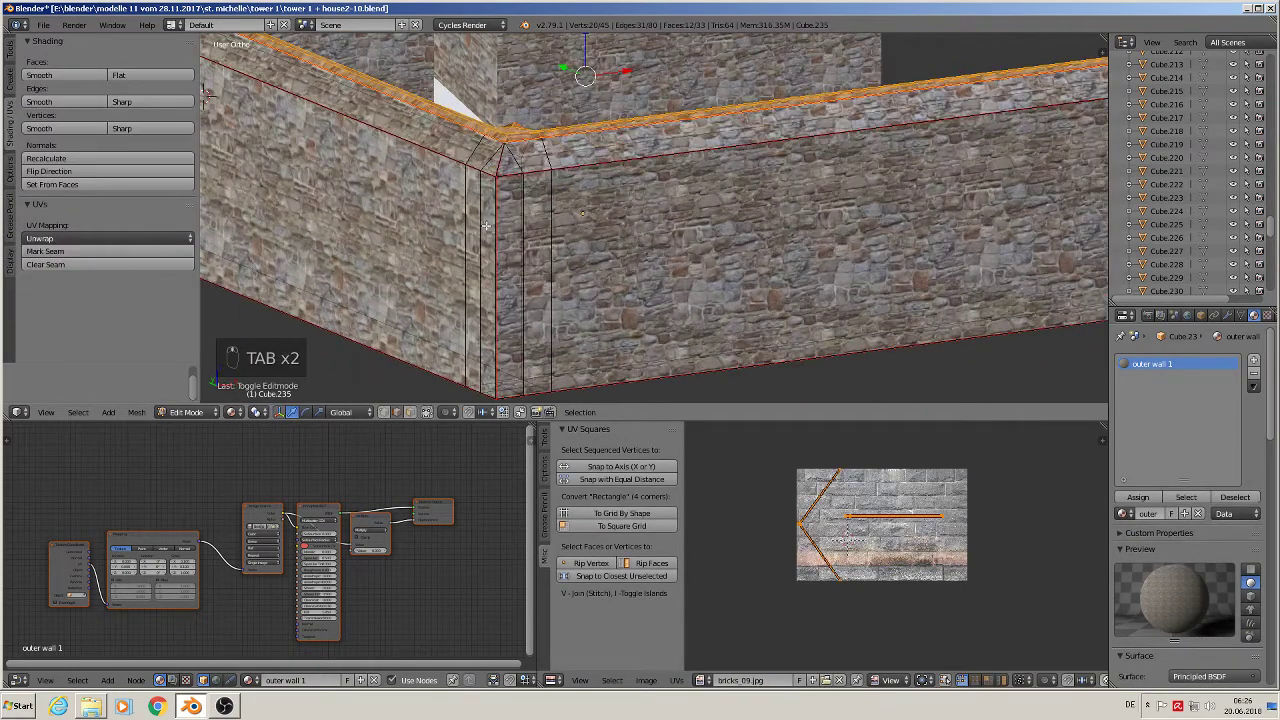
{"action": "right_click", "coordinate": [493, 222], "text": "alt"}
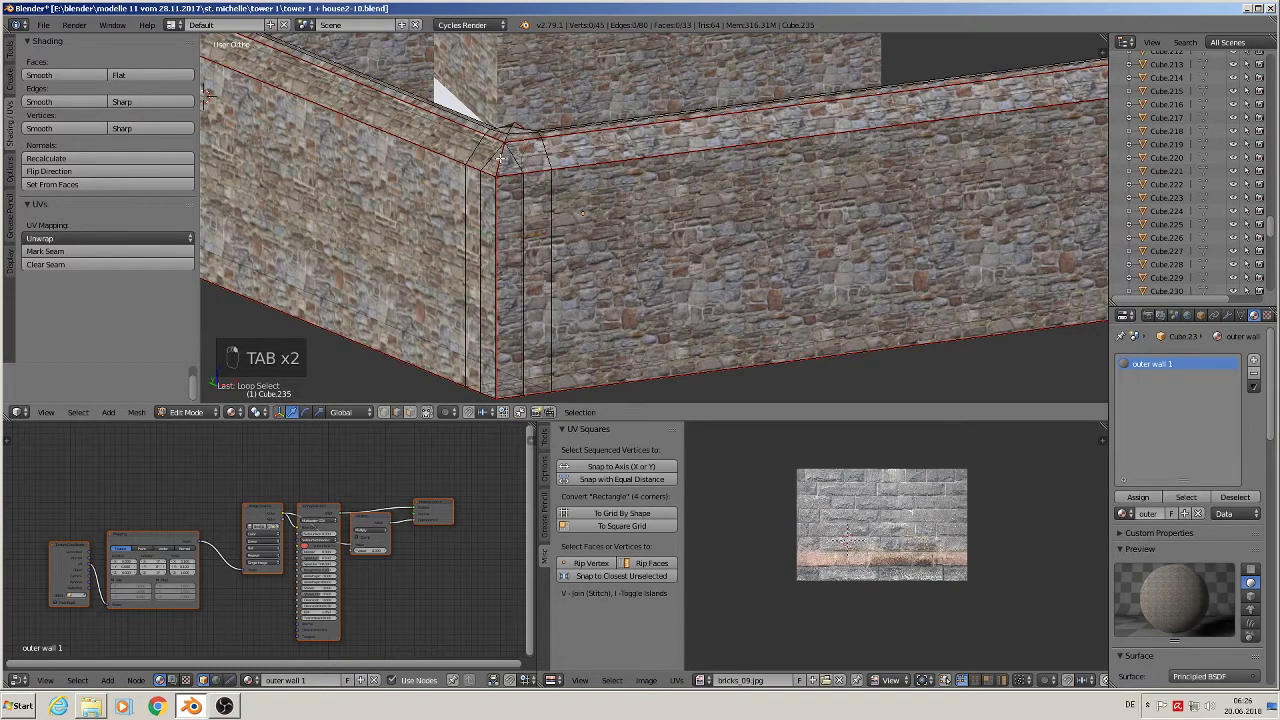
{"action": "middle_click_drag", "start_coordinate": [536, 237], "coordinate": [579, 315]}
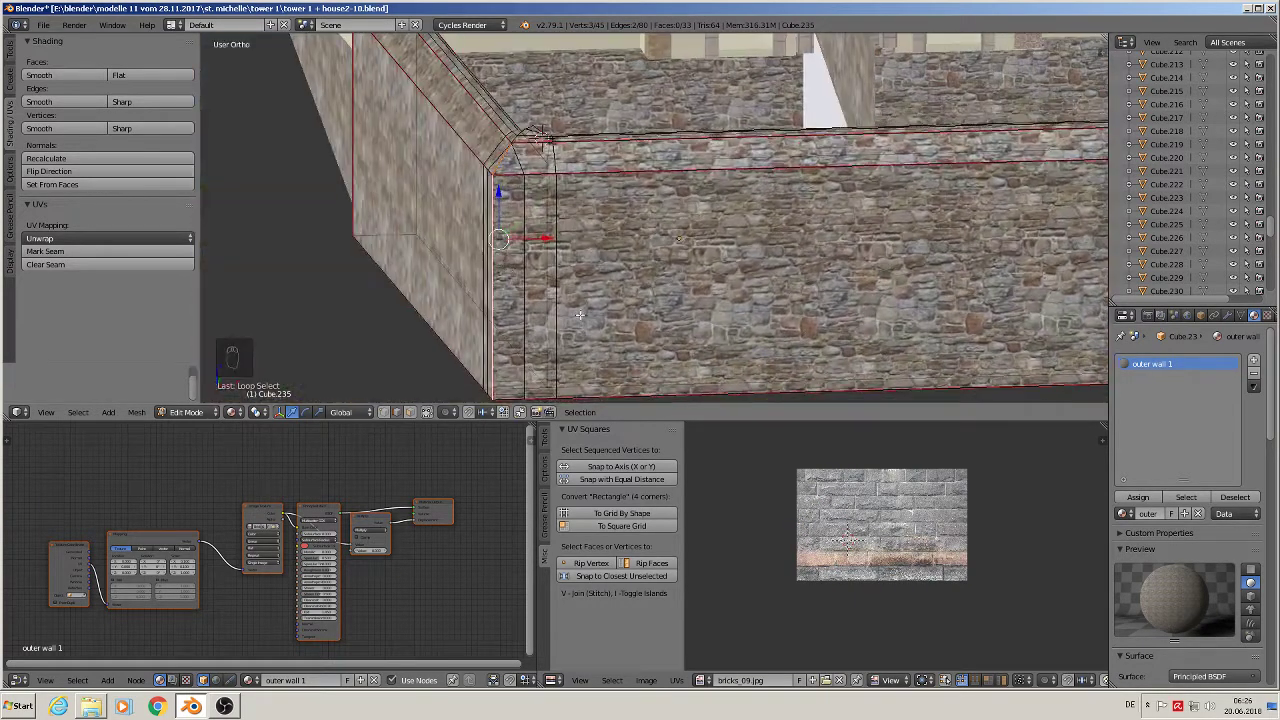
{"action": "key", "text": "ctrl+b"}
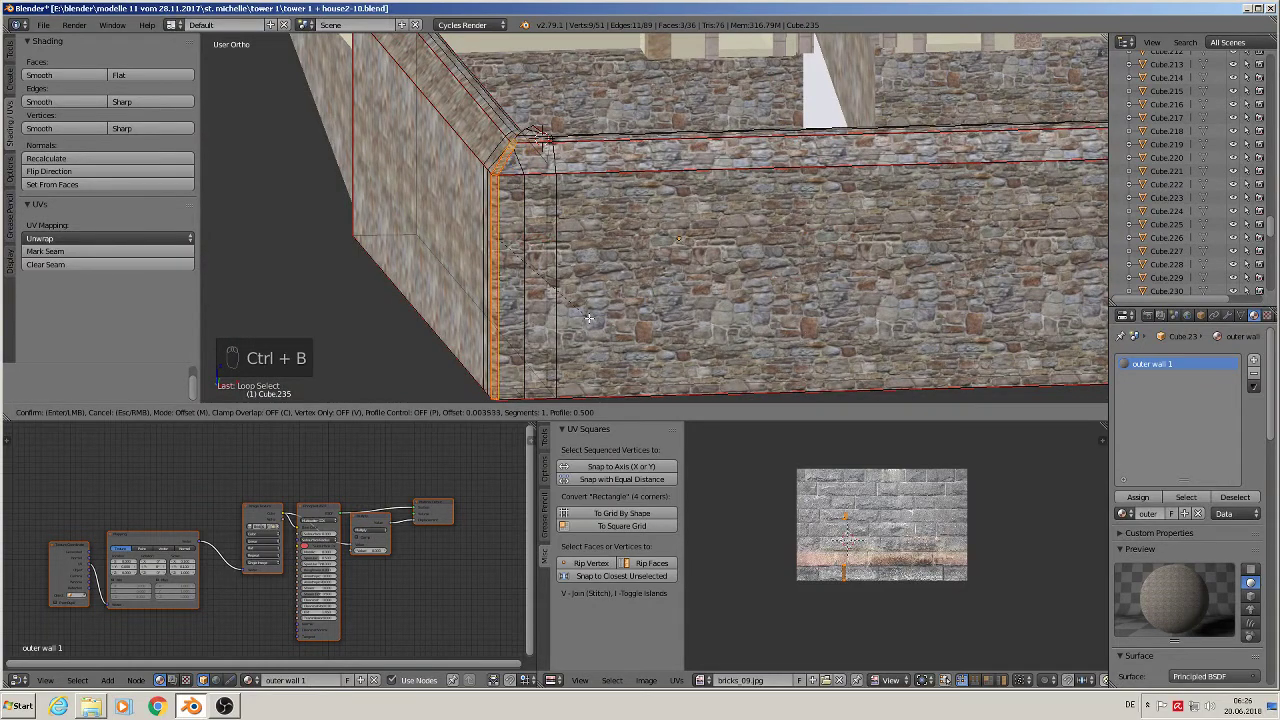
{"action": "scroll", "coordinate": [592, 318], "scroll_direction": "up", "scroll_amount": 1}
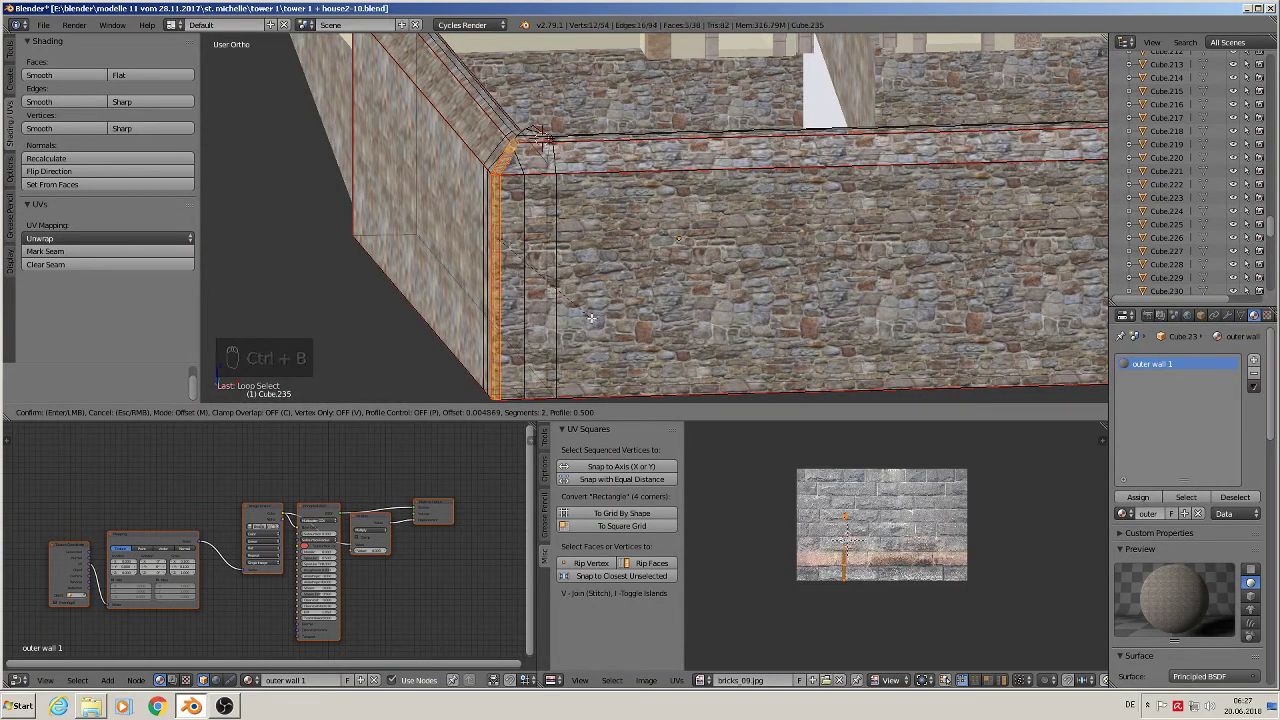
{"action": "left_click", "coordinate": [592, 318]}
{"action": "scroll", "coordinate": [592, 318], "scroll_direction": "down", "scroll_amount": 5}
{"action": "key", "text": "a"}
{"action": "key", "text": "Tab"}
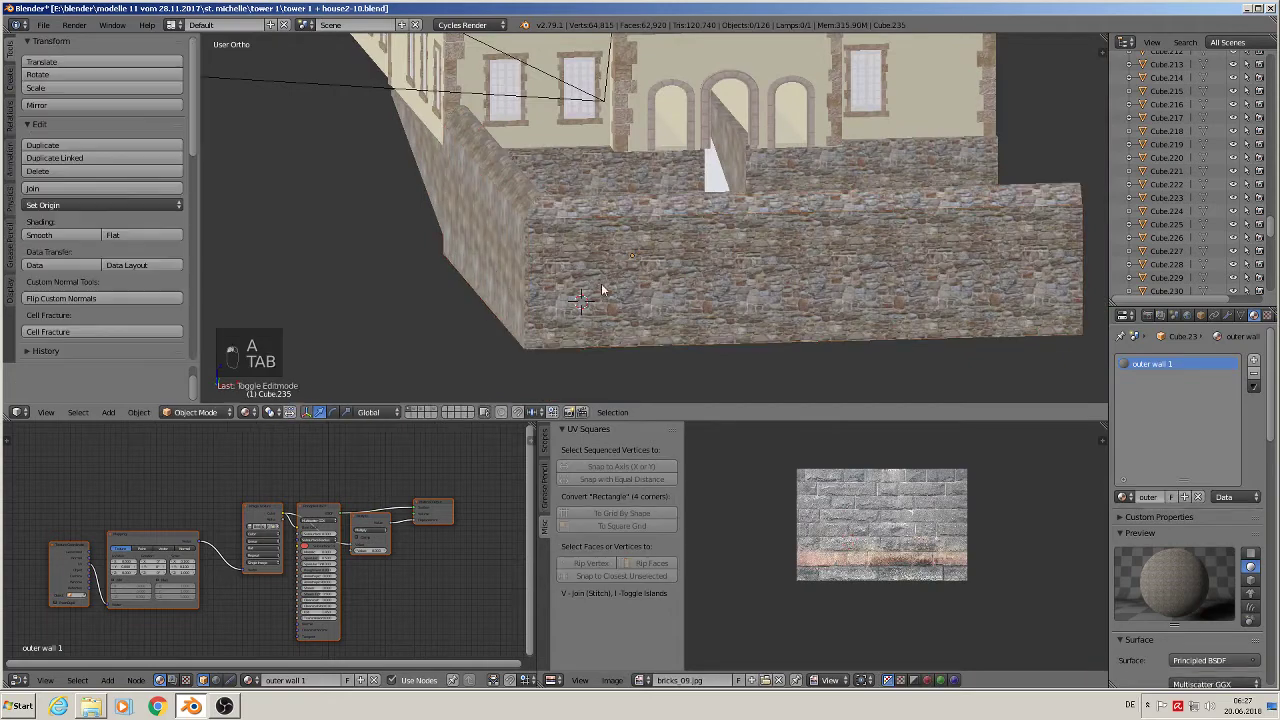
Check the textured forecourt walls from several sides and save the file
{"action": "middle_click_drag", "start_coordinate": [620, 283], "coordinate": [860, 280]}
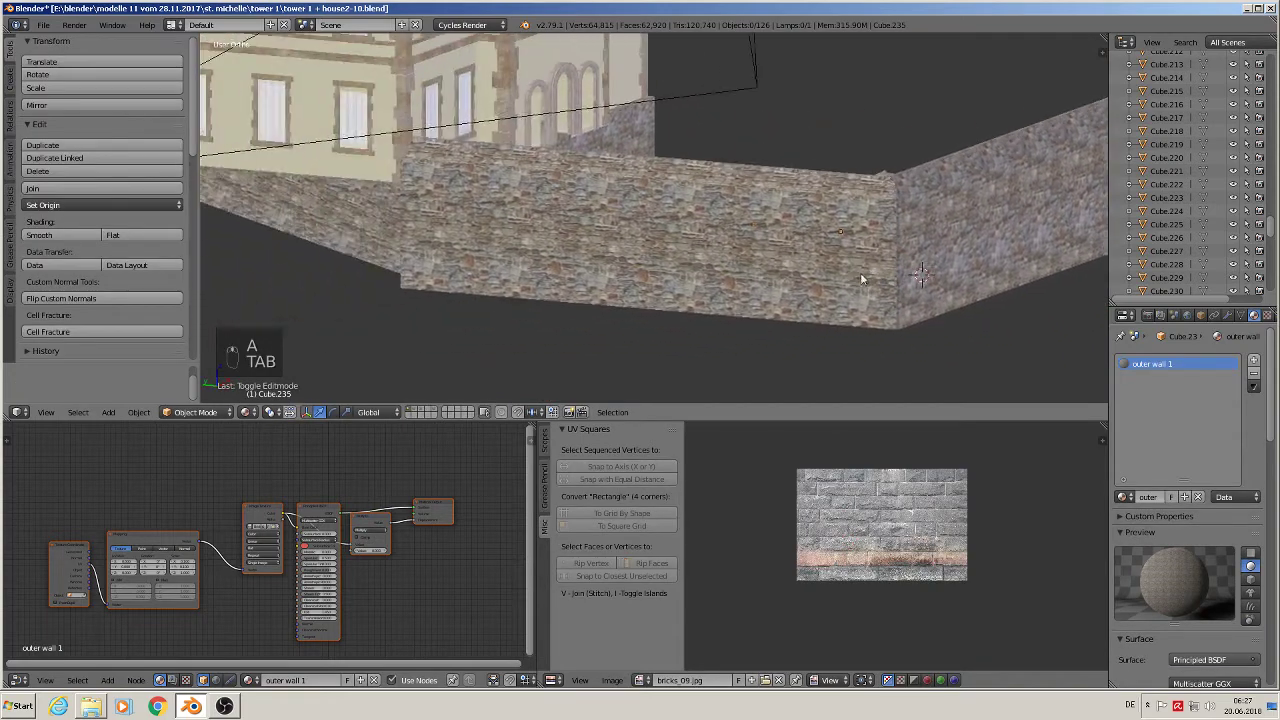
{"action": "middle_click_drag", "start_coordinate": [628, 263], "coordinate": [590, 254]}
{"action": "scroll", "coordinate": [735, 266], "scroll_direction": "down", "scroll_amount": 2}
{"action": "middle_click_drag", "start_coordinate": [908, 288], "coordinate": [737, 304], "text": "shift"}
{"action": "scroll", "coordinate": [700, 312], "scroll_direction": "down", "scroll_amount": 2}
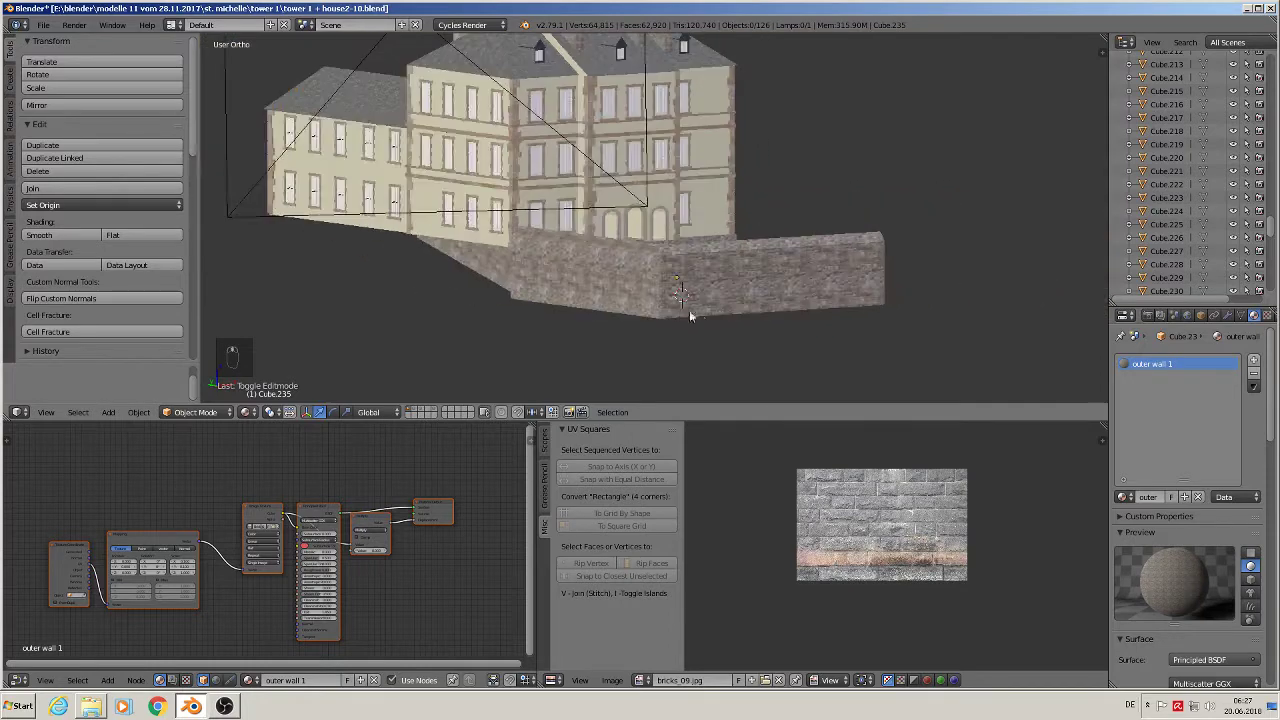
{"action": "middle_click_drag", "start_coordinate": [652, 306], "coordinate": [665, 318]}
{"action": "left_click", "coordinate": [46, 26]}
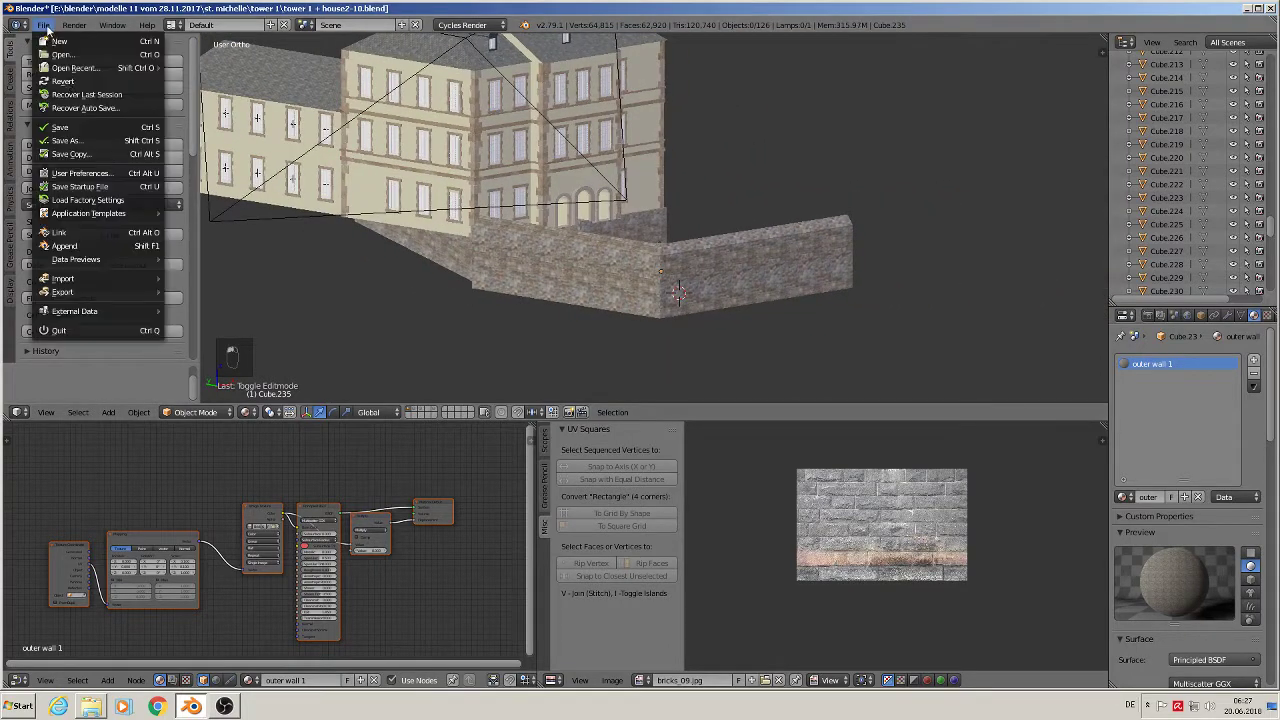
{"action": "left_click", "coordinate": [69, 127]}
Add a plane inside the forecourt and scale it to about 0.306
{"action": "middle_click_drag", "start_coordinate": [668, 232], "coordinate": [567, 234]}
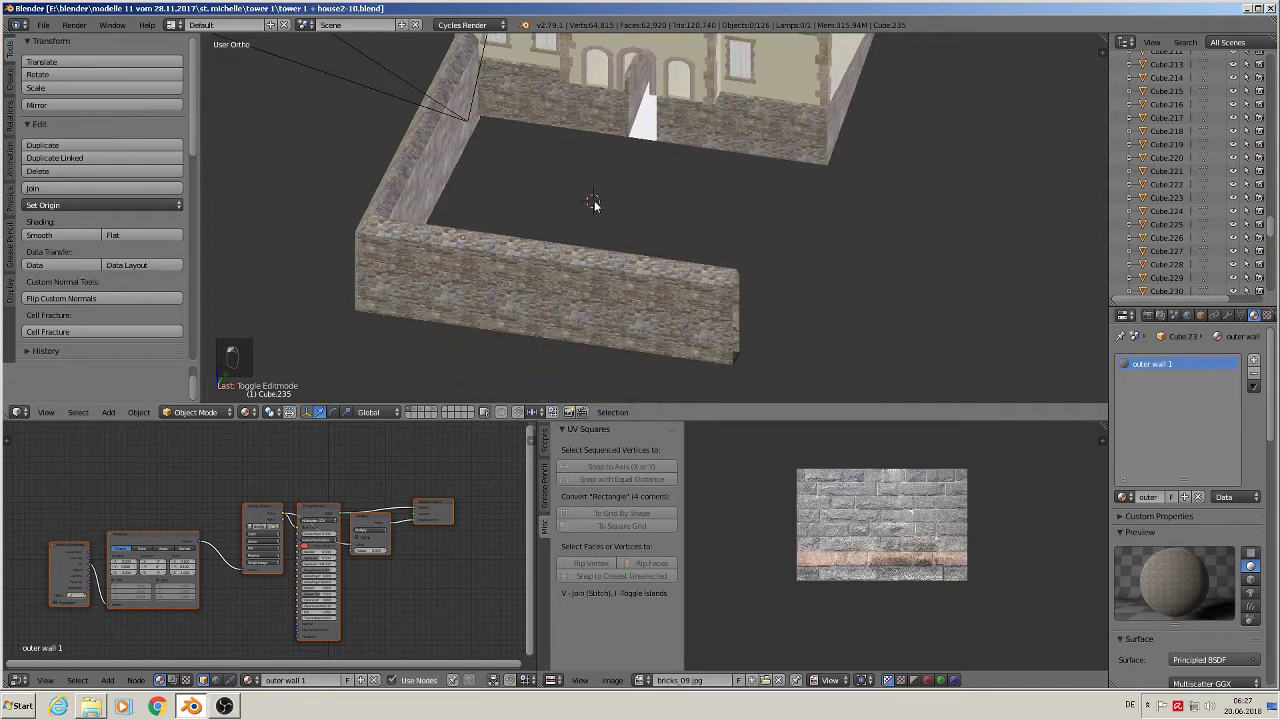
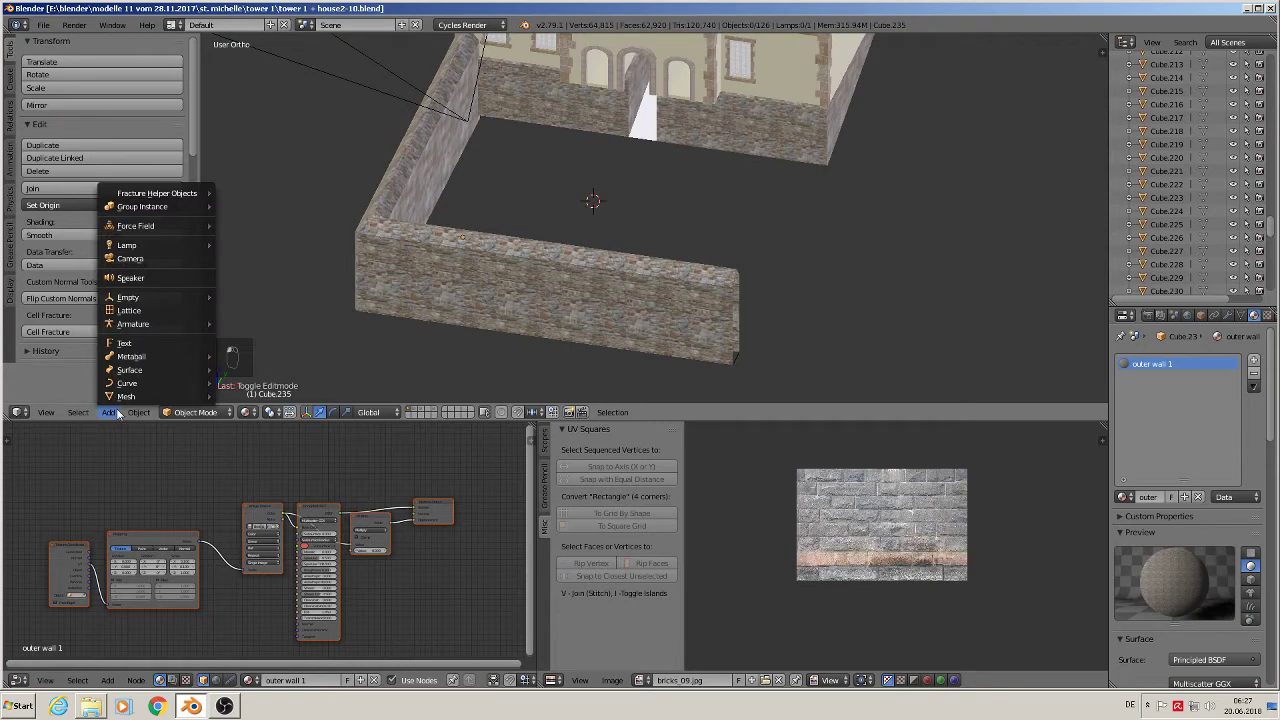
{"action": "left_click", "coordinate": [271, 86]}
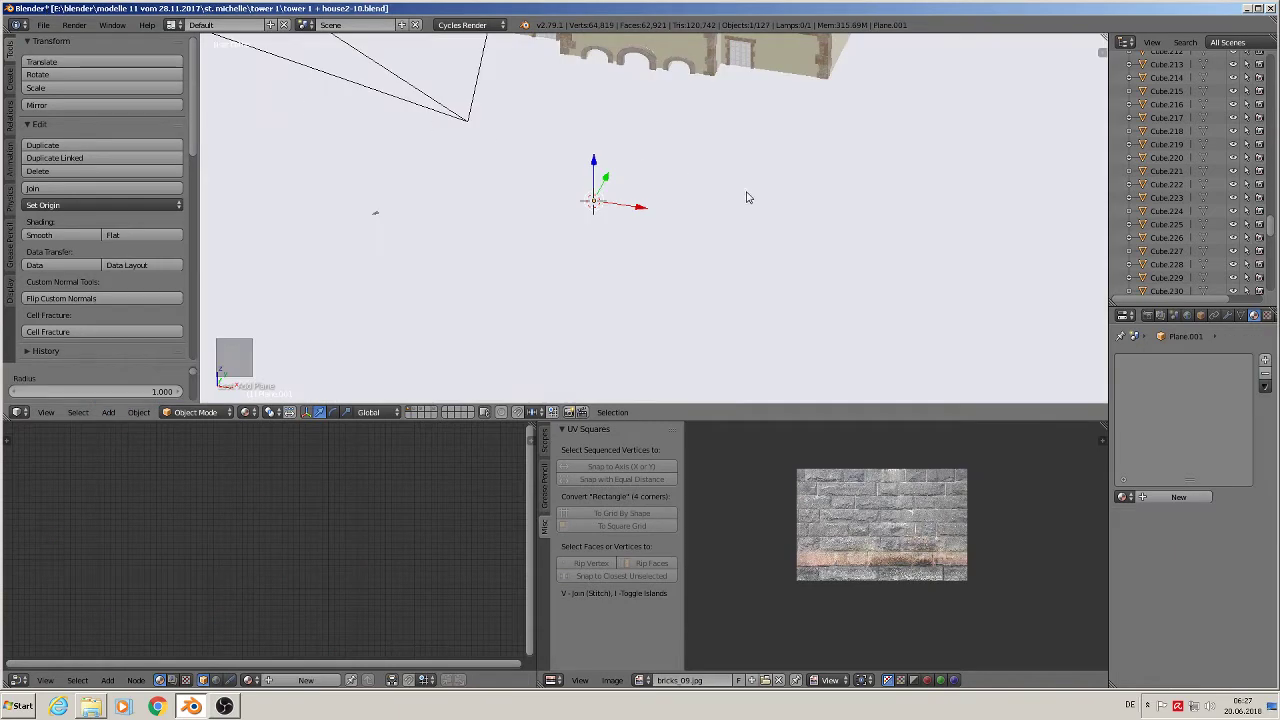
{"action": "key", "text": "s"}
{"action": "left_click", "coordinate": [697, 191]}
Lower the plane about 0.17 to the base of the walls and move it about 0.2 along Y towards the gatehouse
{"action": "middle_click_drag", "start_coordinate": [697, 194], "coordinate": [600, 210]}
{"action": "key", "text": "g"}
{"action": "key", "text": "z"}
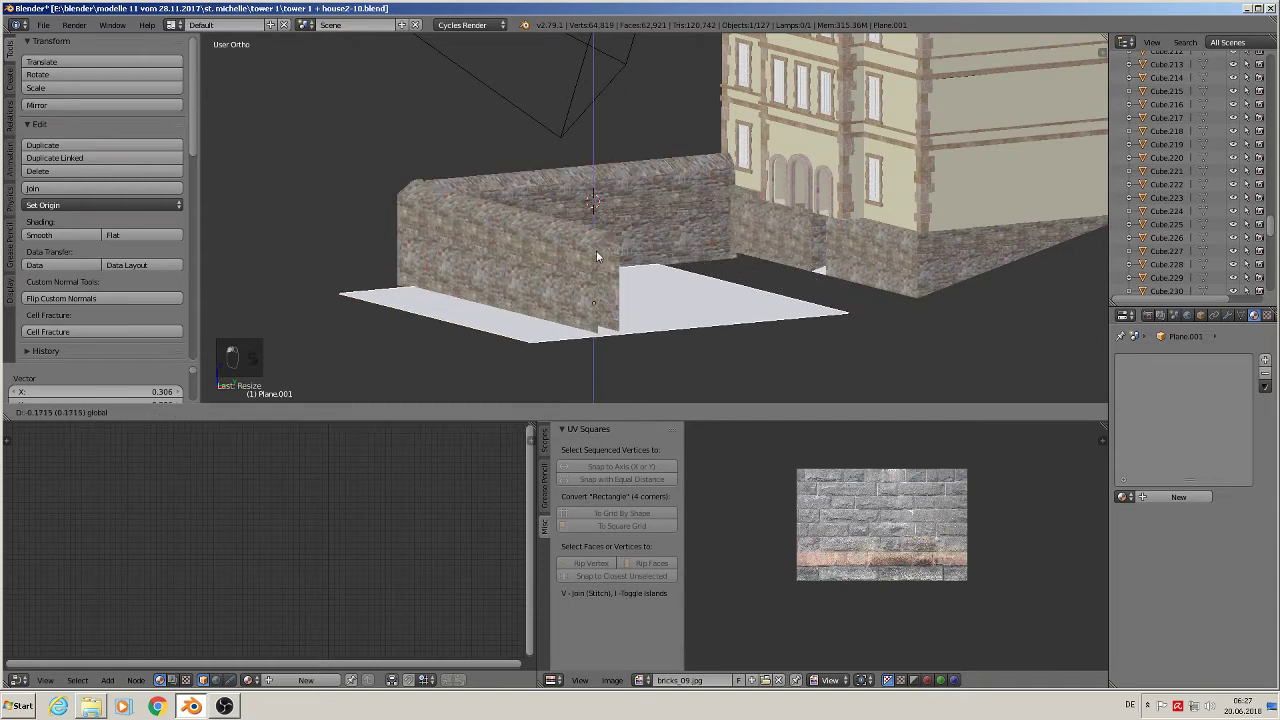
{"action": "left_click", "coordinate": [596, 250]}
{"action": "key", "text": "g"}
{"action": "key", "text": "y"}
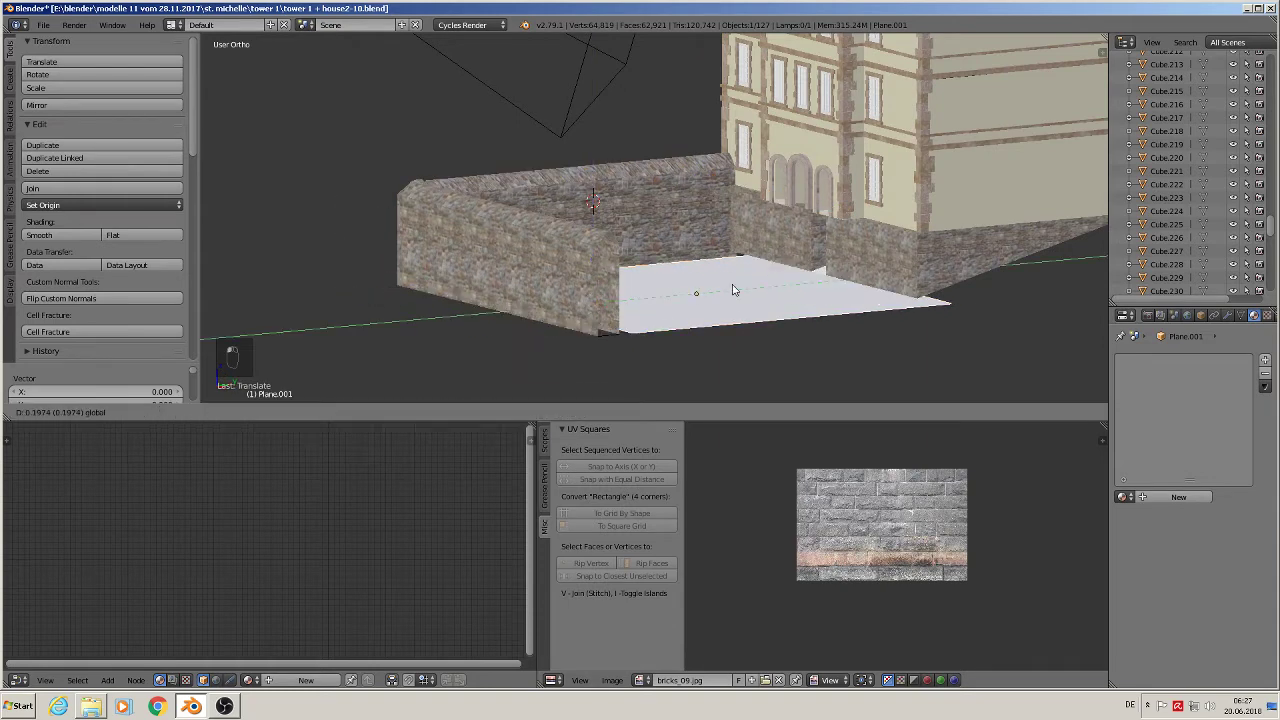
{"action": "left_click", "coordinate": [732, 288]}
Shift the floor plane by -0.036 along X against the forecourt's side wall
{"action": "middle_click_drag", "start_coordinate": [732, 288], "coordinate": [803, 370]}
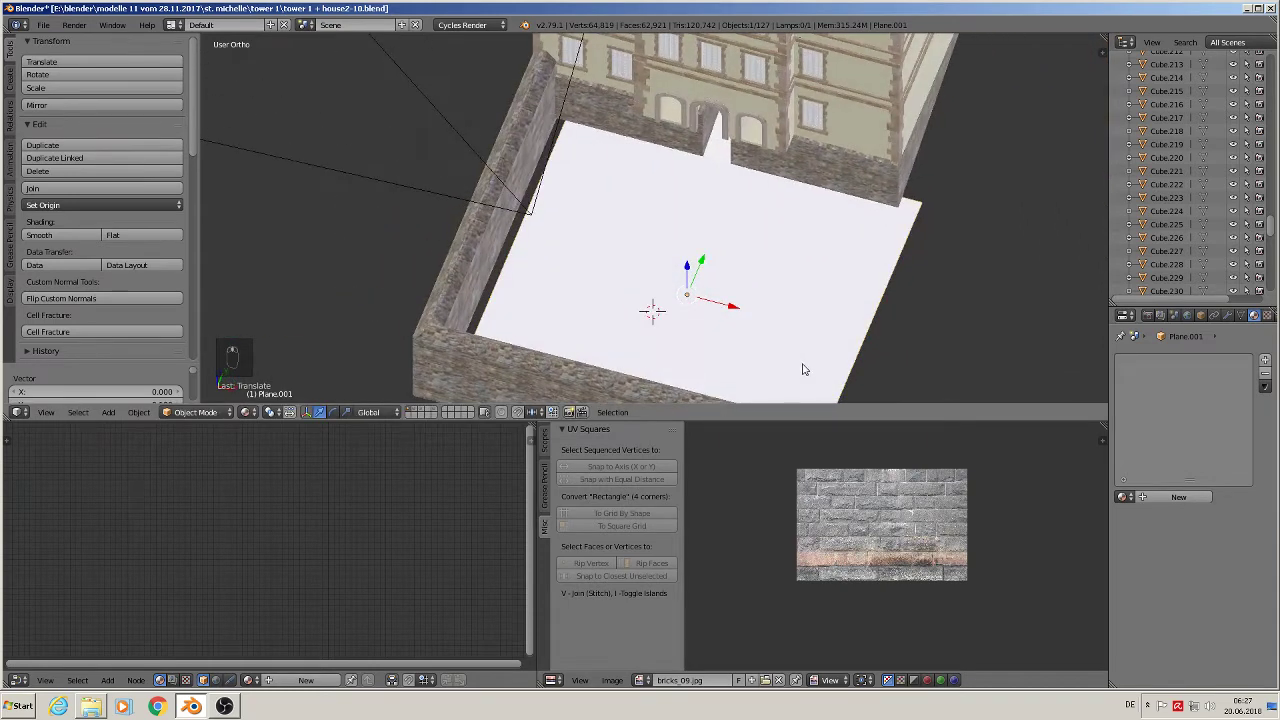
{"action": "key", "text": "g"}
{"action": "key", "text": "x"}
{"action": "left_click", "coordinate": [714, 308]}
{"action": "middle_click_drag", "start_coordinate": [714, 308], "coordinate": [732, 268]}
Mark all edges of the floor plane as seams in top view and unwrap it
{"action": "key", "text": "KP_7"}
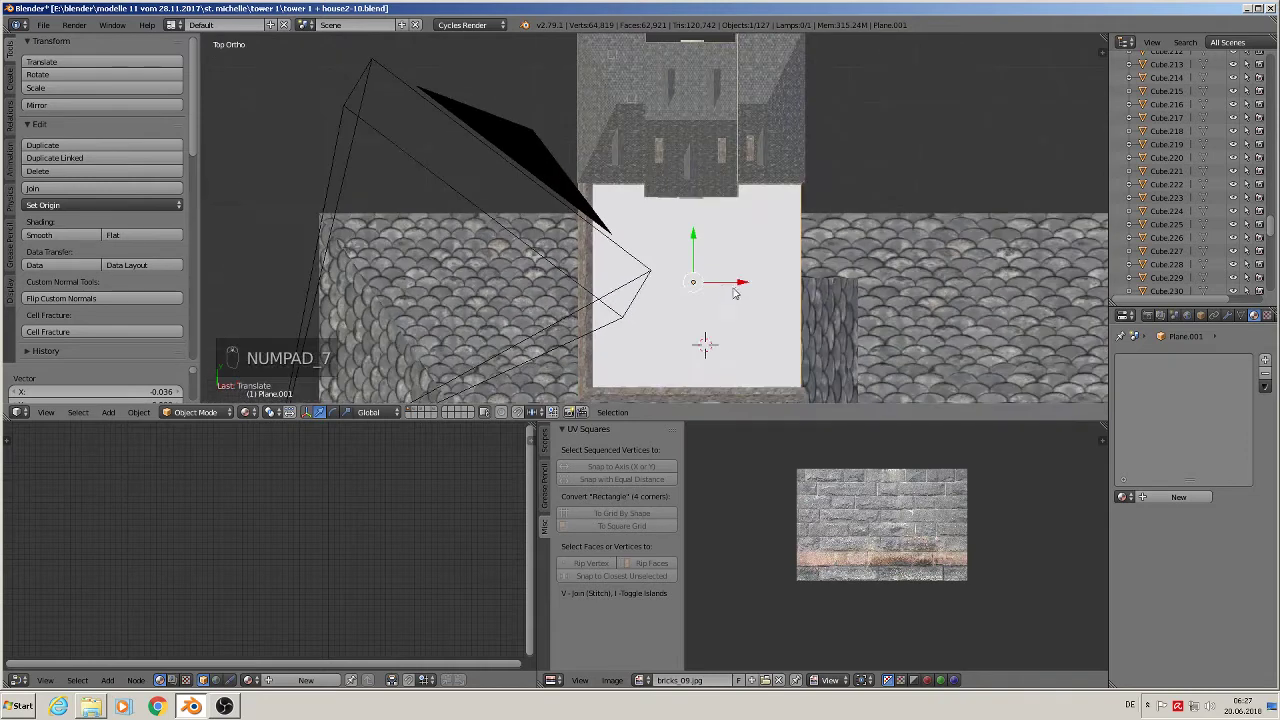
{"action": "key", "text": "Tab"}
{"action": "middle_click_drag", "start_coordinate": [701, 292], "coordinate": [603, 207], "text": "shift"}
{"action": "left_click", "coordinate": [108, 251]}
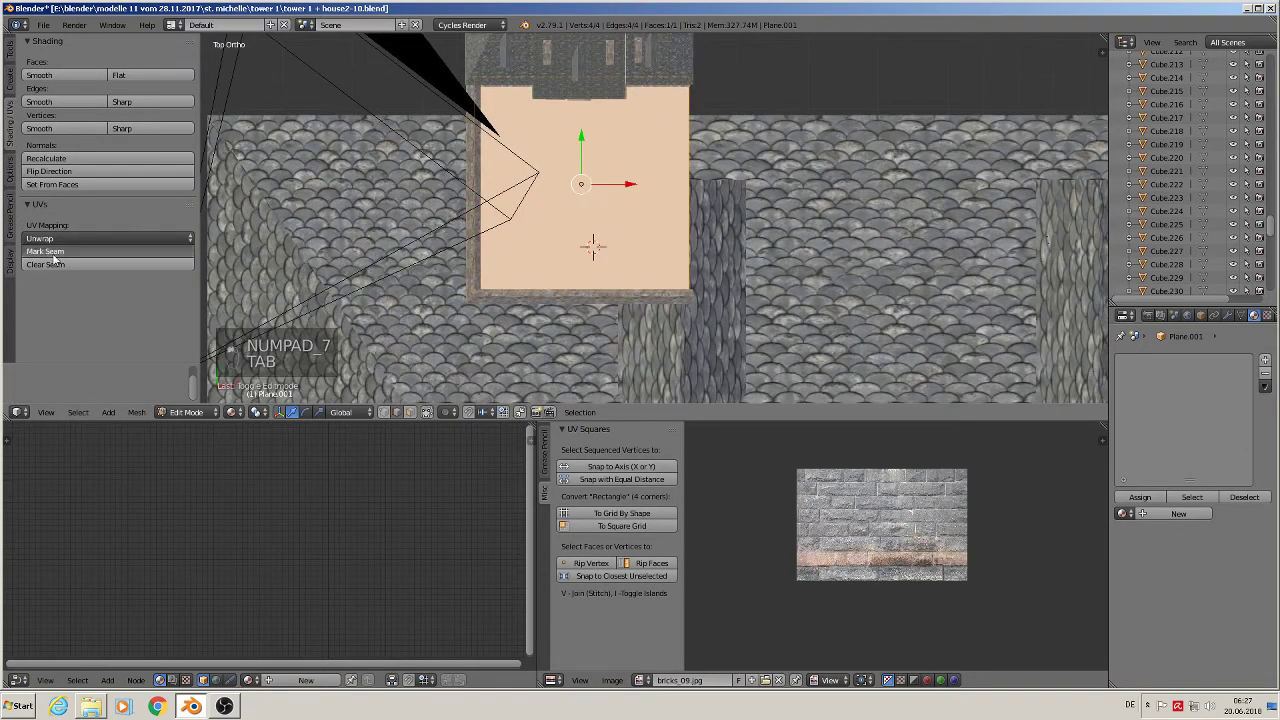
{"action": "key", "text": "u"}
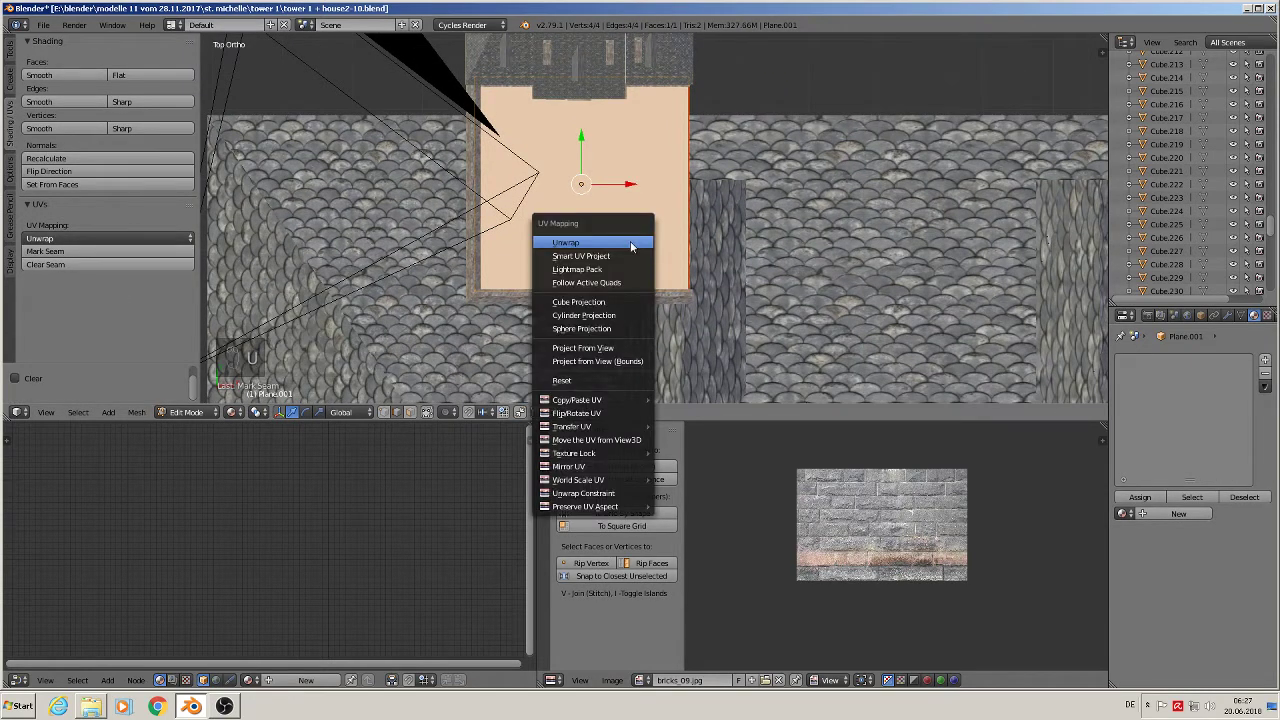
Unwrap the courtyard floor plane's face, return to object mode and apply the plane's rotation and scale
{"action": "left_click", "coordinate": [630, 243]}
{"action": "key", "text": "Tab"}
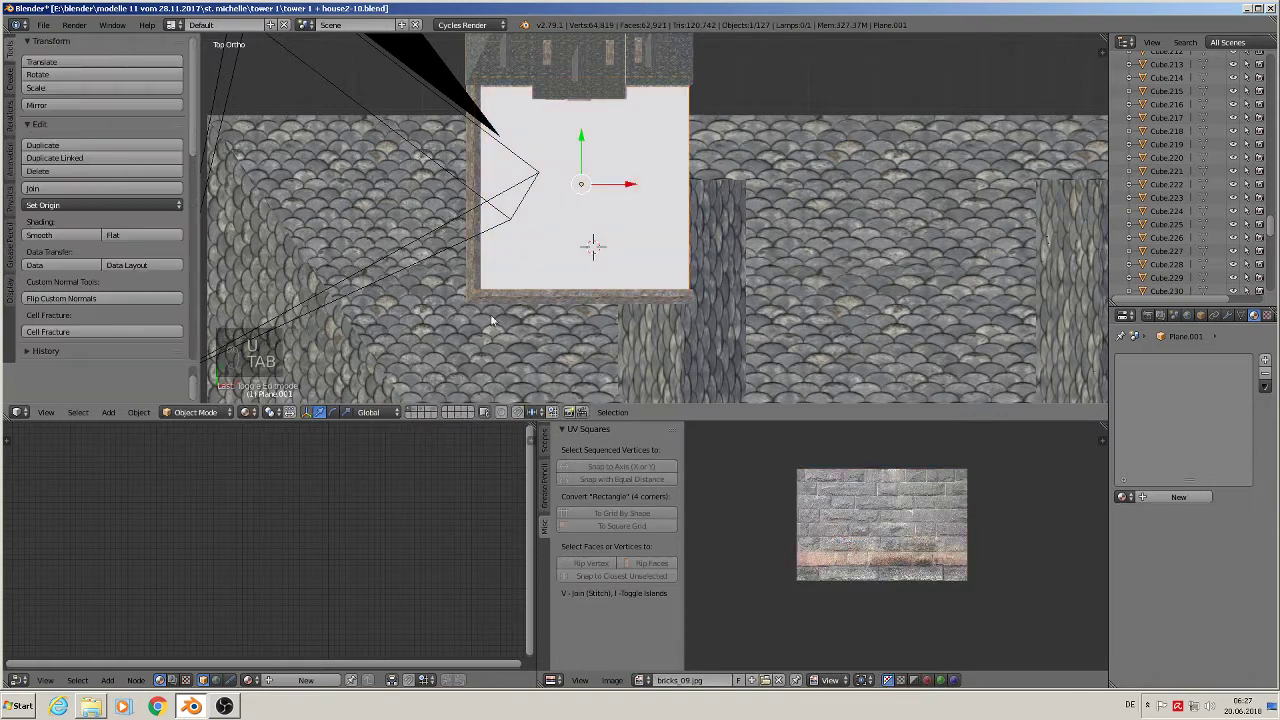
{"action": "left_click", "coordinate": [139, 412]}
{"action": "mouse_move", "coordinate": [164, 316]}
{"action": "left_click", "coordinate": [323, 350]}
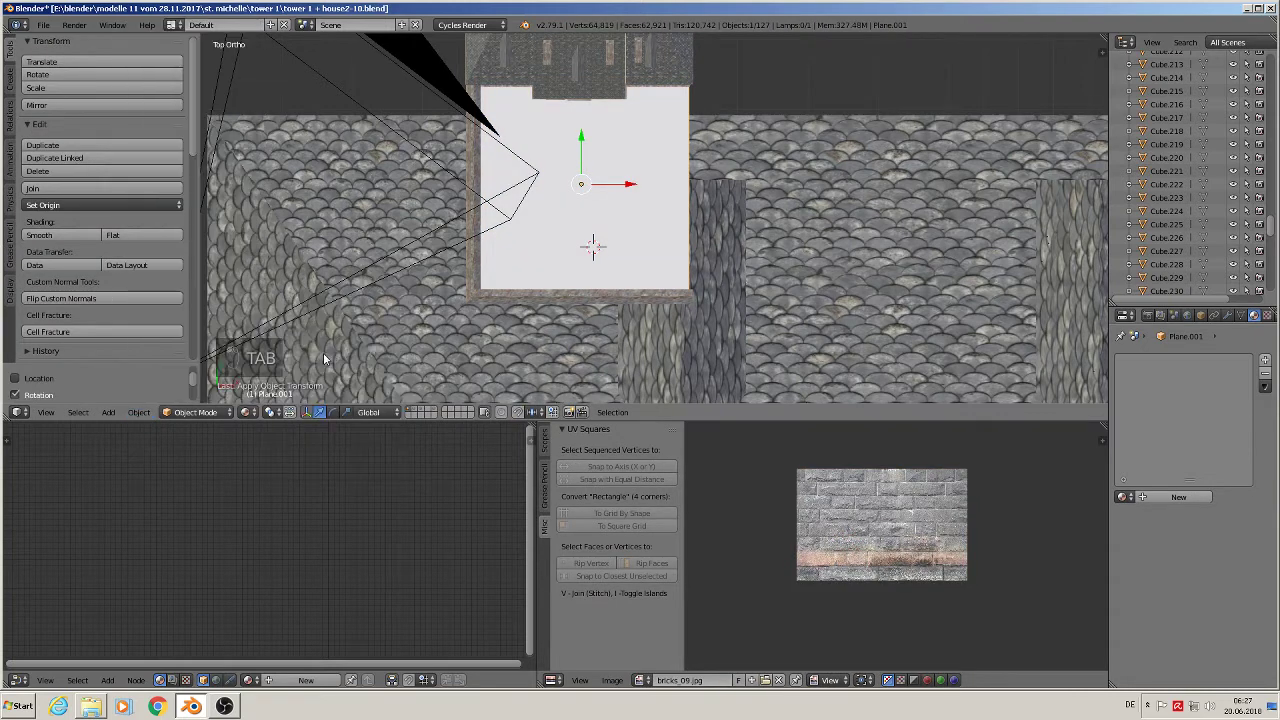
Set the floor plane's origin to its geometry and unwrap its face again
{"action": "left_click", "coordinate": [114, 204]}
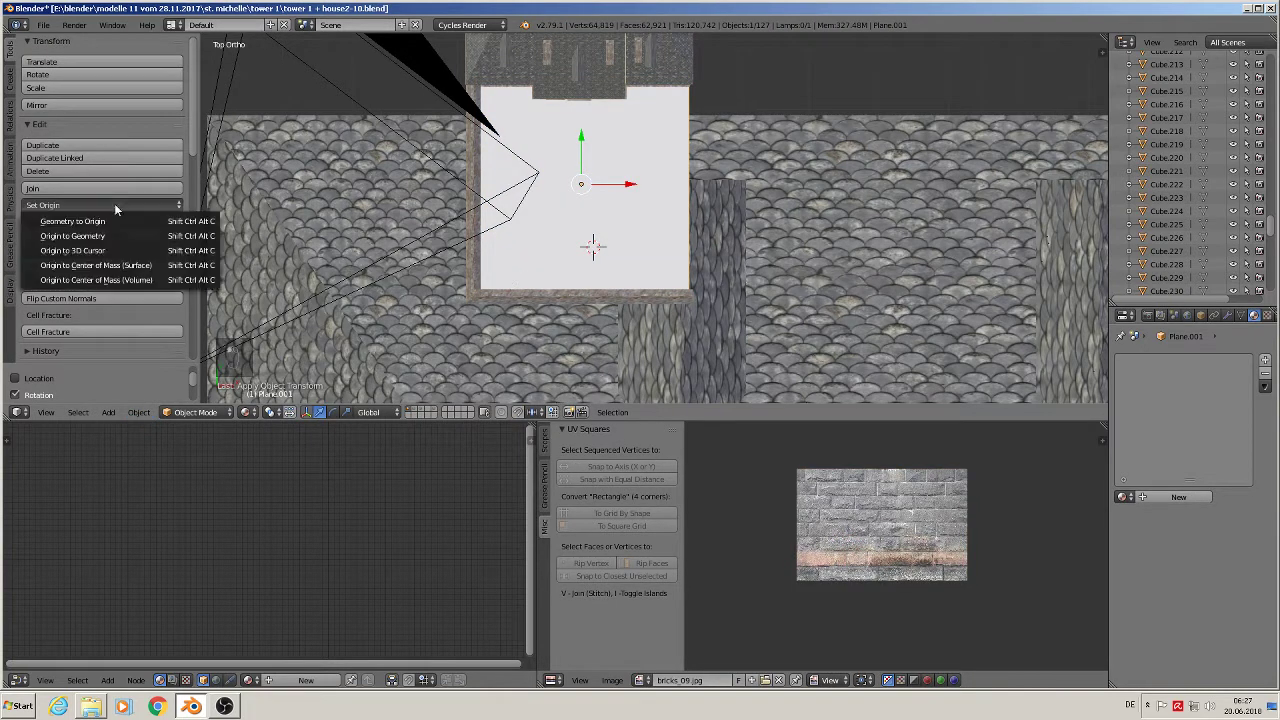
{"action": "left_click", "coordinate": [186, 236]}
{"action": "key", "text": "Tab"}
{"action": "key", "text": "u"}
{"action": "left_click", "coordinate": [576, 247]}
{"action": "key", "text": "Tab"}
Save the blend file
{"action": "middle_click_drag", "start_coordinate": [592, 251], "coordinate": [580, 178]}
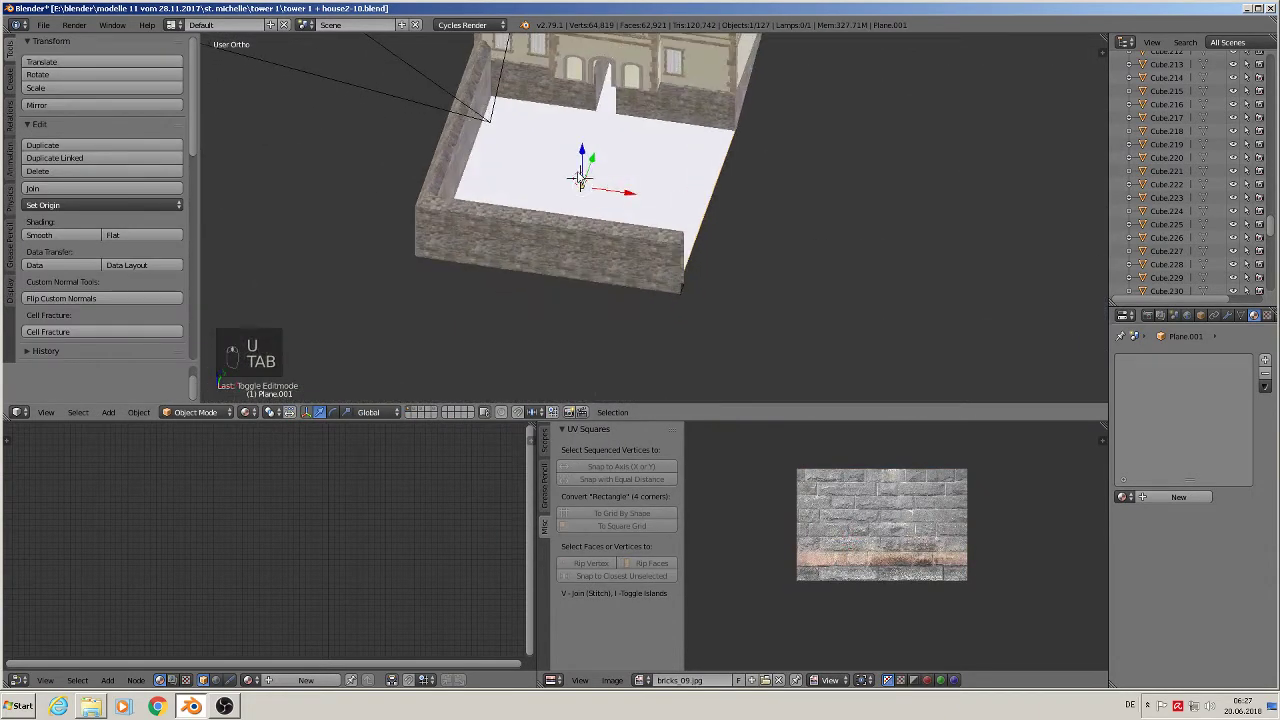
{"action": "left_click", "coordinate": [44, 24]}
{"action": "left_click", "coordinate": [80, 126]}
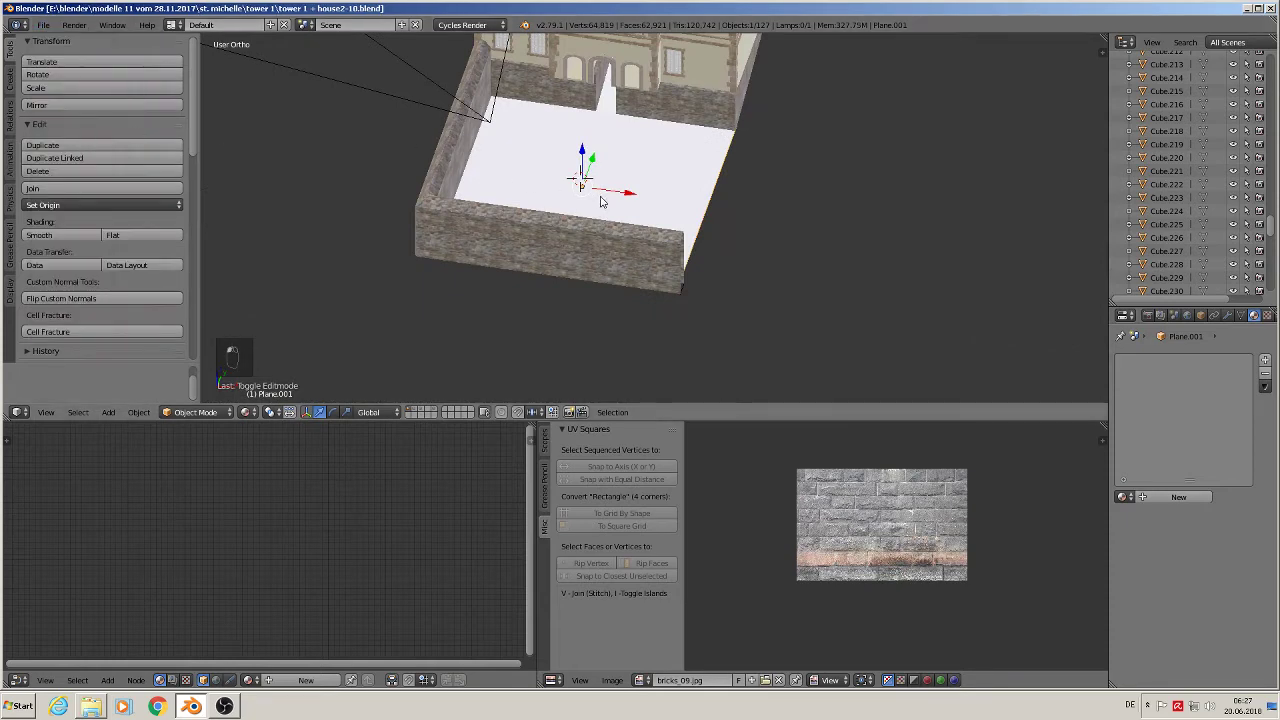
Deselect everything, place the 3D cursor just below the courtyard's front wall and add a mesh circle there
{"action": "scroll", "coordinate": [642, 215], "scroll_direction": "up", "scroll_amount": 3}
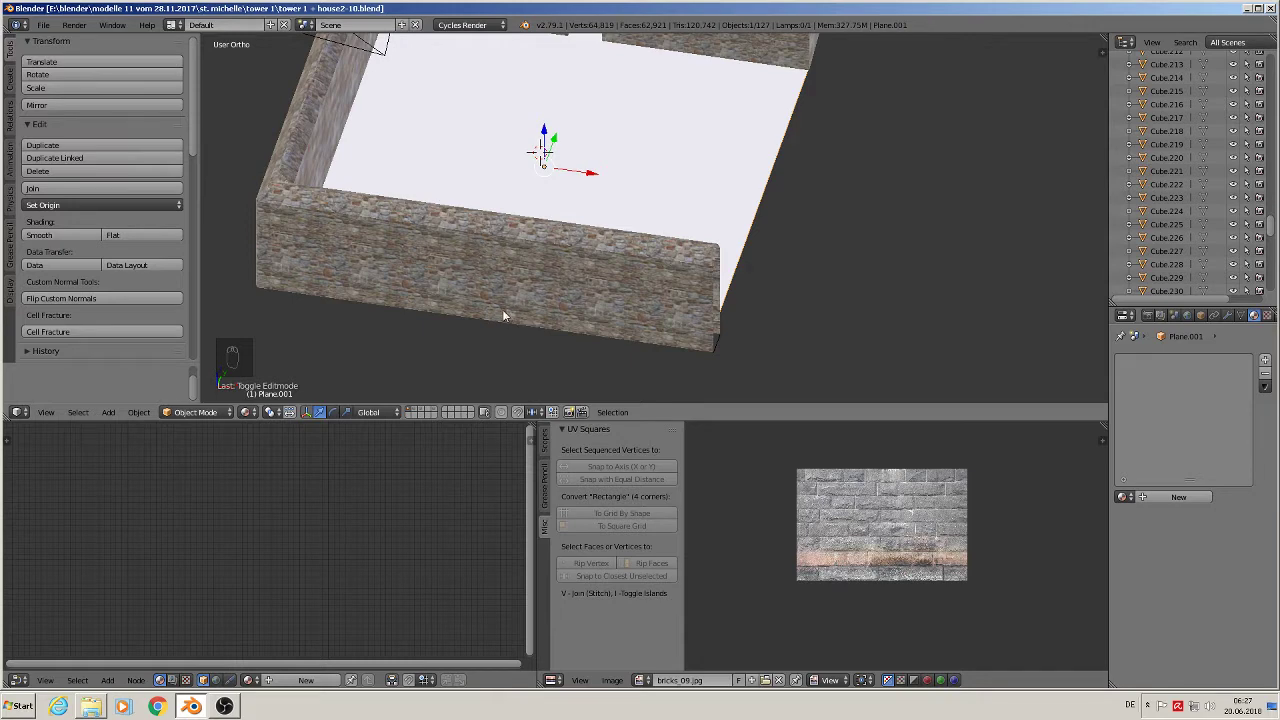
{"action": "middle_click_drag", "start_coordinate": [495, 294], "coordinate": [529, 255]}
{"action": "scroll", "coordinate": [563, 314], "scroll_direction": "down", "scroll_amount": 3}
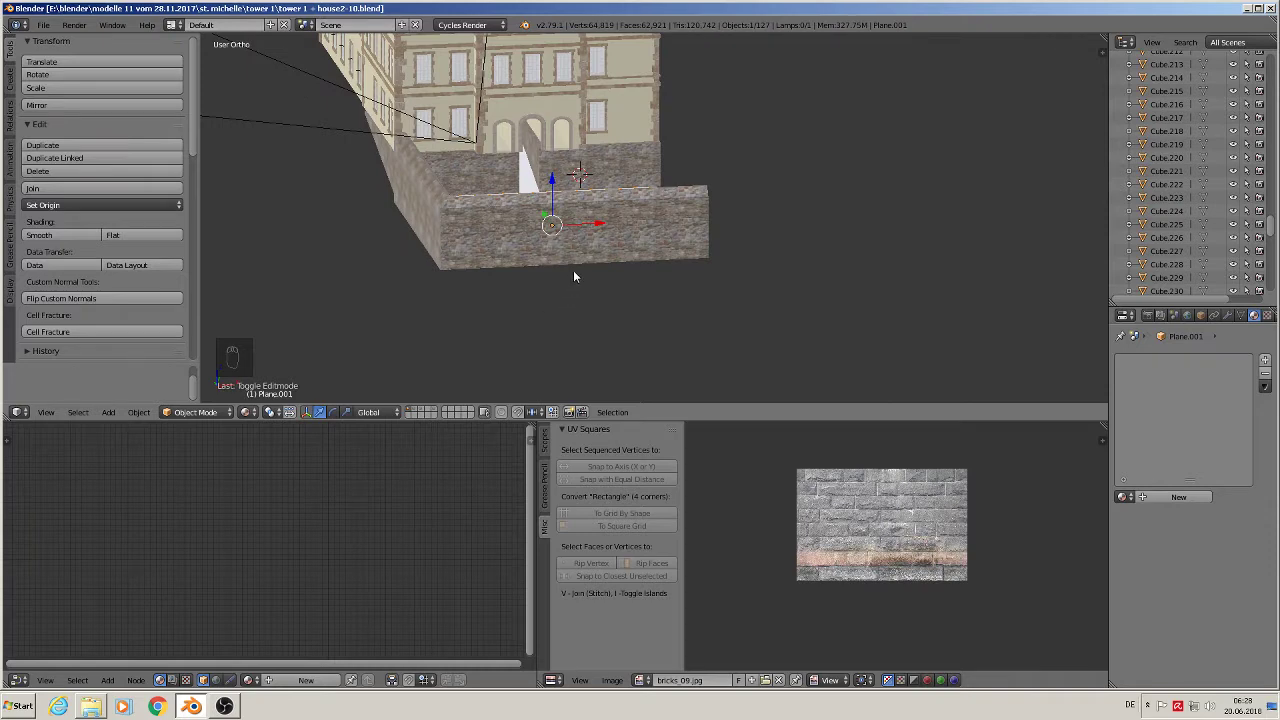
{"action": "middle_click_drag", "start_coordinate": [586, 280], "coordinate": [580, 246]}
{"action": "middle_click_drag", "start_coordinate": [546, 303], "coordinate": [528, 275]}
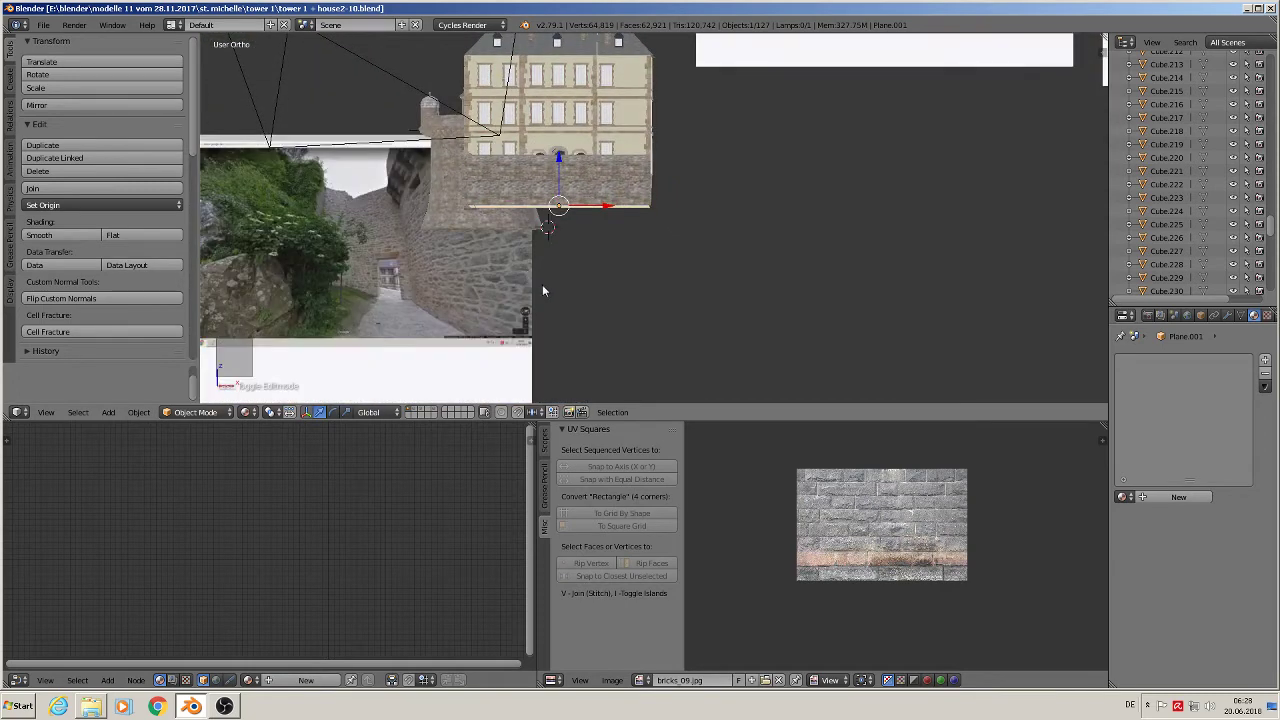
{"action": "scroll", "coordinate": [575, 289], "scroll_direction": "up", "scroll_amount": 2}
{"action": "key", "text": "a"}
{"action": "left_click", "coordinate": [544, 240]}
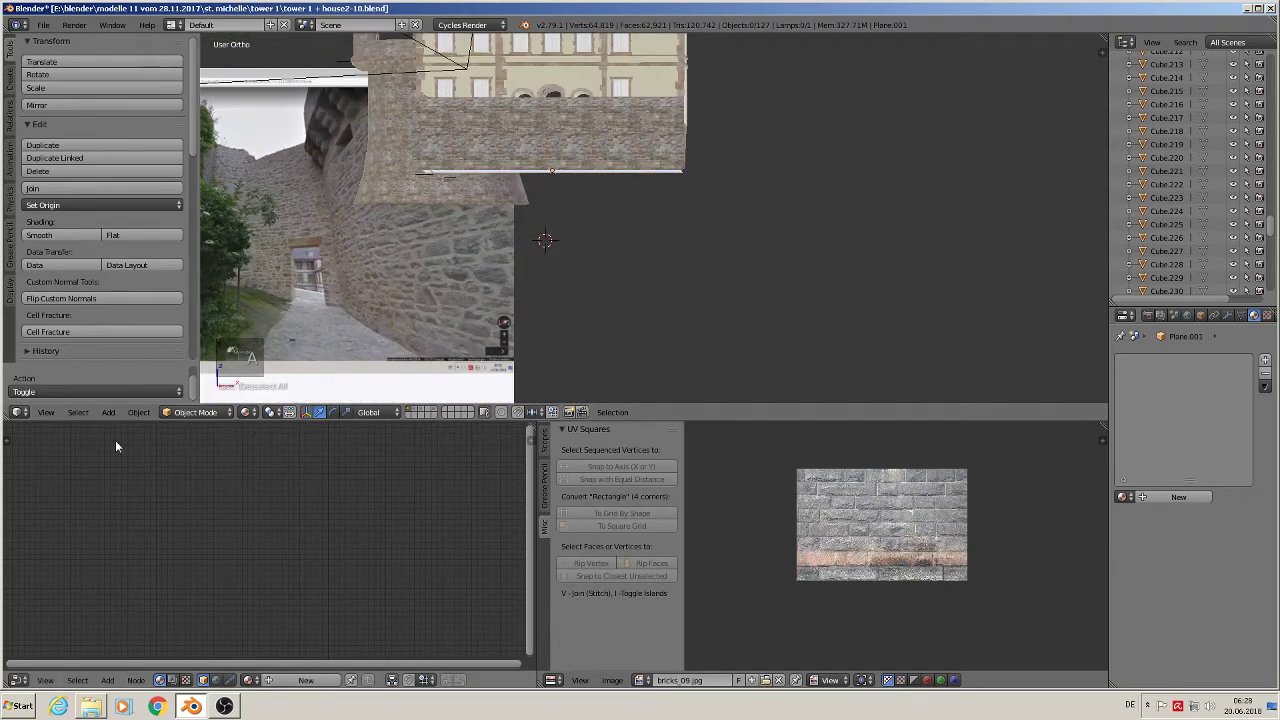
{"action": "left_click", "coordinate": [108, 412]}
{"action": "mouse_move", "coordinate": [118, 397]}
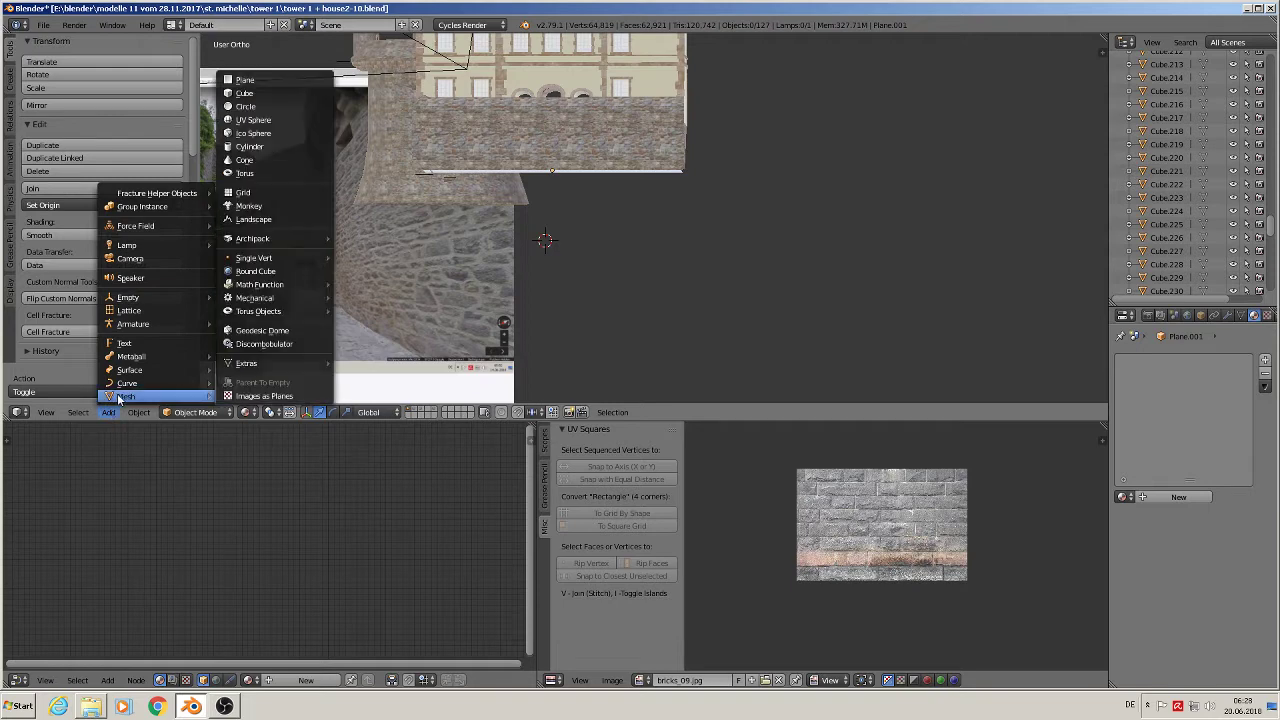
{"action": "left_click", "coordinate": [245, 106]}
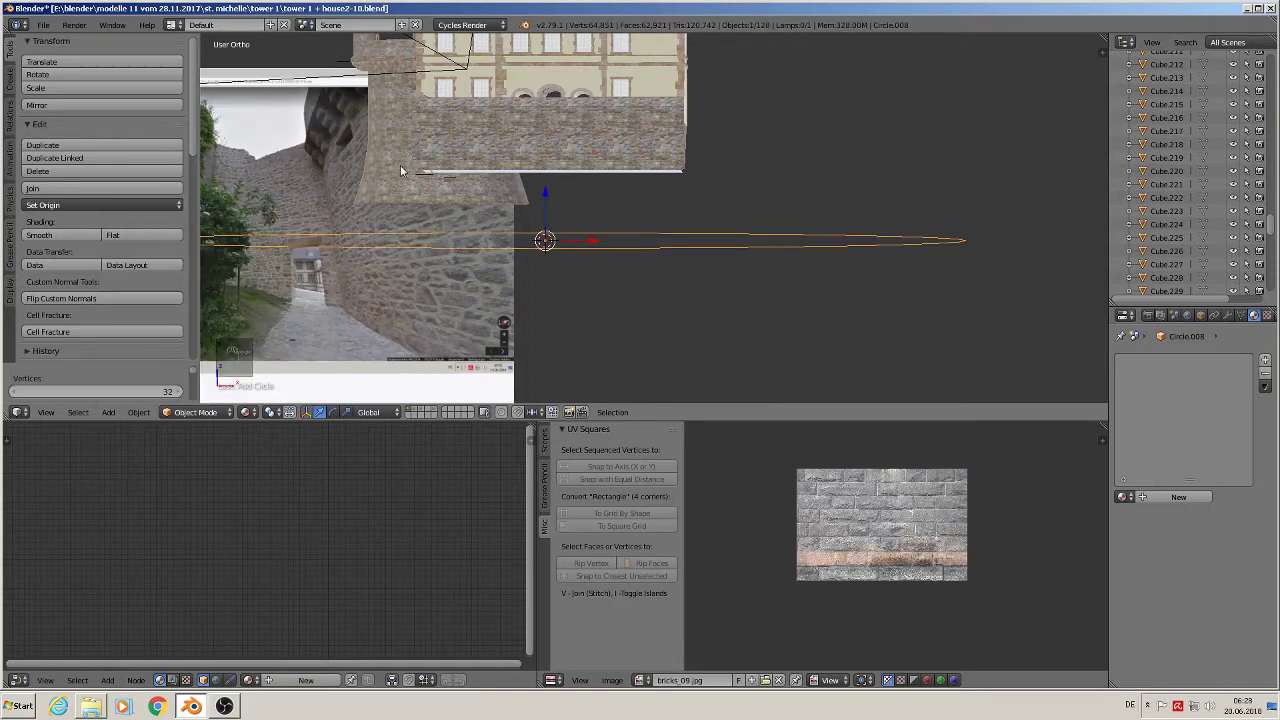
{"action": "key", "text": "r"}
{"action": "key", "text": "x"}
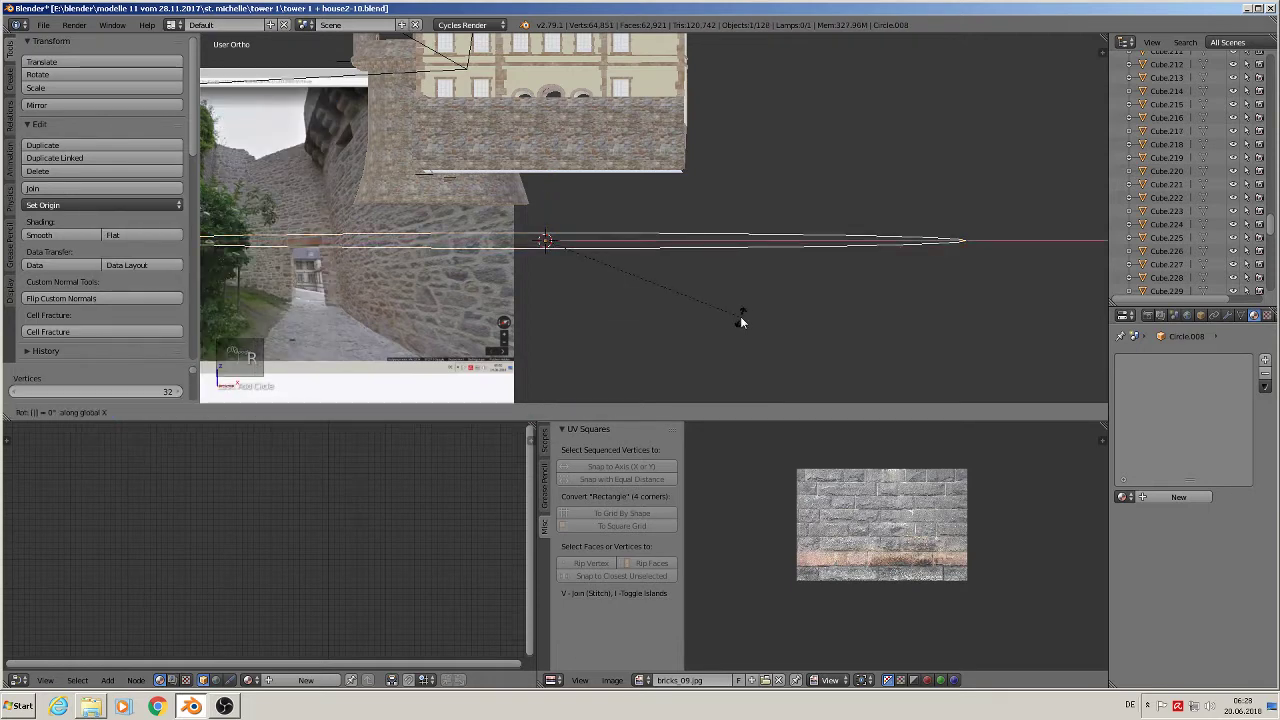
{"action": "key", "text": "Escape"}
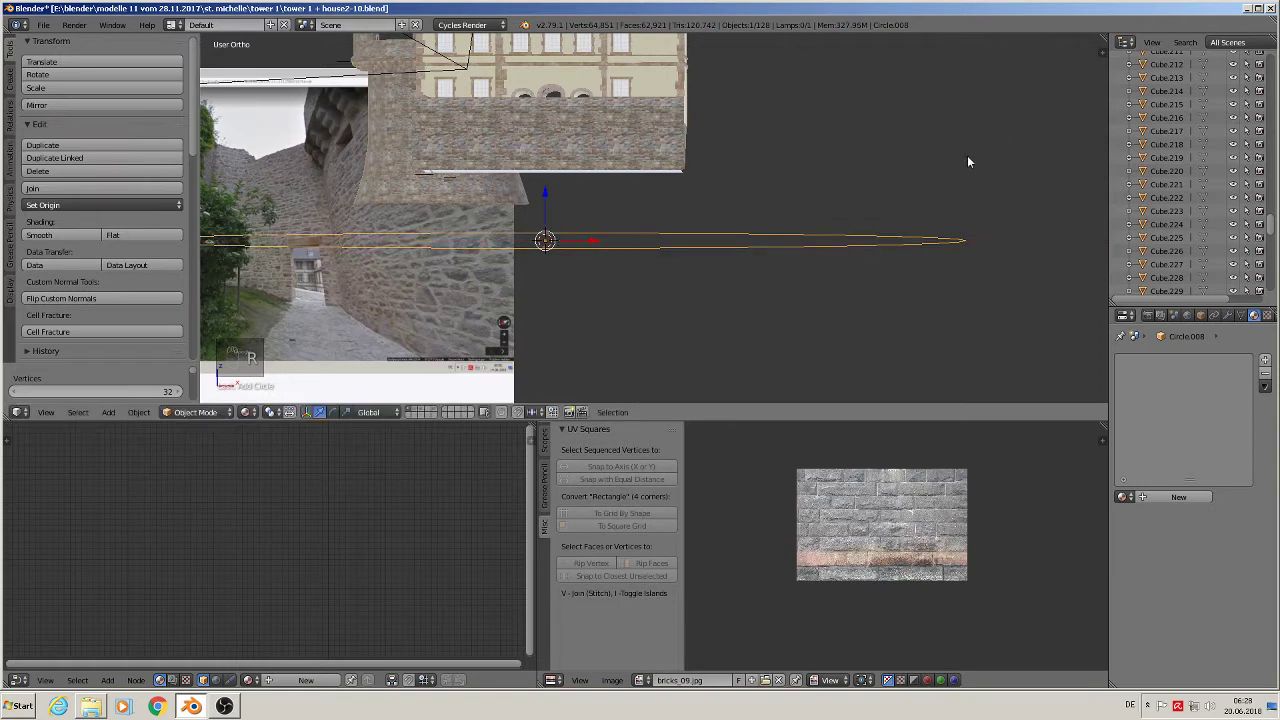
Rotate the circle 90° about the X axis and scale it down to roughly a doorway's width
{"action": "type", "text": "rx90"}
{"action": "key", "text": "Return"}
{"action": "key", "text": "s"}
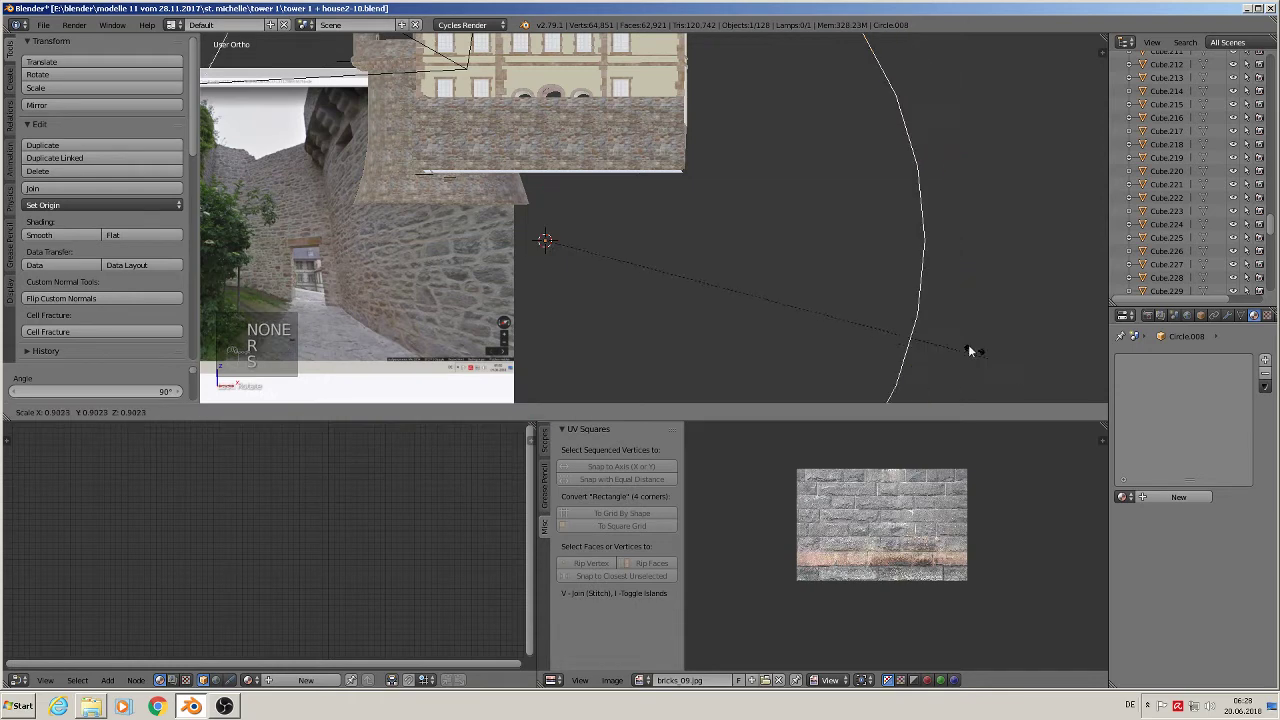
{"action": "left_click", "coordinate": [575, 217]}
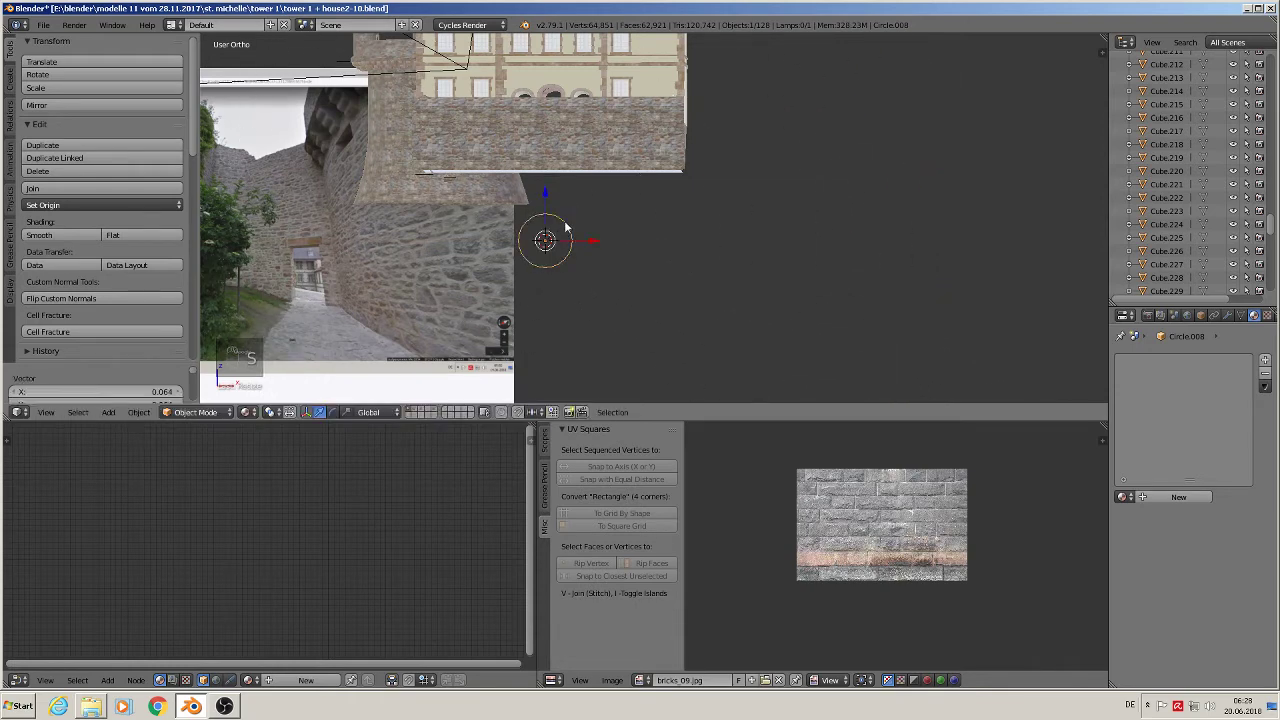
Raise the circle to just beneath the front wall's lower edge and shrink it slightly
{"action": "scroll", "coordinate": [571, 200], "scroll_direction": "up", "scroll_amount": 3}
{"action": "left_click_drag", "start_coordinate": [514, 235], "coordinate": [535, 149]}
{"action": "middle_click_drag", "start_coordinate": [616, 259], "coordinate": [647, 375], "text": "shift"}
{"action": "scroll", "coordinate": [650, 358], "scroll_direction": "down", "scroll_amount": 1}
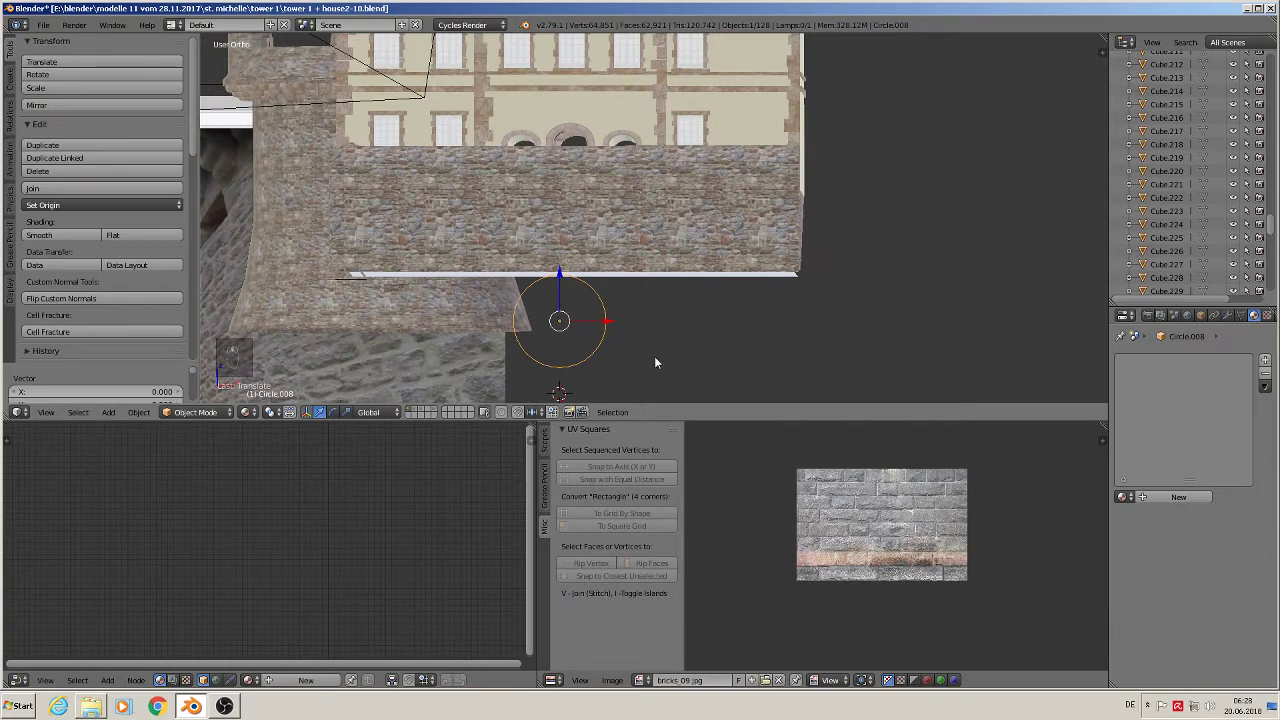
{"action": "key", "text": "s"}
{"action": "left_click", "coordinate": [641, 349]}
{"action": "middle_click_drag", "start_coordinate": [624, 352], "coordinate": [725, 271], "text": "shift"}
{"action": "scroll", "coordinate": [713, 262], "scroll_direction": "up", "scroll_amount": 2}
Delete the lower half of the circle and its leftover end vertices in edit mode, keeping only the upper semicircle
{"action": "key", "text": "Tab"}
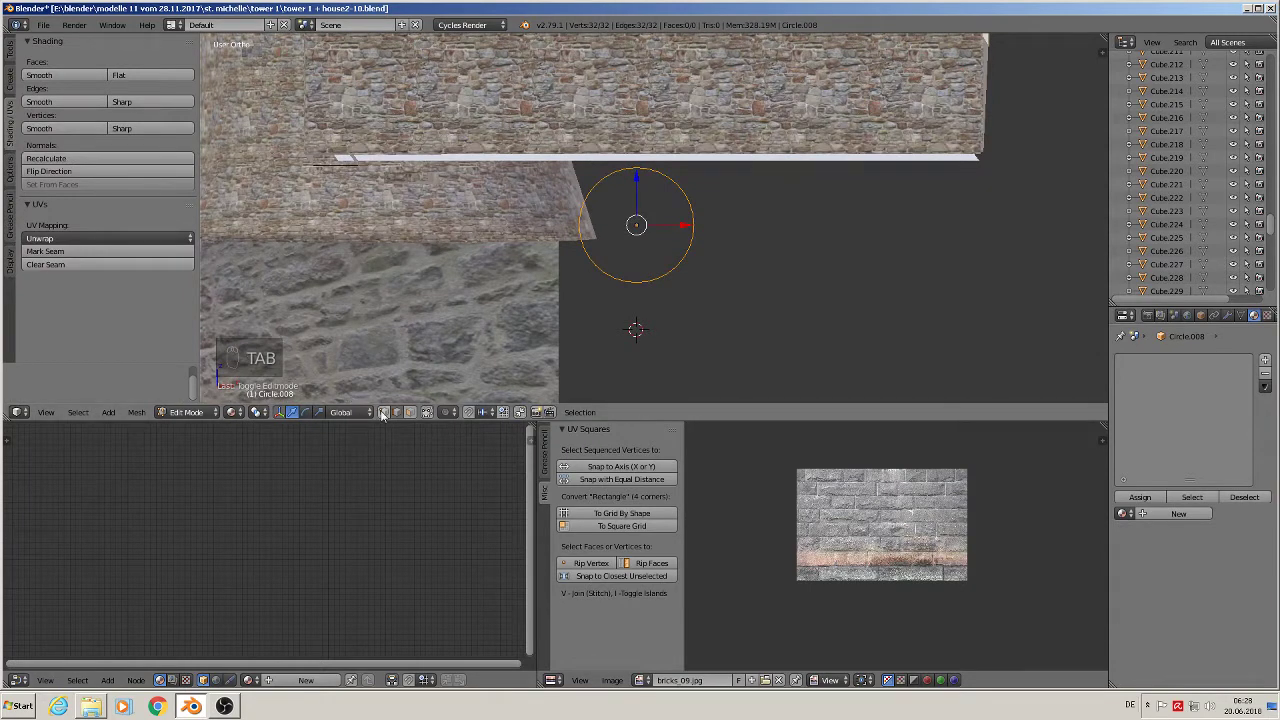
{"action": "key", "text": "a"}
{"action": "key", "text": "a"}
{"action": "key", "text": "b"}
{"action": "left_click_drag", "start_coordinate": [737, 309], "coordinate": [553, 230]}
{"action": "key", "text": "x"}
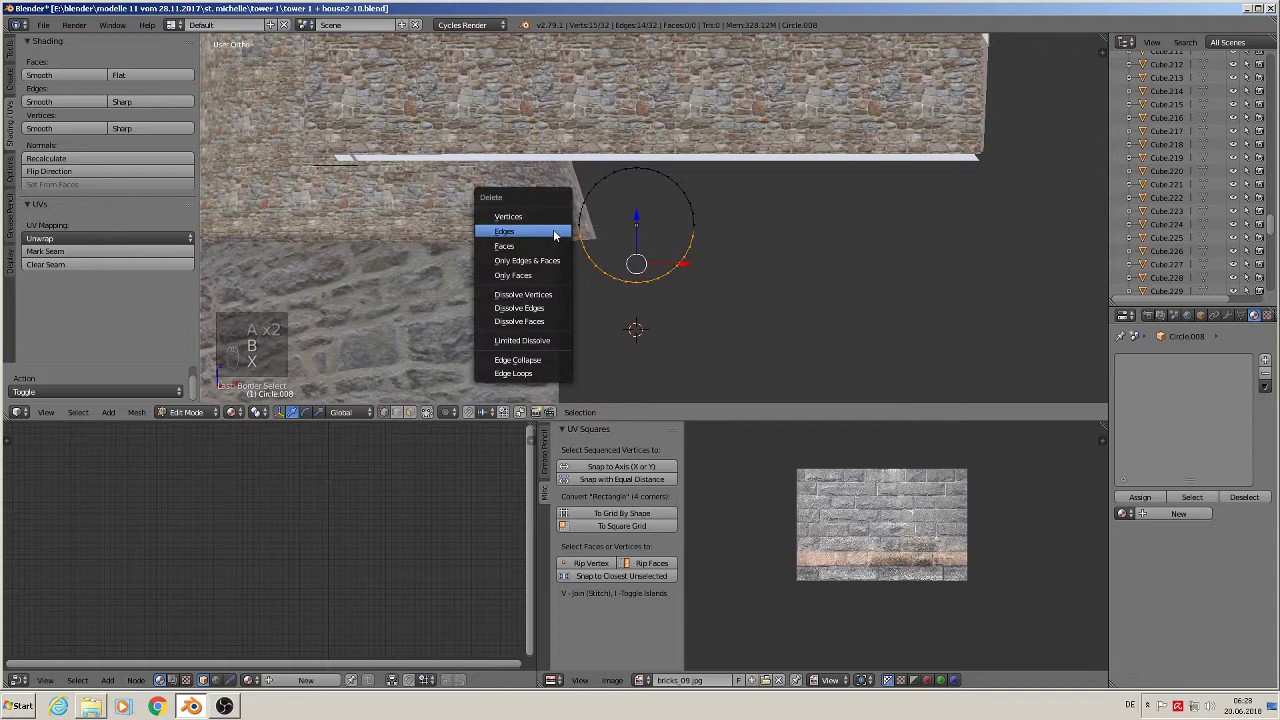
{"action": "left_click", "coordinate": [553, 230]}
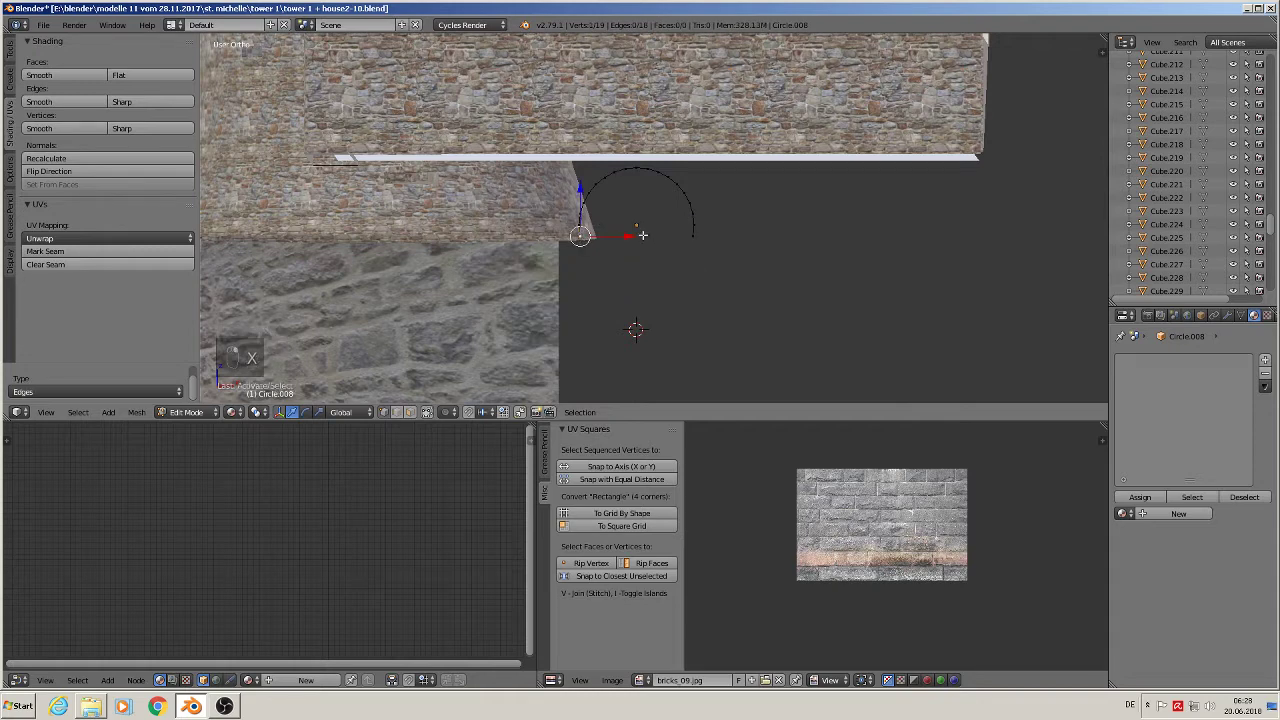
{"action": "key", "text": "x"}
{"action": "left_click", "coordinate": [706, 228]}
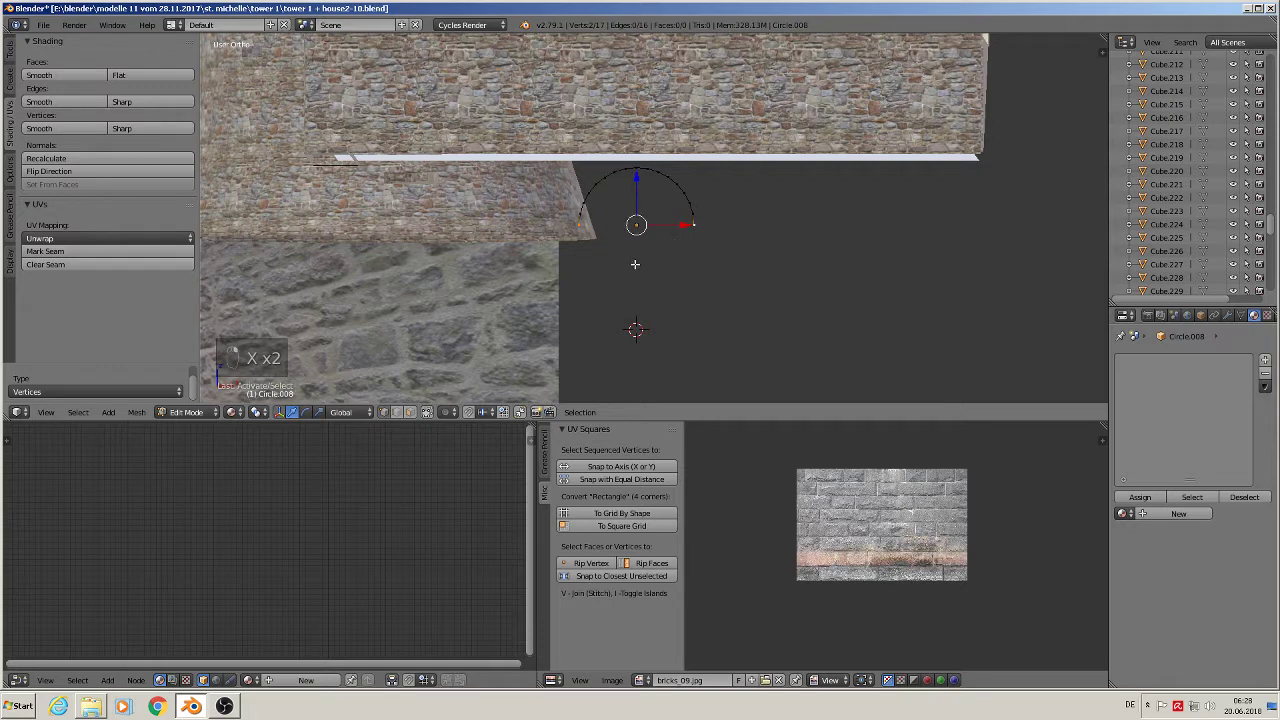
Extrude the semicircle's two end vertices straight down along Z and join them with an edge to close the arch outline
{"action": "key", "text": "e"}
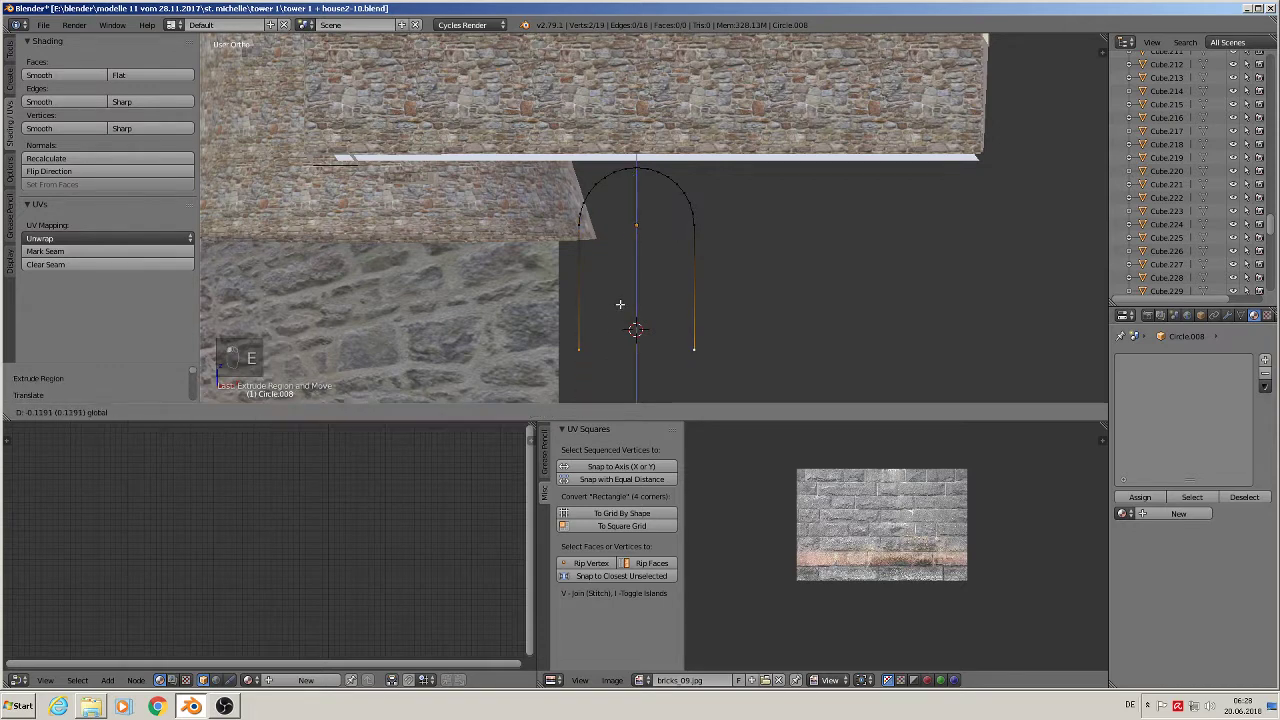
{"action": "left_click", "coordinate": [619, 317]}
{"action": "key", "text": "a"}
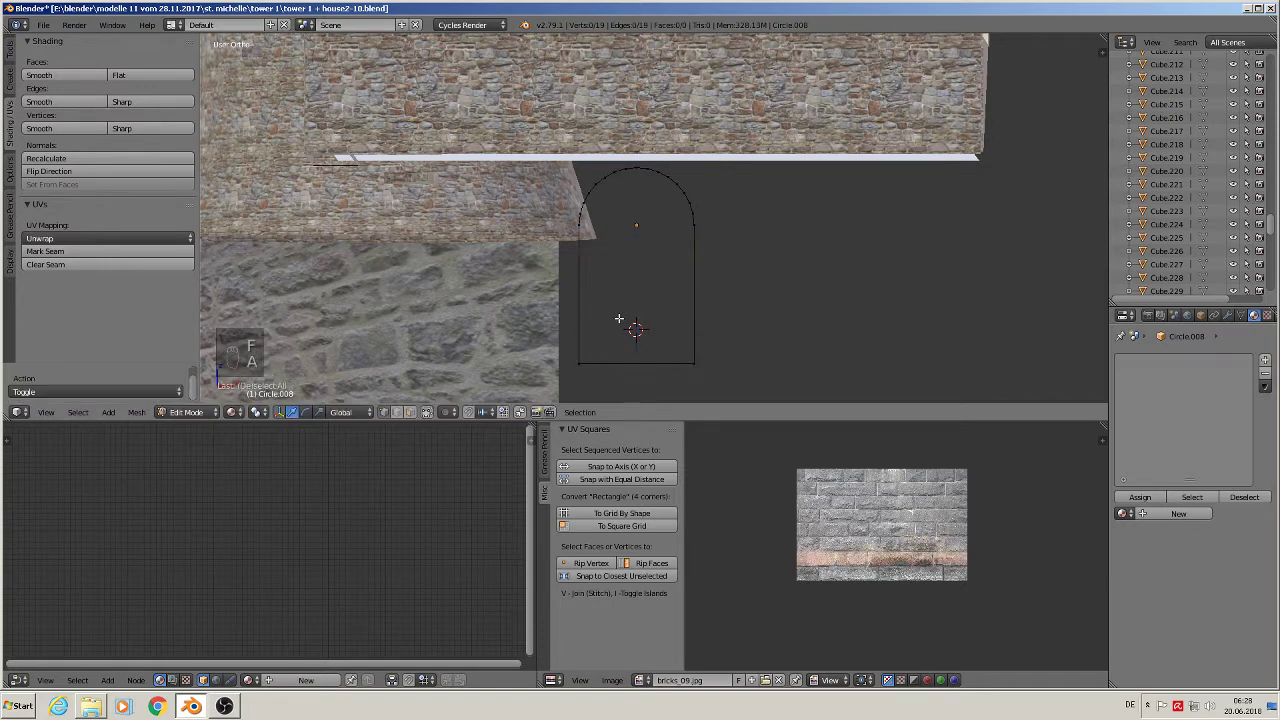
Fill the arch outline with a face, extrude it into a block deeper than the wall and leave edit mode
{"action": "key", "text": "a"}
{"action": "key", "text": "f"}
{"action": "middle_click_drag", "start_coordinate": [619, 317], "coordinate": [549, 326]}
{"action": "key", "text": "e"}
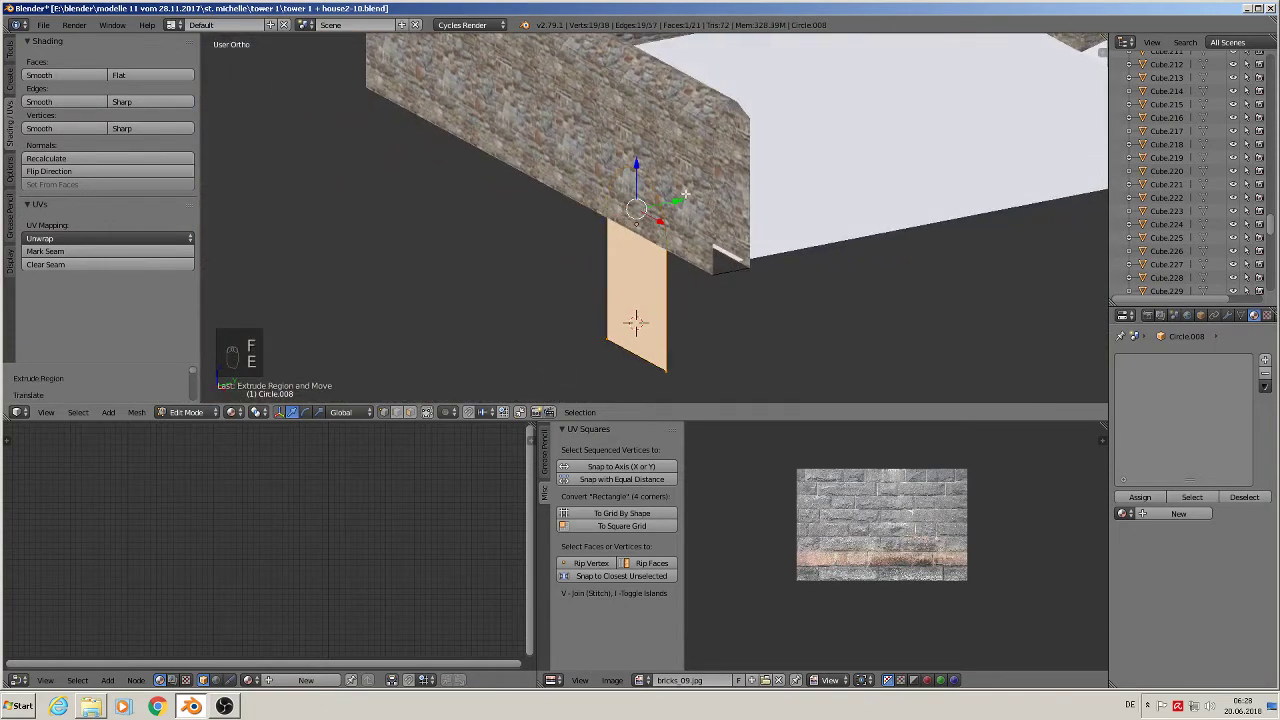
{"action": "left_click", "coordinate": [757, 231]}
{"action": "key", "text": "Tab"}
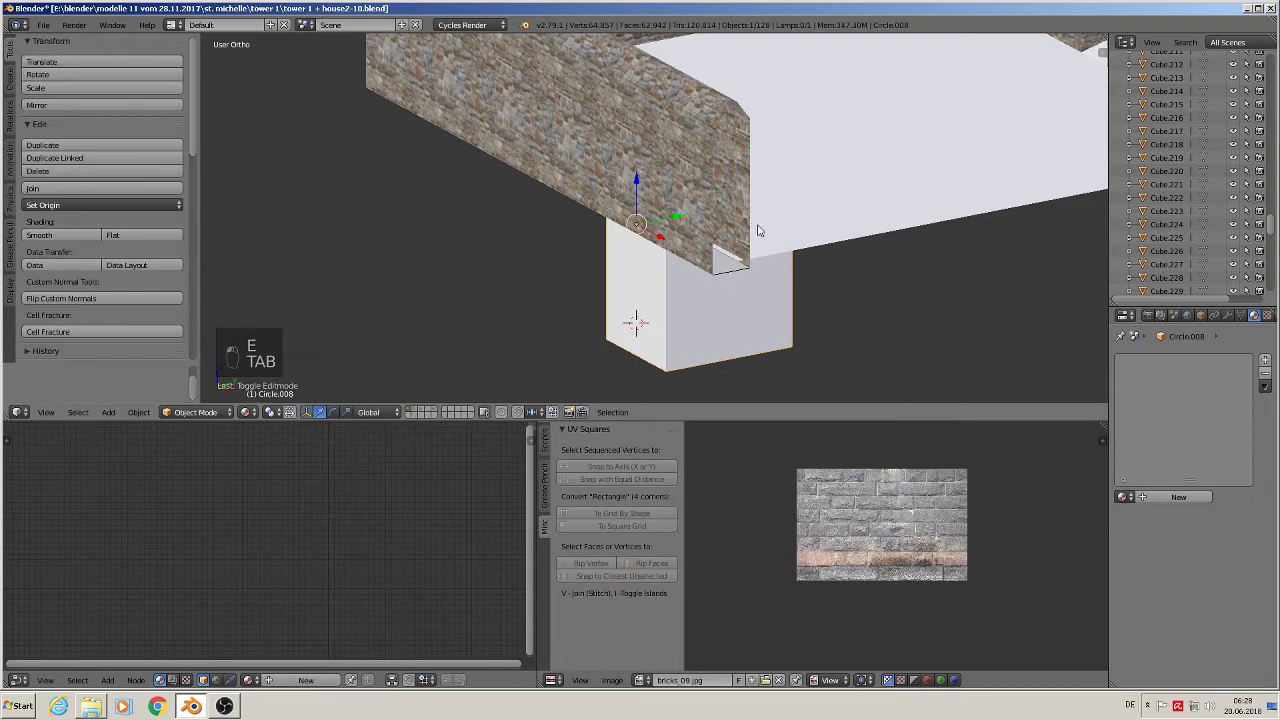
Move the arch block along Y to stand in front of the wall and apply its rotation and scale
{"action": "left_click_drag", "start_coordinate": [681, 218], "coordinate": [433, 225]}
{"action": "middle_click_drag", "start_coordinate": [486, 245], "coordinate": [711, 231], "text": "shift"}
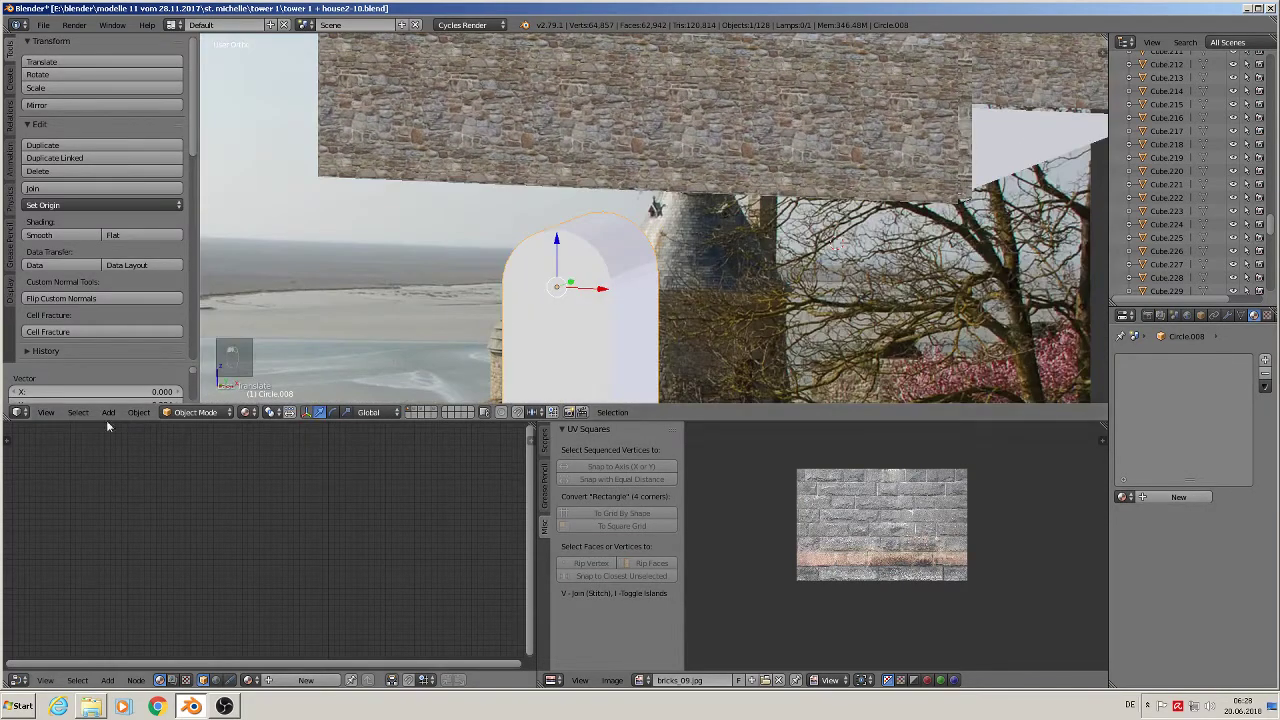
{"action": "left_click", "coordinate": [138, 413]}
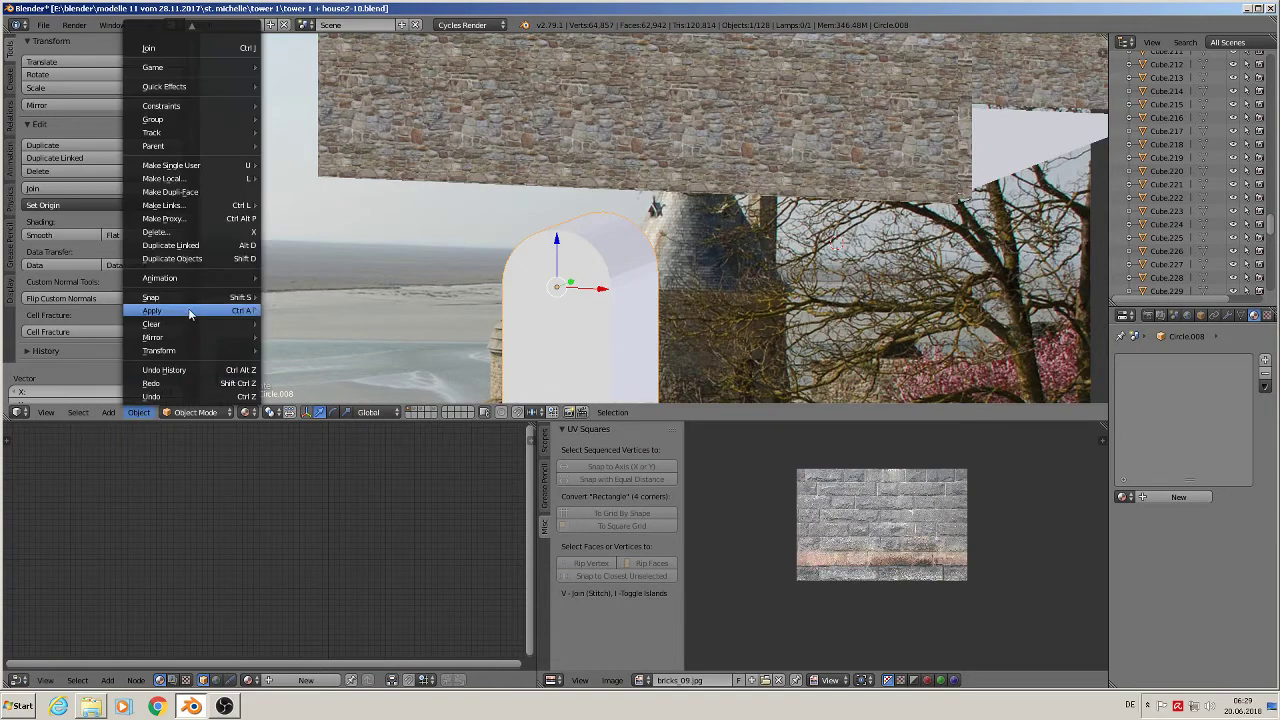
{"action": "mouse_move", "coordinate": [192, 313]}
{"action": "left_click", "coordinate": [335, 350]}
Select the courtyard's front wall and apply its rotation and scale
{"action": "scroll", "coordinate": [532, 287], "scroll_direction": "down", "scroll_amount": 3}
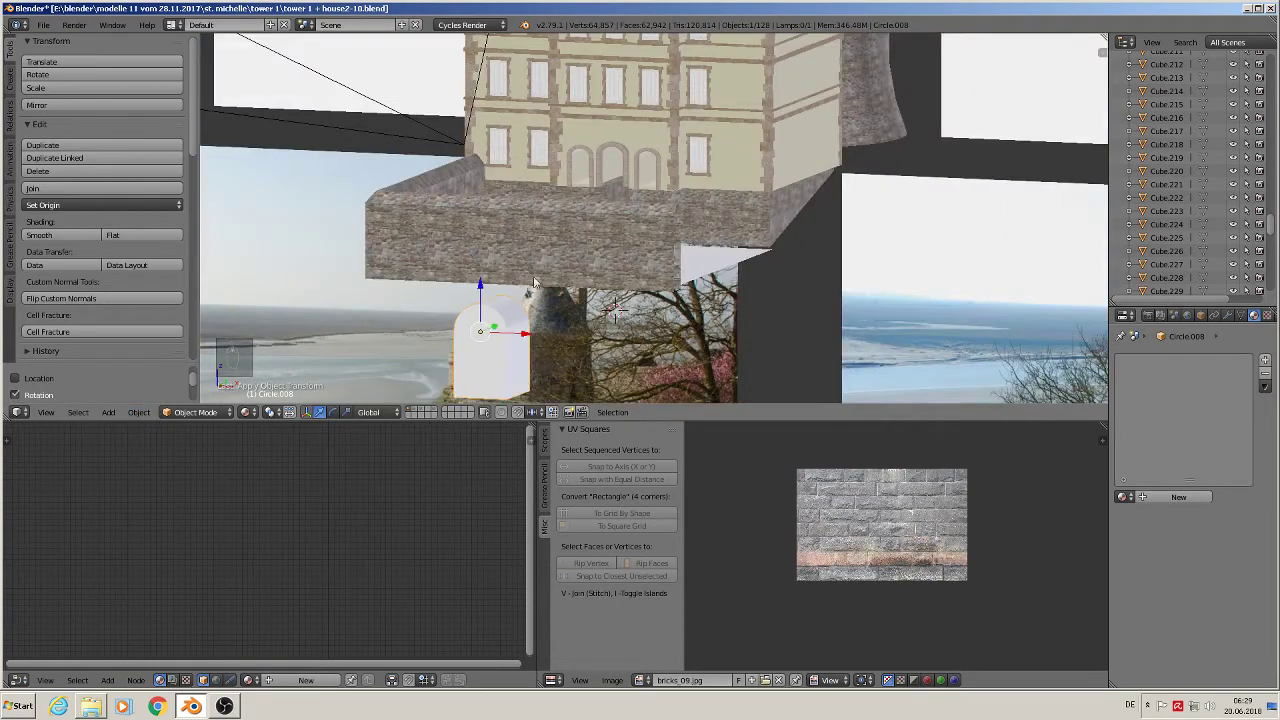
{"action": "right_click", "coordinate": [573, 263]}
{"action": "left_click", "coordinate": [138, 413]}
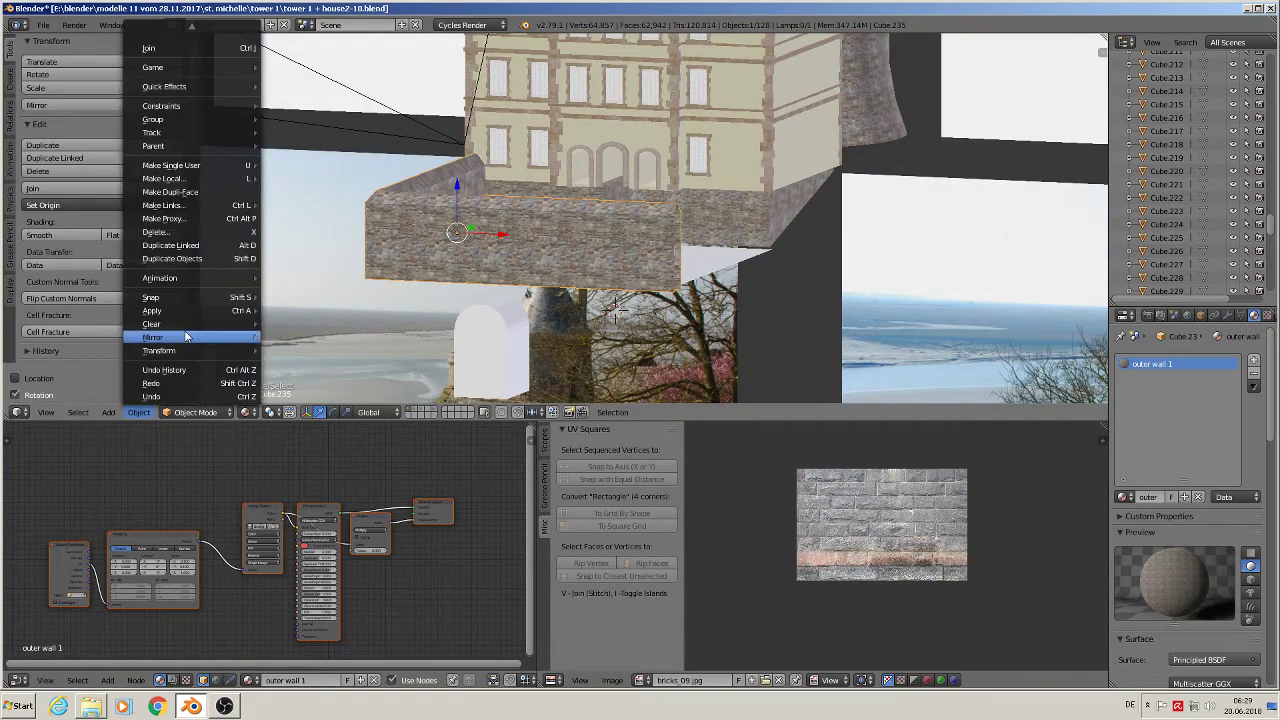
{"action": "mouse_move", "coordinate": [192, 320]}
{"action": "left_click", "coordinate": [330, 342]}
{"action": "scroll", "coordinate": [531, 397], "scroll_direction": "up", "scroll_amount": 3}
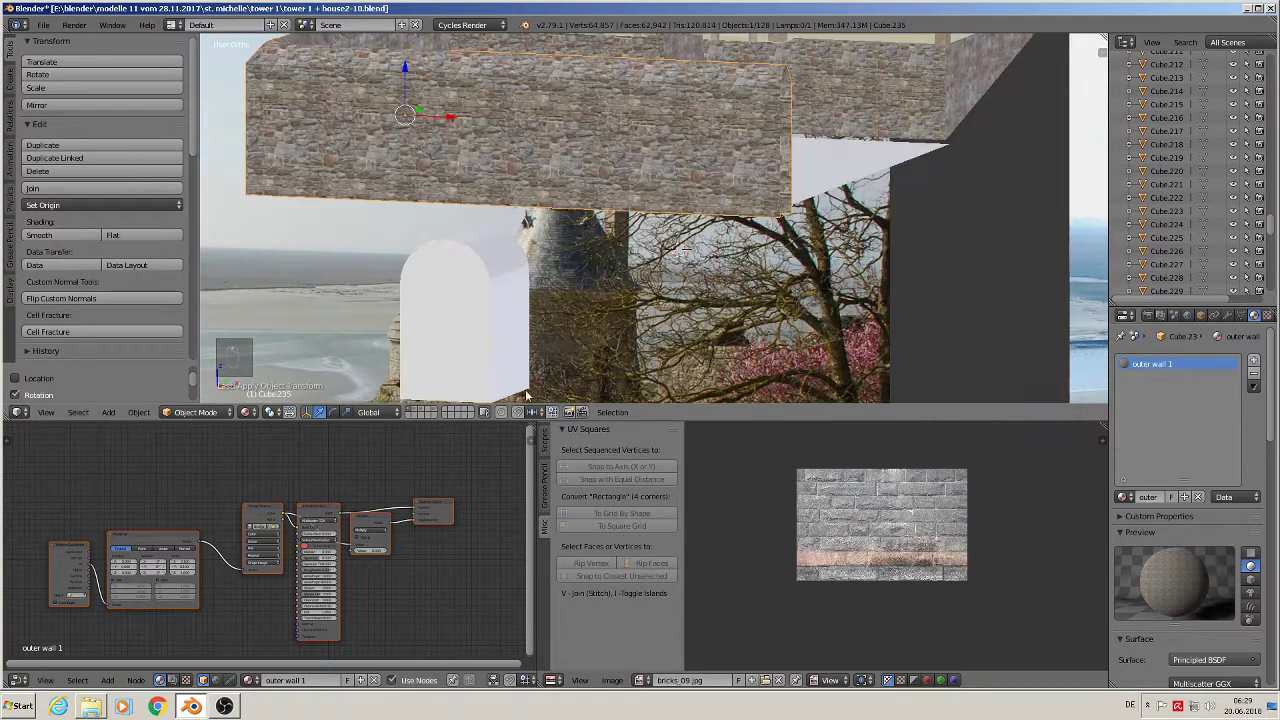
Raise the arch block to the height of the front wall and shift it slightly along X
{"action": "right_click", "coordinate": [458, 296]}
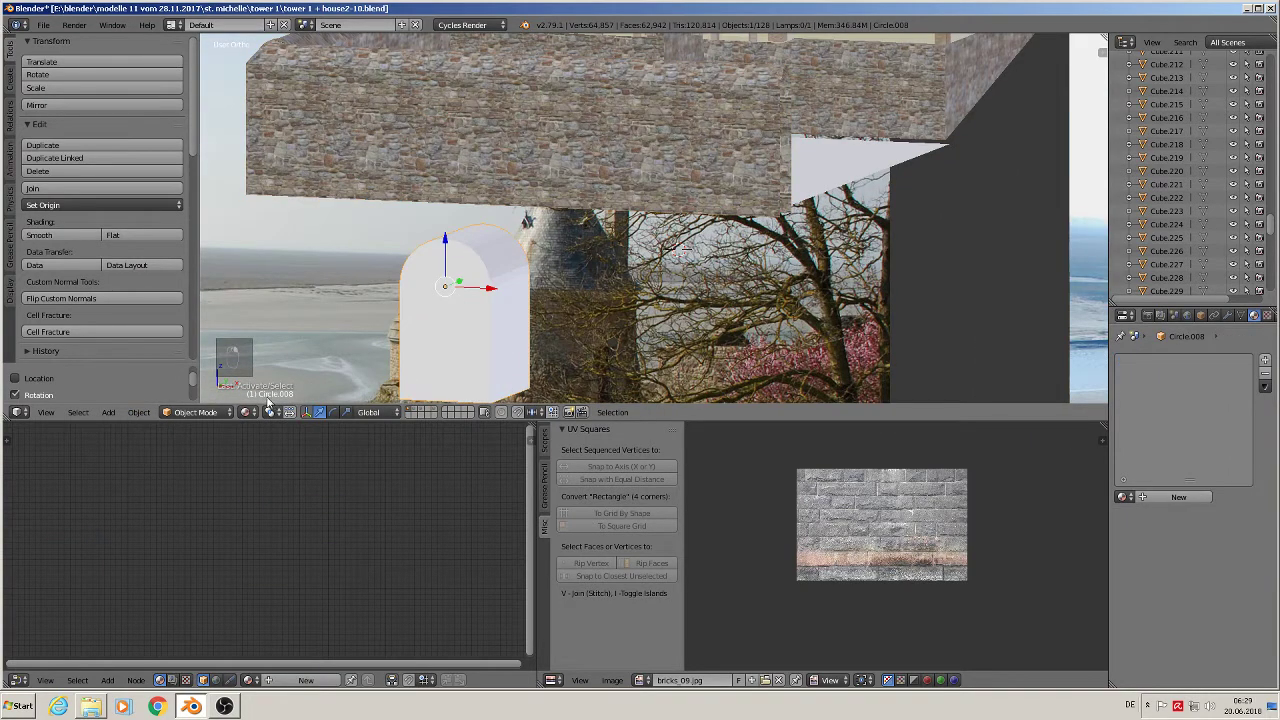
{"action": "scroll", "coordinate": [491, 309], "scroll_direction": "down", "scroll_amount": 2}
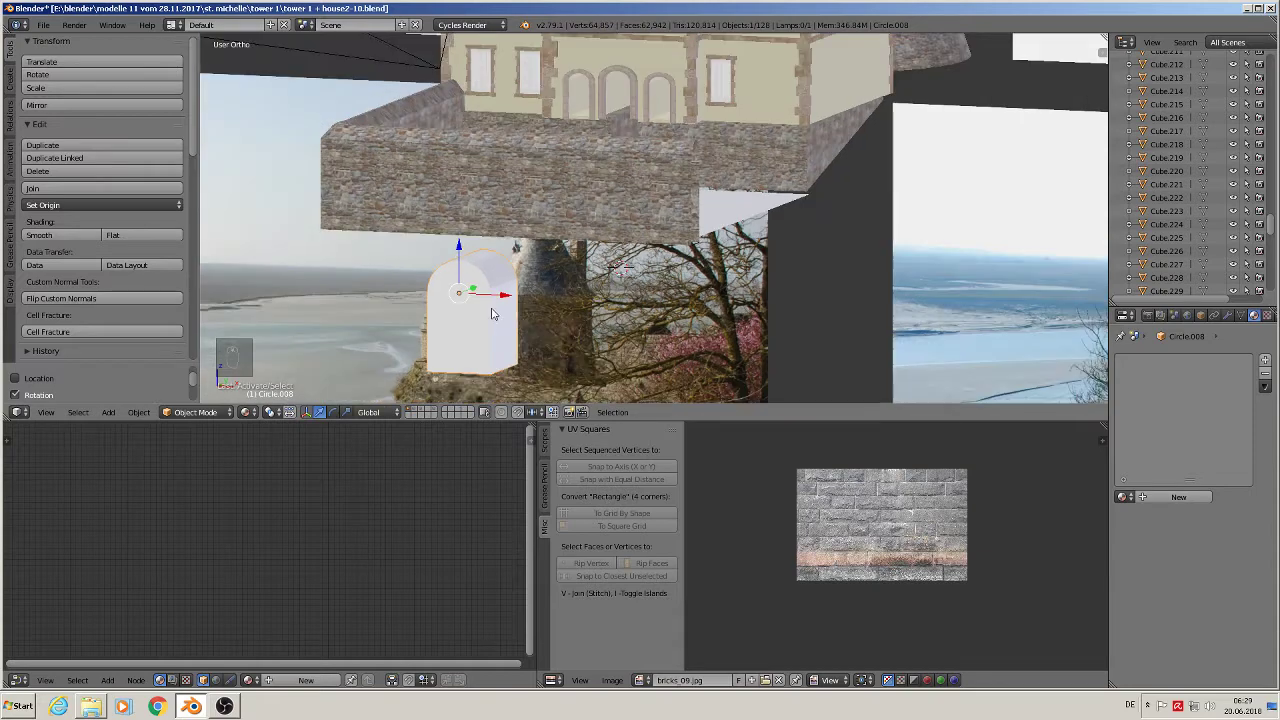
{"action": "middle_click_drag", "start_coordinate": [491, 309], "coordinate": [539, 320]}
{"action": "left_click_drag", "start_coordinate": [469, 254], "coordinate": [500, 161]}
{"action": "middle_click_drag", "start_coordinate": [530, 196], "coordinate": [541, 169]}
{"action": "left_click_drag", "start_coordinate": [514, 199], "coordinate": [527, 202]}
Move the arch block along the Y axis until it passes through the front wall
{"action": "middle_click_drag", "start_coordinate": [521, 220], "coordinate": [491, 210]}
{"action": "key", "text": "g"}
{"action": "key", "text": "y"}
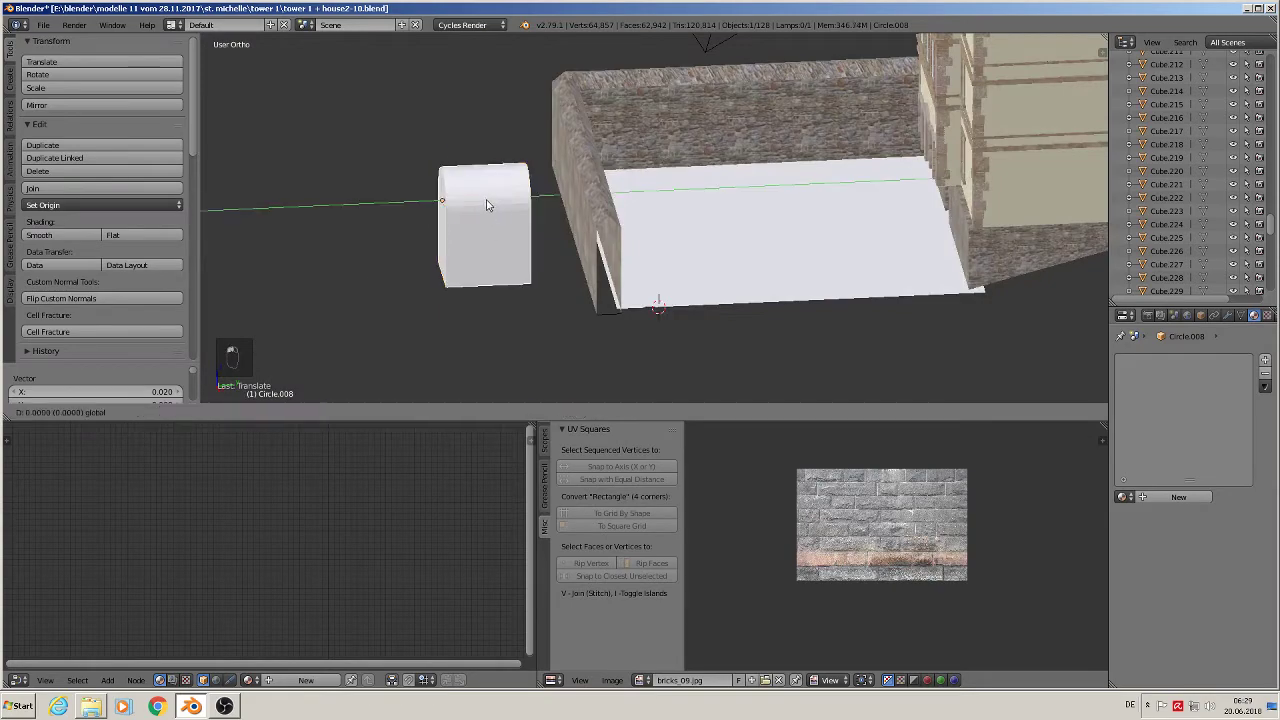
{"action": "left_click", "coordinate": [586, 203]}
Add a Boolean modifier to the courtyard's front wall
{"action": "middle_click_drag", "start_coordinate": [580, 200], "coordinate": [711, 214]}
{"action": "scroll", "coordinate": [711, 218], "scroll_direction": "up", "scroll_amount": 2}
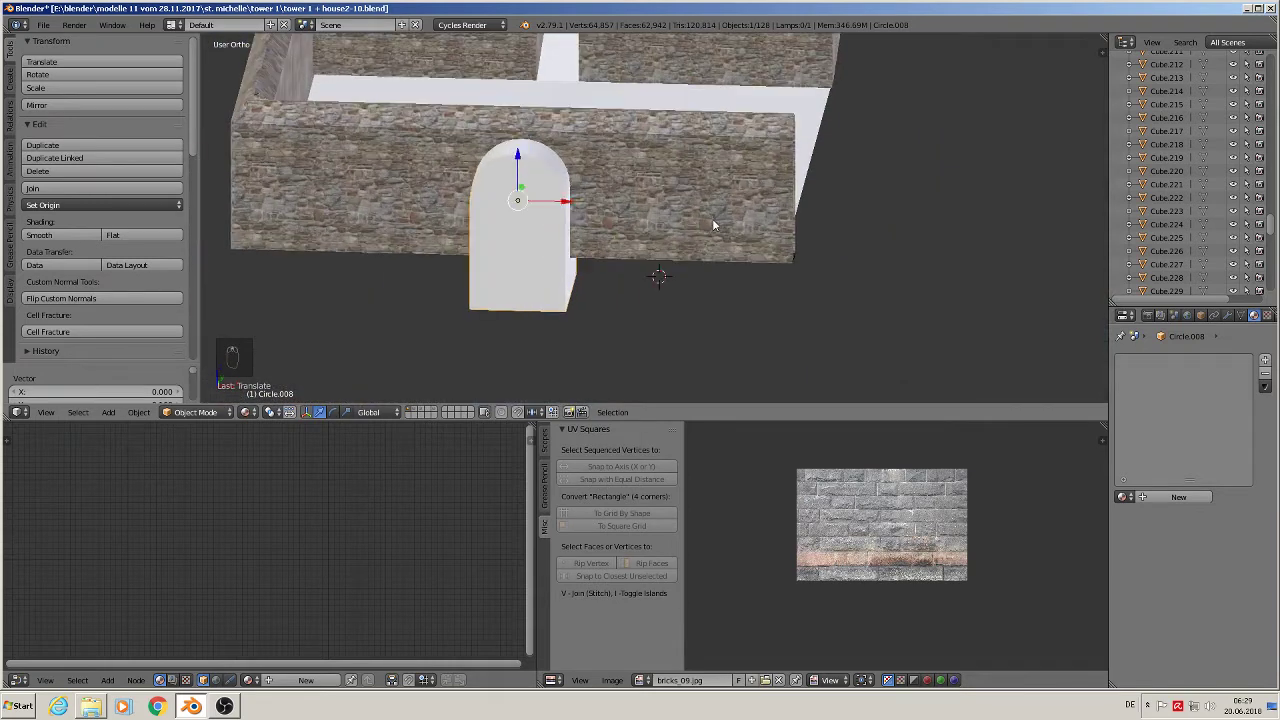
{"action": "right_click", "coordinate": [636, 212]}
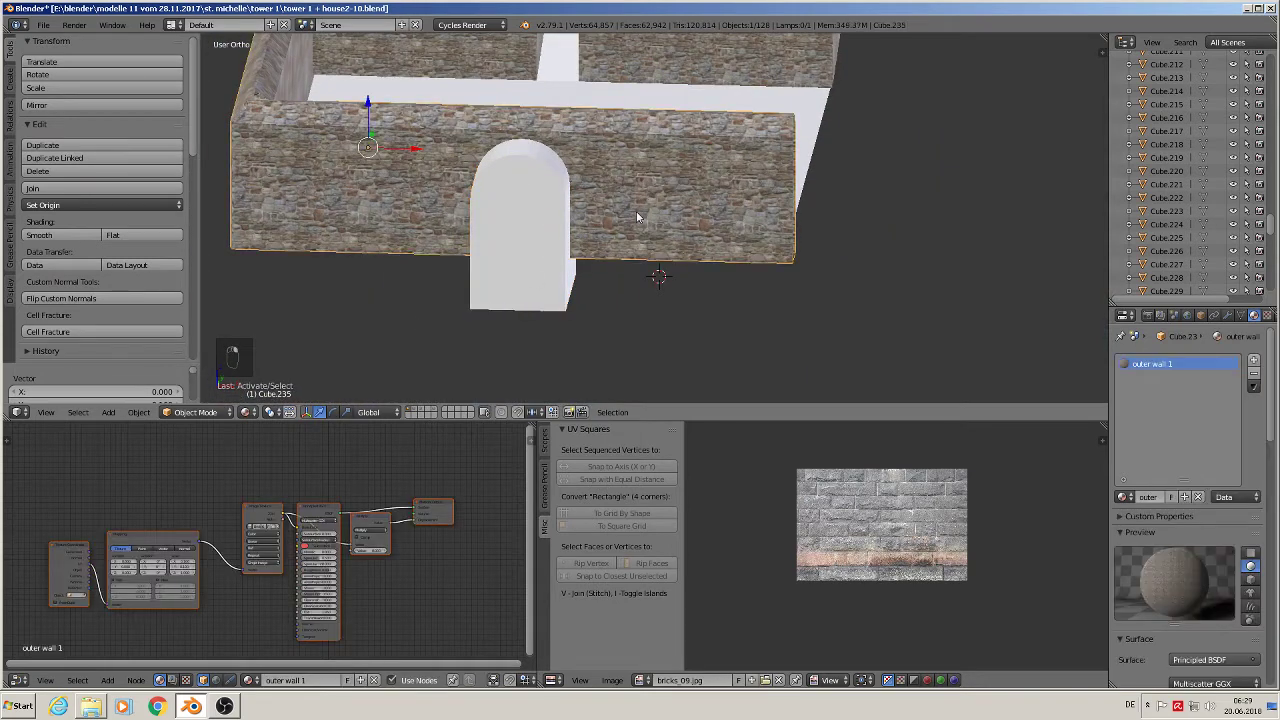
{"action": "left_click", "coordinate": [1229, 316]}
{"action": "left_click", "coordinate": [1198, 360]}
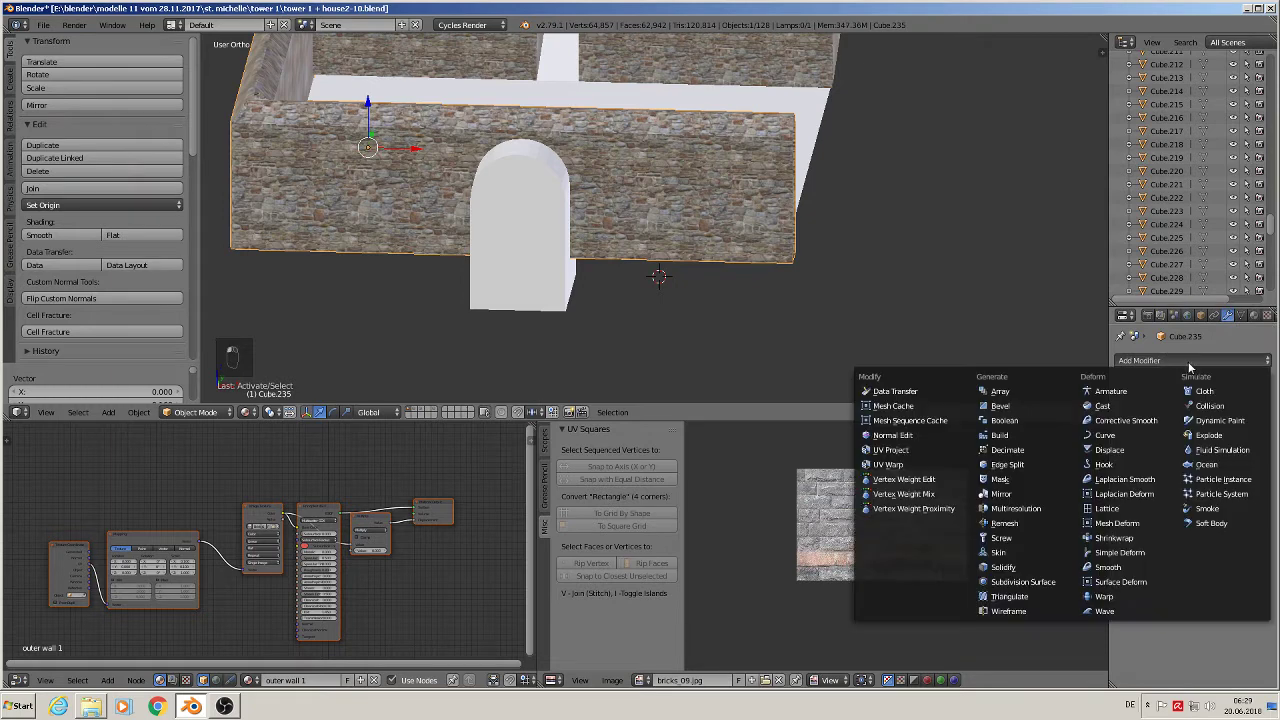
{"action": "left_click", "coordinate": [986, 421]}
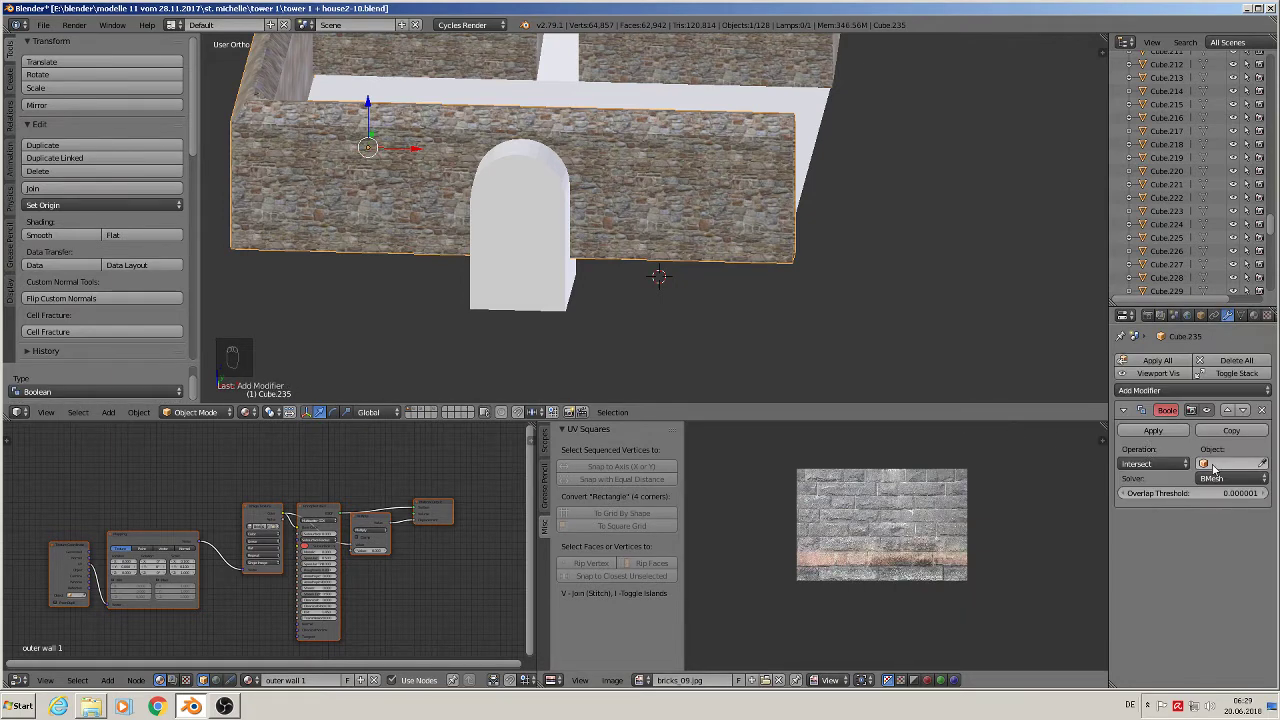
Set the wall's Boolean to Difference with the arch block Circle.008 and apply the modifier
{"action": "left_click", "coordinate": [1160, 470]}
{"action": "left_click", "coordinate": [1157, 428]}
{"action": "left_click", "coordinate": [1205, 463]}
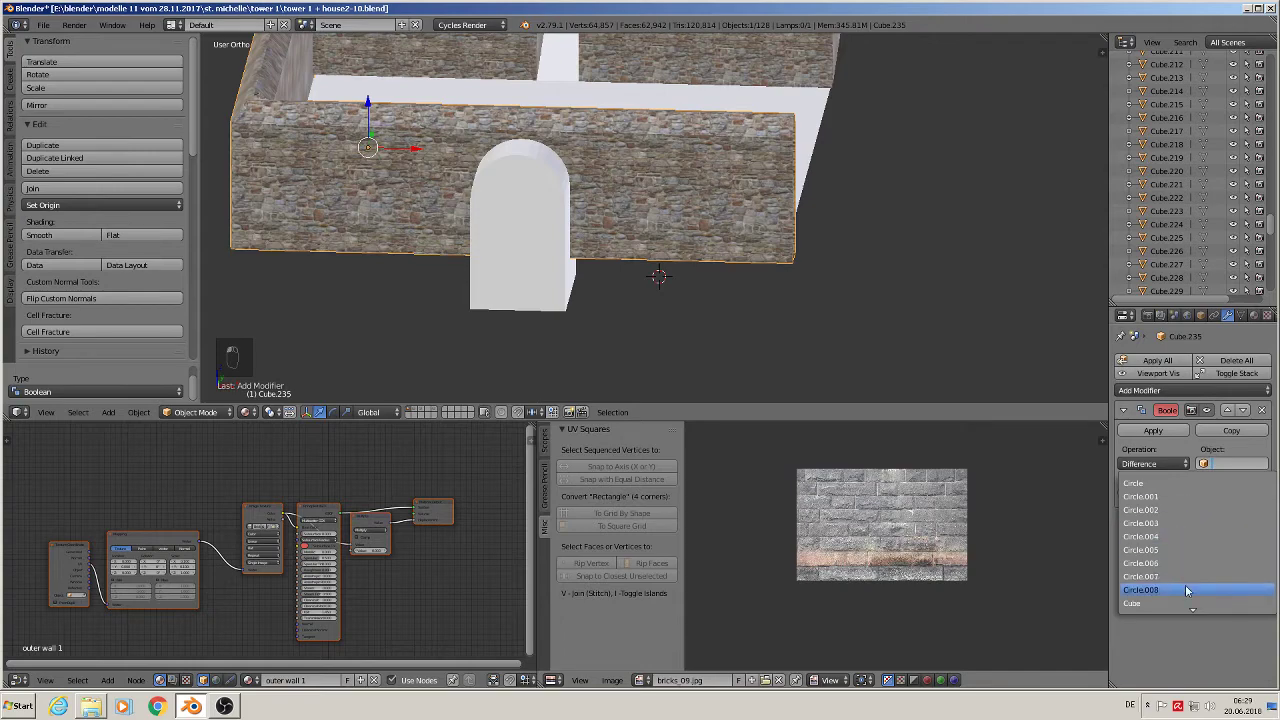
{"action": "left_click", "coordinate": [1141, 590]}
{"action": "left_click", "coordinate": [1173, 434]}
Move the arch block along X out of the front wall, clear of its end
{"action": "right_click", "coordinate": [524, 234]}
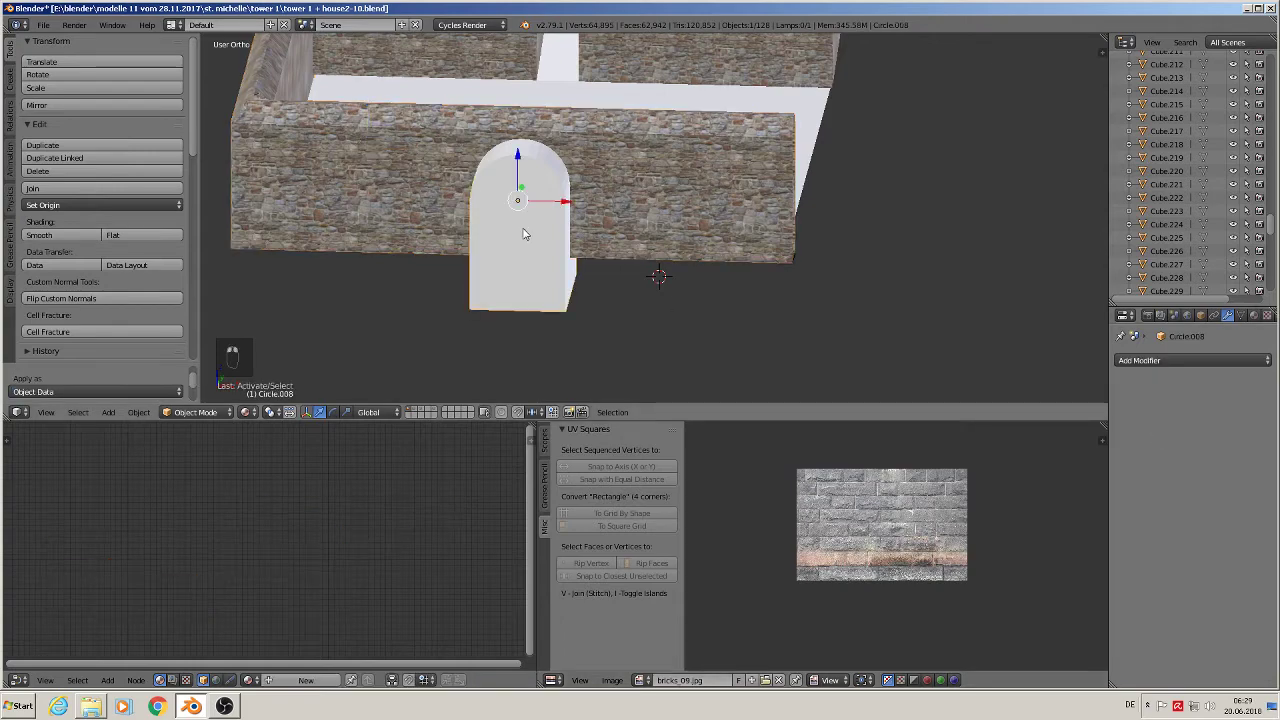
{"action": "left_click_drag", "start_coordinate": [560, 205], "coordinate": [970, 205]}
{"action": "middle_click_drag", "start_coordinate": [970, 205], "coordinate": [611, 250]}
In the front wall's mesh, select all vertices outlining the arched opening on both wall faces
{"action": "scroll", "coordinate": [610, 235], "scroll_direction": "up", "scroll_amount": 5}
{"action": "right_click", "coordinate": [586, 202]}
{"action": "key", "text": "Tab"}
{"action": "scroll", "coordinate": [582, 228], "scroll_direction": "up", "scroll_amount": 2}
{"action": "scroll", "coordinate": [602, 259], "scroll_direction": "down", "scroll_amount": 1}
{"action": "right_click", "coordinate": [611, 245]}
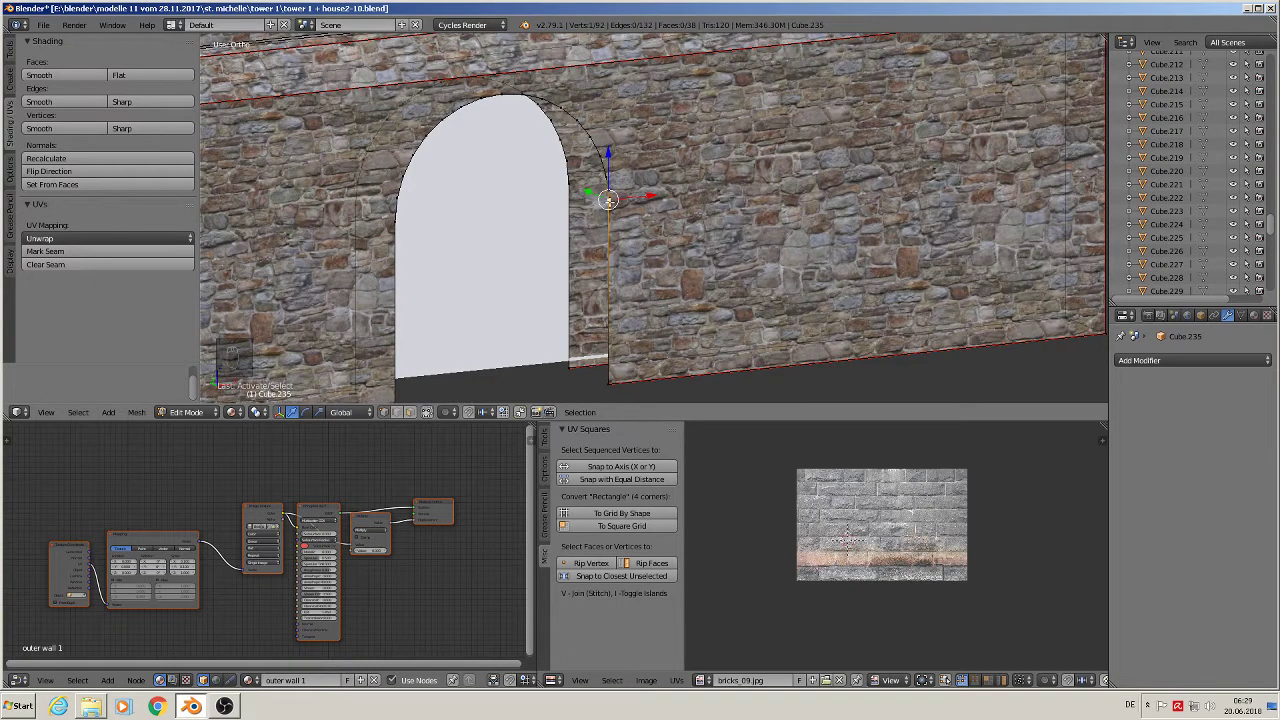
{"action": "middle_click_drag", "start_coordinate": [602, 316], "coordinate": [545, 303]}
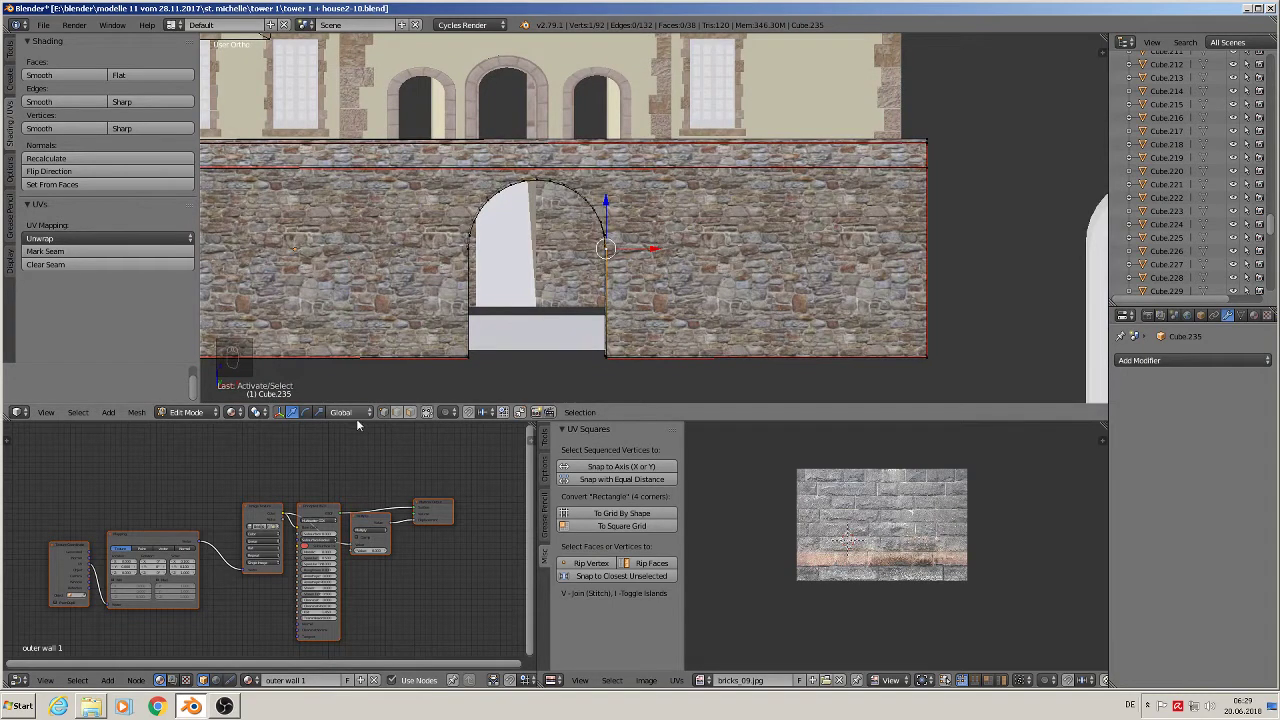
{"action": "key", "text": "a"}
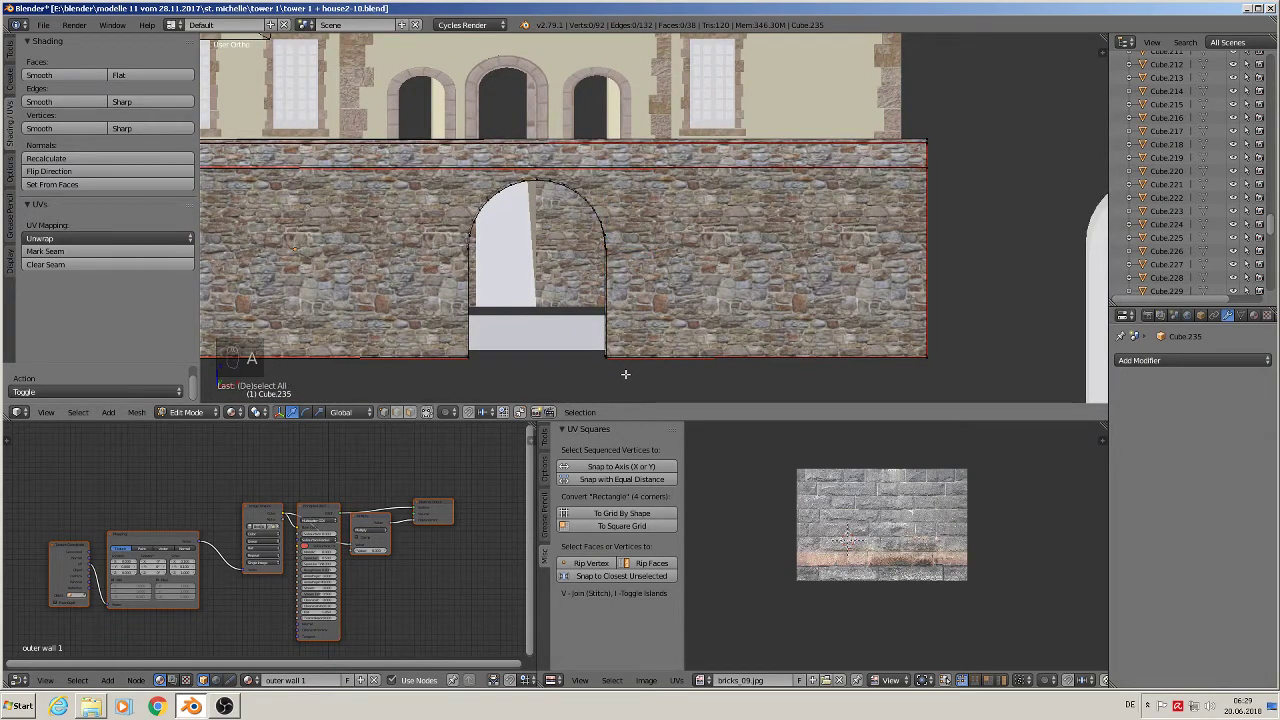
{"action": "left_click_drag", "start_coordinate": [625, 374], "coordinate": [454, 173]}
{"action": "middle_click_drag", "start_coordinate": [454, 173], "coordinate": [509, 314]}
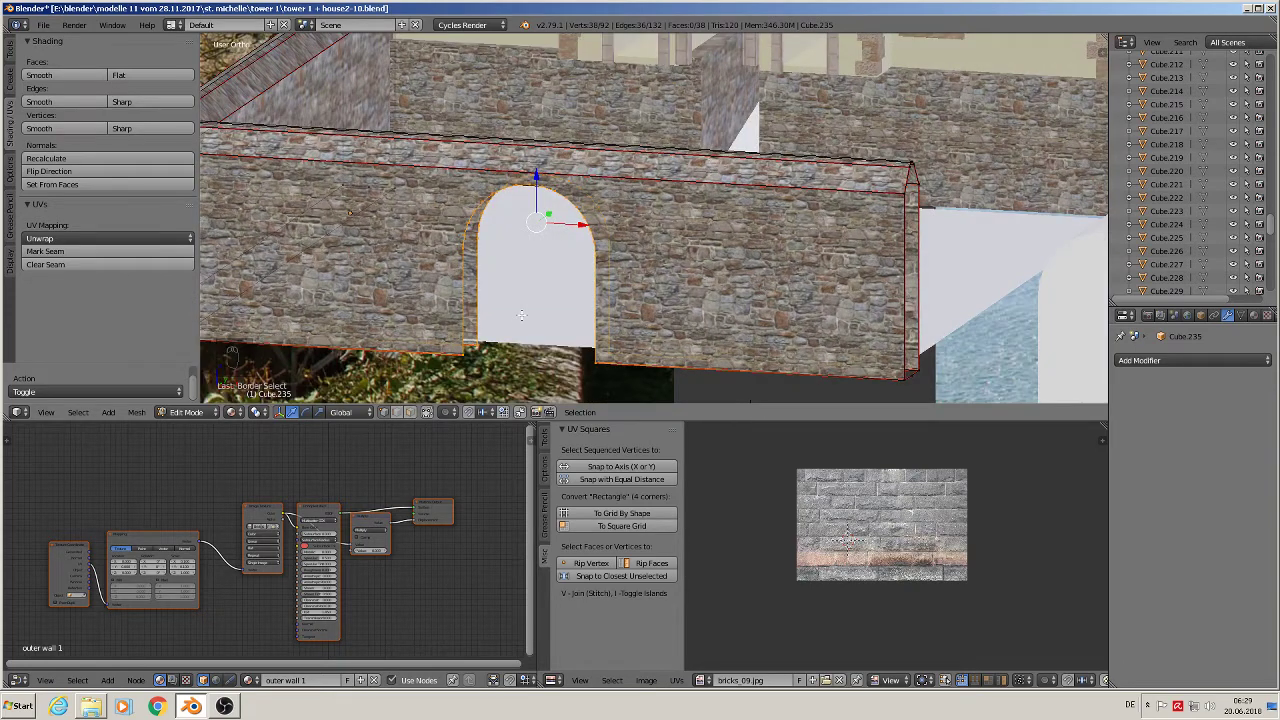
Close the inside of the arched opening with Bridge Edge Loops between the two selected outlines
{"action": "key", "text": "space"}
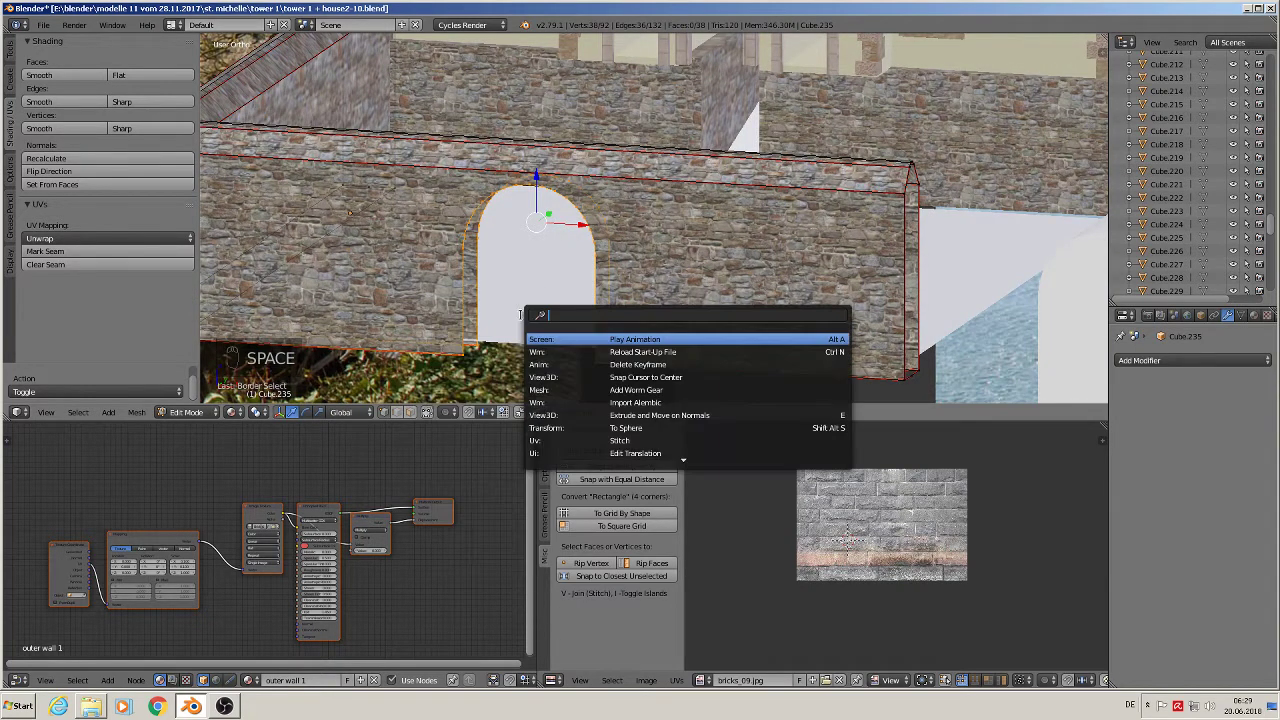
{"action": "type", "text": "briic"}
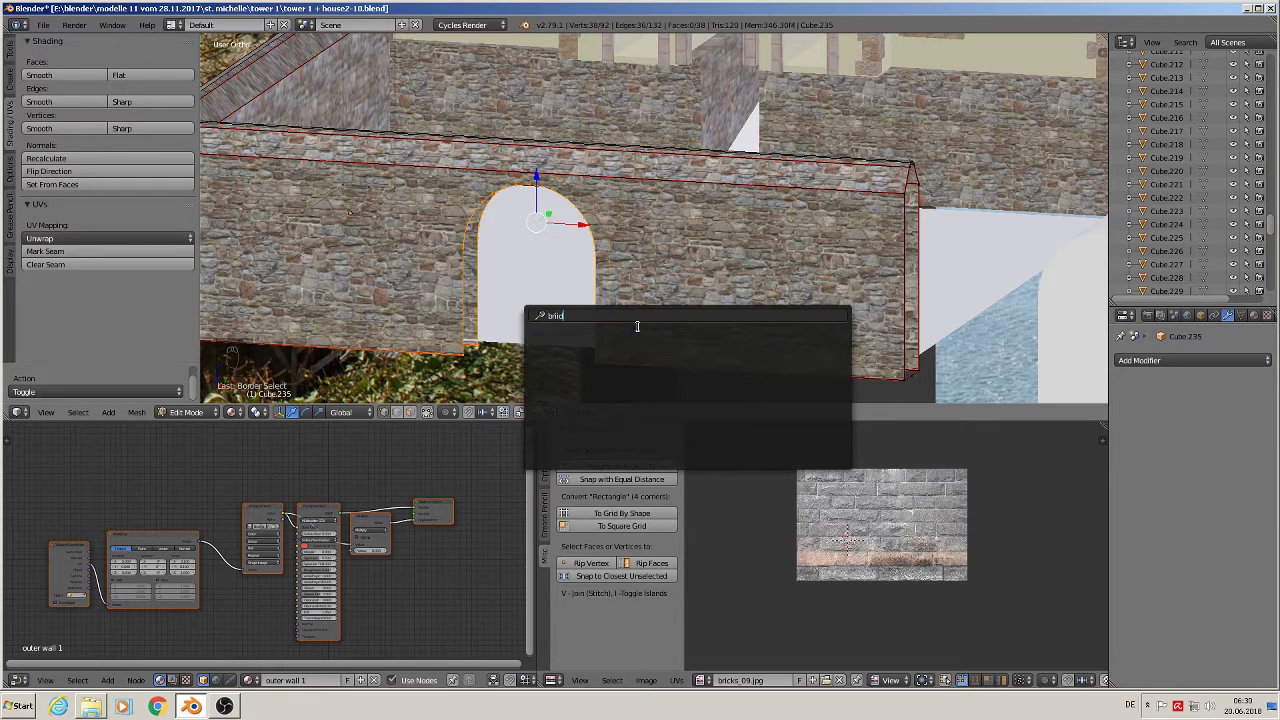
{"action": "key", "text": "BackSpace"}
{"action": "key", "text": "BackSpace"}
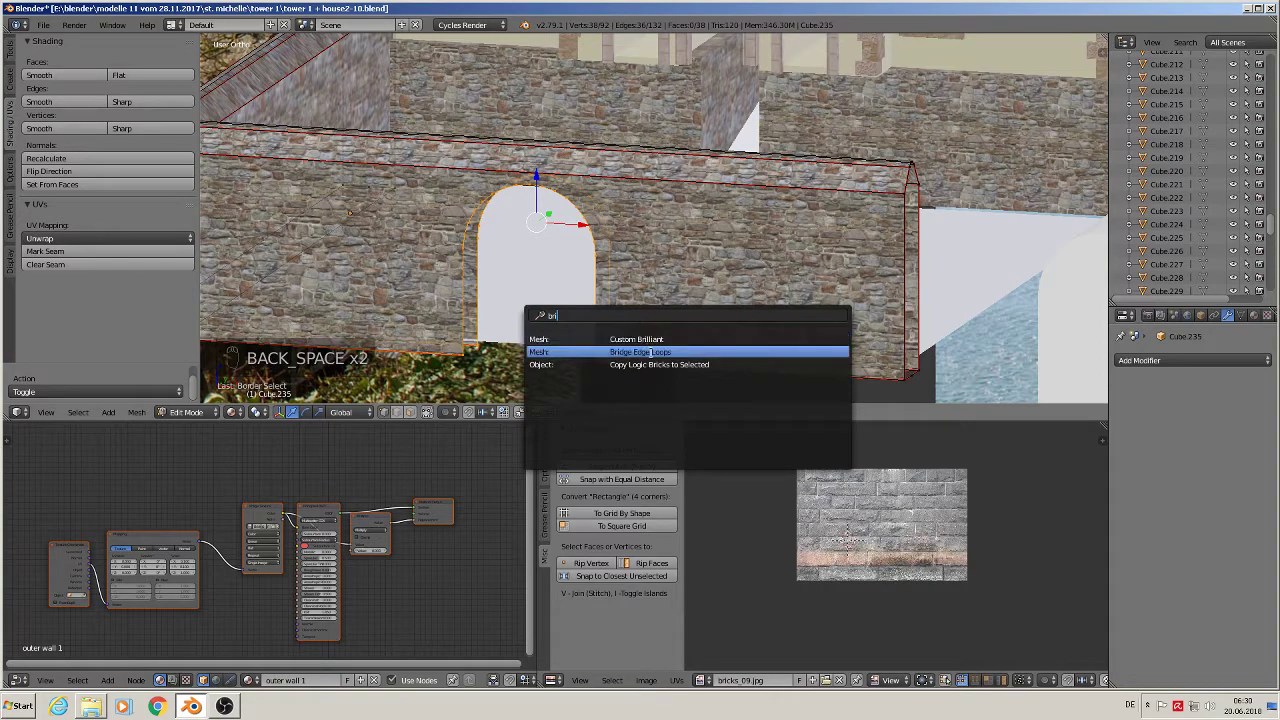
{"action": "left_click", "coordinate": [652, 353]}
{"action": "middle_click_drag", "start_coordinate": [640, 300], "coordinate": [560, 157]}
{"action": "middle_click_drag", "start_coordinate": [655, 354], "coordinate": [748, 35]}
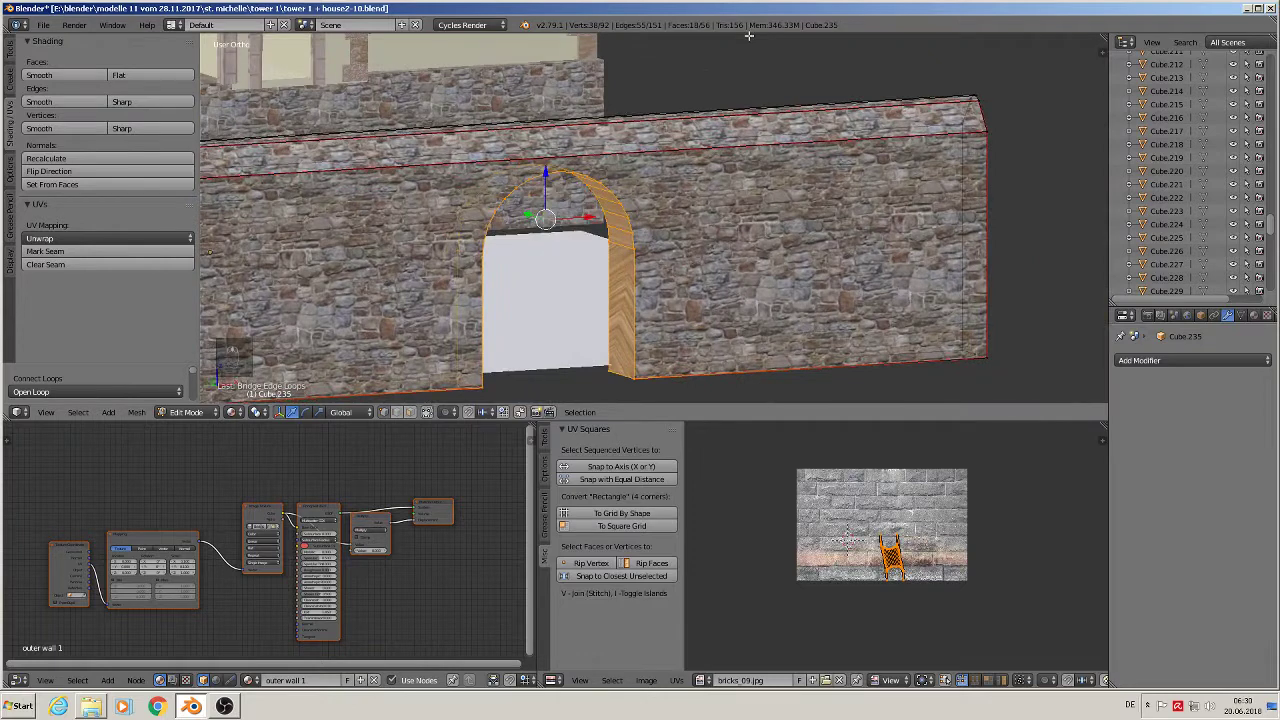
Try an automatic UV mapping on the inner faces of the arched opening and check the stone texture
{"action": "key", "text": "u"}
{"action": "left_click", "coordinate": [592, 289]}
{"action": "left_click", "coordinate": [595, 390]}
{"action": "key", "text": "Tab"}
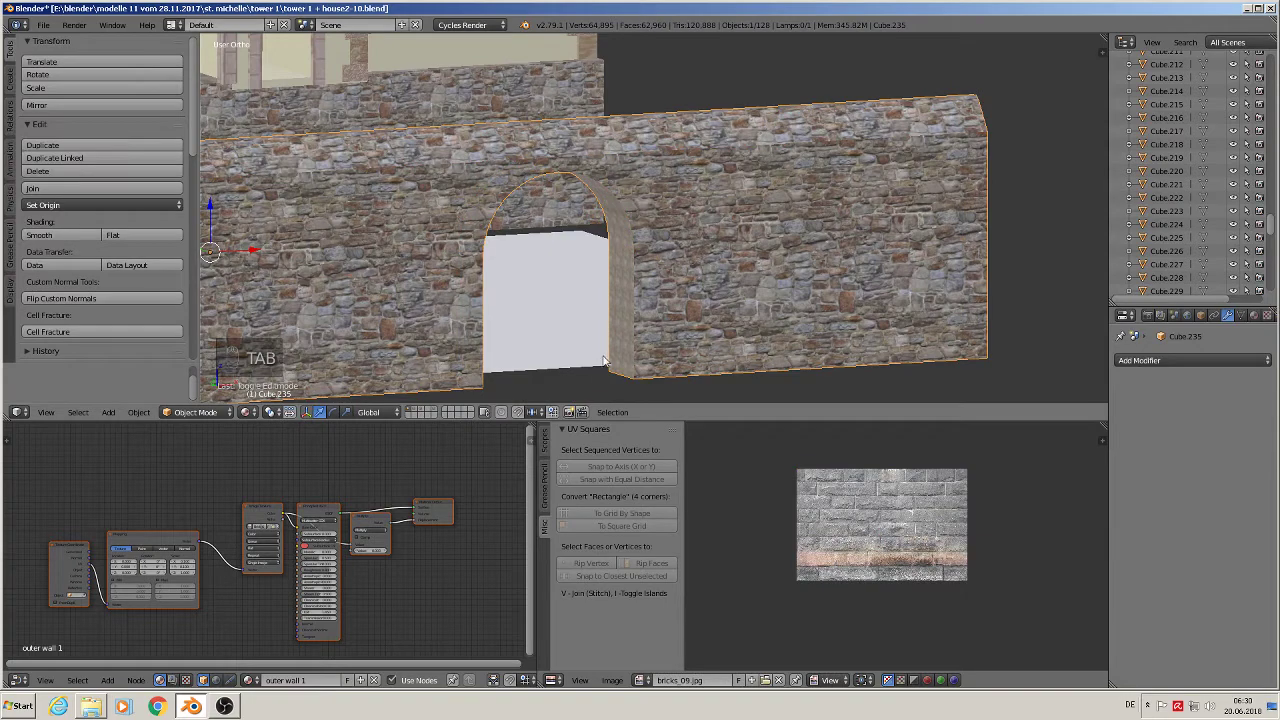
Remap the inner faces of the arched opening with a plain Unwrap, then leave mesh editing and deselect everything
{"action": "key", "text": "Tab"}
{"action": "key", "text": "u"}
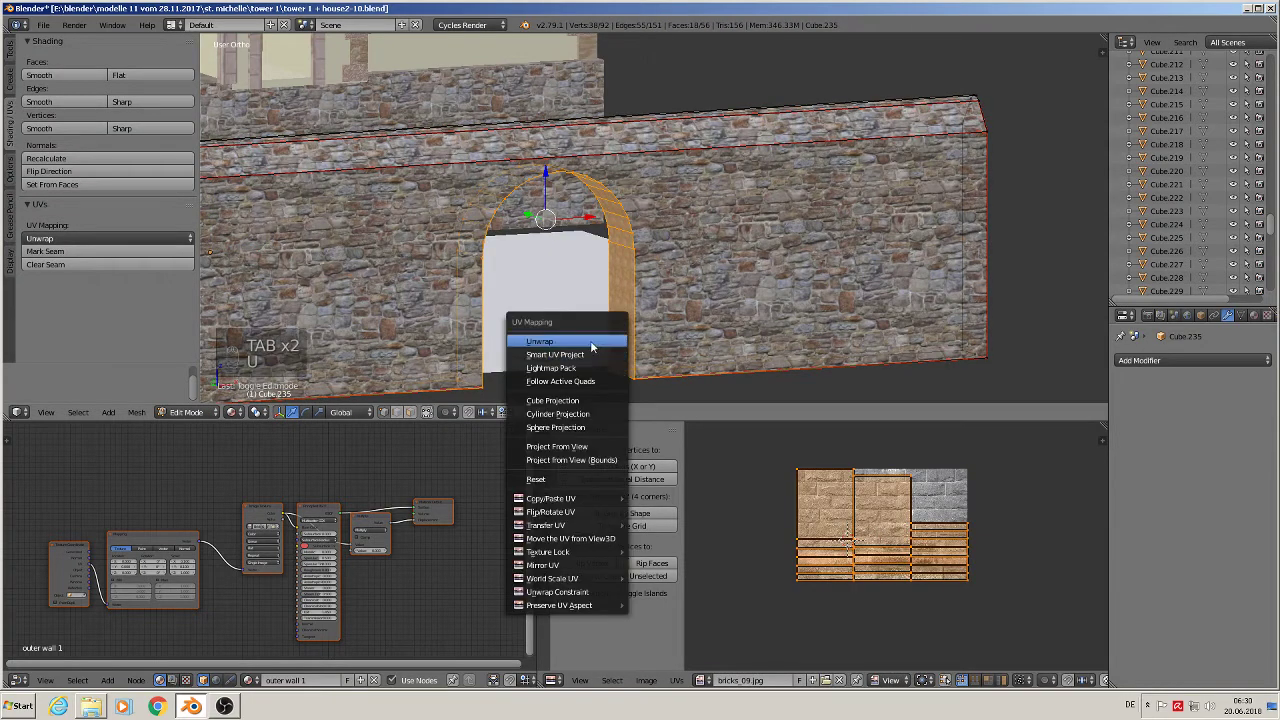
{"action": "left_click", "coordinate": [589, 340]}
{"action": "key", "text": "Tab"}
{"action": "middle_click_drag", "start_coordinate": [605, 340], "coordinate": [697, 256]}
{"action": "scroll", "coordinate": [527, 322], "scroll_direction": "down", "scroll_amount": 4}
{"action": "key", "text": "a"}
{"action": "key", "text": "a"}
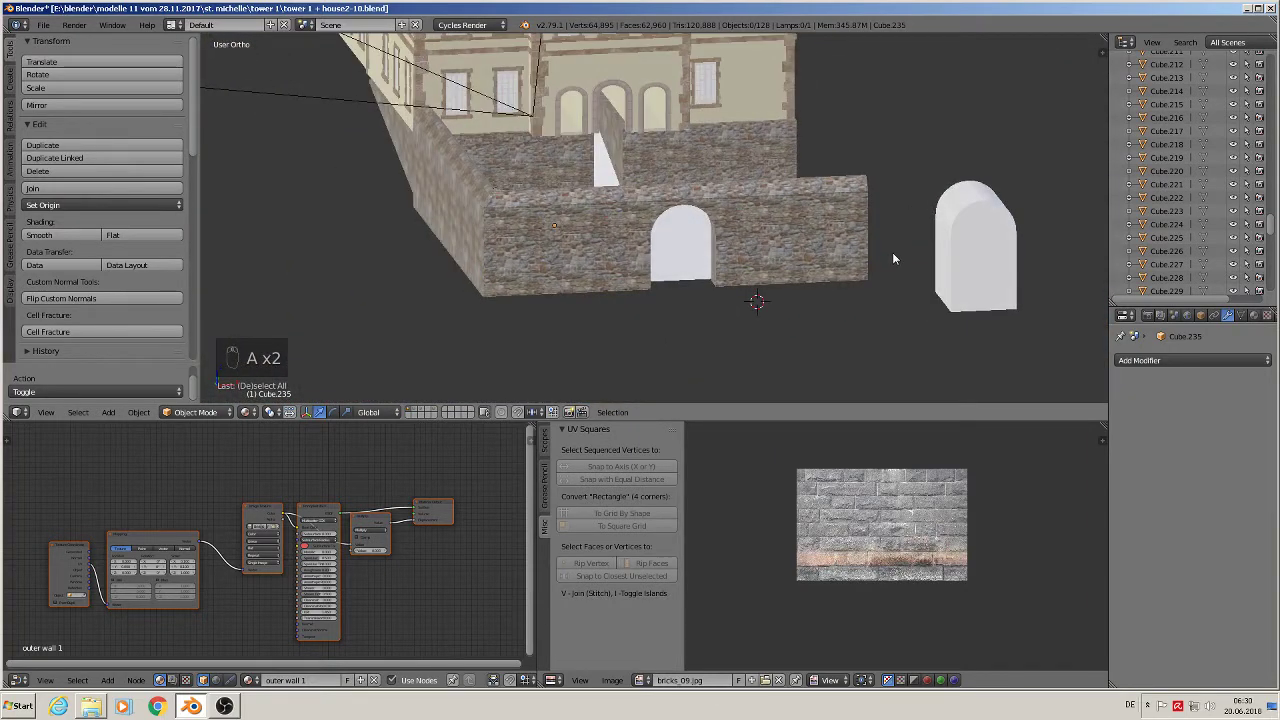
Duplicate the arch block, shift the copy along X in line with the gateway and pull it along Y away from the wall
{"action": "right_click", "coordinate": [1006, 236]}
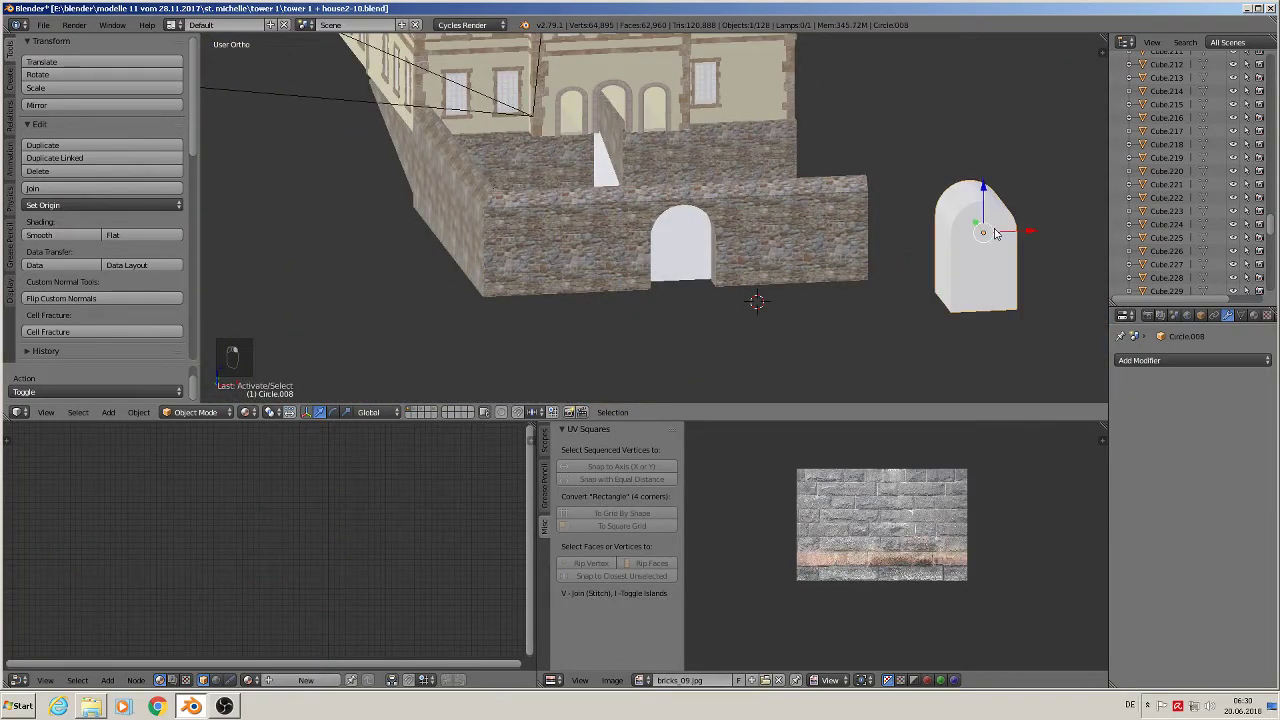
{"action": "key", "text": "KP_1"}
{"action": "key", "text": "shift+d"}
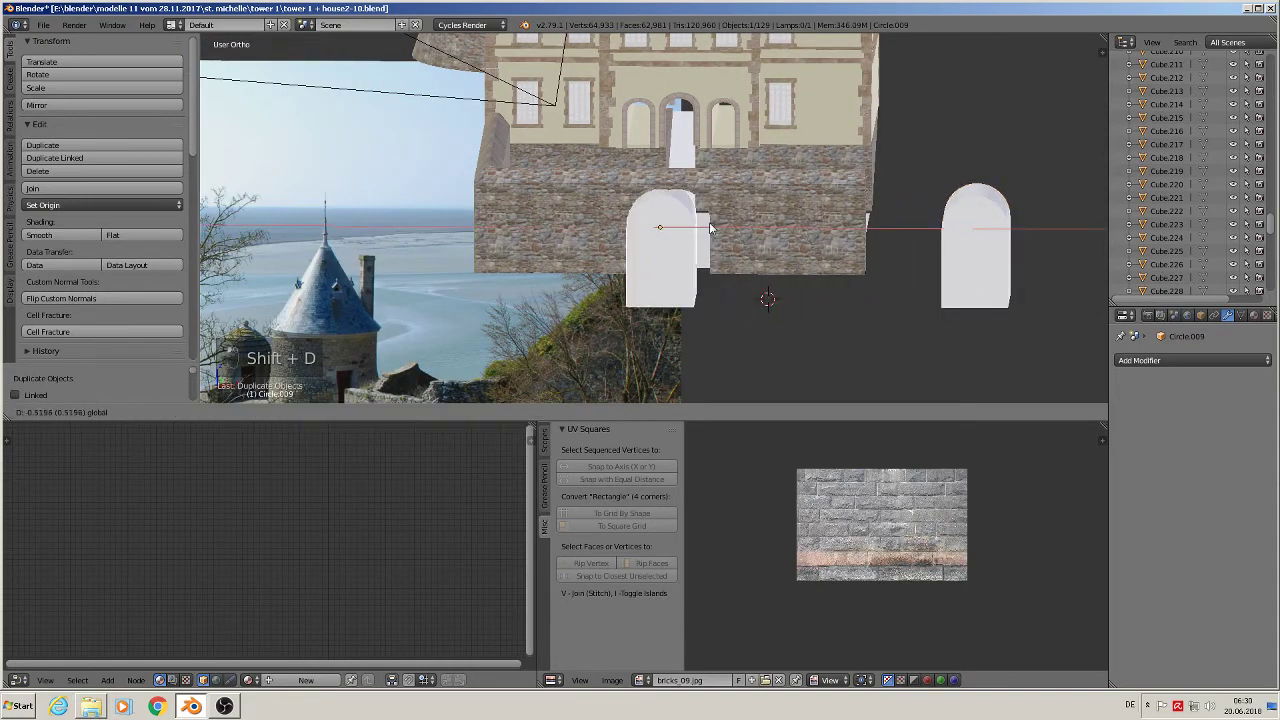
{"action": "left_click", "coordinate": [710, 228]}
{"action": "middle_click_drag", "start_coordinate": [711, 230], "coordinate": [649, 226]}
{"action": "left_click_drag", "start_coordinate": [674, 219], "coordinate": [469, 244]}
Move the duplicated arch block's back face along Y to reduce it to a thin arched panel
{"action": "scroll", "coordinate": [511, 236], "scroll_direction": "up", "scroll_amount": 3}
{"action": "middle_click_drag", "start_coordinate": [511, 236], "coordinate": [654, 175], "text": "shift"}
{"action": "scroll", "coordinate": [694, 154], "scroll_direction": "up", "scroll_amount": 3}
{"action": "scroll", "coordinate": [692, 164], "scroll_direction": "down", "scroll_amount": 3}
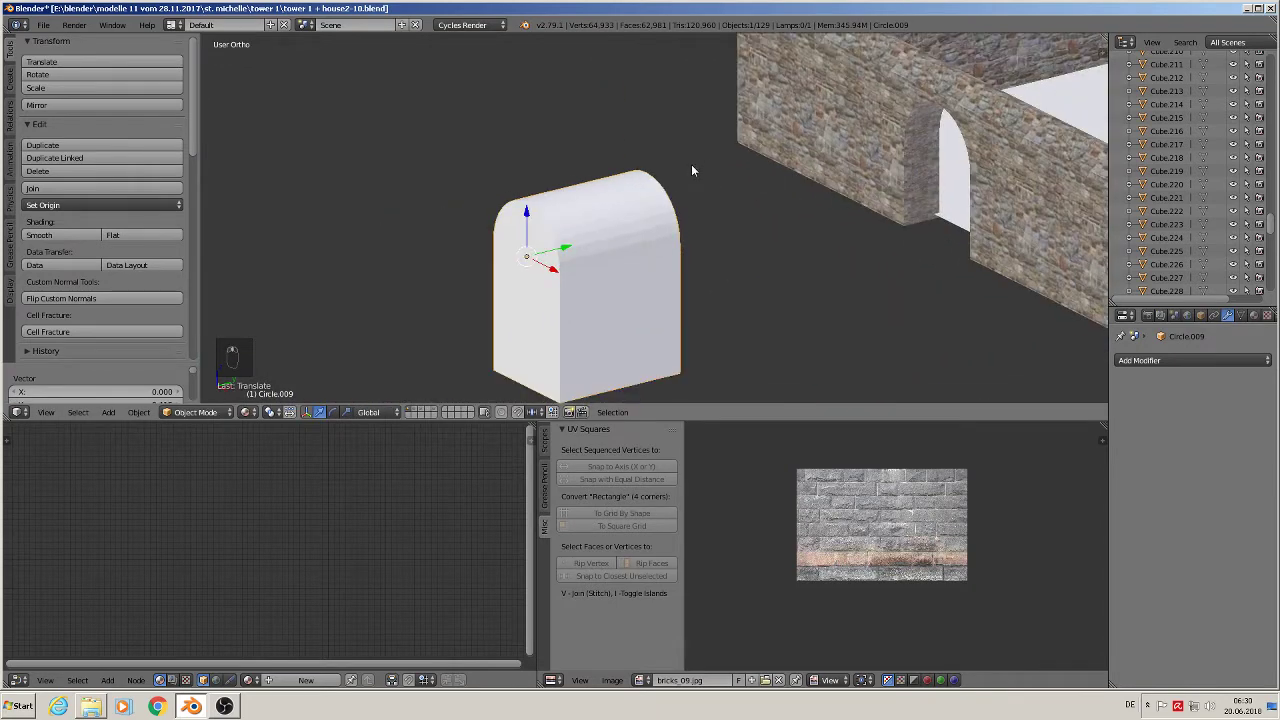
{"action": "key", "text": "Tab"}
{"action": "key", "text": "g"}
{"action": "key", "text": "y"}
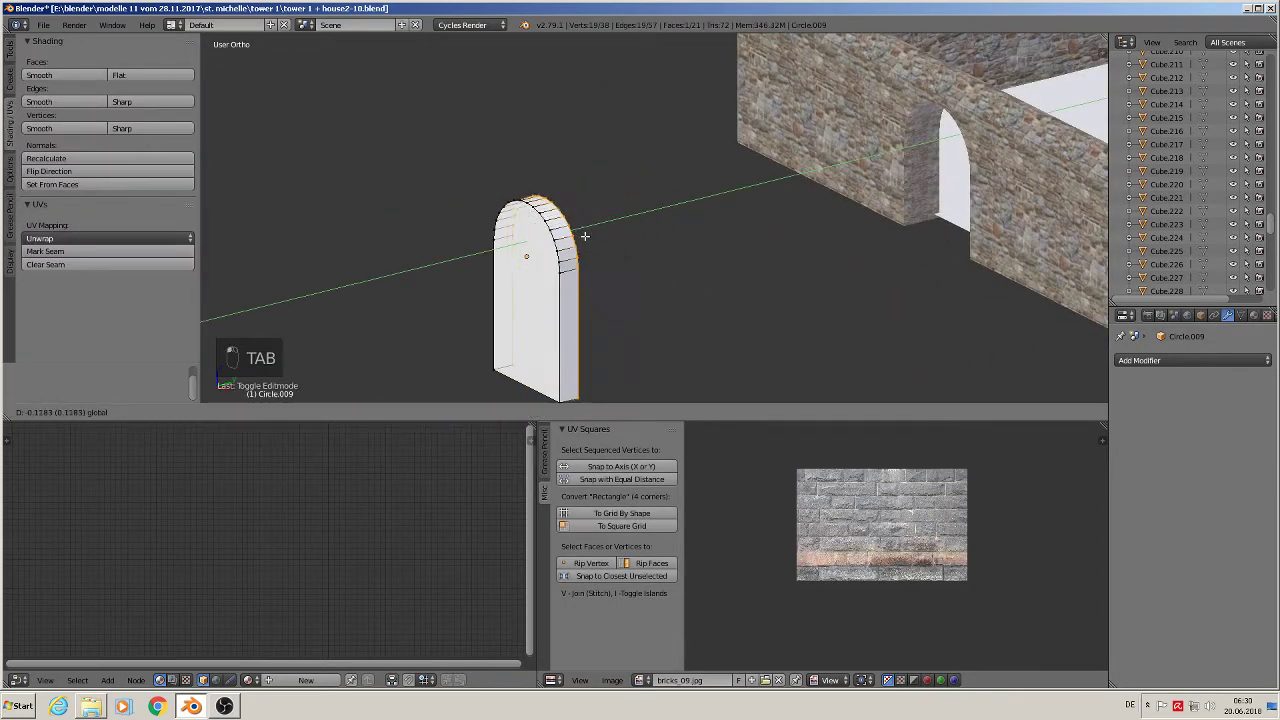
{"action": "left_click", "coordinate": [574, 238]}
{"action": "middle_click_drag", "start_coordinate": [622, 264], "coordinate": [748, 244]}
Move the original arch block beside the courtyard to a hidden layer
{"action": "right_click", "coordinate": [915, 256]}
{"action": "key", "text": "m"}
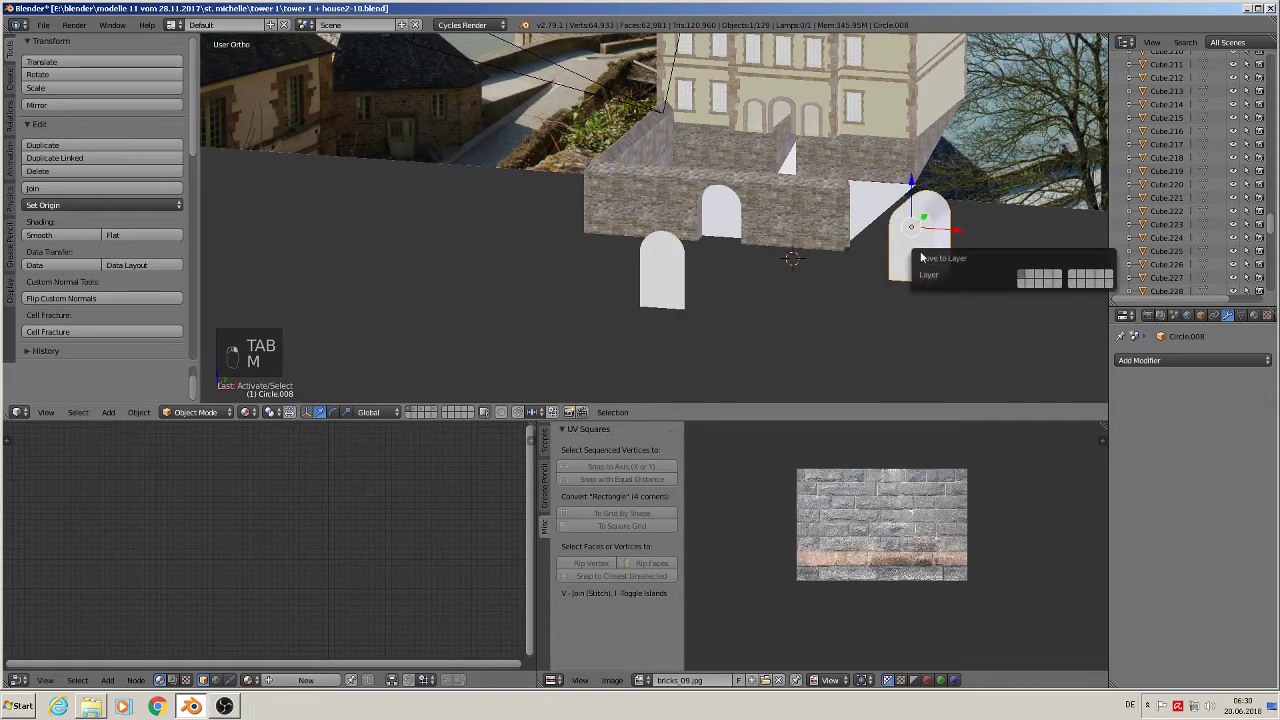
{"action": "left_click", "coordinate": [1031, 281]}
Move the thin arched panel along Y into the front wall's gateway
{"action": "right_click", "coordinate": [670, 266]}
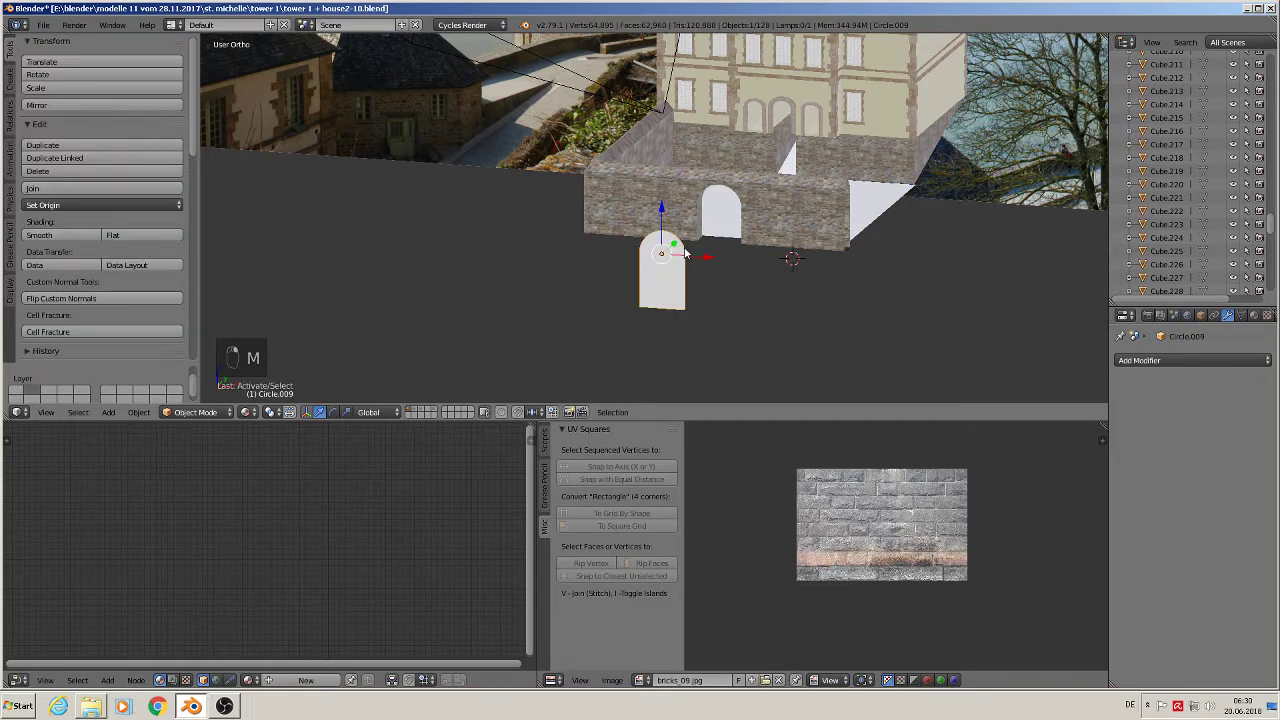
{"action": "key", "text": "g"}
{"action": "key", "text": "y"}
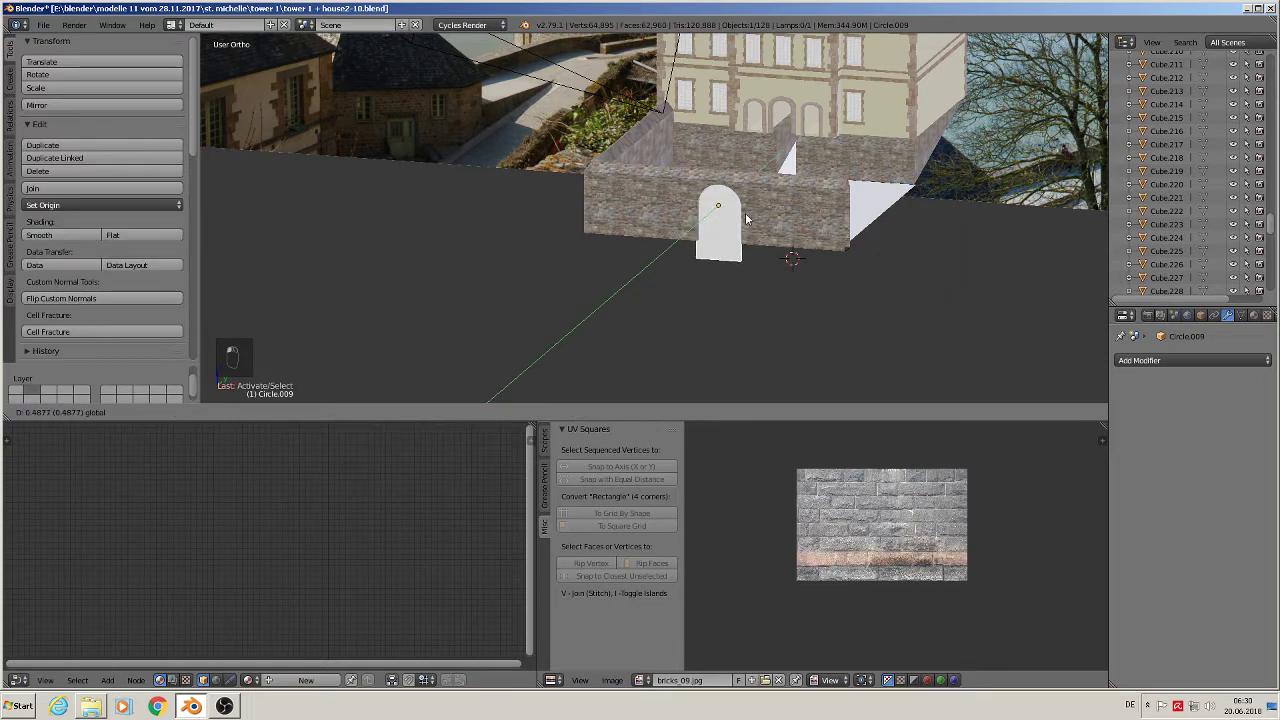
{"action": "left_click", "coordinate": [770, 200]}
{"action": "middle_click_drag", "start_coordinate": [770, 200], "coordinate": [777, 265]}
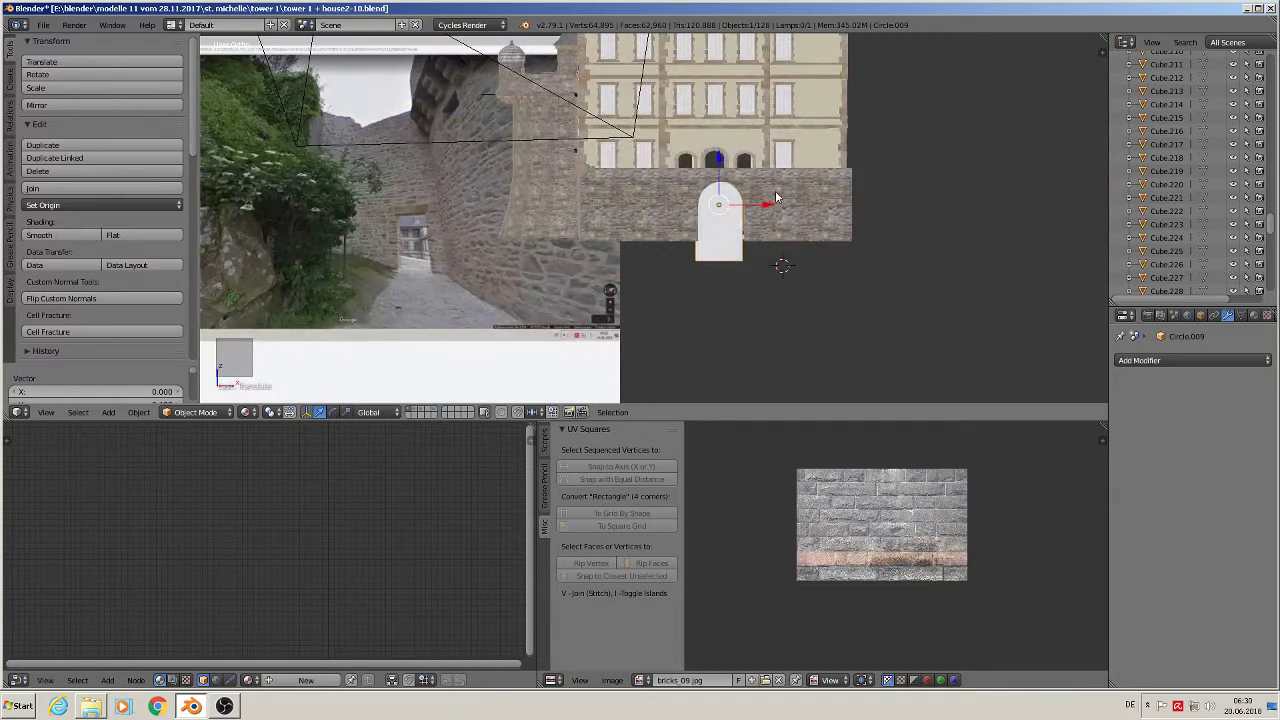
Examine the reference photo of the fortified outer wall for its gateway and narrow wall slits, and return to the courtyard
{"action": "scroll", "coordinate": [770, 262], "scroll_direction": "down", "scroll_amount": 4}
{"action": "middle_click_drag", "start_coordinate": [738, 204], "coordinate": [847, 436], "text": "shift"}
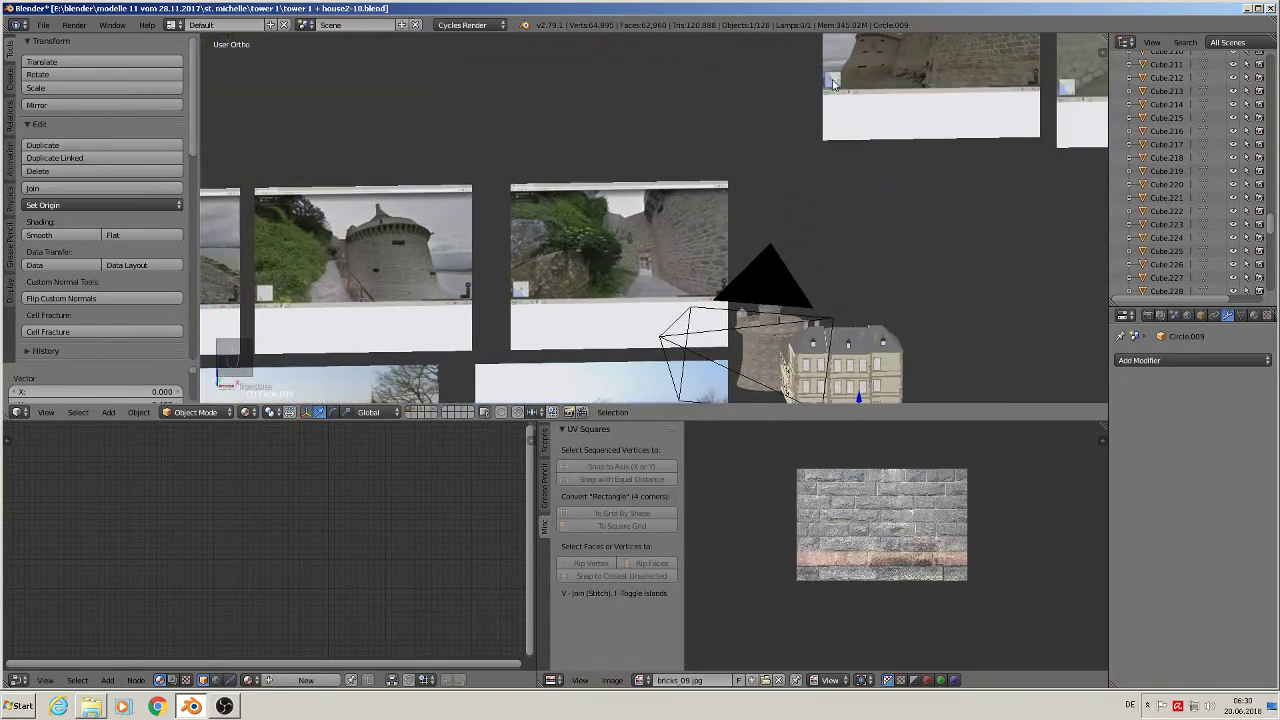
{"action": "middle_click_drag", "start_coordinate": [860, 112], "coordinate": [373, 327], "text": "shift"}
{"action": "middle_click_drag", "start_coordinate": [552, 123], "coordinate": [497, 336], "text": "shift"}
{"action": "scroll", "coordinate": [684, 100], "scroll_direction": "up", "scroll_amount": 6}
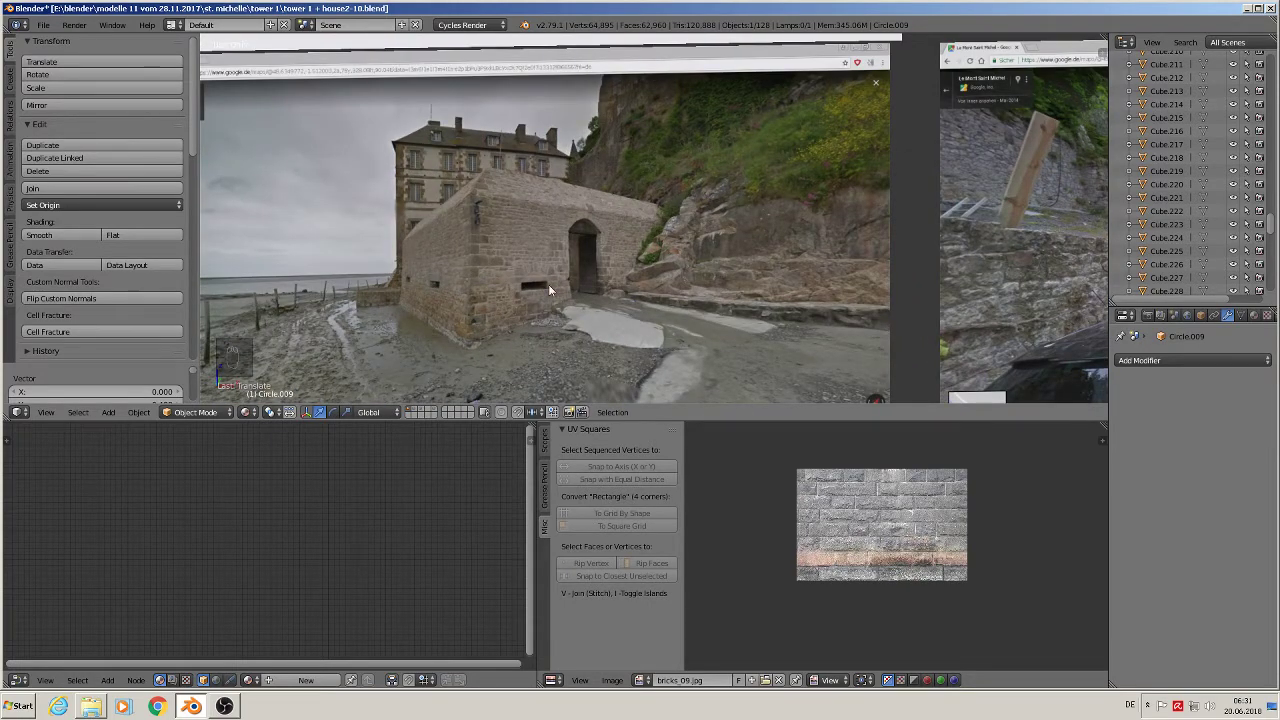
{"action": "scroll", "coordinate": [546, 278], "scroll_direction": "down", "scroll_amount": 10}
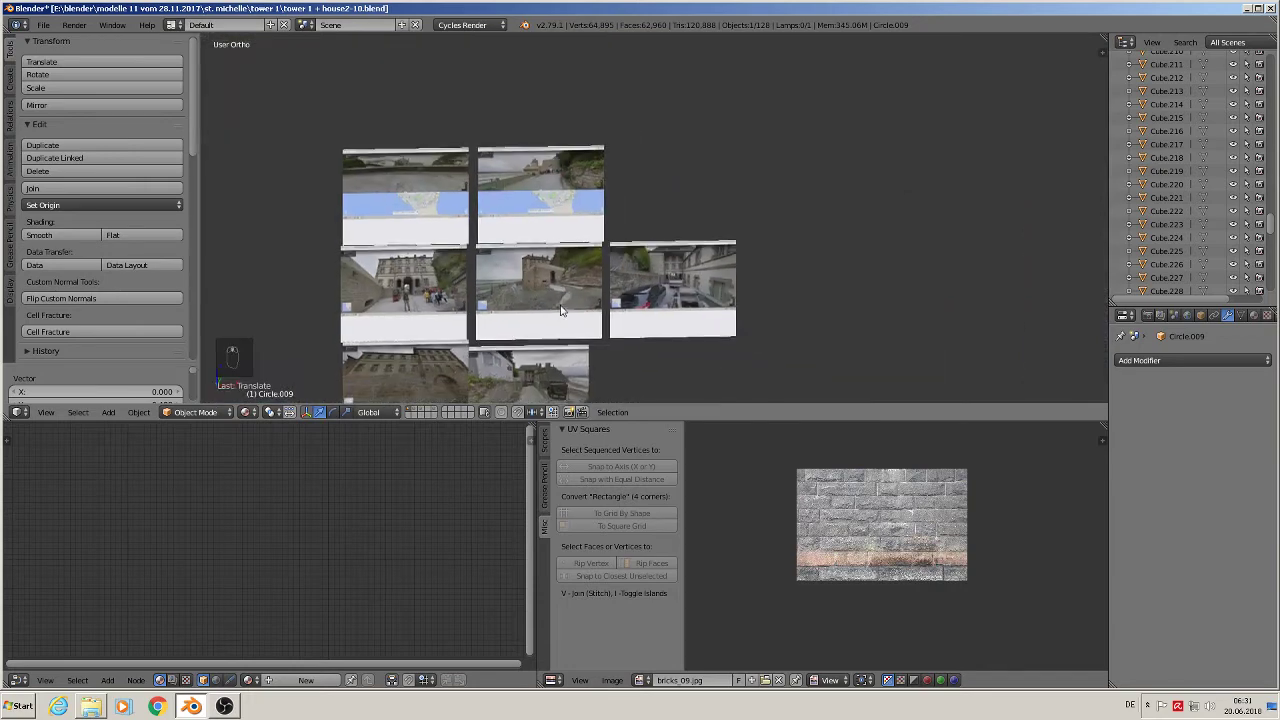
{"action": "middle_click_drag", "start_coordinate": [552, 307], "coordinate": [740, 42], "text": "shift"}
{"action": "middle_click_drag", "start_coordinate": [651, 346], "coordinate": [765, 164], "text": "shift"}
{"action": "scroll", "coordinate": [664, 258], "scroll_direction": "up", "scroll_amount": 10}
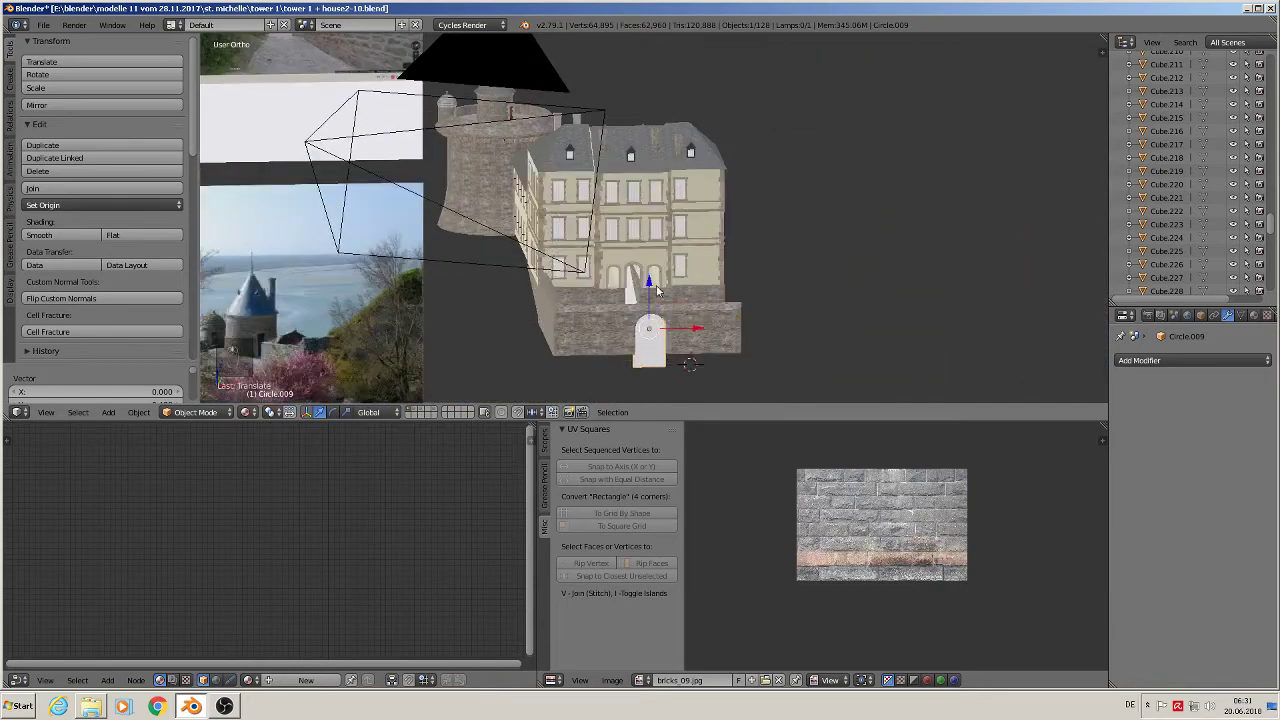
{"action": "middle_click_drag", "start_coordinate": [690, 278], "coordinate": [662, 276]}
{"action": "middle_click_drag", "start_coordinate": [630, 326], "coordinate": [678, 229], "text": "shift"}
{"action": "scroll", "coordinate": [668, 238], "scroll_direction": "up", "scroll_amount": 3}
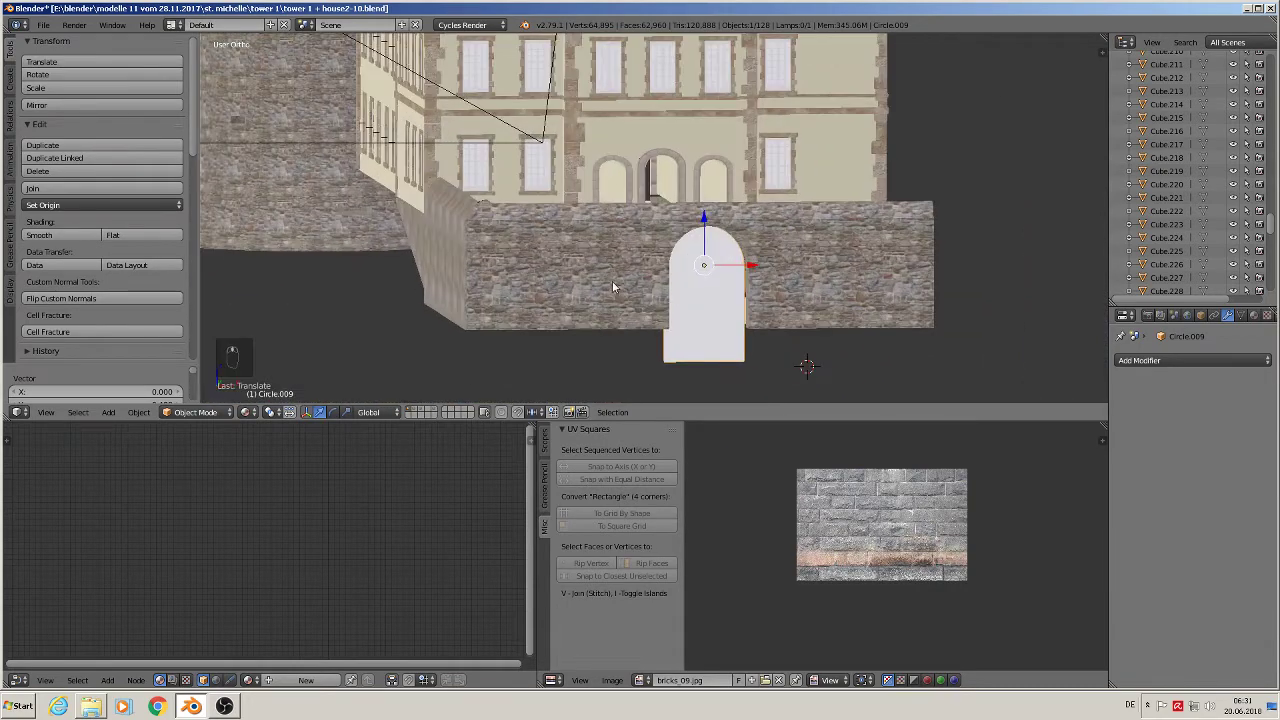
Save the project under the new file name tower 1 + house2-11.blend
{"action": "left_click", "coordinate": [43, 25]}
{"action": "left_click", "coordinate": [55, 142]}
{"action": "double_click", "coordinate": [245, 75]}
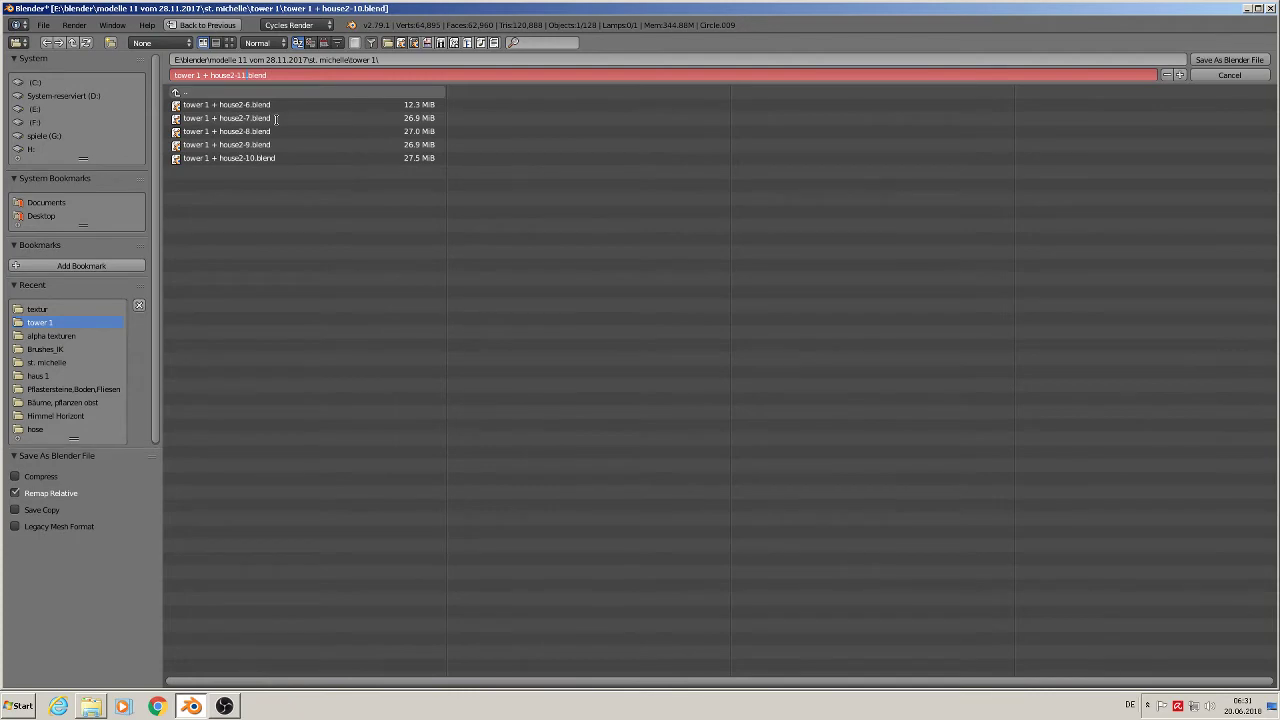
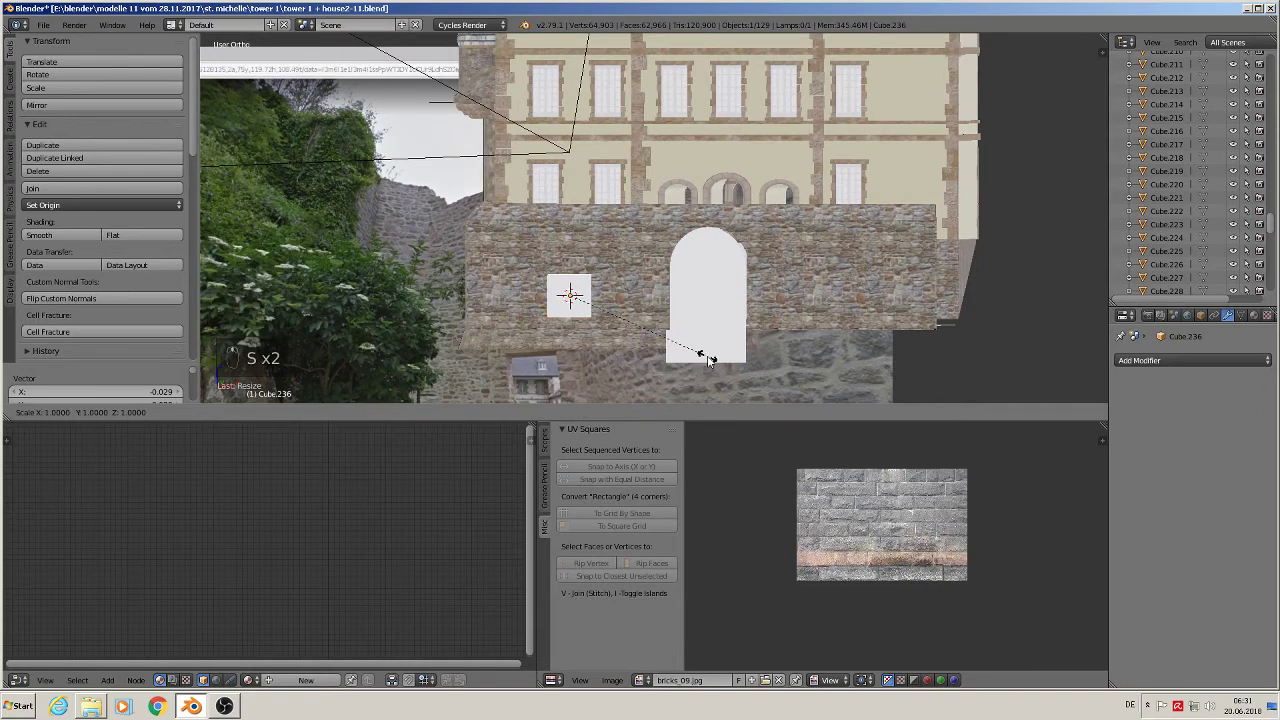
Scale the new cube at the front wall into a flat bar, stretching it along X by a factor of about 1.56
{"action": "left_click", "coordinate": [608, 320]}
{"action": "key", "text": "s"}
{"action": "key", "text": "x"}
{"action": "left_click", "coordinate": [636, 326]}
{"action": "middle_click_drag", "start_coordinate": [644, 334], "coordinate": [735, 371]}
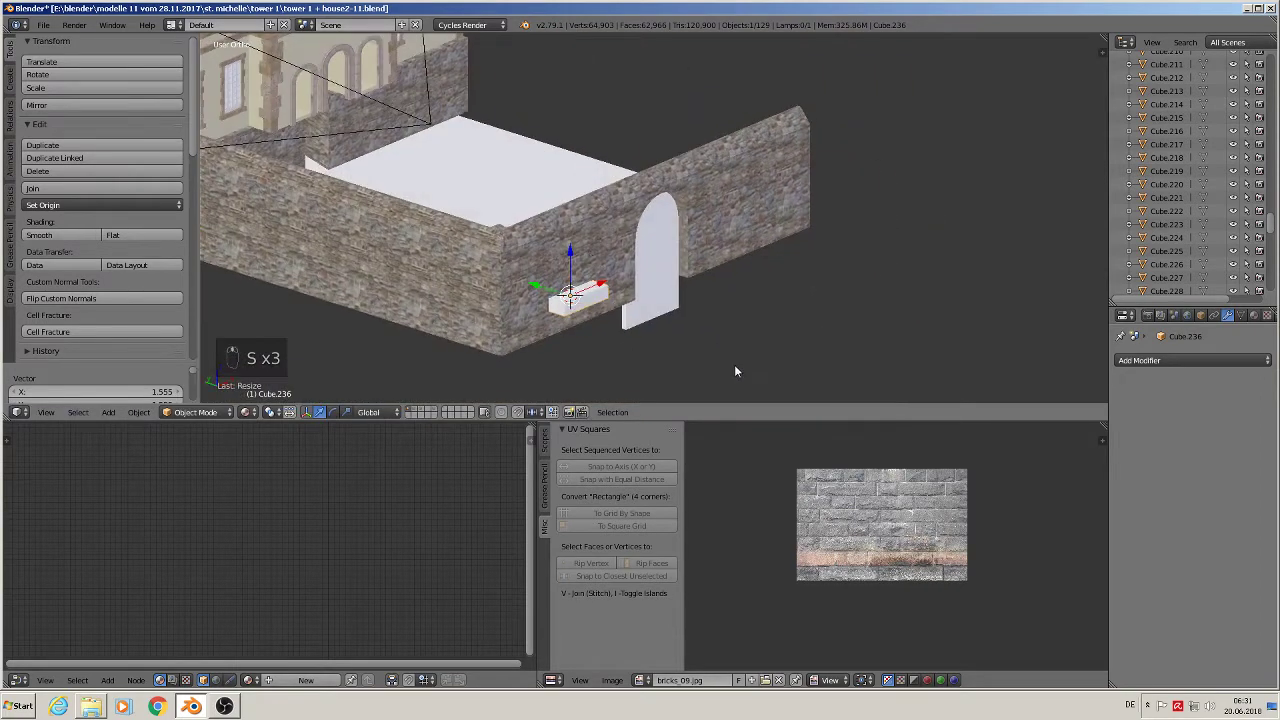
Adjust the flat bar's height at the front wall by moving it along Z
{"action": "key", "text": "g"}
{"action": "key", "text": "z"}
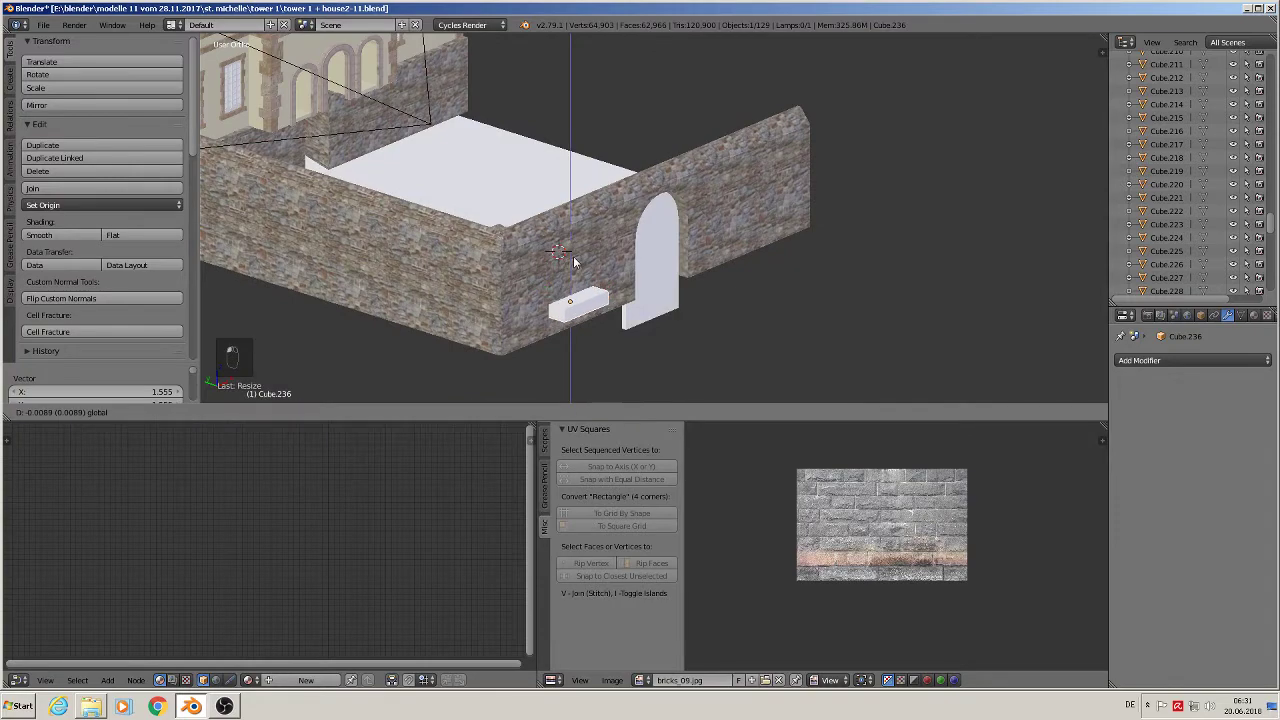
{"action": "left_click", "coordinate": [575, 258]}
{"action": "scroll", "coordinate": [618, 342], "scroll_direction": "up", "scroll_amount": 6}
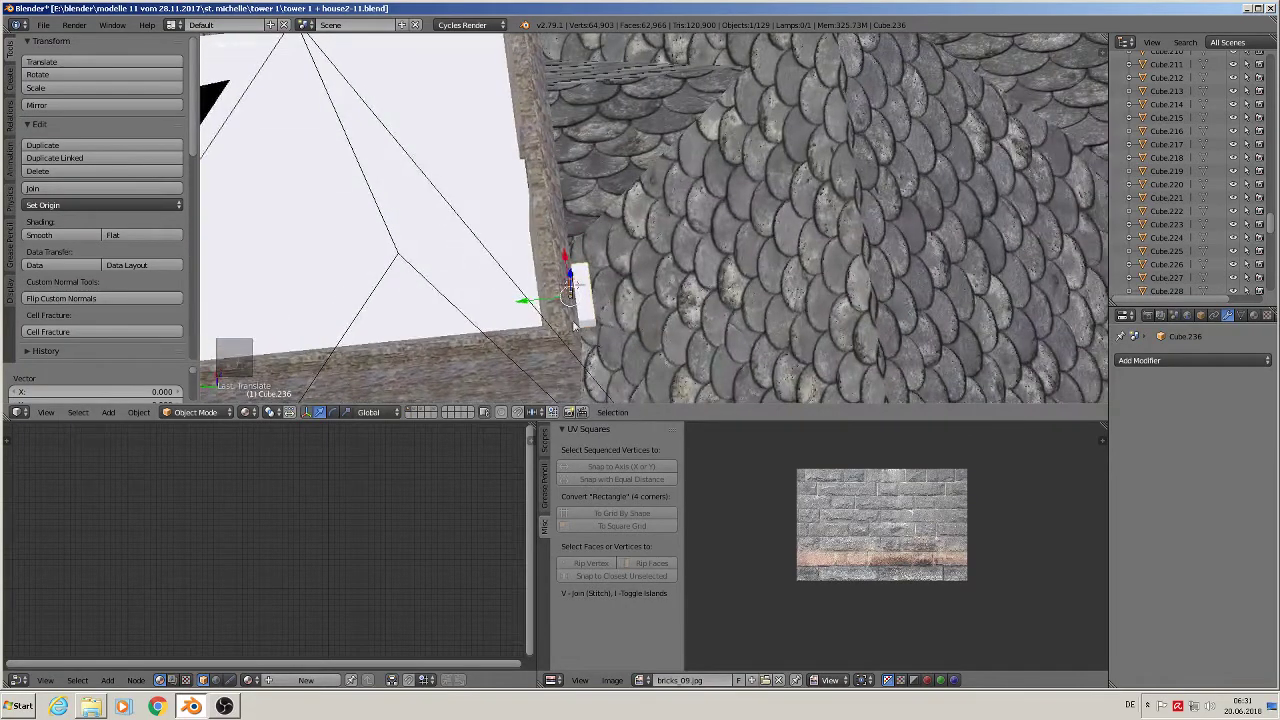
Move the flat bar along Y at the front wall and stretch it along Y by a factor of about 2.13
{"action": "left_click_drag", "start_coordinate": [532, 303], "coordinate": [520, 304]}
{"action": "key", "text": "s"}
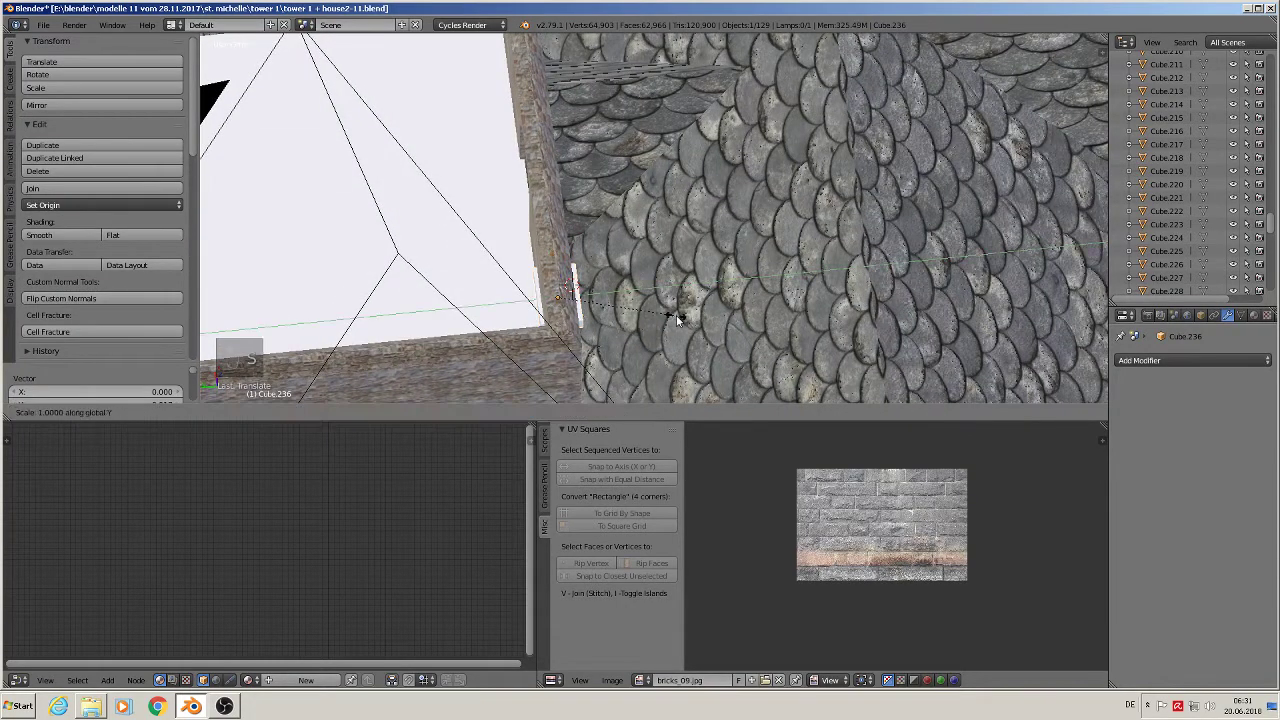
{"action": "key", "text": "y"}
{"action": "left_click", "coordinate": [803, 333]}
{"action": "scroll", "coordinate": [803, 333], "scroll_direction": "down", "scroll_amount": 8}
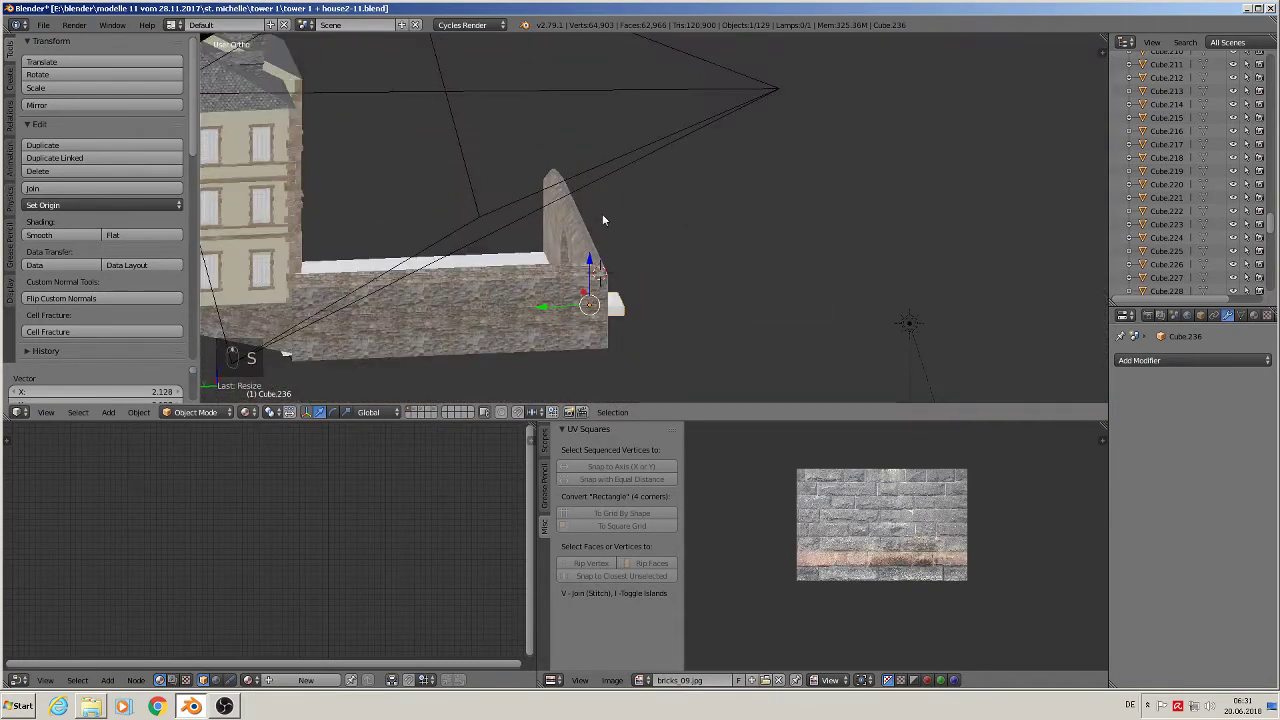
Duplicate the flat bar, place the copy in the courtyard's side wall and shorten it slightly along Y
{"action": "key", "text": "shift+d"}
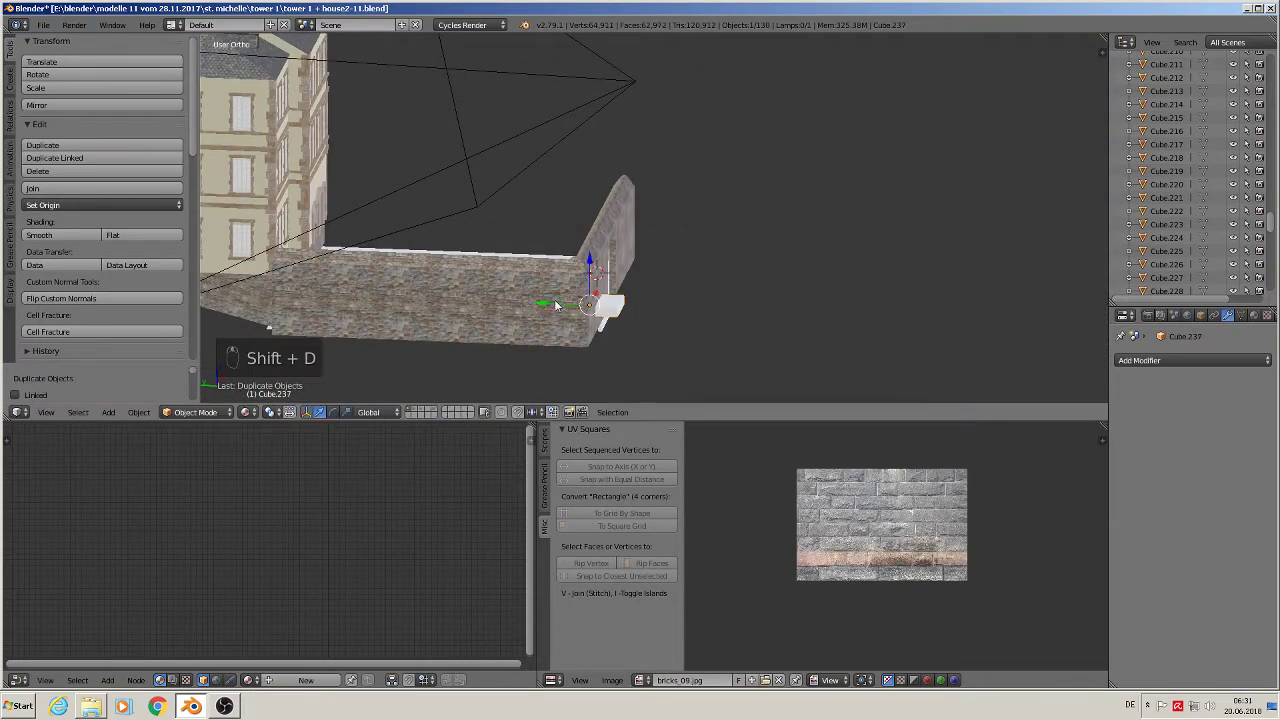
{"action": "key", "text": "y"}
{"action": "left_click_drag", "start_coordinate": [515, 298], "coordinate": [473, 296]}
{"action": "middle_click_drag", "start_coordinate": [484, 296], "coordinate": [444, 332]}
{"action": "left_click_drag", "start_coordinate": [531, 286], "coordinate": [475, 278]}
{"action": "left_click", "coordinate": [495, 305]}
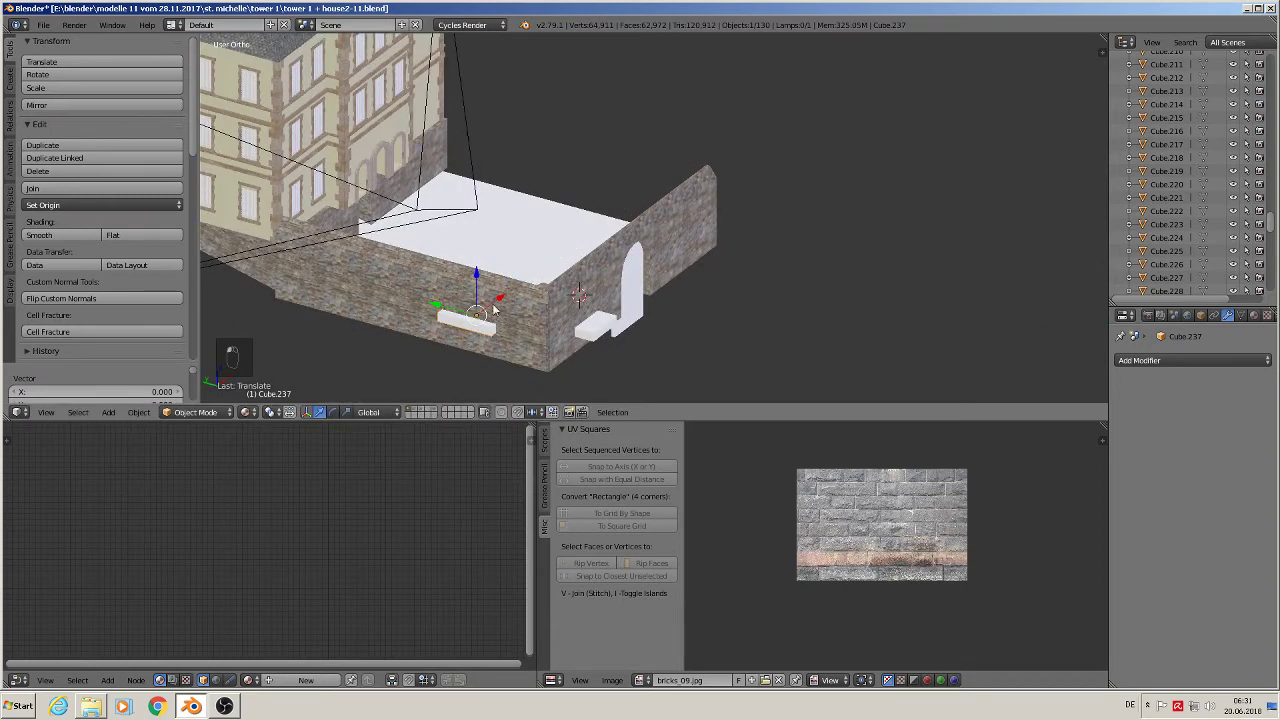
{"action": "key", "text": "s"}
{"action": "key", "text": "y"}
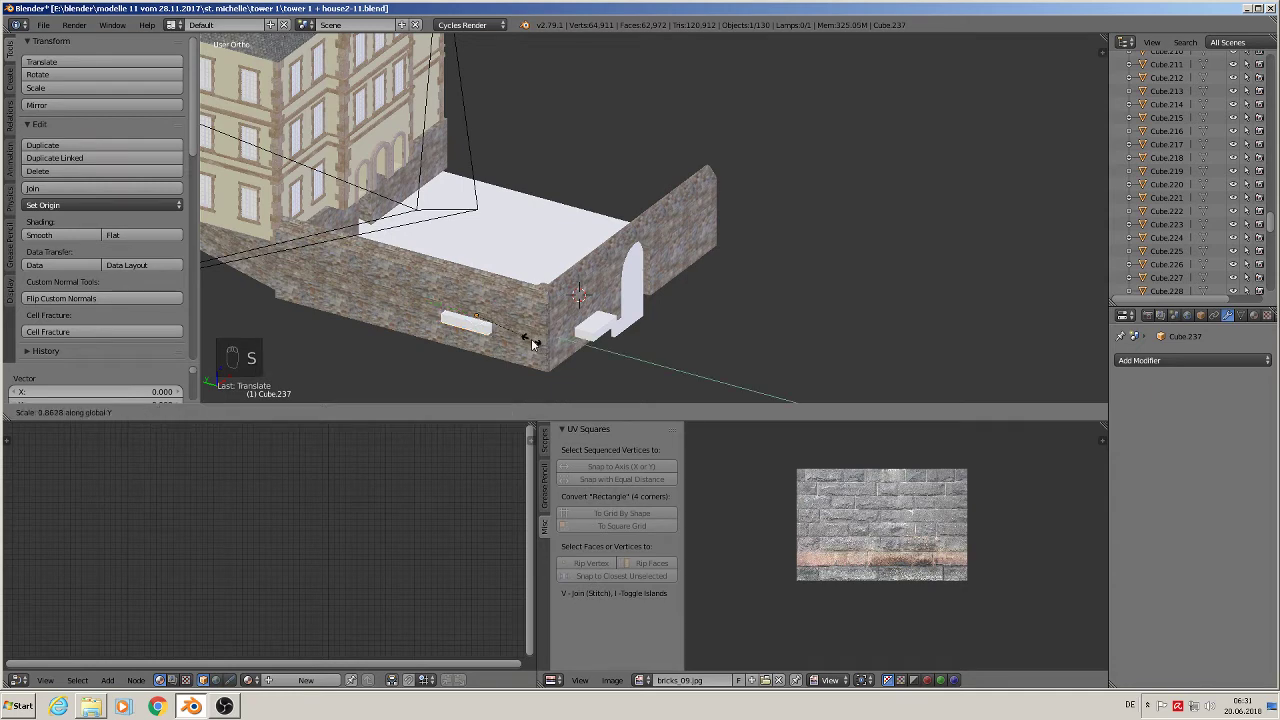
{"action": "left_click", "coordinate": [531, 338]}
Duplicate the side-wall bar further along the same wall and join all three bars into one object
{"action": "key", "text": "shift+d"}
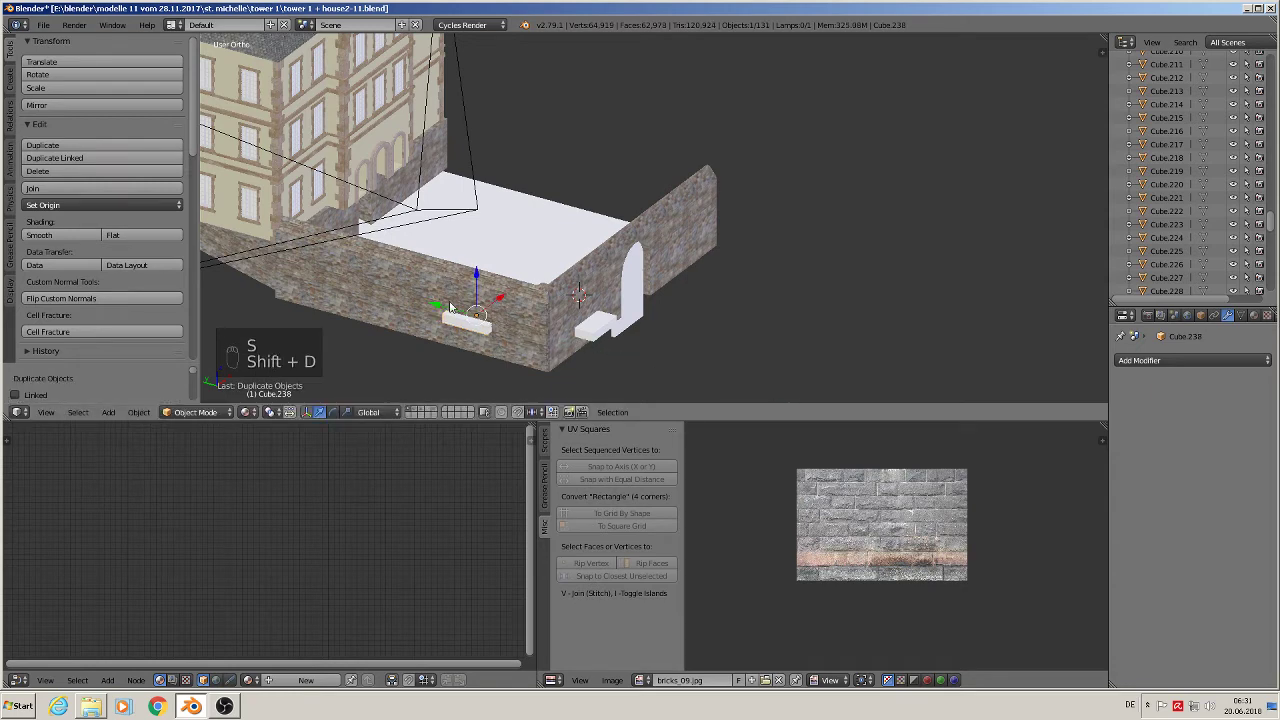
{"action": "left_click", "coordinate": [338, 268]}
{"action": "right_click", "coordinate": [468, 326]}
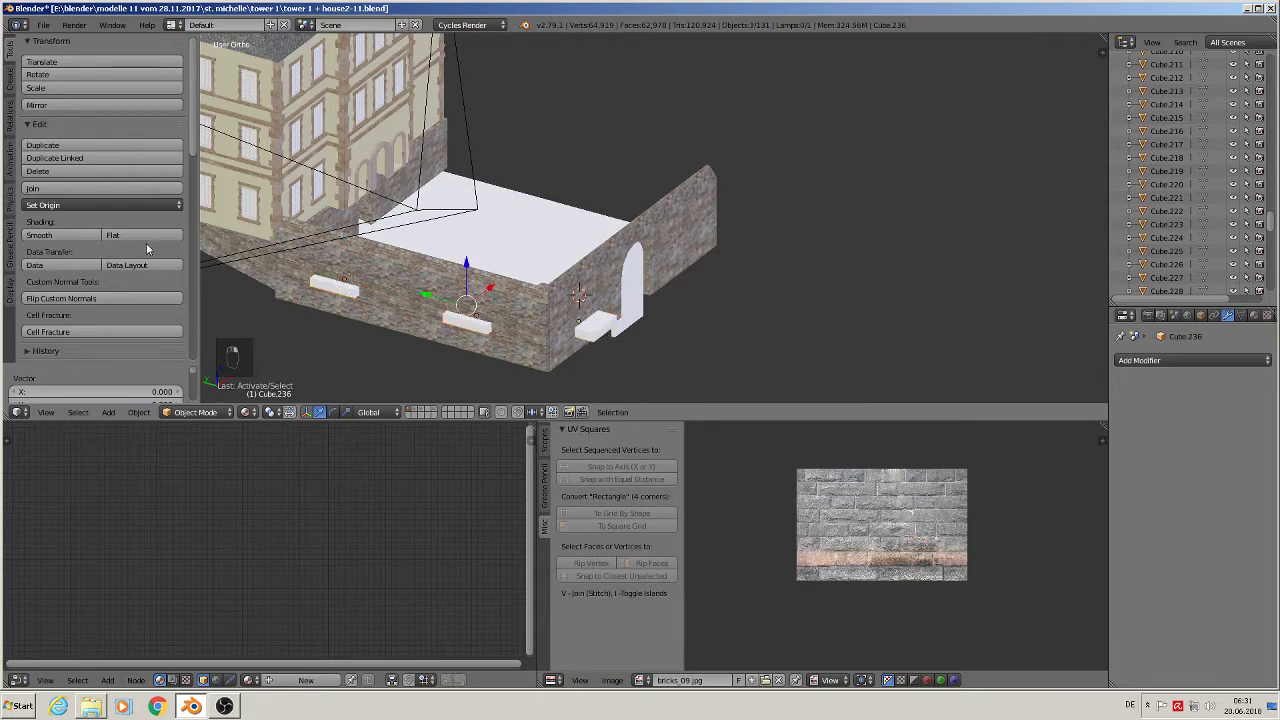
{"action": "left_click", "coordinate": [81, 189]}
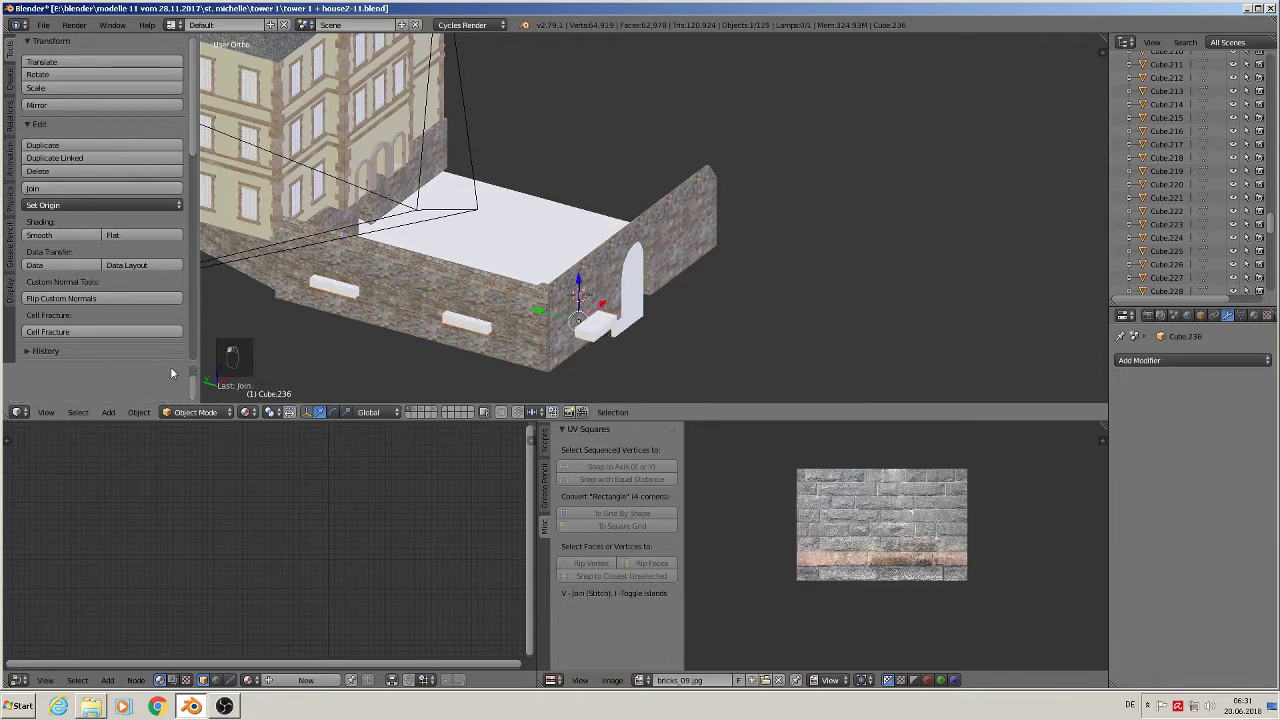
Apply rotation and scale to the joined bars and set their origin to geometry
{"action": "left_click", "coordinate": [138, 412]}
{"action": "mouse_move", "coordinate": [176, 311]}
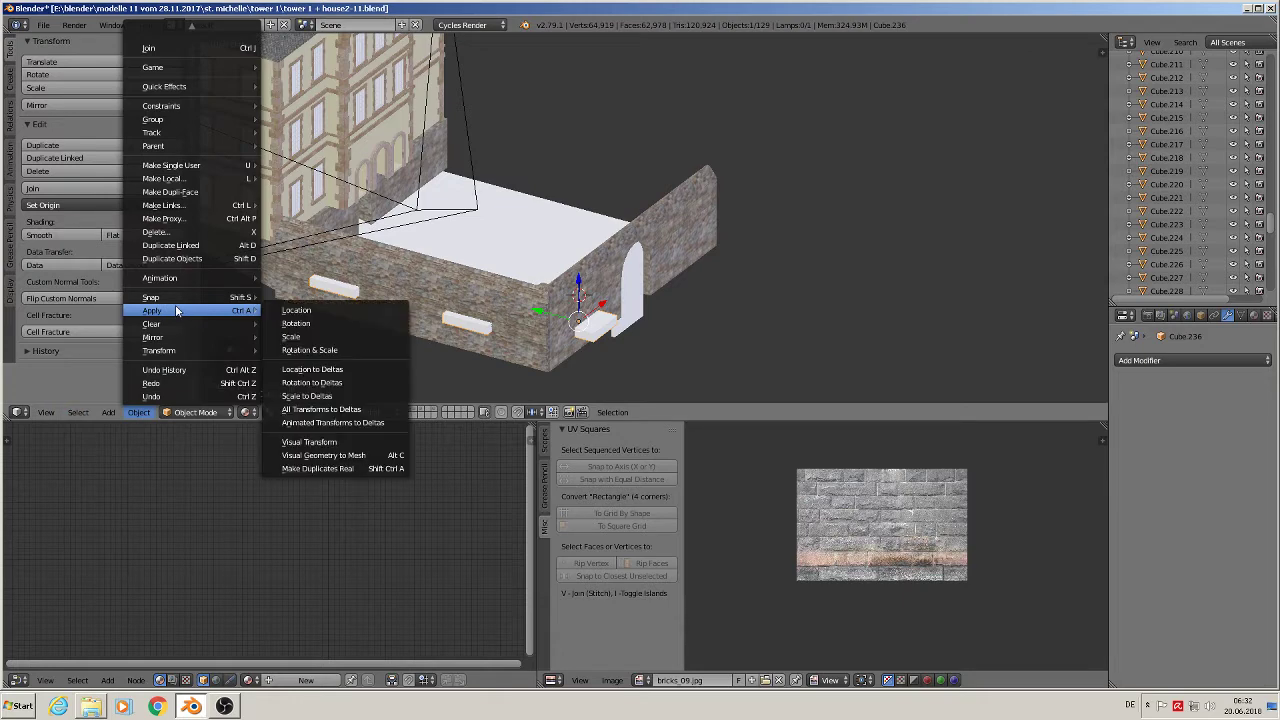
{"action": "left_click", "coordinate": [326, 350]}
{"action": "left_click", "coordinate": [86, 204]}
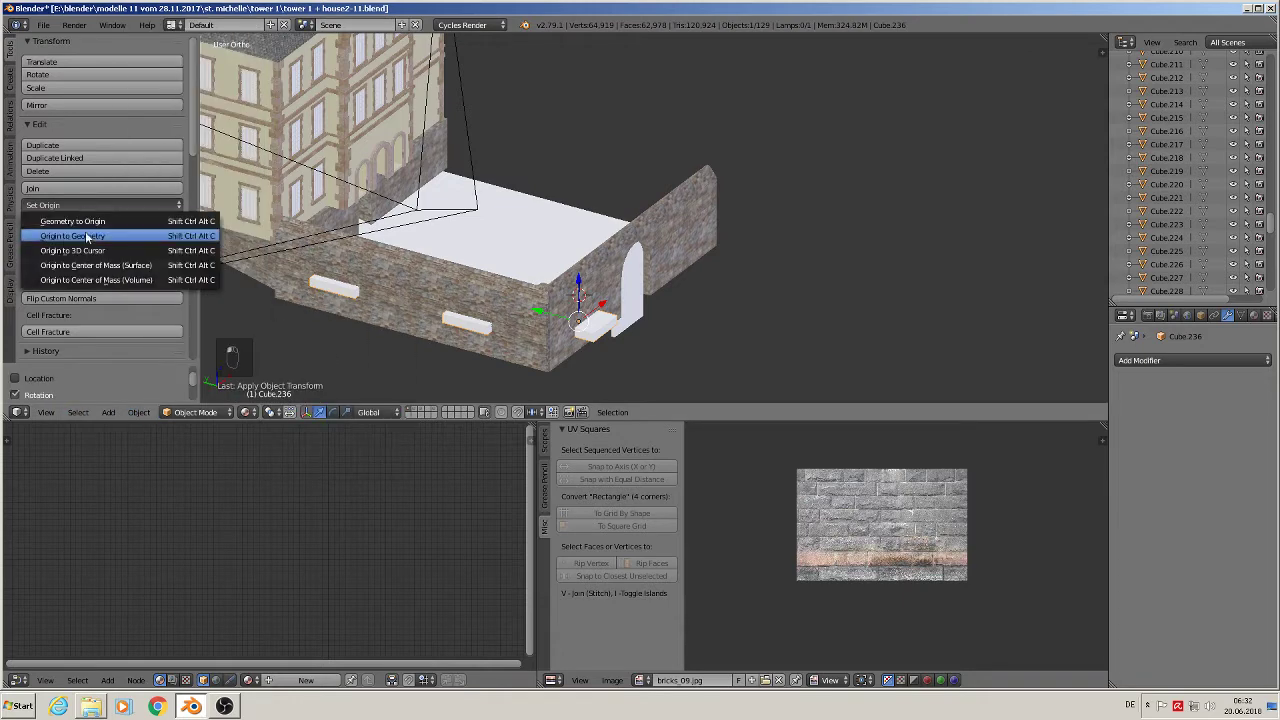
{"action": "left_click", "coordinate": [80, 236]}
Apply rotation and scale to the courtyard's outer wall
{"action": "right_click", "coordinate": [534, 303]}
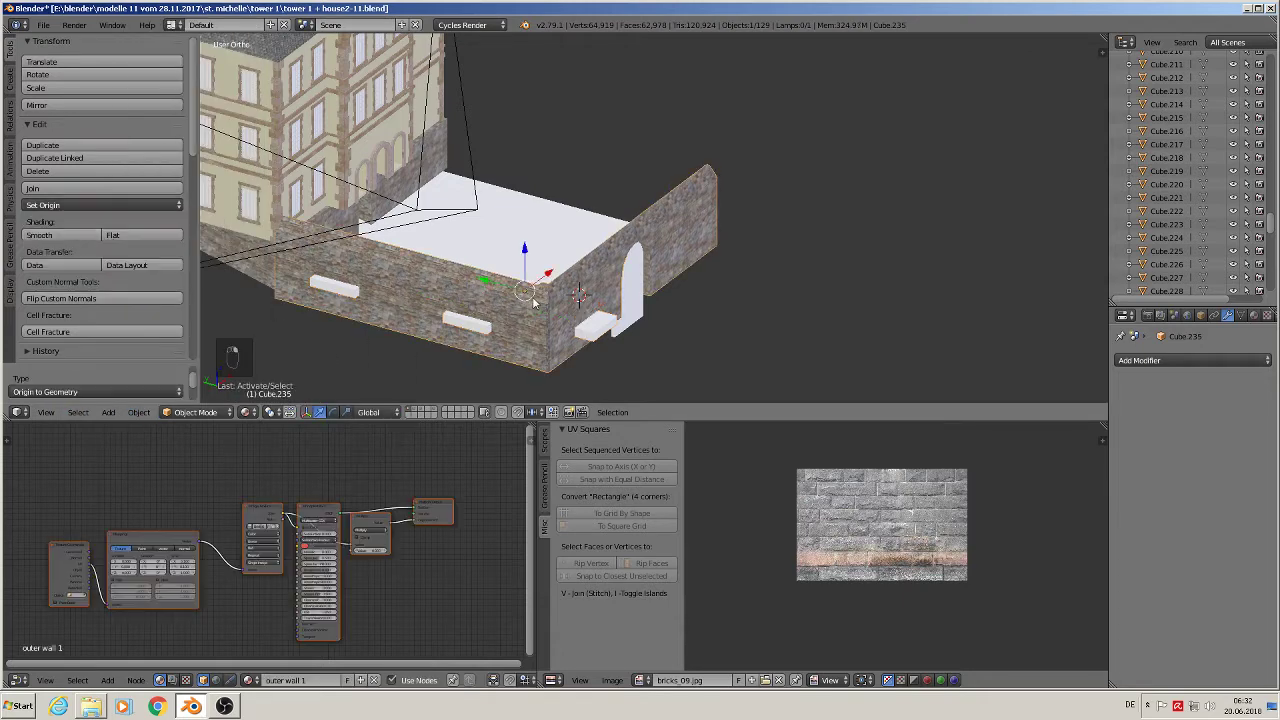
{"action": "left_click", "coordinate": [139, 412]}
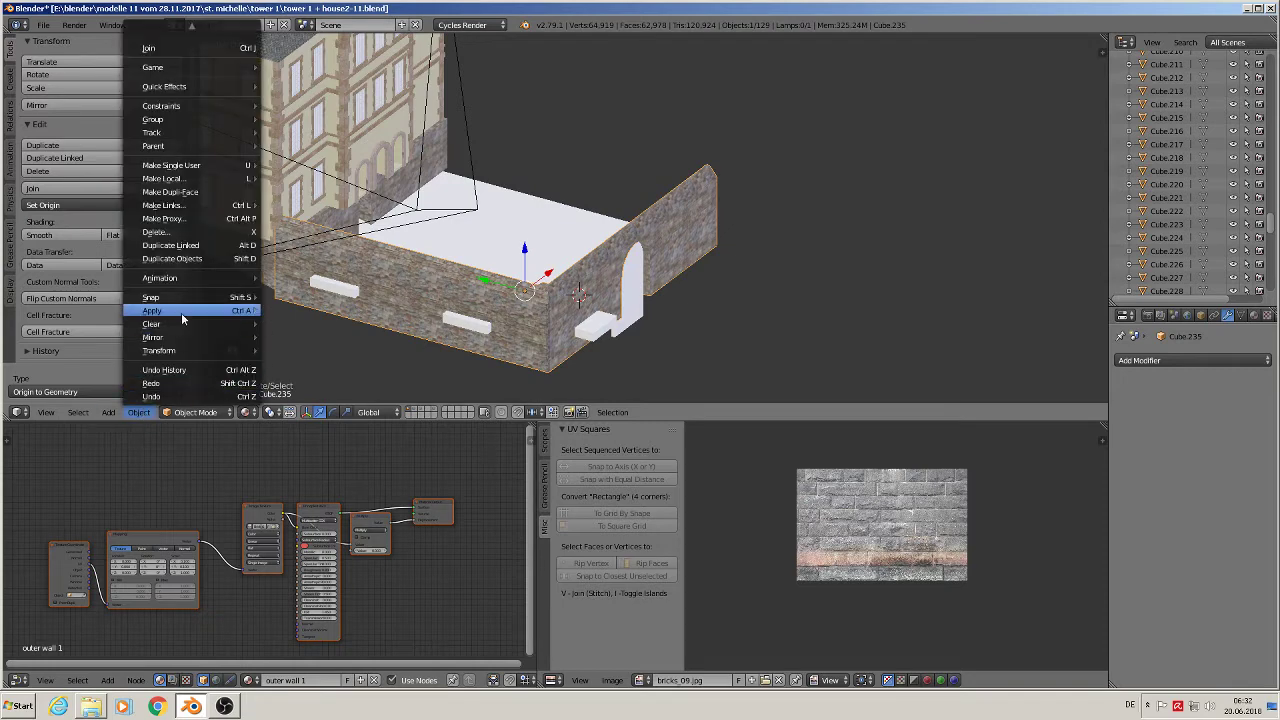
{"action": "mouse_move", "coordinate": [181, 311]}
{"action": "left_click", "coordinate": [347, 350]}
{"action": "scroll", "coordinate": [622, 327], "scroll_direction": "up", "scroll_amount": 2}
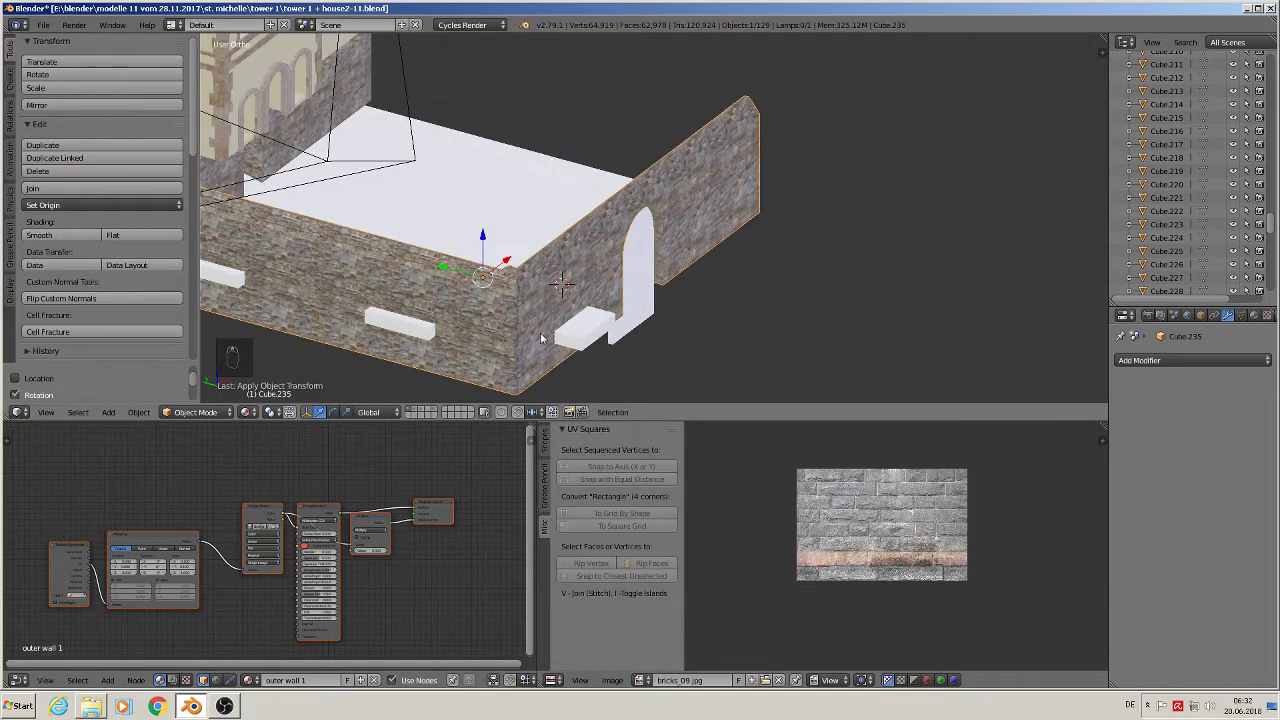
Add a Boolean modifier to the outer wall and set its operation to Difference
{"action": "right_click", "coordinate": [590, 333]}
{"action": "middle_click_drag", "start_coordinate": [591, 333], "coordinate": [571, 396]}
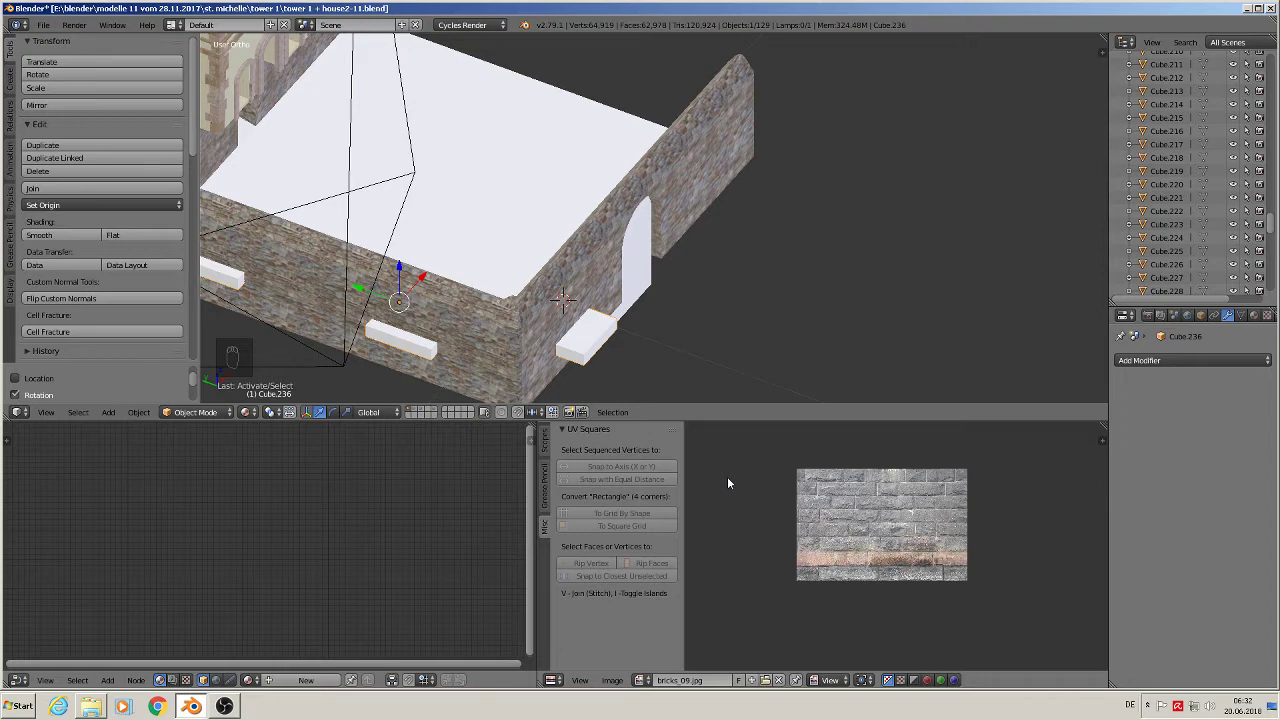
{"action": "right_click", "coordinate": [607, 261]}
{"action": "middle_click_drag", "start_coordinate": [607, 262], "coordinate": [663, 284]}
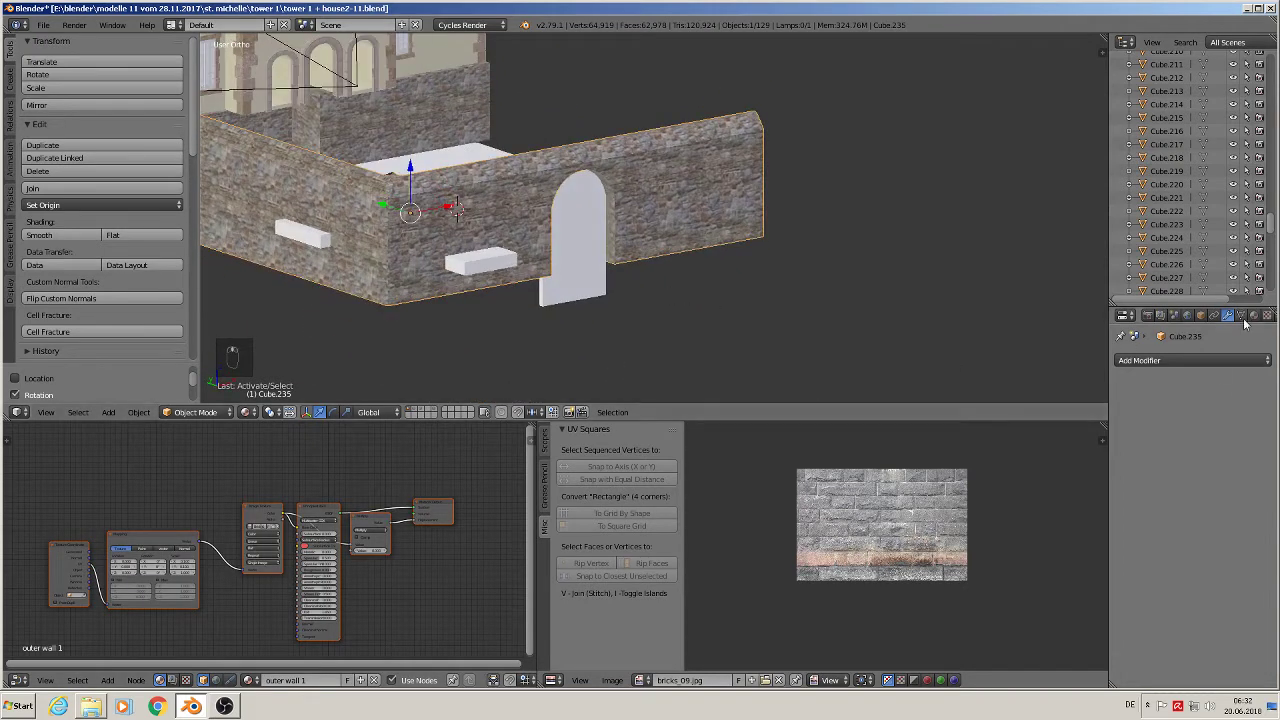
{"action": "left_click", "coordinate": [1206, 361]}
{"action": "left_click", "coordinate": [1011, 420]}
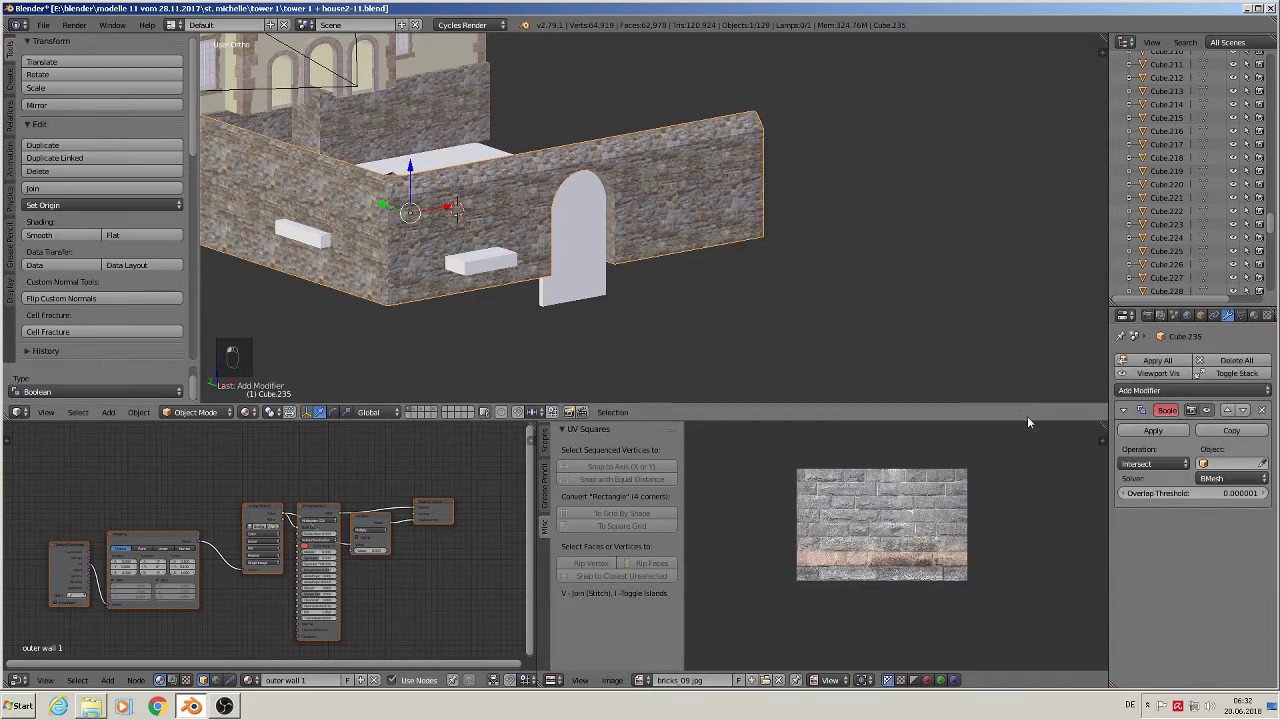
{"action": "left_click", "coordinate": [1152, 464]}
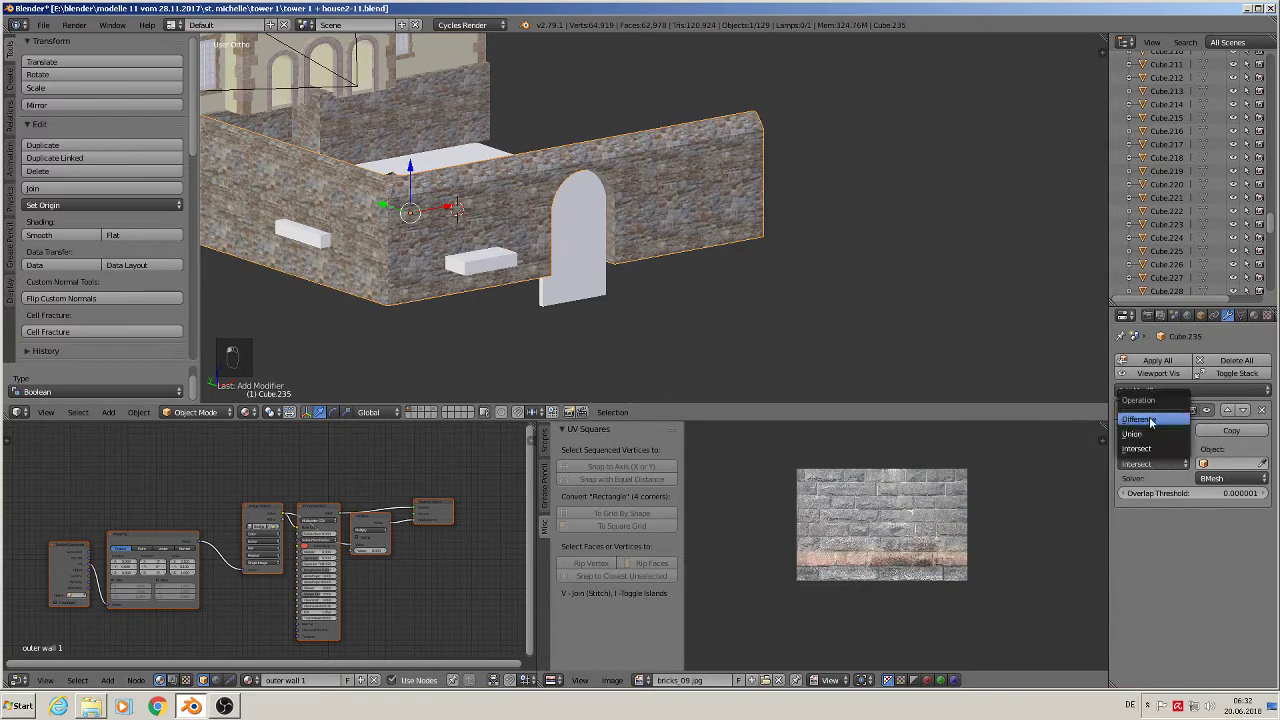
{"action": "left_click", "coordinate": [1152, 420]}
Set Cube.236 as the Boolean modifier's object and apply the modifier to cut the slits into the outer wall
{"action": "left_click", "coordinate": [1218, 462]}
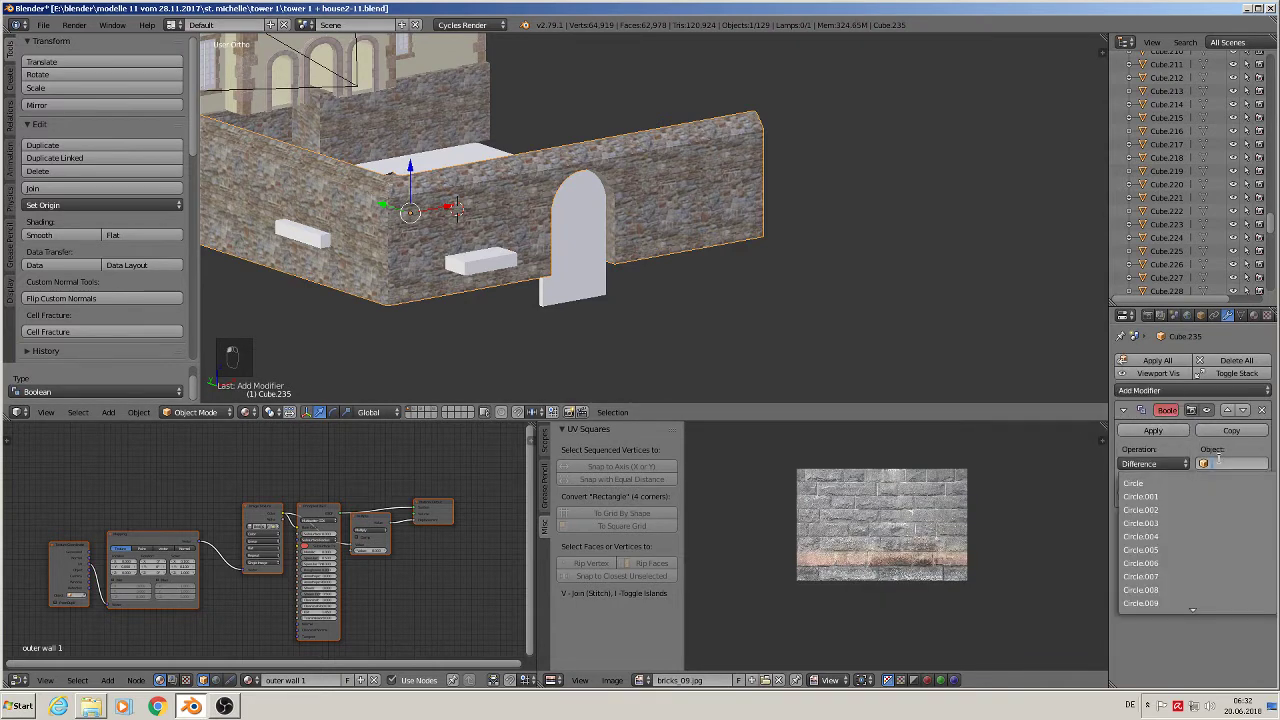
{"action": "type", "text": "cu"}
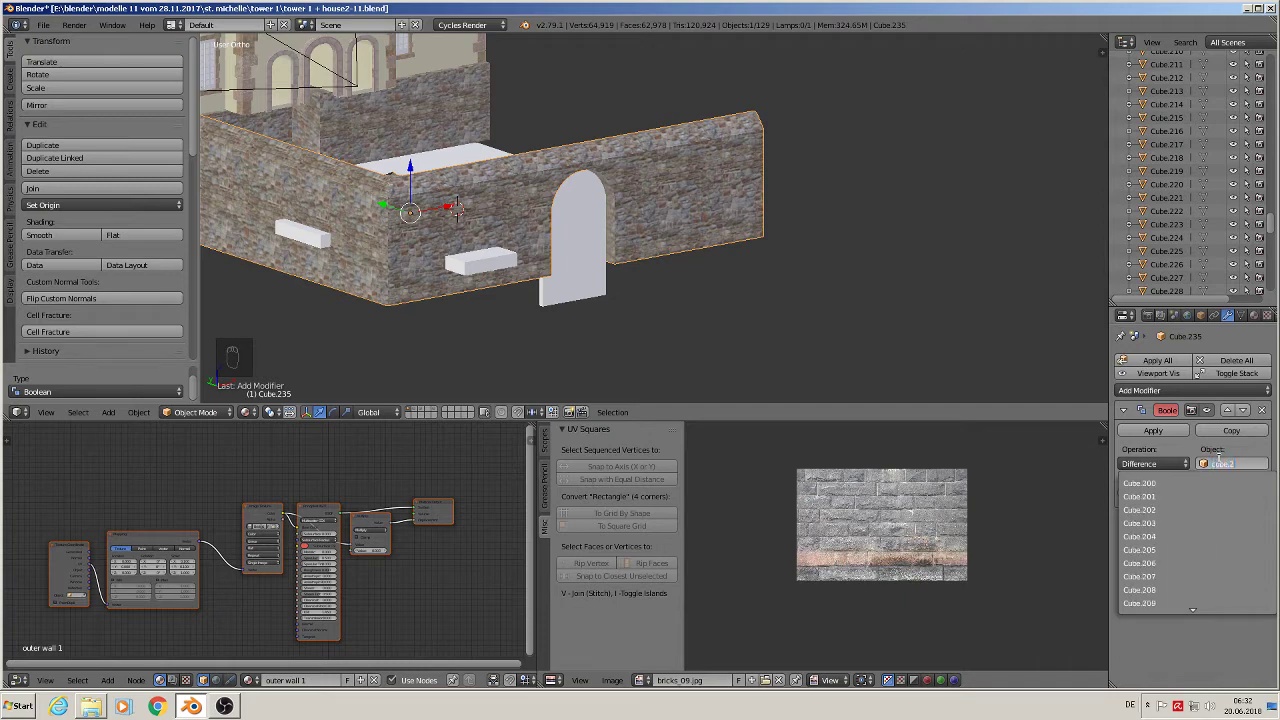
{"action": "type", "text": "be.236"}
{"action": "left_click", "coordinate": [1141, 484]}
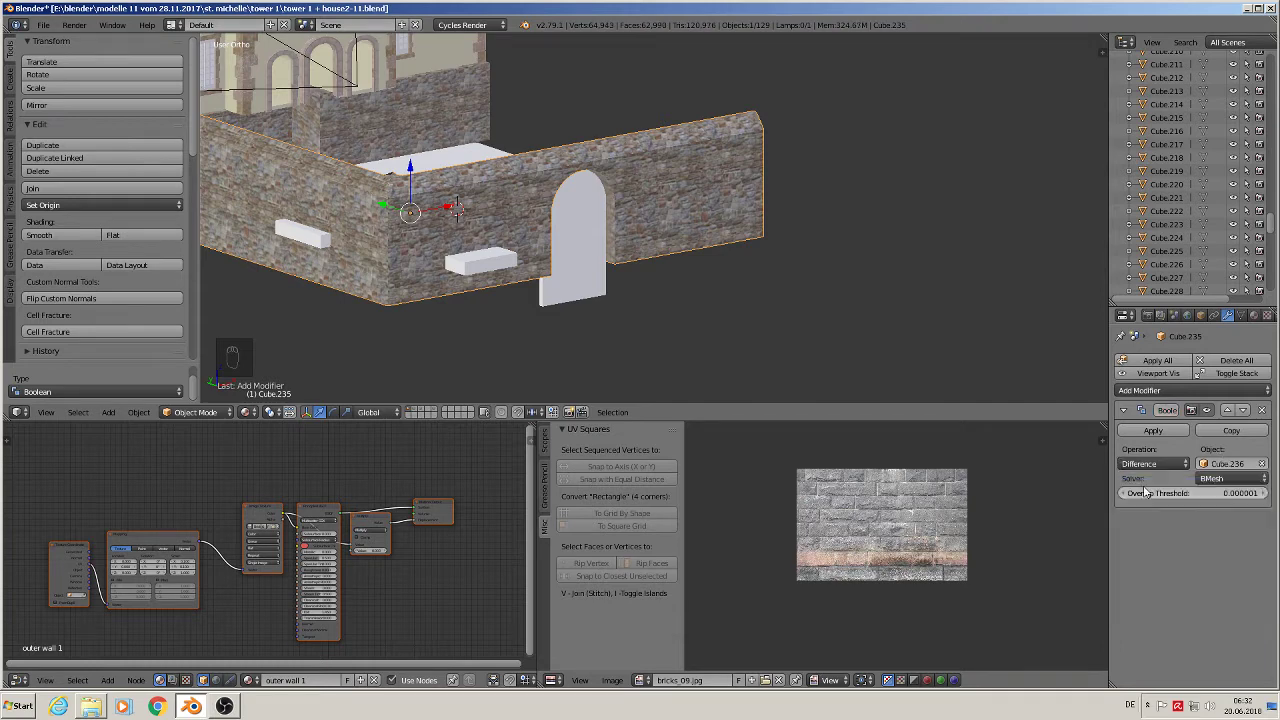
{"action": "left_click", "coordinate": [1173, 480]}
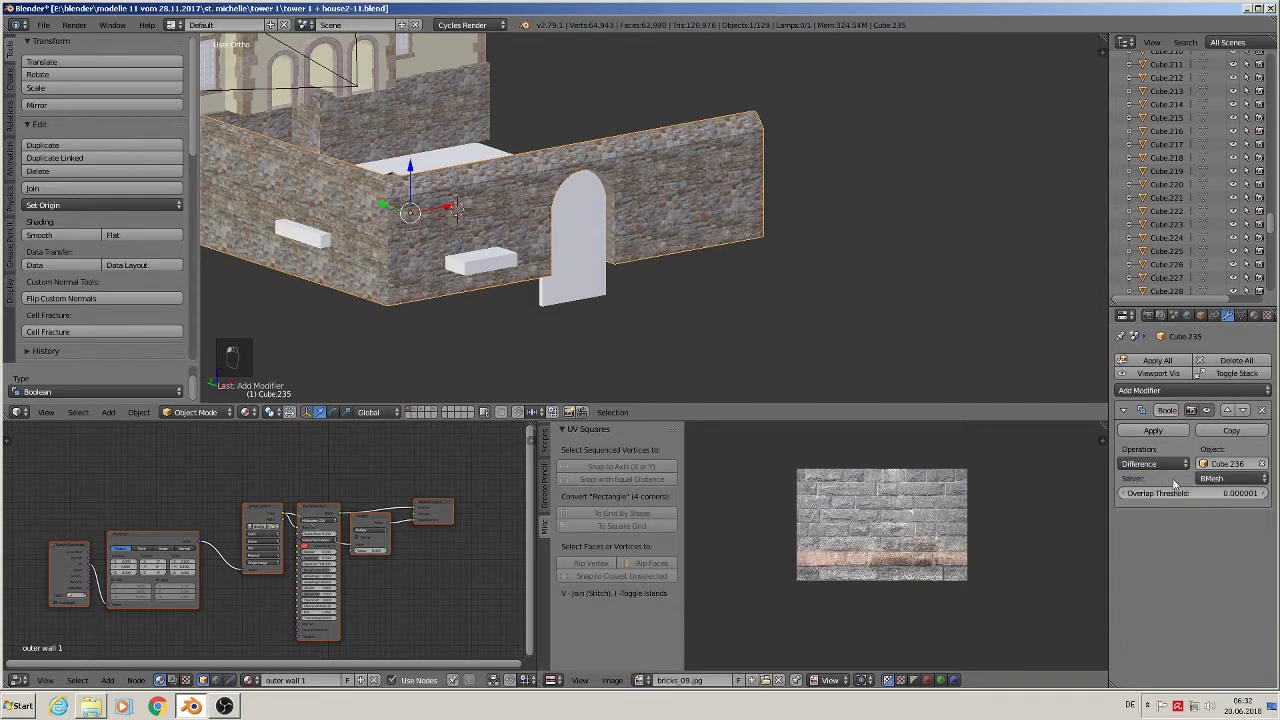
{"action": "left_click", "coordinate": [1152, 430]}
Move the joined bars about 0.97 along X, away from the slits they cut
{"action": "right_click", "coordinate": [487, 265]}
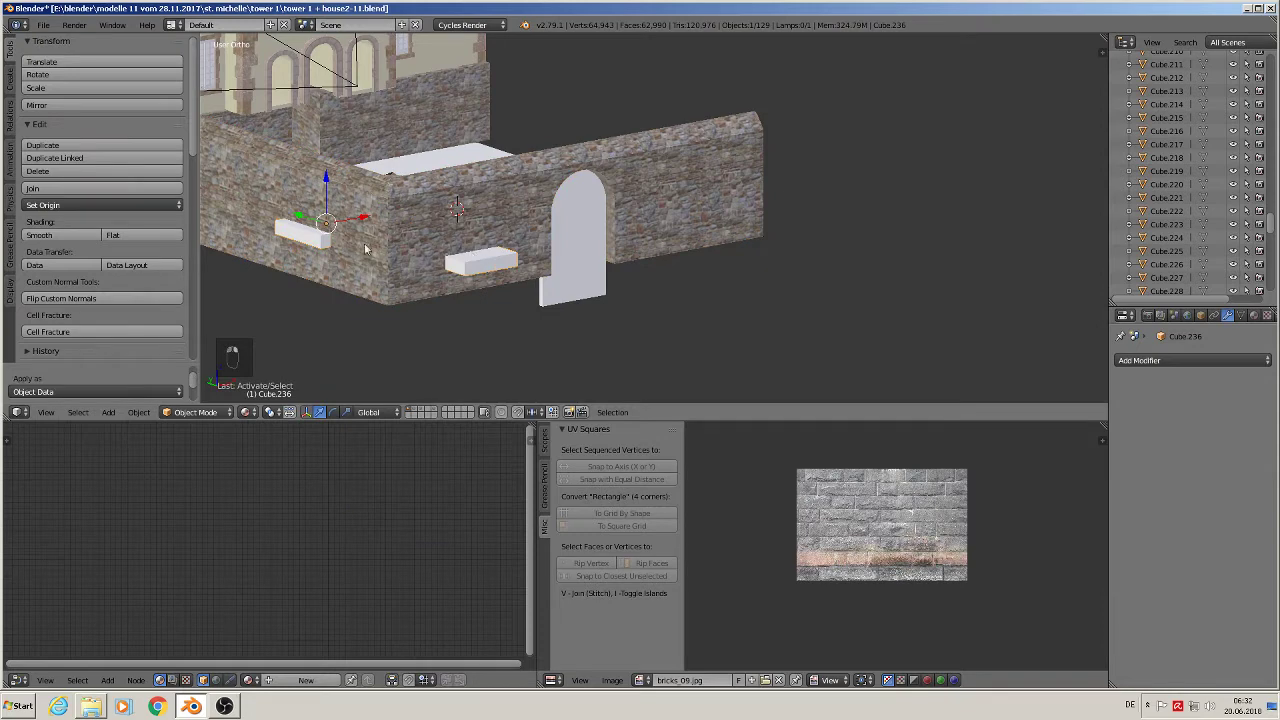
{"action": "key", "text": "g"}
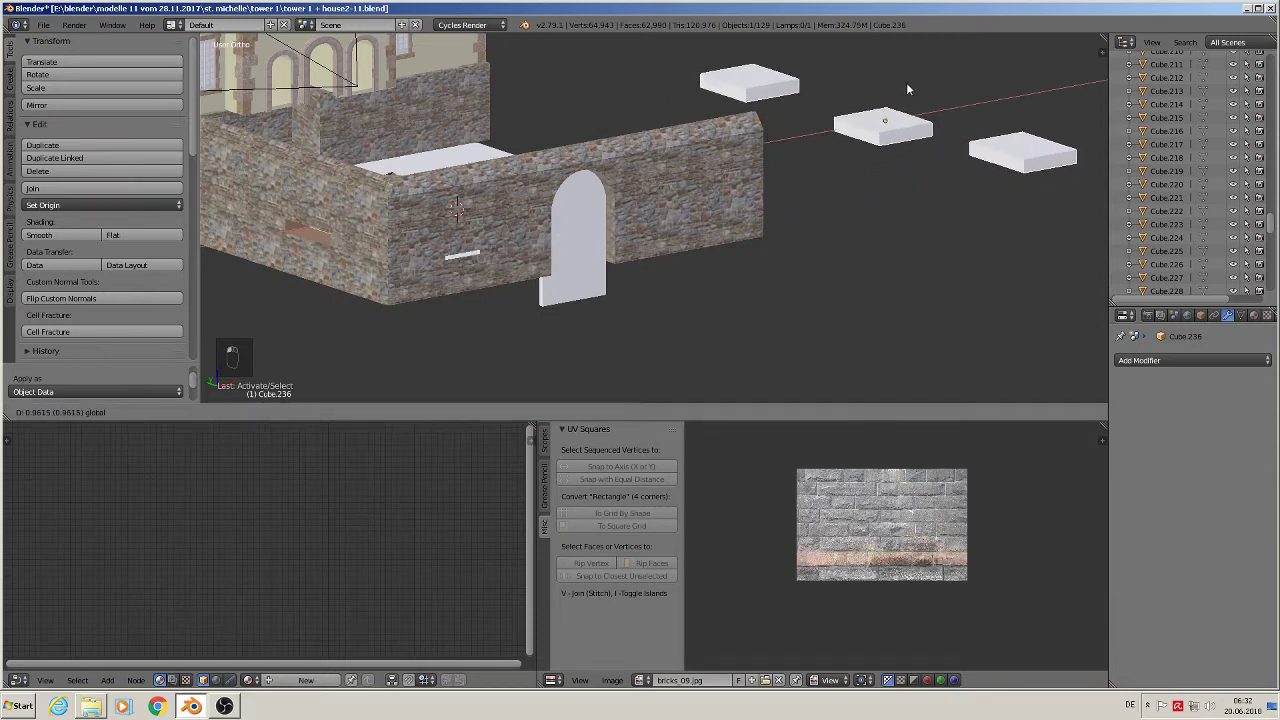
{"action": "left_click", "coordinate": [918, 98]}
{"action": "scroll", "coordinate": [892, 130], "scroll_direction": "down", "scroll_amount": 2}
{"action": "middle_click_drag", "start_coordinate": [733, 243], "coordinate": [1045, 290], "text": "shift"}
{"action": "scroll", "coordinate": [990, 302], "scroll_direction": "up", "scroll_amount": 8}
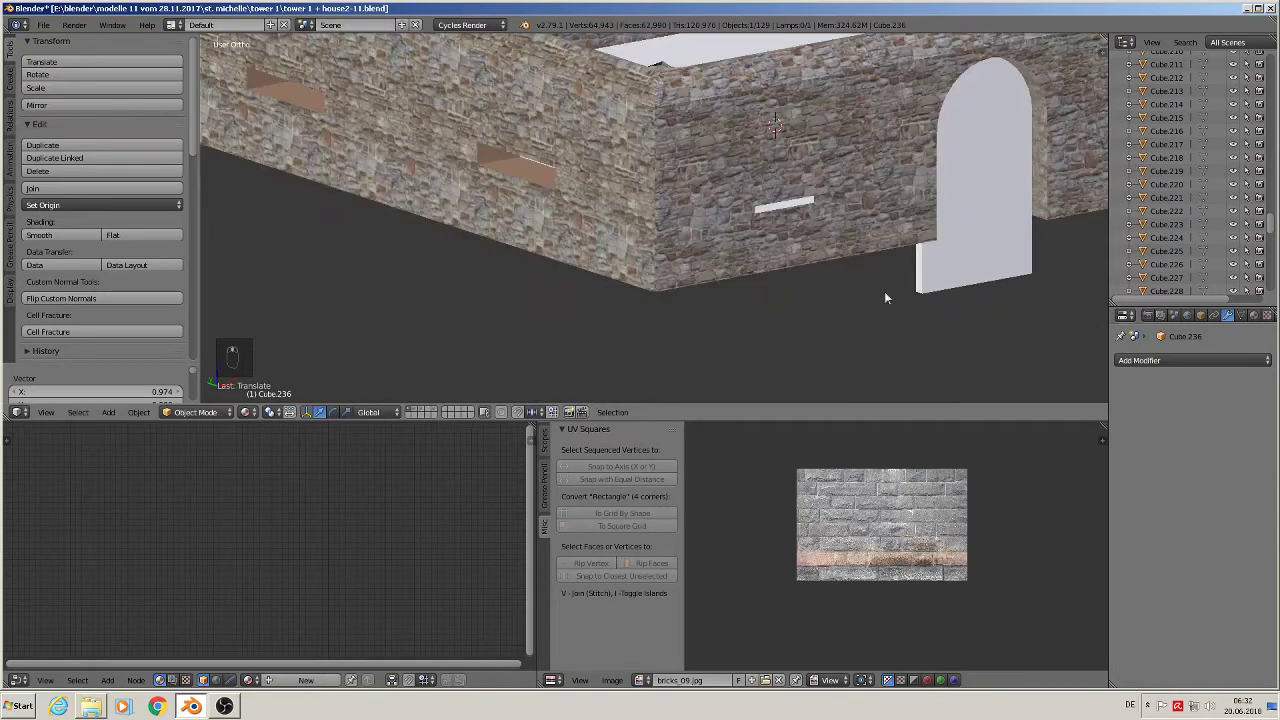
Bridge the inner and outer edge loops of the slit opening beside the gateway in the front wall
{"action": "right_click", "coordinate": [710, 167]}
{"action": "key", "text": "Tab"}
{"action": "middle_click_drag", "start_coordinate": [710, 168], "coordinate": [670, 181]}
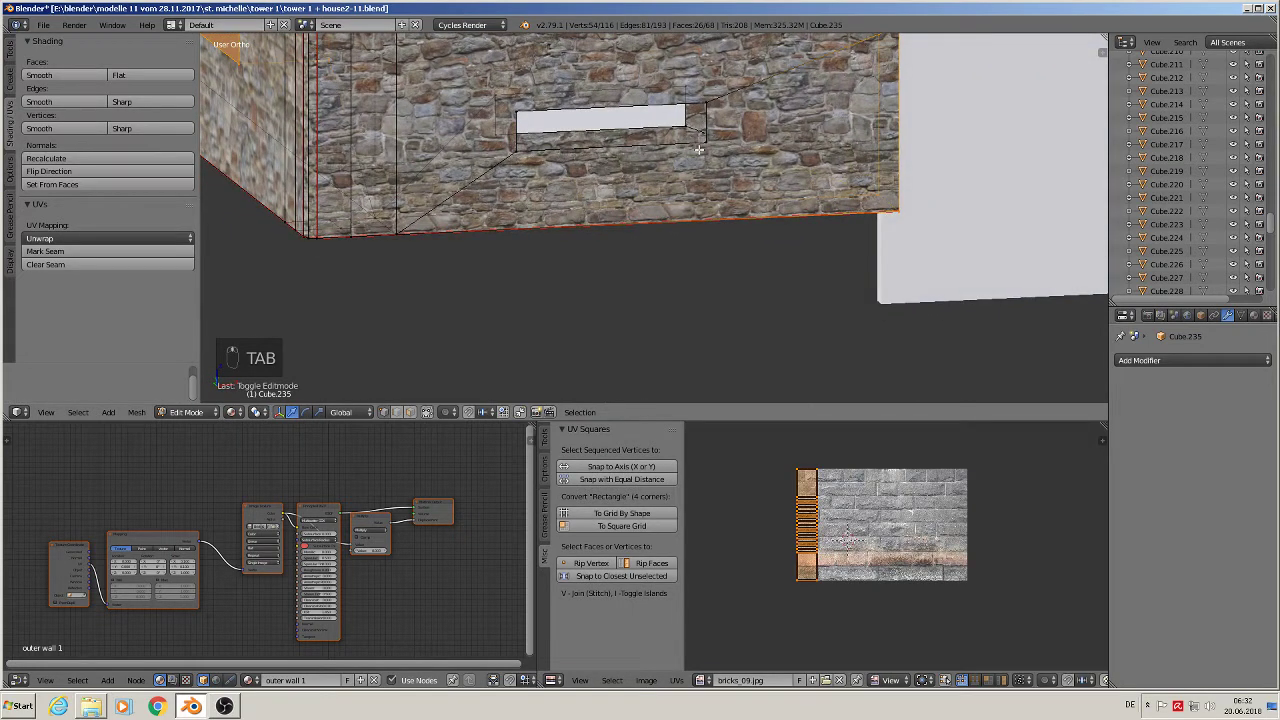
{"action": "key", "text": "c"}
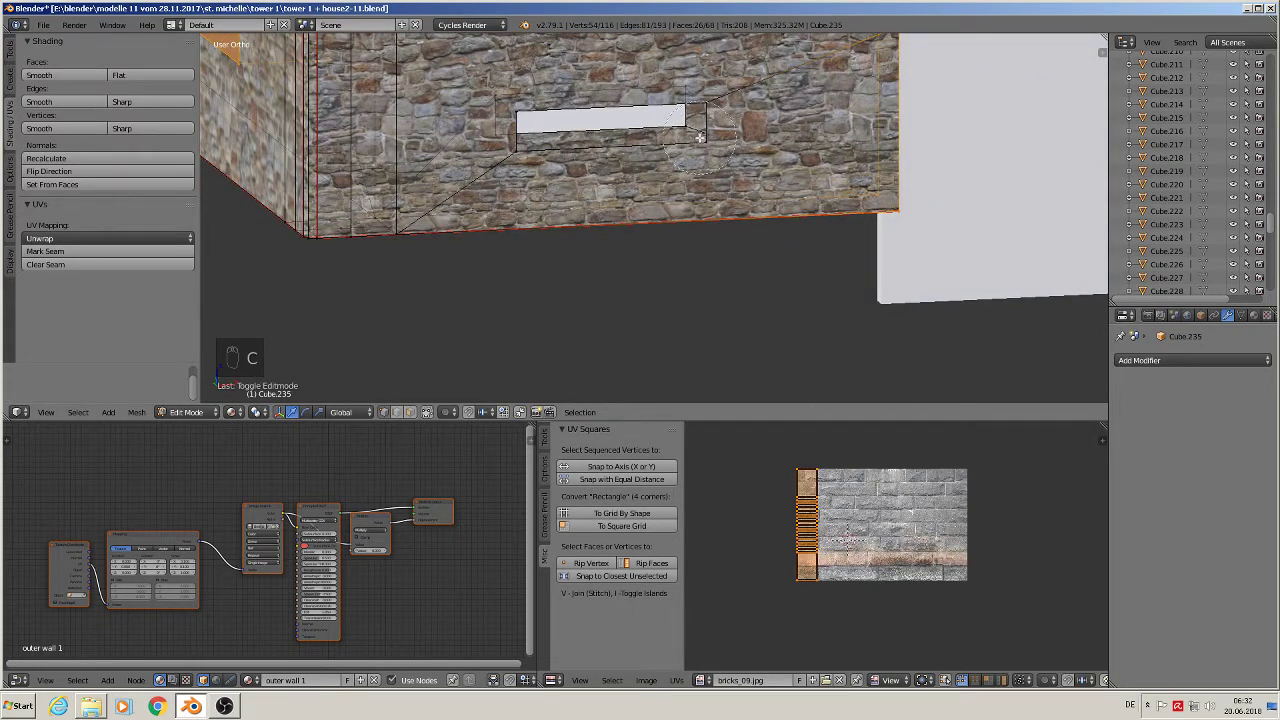
{"action": "left_click_drag", "start_coordinate": [686, 129], "coordinate": [519, 122]}
{"action": "right_click", "coordinate": [518, 128]}
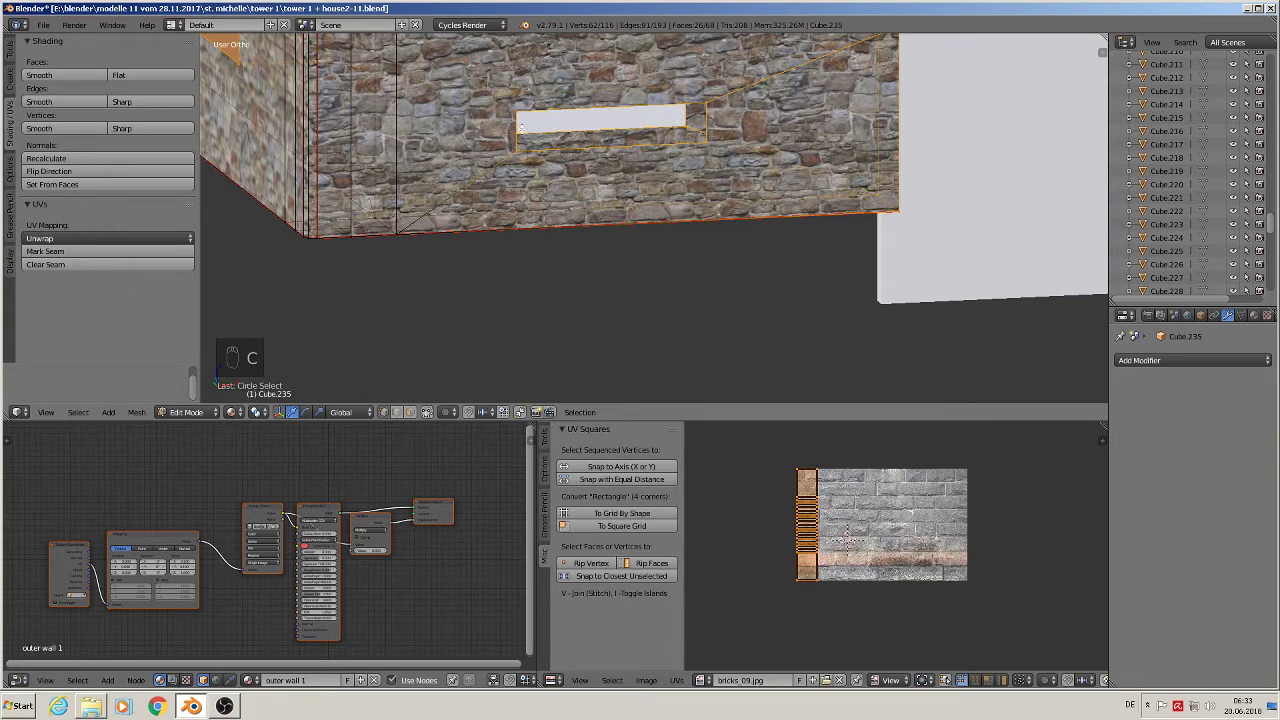
{"action": "scroll", "coordinate": [521, 128], "scroll_direction": "down", "scroll_amount": 3}
{"action": "key", "text": "a"}
{"action": "key", "text": "c"}
{"action": "left_click_drag", "start_coordinate": [626, 124], "coordinate": [521, 130]}
{"action": "right_click", "coordinate": [522, 132]}
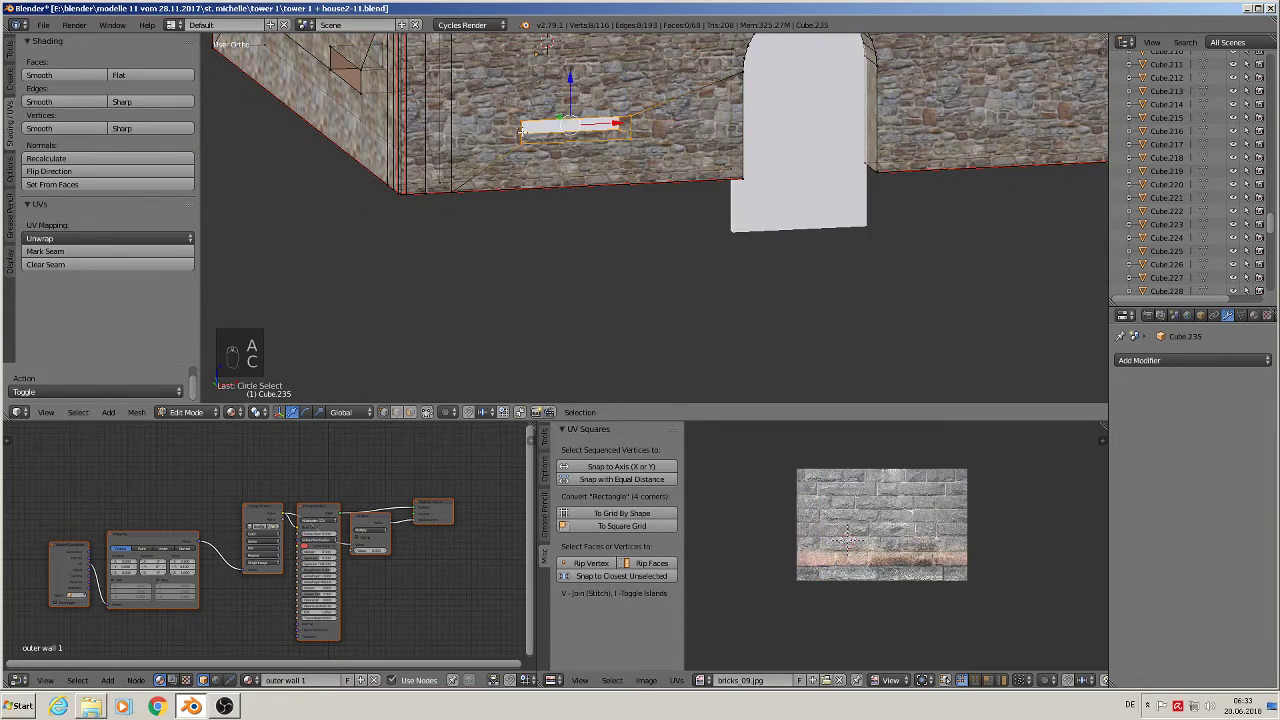
{"action": "key", "text": "space"}
{"action": "left_click", "coordinate": [558, 138]}
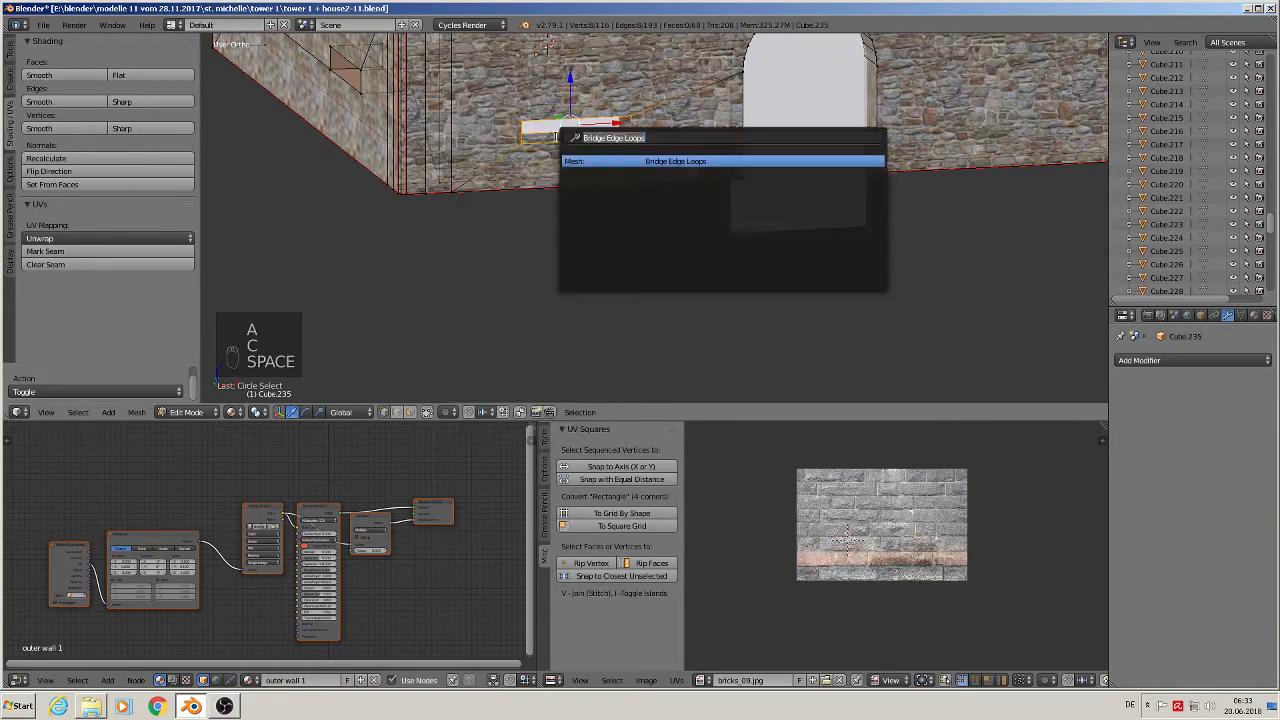
{"action": "left_click", "coordinate": [664, 161]}
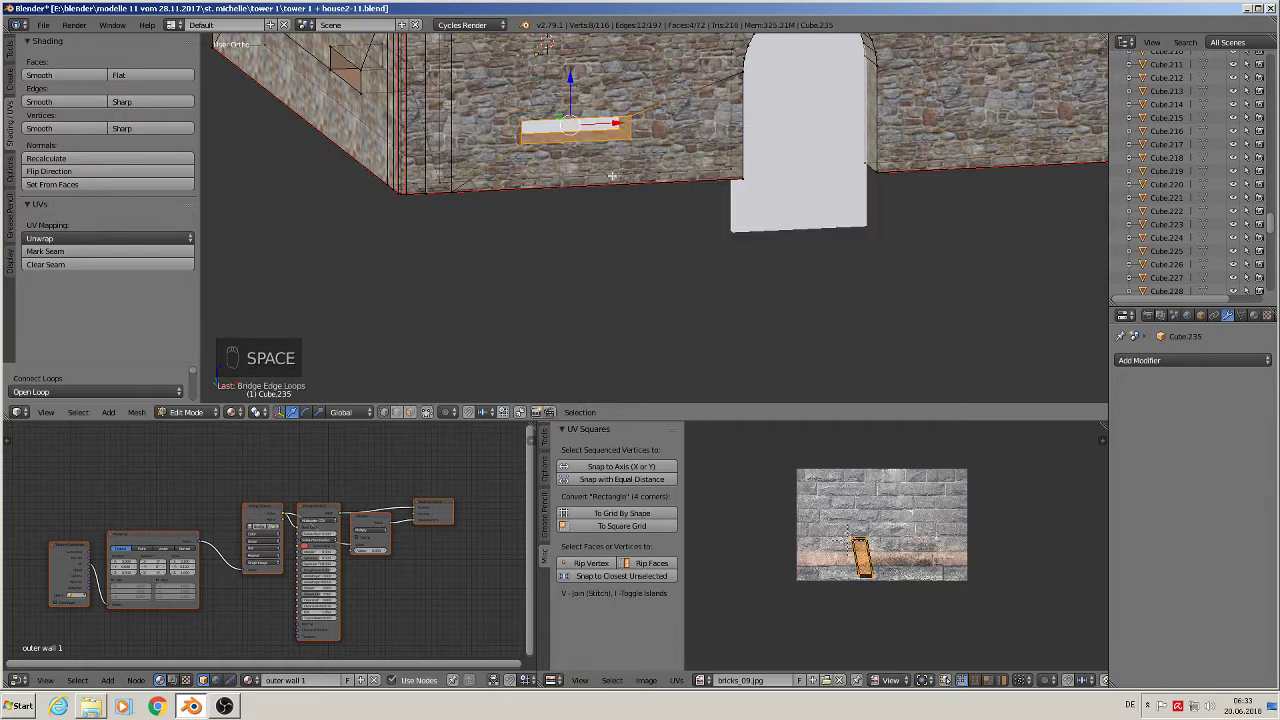
Unwrap the bridged inner faces of the front-wall slit
{"action": "key", "text": "u"}
{"action": "left_click", "coordinate": [511, 171]}
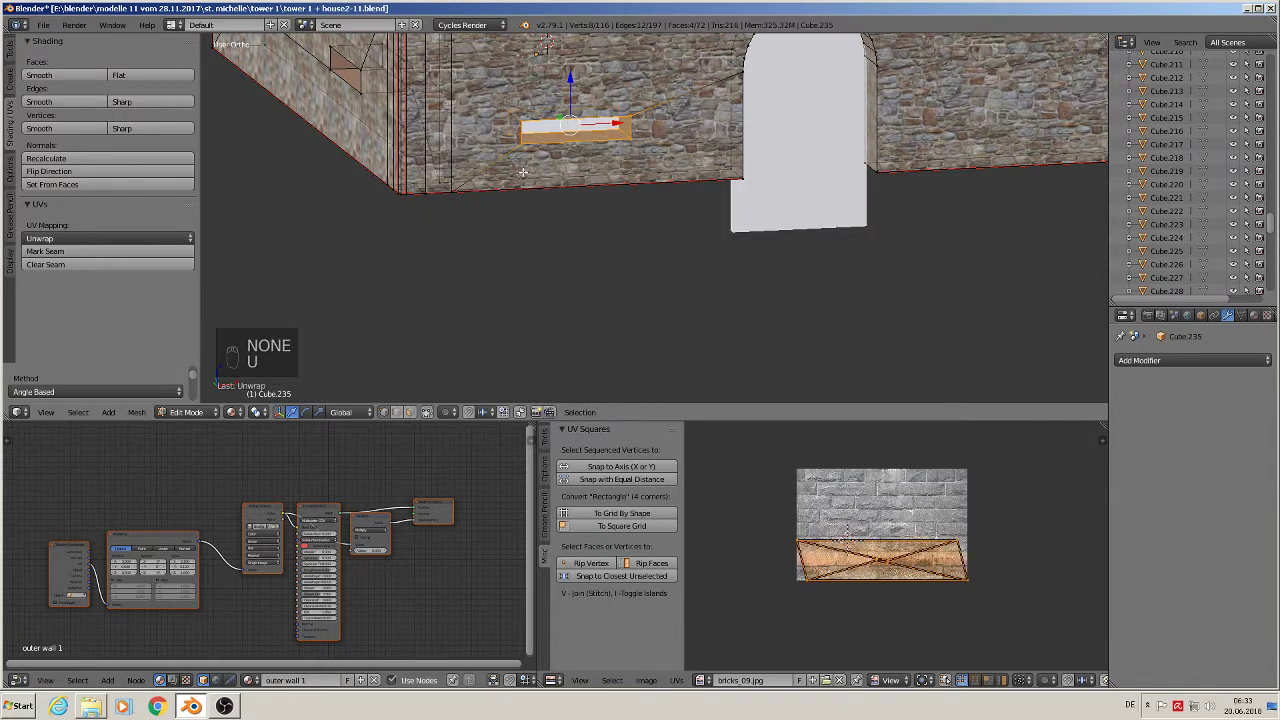
{"action": "key", "text": "Tab"}
{"action": "middle_click_drag", "start_coordinate": [545, 155], "coordinate": [592, 183]}
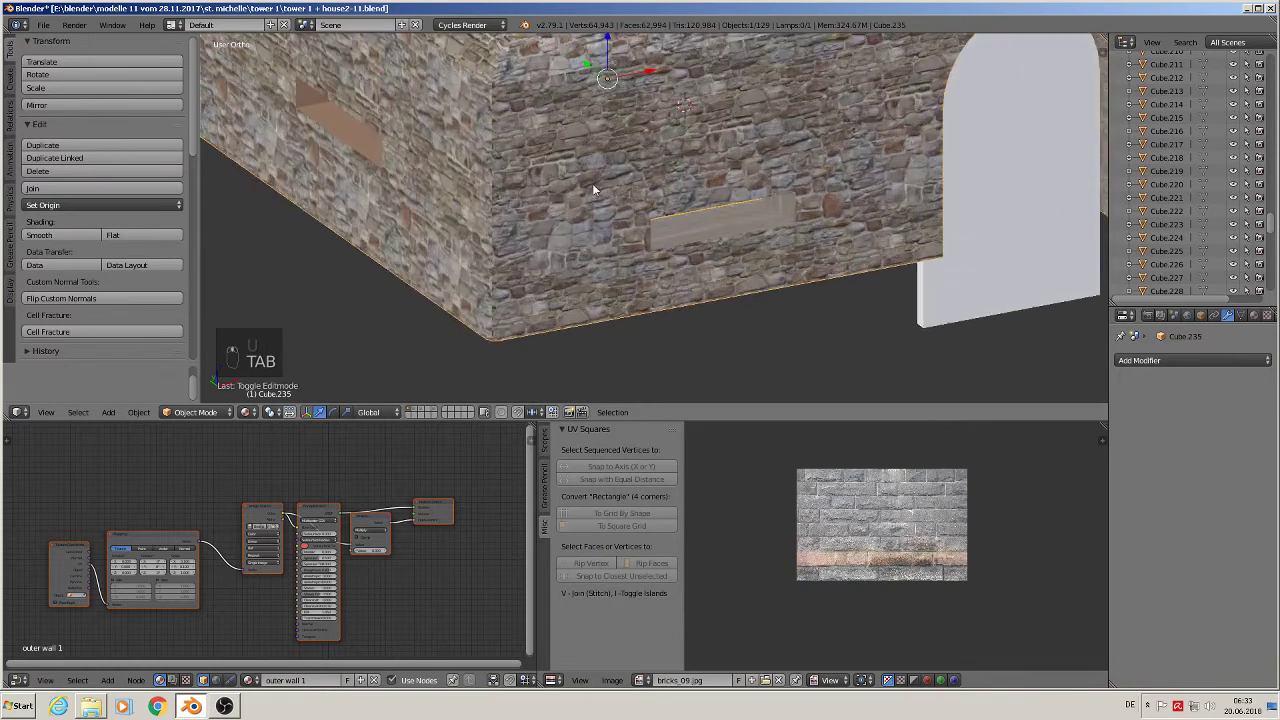
{"action": "key", "text": "Tab"}
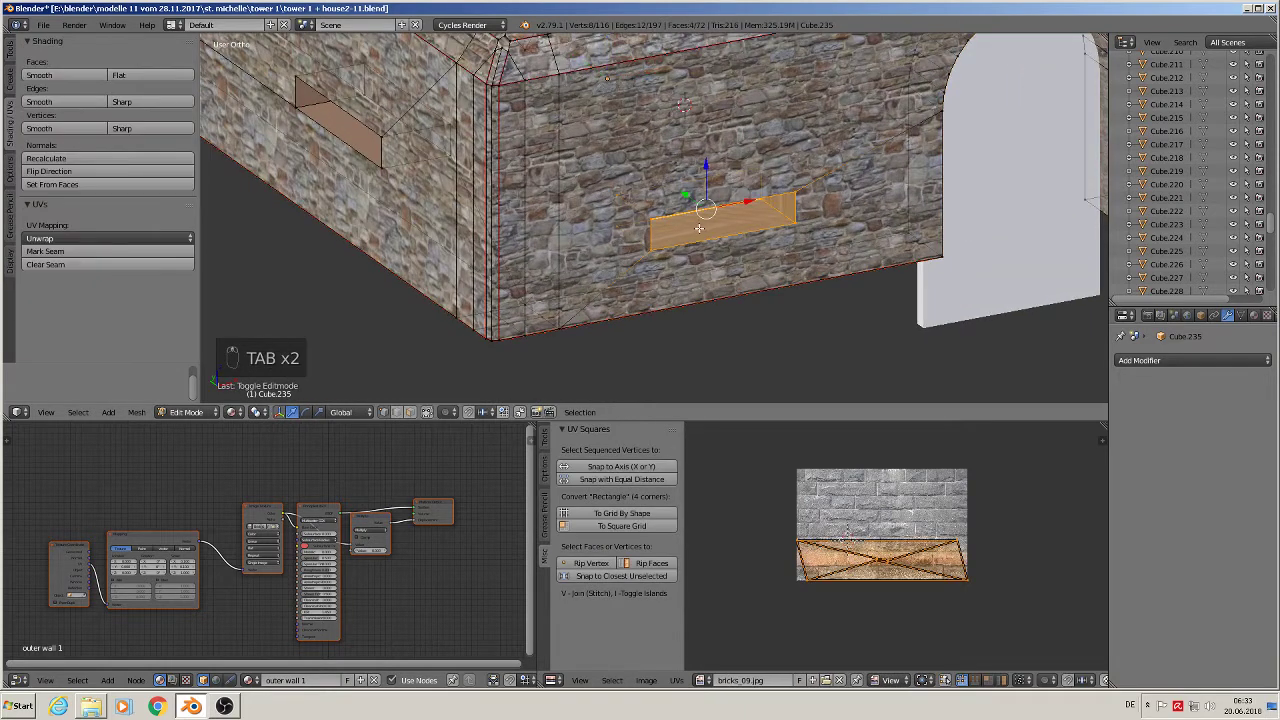
Unwrap the inner faces of the side-wall slit nearest the corner
{"action": "left_click", "coordinate": [1255, 316]}
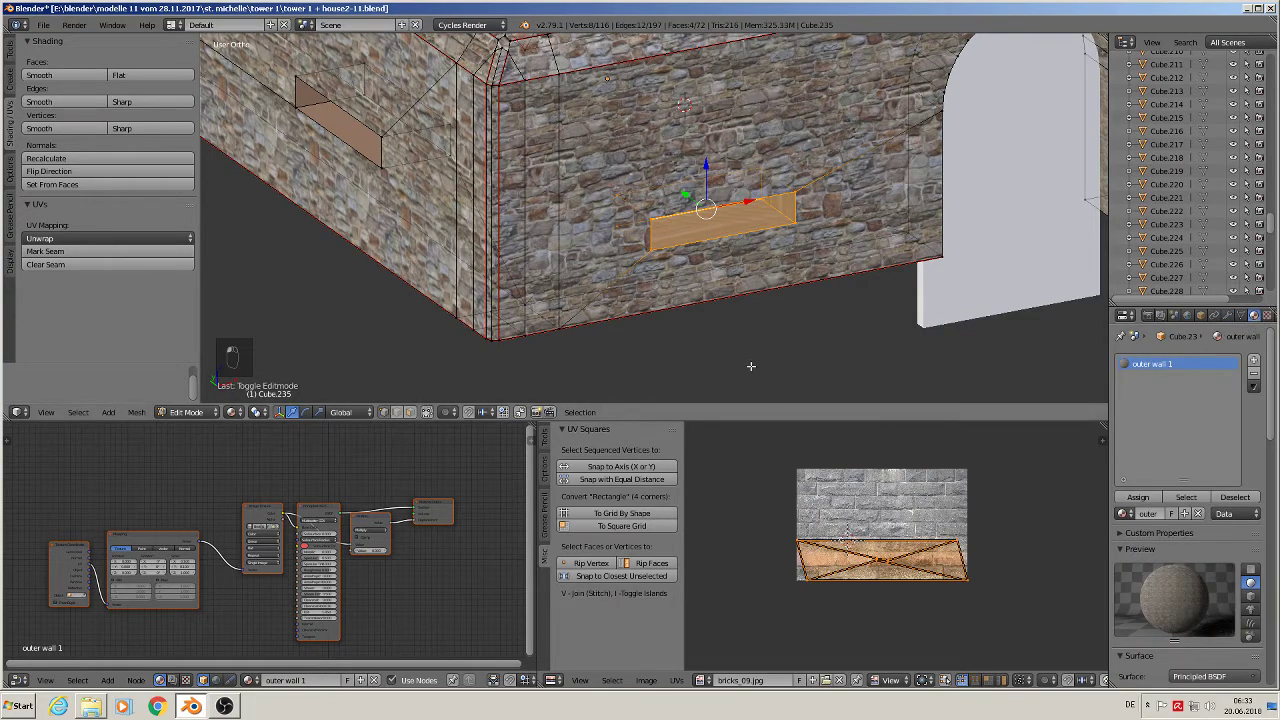
{"action": "key", "text": "a"}
{"action": "middle_click_drag", "start_coordinate": [759, 372], "coordinate": [678, 238]}
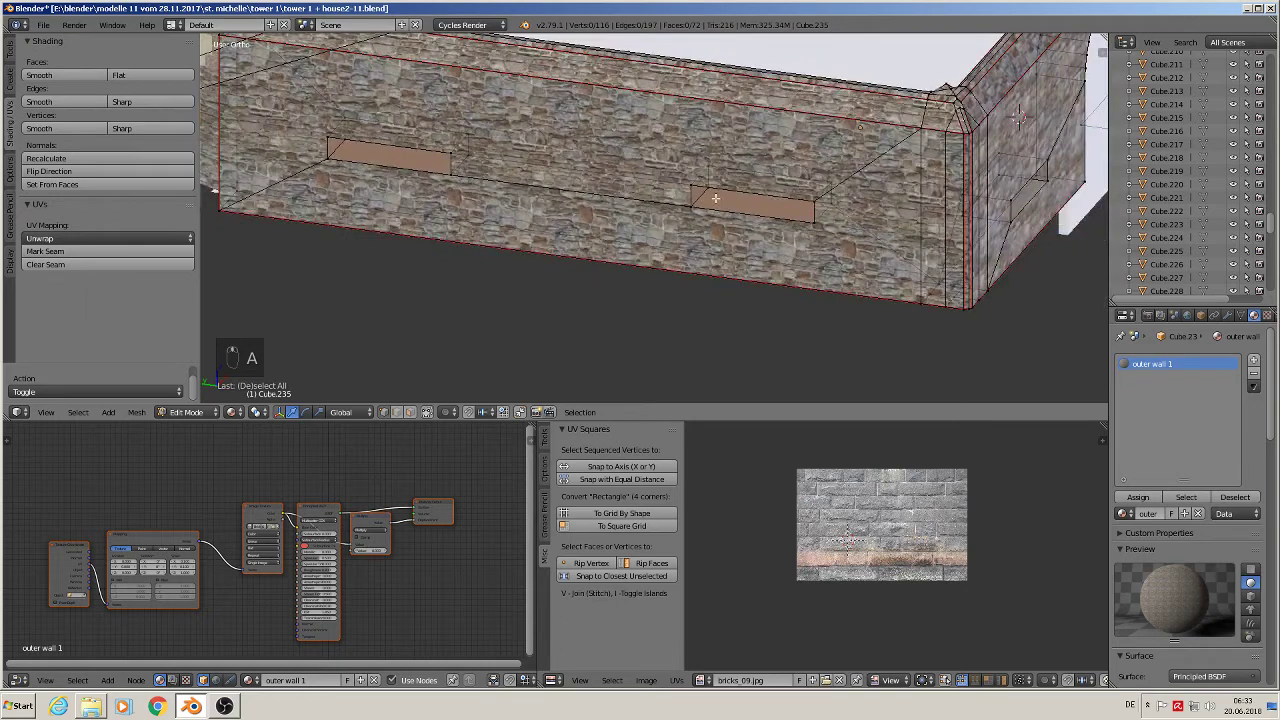
{"action": "key", "text": "a"}
{"action": "key", "text": "a"}
{"action": "key", "text": "a"}
{"action": "key", "text": "c"}
{"action": "left_click", "coordinate": [749, 178]}
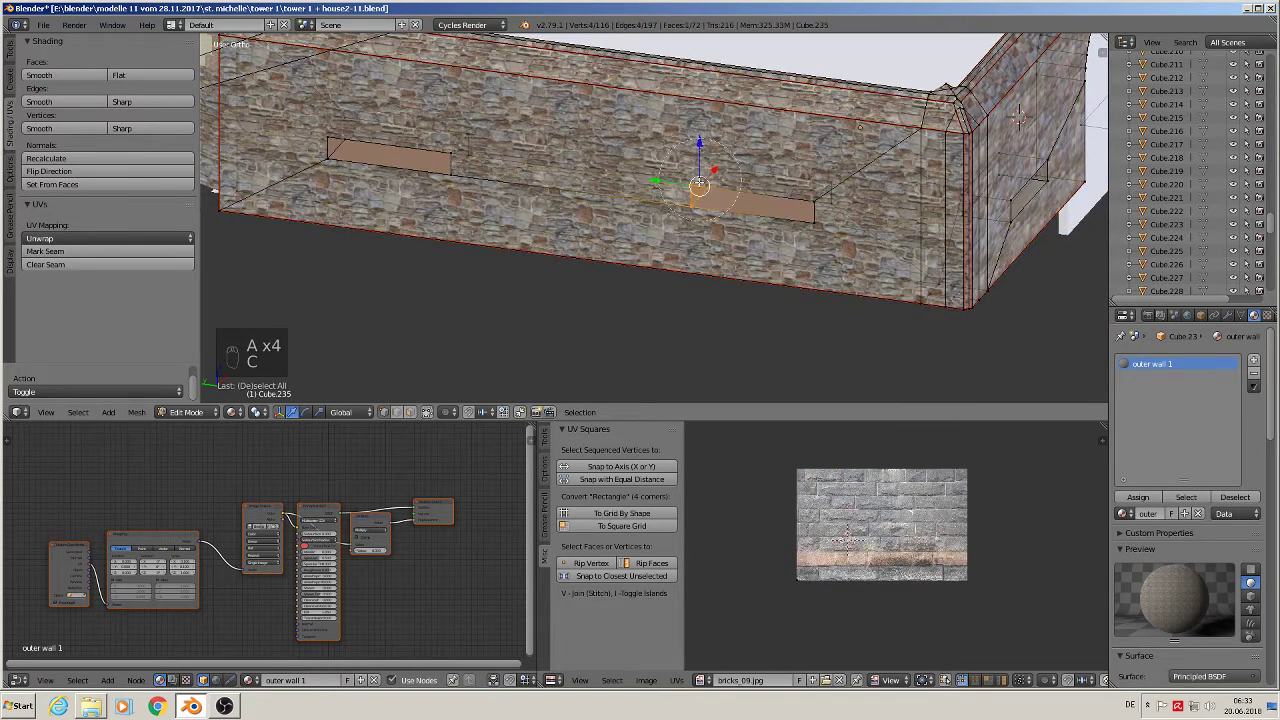
{"action": "right_click", "coordinate": [809, 192]}
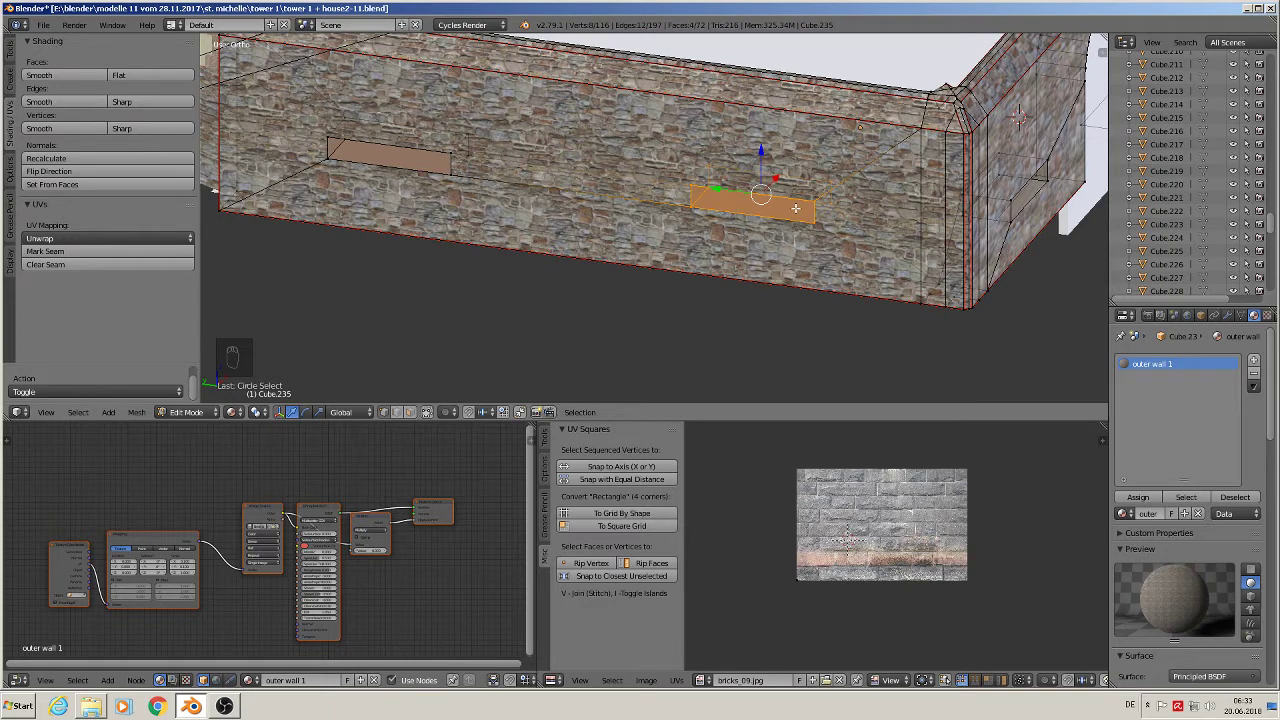
{"action": "key", "text": "u"}
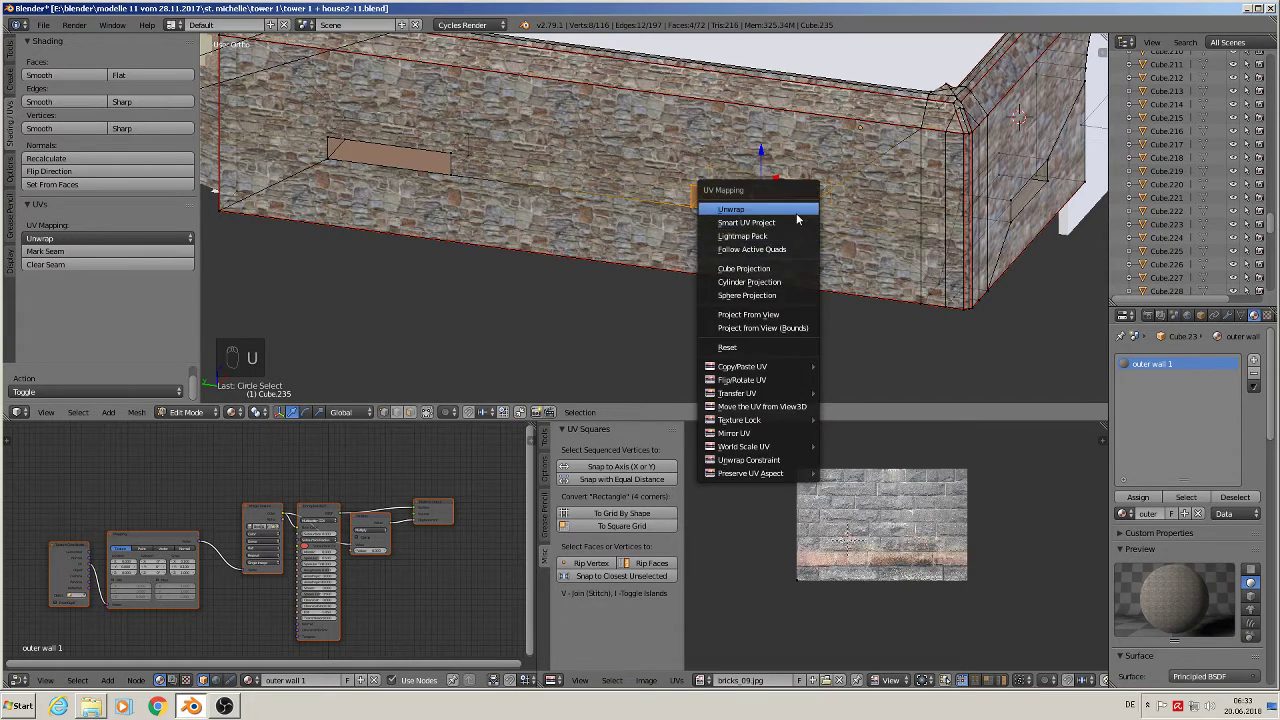
{"action": "left_click", "coordinate": [760, 209]}
{"action": "key", "text": "q"}
{"action": "key", "text": "a"}
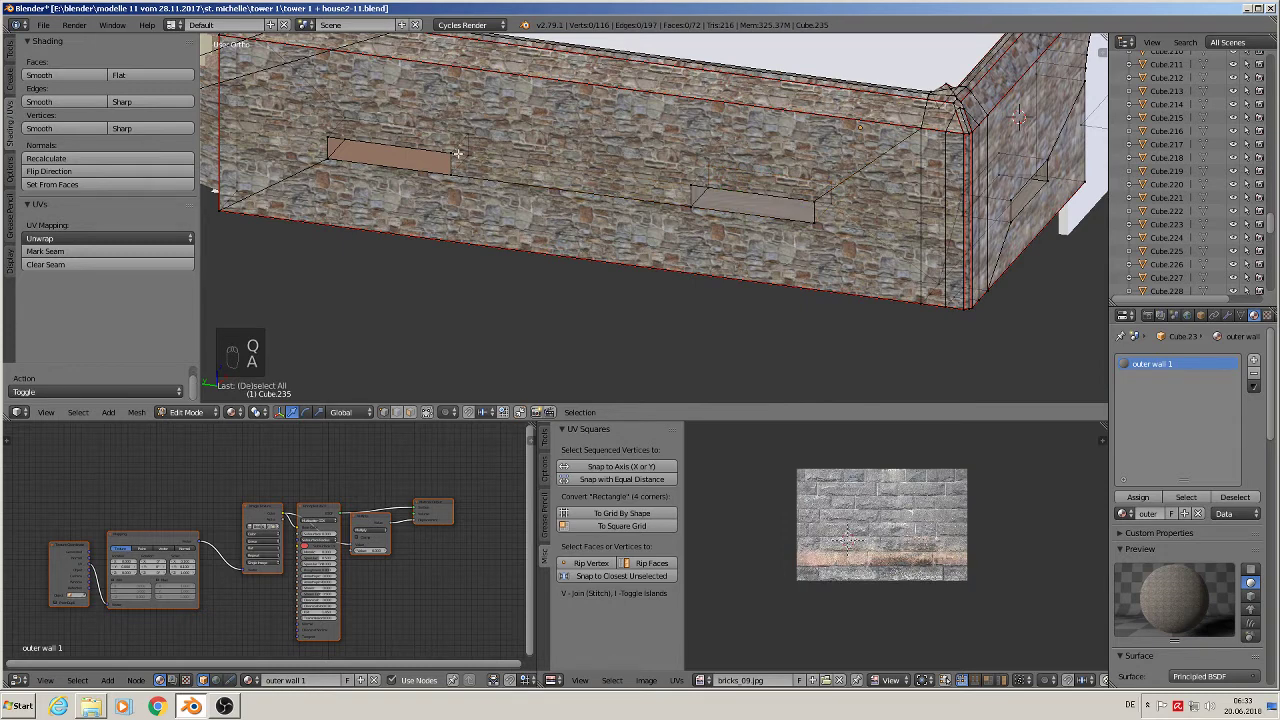
Select the inner faces of the side-wall slit farther from the corner and unwrap them
{"action": "key", "text": "c"}
{"action": "left_click_drag", "start_coordinate": [449, 139], "coordinate": [340, 132]}
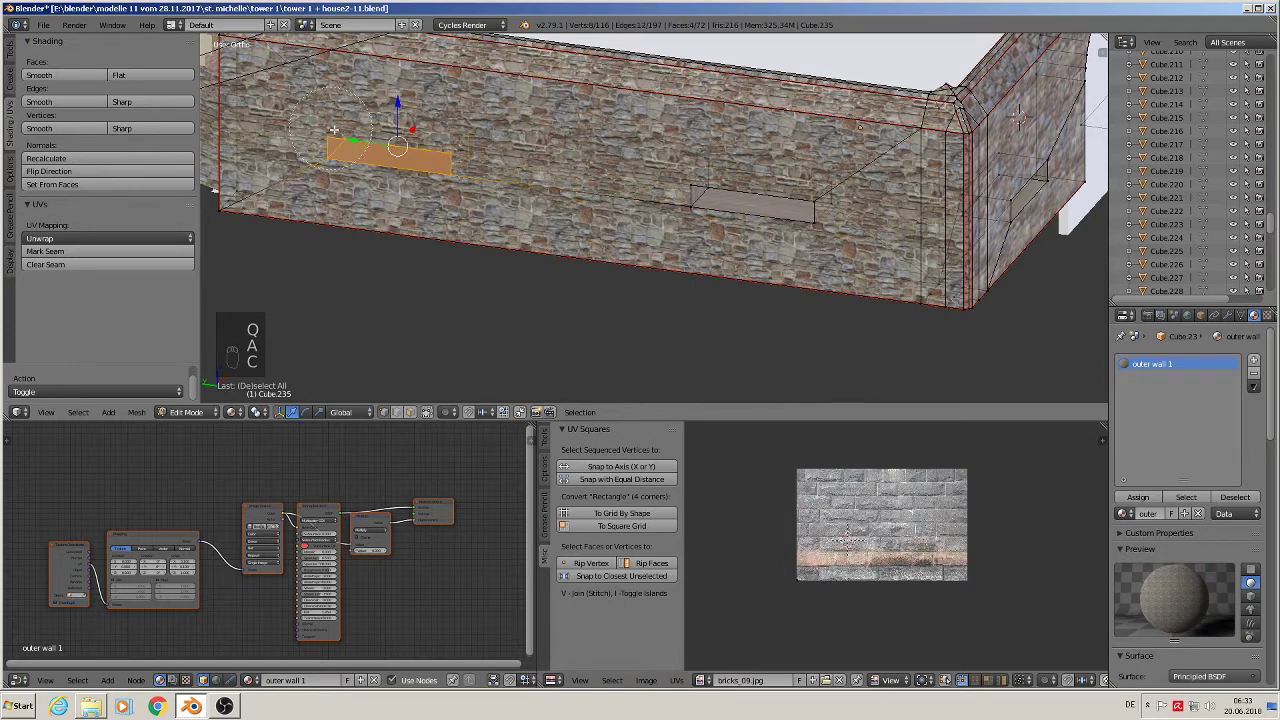
{"action": "key", "text": "u"}
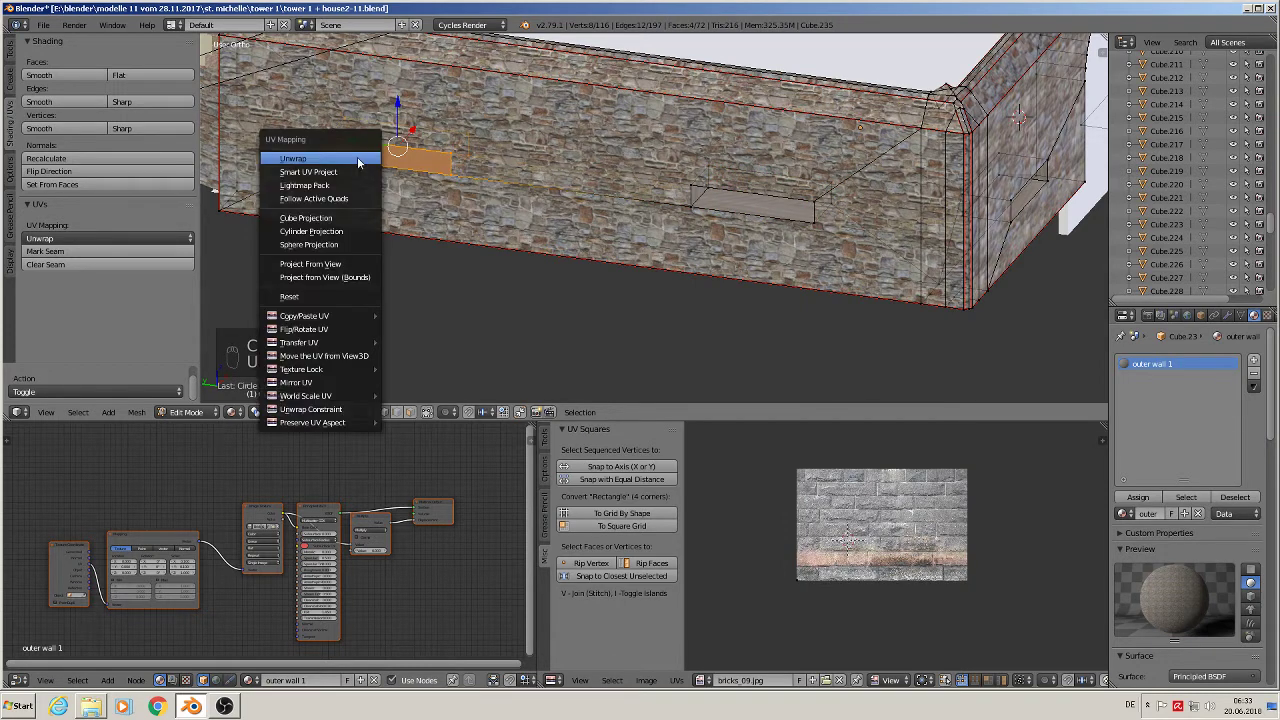
{"action": "left_click", "coordinate": [357, 157]}
{"action": "key", "text": "a"}
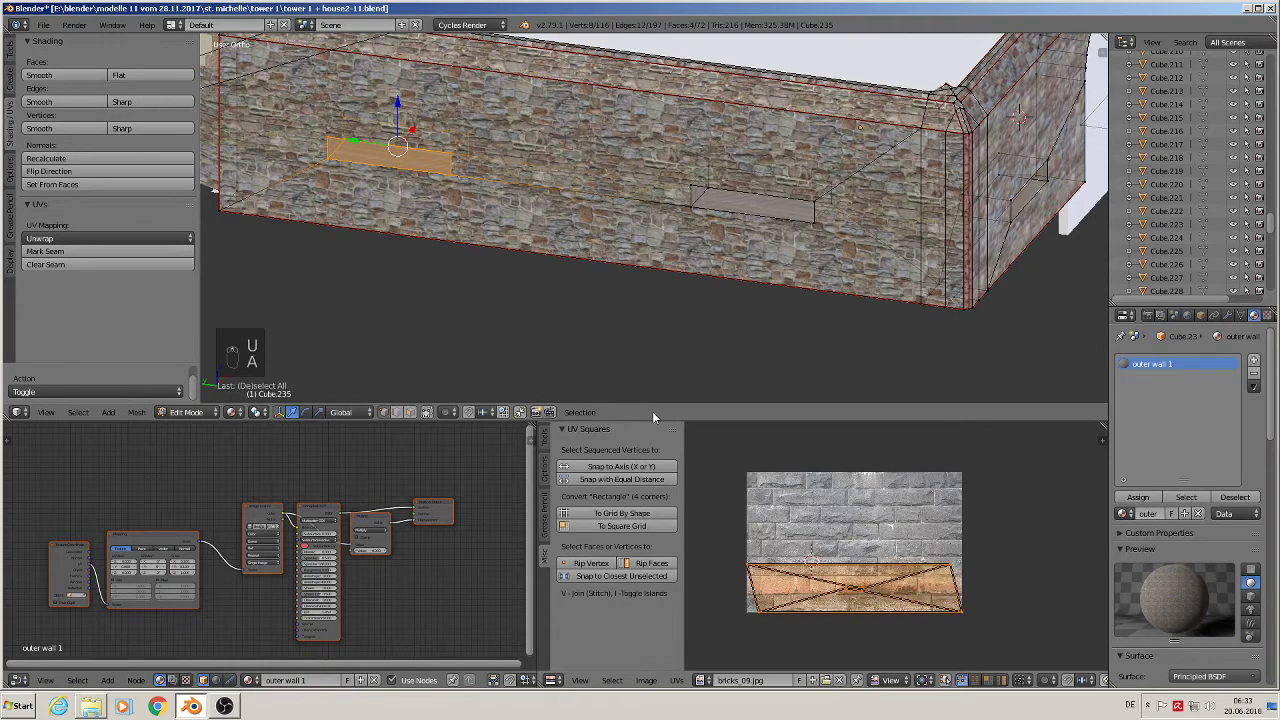
Remap the selected inner faces of the farther side-wall slit with Cube Projection and scale their UVs down slightly
{"action": "scroll", "coordinate": [525, 273], "scroll_direction": "up", "scroll_amount": 2}
{"action": "middle_click_drag", "start_coordinate": [416, 144], "coordinate": [621, 232], "text": "shift"}
{"action": "scroll", "coordinate": [682, 281], "scroll_direction": "up", "scroll_amount": 4}
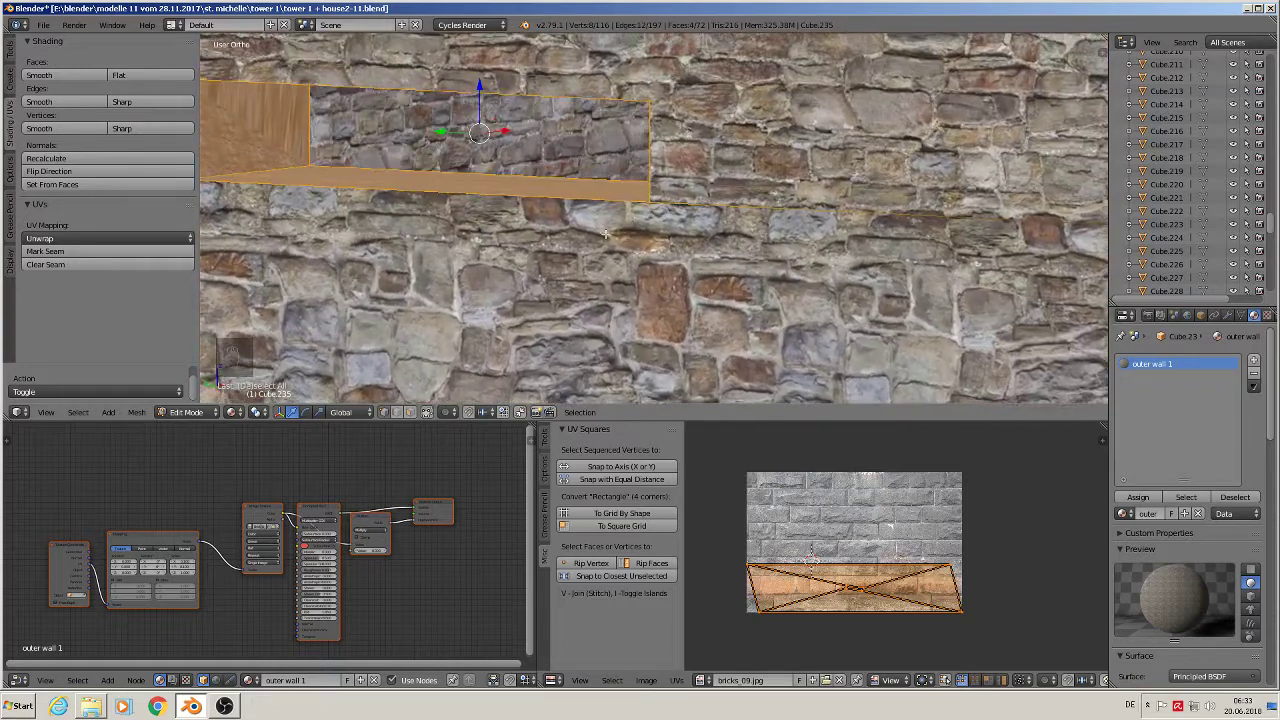
{"action": "key", "text": "u"}
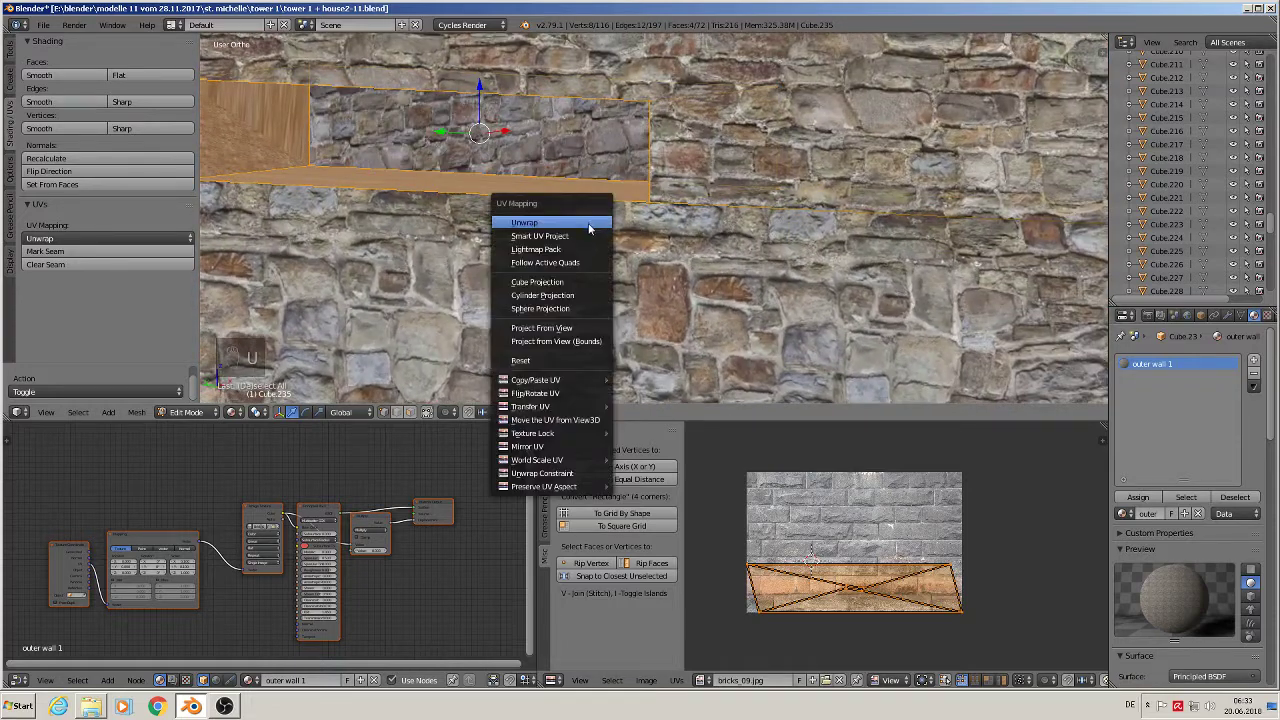
{"action": "left_click", "coordinate": [591, 282]}
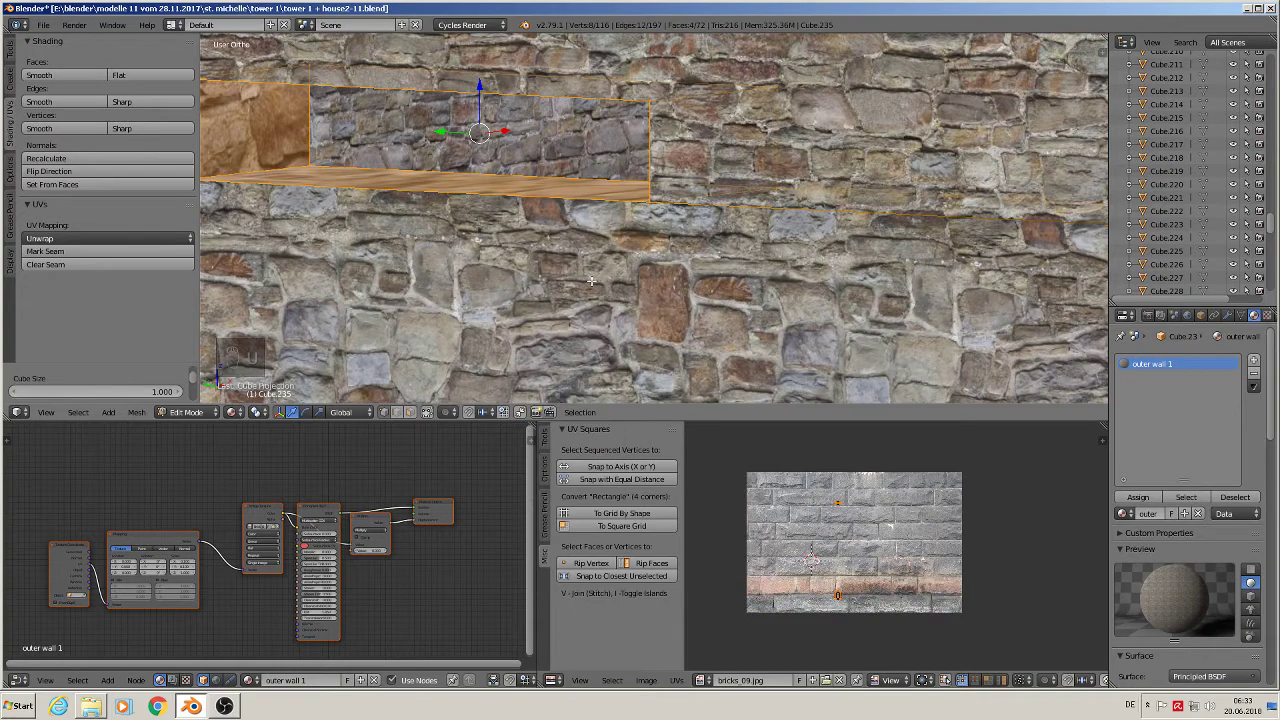
{"action": "scroll", "coordinate": [591, 281], "scroll_direction": "down", "scroll_amount": 1}
{"action": "middle_click_drag", "start_coordinate": [586, 280], "coordinate": [795, 425]}
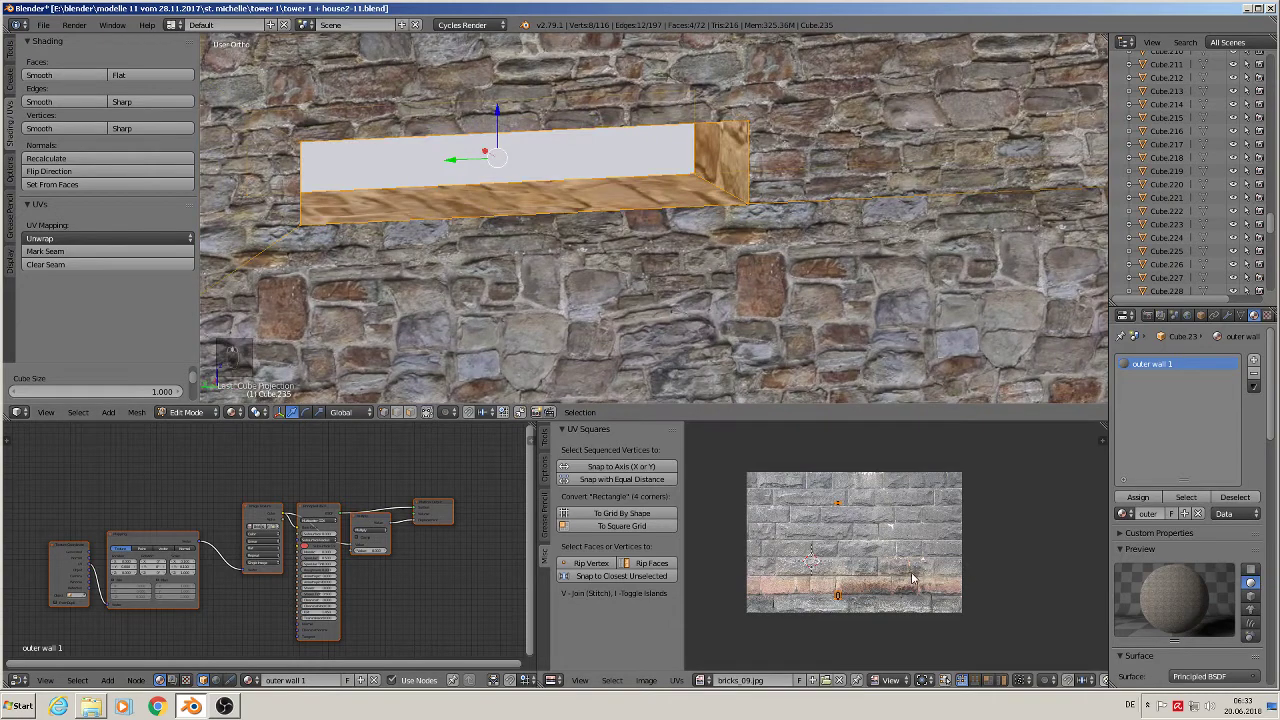
{"action": "key", "text": "s"}
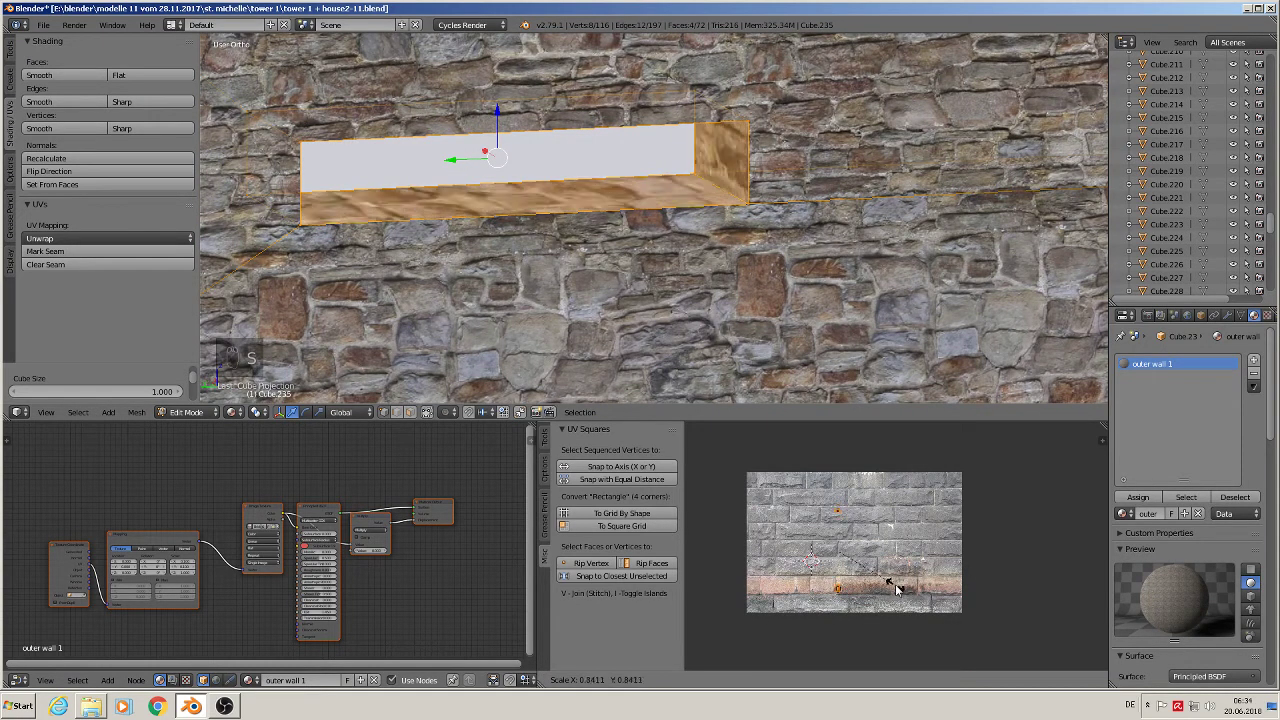
{"action": "left_click", "coordinate": [885, 592]}
{"action": "key", "text": "a"}
Remap the inner faces of the side-wall slit nearest the corner with Cube Projection
{"action": "scroll", "coordinate": [760, 330], "scroll_direction": "down", "scroll_amount": 3}
{"action": "middle_click_drag", "start_coordinate": [760, 330], "coordinate": [786, 191]}
{"action": "right_click", "coordinate": [810, 215], "text": "alt"}
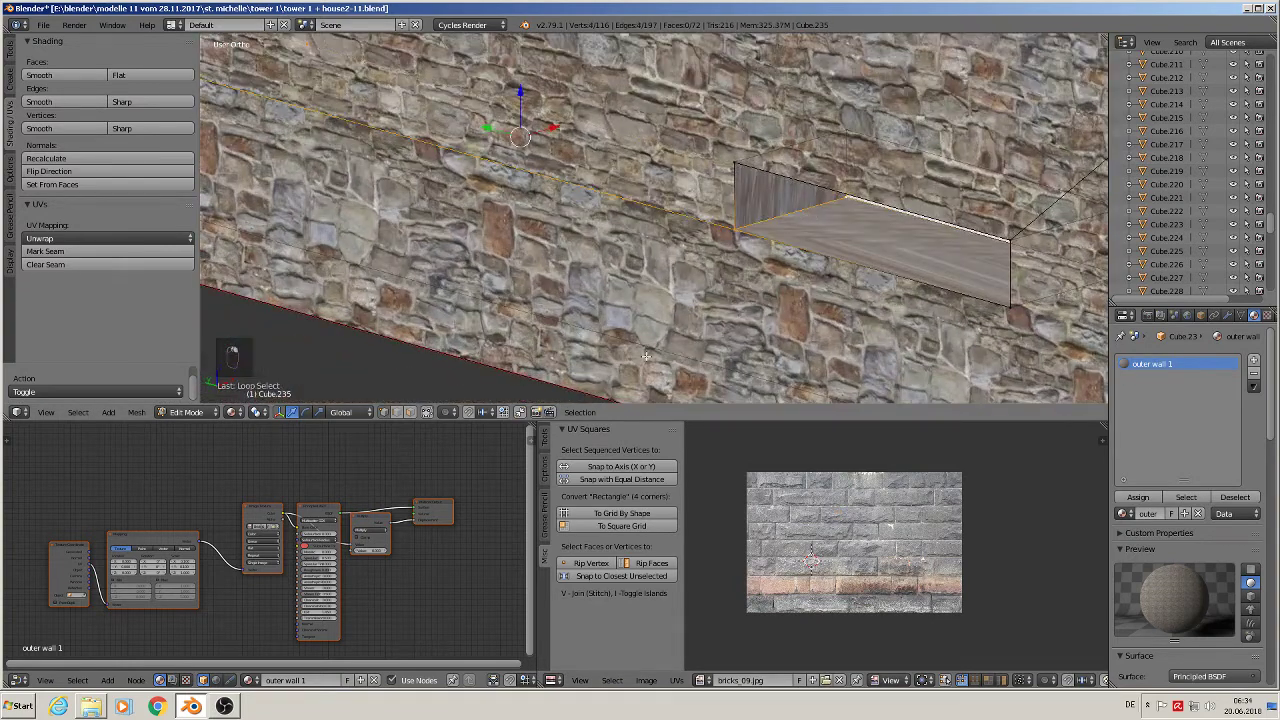
{"action": "right_click", "coordinate": [801, 211], "text": "alt"}
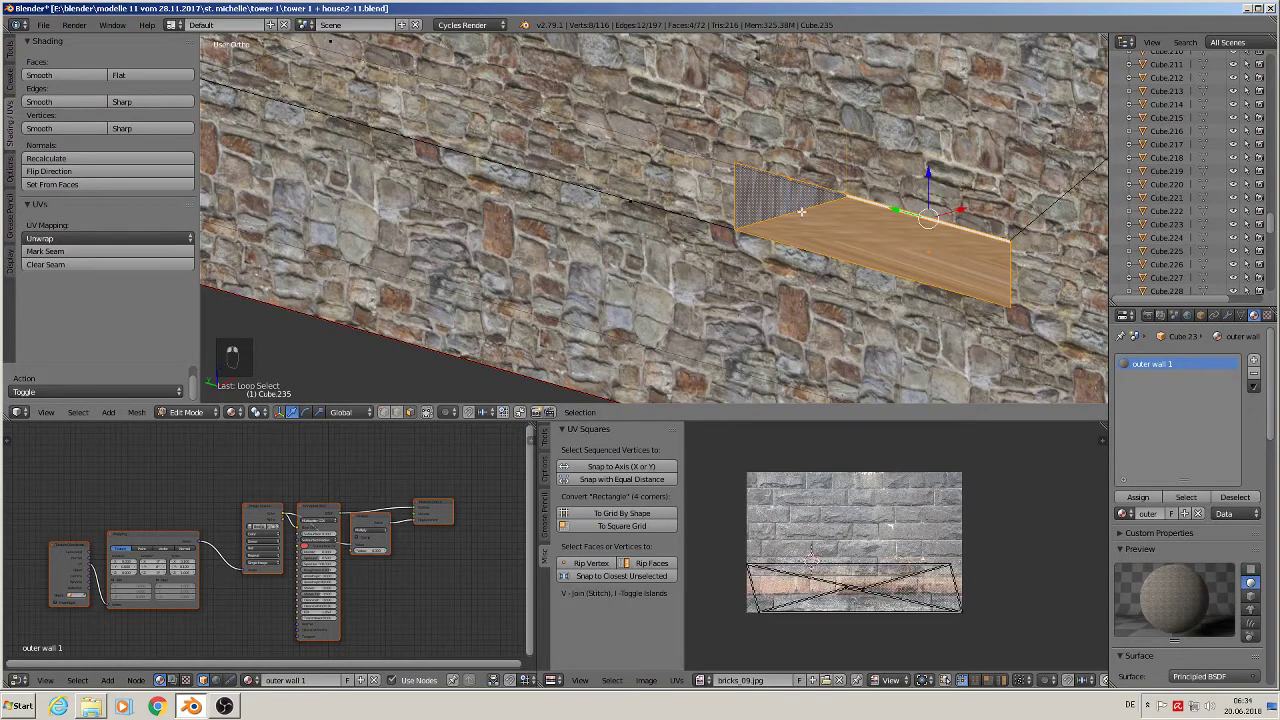
{"action": "key", "text": "u"}
{"action": "left_click", "coordinate": [817, 282]}
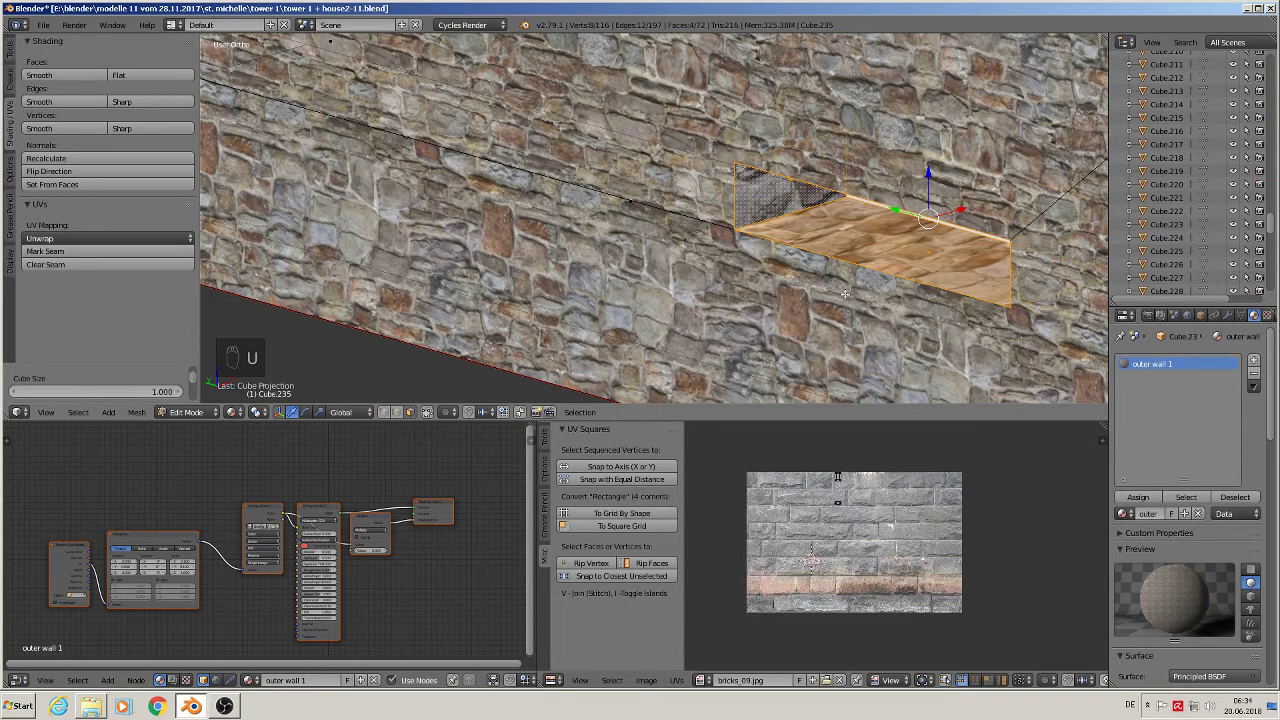
{"action": "scroll", "coordinate": [842, 293], "scroll_direction": "down", "scroll_amount": 2}
{"action": "key", "text": "a"}
Remap the front-wall slit's inner faces with Cube Projection, leave mesh editing and deselect the outer wall
{"action": "scroll", "coordinate": [873, 310], "scroll_direction": "down", "scroll_amount": 2}
{"action": "middle_click_drag", "start_coordinate": [916, 312], "coordinate": [752, 313], "text": "shift"}
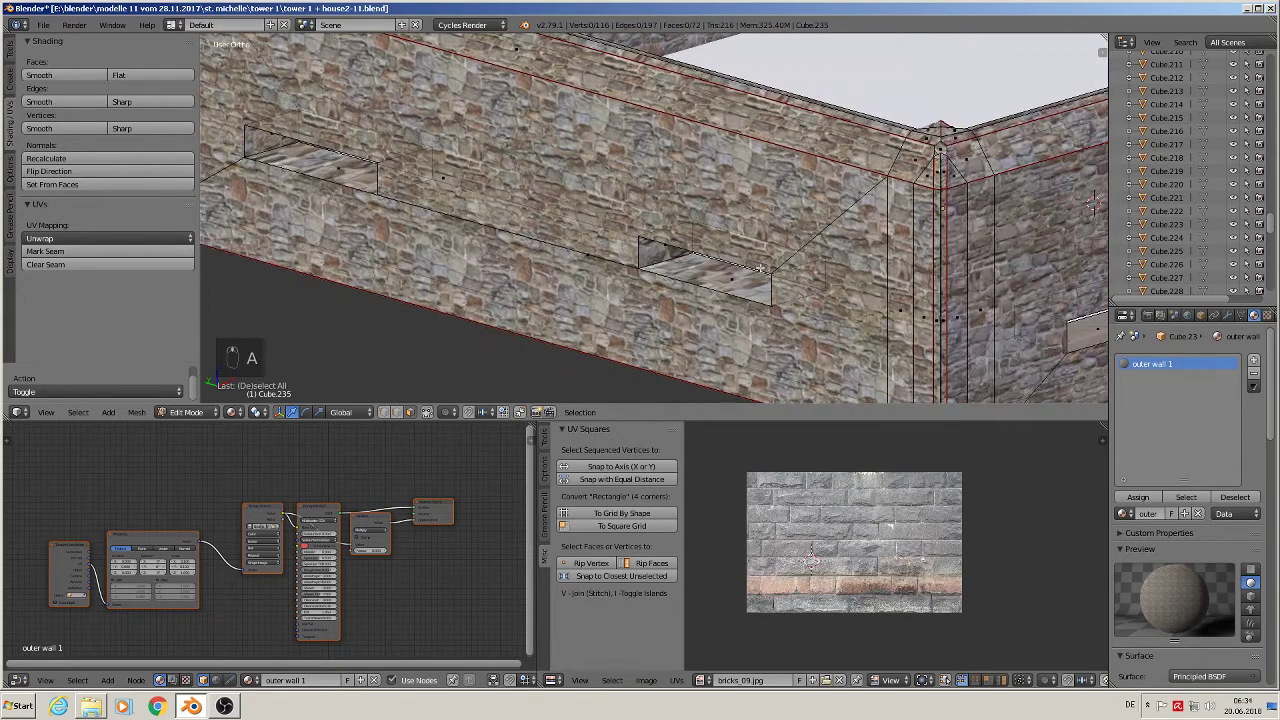
{"action": "middle_click_drag", "start_coordinate": [929, 339], "coordinate": [833, 269]}
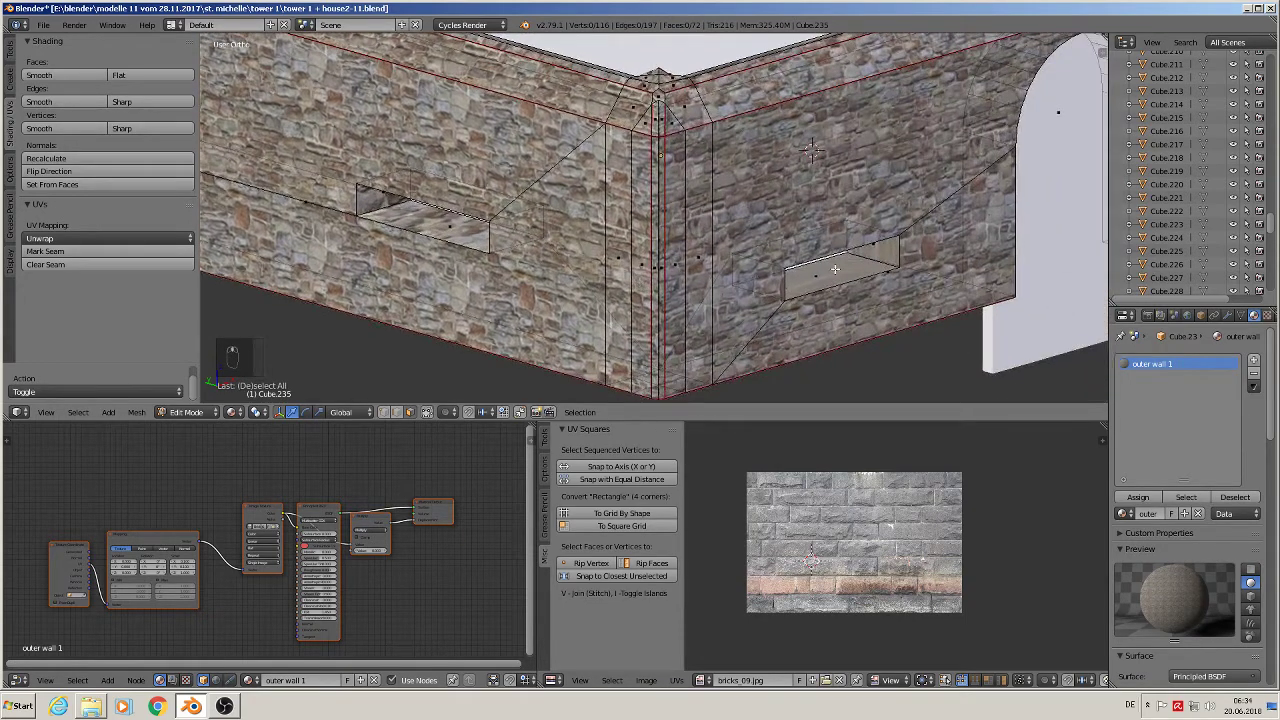
{"action": "right_click", "coordinate": [880, 262], "text": "alt"}
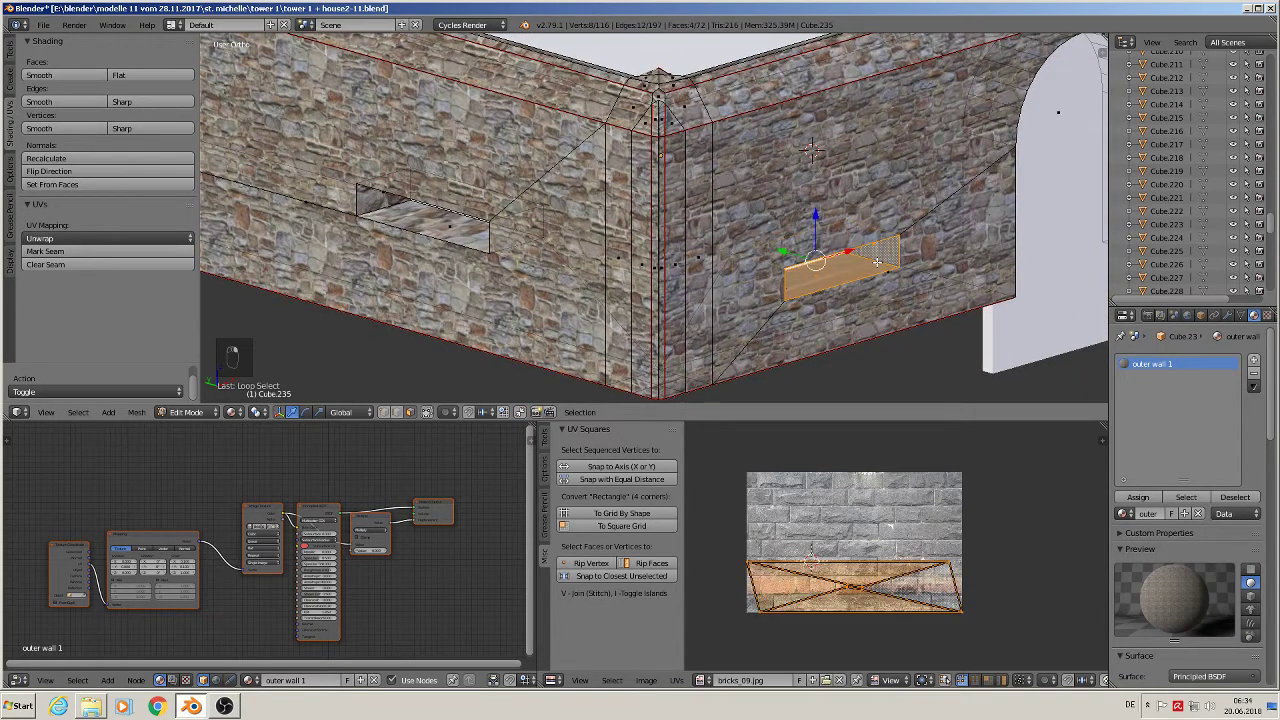
{"action": "key", "text": "u"}
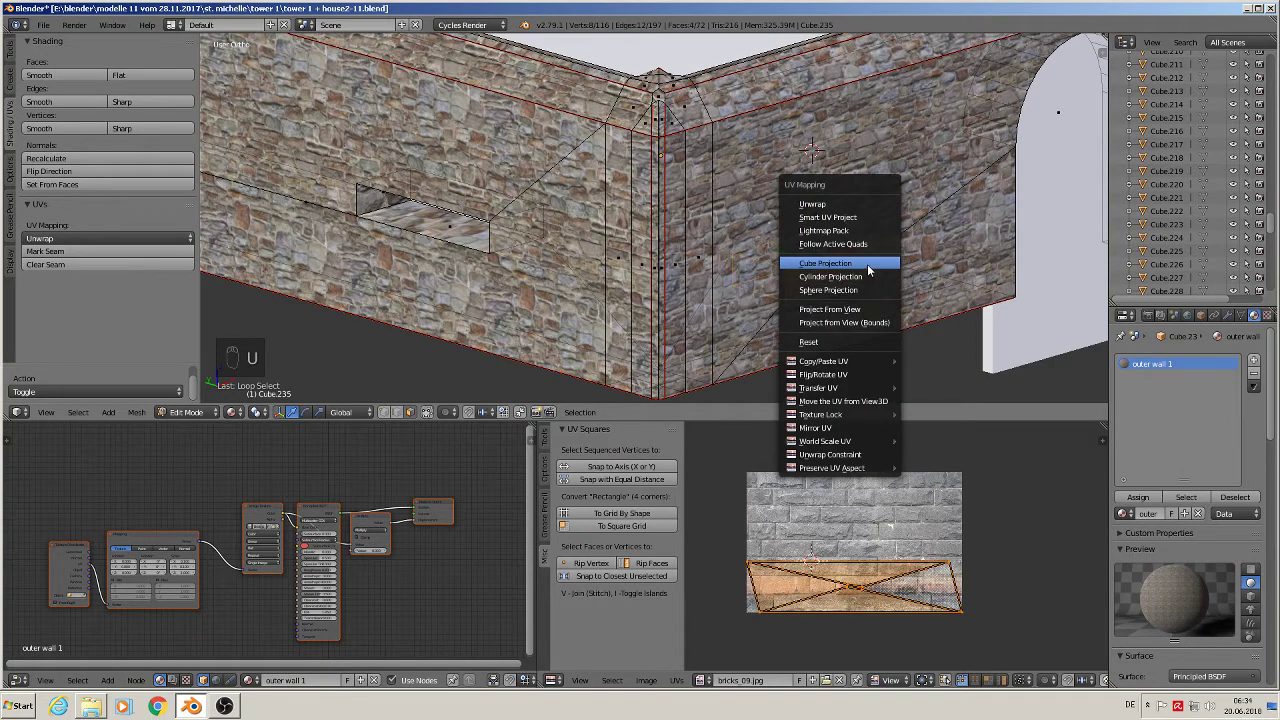
{"action": "left_click", "coordinate": [868, 264]}
{"action": "key", "text": "Tab"}
{"action": "scroll", "coordinate": [870, 300], "scroll_direction": "down", "scroll_amount": 4}
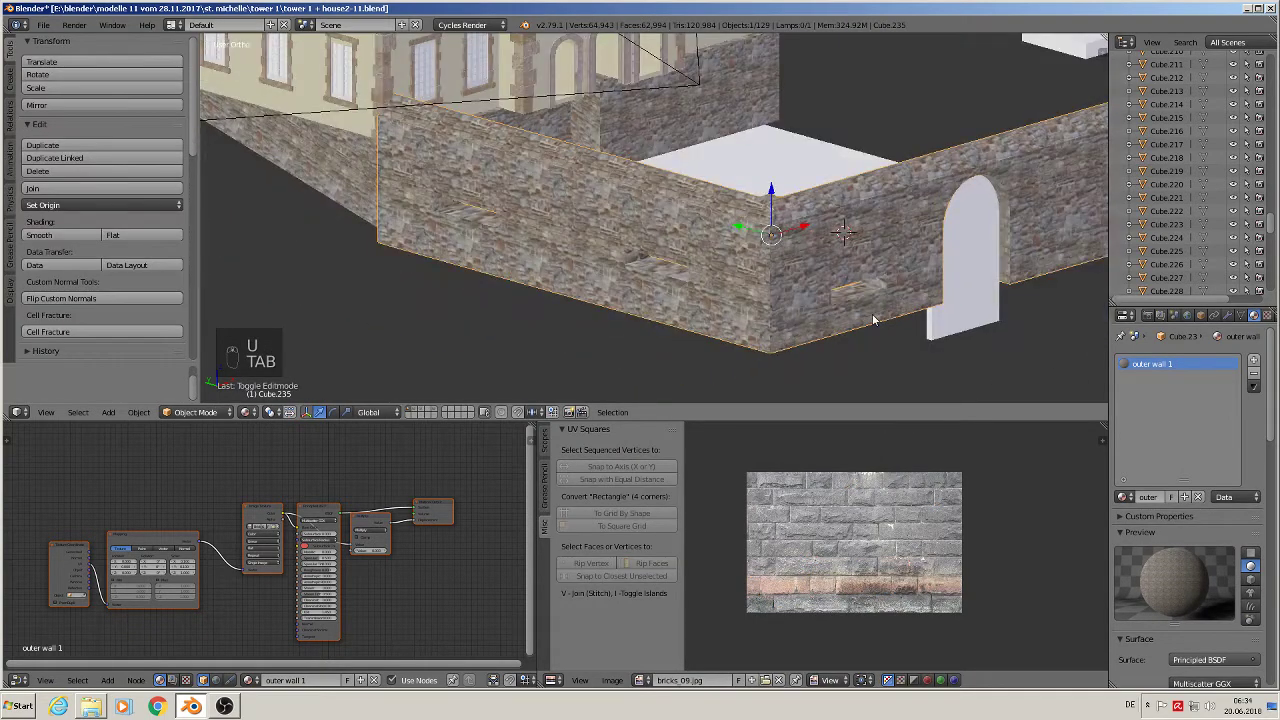
{"action": "key", "text": "a"}
{"action": "key", "text": "a"}
Raise the bottom vertices of the arched gateway panel Circle.009 to the base of the outer wall
{"action": "right_click", "coordinate": [970, 322]}
{"action": "key", "text": "Tab"}
{"action": "middle_click_drag", "start_coordinate": [971, 320], "coordinate": [947, 351]}
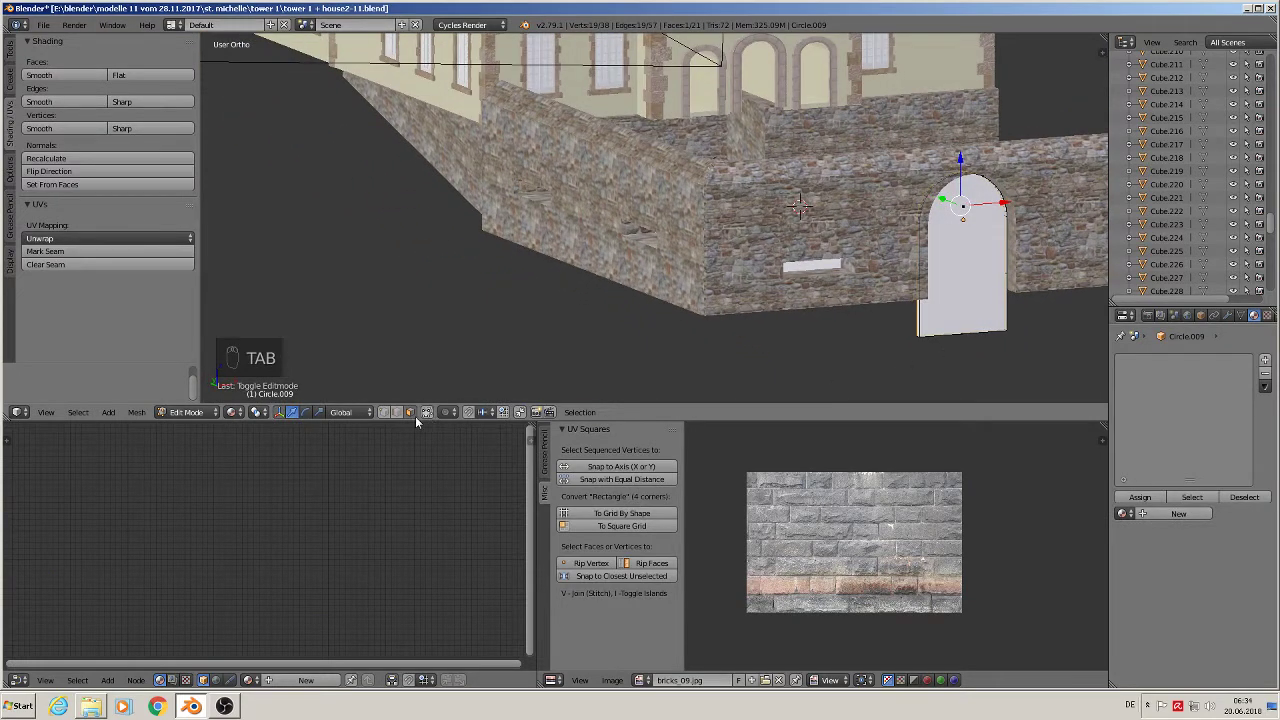
{"action": "key", "text": "a"}
{"action": "key", "text": "c"}
{"action": "left_click_drag", "start_coordinate": [917, 343], "coordinate": [1014, 343]}
{"action": "right_click", "coordinate": [961, 335]}
{"action": "left_click_drag", "start_coordinate": [961, 287], "coordinate": [963, 260]}
{"action": "middle_click_drag", "start_coordinate": [961, 323], "coordinate": [912, 313]}
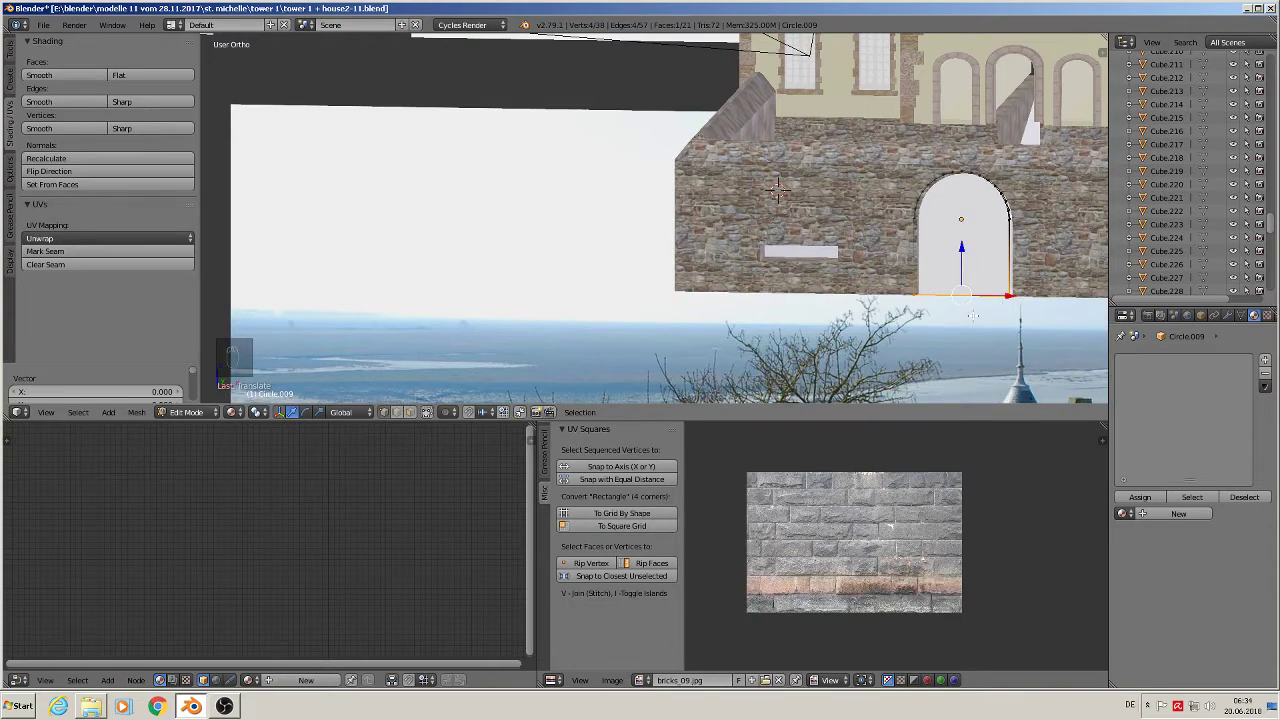
{"action": "key", "text": "Tab"}
Move the joined slit-cutting bars, Cube.236, to the second layer
{"action": "middle_click_drag", "start_coordinate": [913, 319], "coordinate": [720, 304]}
{"action": "right_click", "coordinate": [789, 199]}
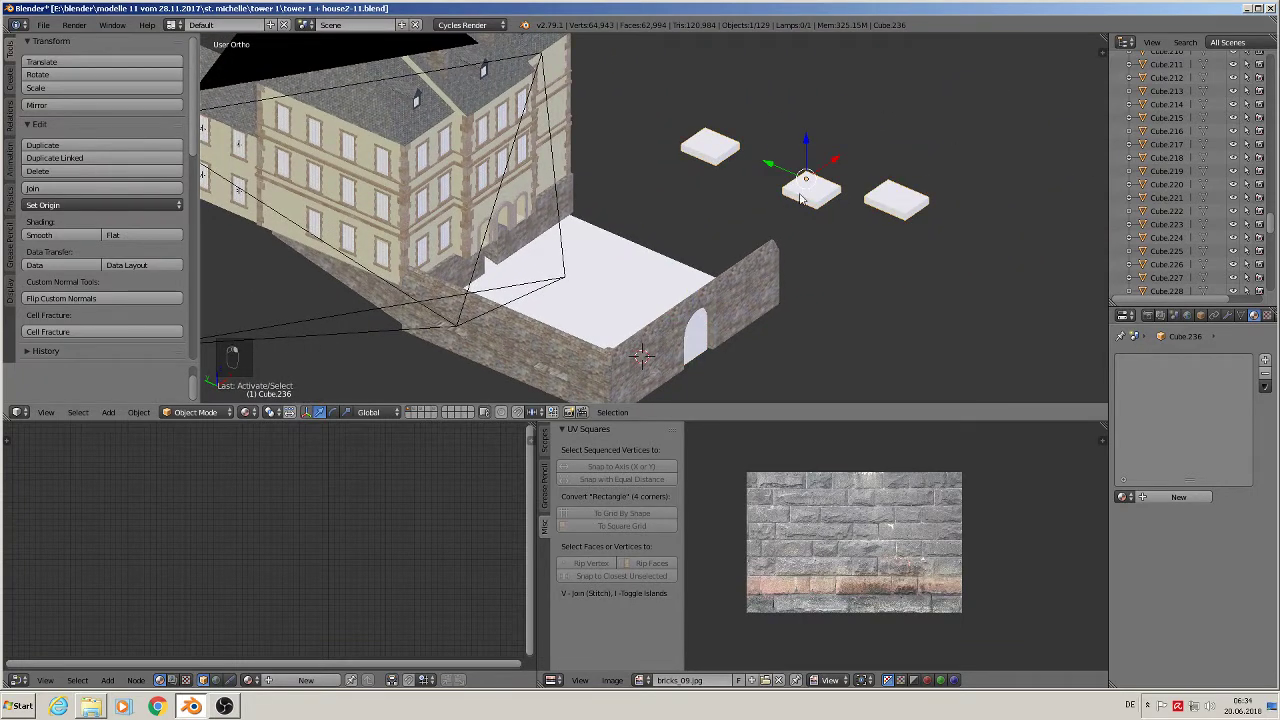
{"action": "key", "text": "m"}
{"action": "left_click", "coordinate": [928, 213]}
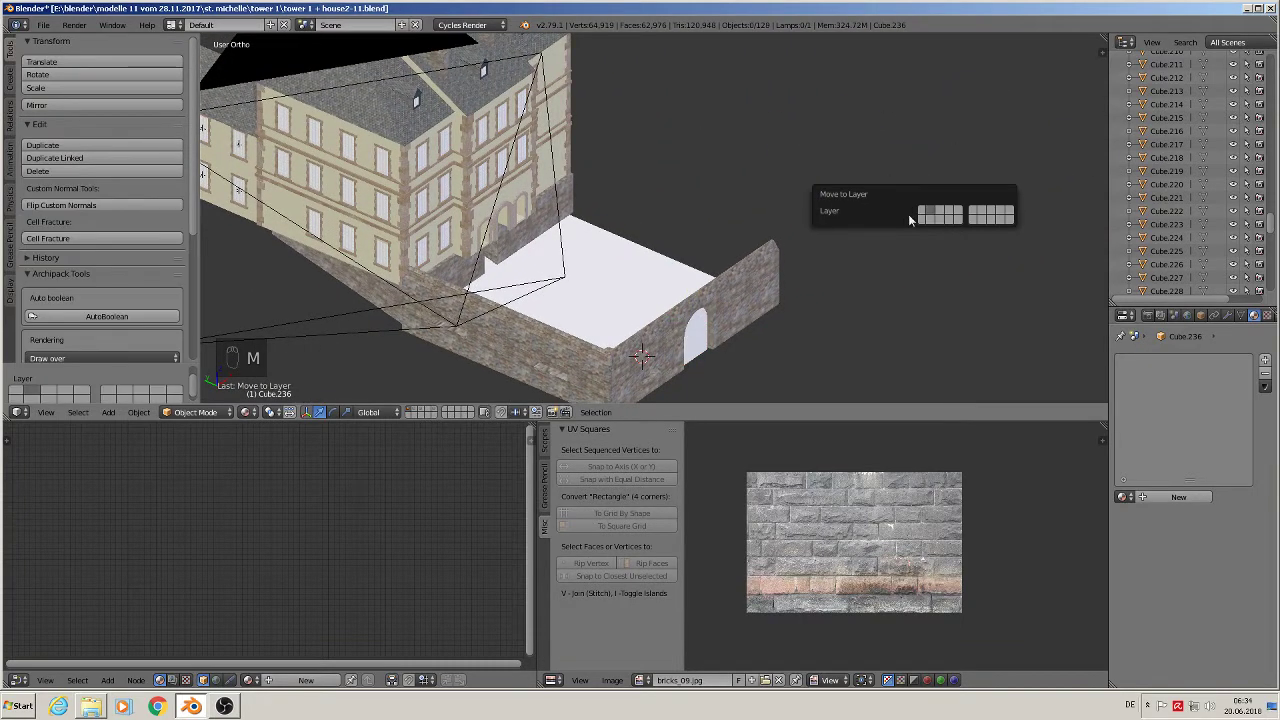
Save the blend file
{"action": "scroll", "coordinate": [700, 240], "scroll_direction": "down", "scroll_amount": 3}
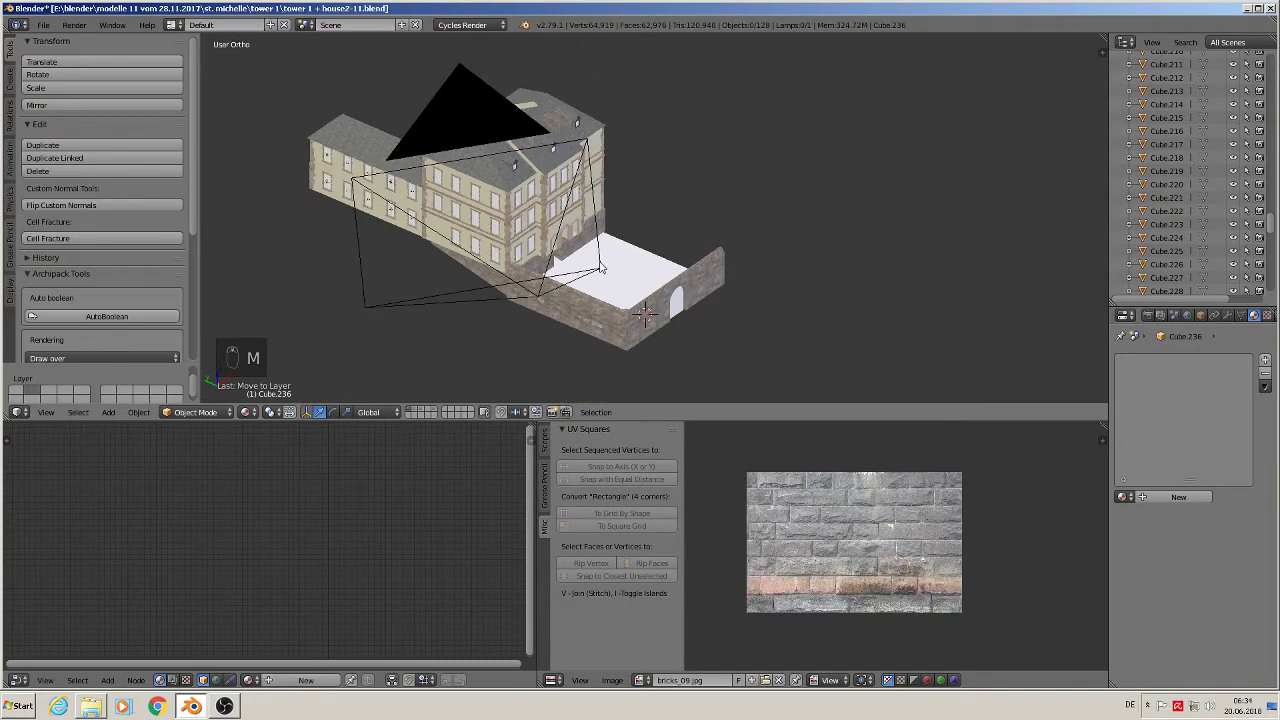
{"action": "left_click", "coordinate": [44, 25]}
{"action": "left_click", "coordinate": [83, 128]}
Examine the reference photo of the sea-facing wall, including its openings and the building at its far end
{"action": "middle_click_drag", "start_coordinate": [275, 210], "coordinate": [458, 172], "text": "shift"}
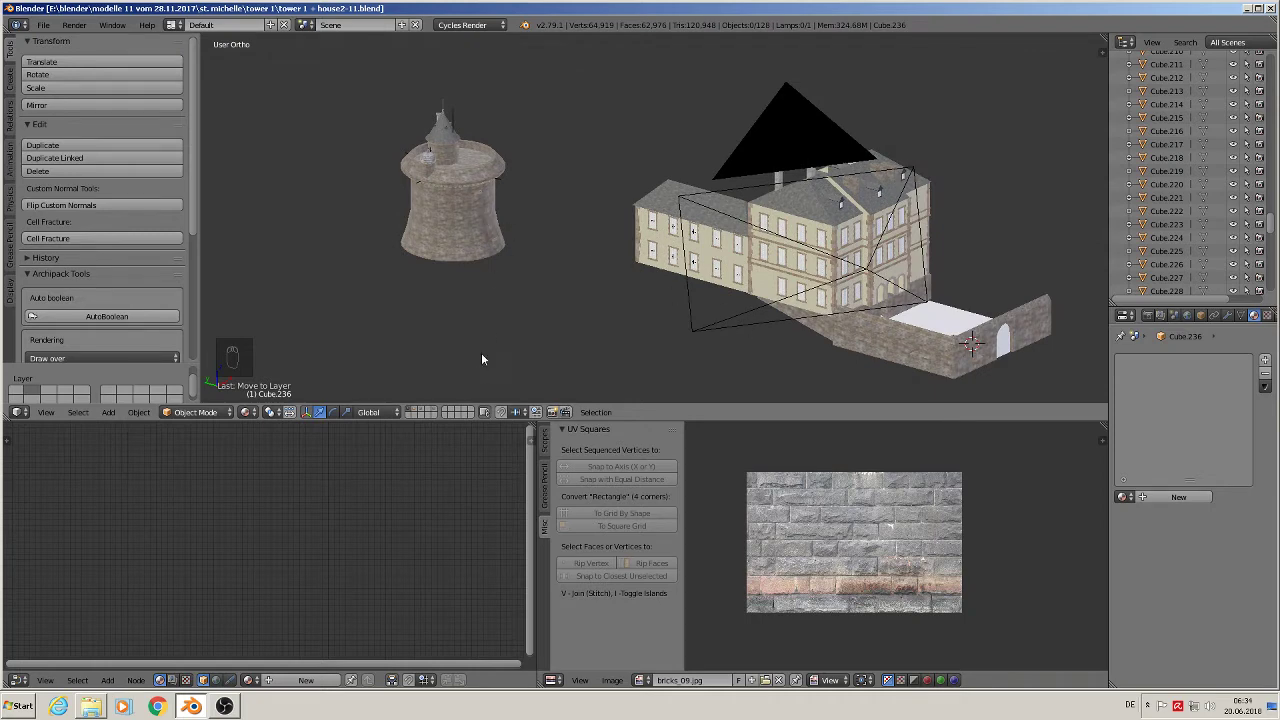
{"action": "scroll", "coordinate": [757, 234], "scroll_direction": "down", "scroll_amount": 5}
{"action": "key", "text": "KP_1"}
{"action": "scroll", "coordinate": [380, 163], "scroll_direction": "down", "scroll_amount": 2}
{"action": "middle_click_drag", "start_coordinate": [344, 102], "coordinate": [590, 280], "text": "shift"}
{"action": "scroll", "coordinate": [664, 220], "scroll_direction": "up", "scroll_amount": 7}
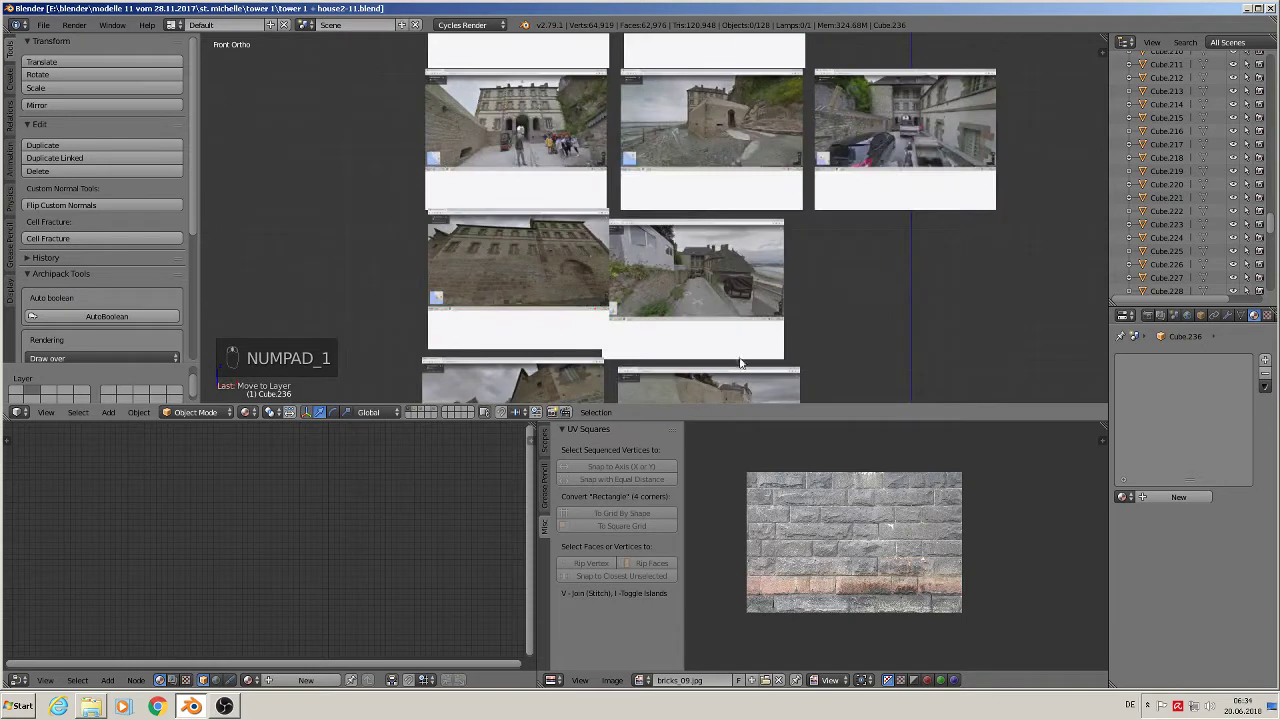
{"action": "middle_click_drag", "start_coordinate": [740, 358], "coordinate": [763, 167], "text": "shift"}
{"action": "scroll", "coordinate": [744, 192], "scroll_direction": "up", "scroll_amount": 6}
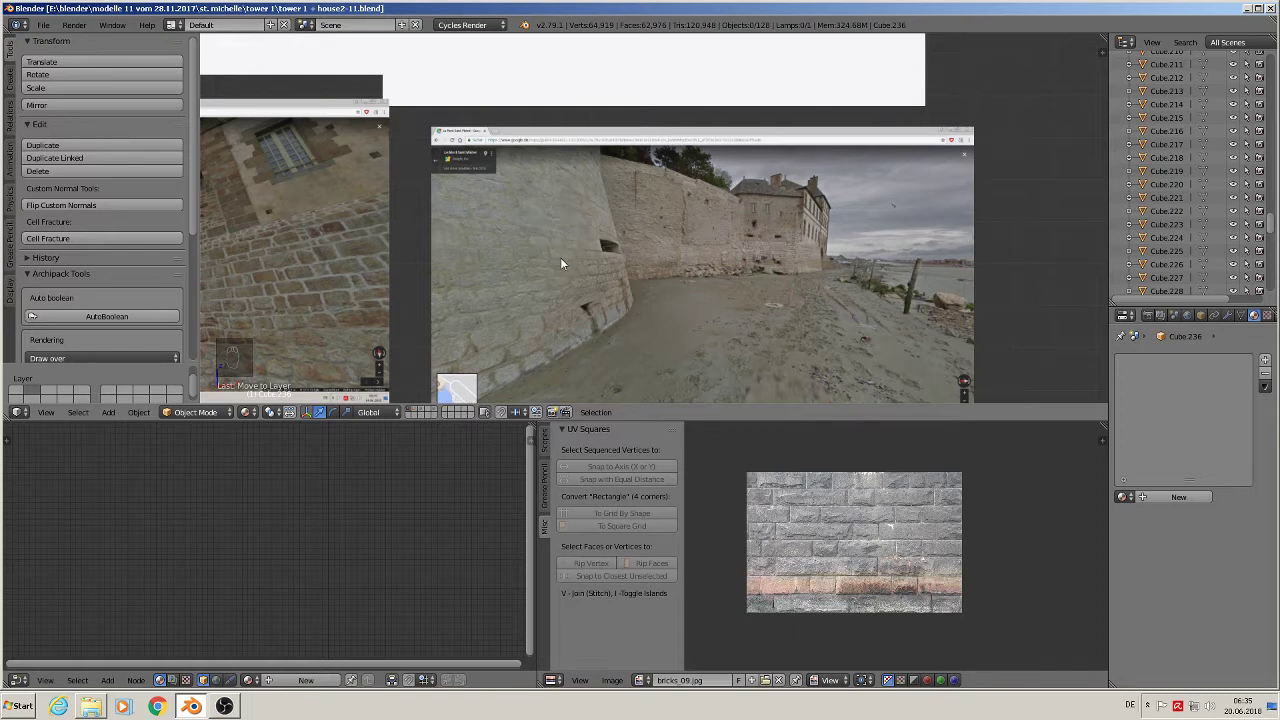
{"action": "scroll", "coordinate": [564, 262], "scroll_direction": "down", "scroll_amount": 3}
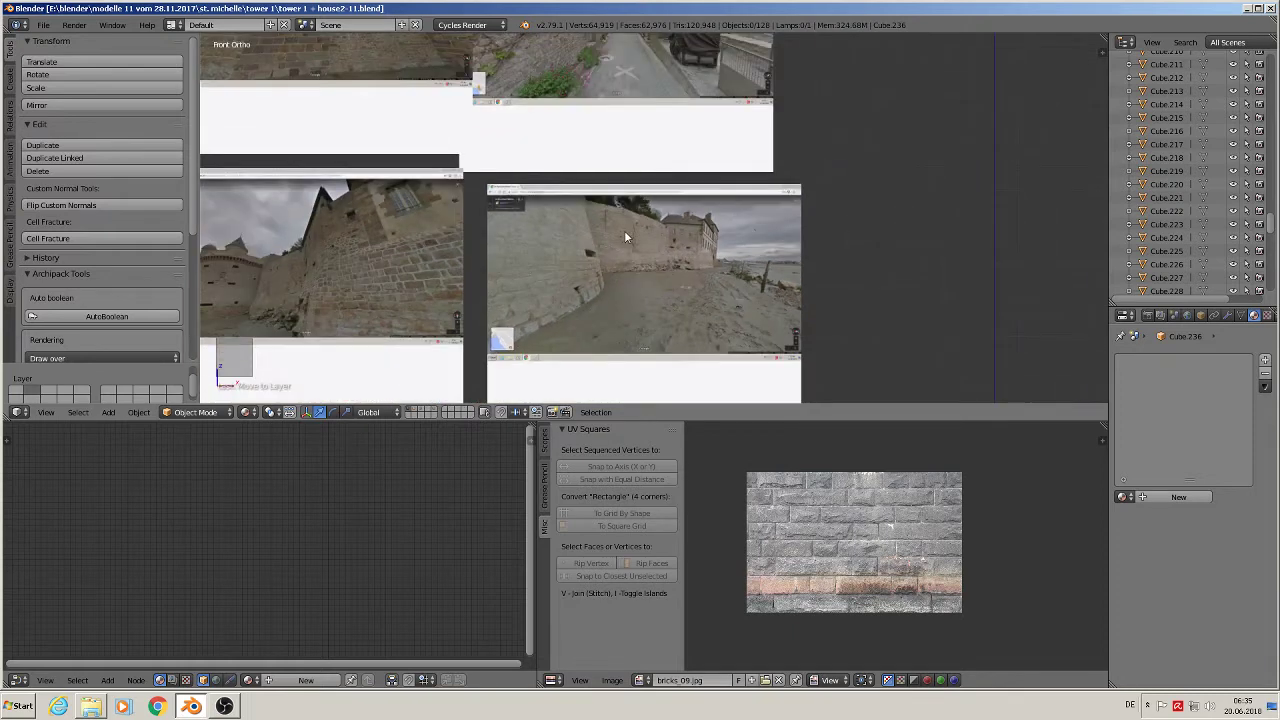
{"action": "scroll", "coordinate": [584, 240], "scroll_direction": "up", "scroll_amount": 5}
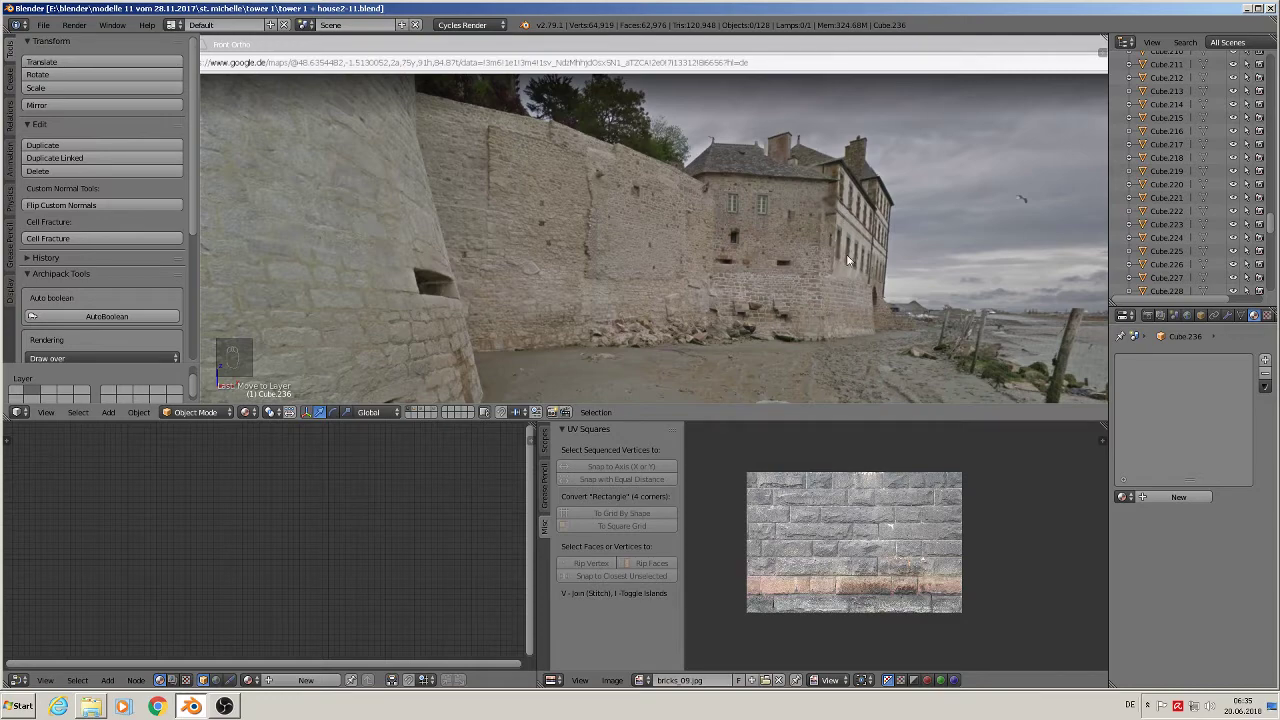
Compare the modelled house, courtyard wall and round tower with the sea-facing wall's reference photo
{"action": "scroll", "coordinate": [822, 286], "scroll_direction": "down", "scroll_amount": 8}
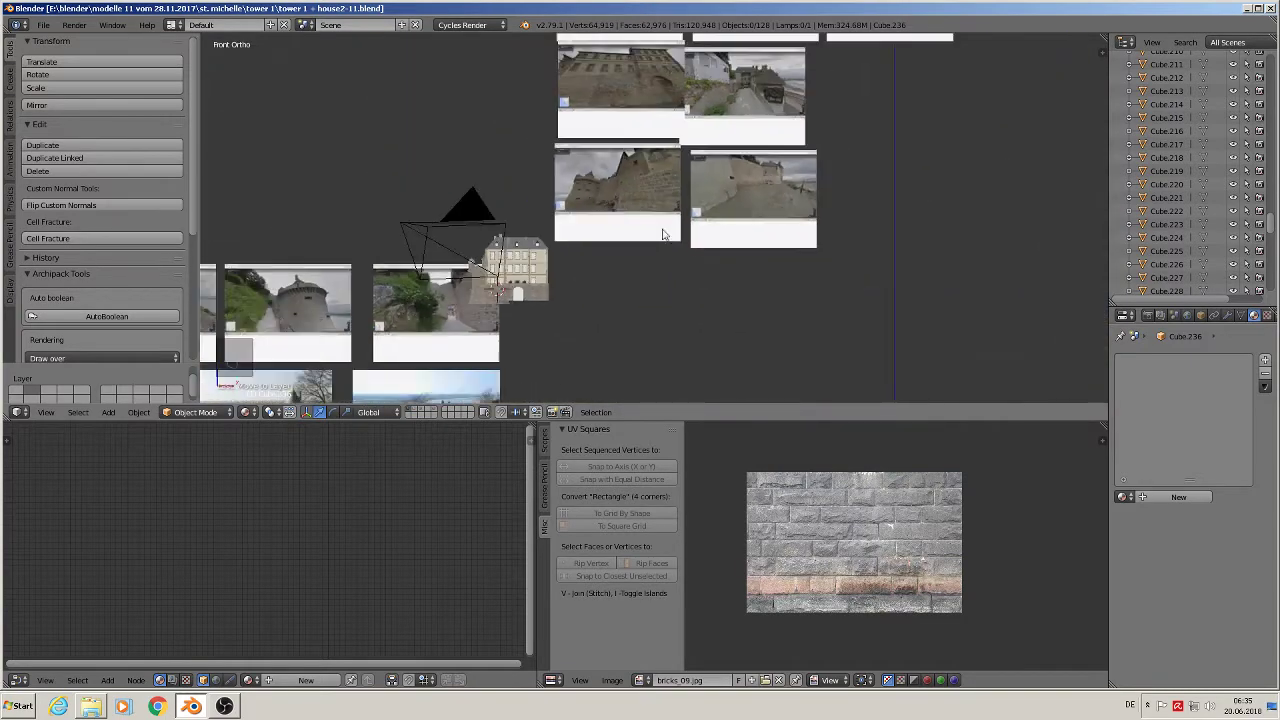
{"action": "middle_click_drag", "start_coordinate": [645, 251], "coordinate": [557, 272]}
{"action": "scroll", "coordinate": [626, 254], "scroll_direction": "up", "scroll_amount": 6}
{"action": "scroll", "coordinate": [863, 276], "scroll_direction": "down", "scroll_amount": 2}
{"action": "scroll", "coordinate": [829, 282], "scroll_direction": "down", "scroll_amount": 4}
{"action": "scroll", "coordinate": [570, 265], "scroll_direction": "down", "scroll_amount": 5}
{"action": "middle_click_drag", "start_coordinate": [664, 105], "coordinate": [684, 298], "text": "shift"}
{"action": "scroll", "coordinate": [685, 292], "scroll_direction": "up", "scroll_amount": 11}
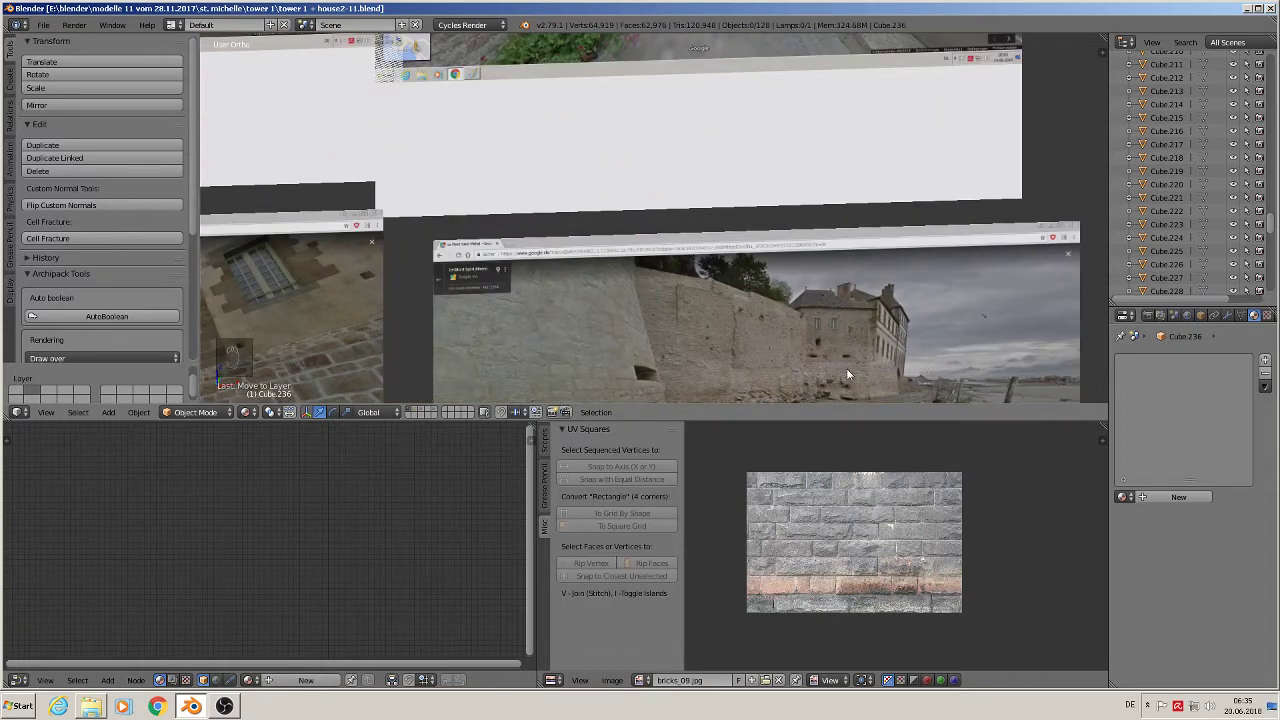
{"action": "scroll", "coordinate": [790, 398], "scroll_direction": "down", "scroll_amount": 11}
{"action": "middle_click_drag", "start_coordinate": [474, 400], "coordinate": [965, 250], "text": "shift"}
{"action": "scroll", "coordinate": [805, 121], "scroll_direction": "up", "scroll_amount": 2}
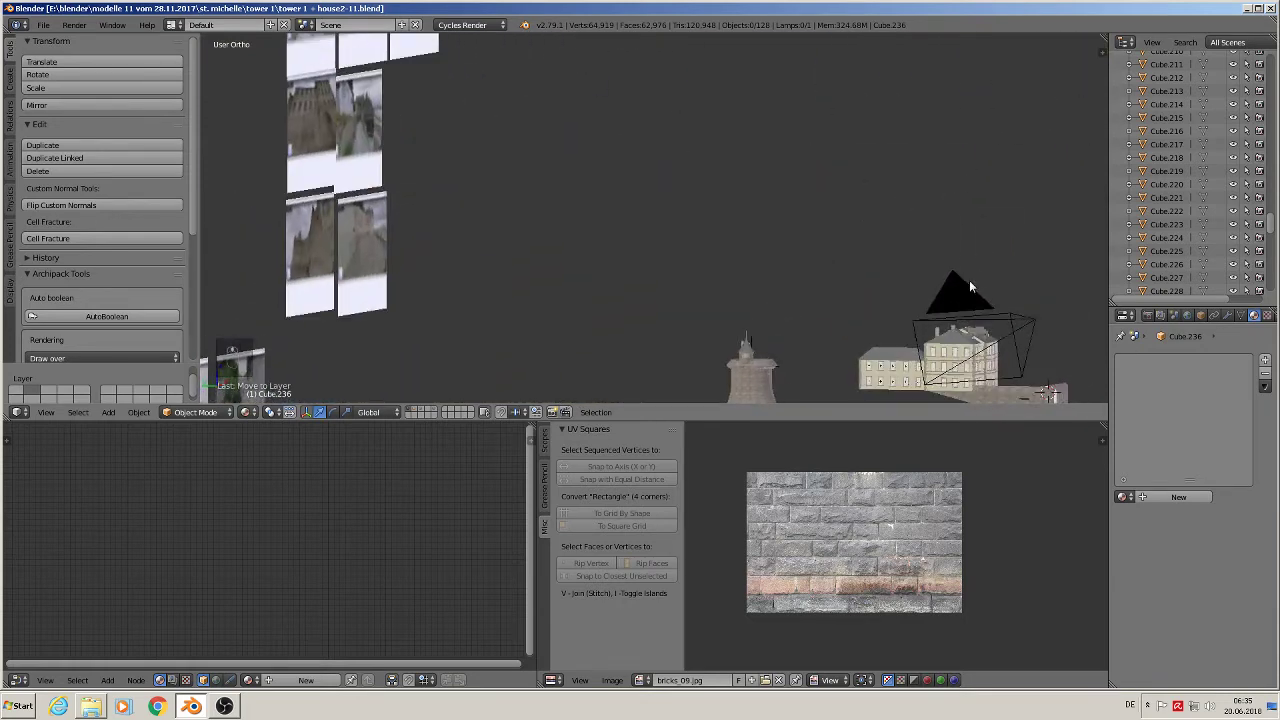
Add a cube below the house beside the courtyard wall and scale it uniformly to about 0.08
{"action": "middle_click_drag", "start_coordinate": [905, 315], "coordinate": [649, 70], "text": "shift"}
{"action": "scroll", "coordinate": [652, 95], "scroll_direction": "up", "scroll_amount": 4}
{"action": "scroll", "coordinate": [710, 140], "scroll_direction": "up", "scroll_amount": 5}
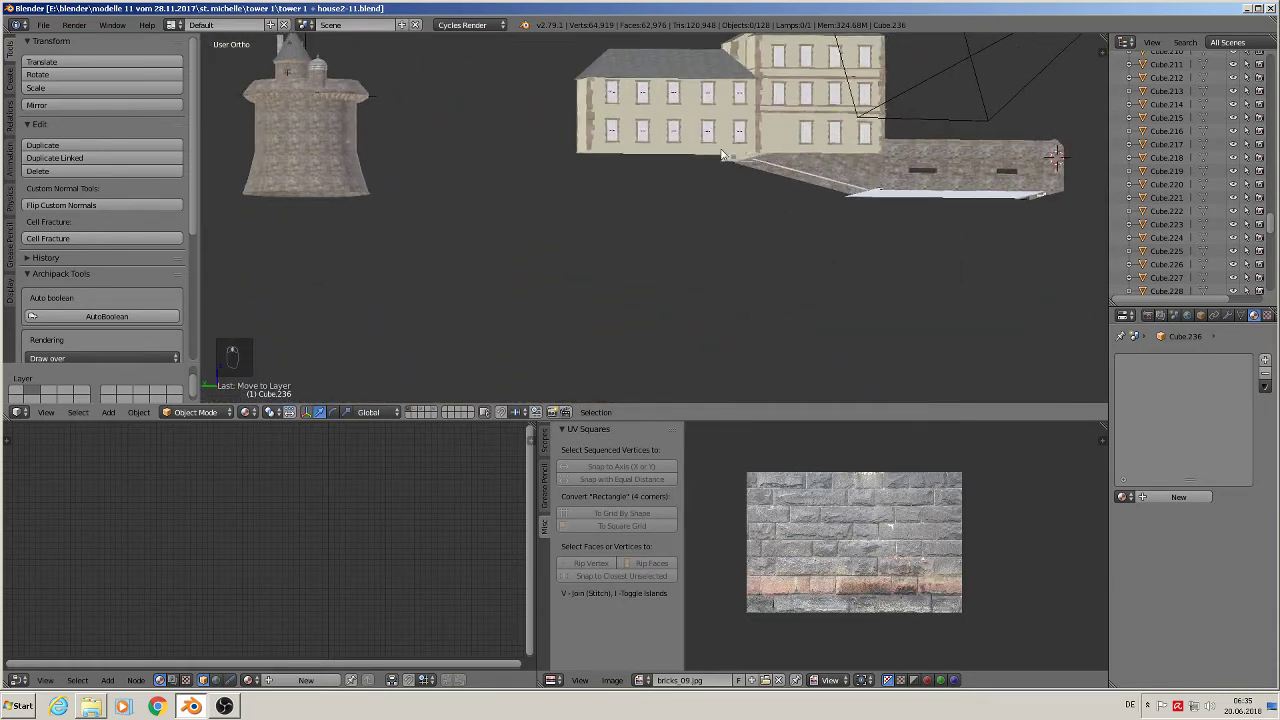
{"action": "left_click", "coordinate": [730, 191]}
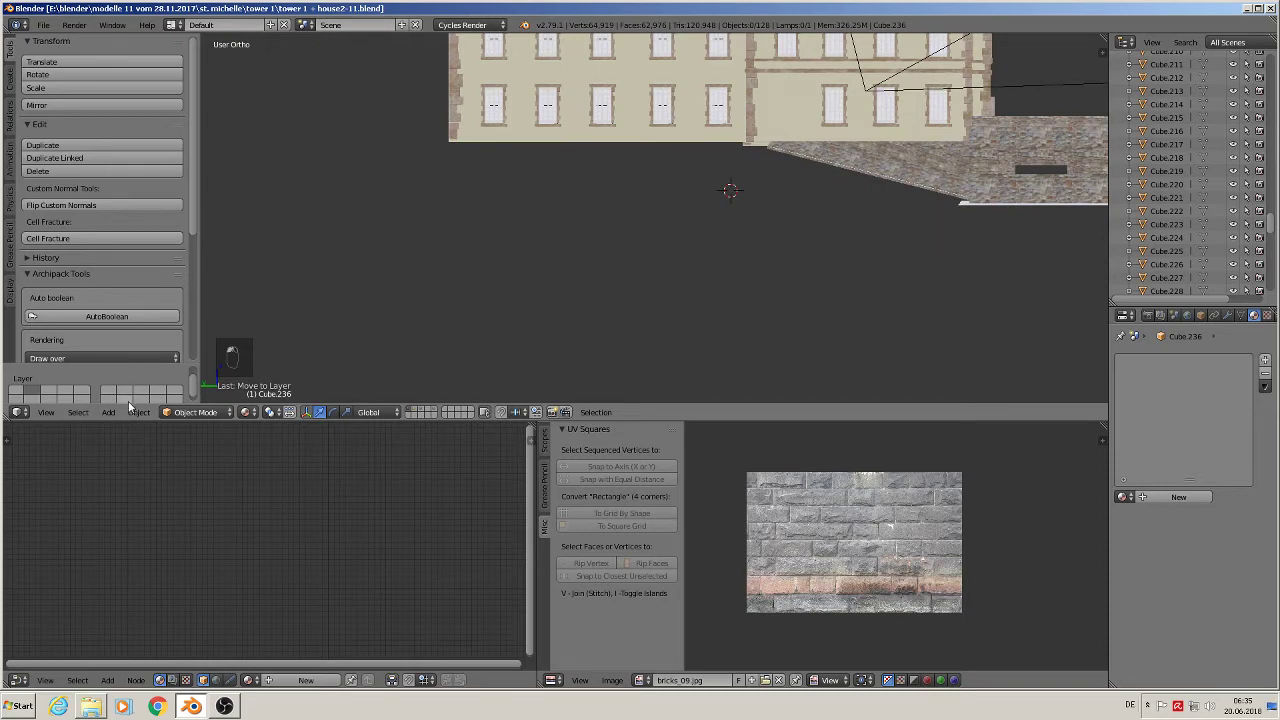
{"action": "left_click", "coordinate": [112, 412]}
{"action": "mouse_move", "coordinate": [122, 400]}
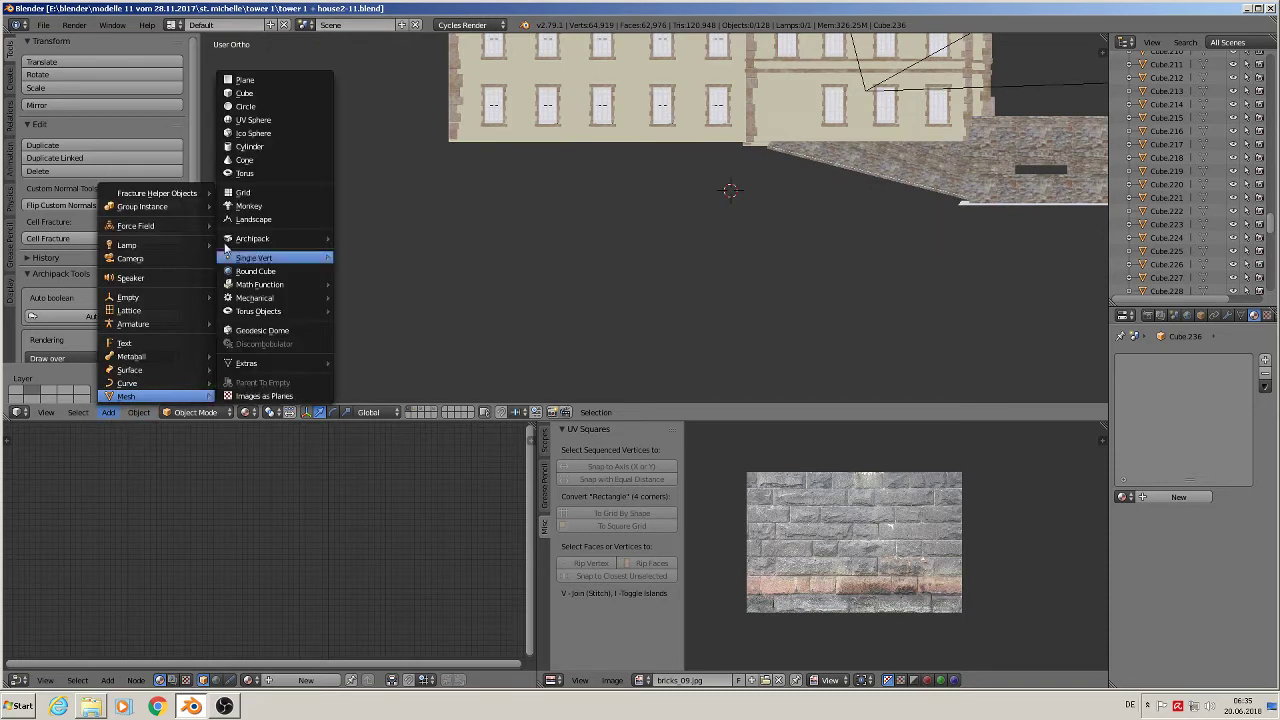
{"action": "left_click", "coordinate": [245, 94]}
{"action": "key", "text": "s"}
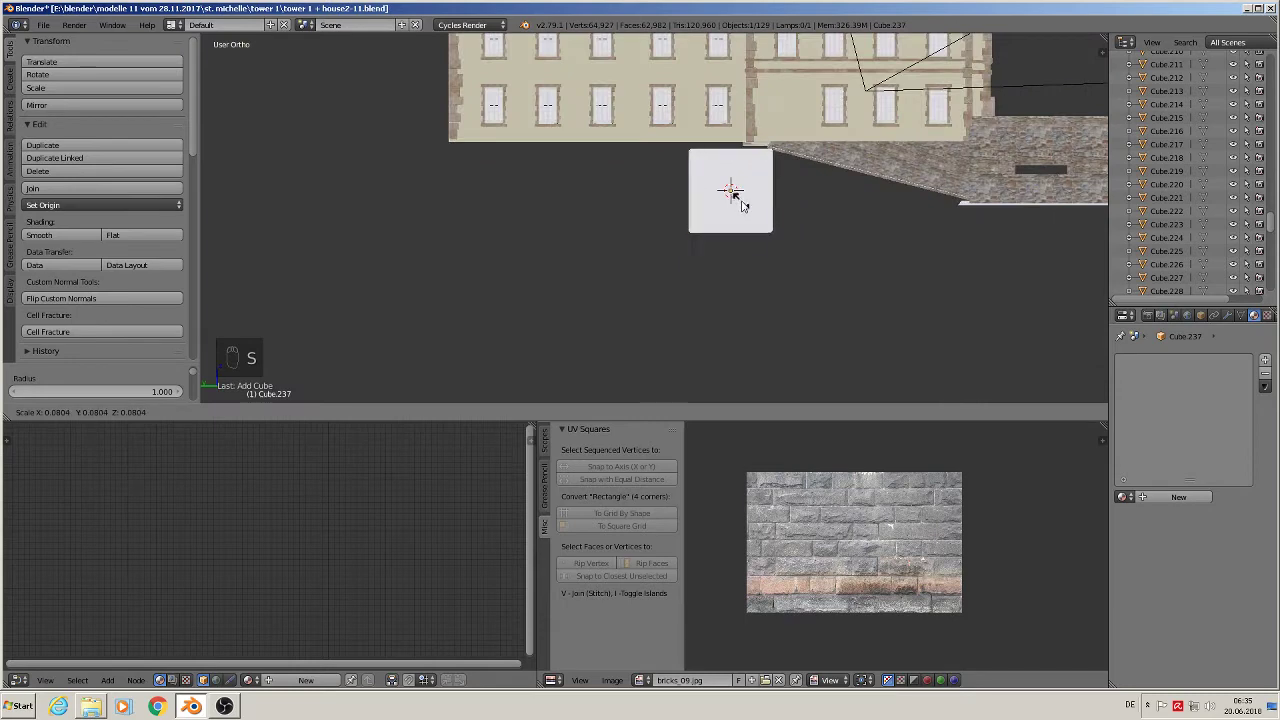
{"action": "left_click", "coordinate": [746, 208]}
Move the new cube against the house-side end of the slit wall, flush with the wall's bottom edge and outer face
{"action": "key", "text": "KP_1"}
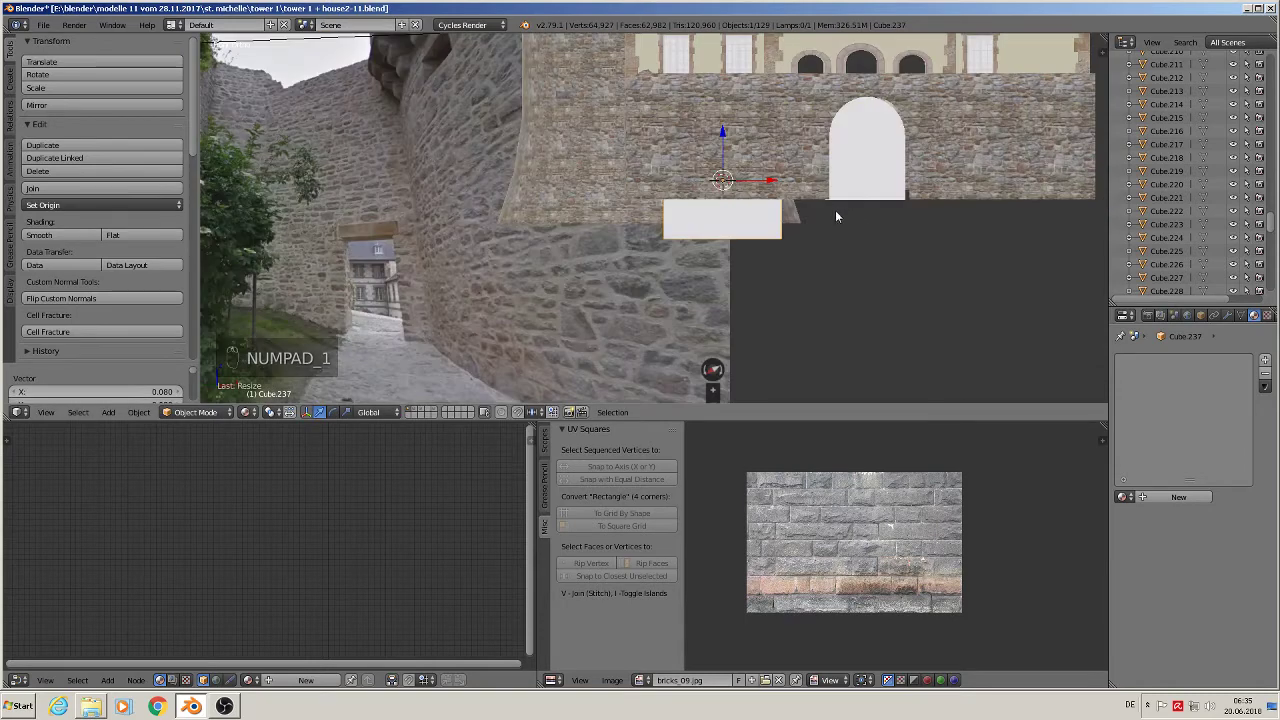
{"action": "key", "text": "KP_3"}
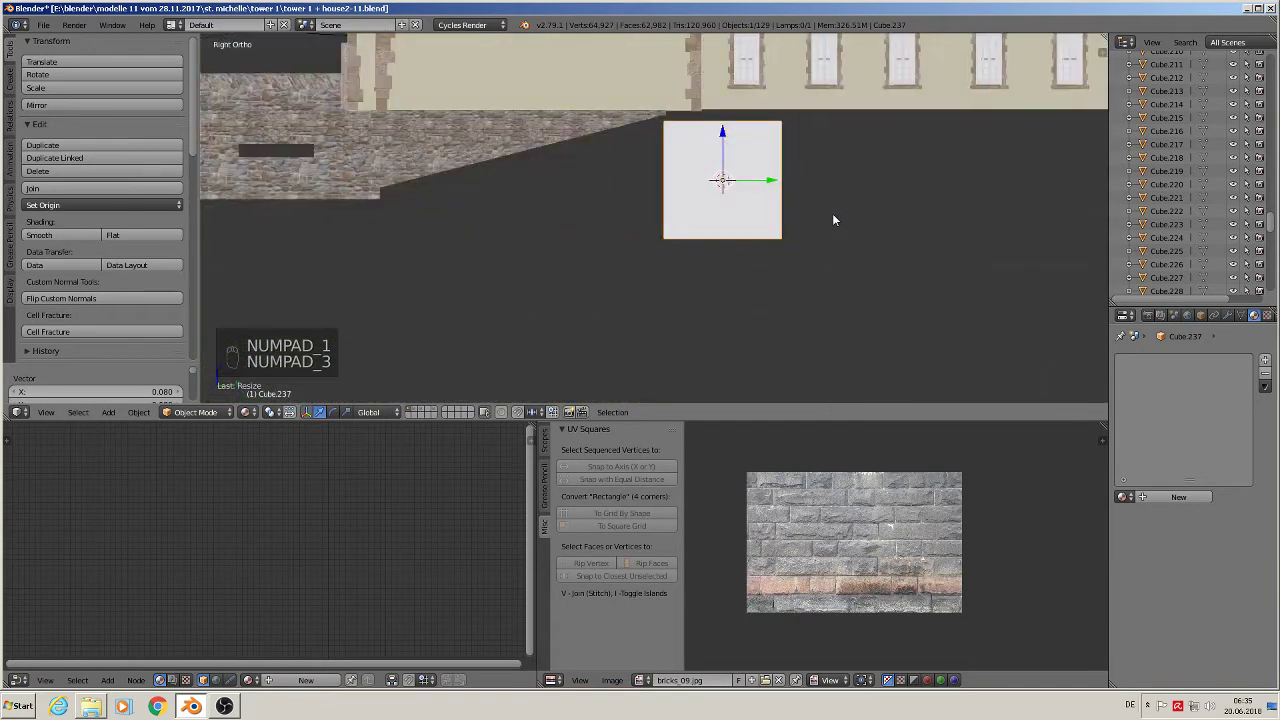
{"action": "left_click_drag", "start_coordinate": [762, 220], "coordinate": [772, 200]}
{"action": "left_click_drag", "start_coordinate": [805, 245], "coordinate": [639, 237]}
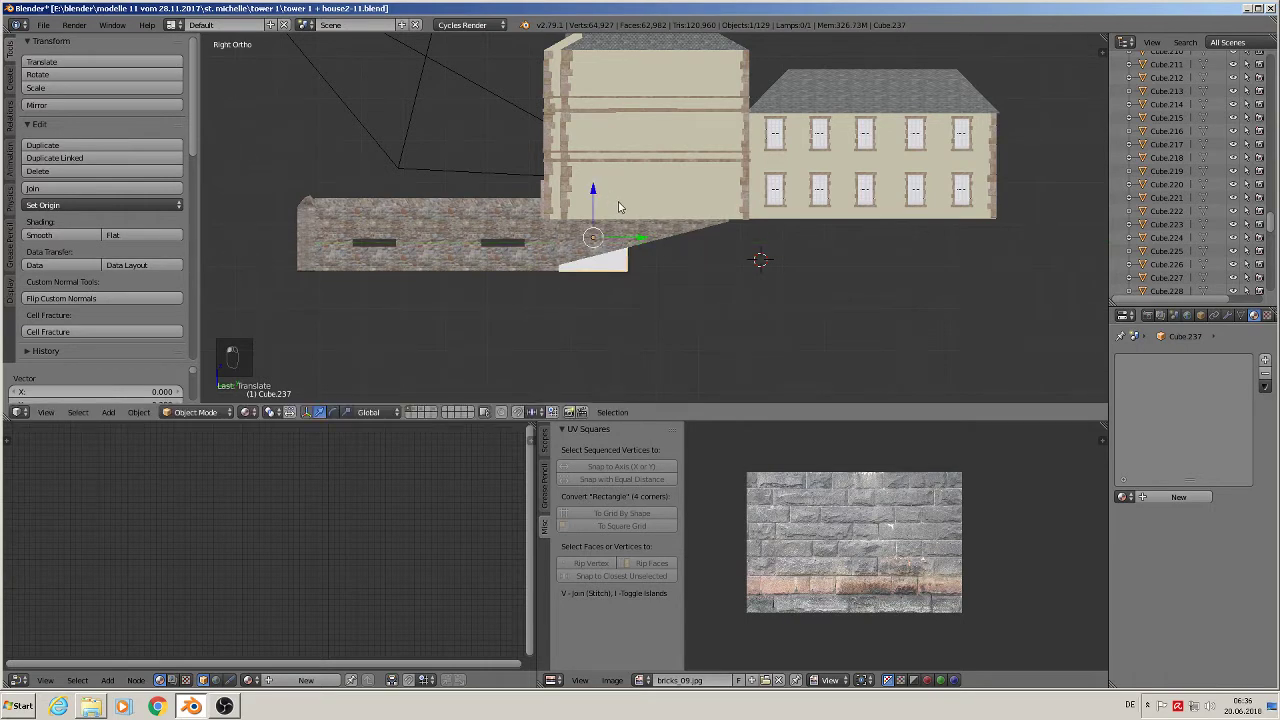
{"action": "key", "text": "ctrl+KP_3"}
{"action": "middle_click_drag", "start_coordinate": [664, 280], "coordinate": [587, 298]}
{"action": "left_click_drag", "start_coordinate": [617, 229], "coordinate": [590, 238]}
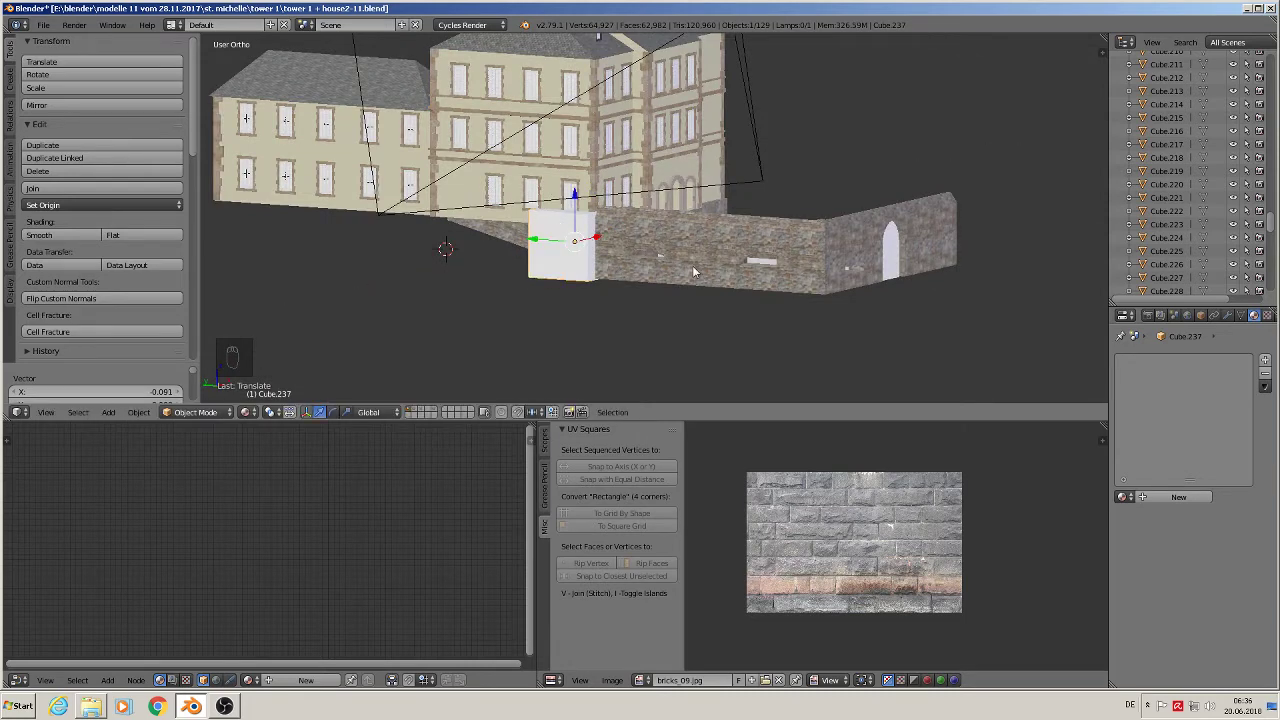
{"action": "key", "text": "ctrl+KP_3"}
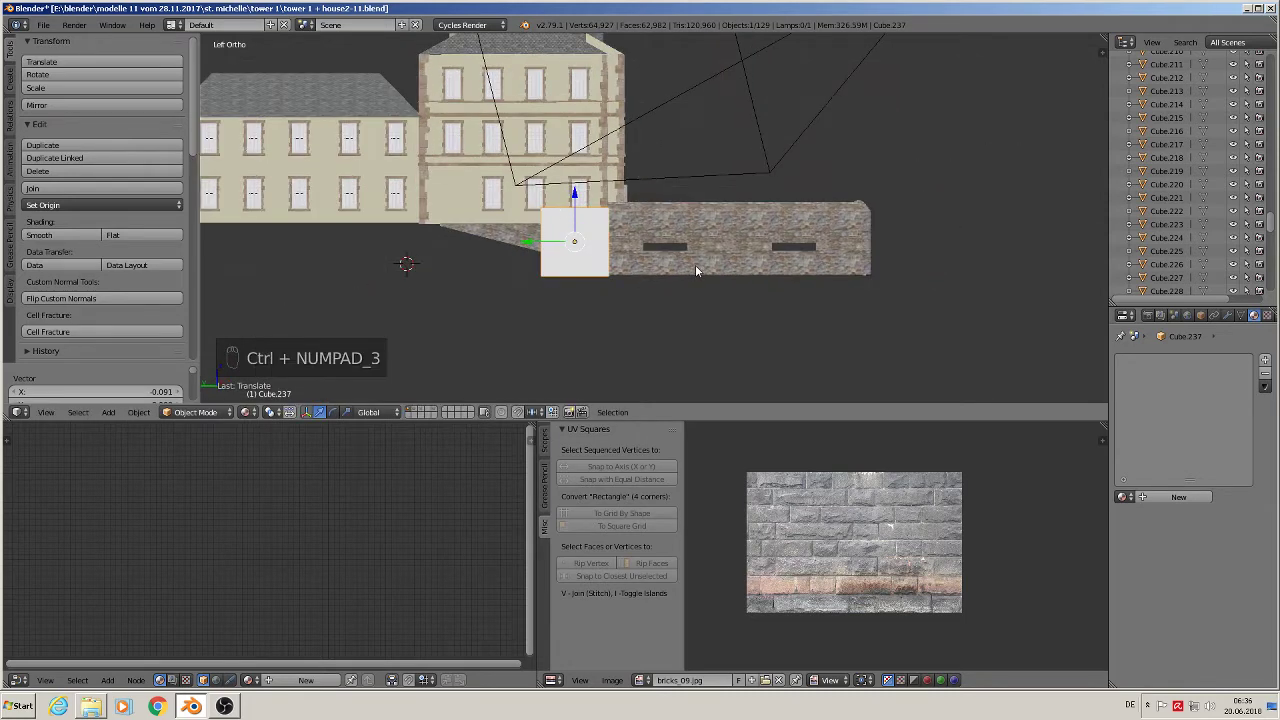
Lower the cube's top vertices to the level of the house's base
{"action": "scroll", "coordinate": [555, 170], "scroll_direction": "up", "scroll_amount": 3}
{"action": "key", "text": "Tab"}
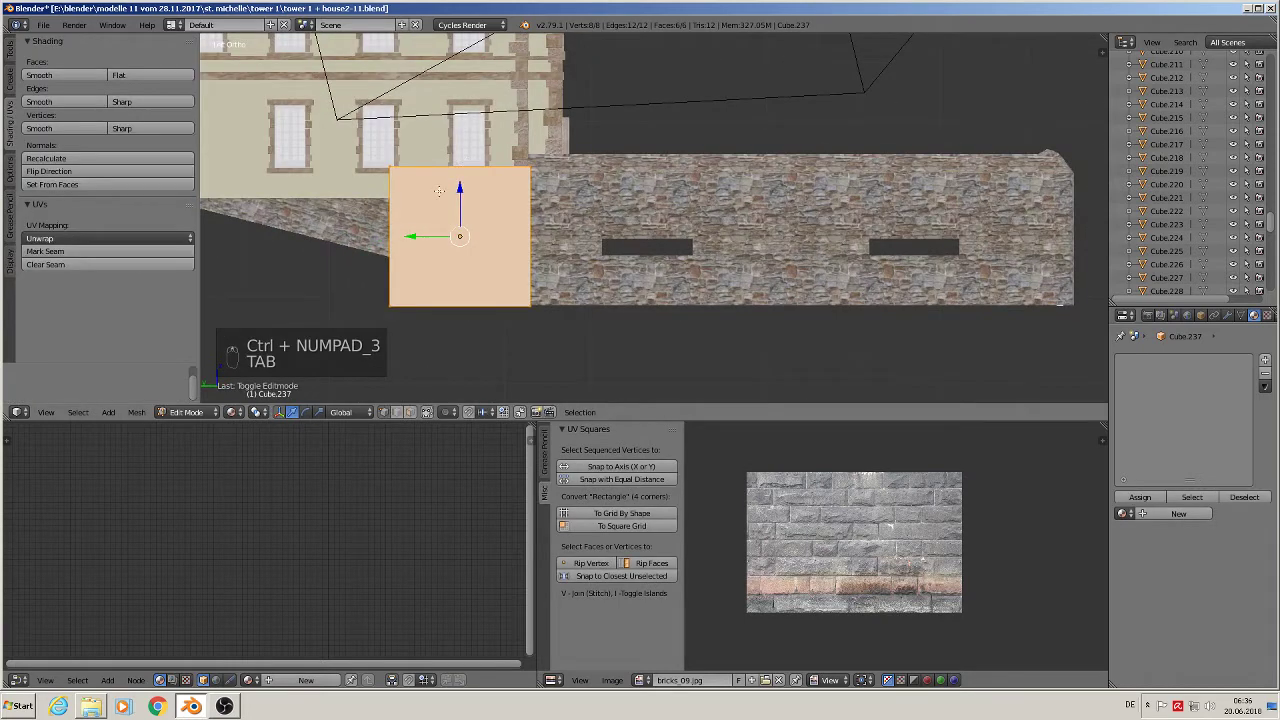
{"action": "key", "text": "a"}
{"action": "key", "text": "a"}
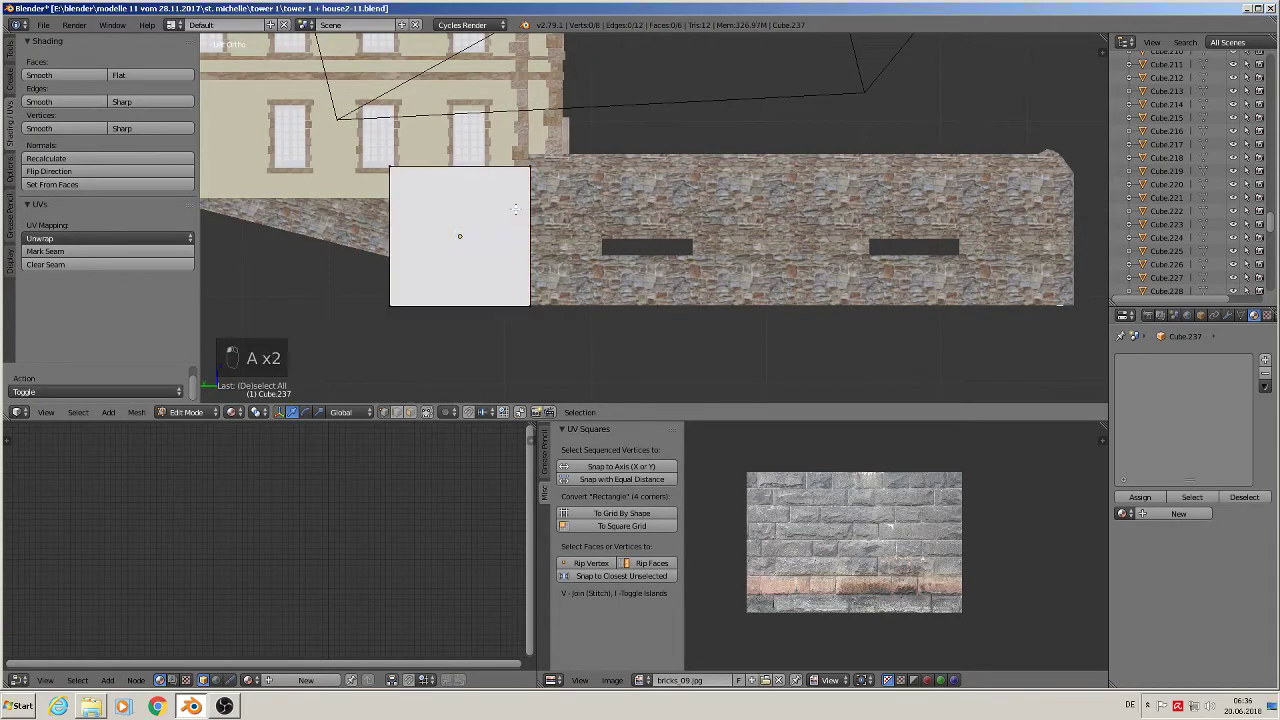
{"action": "key", "text": "c"}
{"action": "left_click_drag", "start_coordinate": [537, 169], "coordinate": [340, 180]}
{"action": "right_click", "coordinate": [340, 180]}
{"action": "left_click_drag", "start_coordinate": [462, 127], "coordinate": [457, 152]}
{"action": "left_click", "coordinate": [457, 152]}
{"action": "middle_click_drag", "start_coordinate": [457, 152], "coordinate": [551, 273]}
{"action": "key", "text": "Tab"}
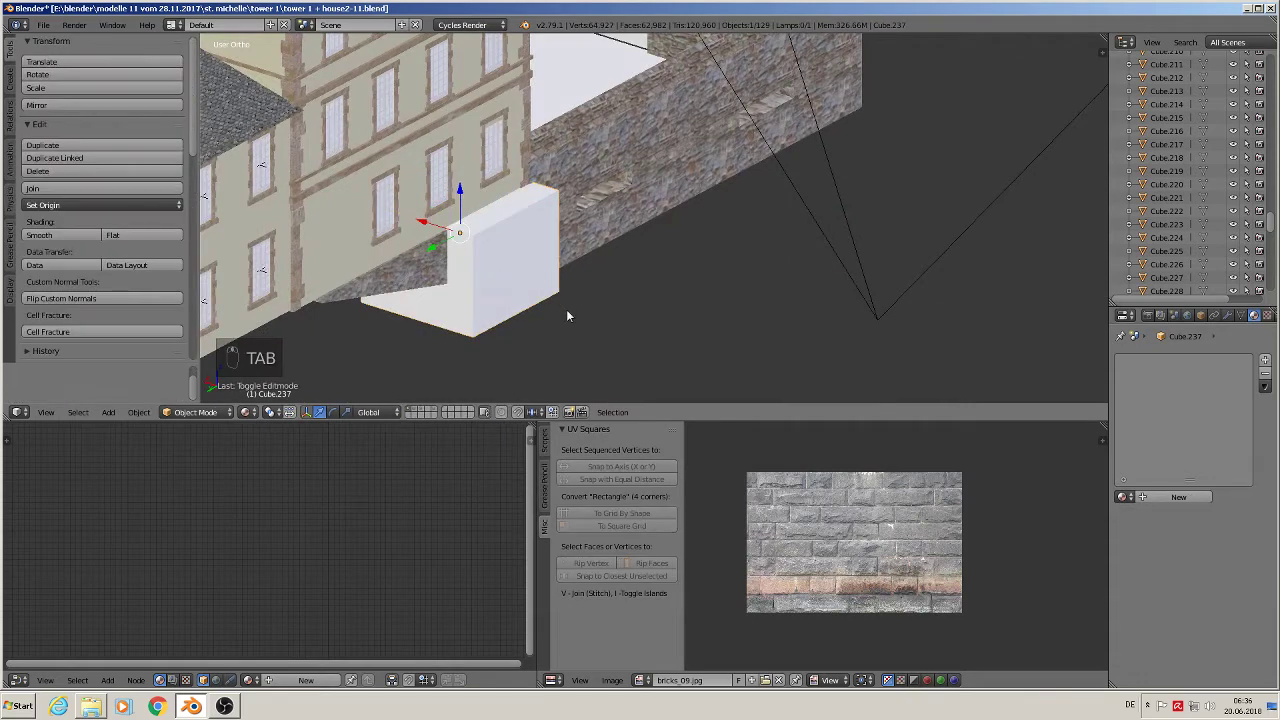
Thin the block along X to a factor of about 0.156 and shift it about -0.035 along X into the wall line
{"action": "key", "text": "s"}
{"action": "key", "text": "x"}
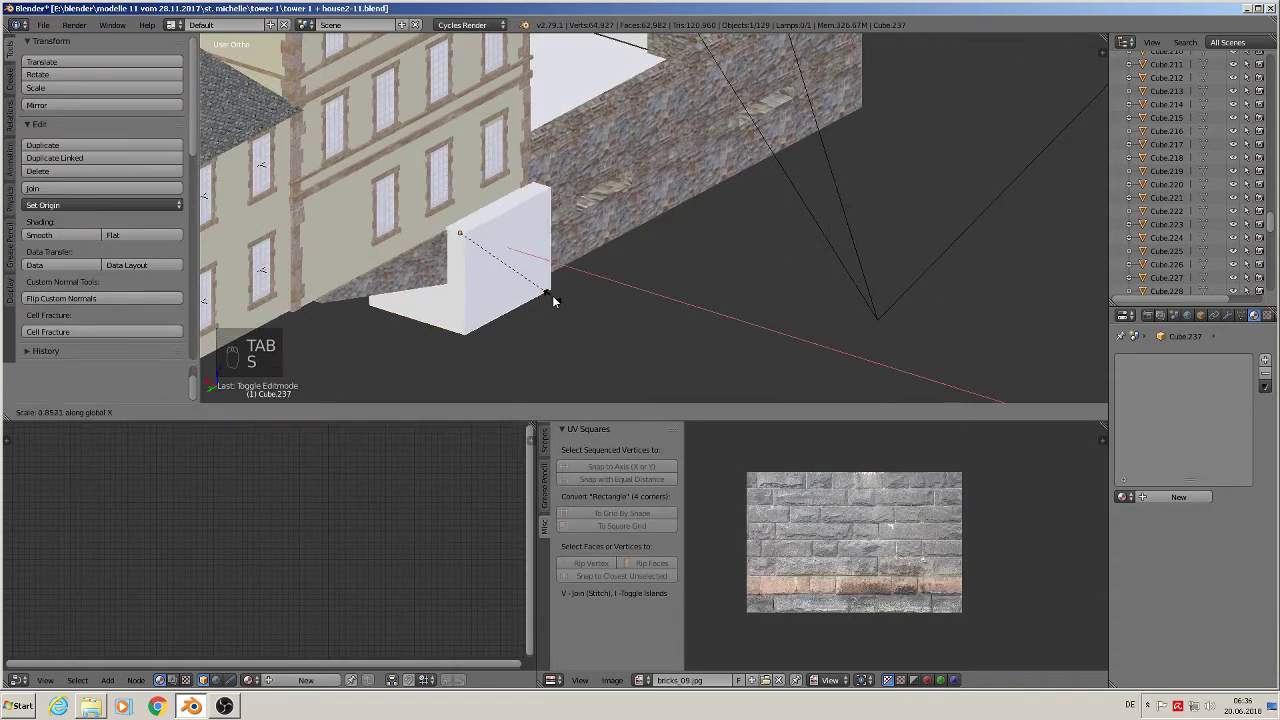
{"action": "left_click", "coordinate": [457, 251]}
{"action": "key", "text": "g"}
{"action": "key", "text": "x"}
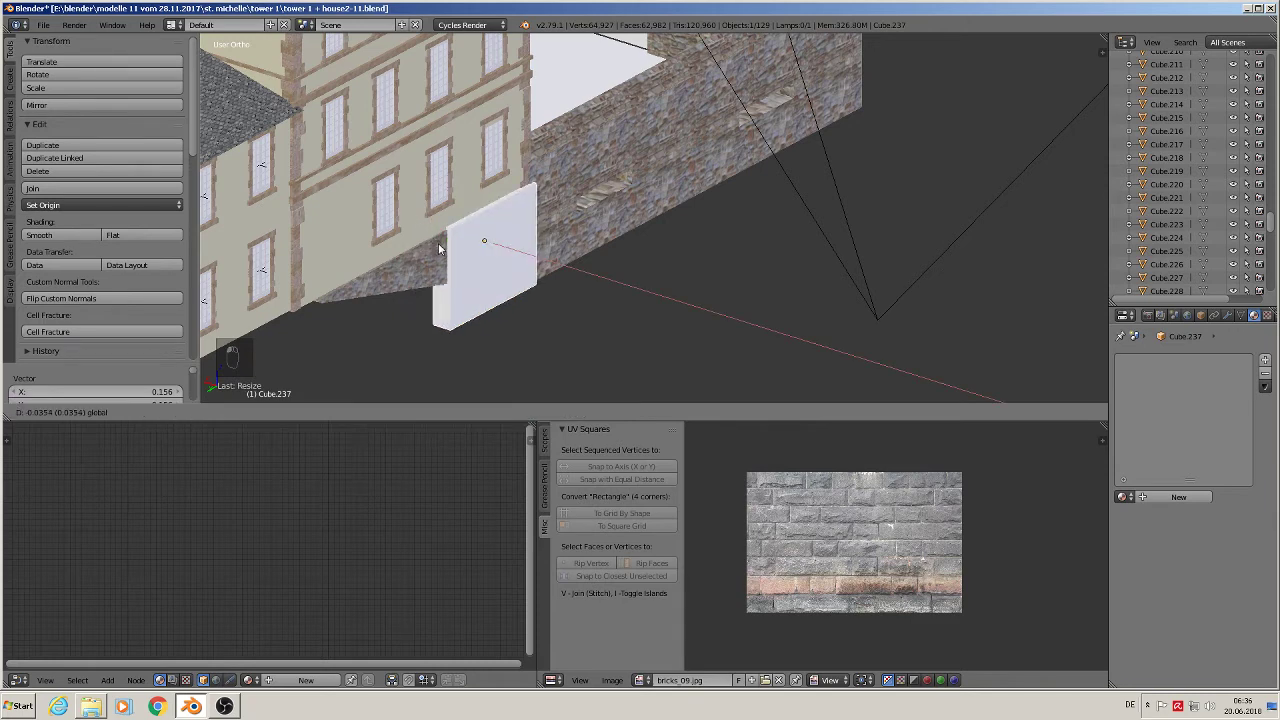
{"action": "left_click", "coordinate": [439, 249]}
Extrude the block's end face about 0.87 along the house to the far corner of the lower wing
{"action": "scroll", "coordinate": [439, 249], "scroll_direction": "down", "scroll_amount": 2}
{"action": "middle_click_drag", "start_coordinate": [476, 236], "coordinate": [654, 162], "text": "shift"}
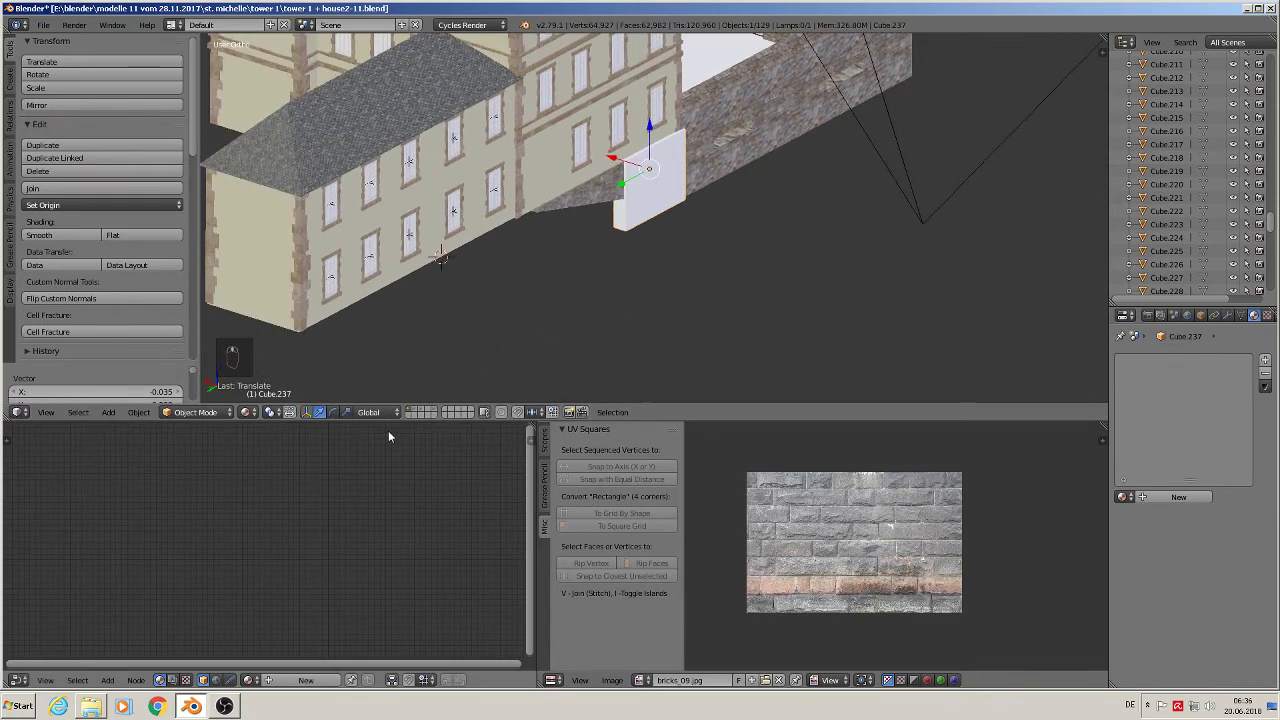
{"action": "key", "text": "Tab"}
{"action": "left_click", "coordinate": [410, 414]}
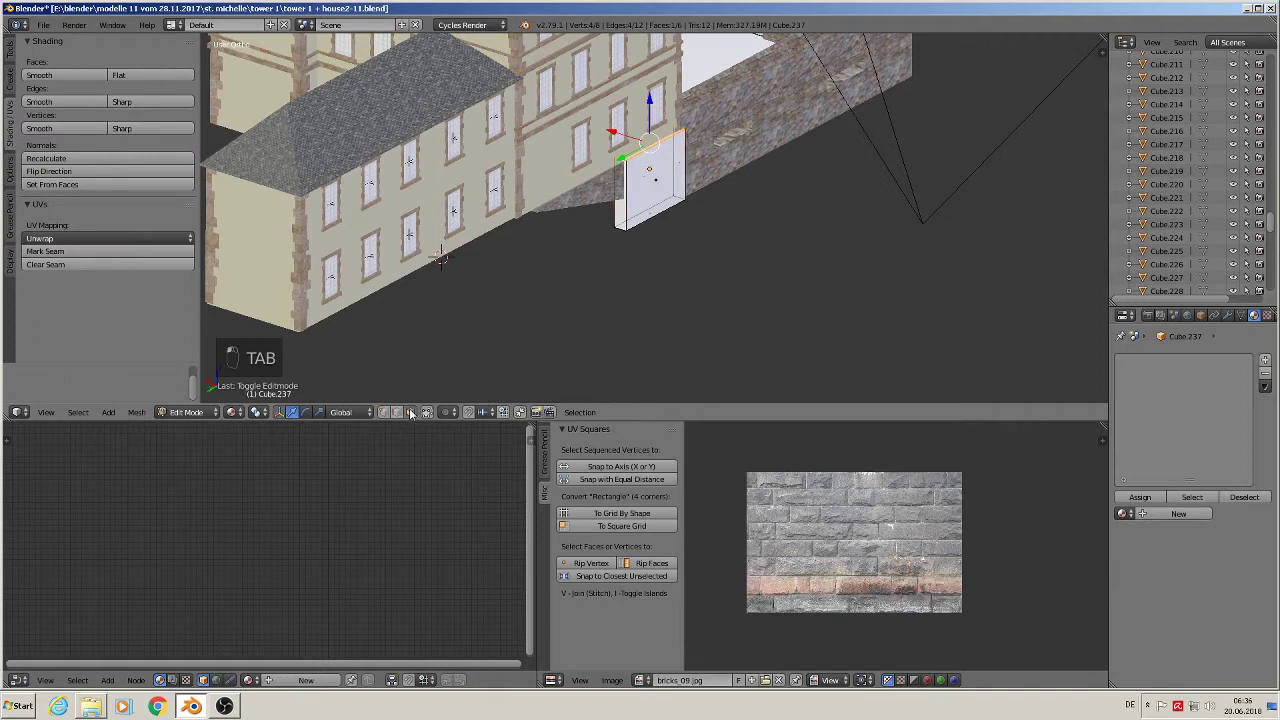
{"action": "right_click", "coordinate": [620, 192]}
{"action": "key", "text": "e"}
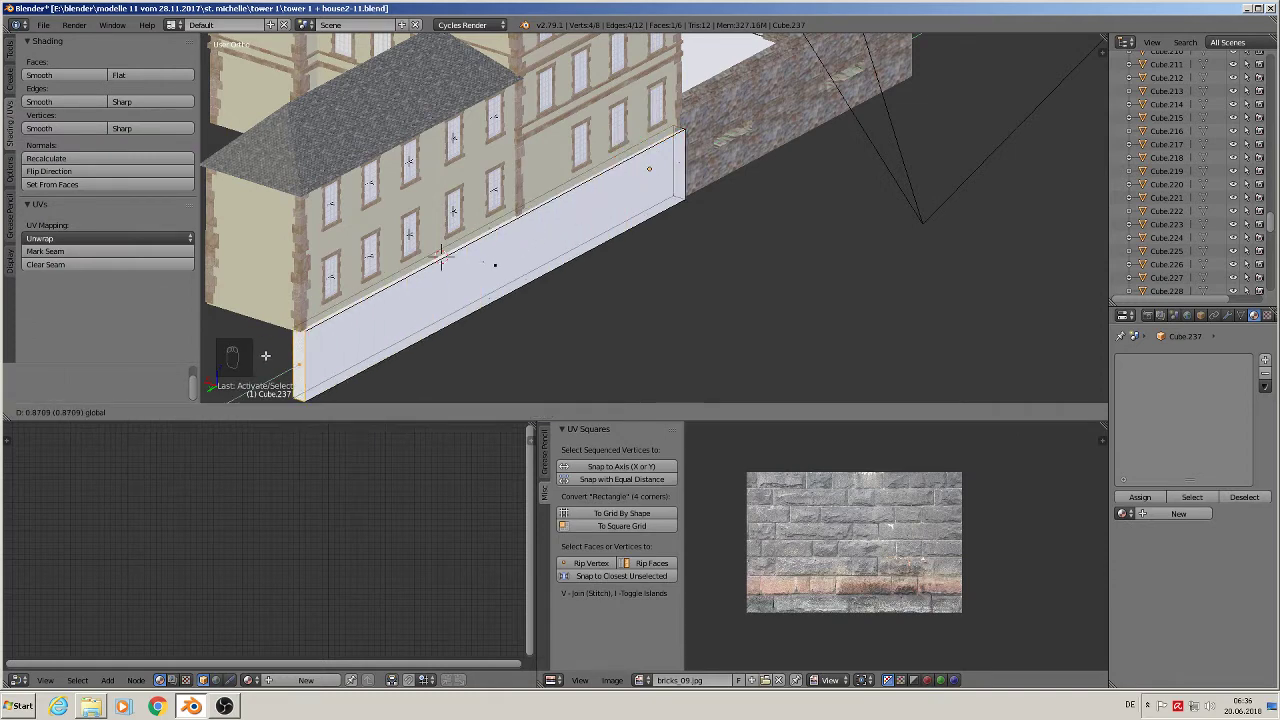
{"action": "left_click_drag", "start_coordinate": [266, 356], "coordinate": [267, 356]}
Mark all edges of the base wall as seams and apply the object's rotation and scale
{"action": "middle_click_drag", "start_coordinate": [336, 344], "coordinate": [660, 236], "text": "shift"}
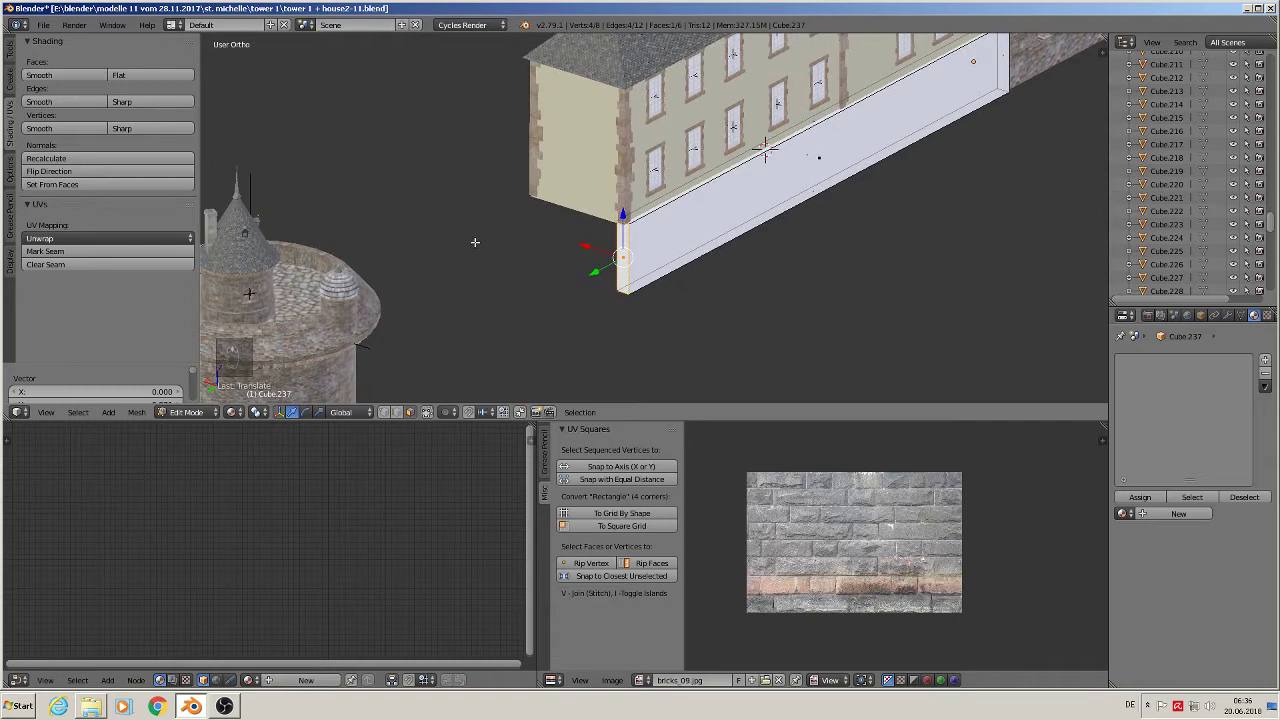
{"action": "middle_click_drag", "start_coordinate": [948, 240], "coordinate": [607, 288]}
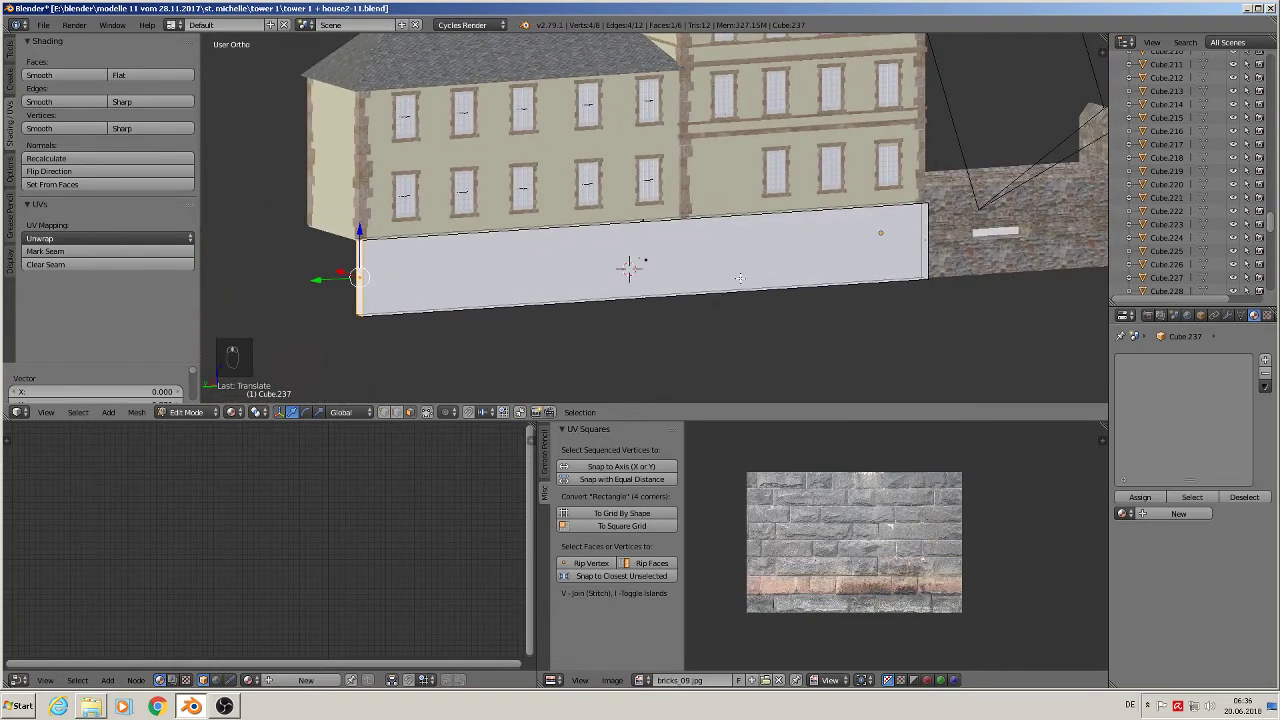
{"action": "middle_click_drag", "start_coordinate": [684, 263], "coordinate": [697, 291]}
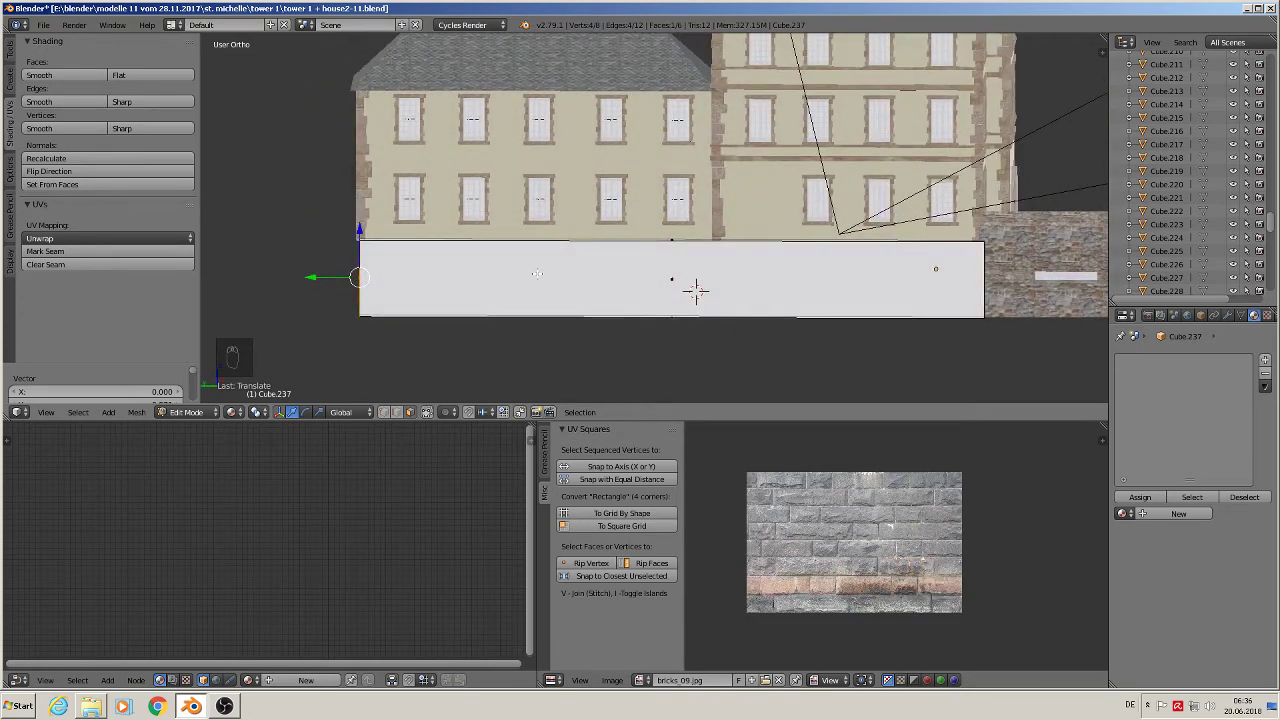
{"action": "middle_click_drag", "start_coordinate": [509, 288], "coordinate": [534, 282]}
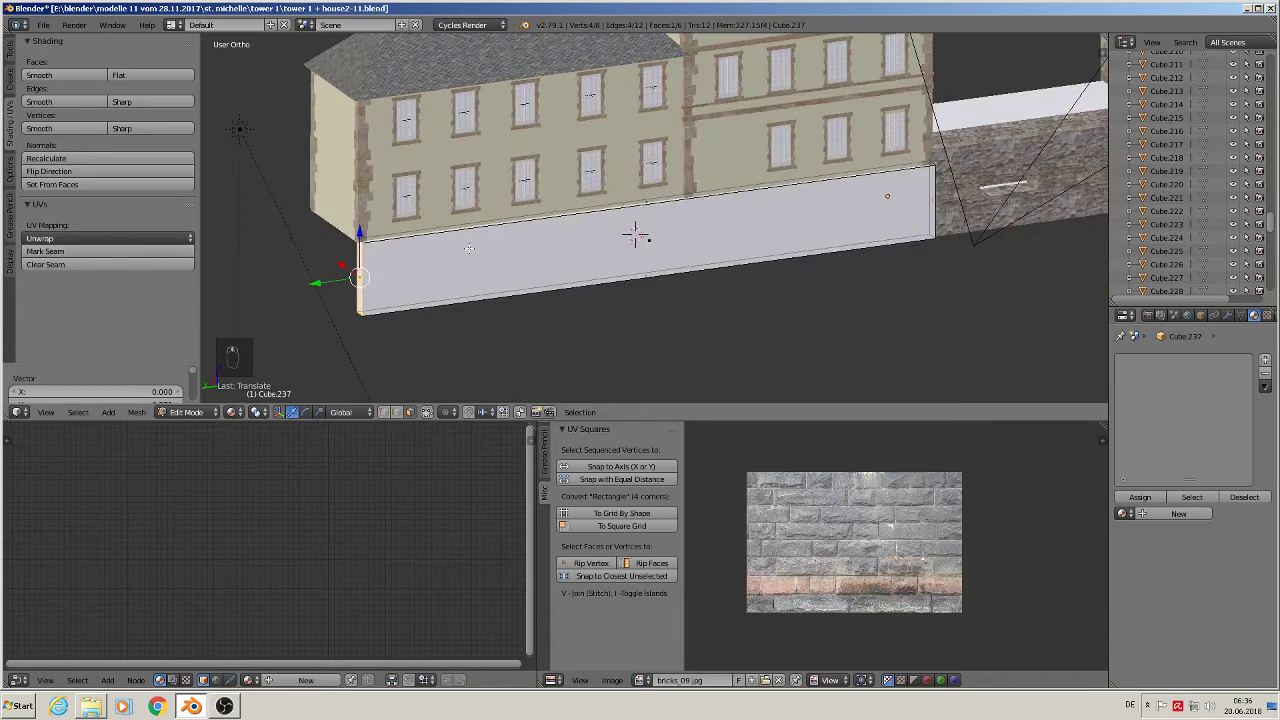
{"action": "key", "text": "a"}
{"action": "key", "text": "a"}
{"action": "key", "text": "a"}
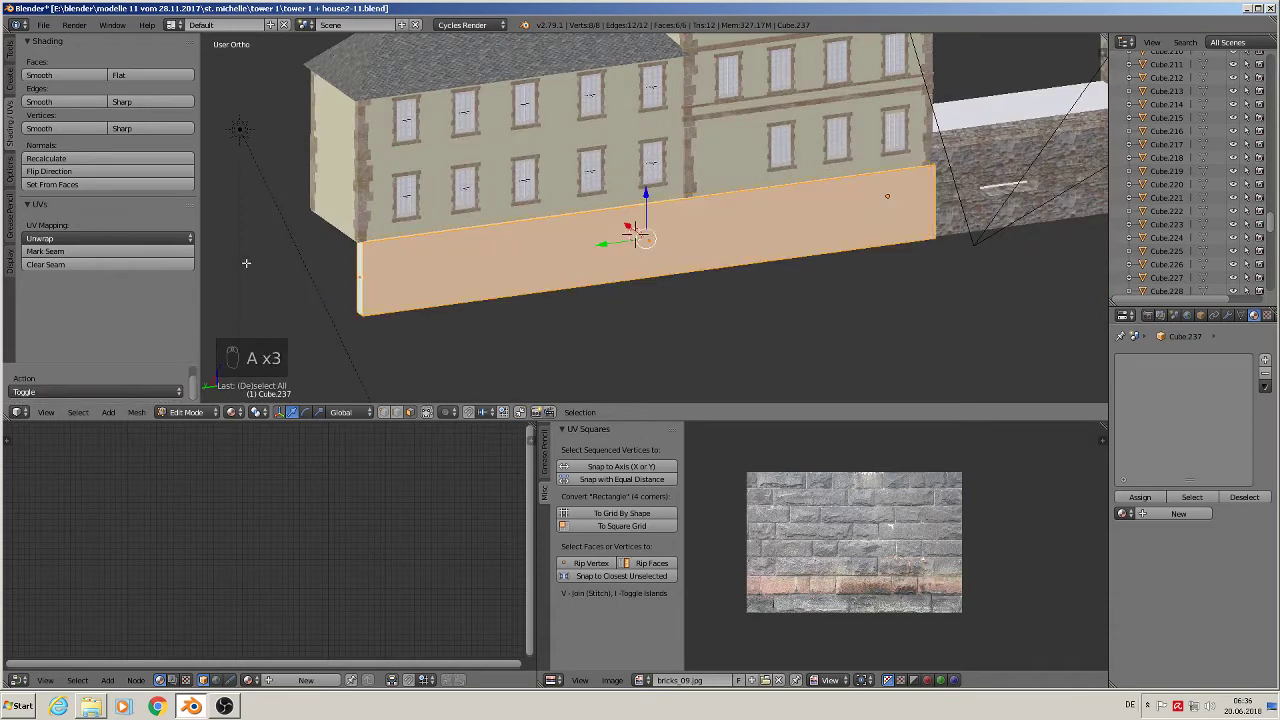
{"action": "left_click", "coordinate": [105, 251]}
{"action": "key", "text": "Tab"}
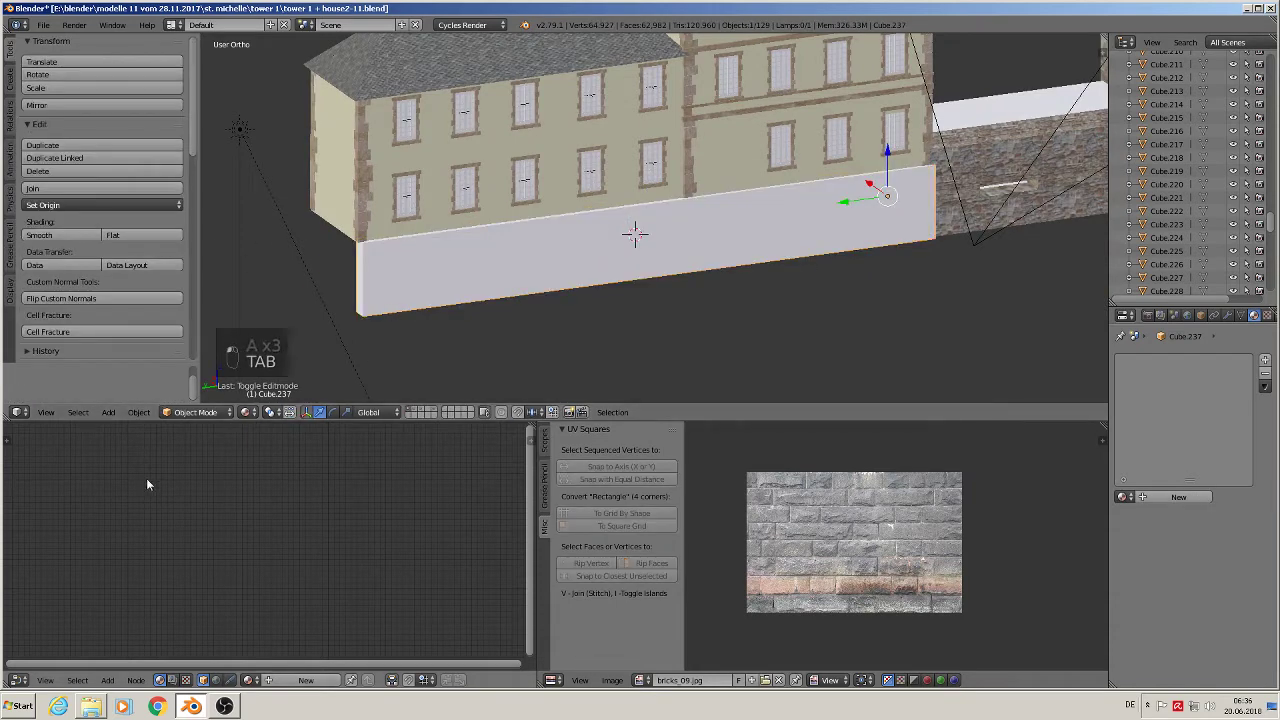
{"action": "left_click", "coordinate": [138, 412]}
{"action": "mouse_move", "coordinate": [230, 310]}
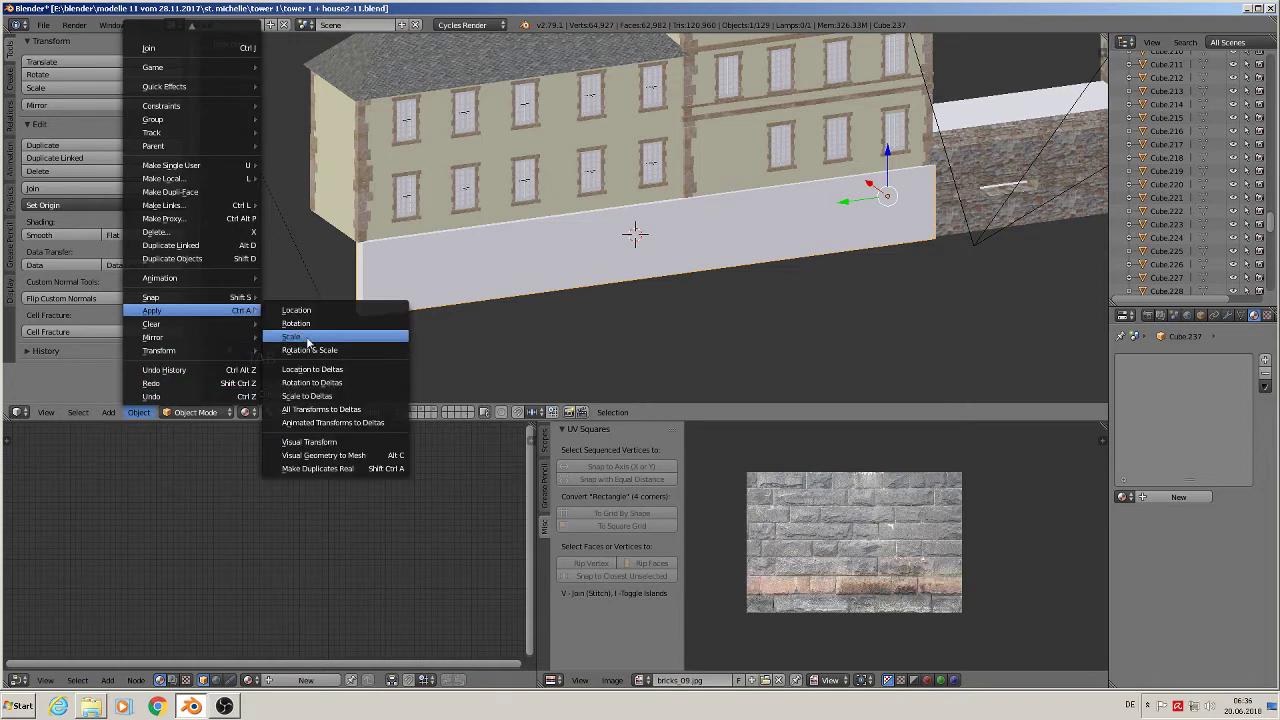
{"action": "left_click", "coordinate": [312, 350]}
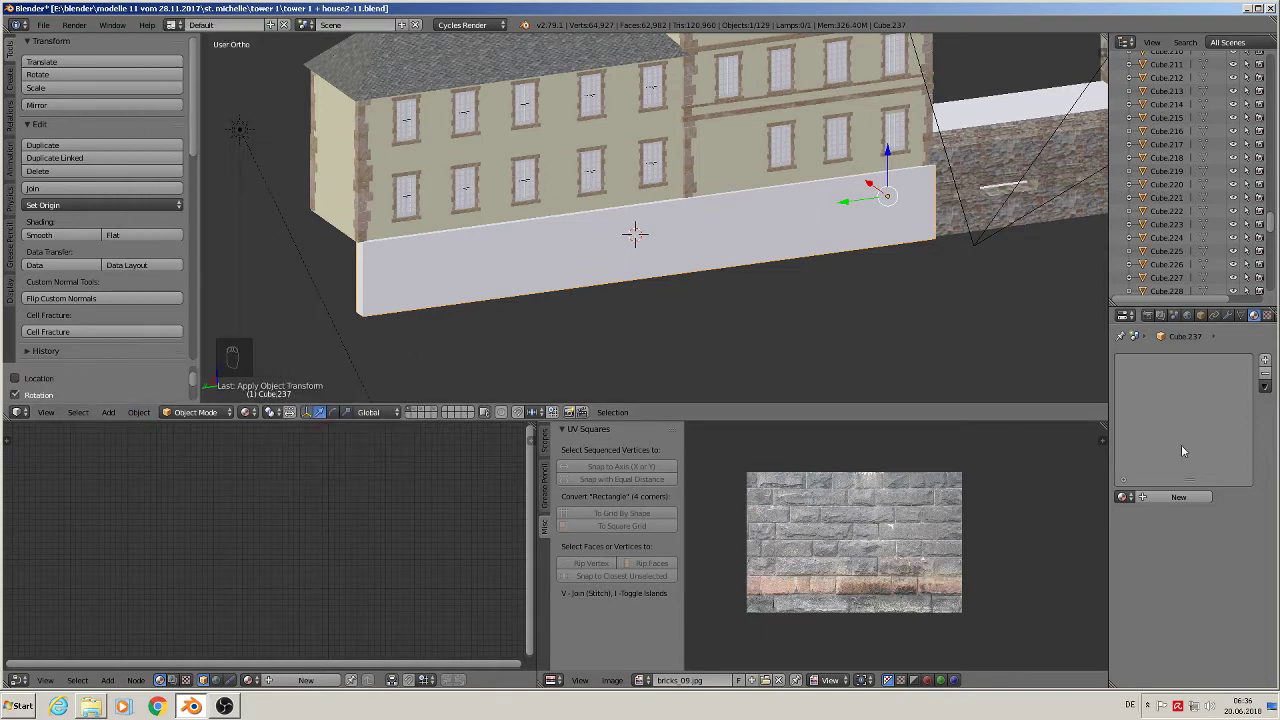
Give the base wall a new material named STRAIGHT WALL 1
{"action": "left_click", "coordinate": [1170, 497]}
{"action": "left_click", "coordinate": [1148, 497]}
{"action": "key", "text": "BackSpace"}
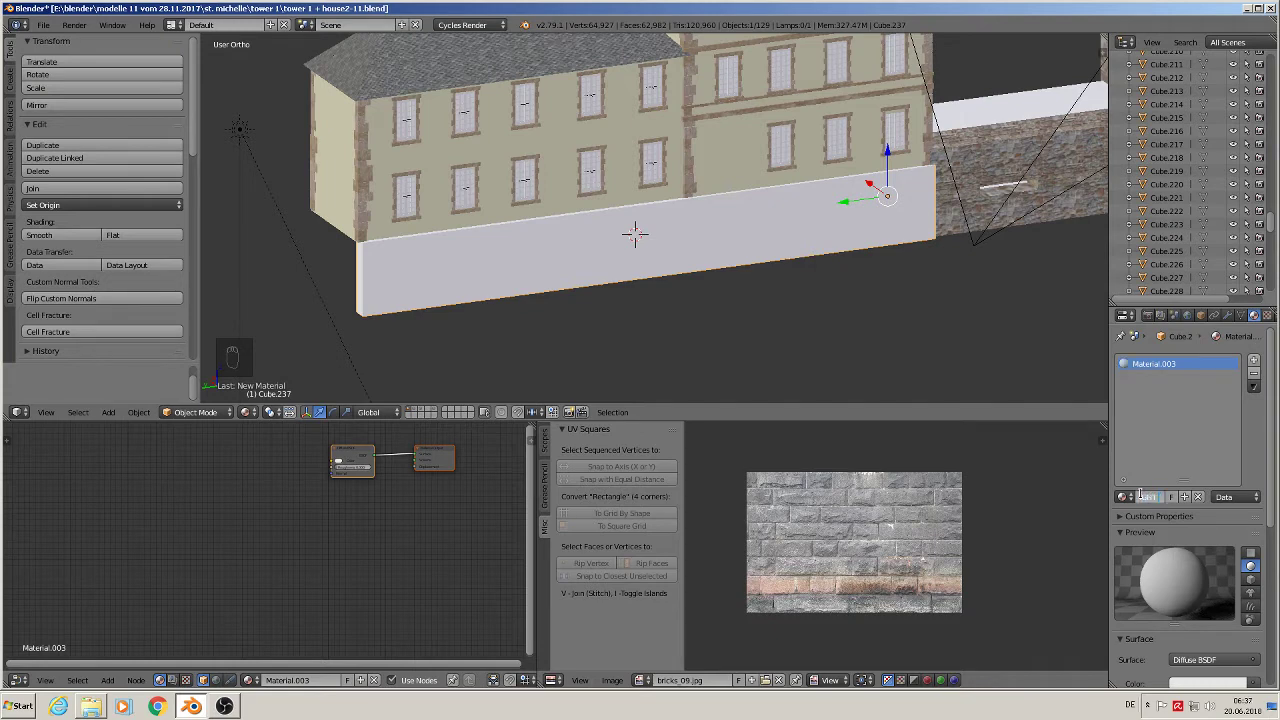
{"action": "type", "text": "wall"}
{"action": "key", "text": "Return"}
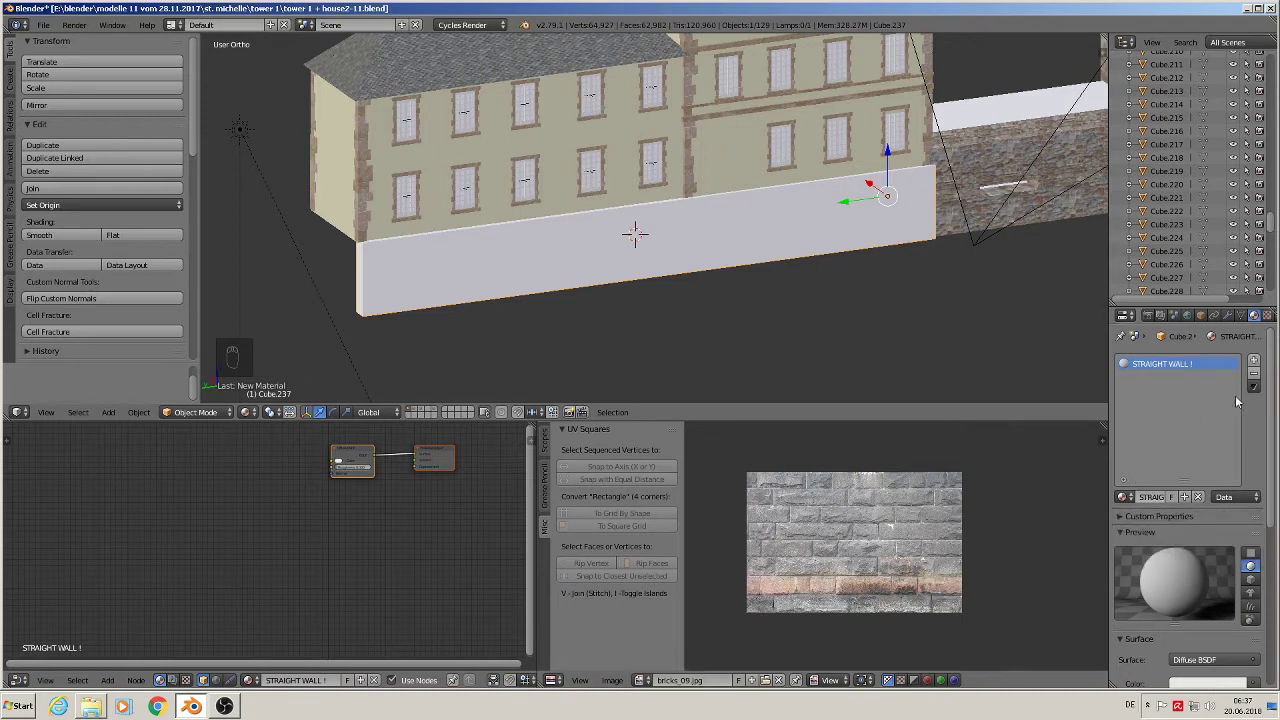
{"action": "left_click", "coordinate": [1160, 495]}
{"action": "key", "text": "BackSpace"}
{"action": "type", "text": "1"}
{"action": "key", "text": "Return"}
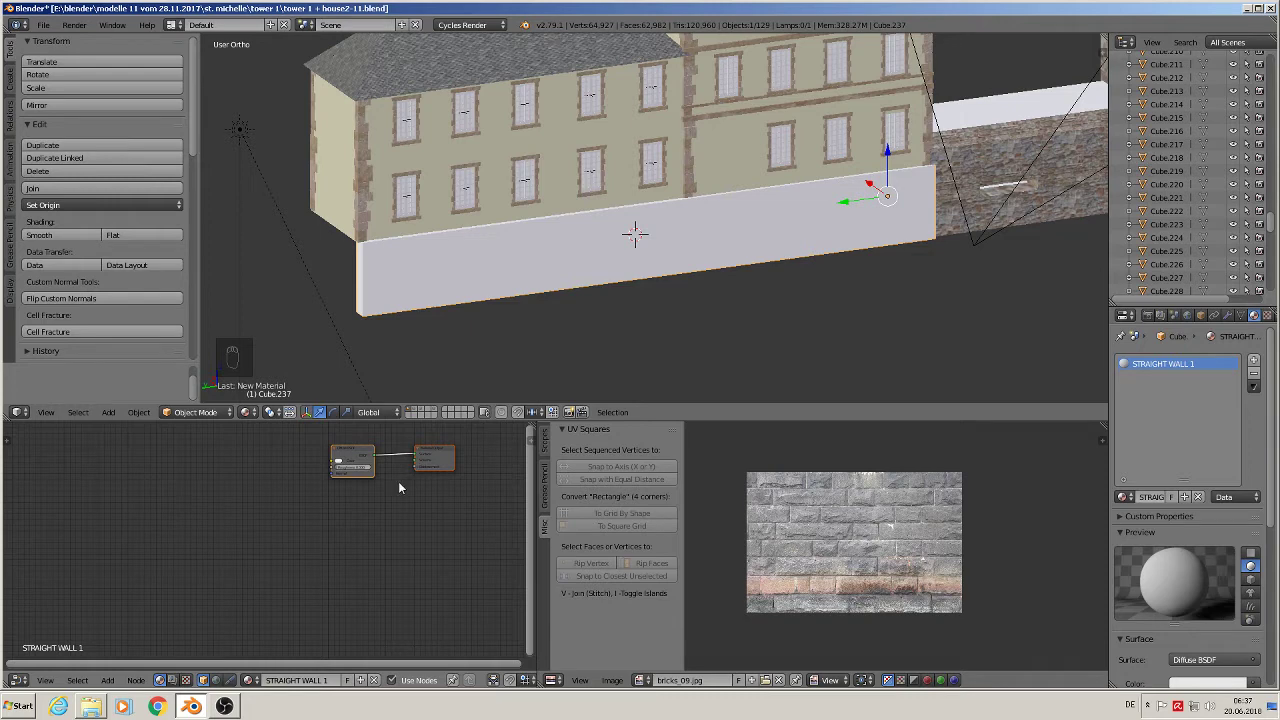
Replace the material's default nodes with the copied stone wall node setup
{"action": "key", "text": "x"}
{"action": "key", "text": "ctrl+v"}
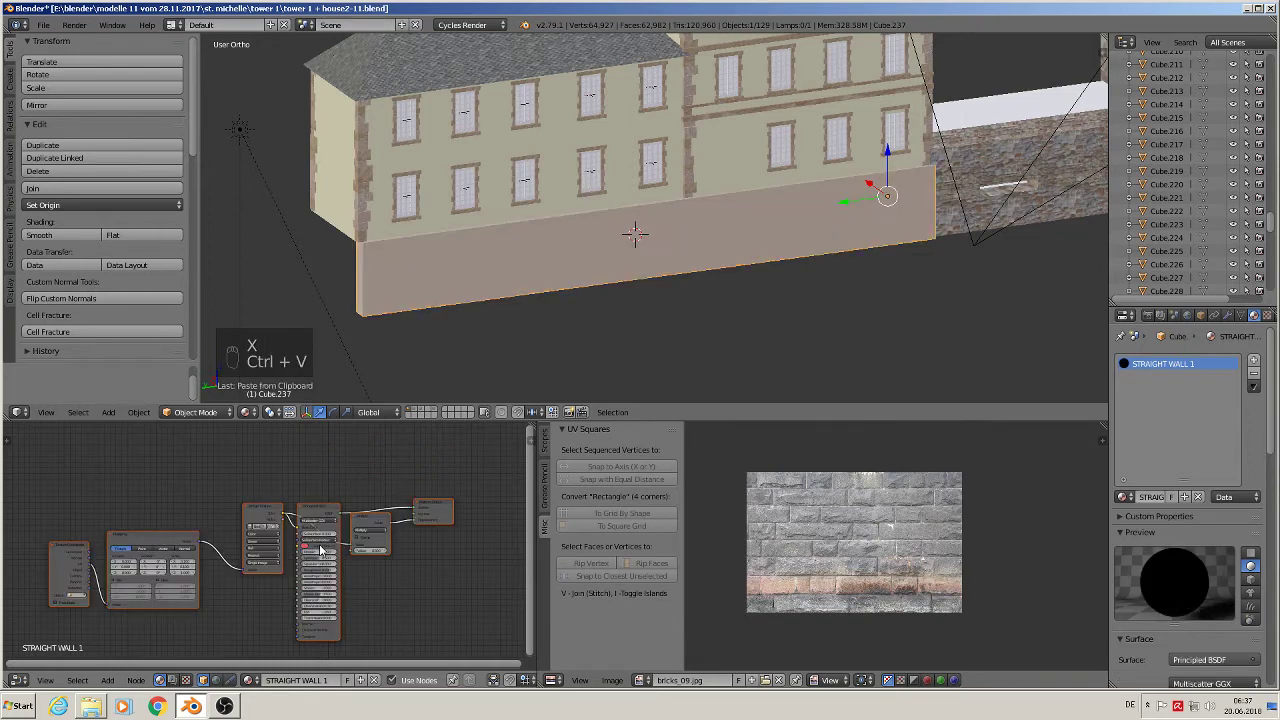
{"action": "scroll", "coordinate": [330, 537], "scroll_direction": "up", "scroll_amount": 1}
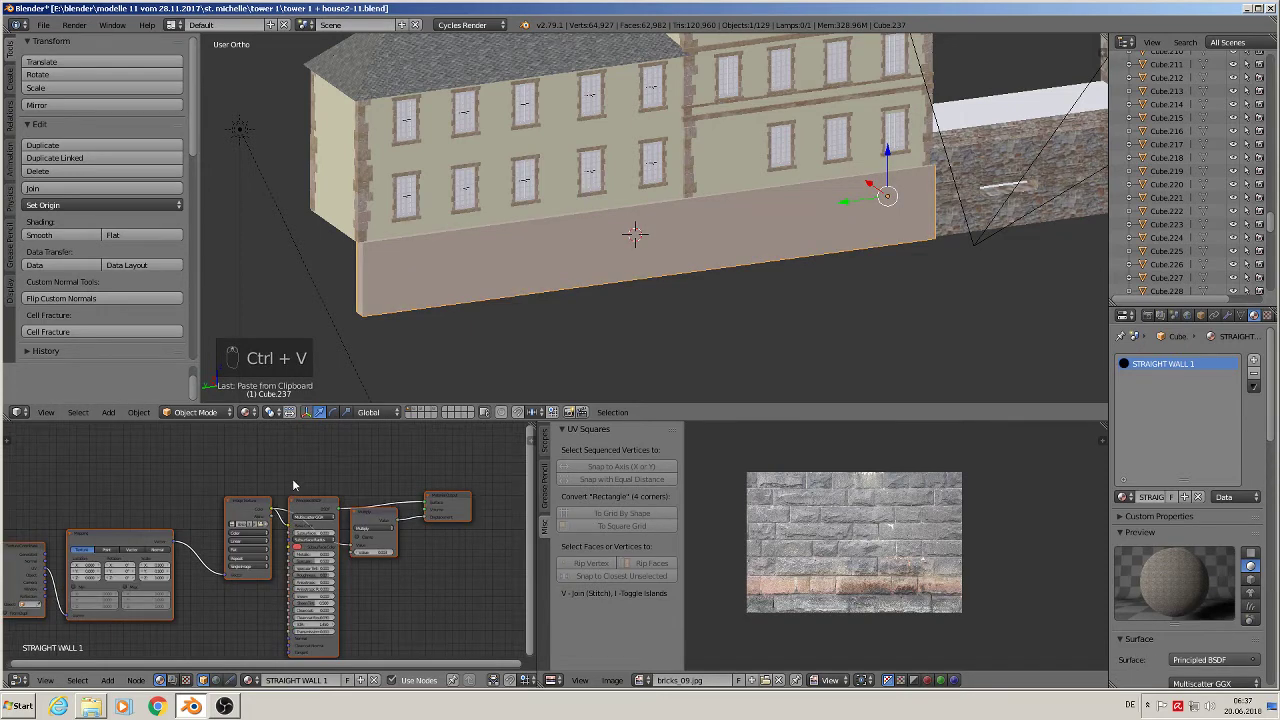
Unwrap the whole base wall along its seams for the stone texture, then deselect everything
{"action": "key", "text": "Tab"}
{"action": "key", "text": "Tab"}
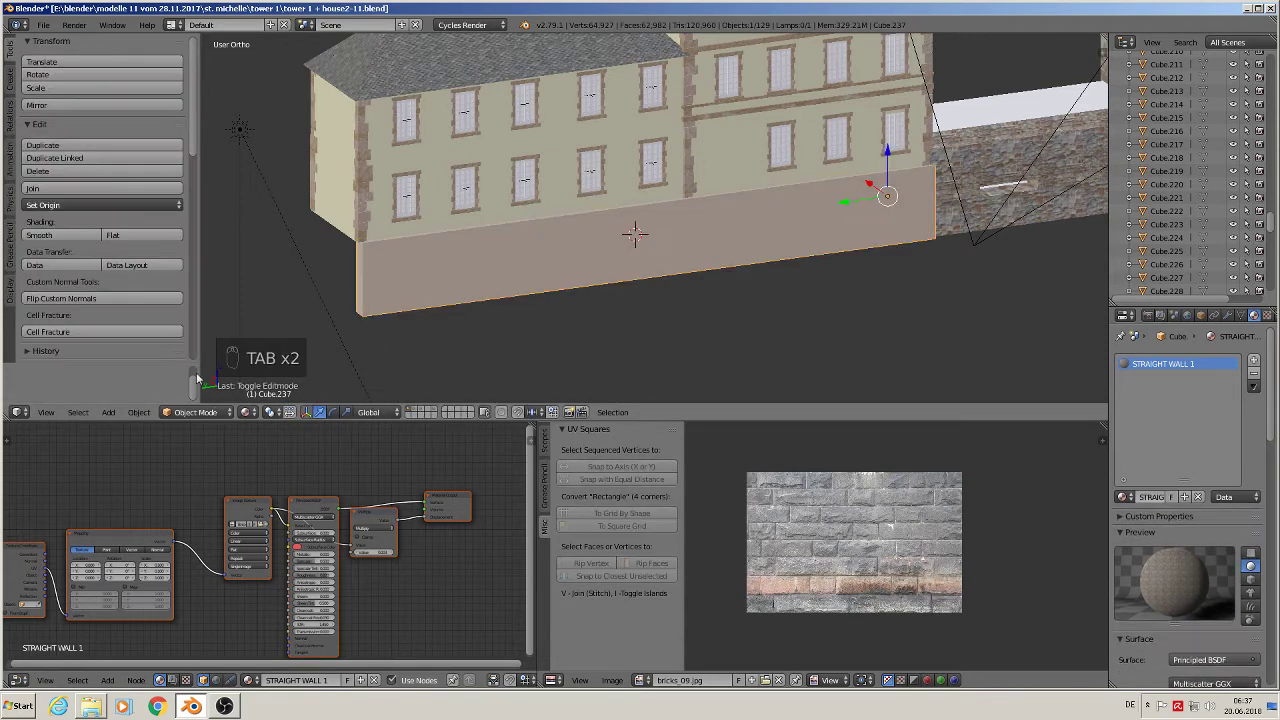
{"action": "left_click", "coordinate": [138, 412]}
{"action": "mouse_move", "coordinate": [230, 311]}
{"action": "key", "text": "Tab"}
{"action": "key", "text": "u"}
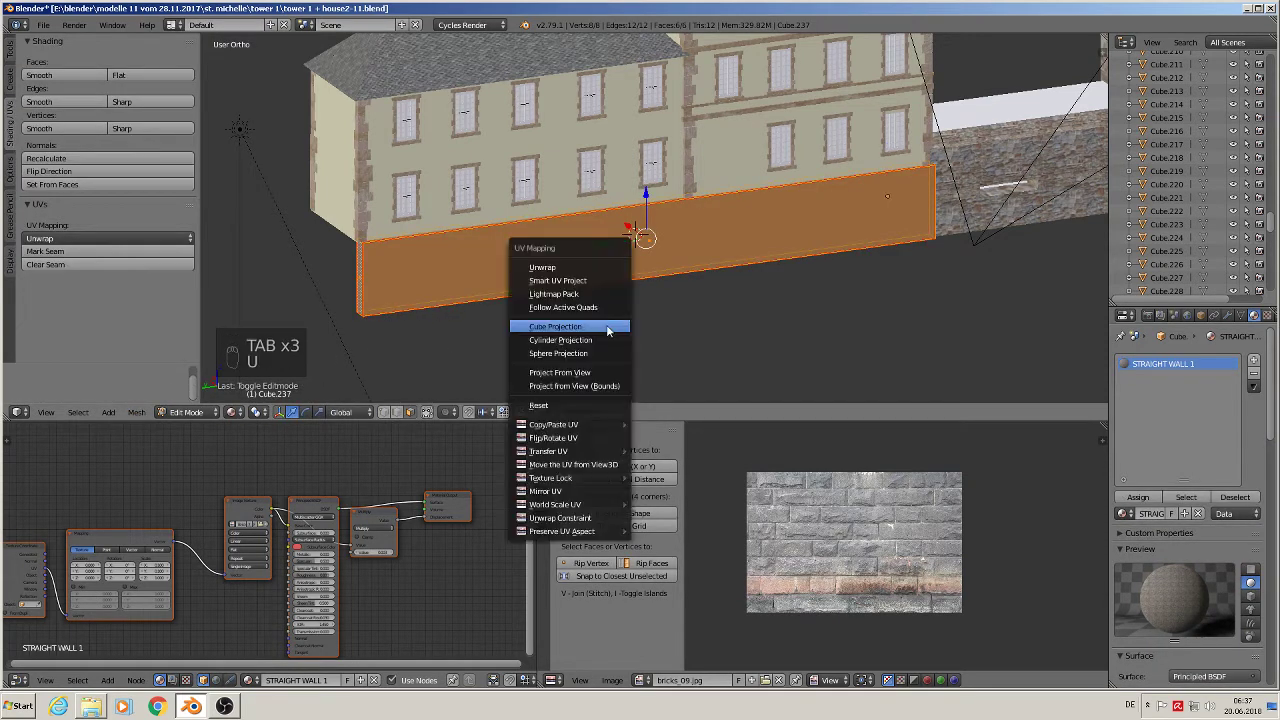
{"action": "left_click", "coordinate": [595, 267]}
{"action": "key", "text": "Tab"}
{"action": "middle_click_drag", "start_coordinate": [688, 333], "coordinate": [674, 264]}
{"action": "key", "text": "a"}
{"action": "key", "text": "a"}
{"action": "scroll", "coordinate": [650, 340], "scroll_direction": "down", "scroll_amount": 5}
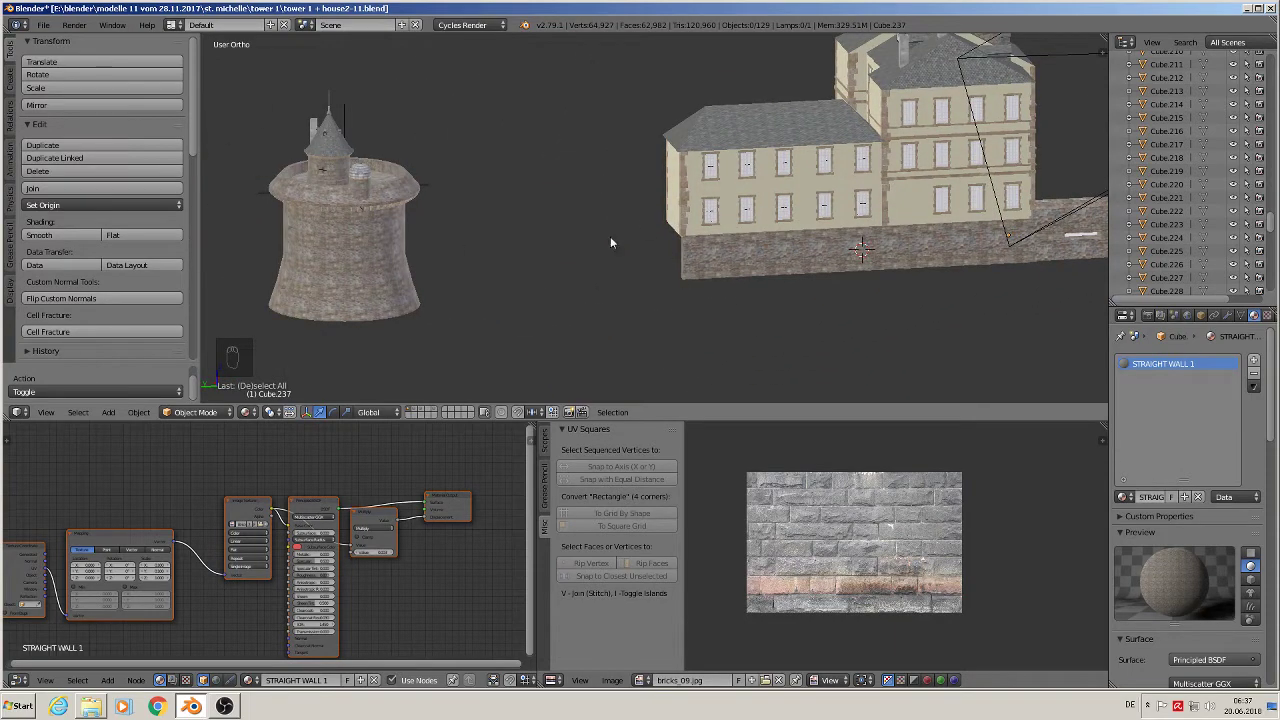
Duplicate the stone base wall under the house and move the copy about 1.26 along Y so it reaches the round tower
{"action": "middle_click_drag", "start_coordinate": [678, 291], "coordinate": [650, 296]}
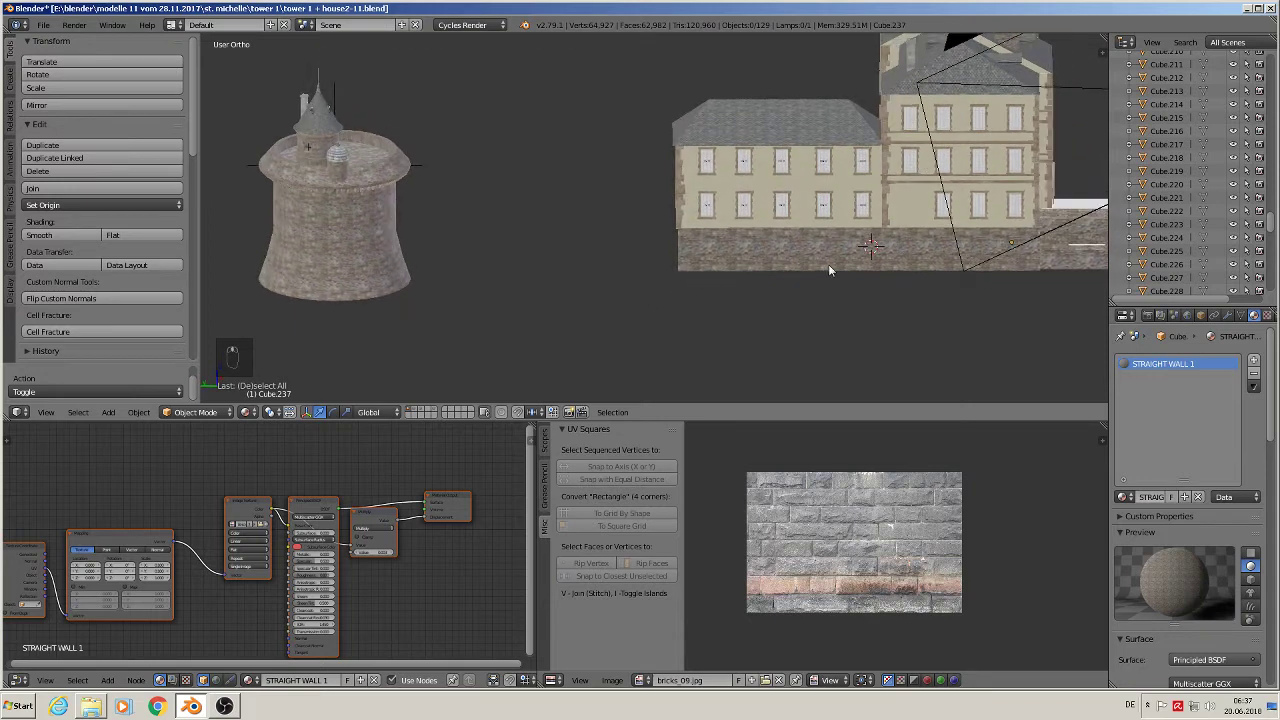
{"action": "right_click", "coordinate": [784, 264]}
{"action": "key", "text": "shift+d"}
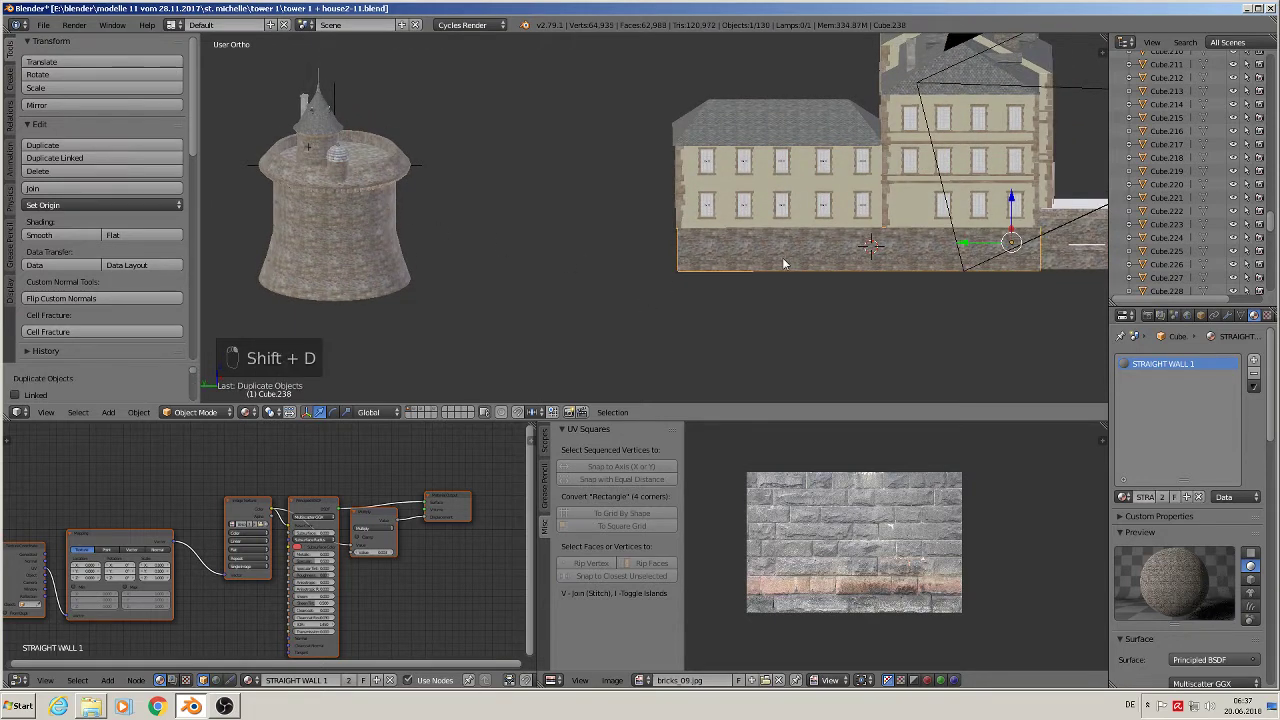
{"action": "key", "text": "y"}
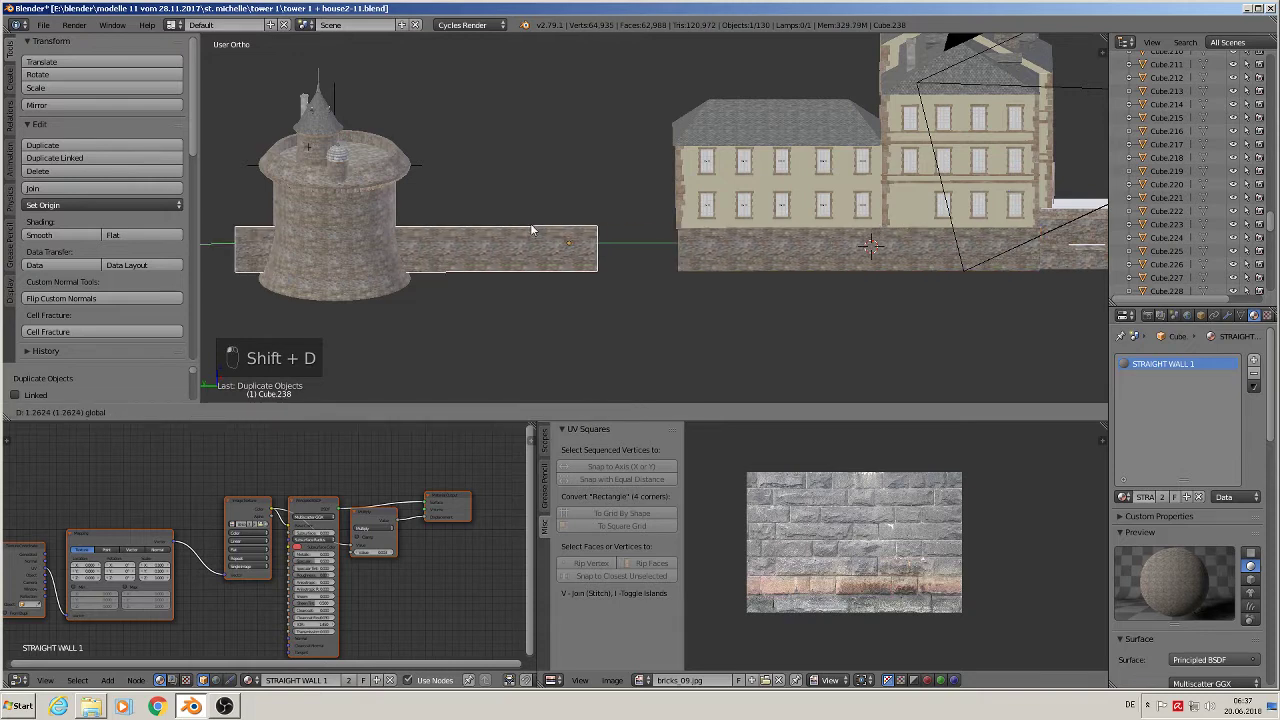
{"action": "left_click", "coordinate": [536, 231]}
Move the end face of the copied wall nearest the house about 0.08 along Y towards the house
{"action": "key", "text": "Tab"}
{"action": "scroll", "coordinate": [629, 283], "scroll_direction": "up", "scroll_amount": 2}
{"action": "middle_click_drag", "start_coordinate": [629, 283], "coordinate": [571, 254]}
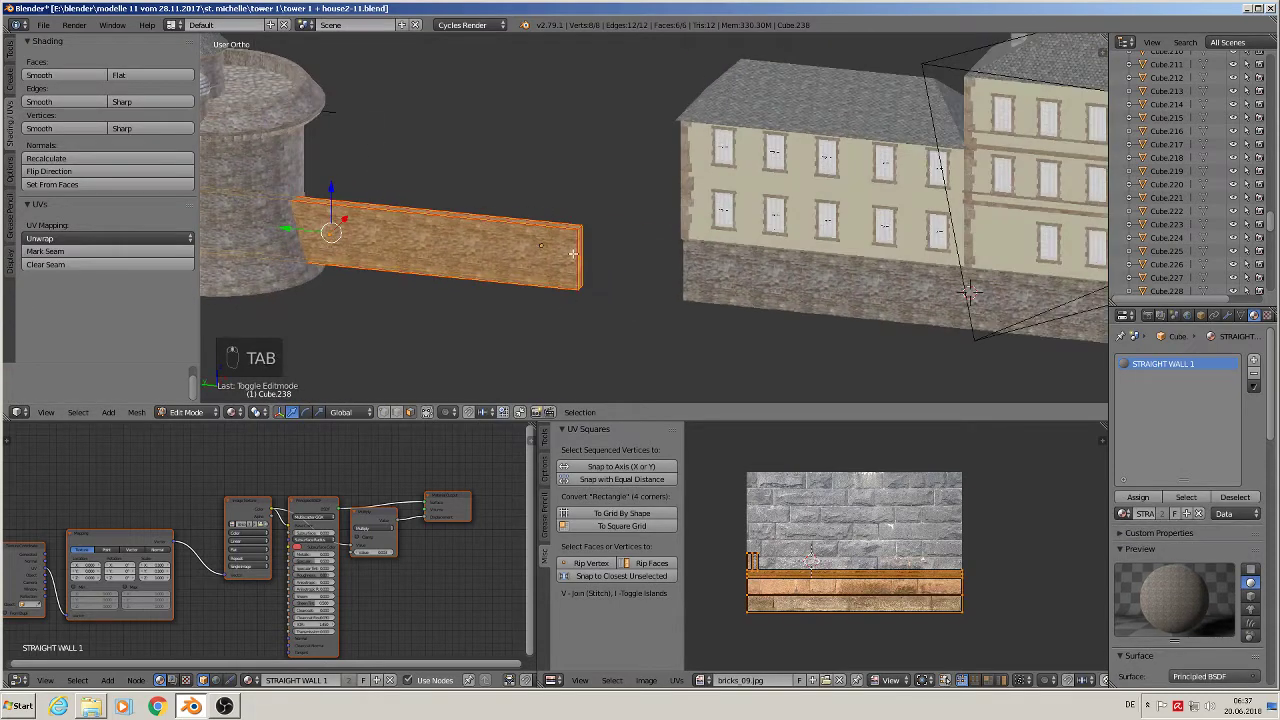
{"action": "left_click", "coordinate": [580, 256]}
{"action": "key", "text": "g"}
{"action": "key", "text": "y"}
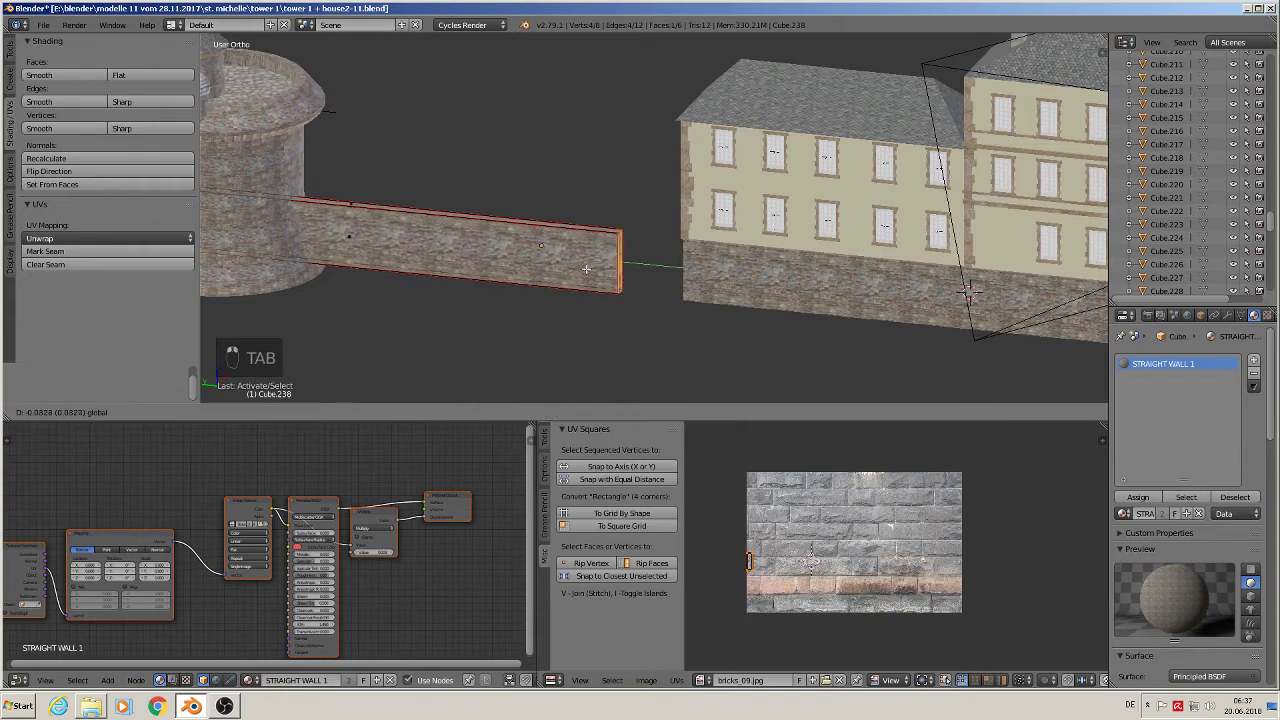
{"action": "left_click_drag", "start_coordinate": [581, 267], "coordinate": [582, 267]}
{"action": "middle_click_drag", "start_coordinate": [614, 277], "coordinate": [700, 285]}
{"action": "left_click_drag", "start_coordinate": [593, 271], "coordinate": [584, 277]}
{"action": "scroll", "coordinate": [562, 301], "scroll_direction": "down", "scroll_amount": 1}
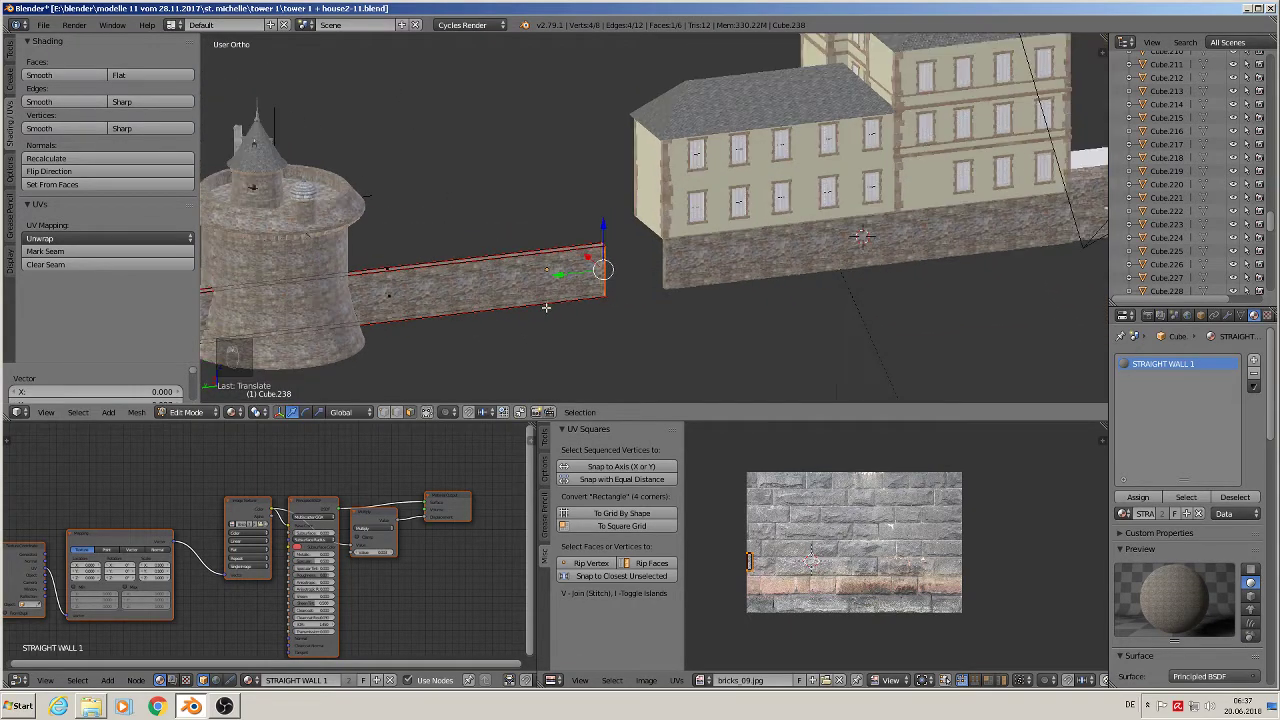
Move the wall's opposite end face along Y so the wall ends inside the round tower
{"action": "middle_click_drag", "start_coordinate": [495, 300], "coordinate": [636, 274], "text": "shift"}
{"action": "left_click", "coordinate": [324, 281]}
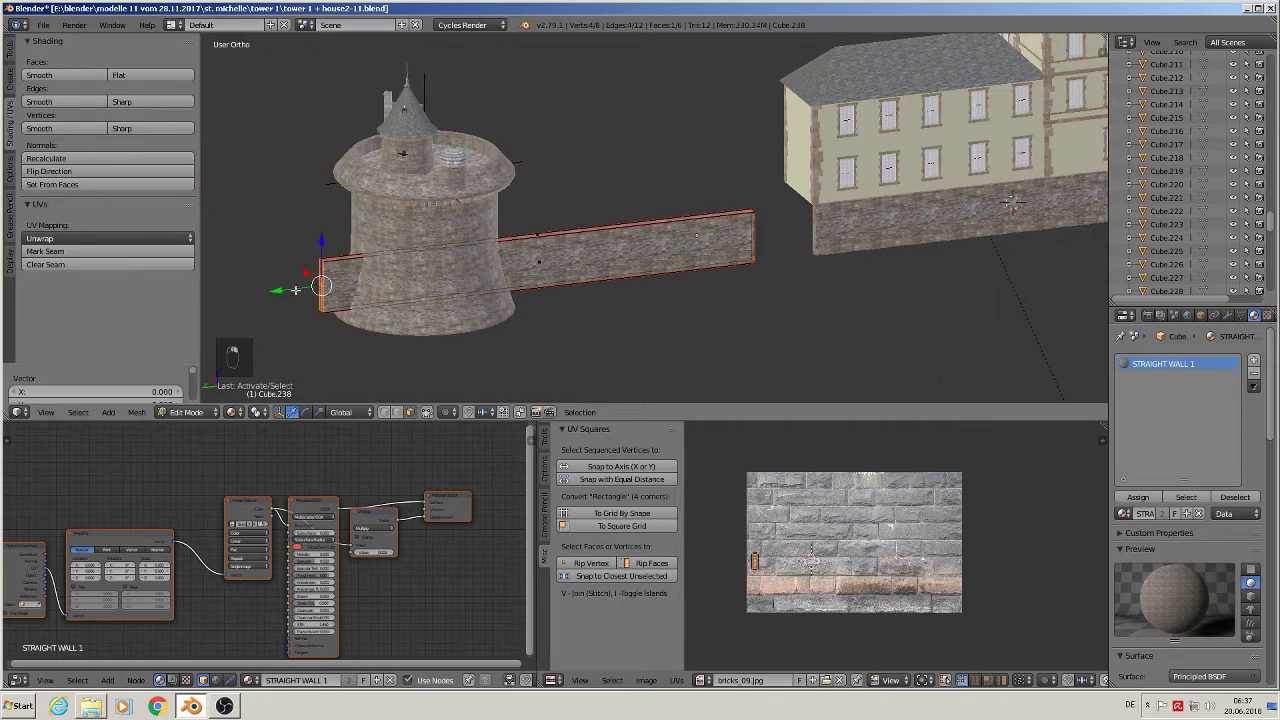
{"action": "key", "text": "g"}
{"action": "key", "text": "y"}
{"action": "left_click", "coordinate": [457, 278]}
{"action": "middle_click_drag", "start_coordinate": [457, 278], "coordinate": [641, 296]}
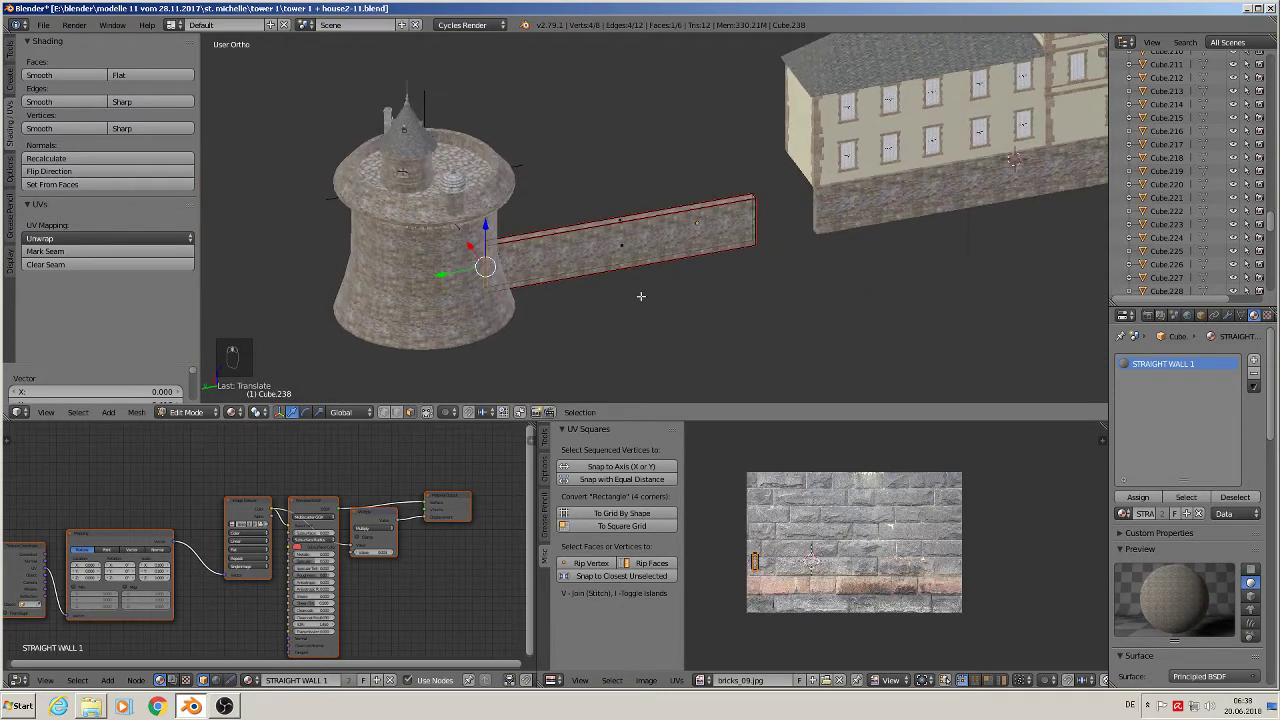
Raise the top face of the tower wall along Z to just below the tower's projecting rim
{"action": "left_click", "coordinate": [620, 218]}
{"action": "middle_click_drag", "start_coordinate": [638, 237], "coordinate": [619, 189]}
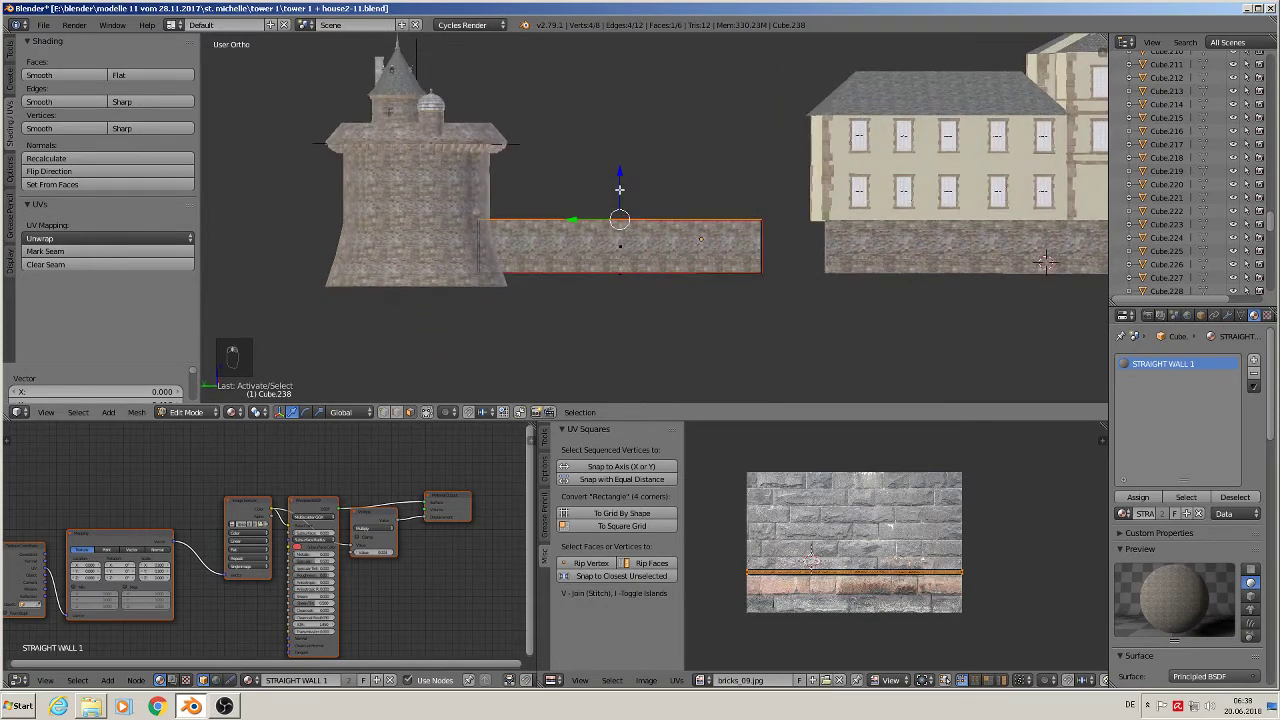
{"action": "left_click_drag", "start_coordinate": [625, 178], "coordinate": [634, 120]}
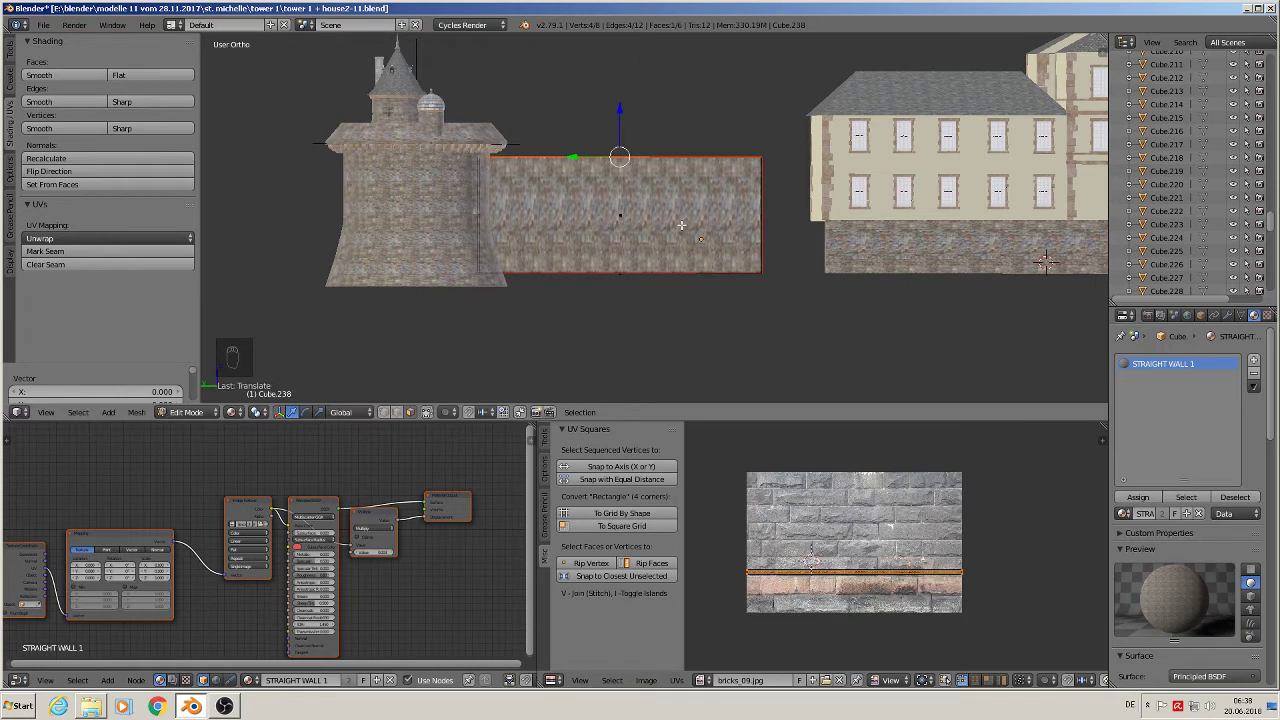
{"action": "key", "text": "a"}
{"action": "middle_click_drag", "start_coordinate": [681, 224], "coordinate": [763, 290]}
{"action": "key", "text": "Tab"}
Examine the reference photo of the round tower and adjoining wall, and compare the wall's height with the model
{"action": "scroll", "coordinate": [822, 260], "scroll_direction": "down", "scroll_amount": 3}
{"action": "middle_click_drag", "start_coordinate": [920, 195], "coordinate": [693, 358], "text": "shift"}
{"action": "scroll", "coordinate": [698, 332], "scroll_direction": "down", "scroll_amount": 3}
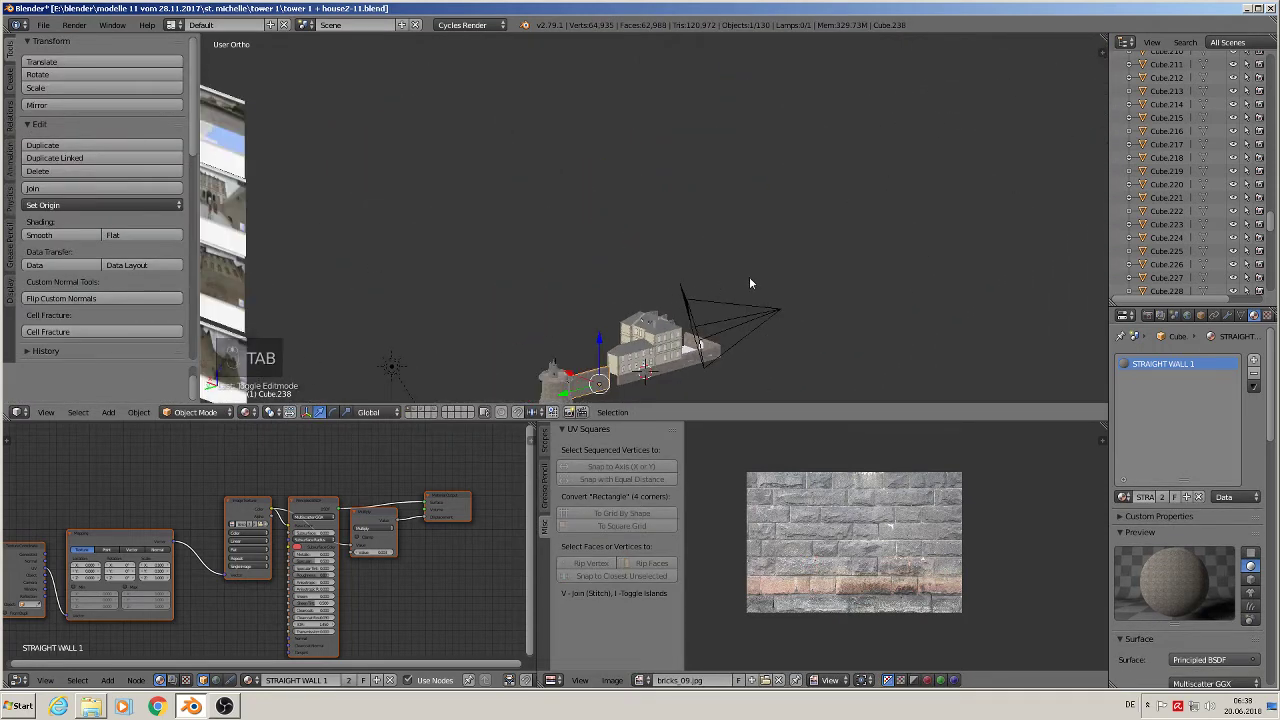
{"action": "key", "text": "KP_1"}
{"action": "scroll", "coordinate": [814, 262], "scroll_direction": "up", "scroll_amount": 4}
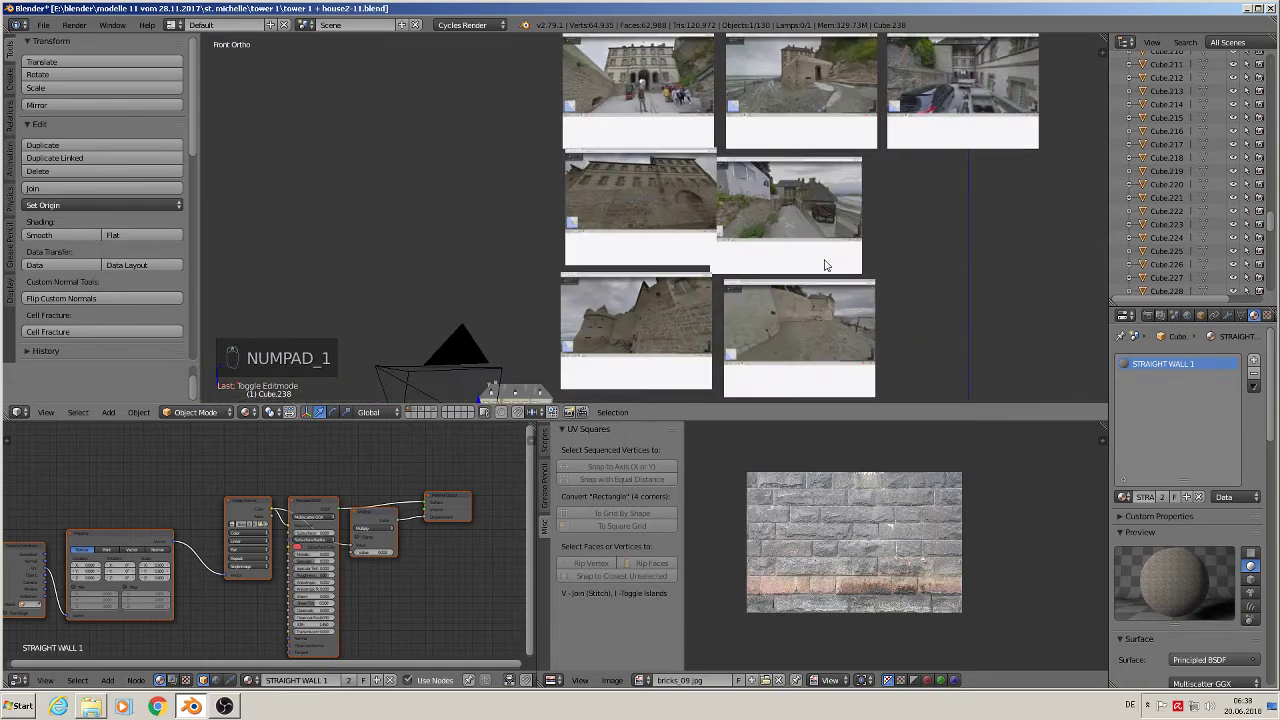
{"action": "middle_click_drag", "start_coordinate": [580, 364], "coordinate": [758, 306], "text": "shift"}
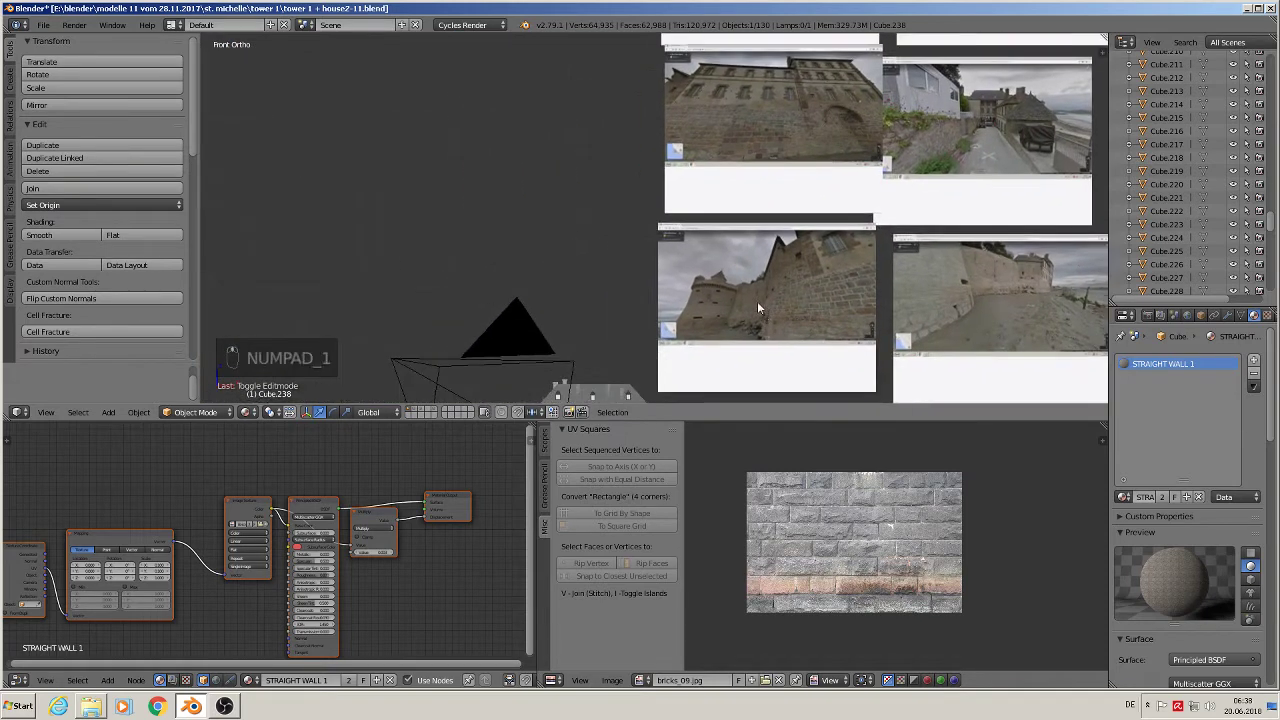
{"action": "scroll", "coordinate": [755, 305], "scroll_direction": "up", "scroll_amount": 6}
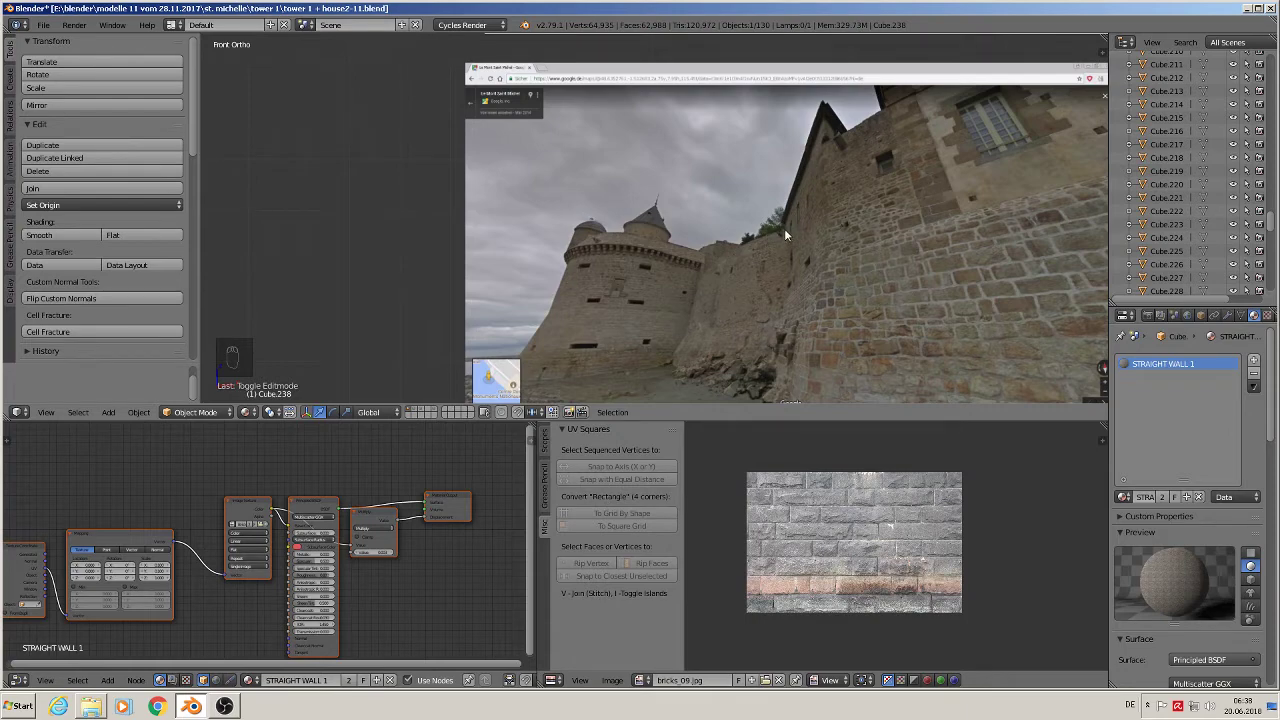
{"action": "middle_click_drag", "start_coordinate": [799, 308], "coordinate": [822, 332]}
{"action": "scroll", "coordinate": [785, 336], "scroll_direction": "down", "scroll_amount": 8}
{"action": "middle_click_drag", "start_coordinate": [674, 334], "coordinate": [876, 176], "text": "shift"}
{"action": "scroll", "coordinate": [822, 200], "scroll_direction": "down", "scroll_amount": 3}
{"action": "scroll", "coordinate": [811, 235], "scroll_direction": "up", "scroll_amount": 4}
{"action": "middle_click_drag", "start_coordinate": [778, 286], "coordinate": [927, 241]}
{"action": "scroll", "coordinate": [873, 314], "scroll_direction": "up", "scroll_amount": 6}
{"action": "scroll", "coordinate": [910, 302], "scroll_direction": "up", "scroll_amount": 4}
{"action": "scroll", "coordinate": [927, 241], "scroll_direction": "up", "scroll_amount": 3}
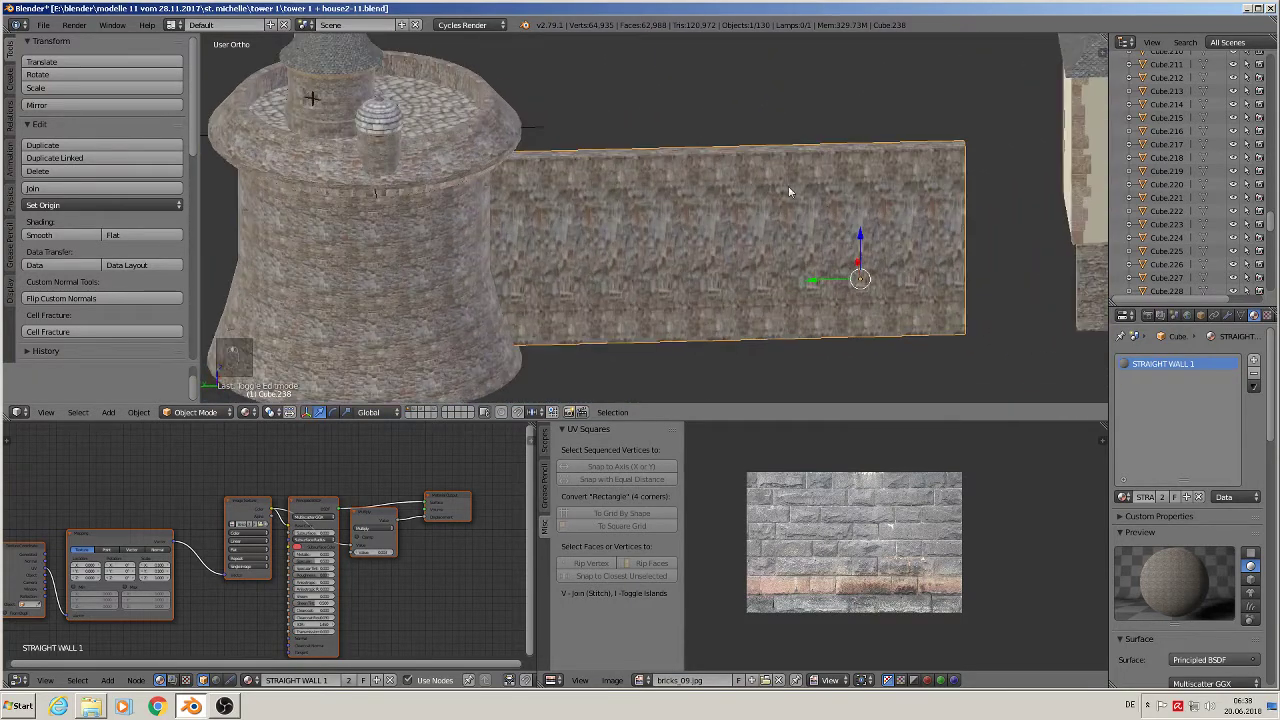
Raise the tower wall's top face further along Z to about the height of the tower's rim
{"action": "key", "text": "Tab"}
{"action": "right_click", "coordinate": [709, 150]}
{"action": "middle_click_drag", "start_coordinate": [661, 243], "coordinate": [659, 205]}
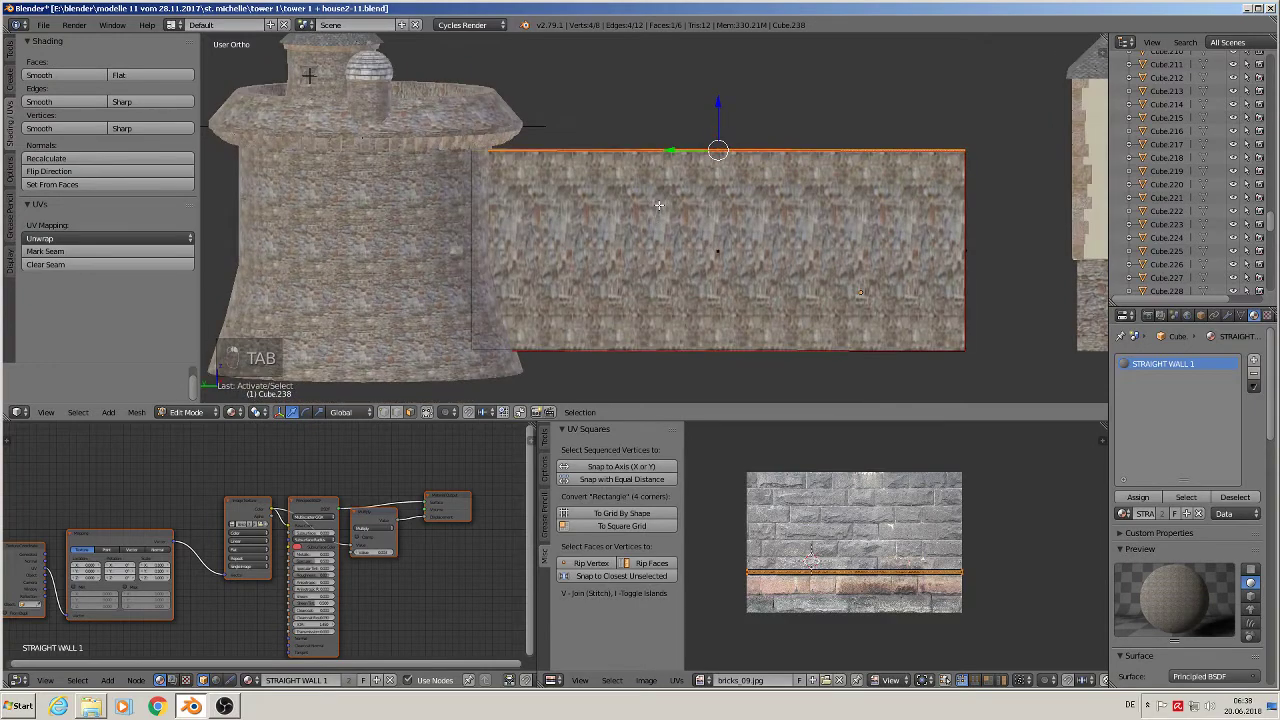
{"action": "left_click_drag", "start_coordinate": [720, 112], "coordinate": [718, 64]}
{"action": "key", "text": "Tab"}
{"action": "mouse_move", "coordinate": [718, 200]}
{"action": "middle_mouse_down"}
{"action": "mouse_move", "coordinate": [724, 220]}
{"action": "mouse_move", "coordinate": [659, 230]}
{"action": "mouse_move", "coordinate": [745, 240]}
{"action": "mouse_move", "coordinate": [715, 224]}
{"action": "middle_mouse_up"}
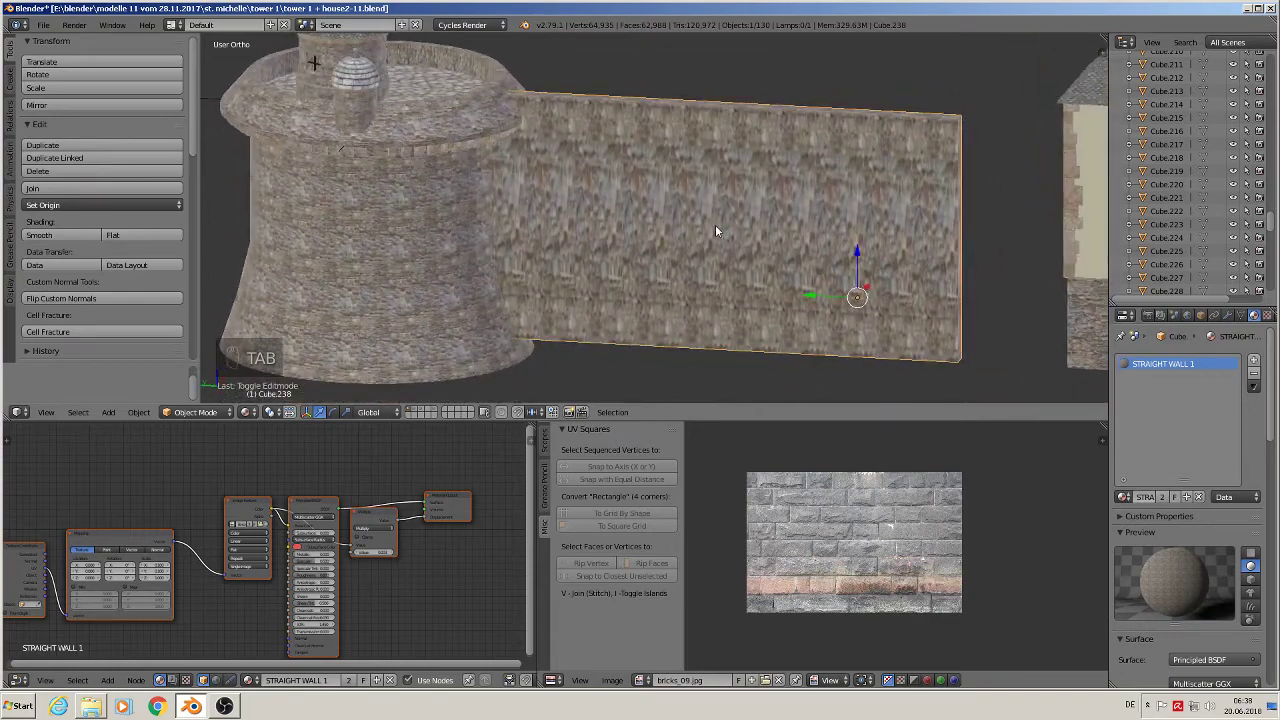
Select the tower wall's whole mesh and apply the object's rotation and scale
{"action": "key", "text": "Tab"}
{"action": "key", "text": "a"}
{"action": "key", "text": "a"}
{"action": "key", "text": "a"}
{"action": "key", "text": "a"}
{"action": "key", "text": "a"}
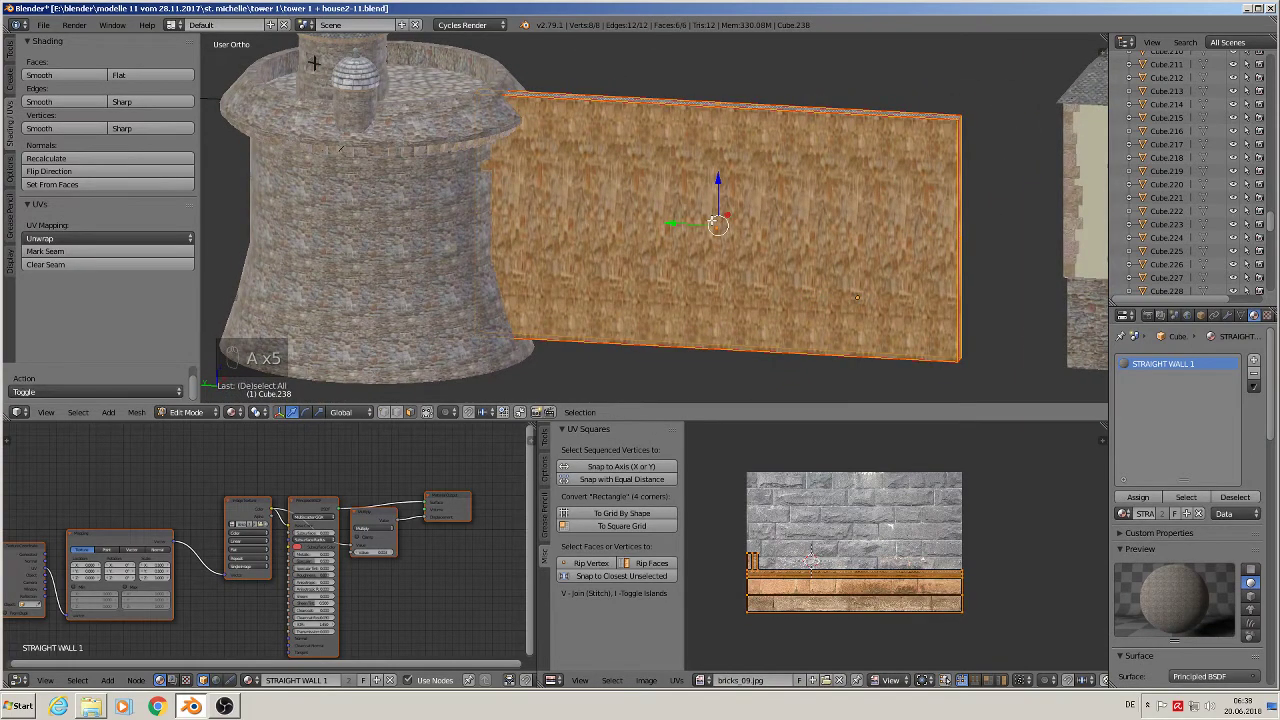
{"action": "key", "text": "Tab"}
{"action": "left_click", "coordinate": [138, 412]}
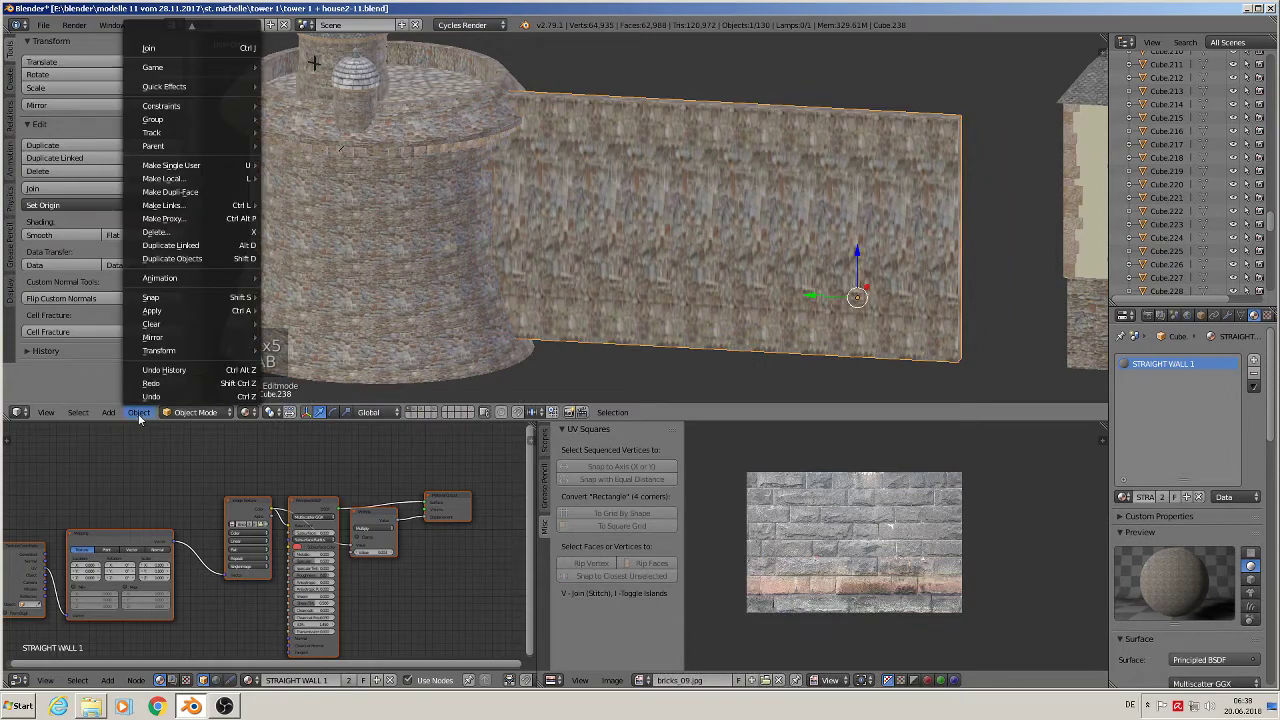
{"action": "mouse_move", "coordinate": [168, 310]}
{"action": "left_click", "coordinate": [316, 350]}
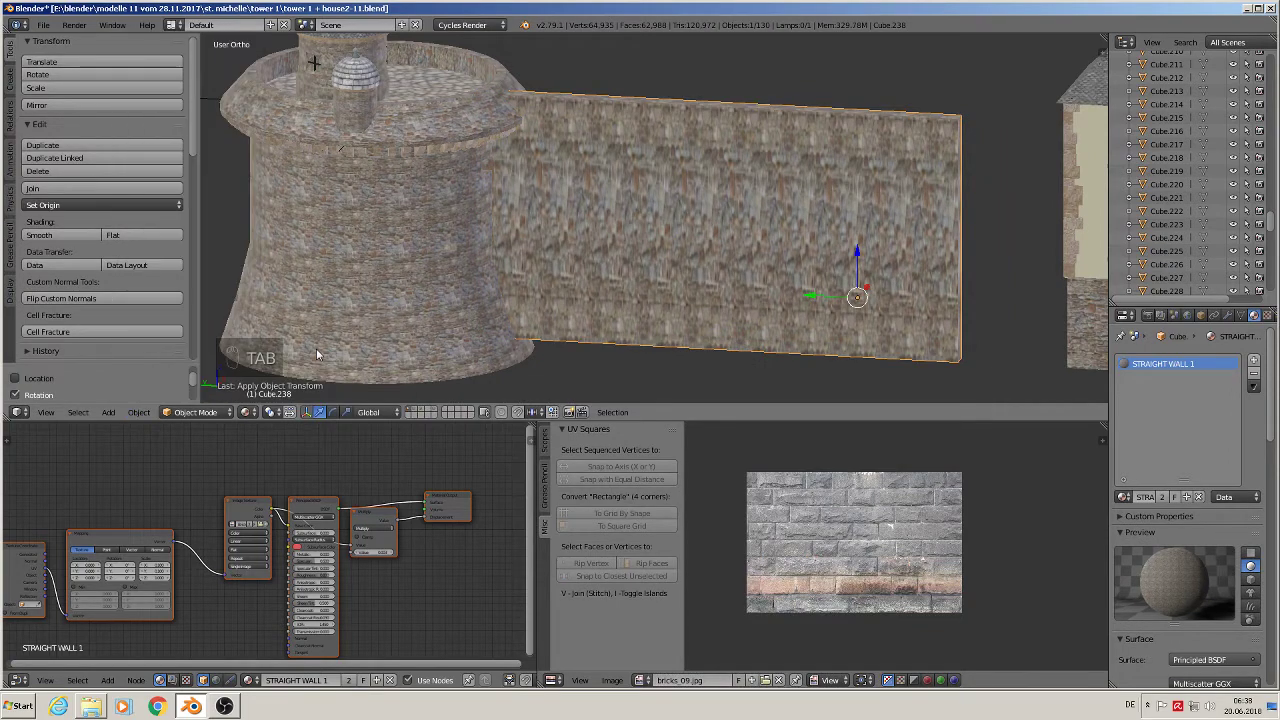
Unwrap the entire tower wall again to correct the stretched stone texture, and deselect it
{"action": "key", "text": "Tab"}
{"action": "key", "text": "u"}
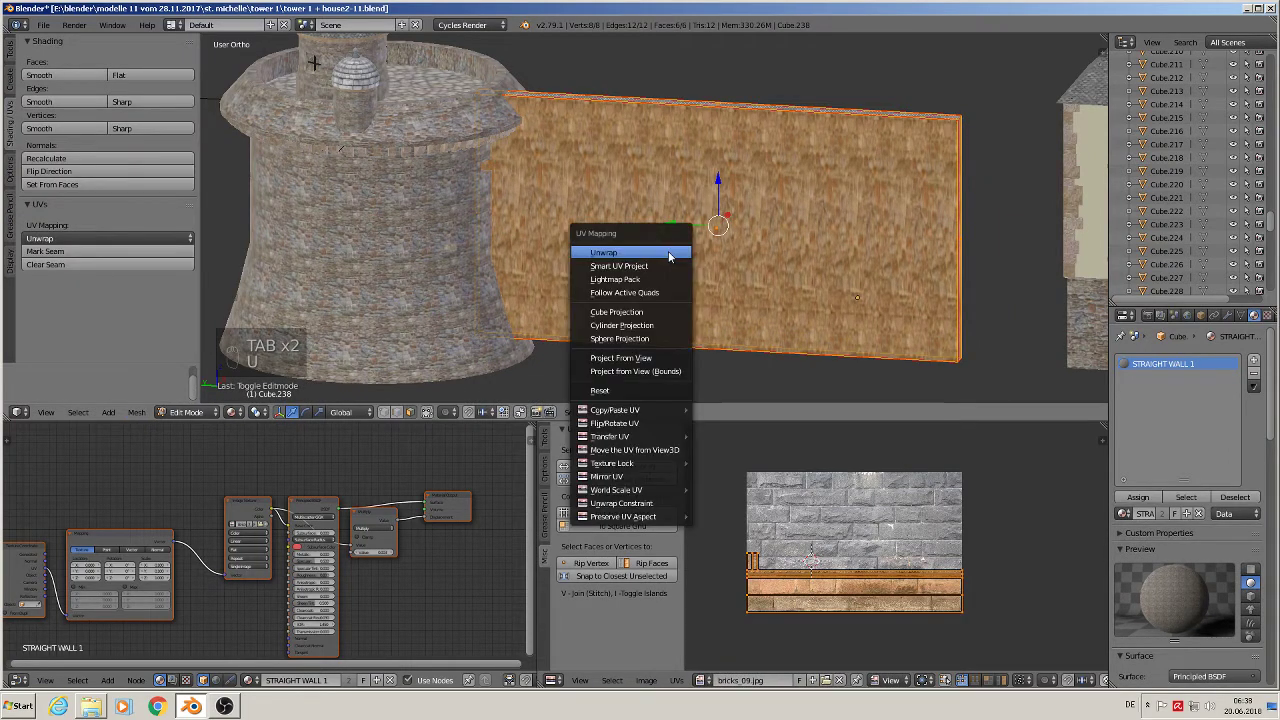
{"action": "left_click", "coordinate": [668, 251]}
{"action": "key", "text": "Tab"}
{"action": "middle_click_drag", "start_coordinate": [730, 302], "coordinate": [800, 140]}
{"action": "key", "text": "a"}
Inspect the walls and the house facade from several angles and compare them with the reference photos
{"action": "scroll", "coordinate": [770, 295], "scroll_direction": "down", "scroll_amount": 3}
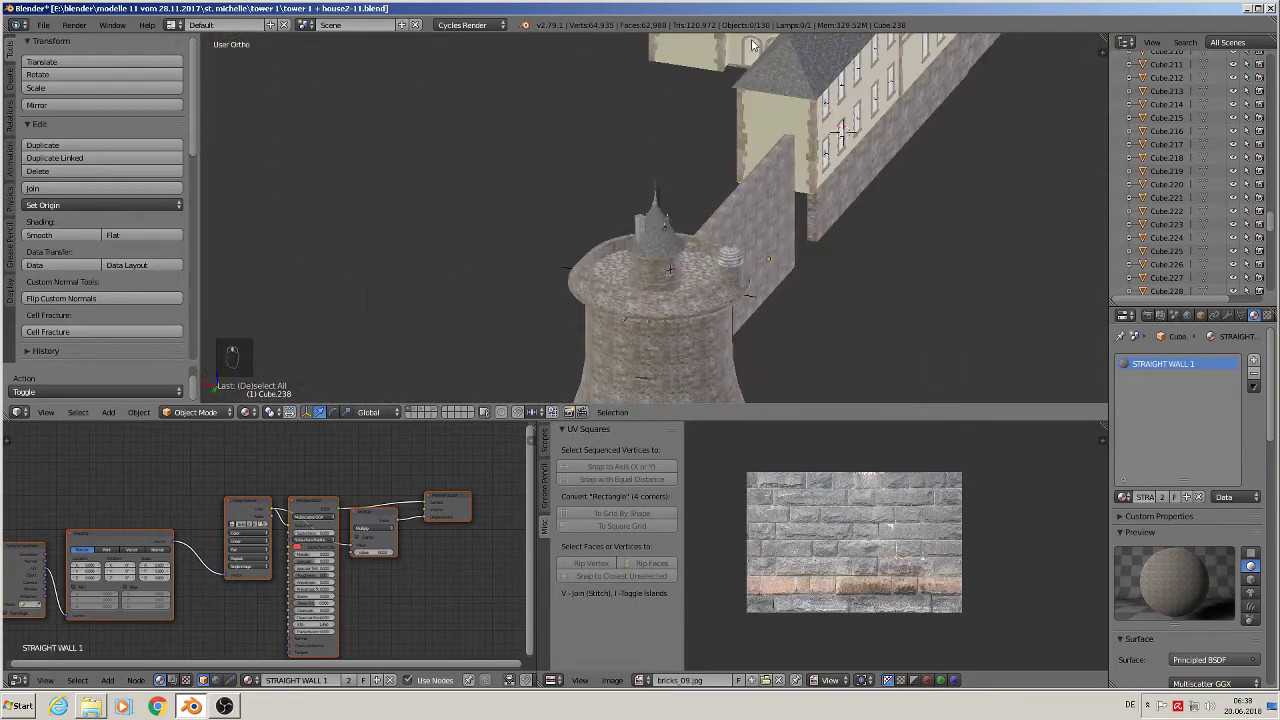
{"action": "middle_click_drag", "start_coordinate": [802, 235], "coordinate": [587, 115]}
{"action": "middle_click_drag", "start_coordinate": [783, 277], "coordinate": [817, 147]}
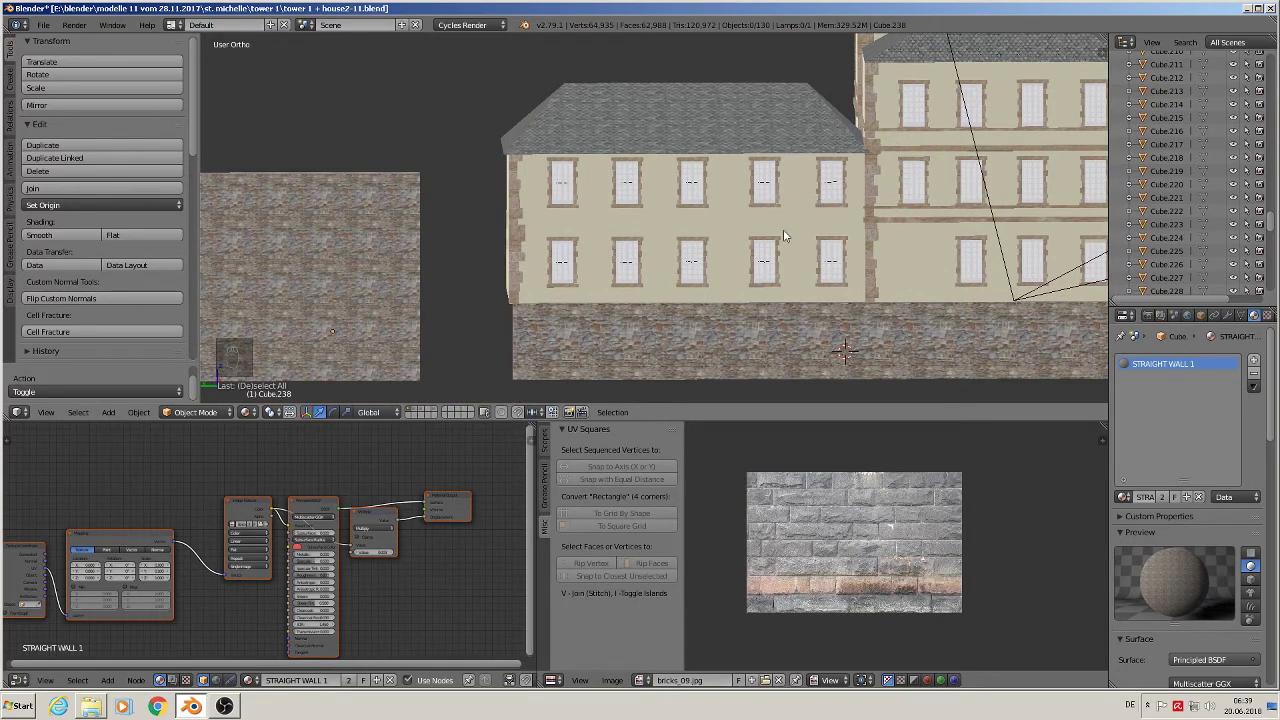
{"action": "scroll", "coordinate": [740, 236], "scroll_direction": "up", "scroll_amount": 3}
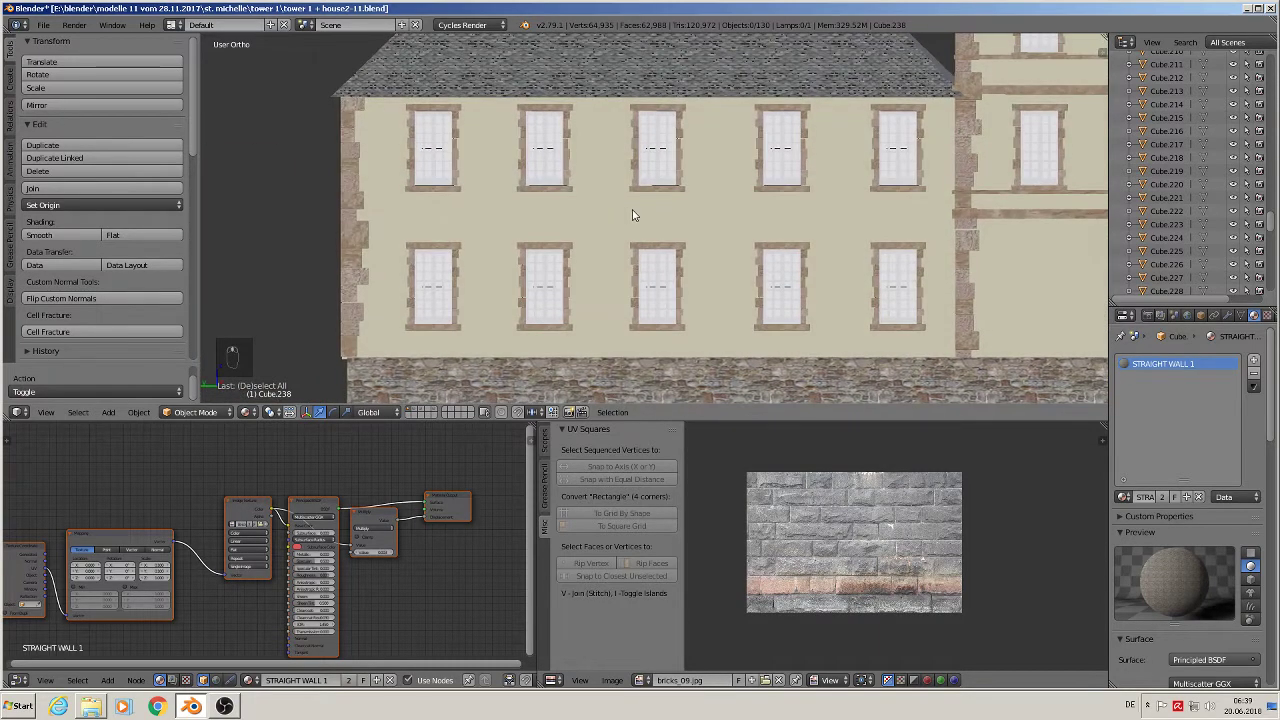
{"action": "key", "text": "KP_1"}
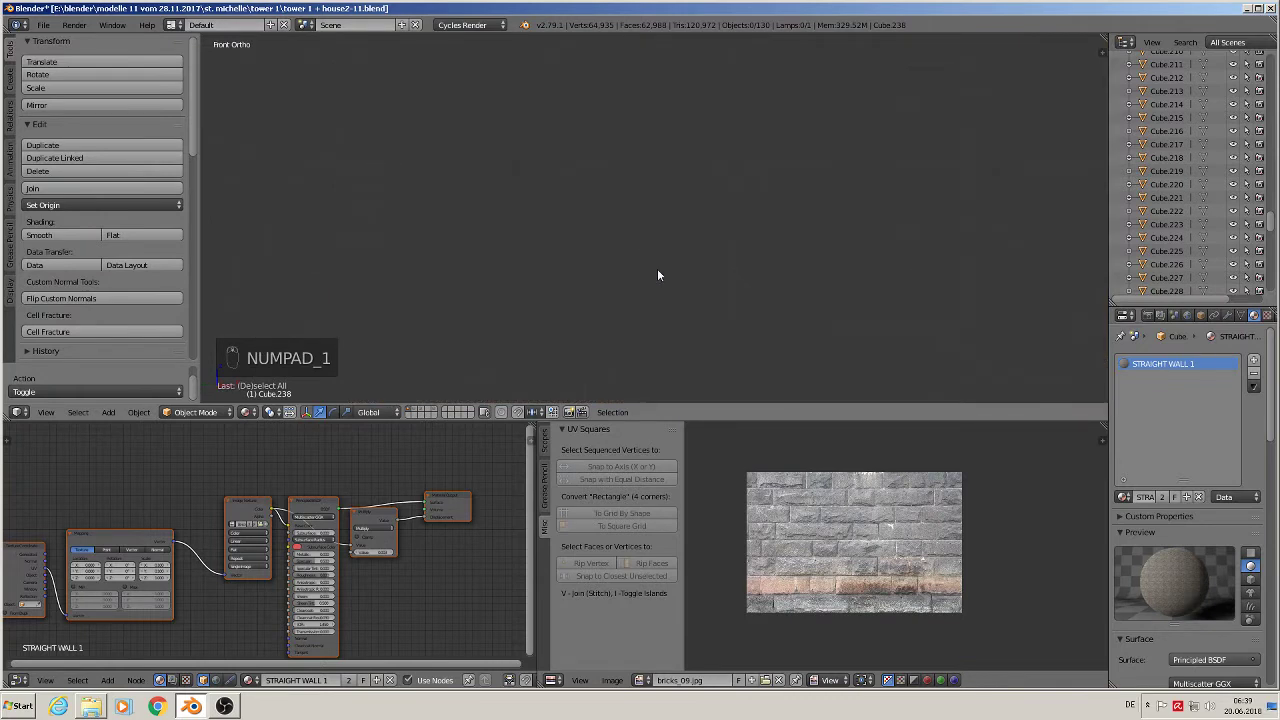
{"action": "scroll", "coordinate": [620, 281], "scroll_direction": "down", "scroll_amount": 10}
{"action": "middle_click_drag", "start_coordinate": [495, 265], "coordinate": [878, 180], "text": "shift"}
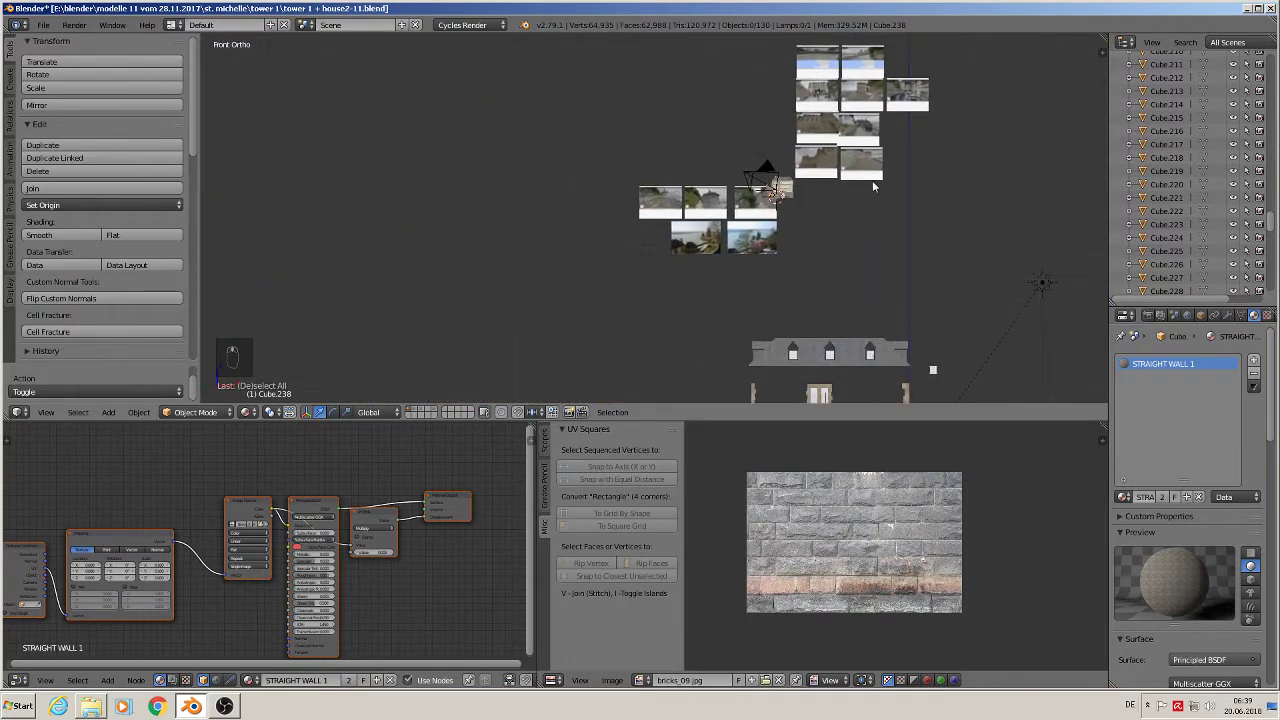
{"action": "scroll", "coordinate": [860, 179], "scroll_direction": "up", "scroll_amount": 8}
{"action": "scroll", "coordinate": [735, 183], "scroll_direction": "up", "scroll_amount": 2}
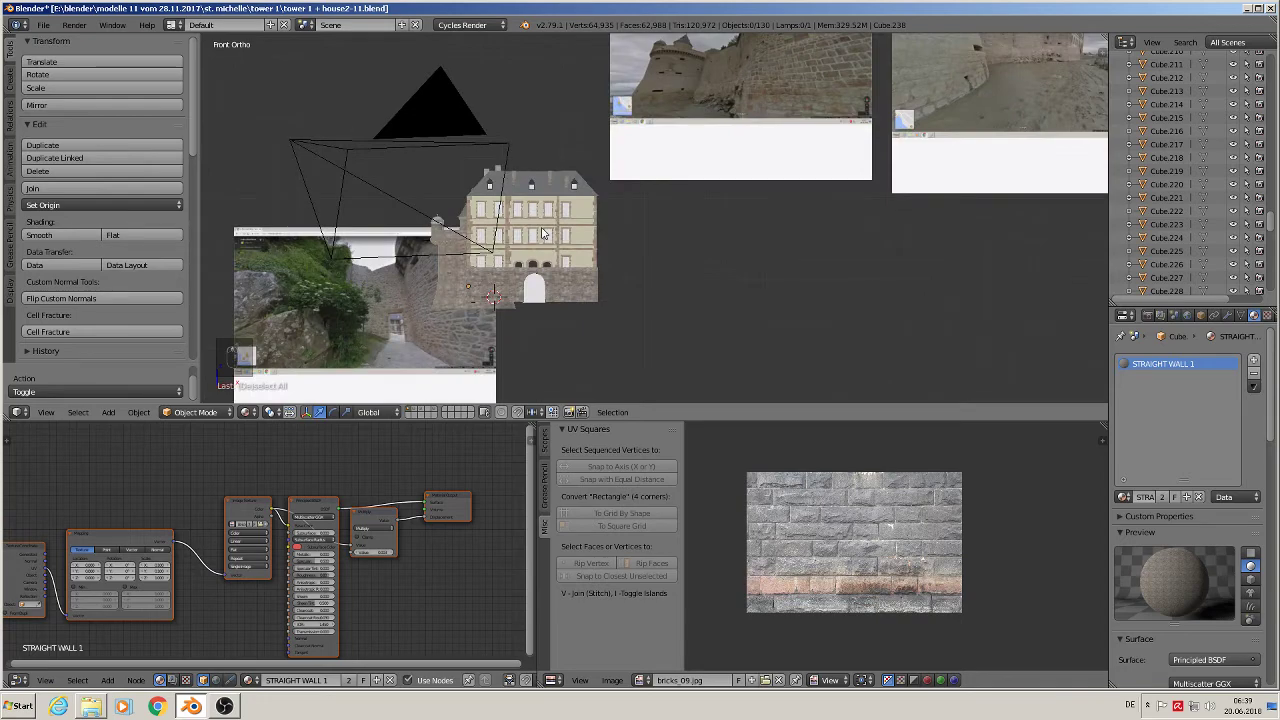
Add a cube between the two window rows on the lower house's long facade and scale it down to about 0.04
{"action": "key", "text": "KP_3"}
{"action": "scroll", "coordinate": [541, 233], "scroll_direction": "up", "scroll_amount": 7}
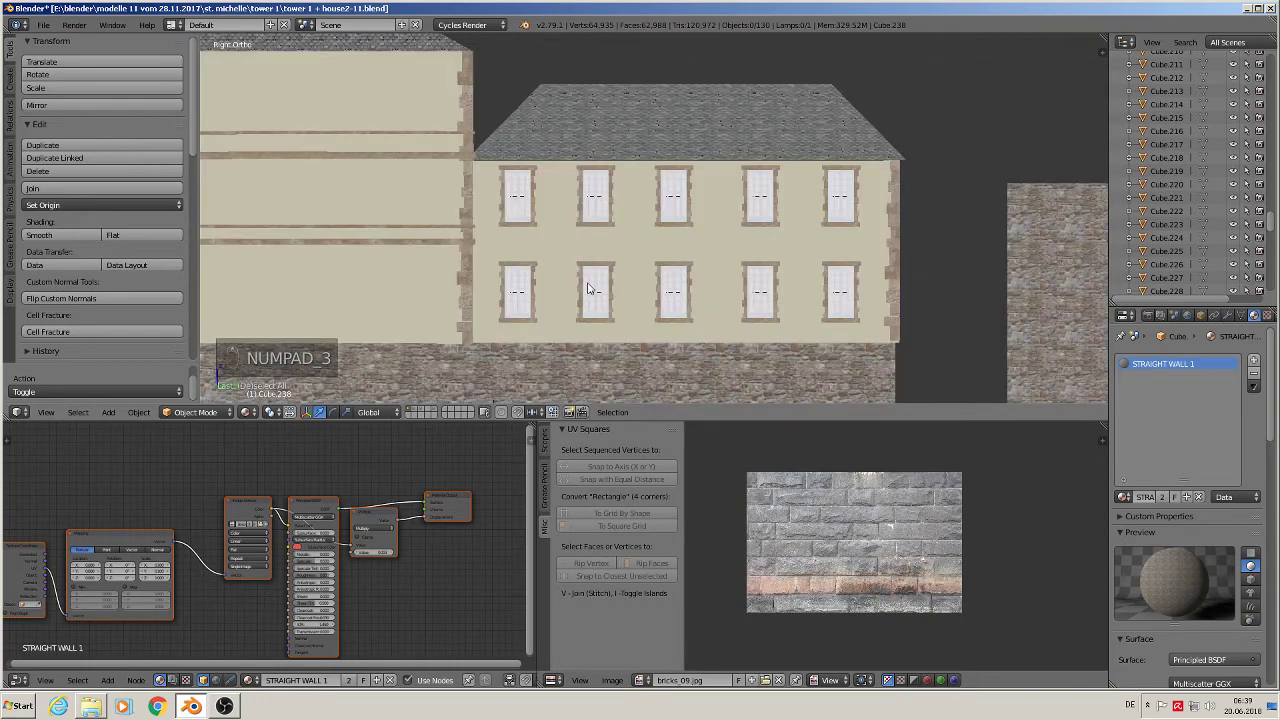
{"action": "left_click", "coordinate": [590, 207]}
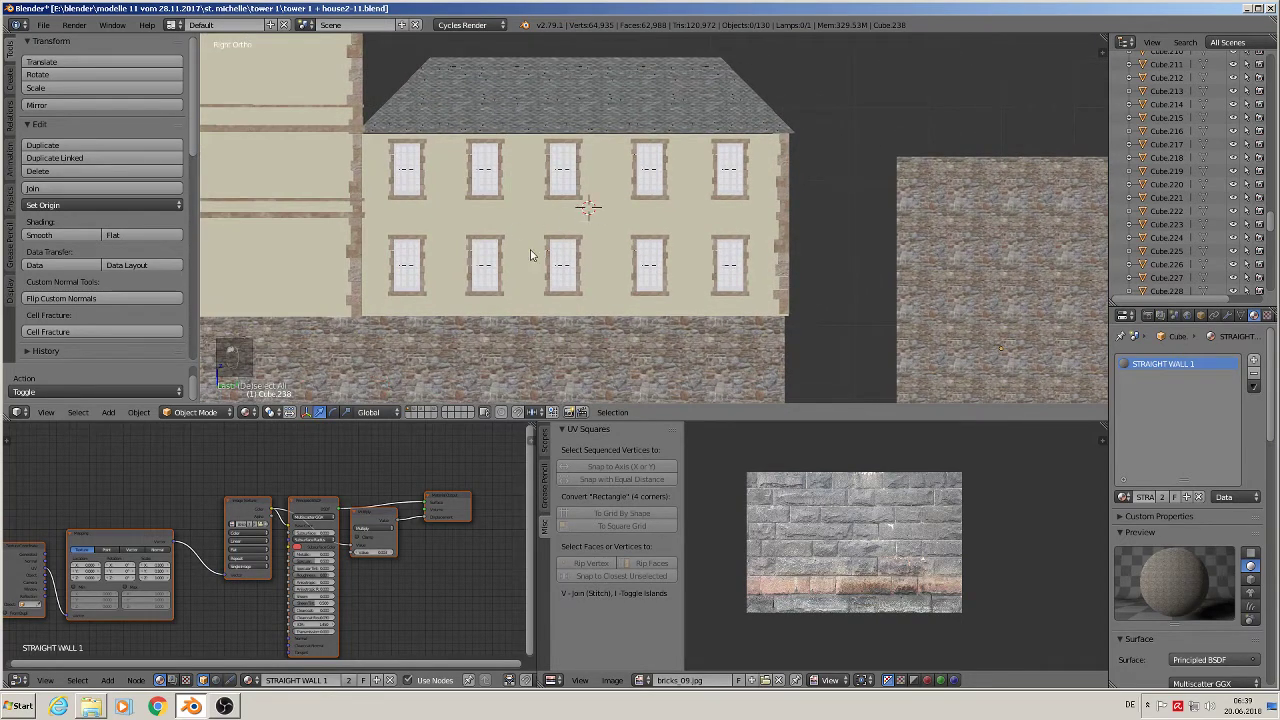
{"action": "left_click", "coordinate": [108, 413]}
{"action": "mouse_move", "coordinate": [126, 396]}
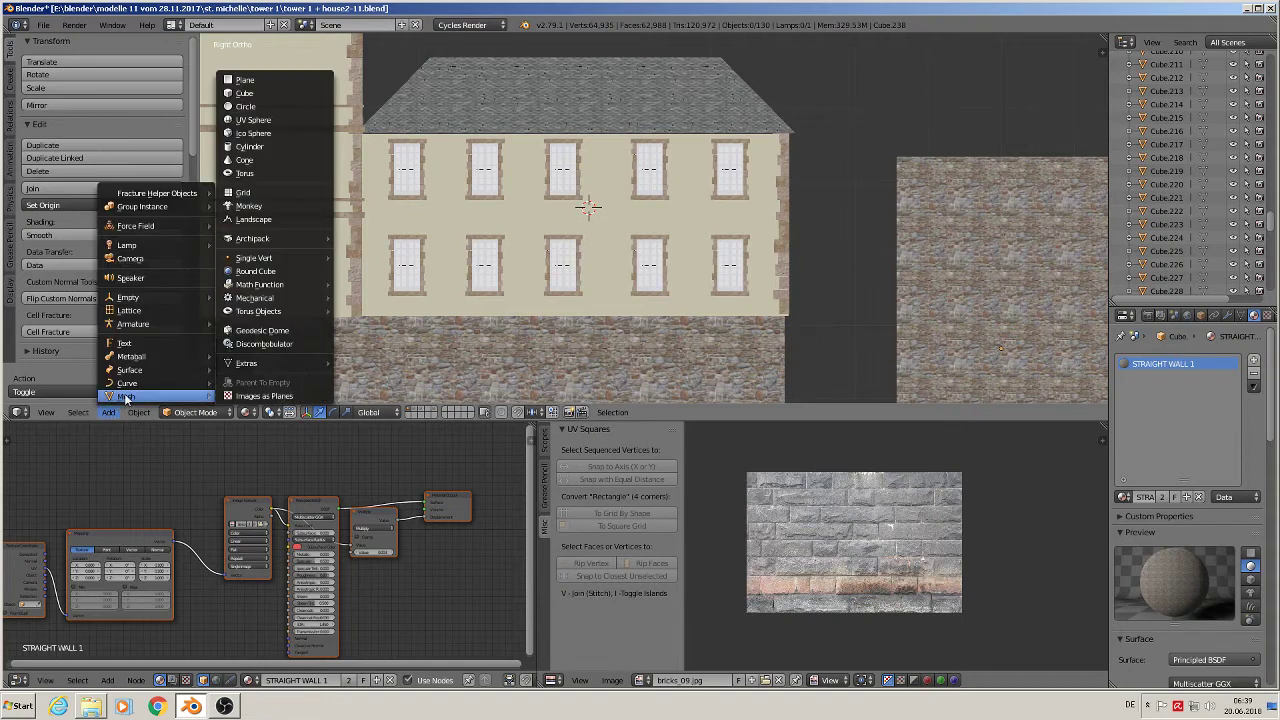
{"action": "left_click", "coordinate": [282, 94]}
{"action": "key", "text": "s"}
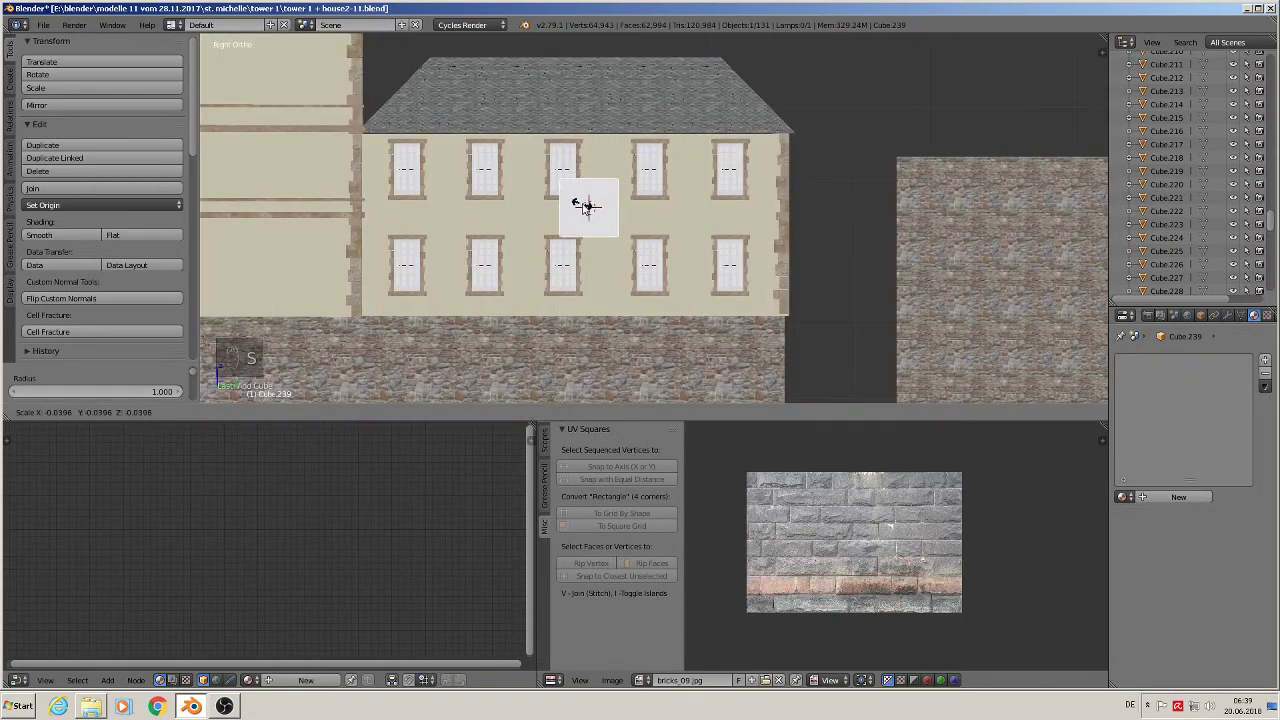
{"action": "left_click", "coordinate": [588, 208]}
Flatten the small cube along Z and stretch it by about 10.22 along Y into a strip as long as the facade
{"action": "key", "text": "s"}
{"action": "key", "text": "z"}
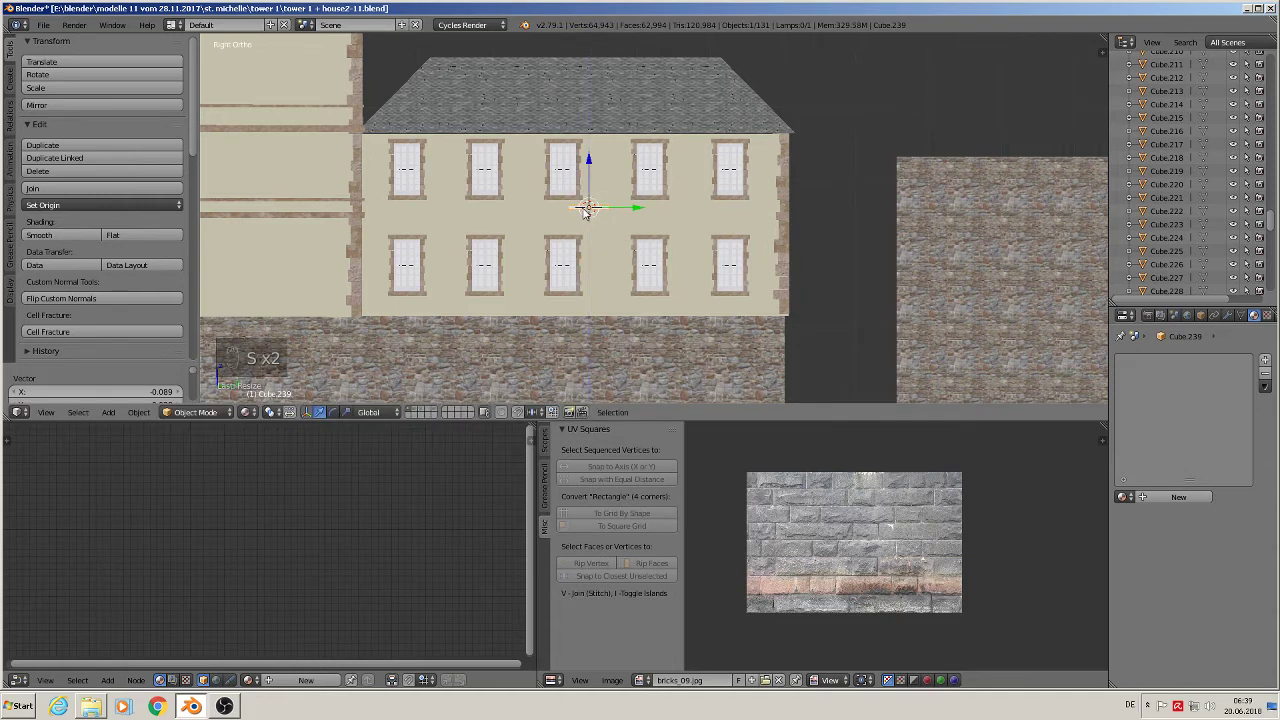
{"action": "left_click", "coordinate": [590, 211]}
{"action": "key", "text": "s"}
{"action": "key", "text": "y"}
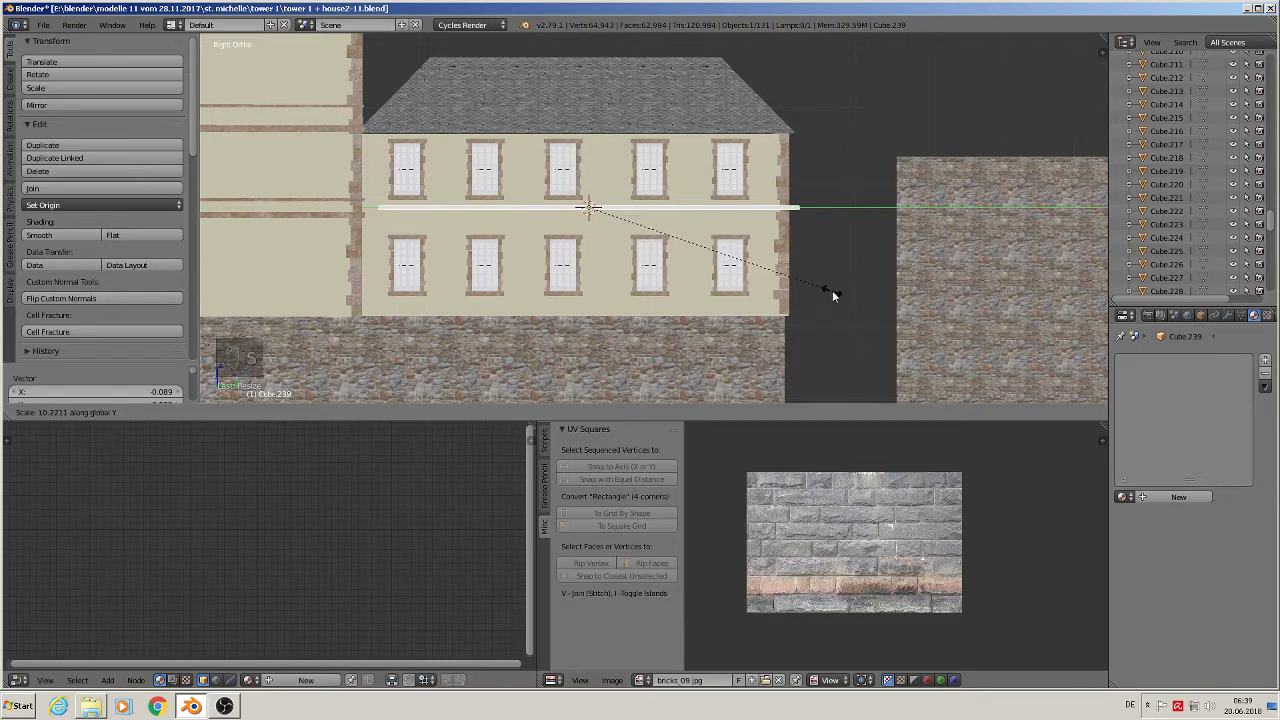
{"action": "left_click", "coordinate": [832, 290]}
Shift the strip about 0.027 back along the facade so that it spans the wall from corner to corner
{"action": "key", "text": "g"}
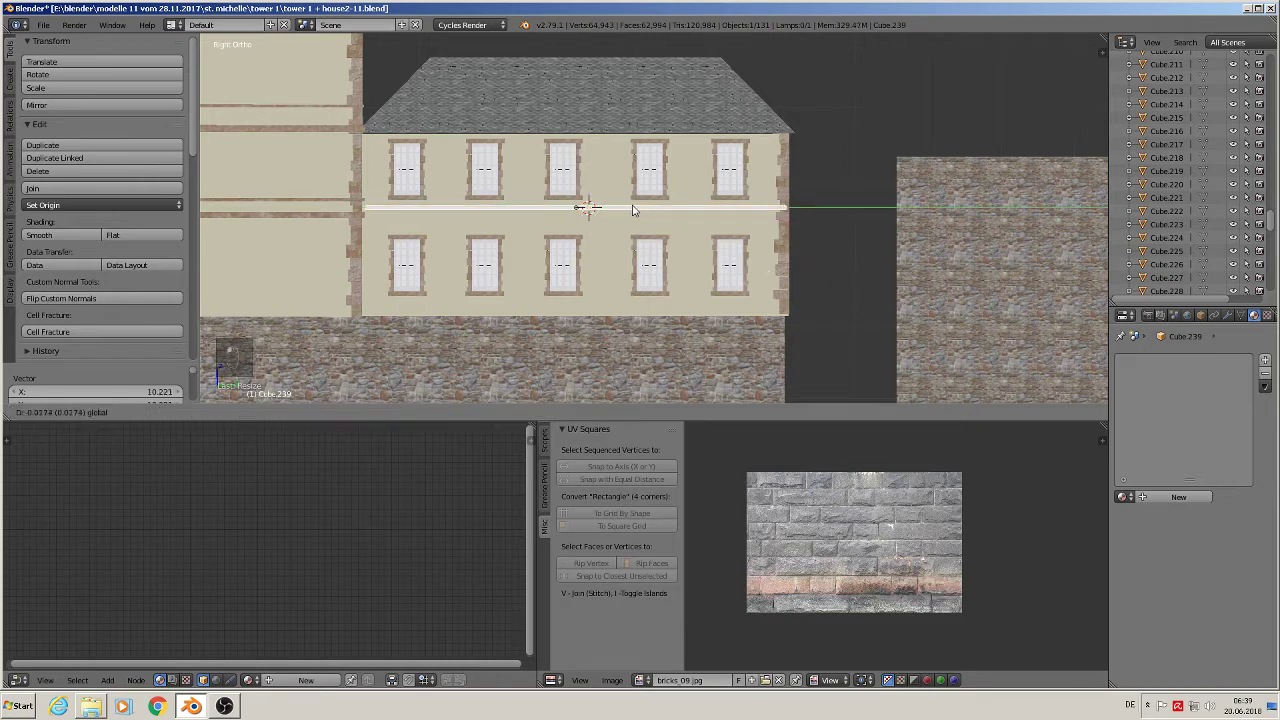
{"action": "left_click", "coordinate": [632, 210]}
{"action": "key", "text": "s"}
{"action": "key", "text": "x"}
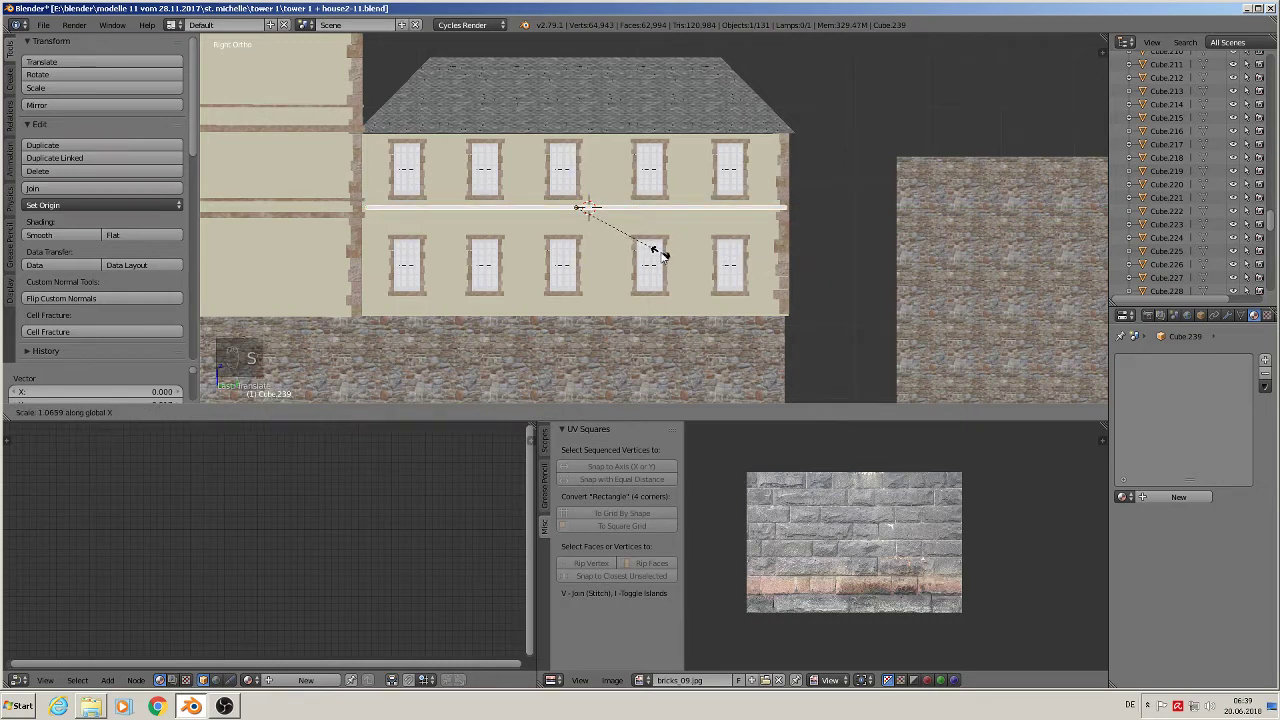
{"action": "right_click", "coordinate": [662, 274]}
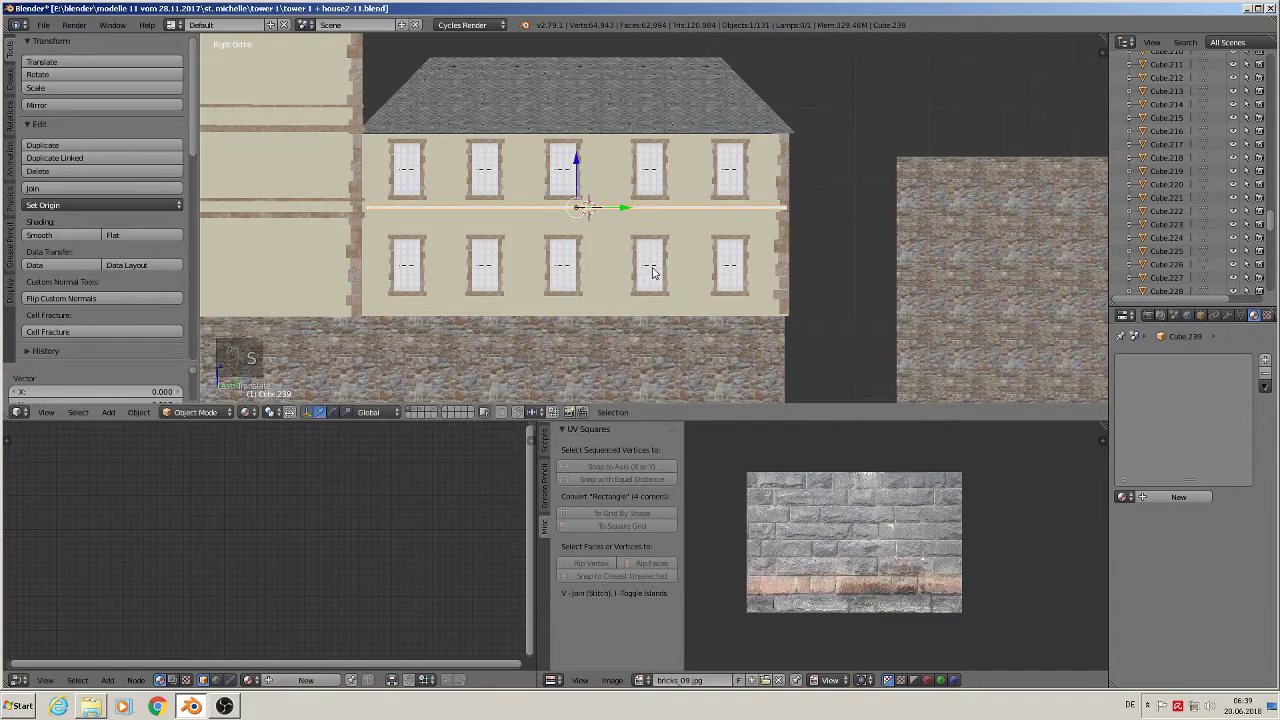
Lengthen the strip by about 1.03 along Y and raise it about 0.008 along Z to just below the upper windows
{"action": "key", "text": "s"}
{"action": "key", "text": "y"}
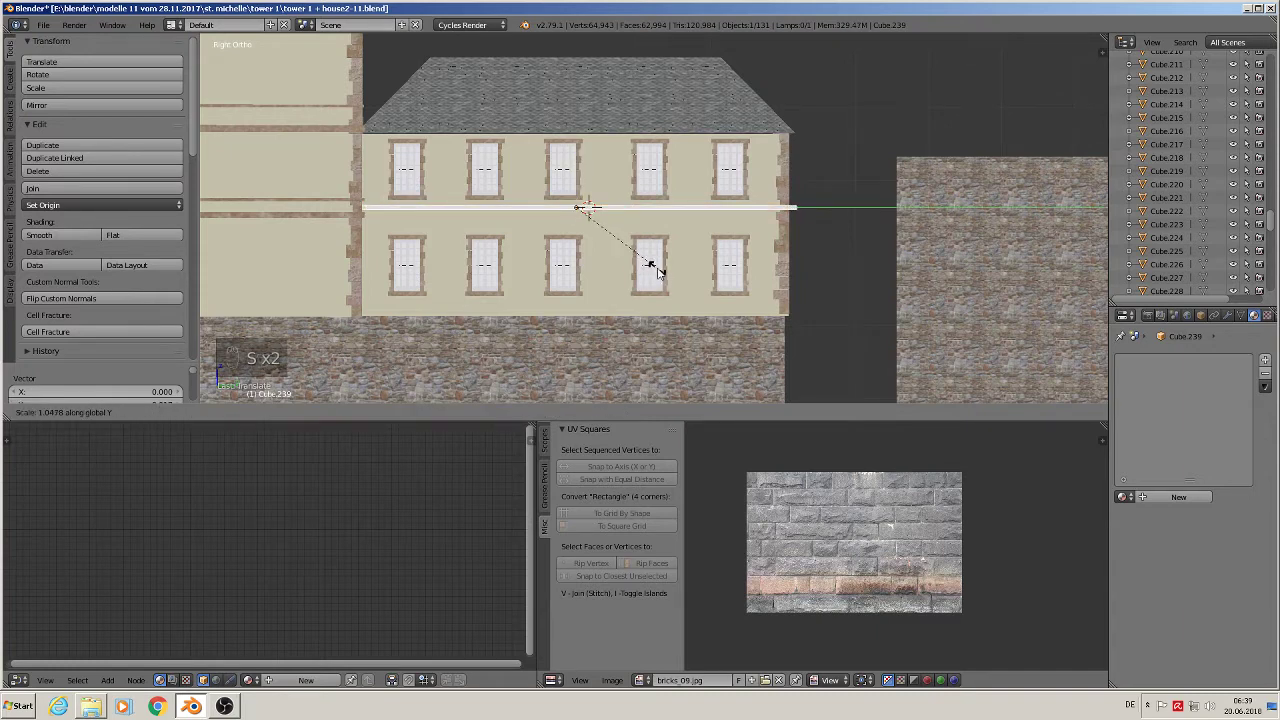
{"action": "left_click", "coordinate": [655, 270]}
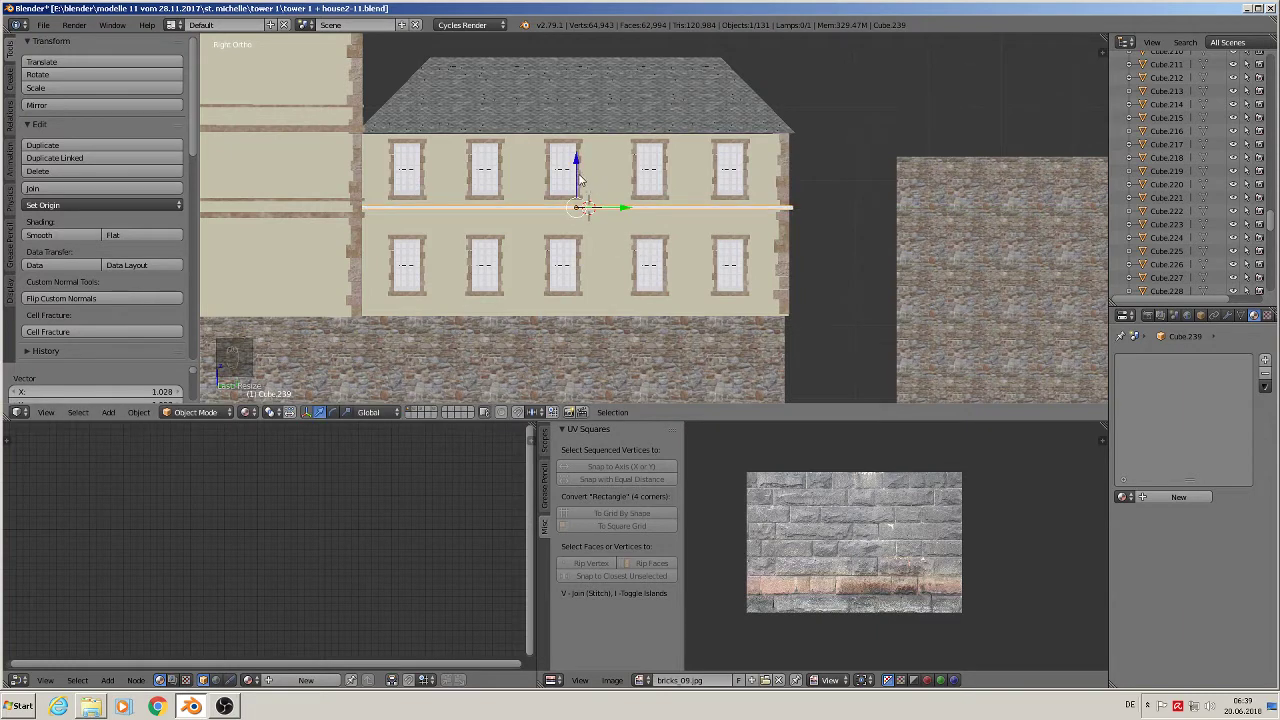
{"action": "key", "text": "g"}
{"action": "key", "text": "z"}
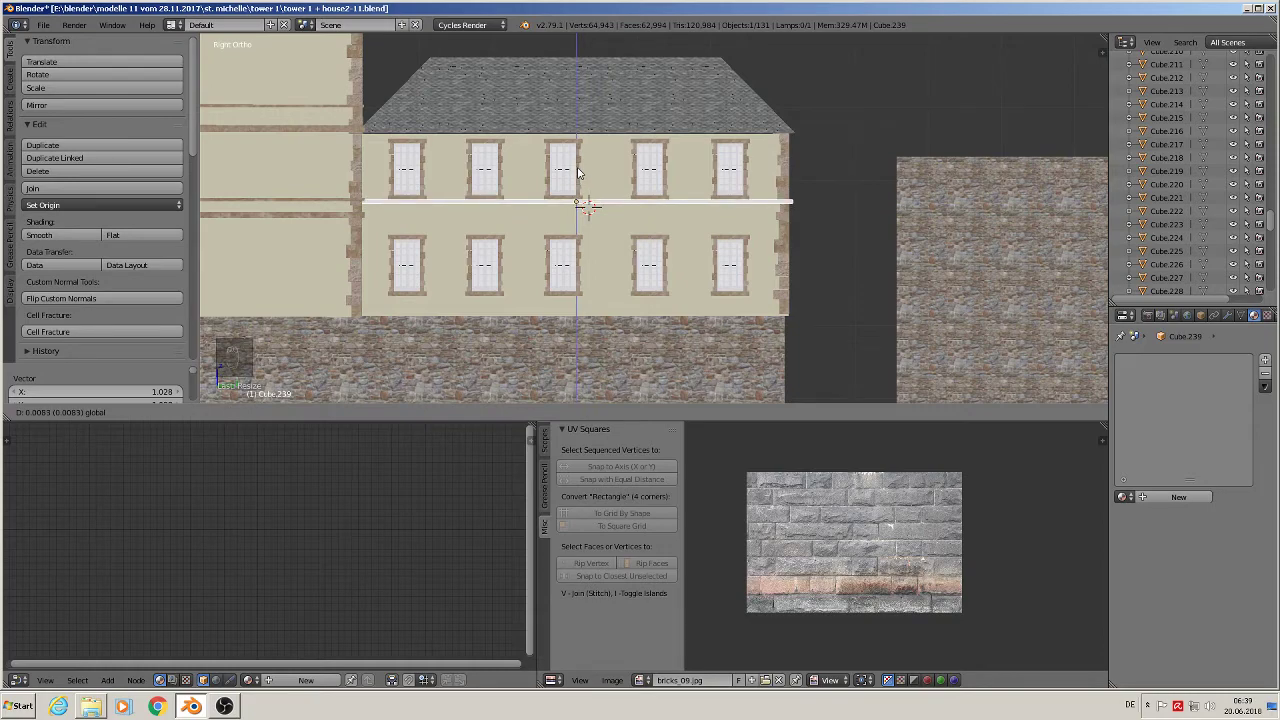
{"action": "left_click", "coordinate": [578, 175]}
Widen the strip along X and center it on the lower house so that it protrudes slightly from both long walls
{"action": "middle_click_drag", "start_coordinate": [578, 175], "coordinate": [527, 273]}
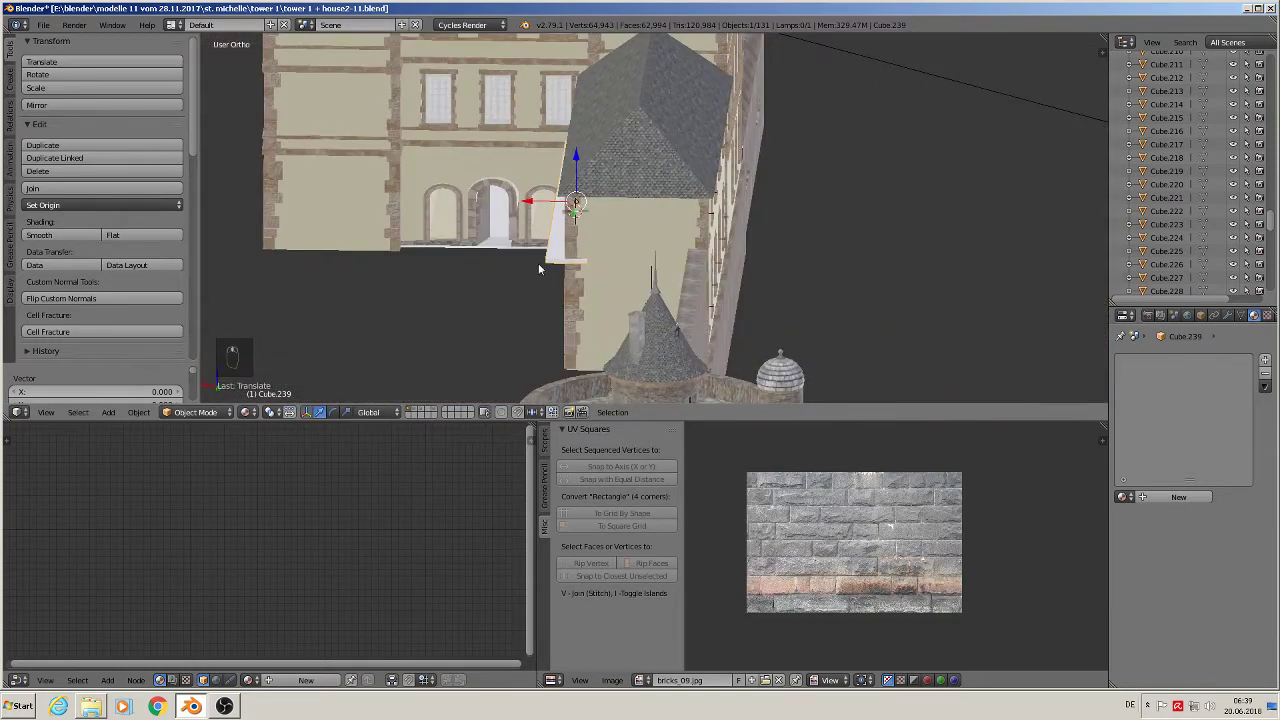
{"action": "key", "text": "s"}
{"action": "key", "text": "x"}
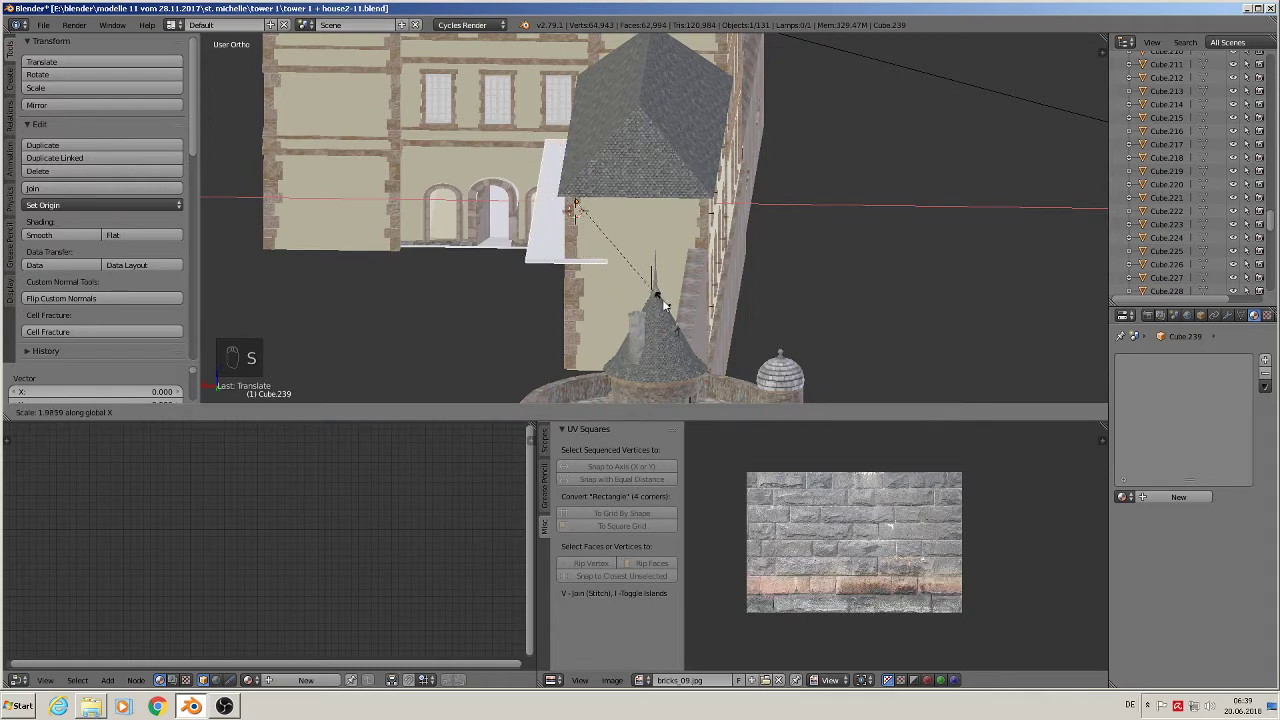
{"action": "left_click", "coordinate": [808, 314]}
{"action": "left_click_drag", "start_coordinate": [529, 203], "coordinate": [600, 213]}
{"action": "key", "text": "s"}
{"action": "key", "text": "x"}
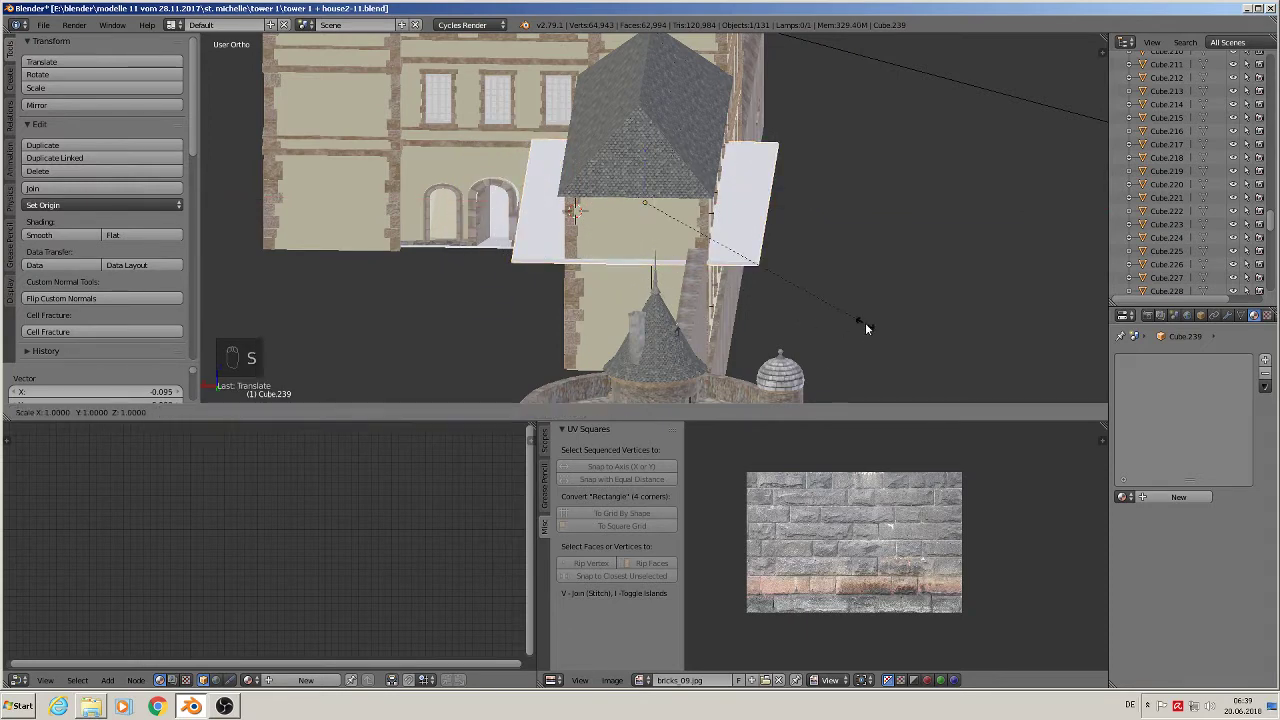
{"action": "left_click", "coordinate": [763, 288]}
{"action": "middle_click_drag", "start_coordinate": [763, 289], "coordinate": [859, 306]}
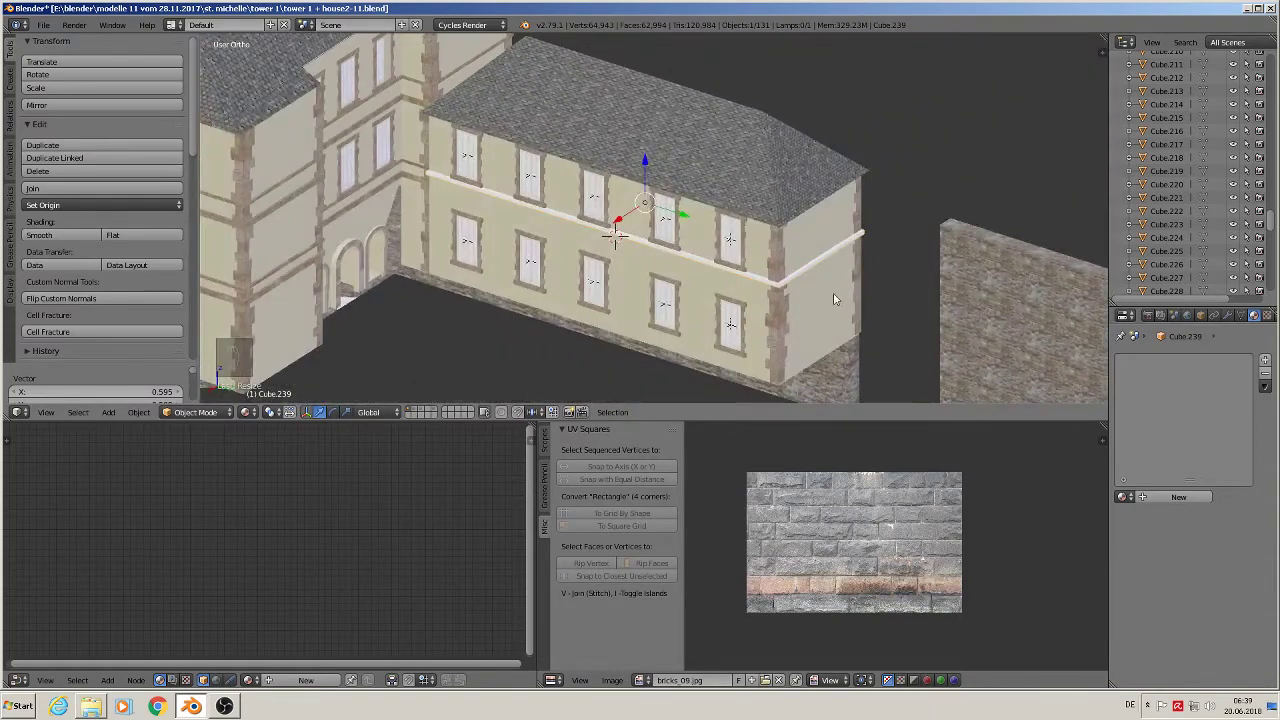
Mark all edges of the strip as seams and apply its rotation and scale
{"action": "key", "text": "Tab"}
{"action": "left_click", "coordinate": [100, 251]}
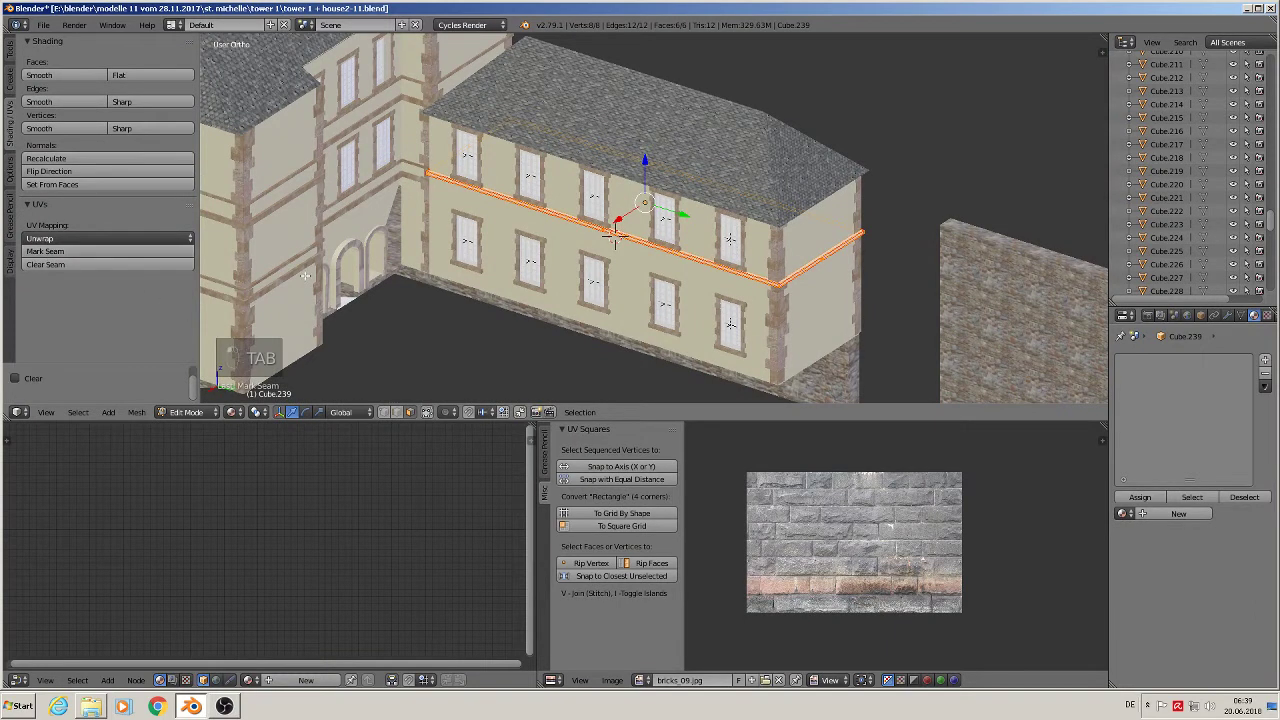
{"action": "key", "text": "Tab"}
{"action": "left_click", "coordinate": [139, 412]}
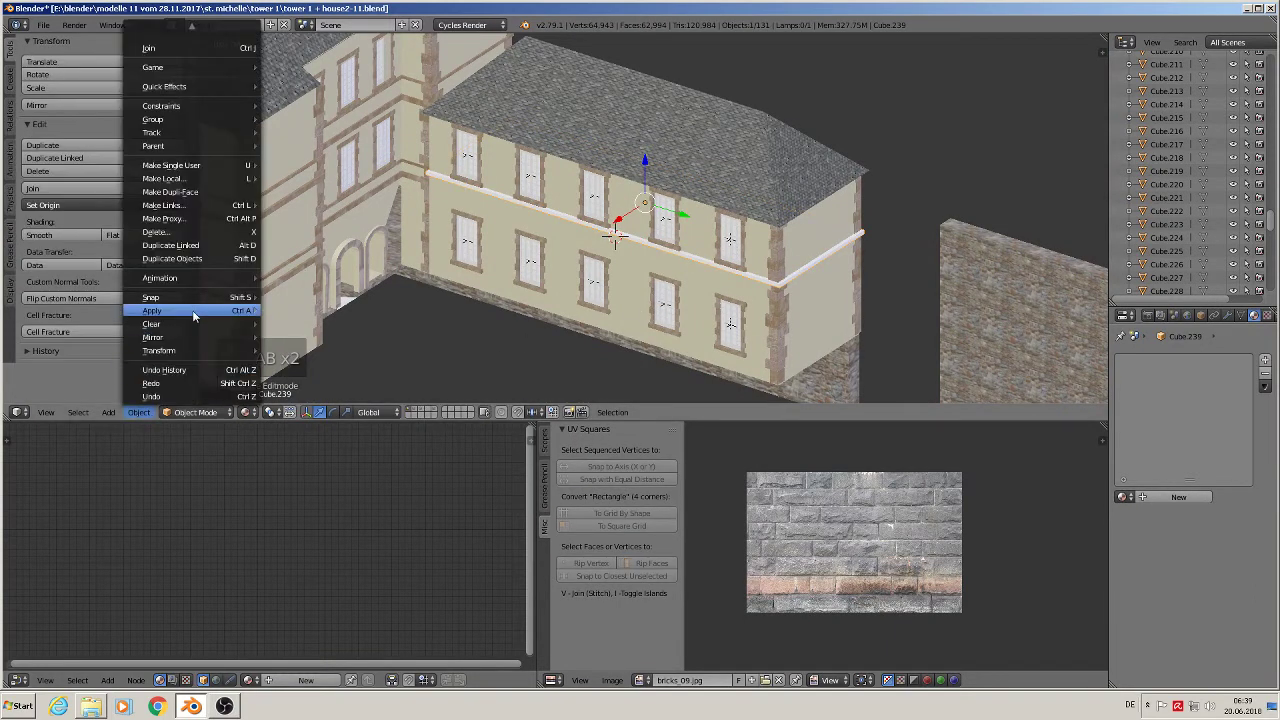
{"action": "mouse_move", "coordinate": [190, 310]}
{"action": "left_click", "coordinate": [310, 350]}
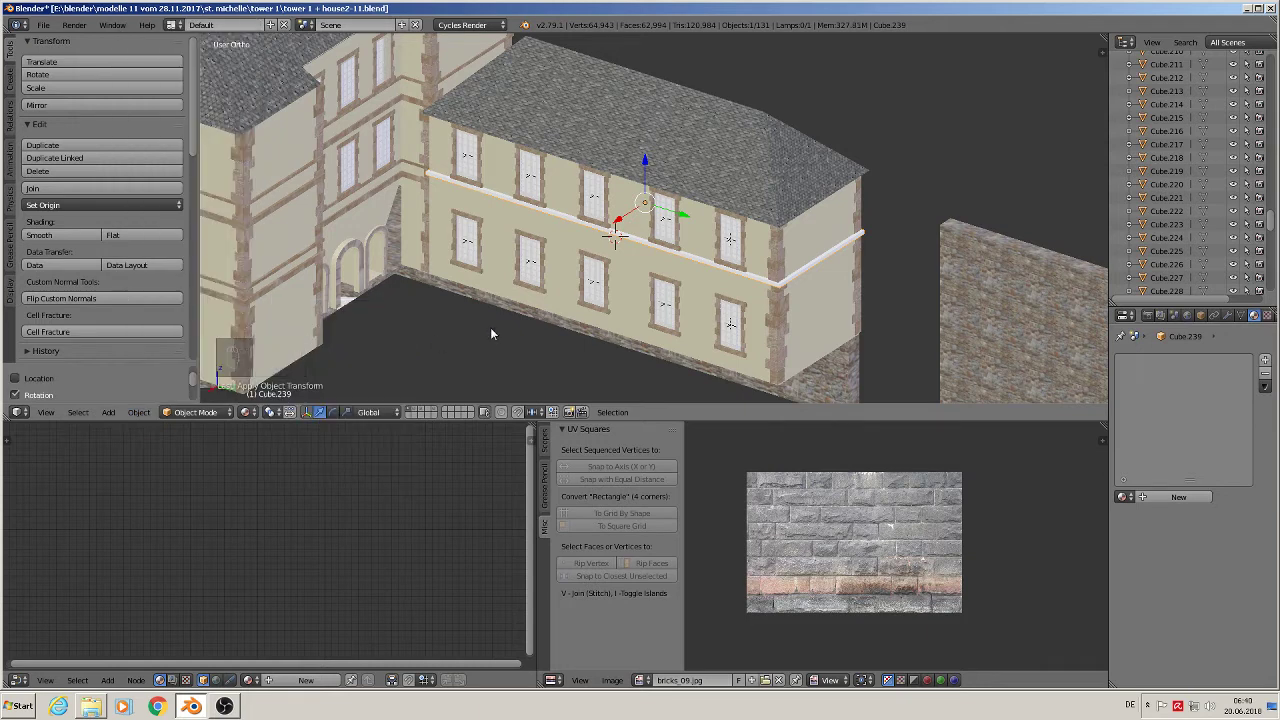
Unwrap the whole strip with the standard Unwrap method and save the file
{"action": "key", "text": "Tab"}
{"action": "key", "text": "u"}
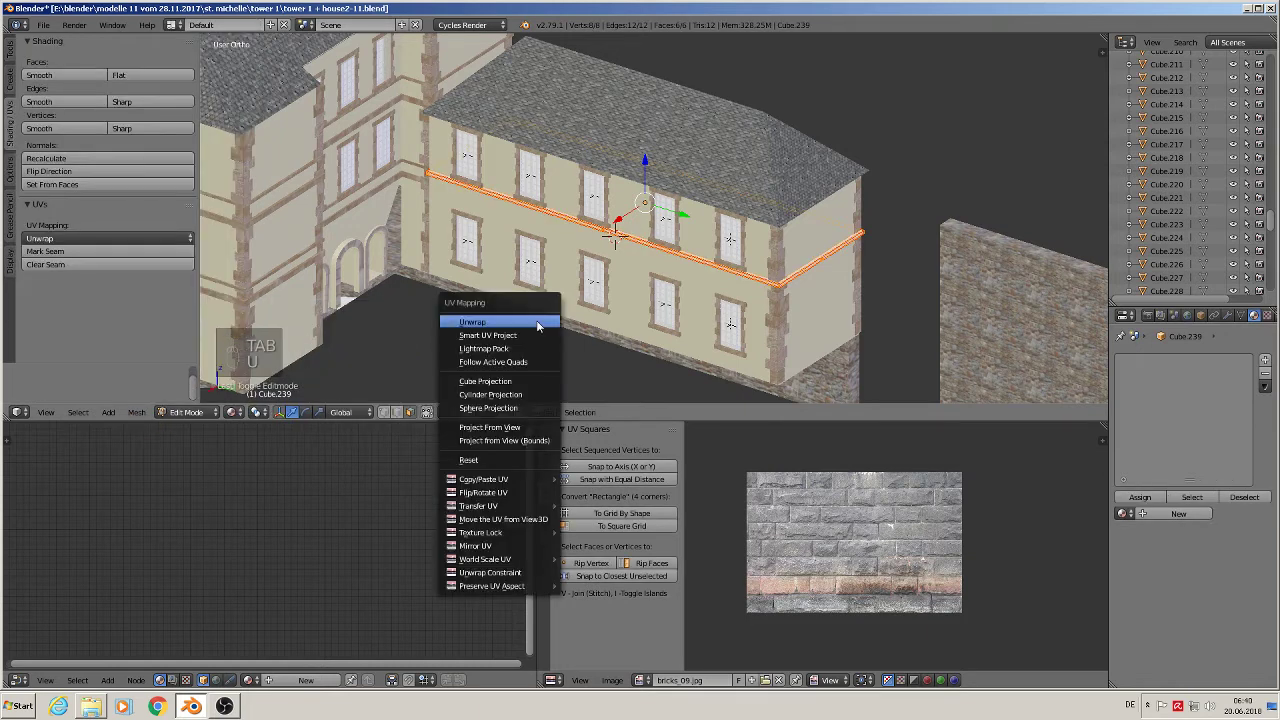
{"action": "left_click", "coordinate": [537, 325]}
{"action": "key", "text": "Tab"}
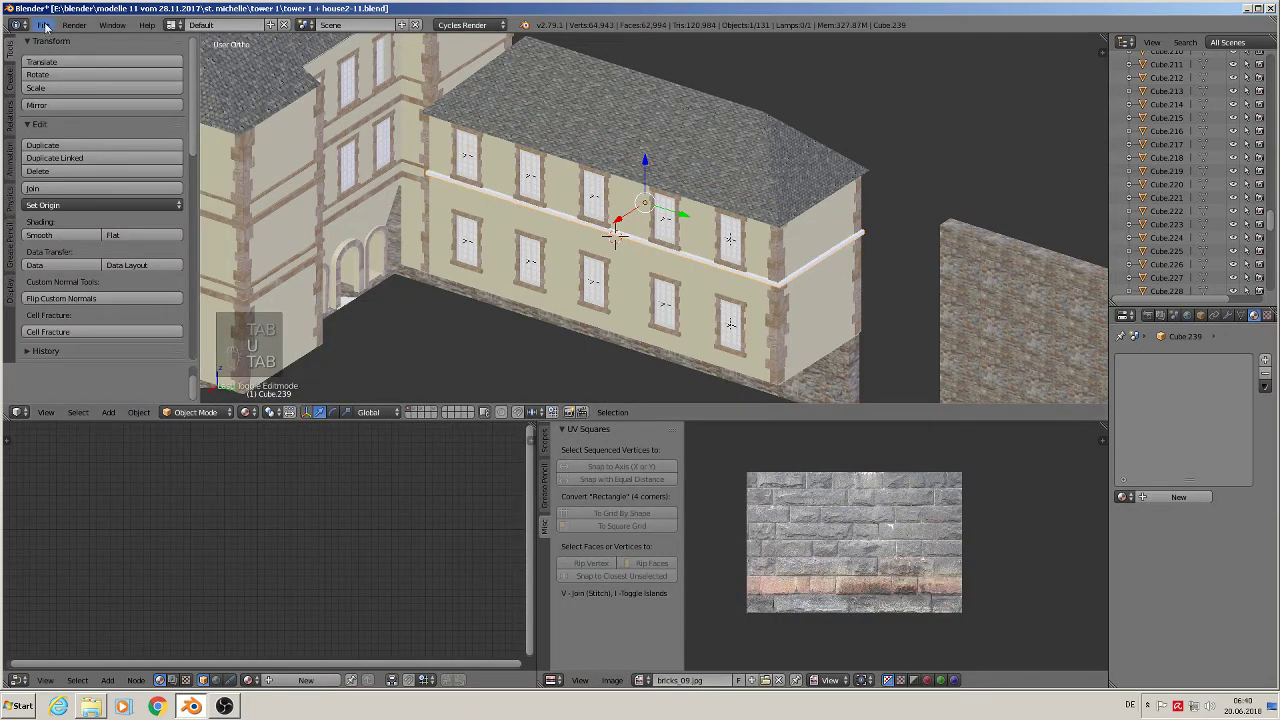
{"action": "left_click", "coordinate": [43, 24]}
Check which material the neighbouring building's border strips use, and assign border texture 1 to the new strip in a new material slot
{"action": "scroll", "coordinate": [268, 176], "scroll_direction": "up", "scroll_amount": 2}
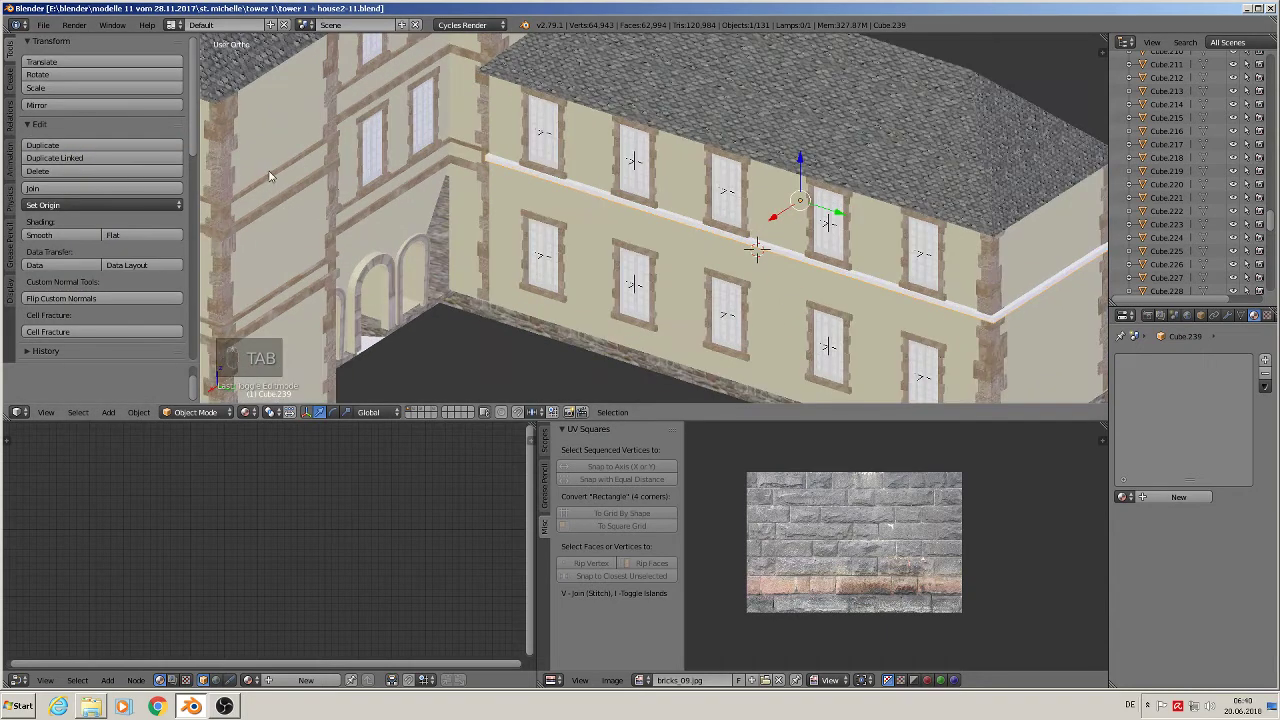
{"action": "right_click", "coordinate": [270, 178]}
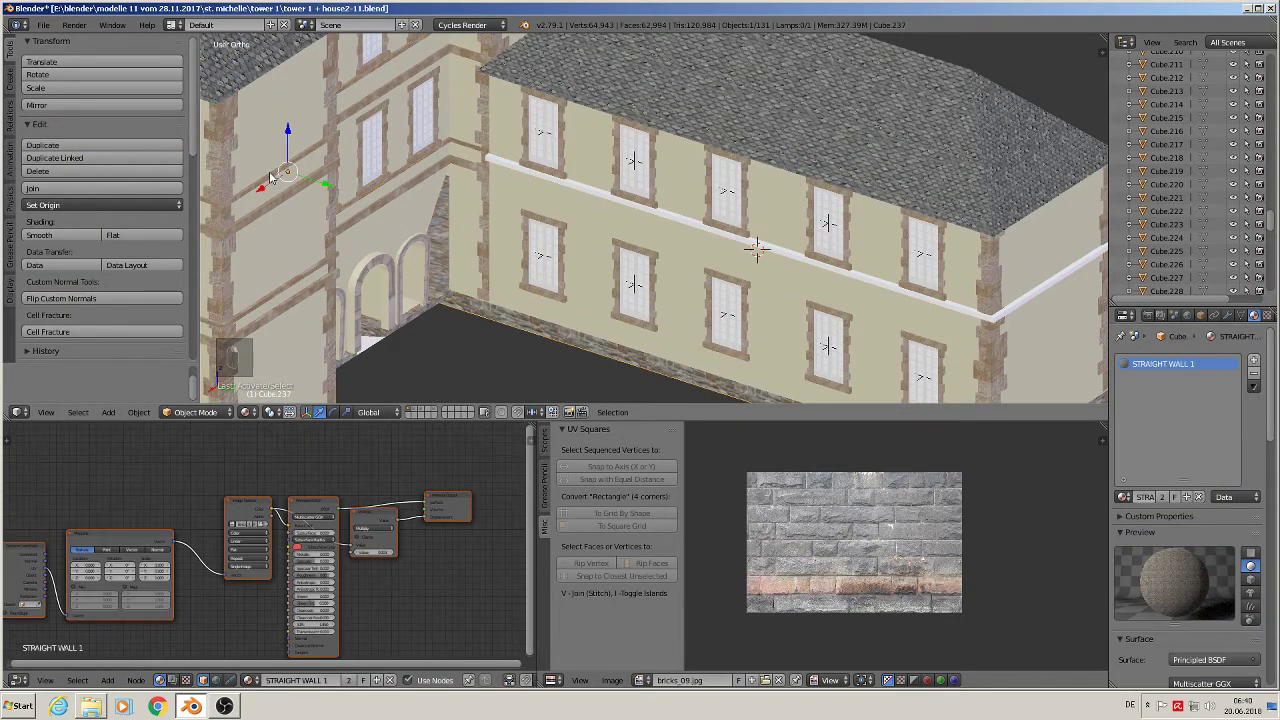
{"action": "right_click", "coordinate": [279, 201]}
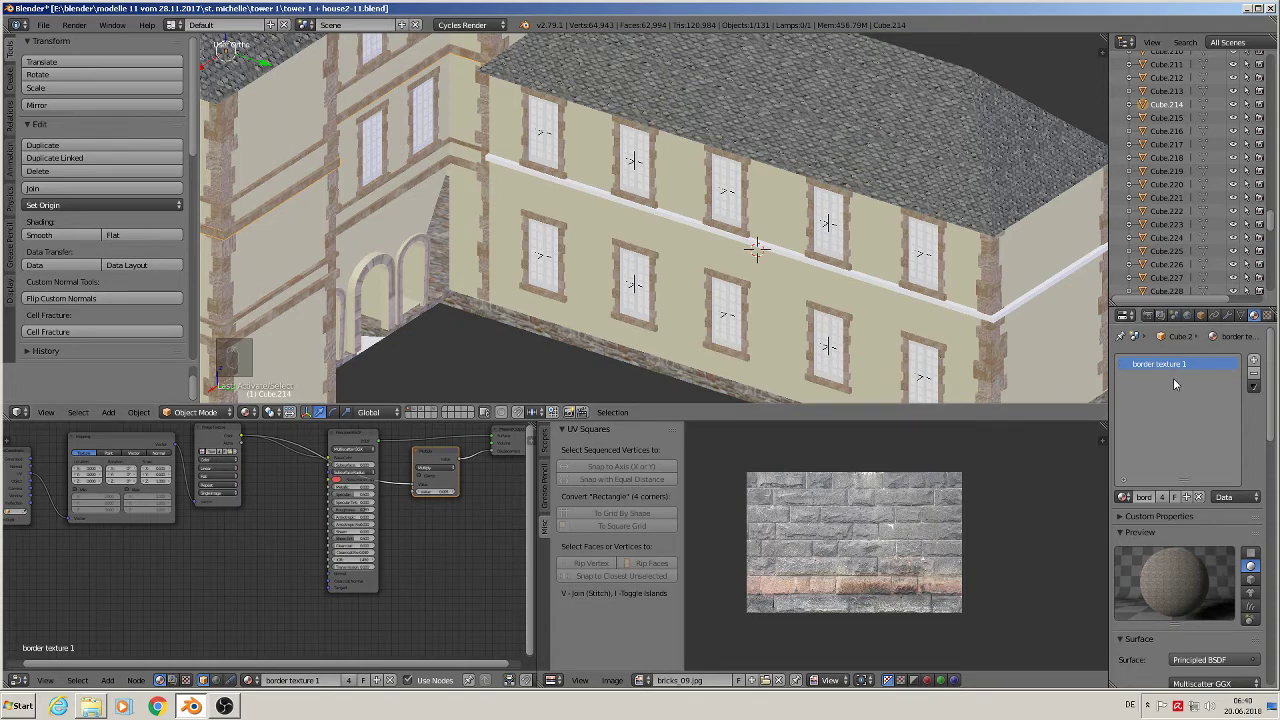
{"action": "right_click", "coordinate": [968, 317]}
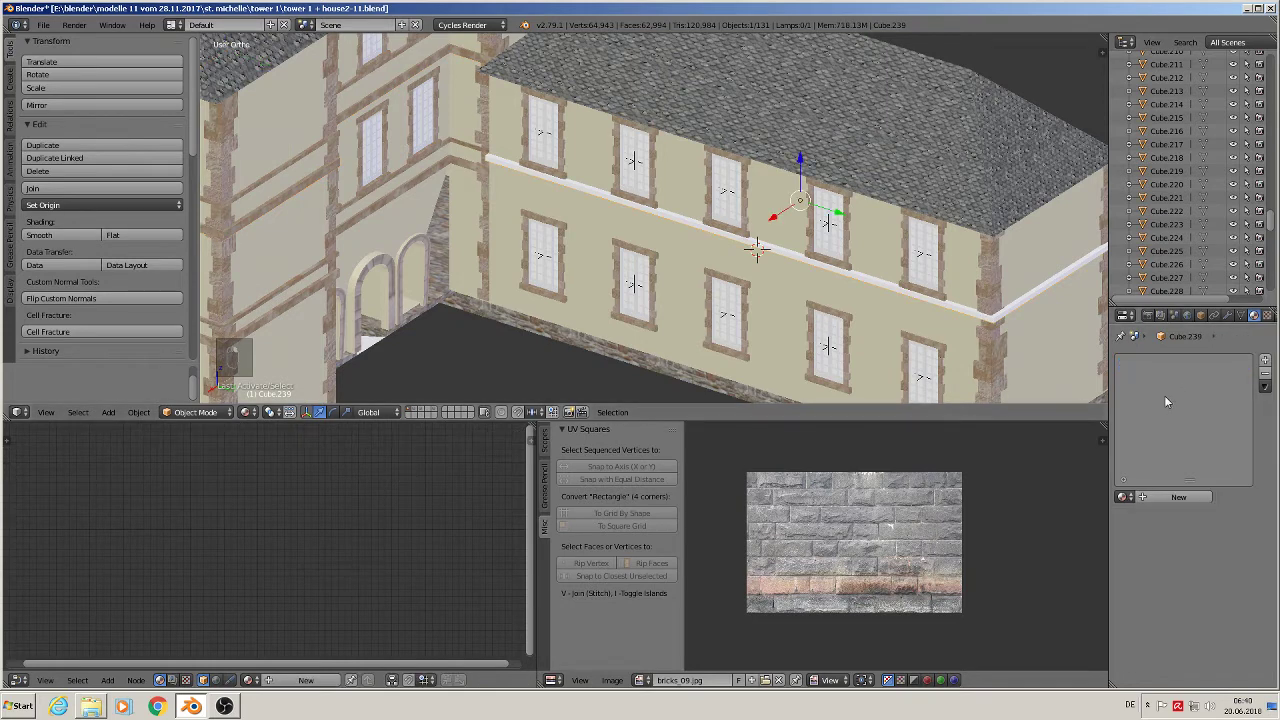
{"action": "left_click", "coordinate": [1123, 497]}
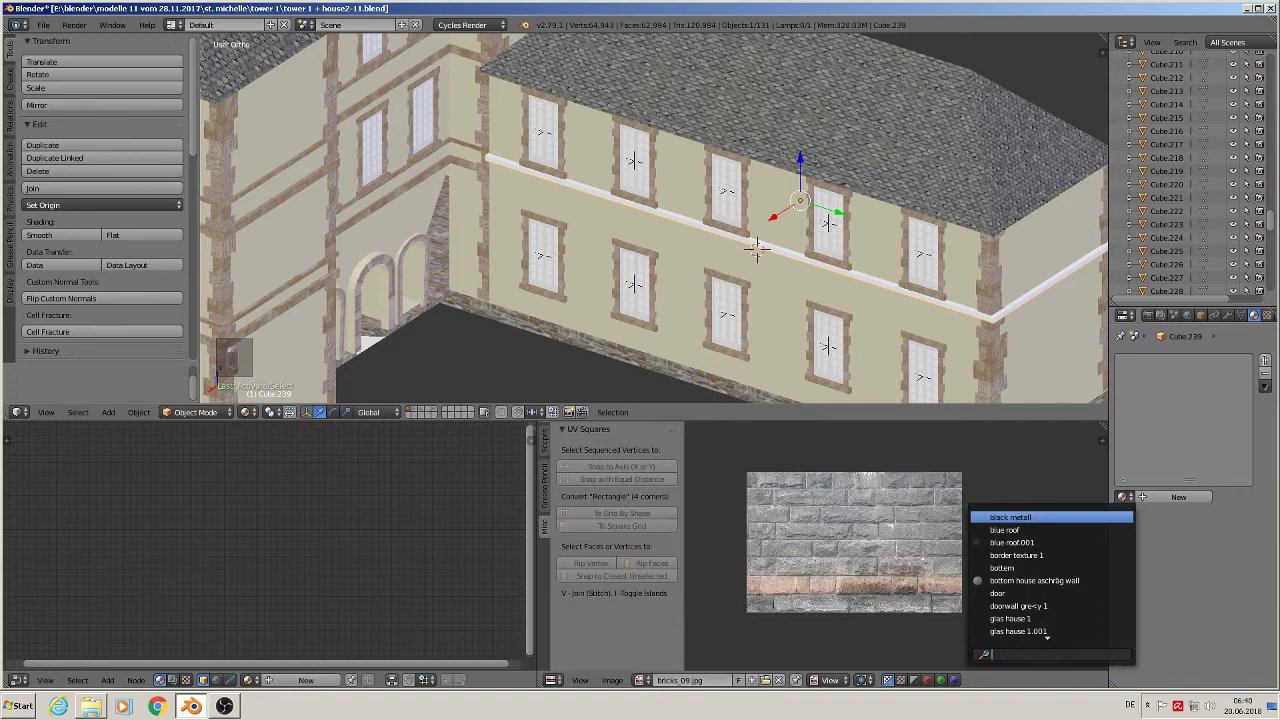
{"action": "left_click", "coordinate": [1264, 359]}
{"action": "left_click", "coordinate": [1123, 497]}
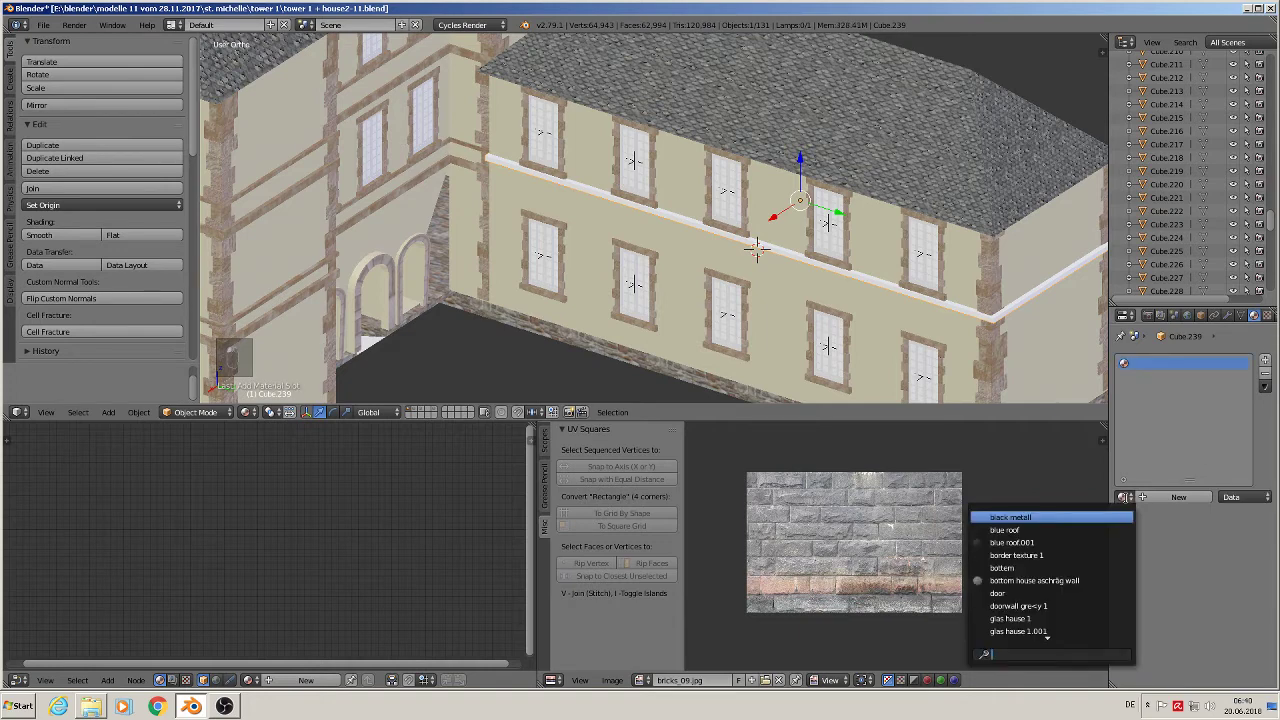
{"action": "type", "text": "bor"}
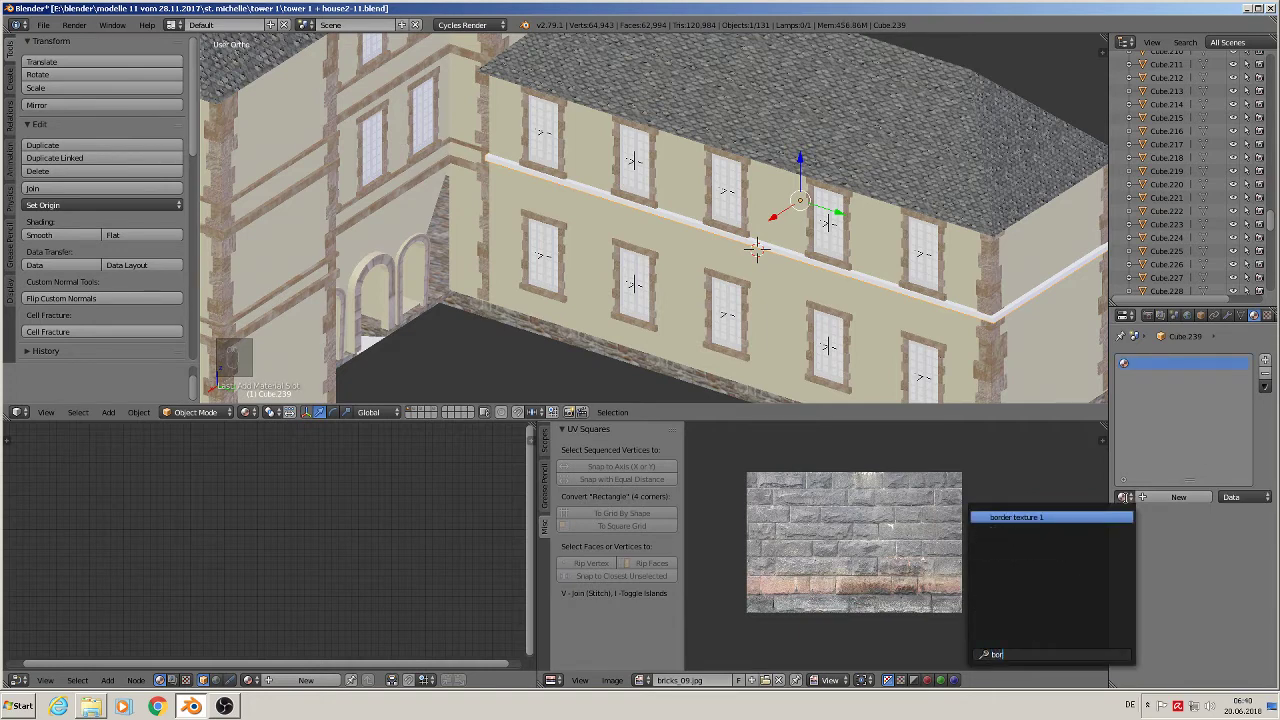
{"action": "left_click", "coordinate": [1029, 516]}
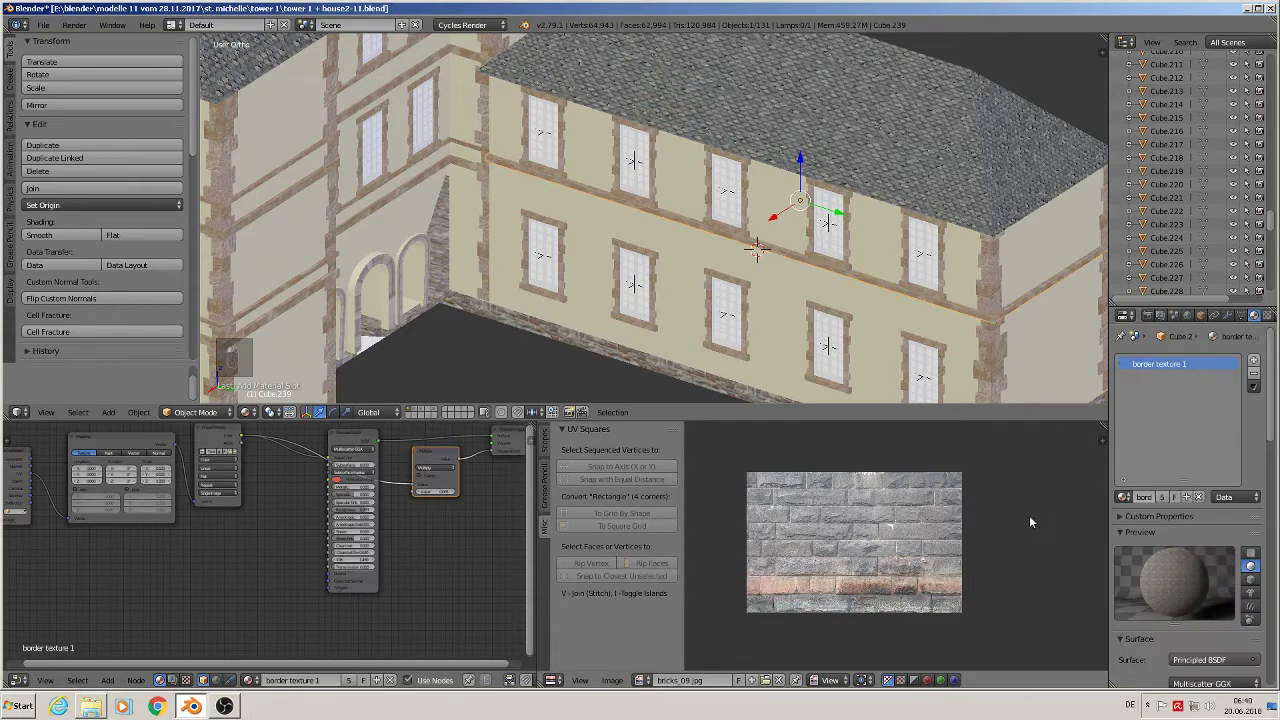
Duplicate the textured strip and place the copy a short distance below it, above the lower window row
{"action": "key", "text": "Tab"}
{"action": "key", "text": "Tab"}
{"action": "scroll", "coordinate": [930, 325], "scroll_direction": "down", "scroll_amount": 3}
{"action": "middle_click_drag", "start_coordinate": [876, 302], "coordinate": [889, 278]}
{"action": "scroll", "coordinate": [888, 275], "scroll_direction": "up", "scroll_amount": 3}
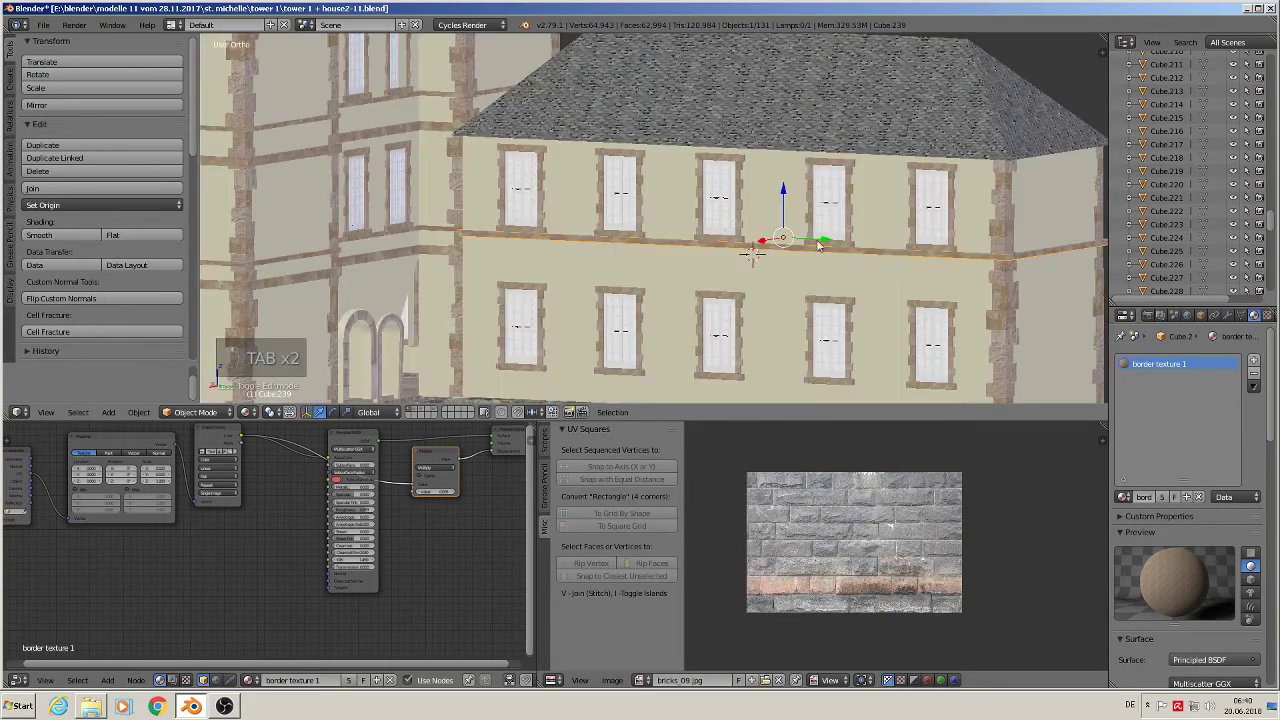
{"action": "key", "text": "shift+d"}
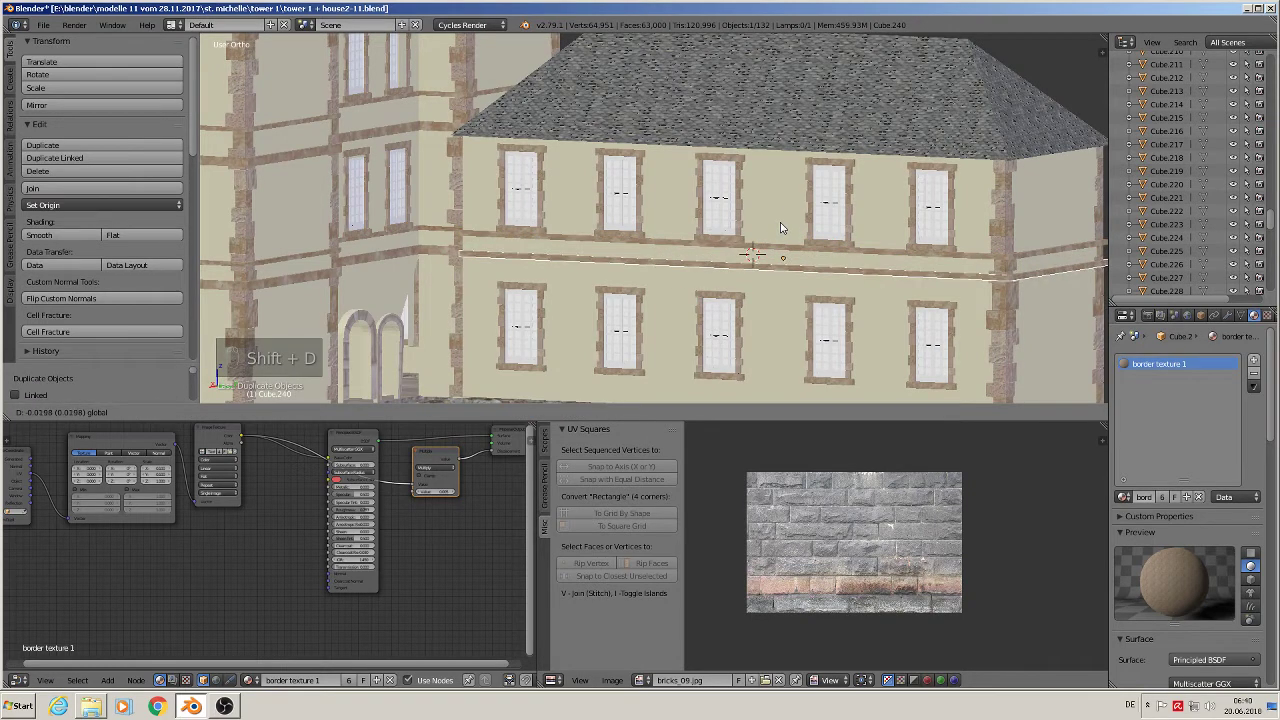
{"action": "left_click", "coordinate": [781, 224]}
{"action": "key", "text": "Tab"}
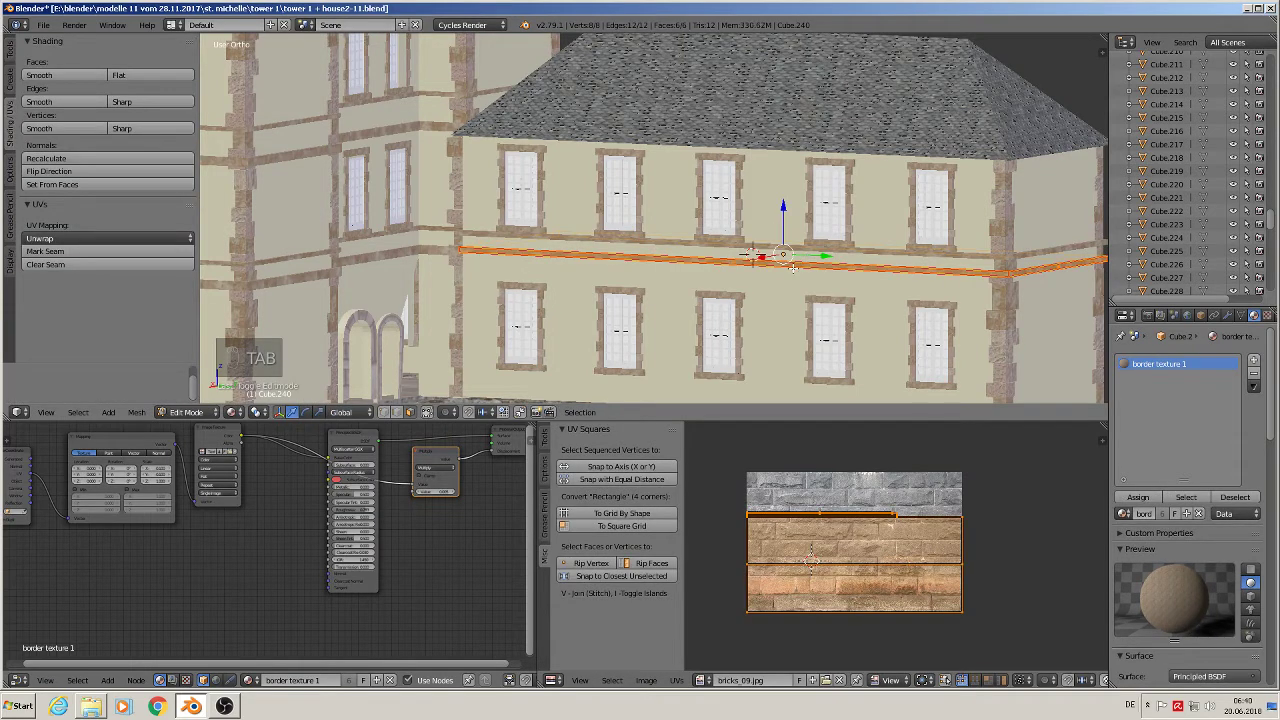
{"action": "key", "text": "Tab"}
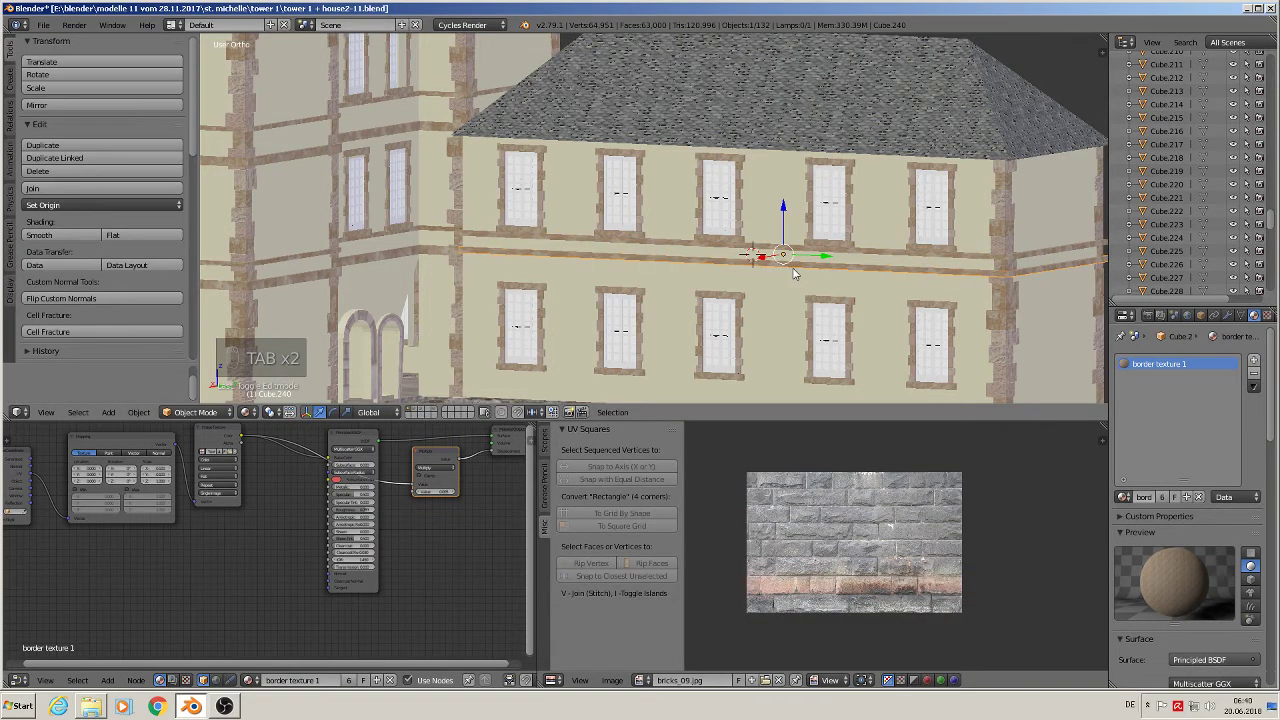
Thicken the lower strip by about 1.97 along Z and raise it by about 0.002
{"action": "key", "text": "s"}
{"action": "key", "text": "z"}
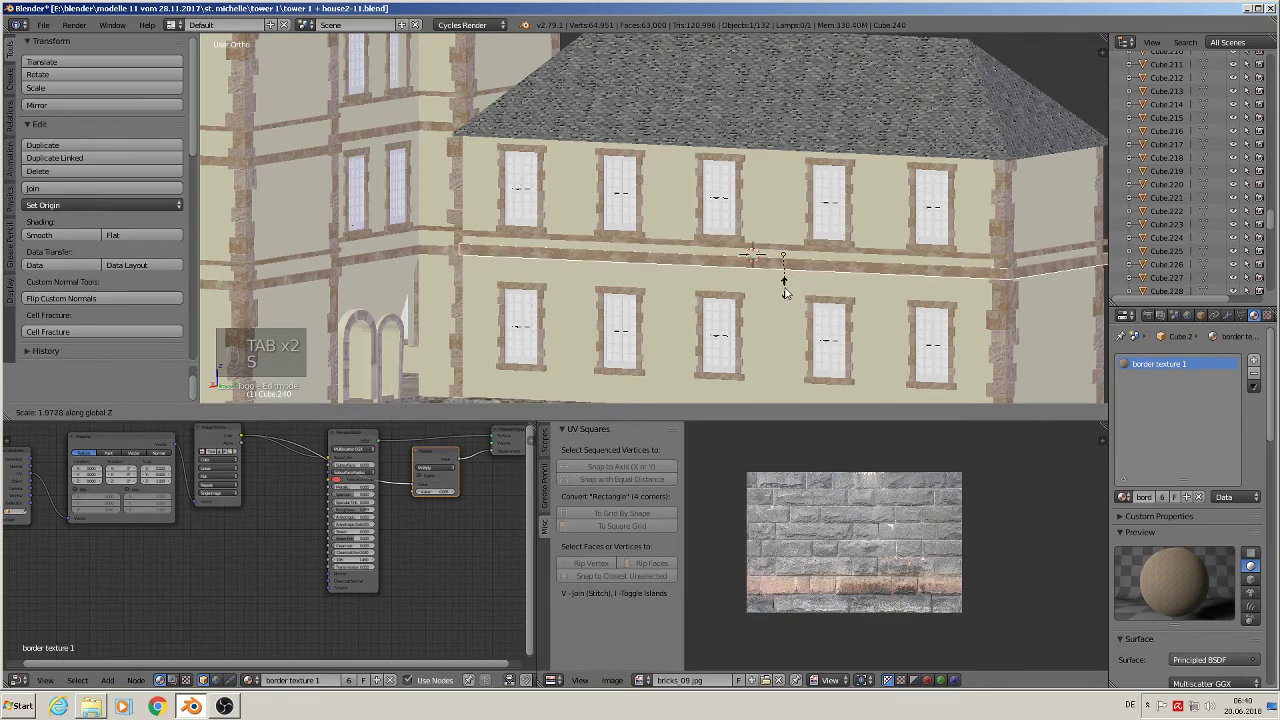
{"action": "left_click", "coordinate": [785, 292]}
{"action": "key", "text": "g"}
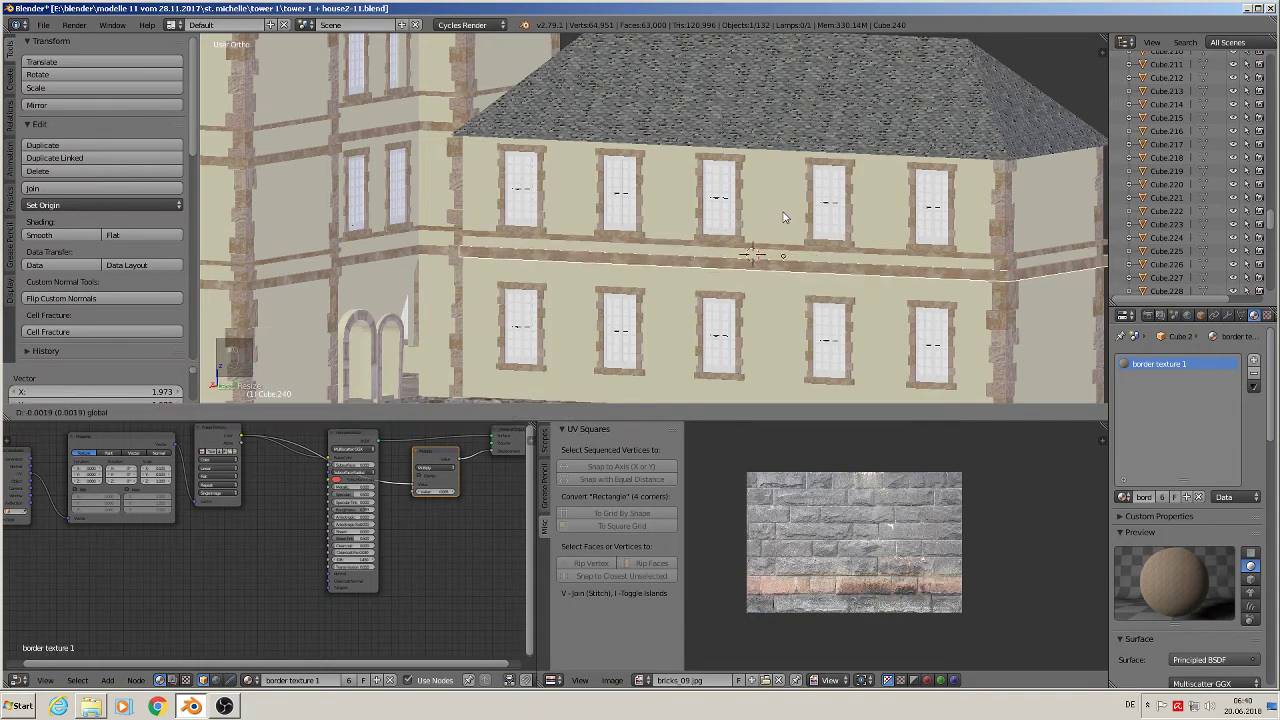
{"action": "left_click", "coordinate": [785, 217]}
Deselect everything and save the file with the two finished trim strips
{"action": "key", "text": "a"}
{"action": "scroll", "coordinate": [964, 288], "scroll_direction": "down", "scroll_amount": 3}
{"action": "middle_click_drag", "start_coordinate": [966, 291], "coordinate": [732, 283]}
{"action": "key", "text": "a"}
{"action": "key", "text": "a"}
{"action": "scroll", "coordinate": [845, 288], "scroll_direction": "down", "scroll_amount": 5}
{"action": "scroll", "coordinate": [810, 325], "scroll_direction": "up", "scroll_amount": 3}
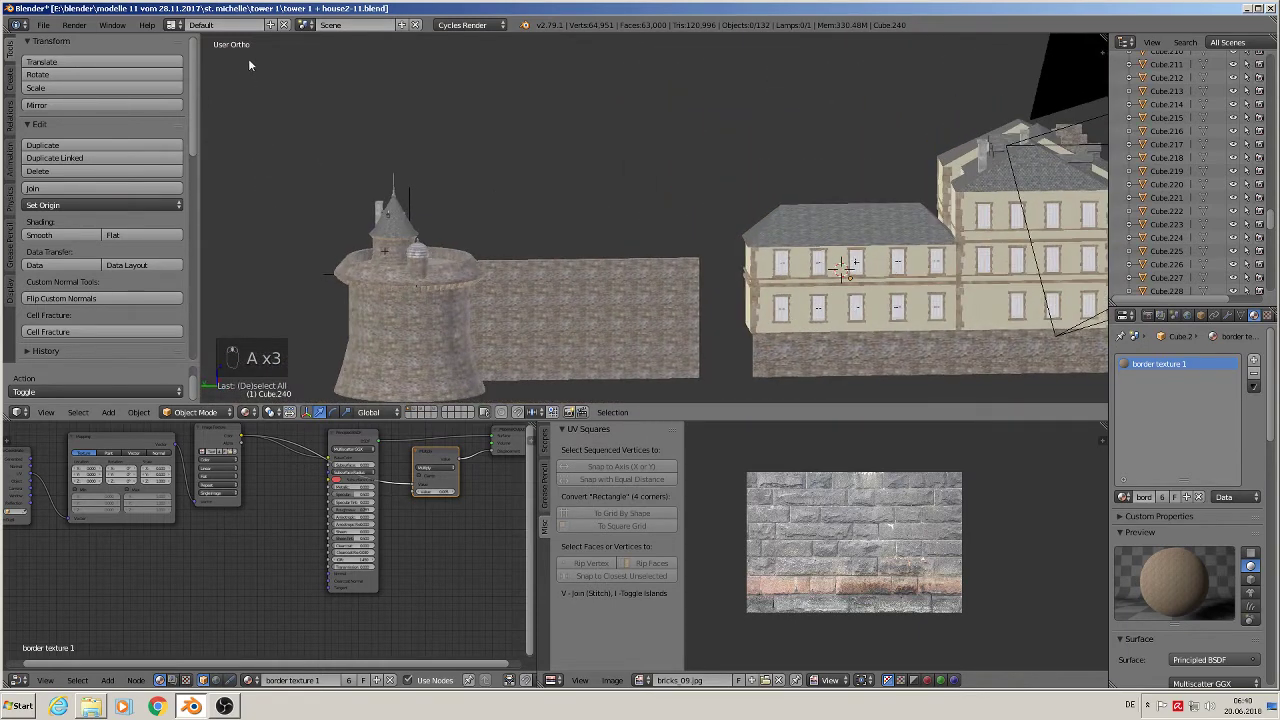
{"action": "left_click", "coordinate": [38, 25]}
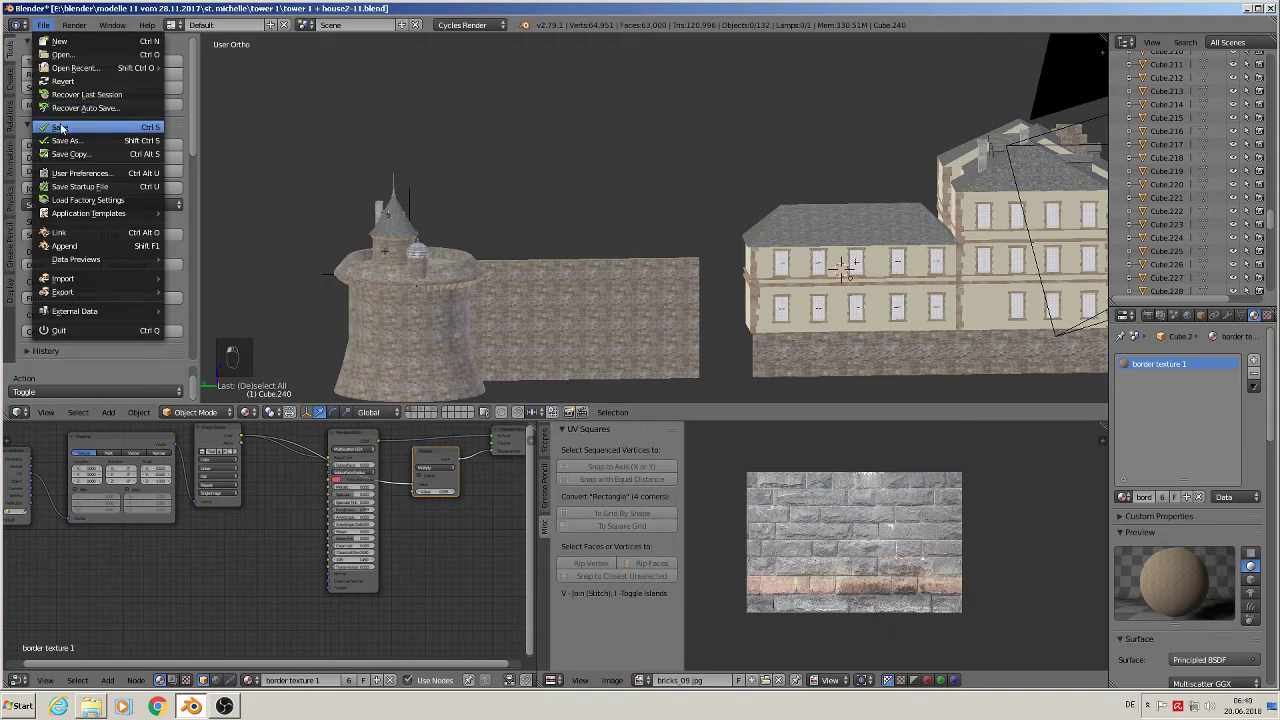
Inspect the round tower and its adjoining wall from several positions, and select the stone base wall beneath the lower house
{"action": "scroll", "coordinate": [734, 336], "scroll_direction": "up", "scroll_amount": 2}
{"action": "middle_click_drag", "start_coordinate": [746, 332], "coordinate": [748, 252], "text": "shift"}
{"action": "middle_click_drag", "start_coordinate": [472, 288], "coordinate": [919, 288], "text": "shift"}
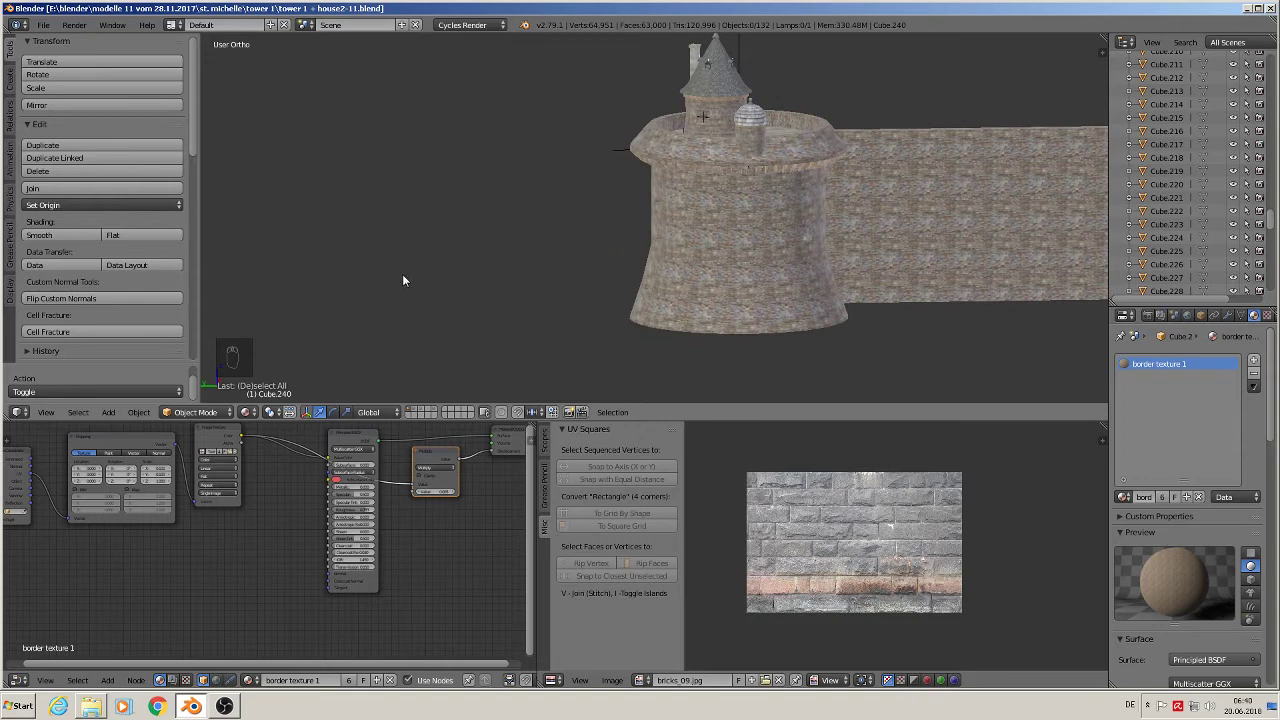
{"action": "middle_click_drag", "start_coordinate": [701, 340], "coordinate": [999, 208], "text": "shift"}
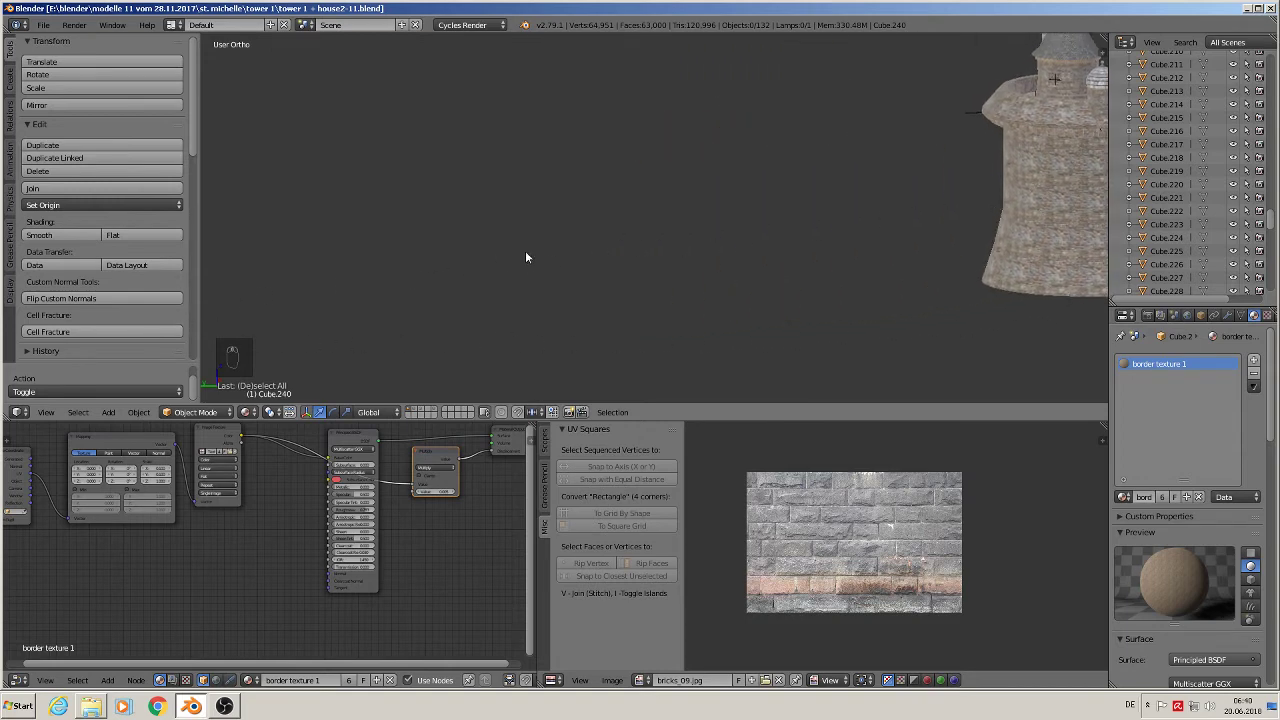
{"action": "middle_click_drag", "start_coordinate": [945, 341], "coordinate": [578, 342]}
{"action": "scroll", "coordinate": [928, 306], "scroll_direction": "down", "scroll_amount": 1}
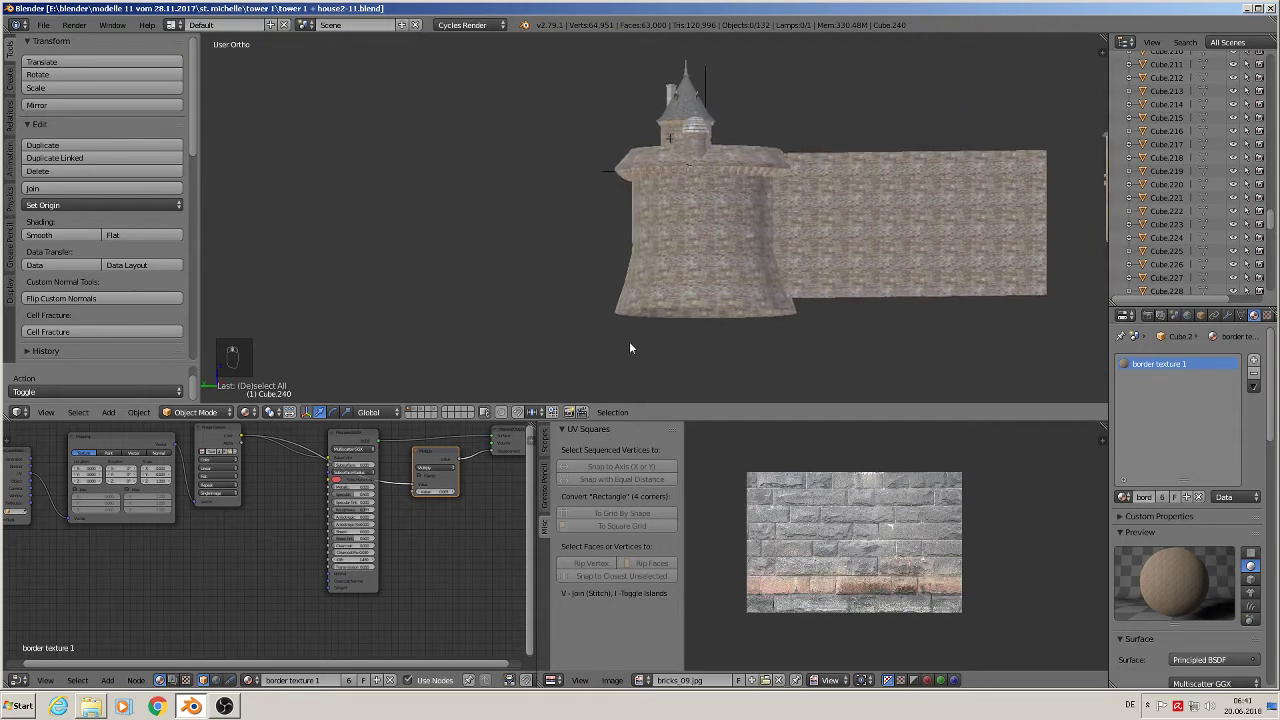
{"action": "scroll", "coordinate": [870, 340], "scroll_direction": "down", "scroll_amount": 3}
{"action": "middle_click_drag", "start_coordinate": [908, 343], "coordinate": [945, 348]}
{"action": "right_click", "coordinate": [1026, 306]}
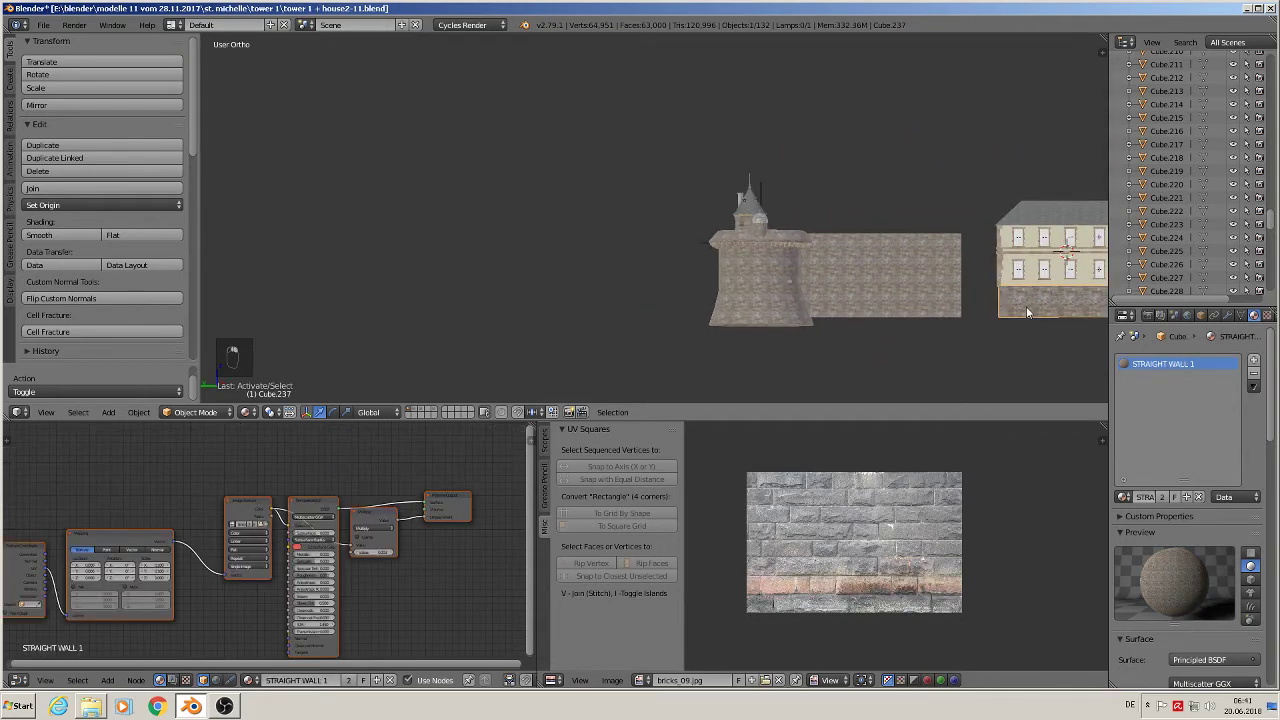
Duplicate the lower house's stone base wall and place the copy against the free side of the round tower
{"action": "key", "text": "shift+d"}
{"action": "middle_click_drag", "start_coordinate": [988, 343], "coordinate": [713, 325], "text": "shift"}
{"action": "left_click_drag", "start_coordinate": [922, 281], "coordinate": [385, 210]}
{"action": "left_click", "coordinate": [398, 210]}
{"action": "middle_click_drag", "start_coordinate": [398, 210], "coordinate": [590, 300]}
{"action": "scroll", "coordinate": [556, 303], "scroll_direction": "up", "scroll_amount": 3}
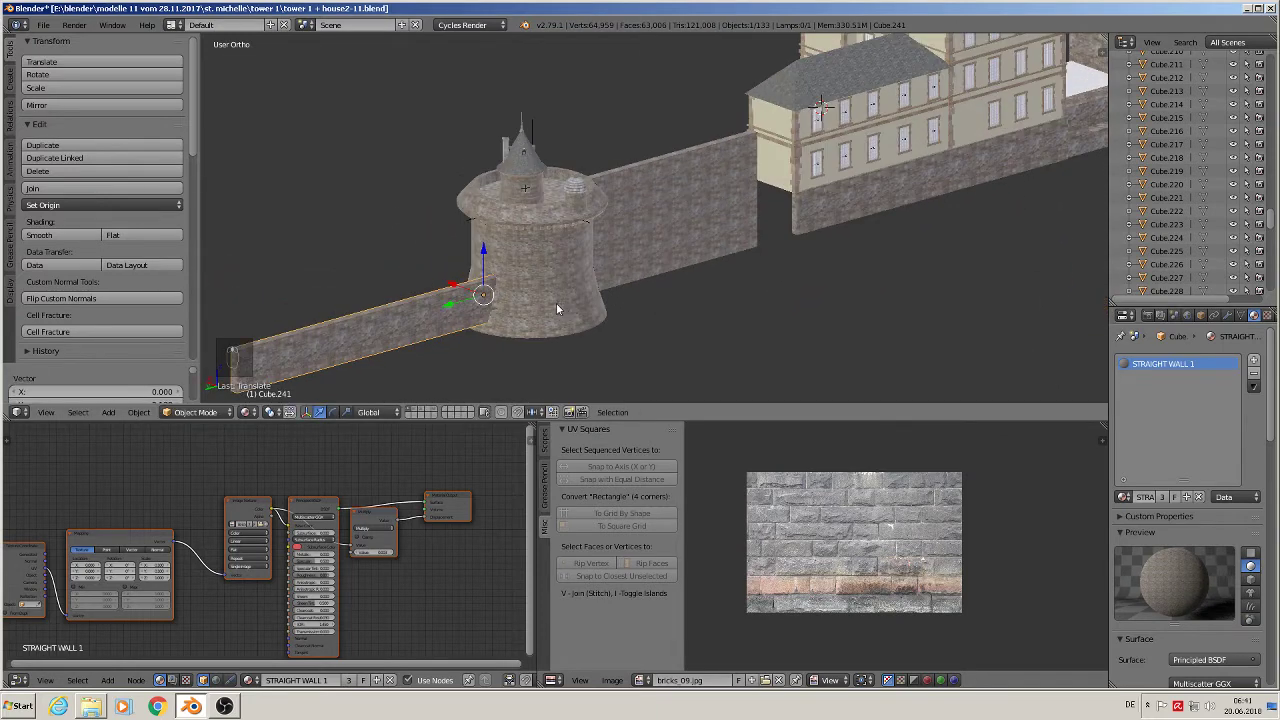
Shift the duplicated wall horizontally, including along X, so its inner end meets the round tower
{"action": "left_click_drag", "start_coordinate": [413, 267], "coordinate": [372, 266]}
{"action": "left_click", "coordinate": [355, 240]}
{"action": "key", "text": "g"}
{"action": "key", "text": "x"}
{"action": "middle_click_drag", "start_coordinate": [358, 283], "coordinate": [511, 240], "text": "shift"}
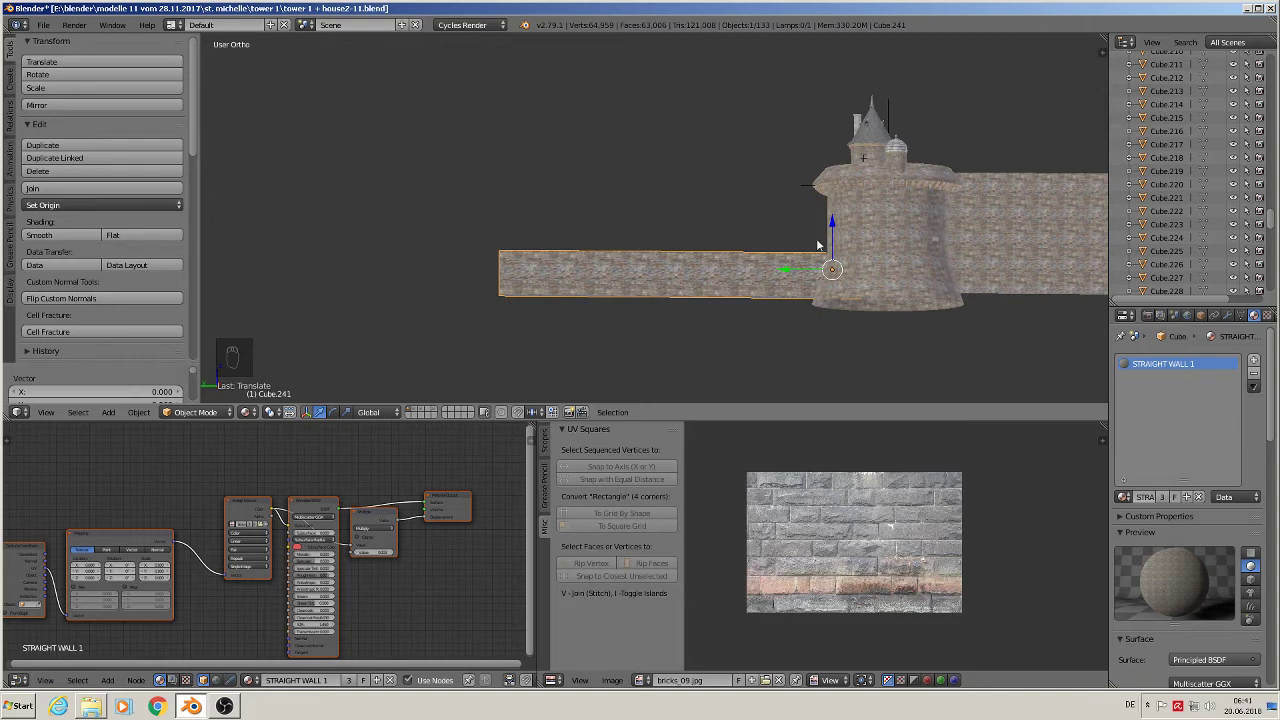
Lower the top edge of the duplicated wall's outer end so it tapers away from the tower, and deselect everything
{"action": "scroll", "coordinate": [580, 280], "scroll_direction": "up", "scroll_amount": 2}
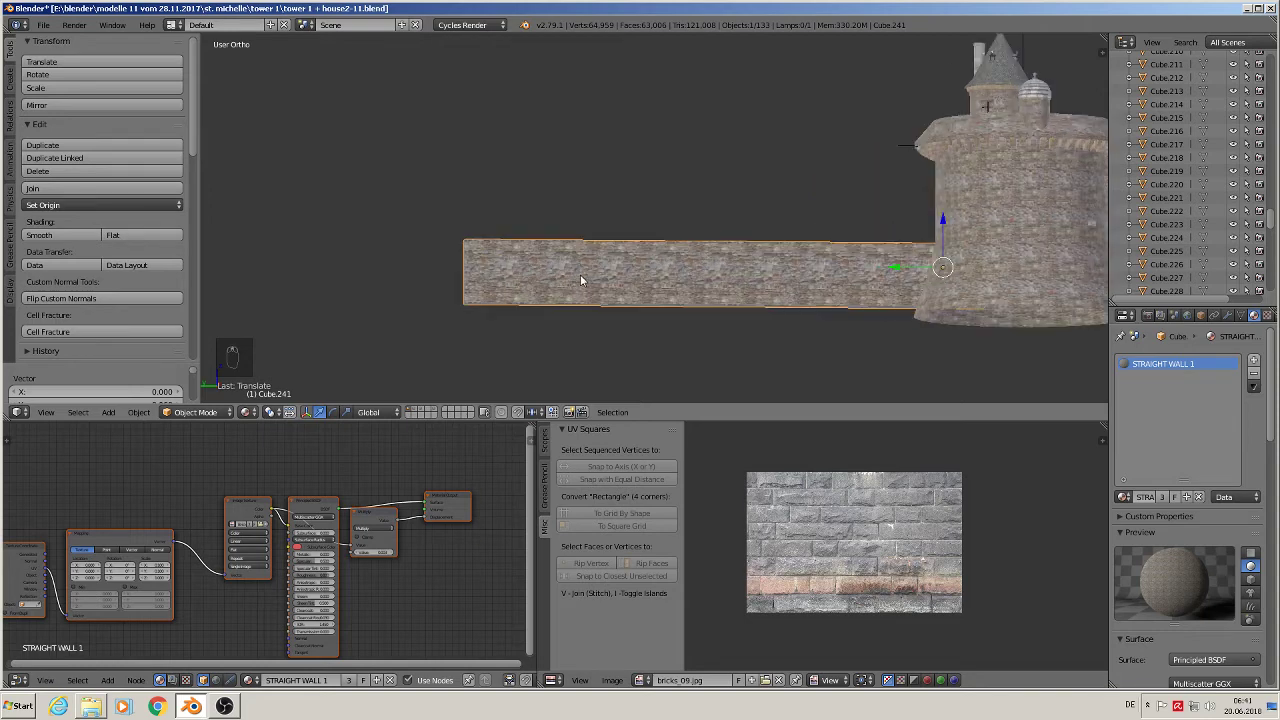
{"action": "key", "text": "Tab"}
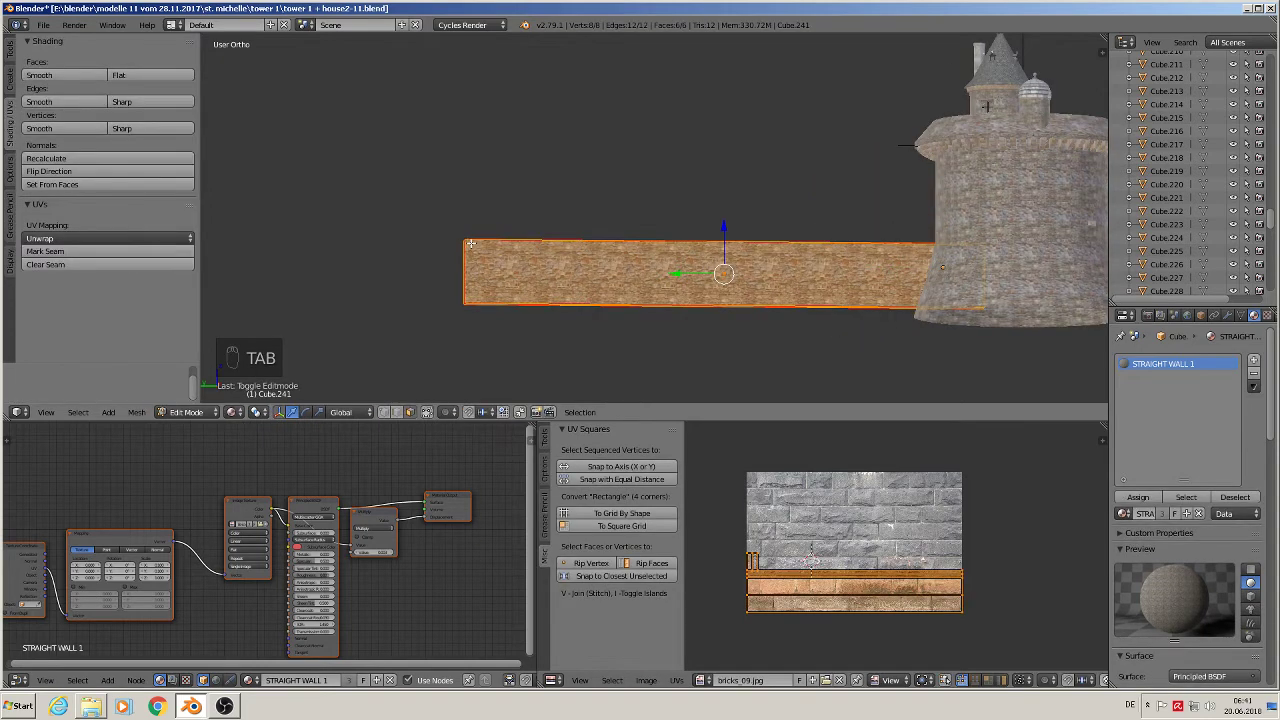
{"action": "key", "text": "a"}
{"action": "key", "text": "a"}
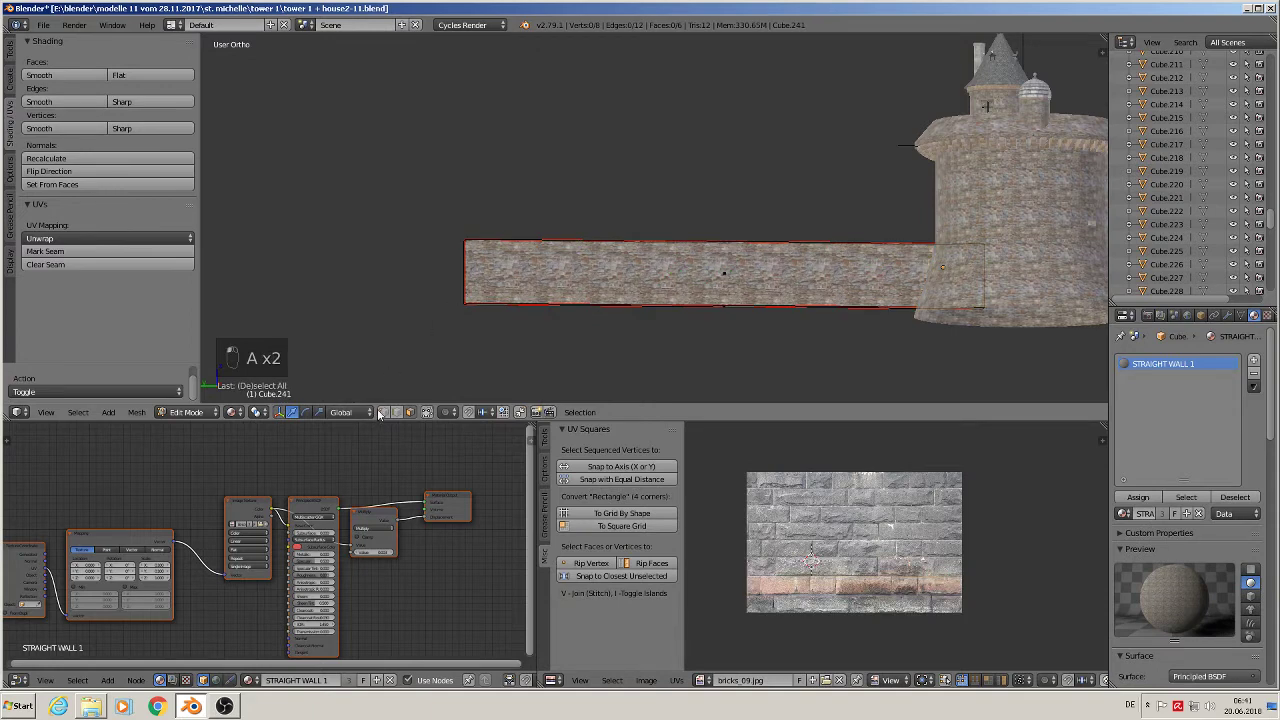
{"action": "key", "text": "c"}
{"action": "left_click_drag", "start_coordinate": [466, 195], "coordinate": [466, 255]}
{"action": "middle_click_drag", "start_coordinate": [641, 391], "coordinate": [441, 297]}
{"action": "key", "text": "Tab"}
{"action": "key", "text": "Tab"}
{"action": "key", "text": "a"}
{"action": "key", "text": "a"}
{"action": "key", "text": "a"}
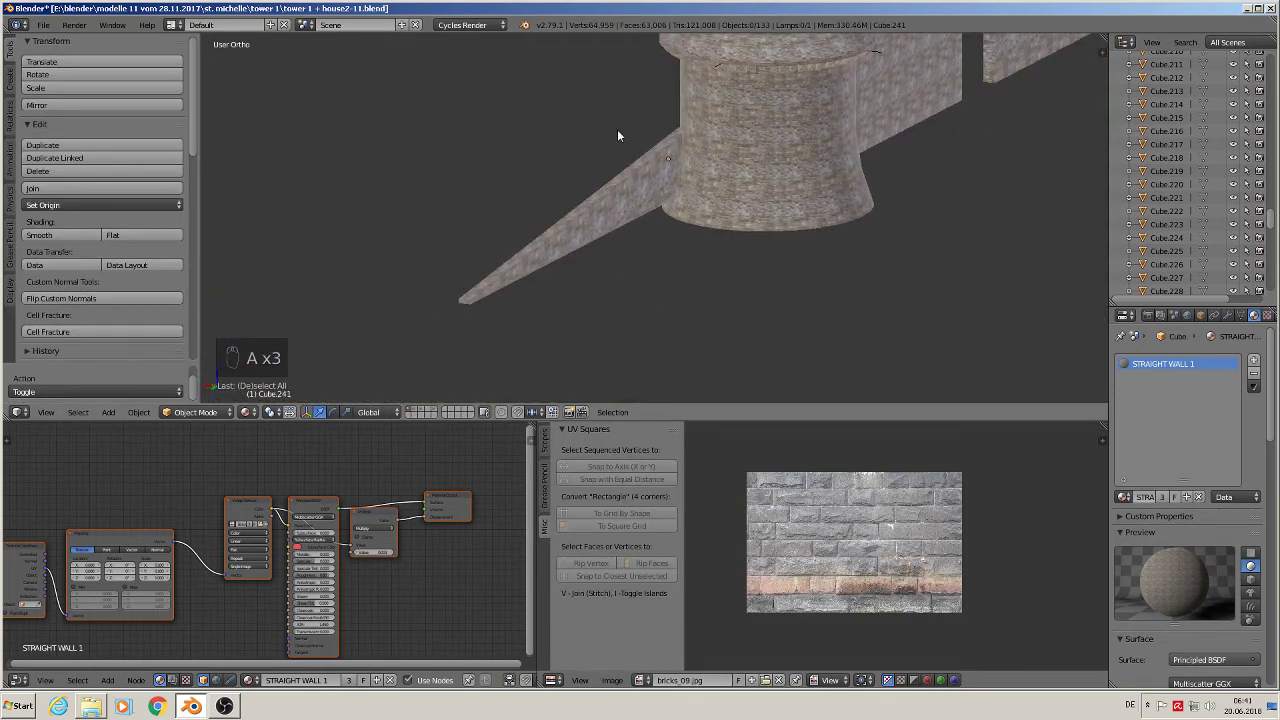
Examine the reference photos of the round tower and its adjoining walls in front view
{"action": "scroll", "coordinate": [614, 186], "scroll_direction": "down", "scroll_amount": 3}
{"action": "middle_click_drag", "start_coordinate": [679, 205], "coordinate": [639, 133]}
{"action": "scroll", "coordinate": [651, 261], "scroll_direction": "down", "scroll_amount": 4}
{"action": "key", "text": "KP_1"}
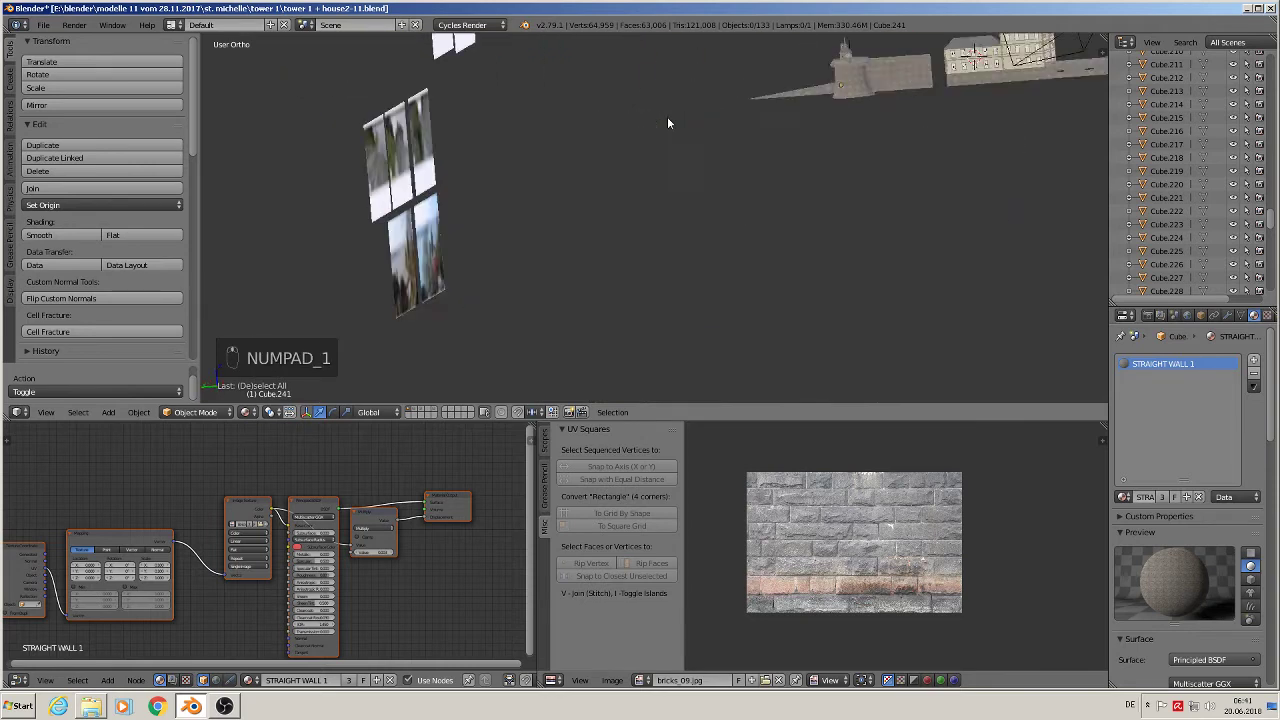
{"action": "middle_click_drag", "start_coordinate": [392, 90], "coordinate": [634, 214], "text": "shift"}
{"action": "scroll", "coordinate": [531, 224], "scroll_direction": "up", "scroll_amount": 7}
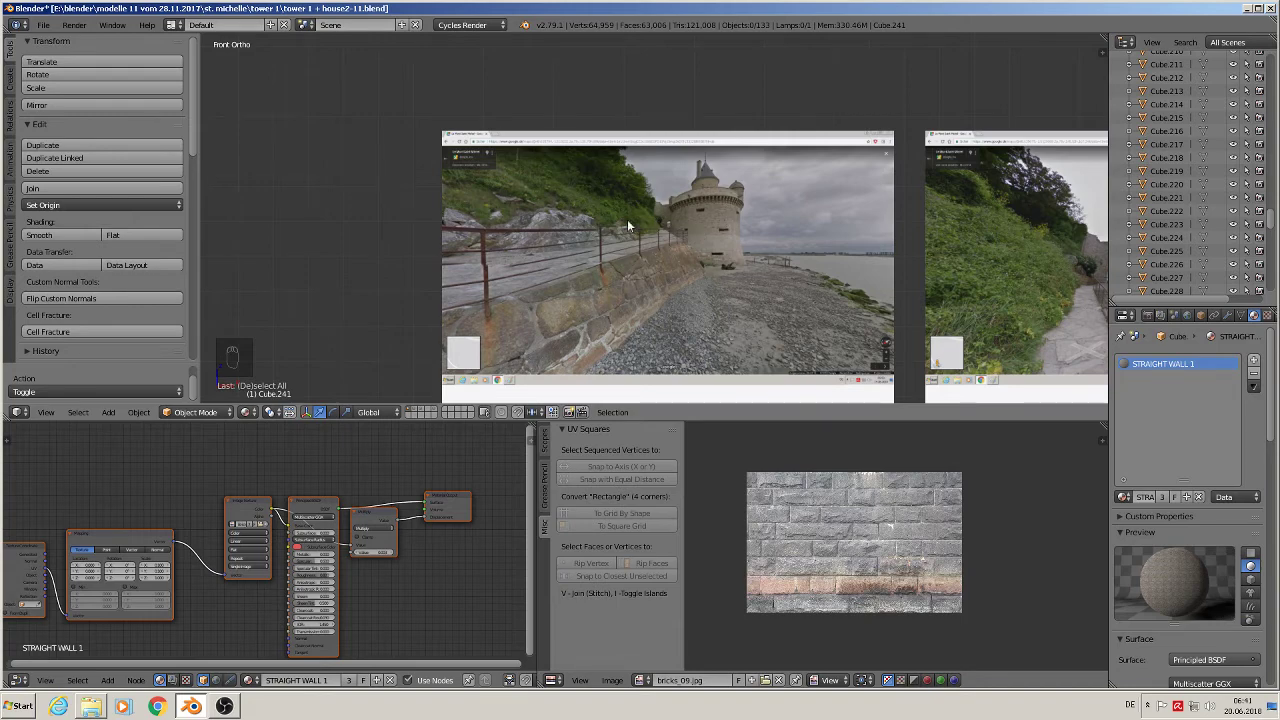
{"action": "scroll", "coordinate": [768, 278], "scroll_direction": "down", "scroll_amount": 6}
{"action": "middle_click_drag", "start_coordinate": [981, 309], "coordinate": [629, 193], "text": "shift"}
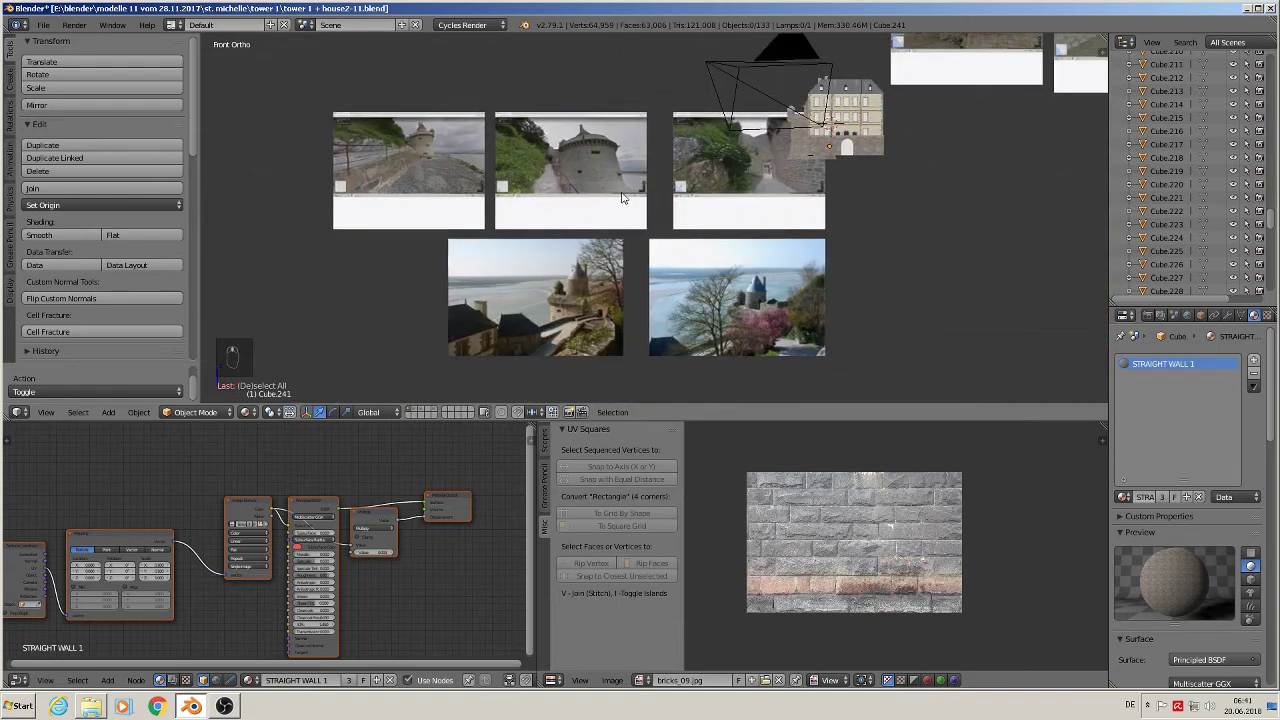
{"action": "scroll", "coordinate": [636, 170], "scroll_direction": "up", "scroll_amount": 2}
{"action": "scroll", "coordinate": [528, 157], "scroll_direction": "up", "scroll_amount": 3}
{"action": "scroll", "coordinate": [570, 183], "scroll_direction": "down", "scroll_amount": 6}
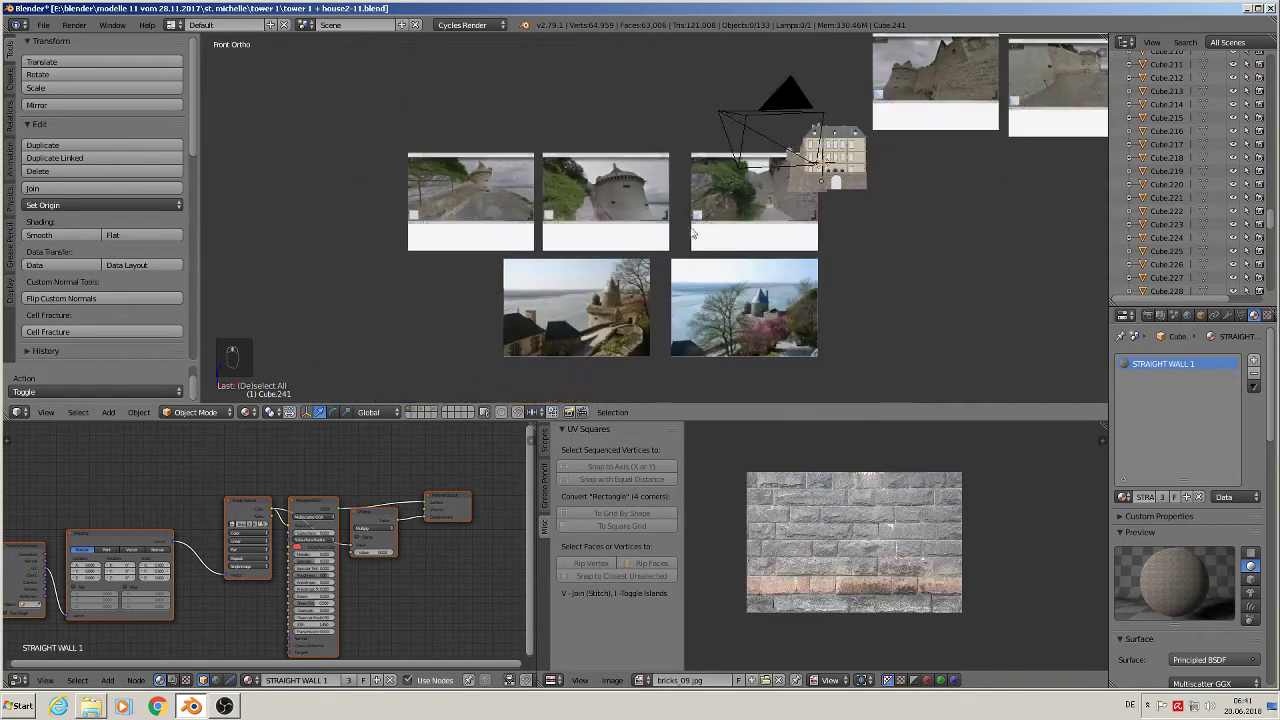
{"action": "middle_click_drag", "start_coordinate": [742, 238], "coordinate": [797, 97], "text": "shift"}
{"action": "scroll", "coordinate": [638, 214], "scroll_direction": "up", "scroll_amount": 9}
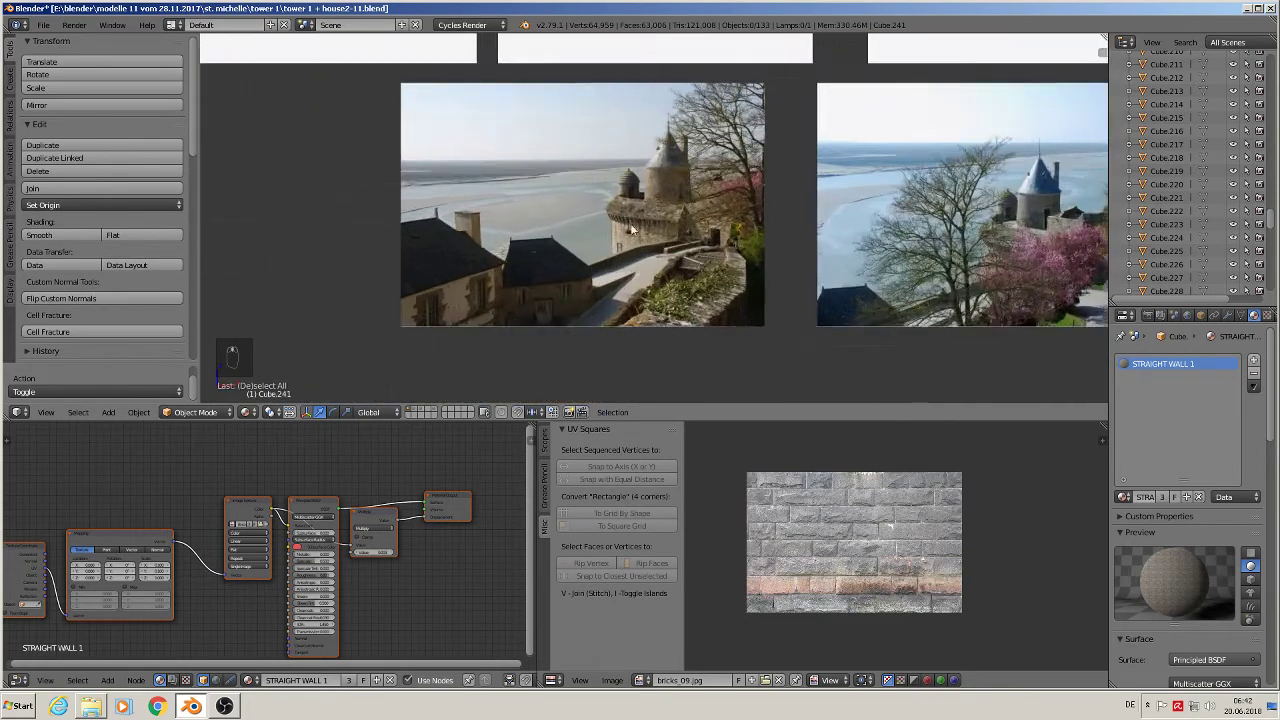
{"action": "middle_click_drag", "start_coordinate": [586, 268], "coordinate": [580, 219], "text": "shift"}
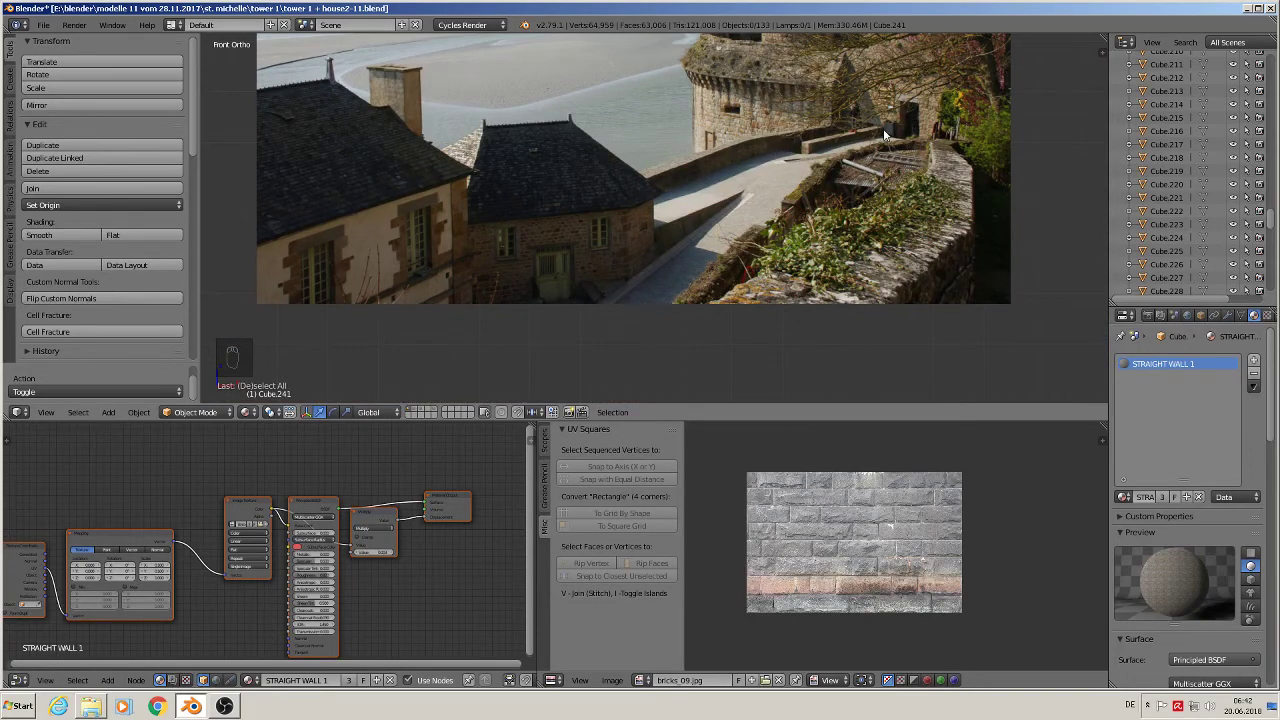
{"action": "scroll", "coordinate": [910, 150], "scroll_direction": "down", "scroll_amount": 7}
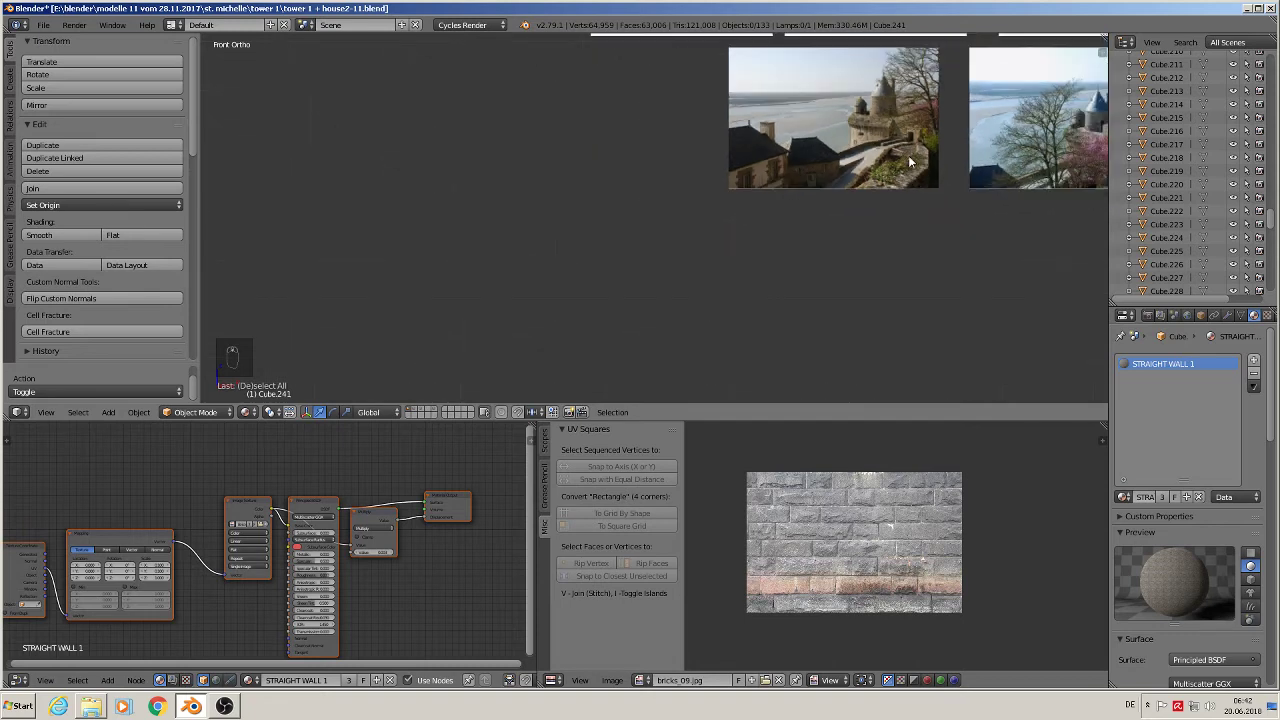
Examine the reference photos of the castle's main facade and access road, and return to the model
{"action": "middle_click_drag", "start_coordinate": [913, 178], "coordinate": [266, 177], "text": "shift"}
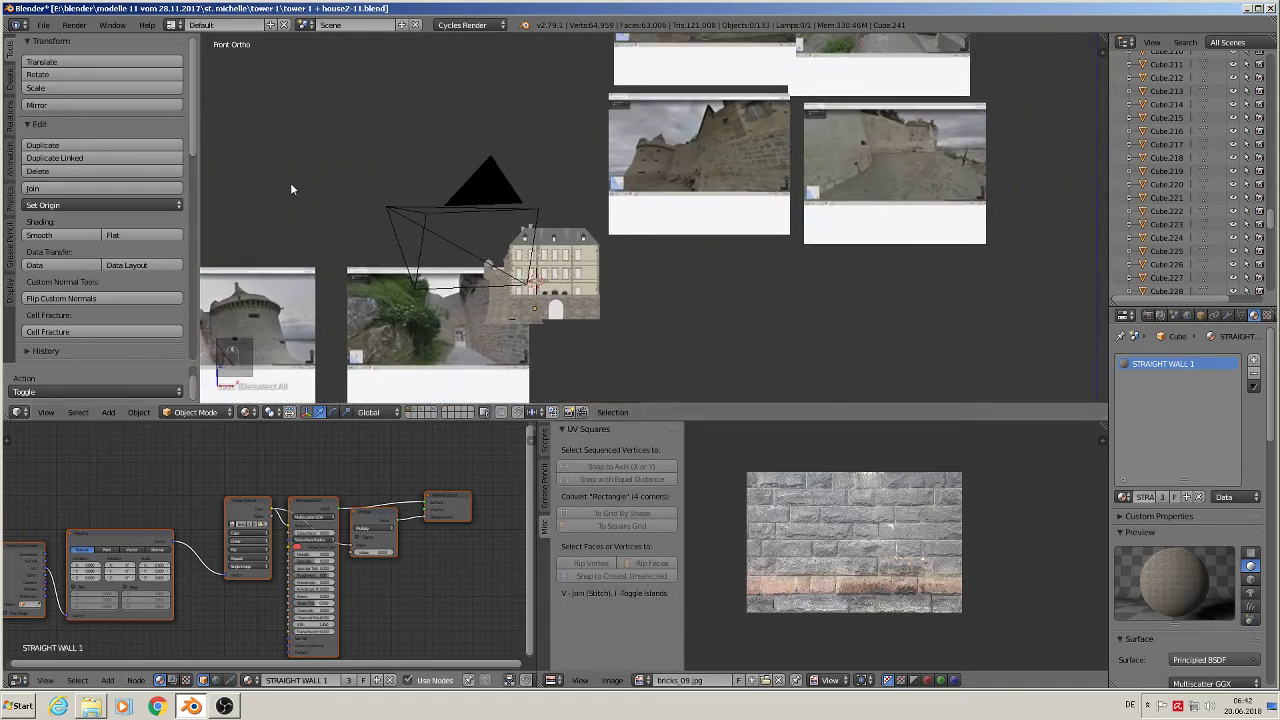
{"action": "middle_click_drag", "start_coordinate": [687, 101], "coordinate": [534, 287], "text": "shift"}
{"action": "scroll", "coordinate": [677, 230], "scroll_direction": "up", "scroll_amount": 5}
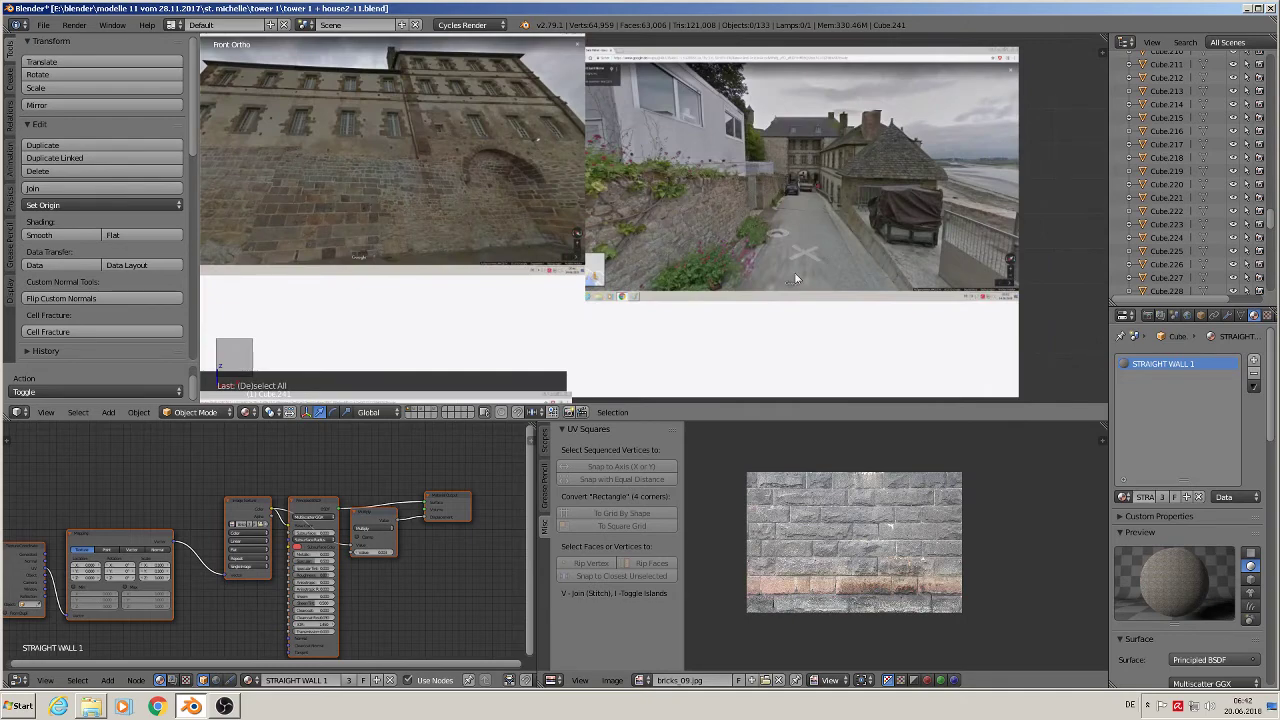
{"action": "scroll", "coordinate": [799, 243], "scroll_direction": "down", "scroll_amount": 6}
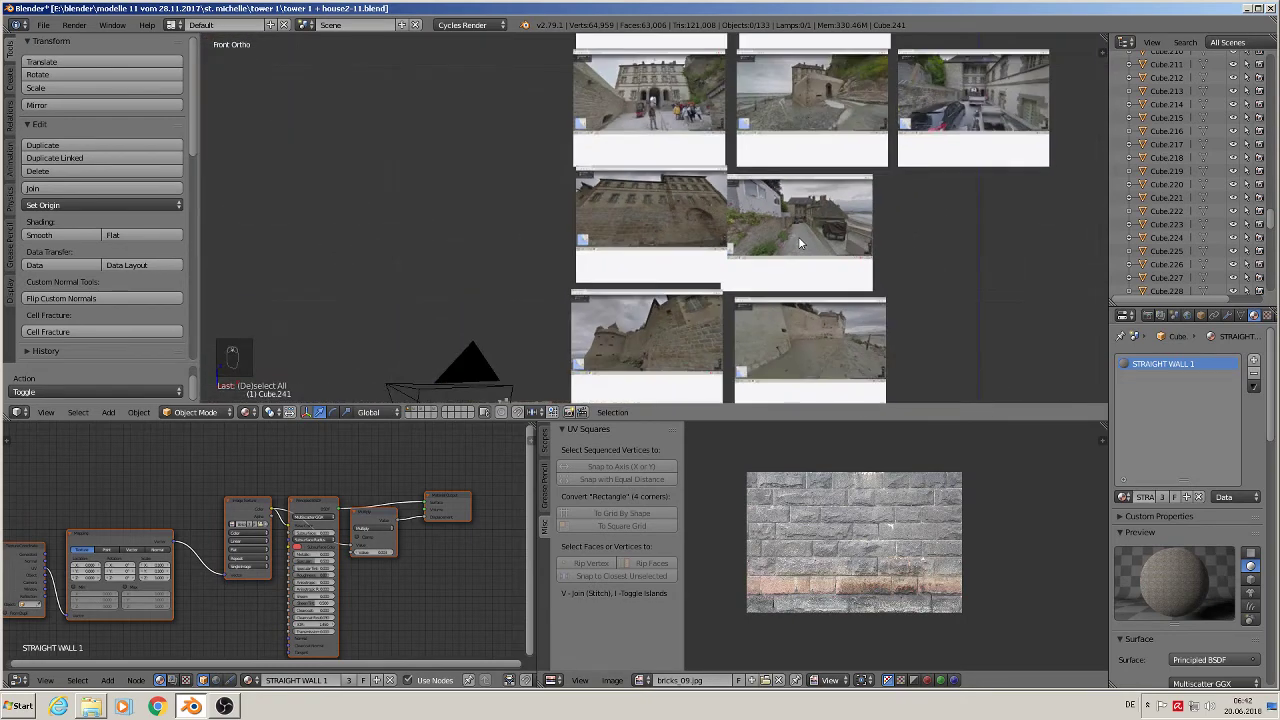
{"action": "scroll", "coordinate": [736, 232], "scroll_direction": "down", "scroll_amount": 3}
{"action": "middle_click_drag", "start_coordinate": [669, 186], "coordinate": [508, 131], "text": "shift"}
{"action": "scroll", "coordinate": [740, 190], "scroll_direction": "up", "scroll_amount": 6}
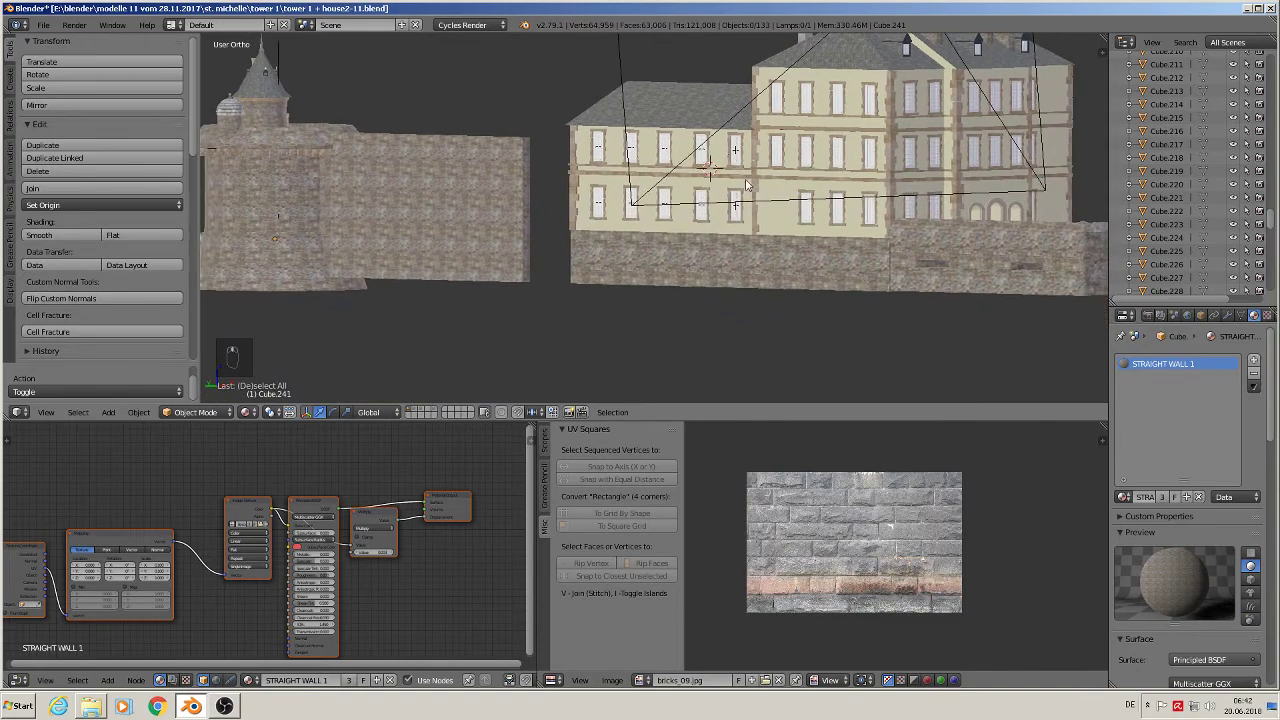
Raise the round tower slightly along Z relative to its adjoining walls
{"action": "middle_click_drag", "start_coordinate": [725, 216], "coordinate": [776, 230]}
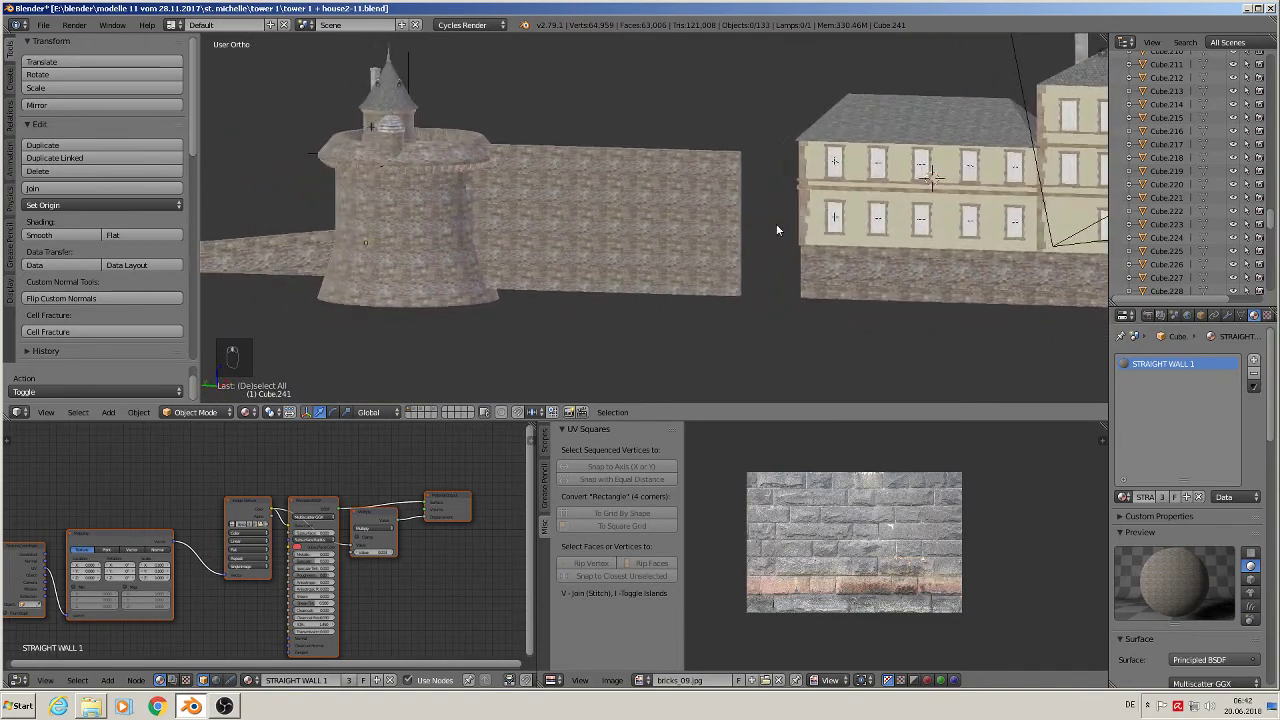
{"action": "right_click", "coordinate": [385, 244]}
{"action": "key", "text": "g"}
{"action": "key", "text": "z"}
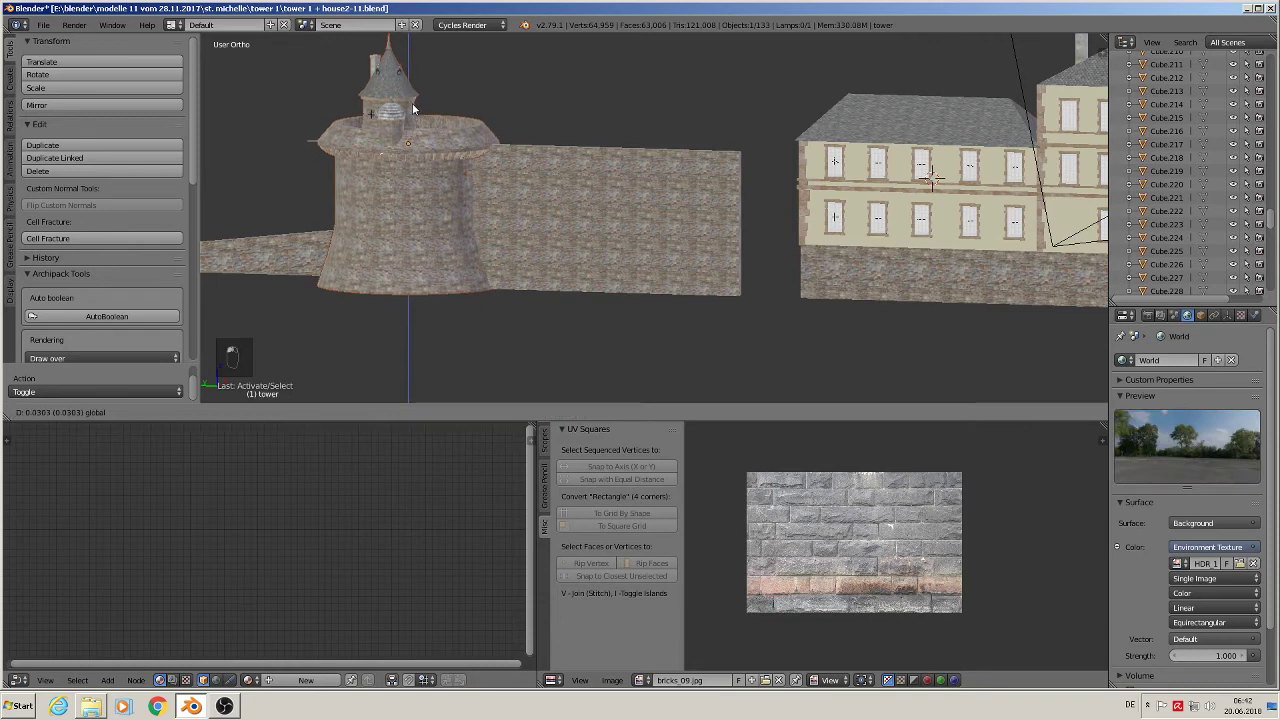
{"action": "left_click", "coordinate": [410, 118]}
Add a ground plane at the lower house's outer wall end and scale it up by about 2.39
{"action": "scroll", "coordinate": [679, 242], "scroll_direction": "down", "scroll_amount": 4}
{"action": "middle_click_drag", "start_coordinate": [783, 289], "coordinate": [648, 251], "text": "shift"}
{"action": "key", "text": "a"}
{"action": "left_click", "coordinate": [557, 184]}
{"action": "left_click", "coordinate": [109, 412]}
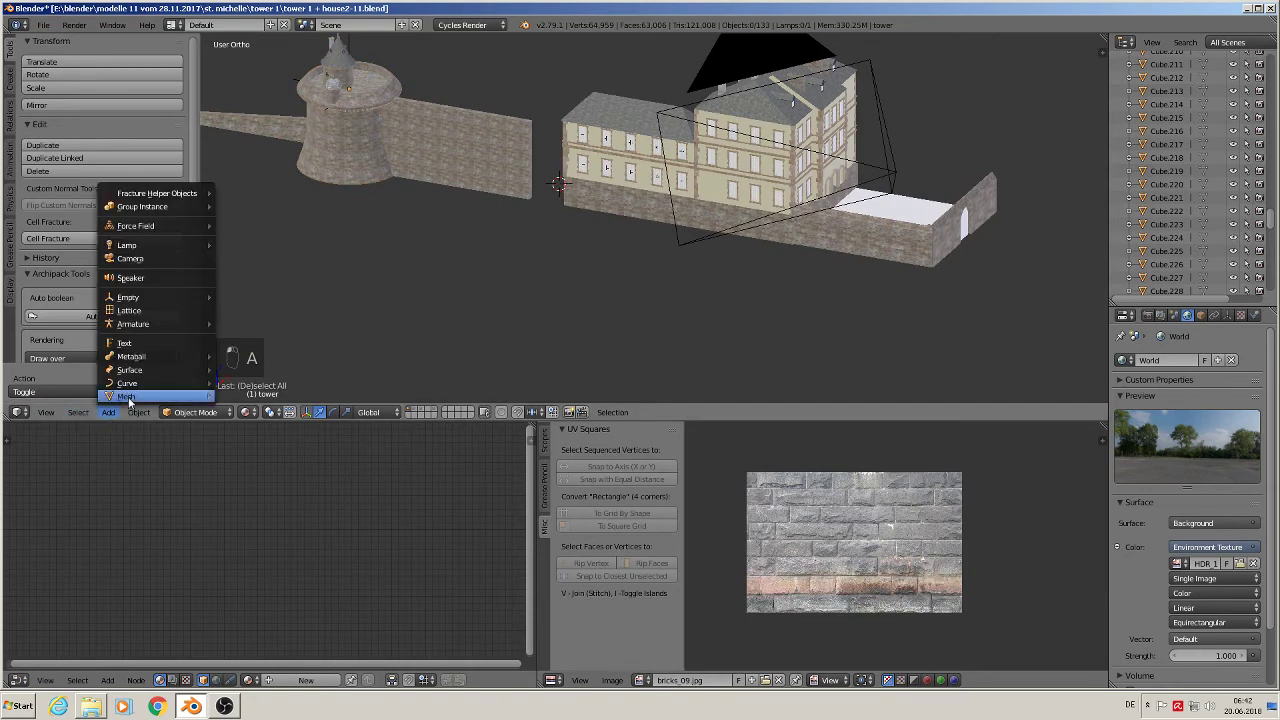
{"action": "mouse_move", "coordinate": [130, 396]}
{"action": "left_click", "coordinate": [245, 79]}
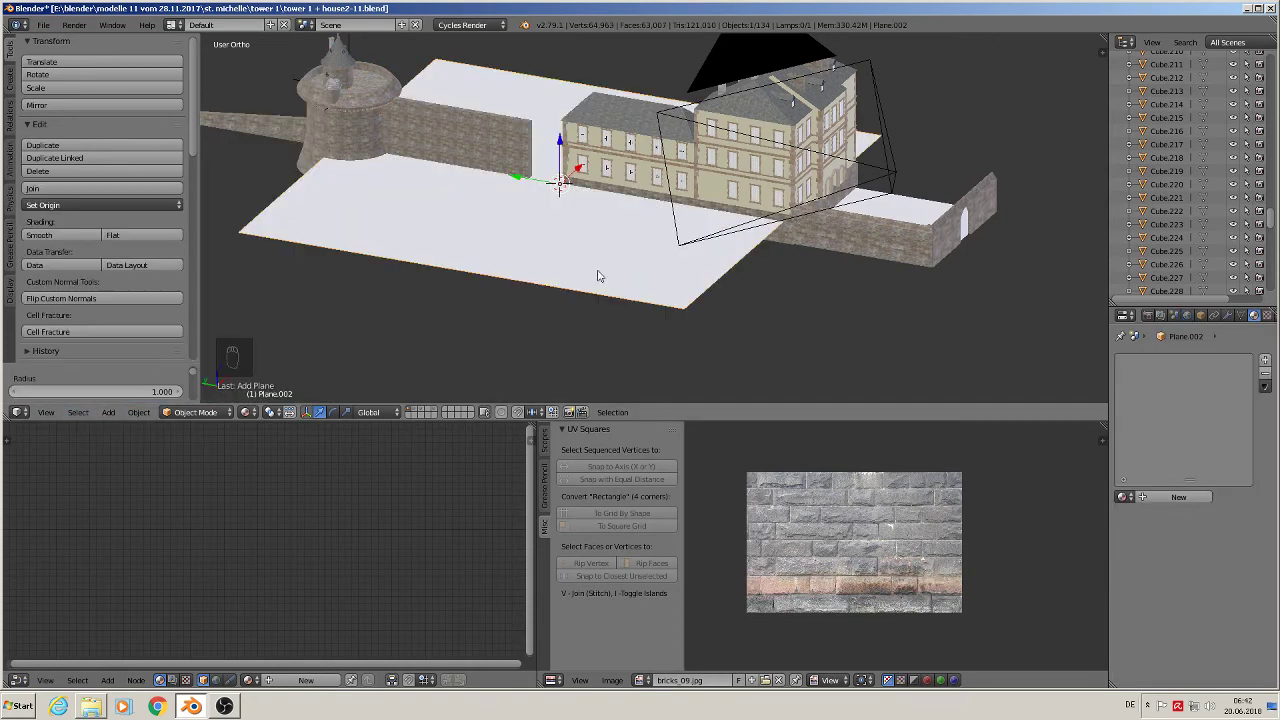
{"action": "key", "text": "s"}
{"action": "left_click", "coordinate": [943, 359]}
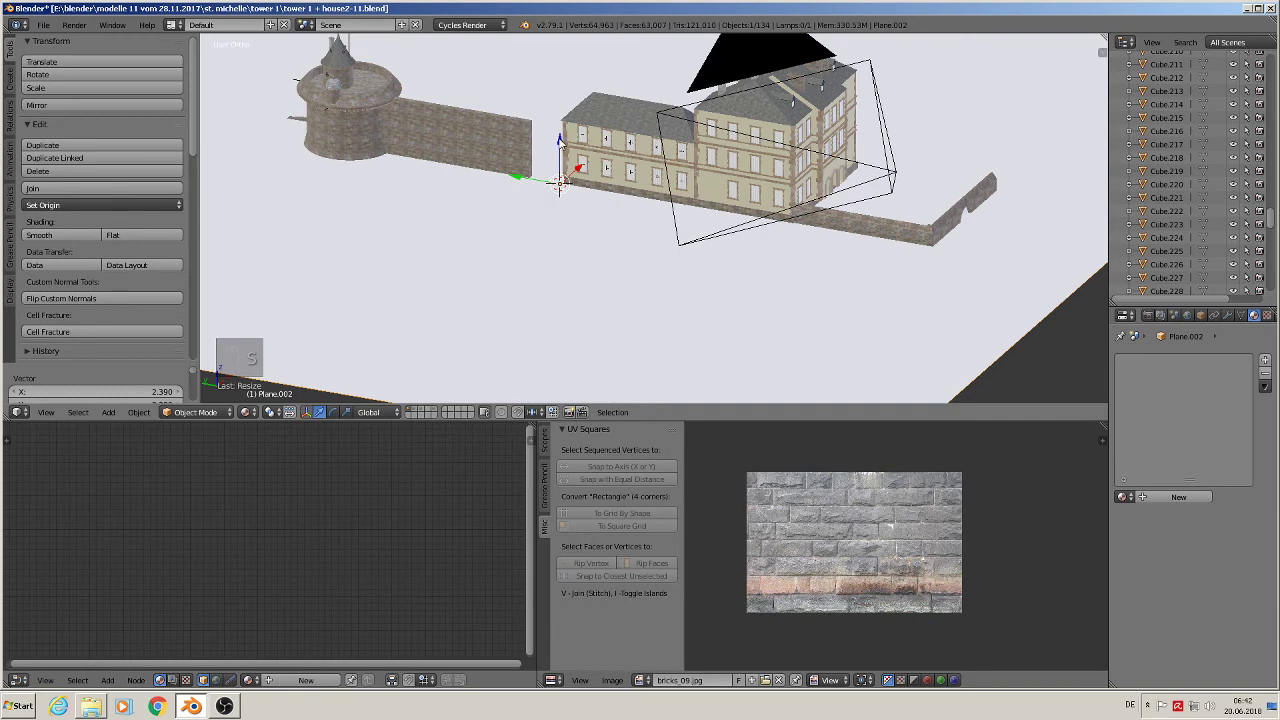
Lower the ground plane to the foot of the stone walls, shift it horizontally beneath the castle, and deselect it
{"action": "left_click_drag", "start_coordinate": [561, 141], "coordinate": [561, 150]}
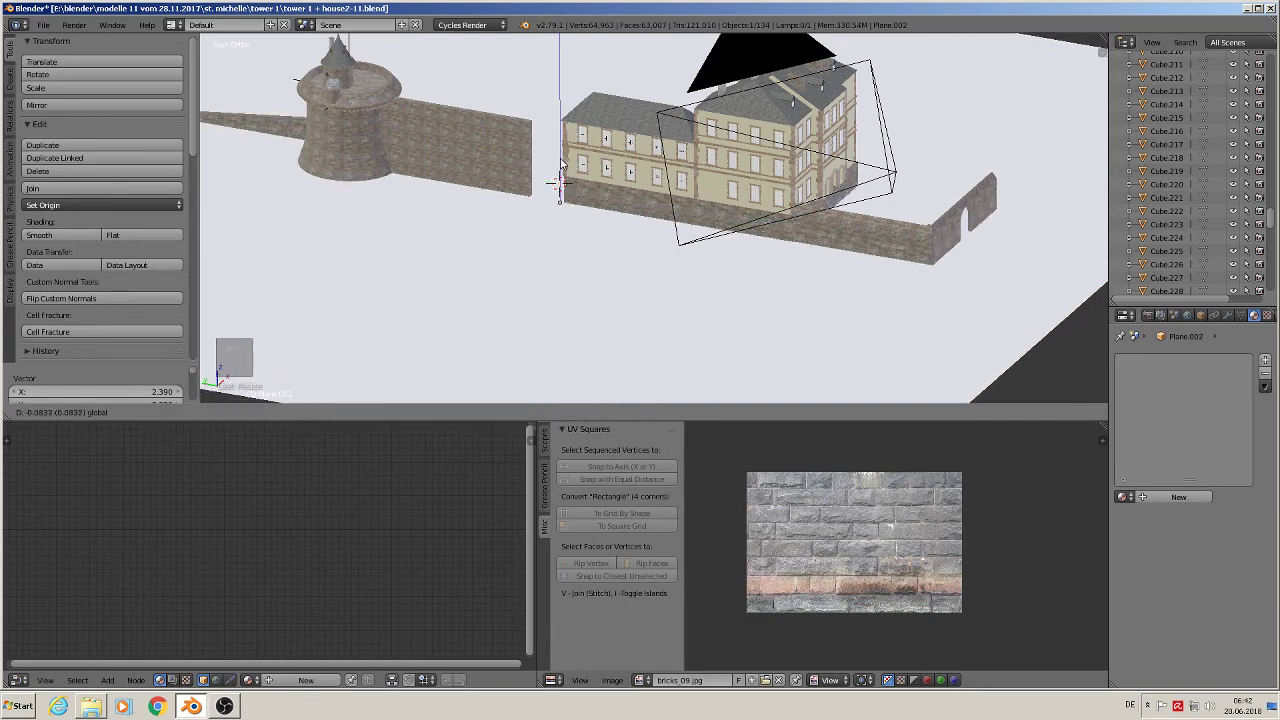
{"action": "left_click_drag", "start_coordinate": [557, 166], "coordinate": [557, 168]}
{"action": "middle_click_drag", "start_coordinate": [557, 168], "coordinate": [480, 156]}
{"action": "left_click_drag", "start_coordinate": [606, 204], "coordinate": [746, 207]}
{"action": "middle_click_drag", "start_coordinate": [746, 207], "coordinate": [877, 229]}
{"action": "key", "text": "a"}
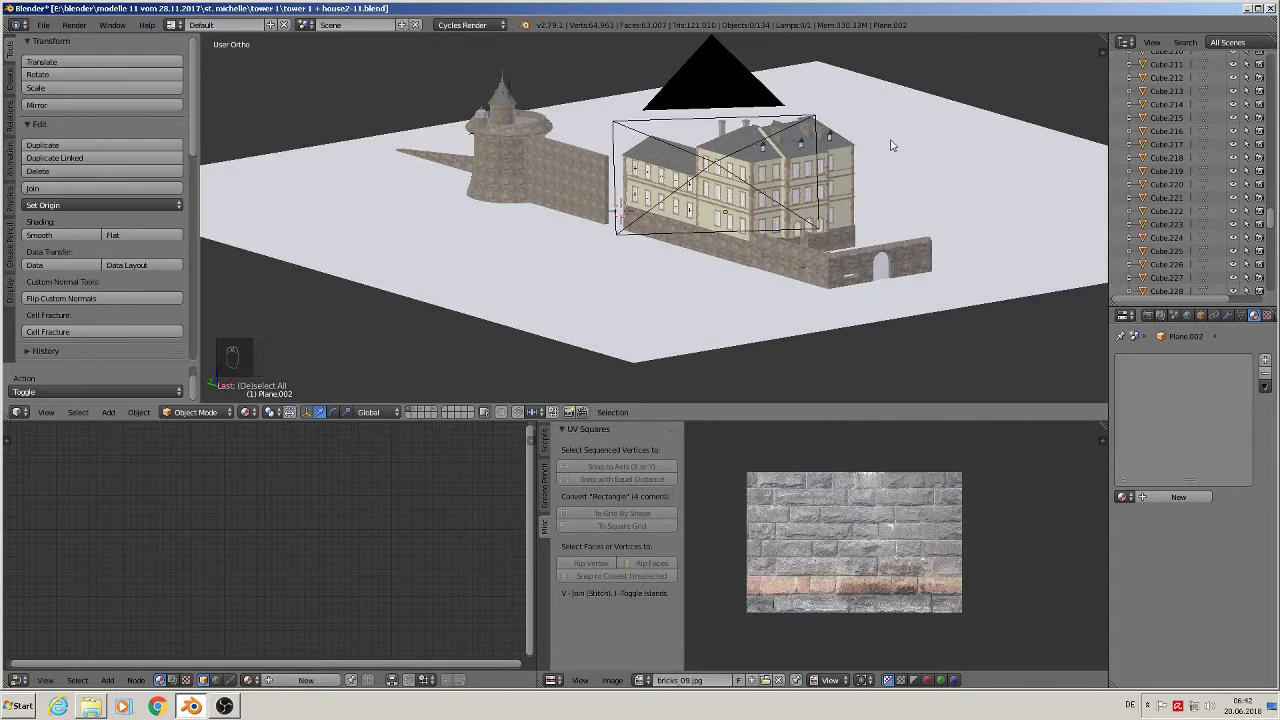
Inspect the castle and its ground plane from both sides and save the file
{"action": "middle_click_drag", "start_coordinate": [619, 190], "coordinate": [585, 278]}
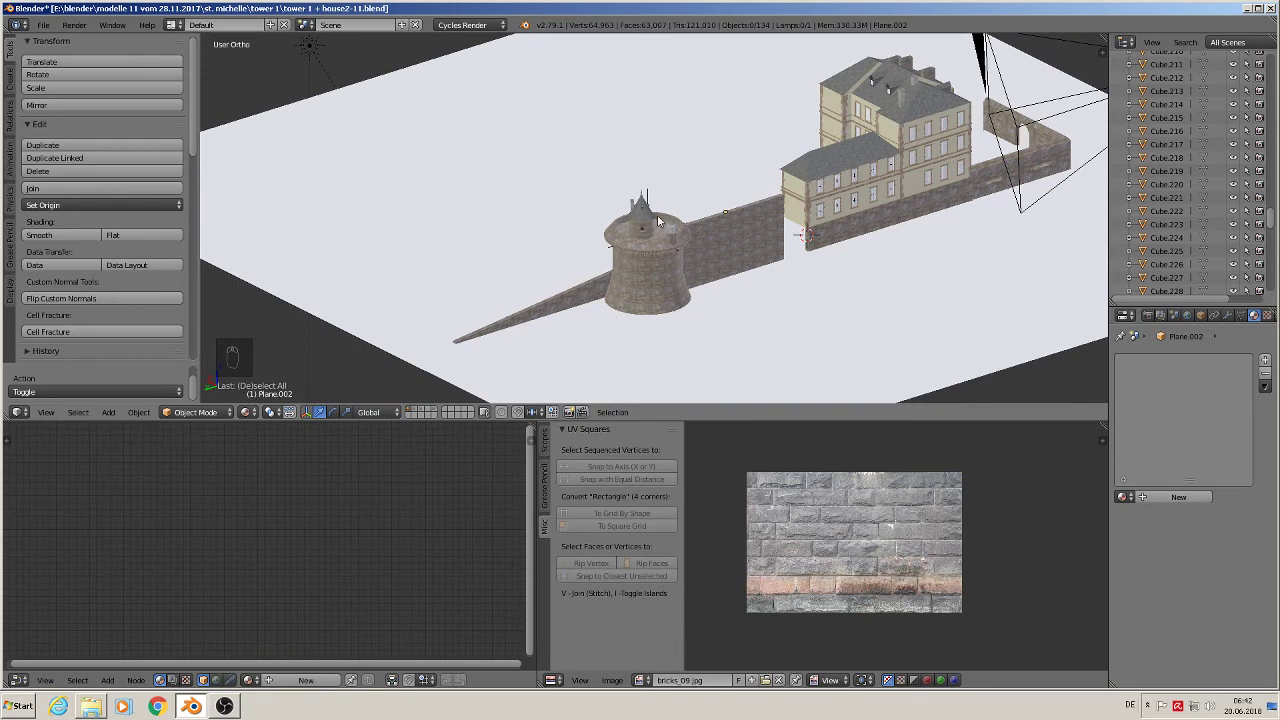
{"action": "middle_click_drag", "start_coordinate": [743, 300], "coordinate": [633, 297]}
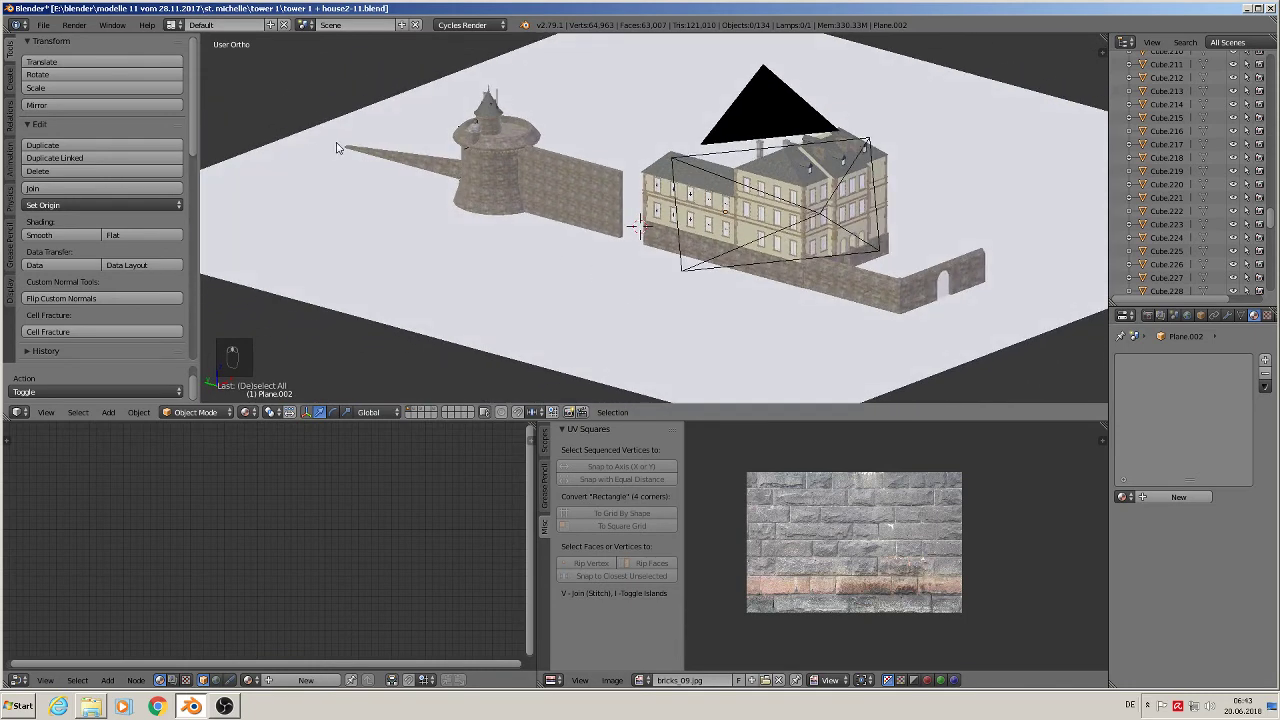
{"action": "left_click", "coordinate": [41, 27]}
{"action": "left_click", "coordinate": [97, 130]}
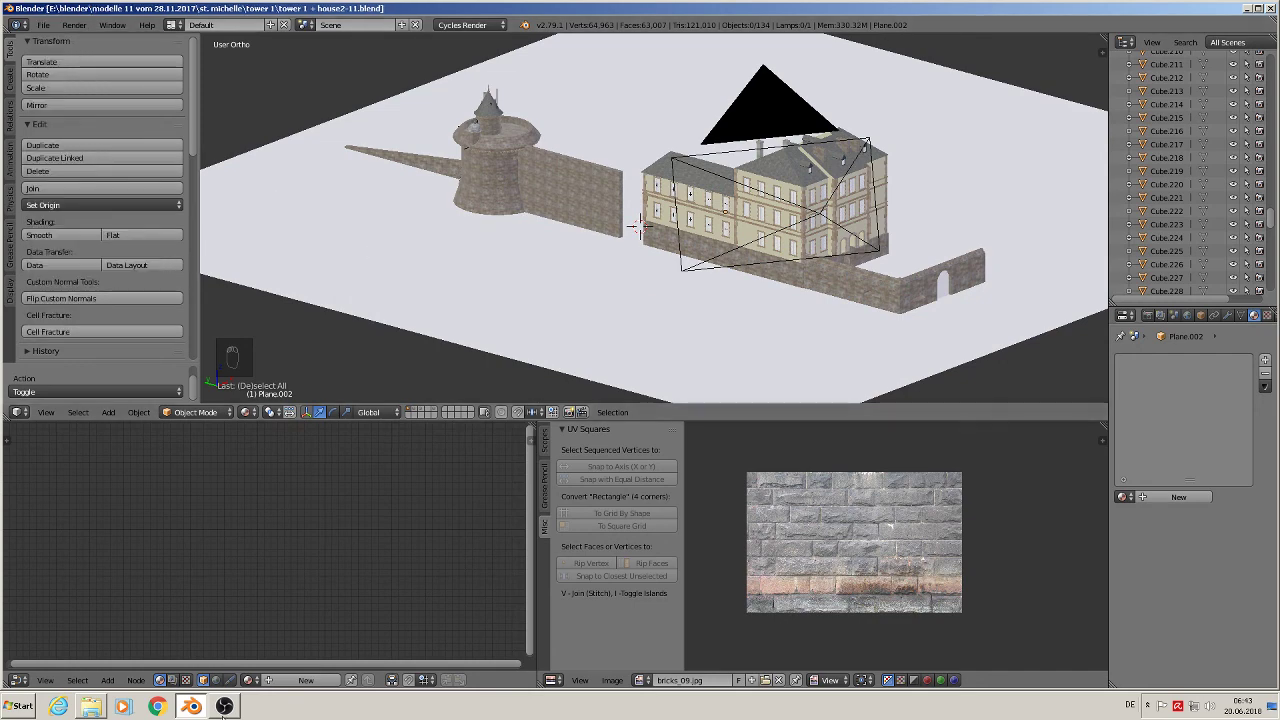